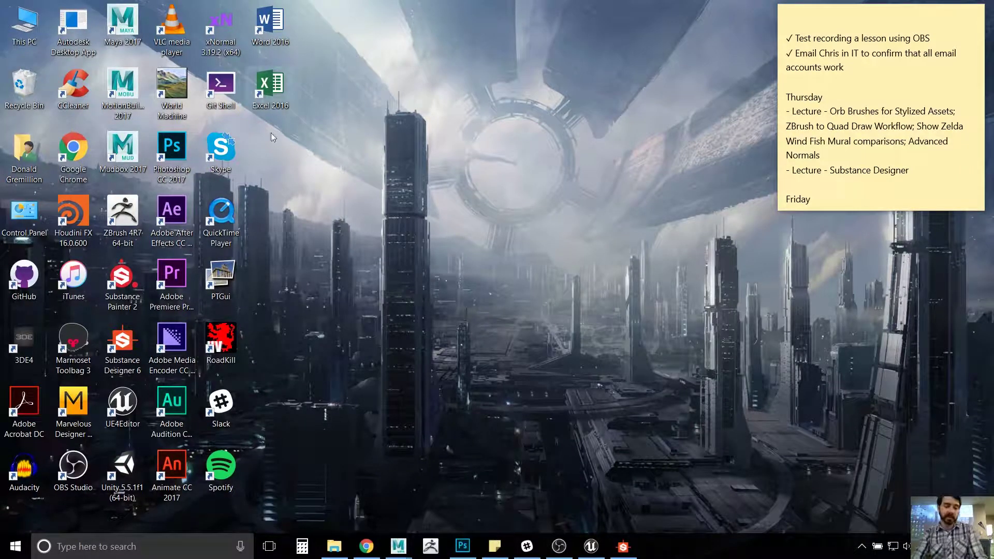
# Step: Switch to Substance Designer and set up a new substance graph named RustedMetalDemo from the Physically Based (Metallic/Roughness) template
pyautogui.click(622, 549)
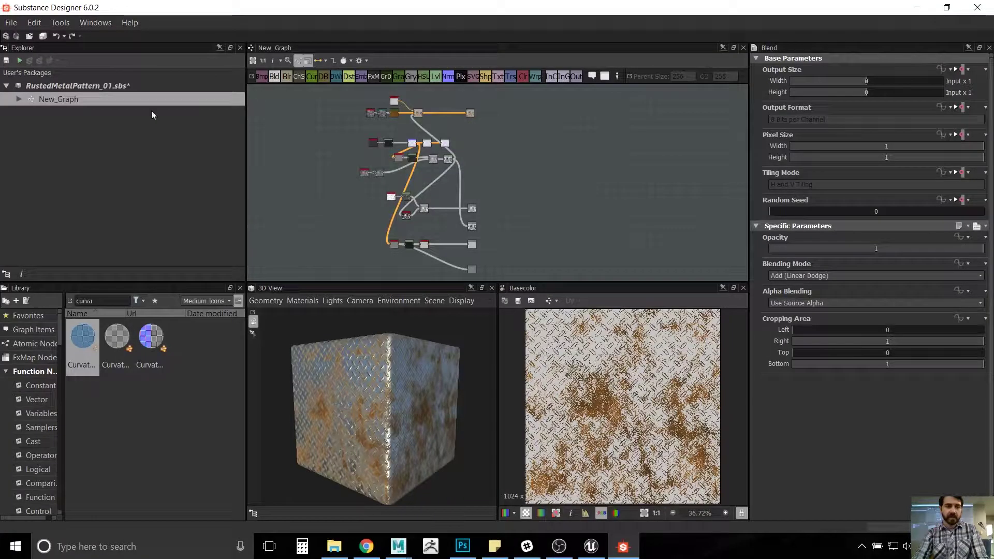
pyautogui.click(9, 22)
pyautogui.click(22, 38)
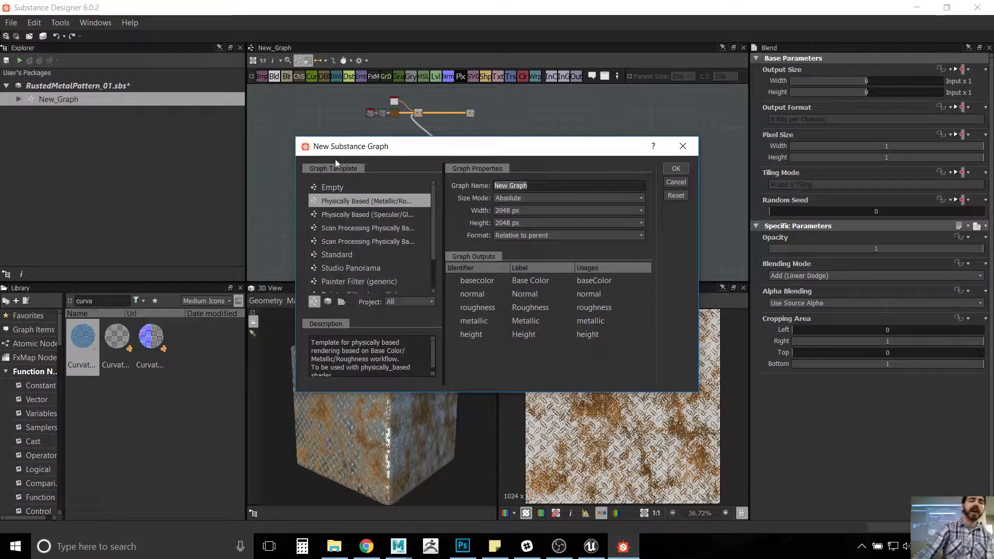
pyautogui.moveTo(360, 149); pyautogui.dragTo(372, 98)
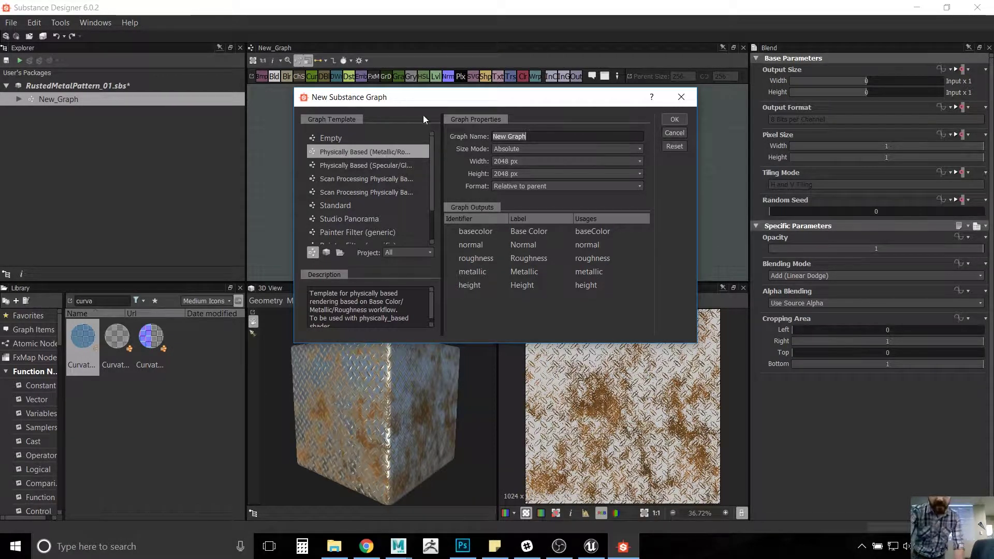
pyautogui.click(573, 137)
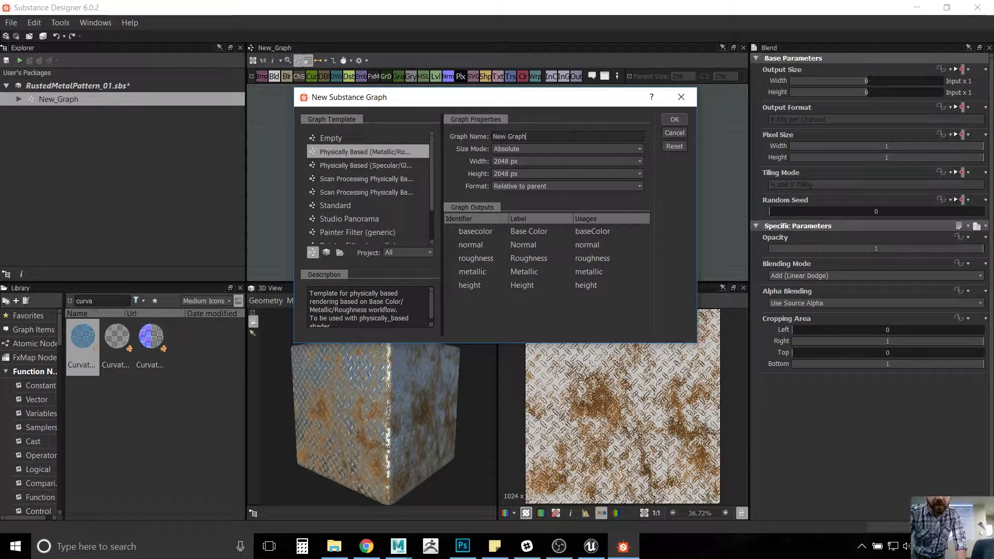
pyautogui.click(423, 151)
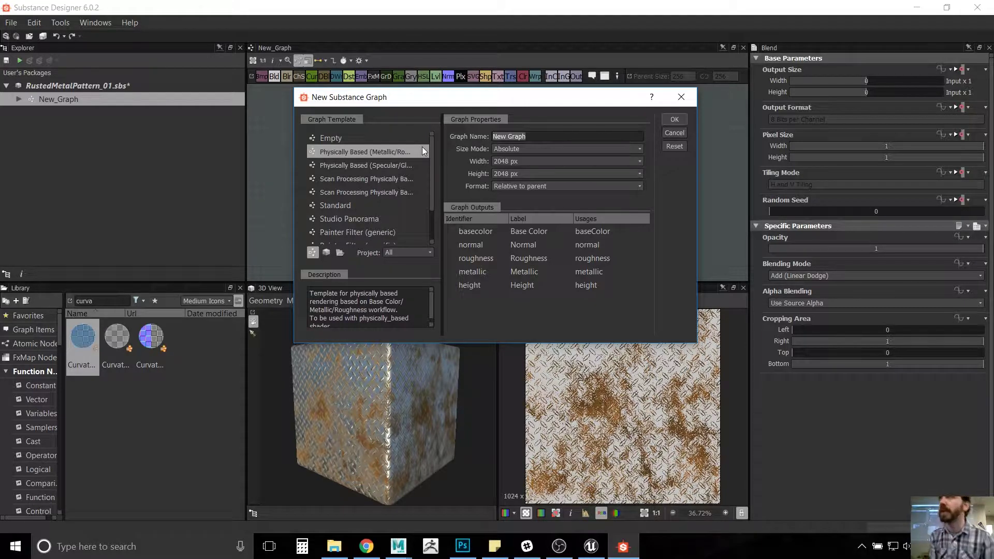
pyautogui.write('Rust')
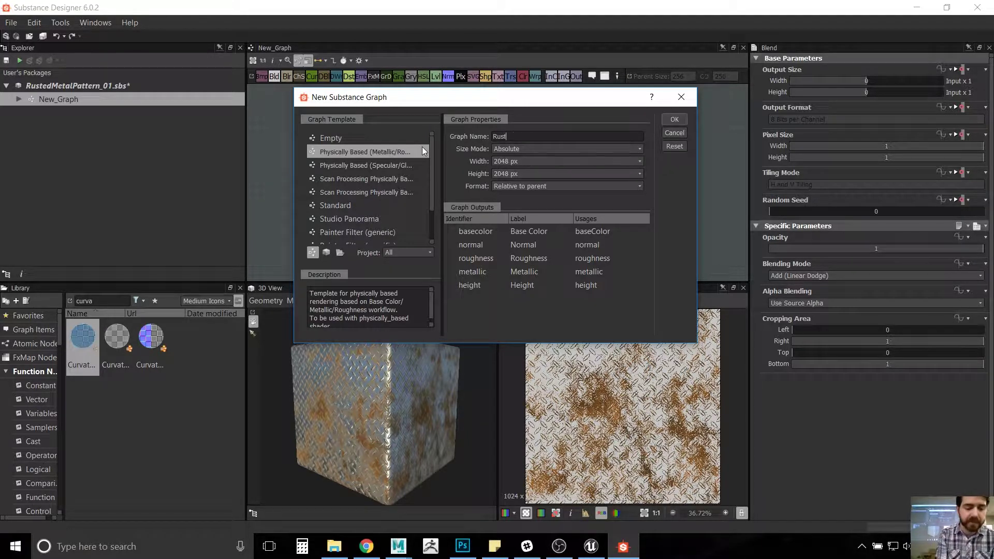
pyautogui.write('edMetalDemo')
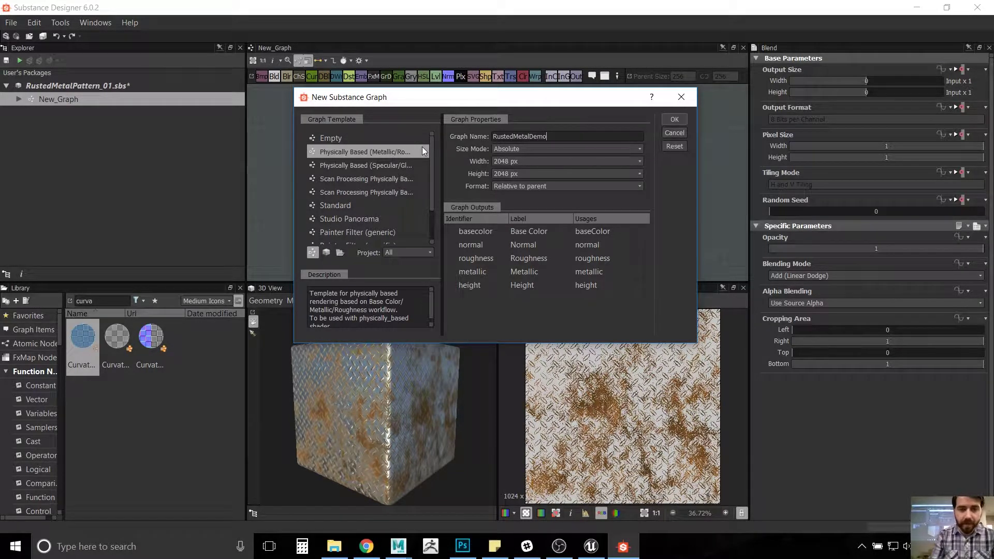
# Step: Create the RustedMetalDemo graph with Absolute size mode, 2048 px width and height, and format relative to parent
pyautogui.moveTo(489, 100); pyautogui.dragTo(494, 98)
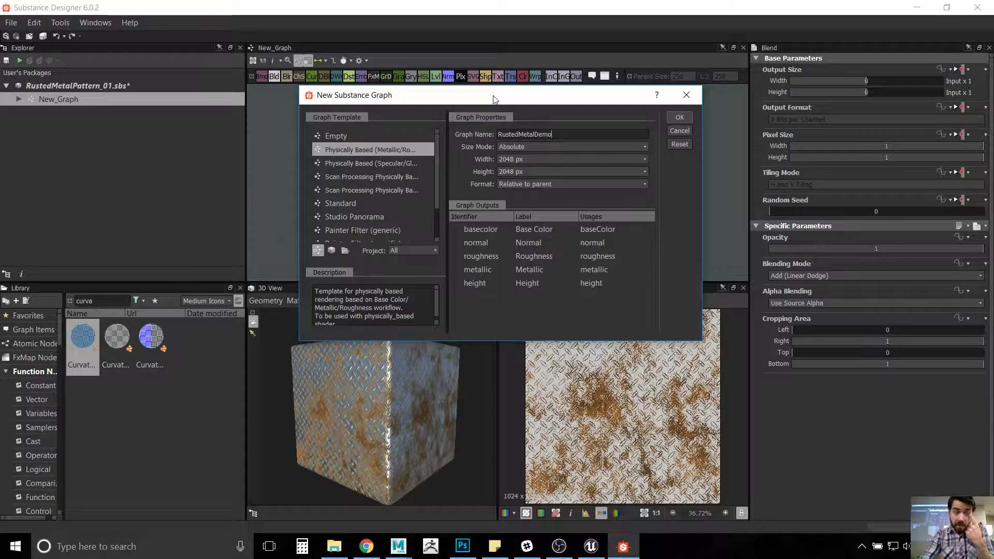
pyautogui.moveTo(494, 99); pyautogui.dragTo(499, 93)
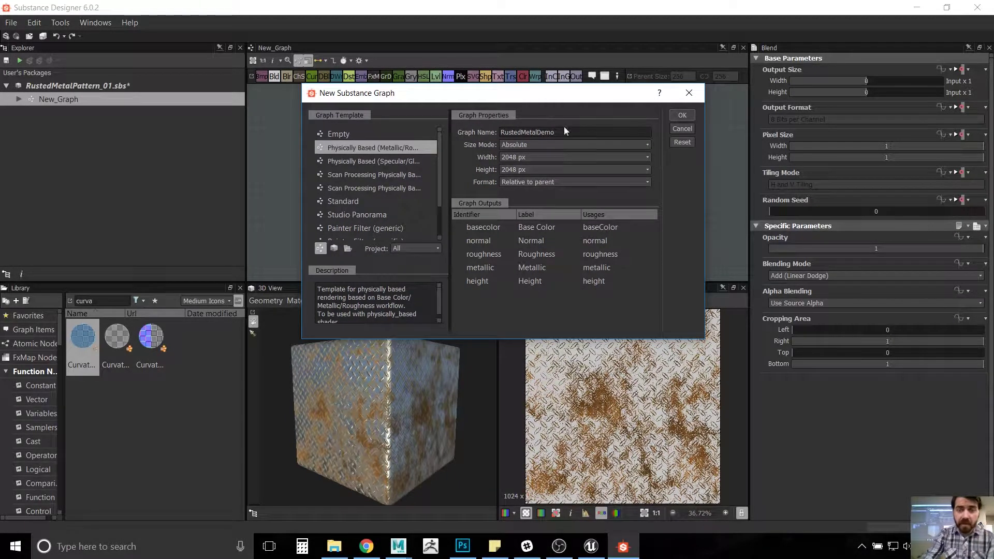
pyautogui.click(552, 145)
pyautogui.click(552, 145)
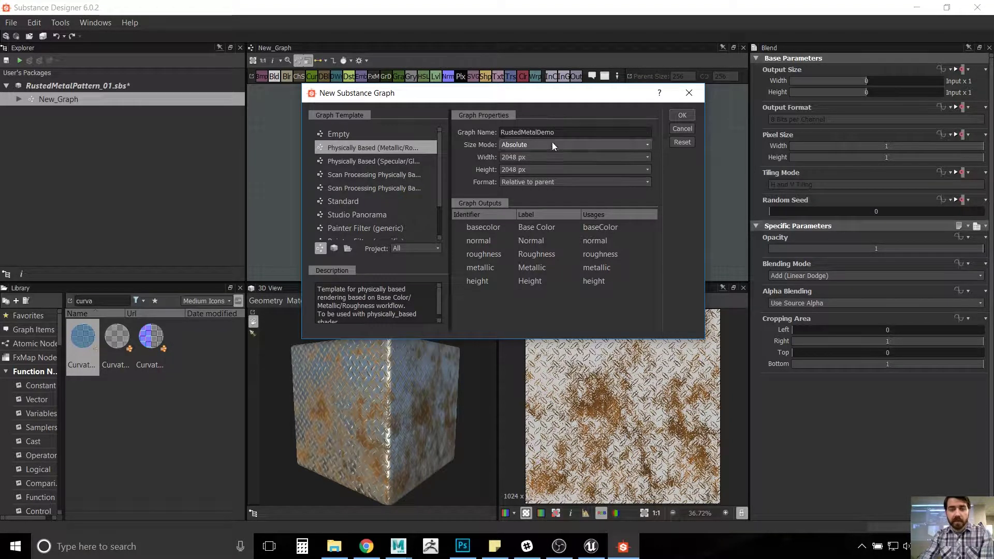
pyautogui.moveTo(551, 96); pyautogui.dragTo(548, 101)
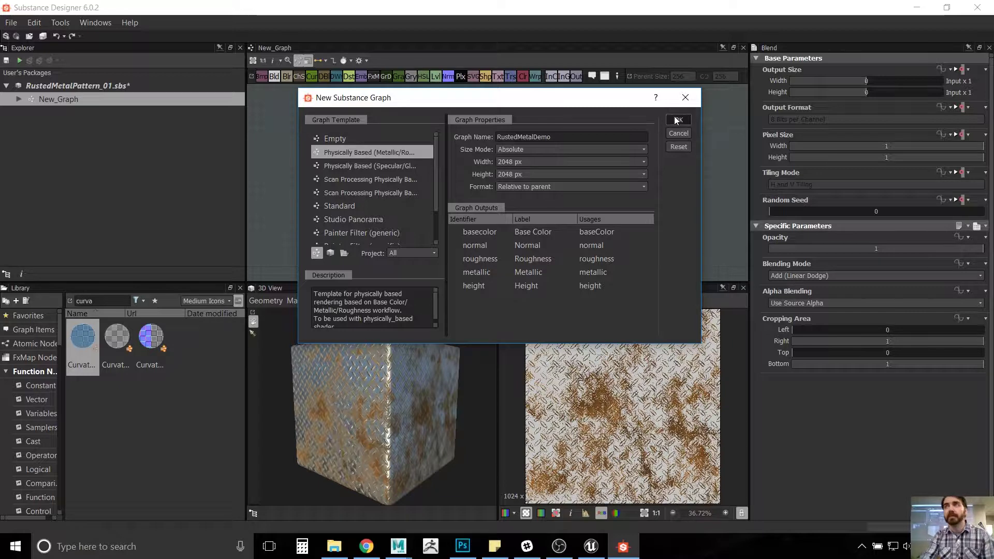
pyautogui.click(676, 120)
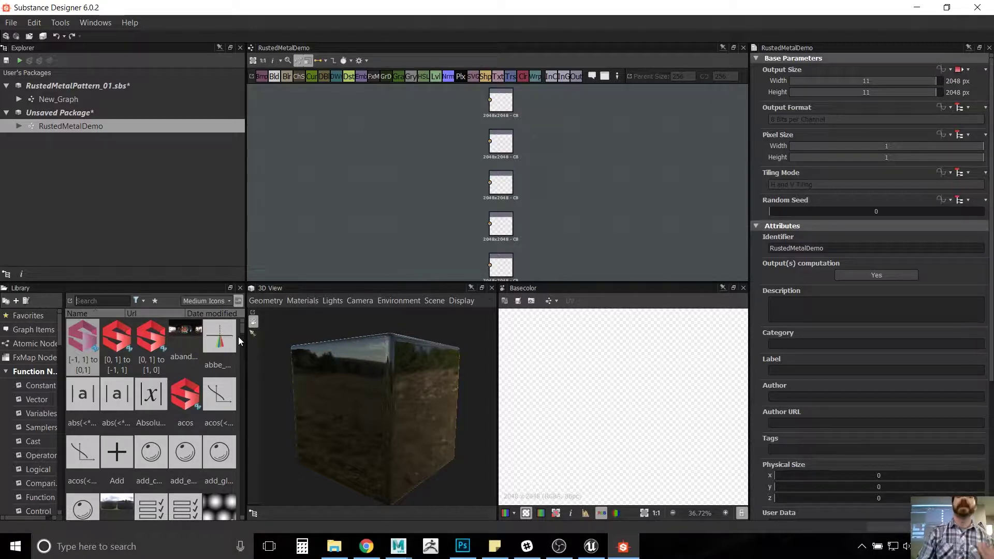
# Step: Open New_Graph in the RustedMetalPattern_01 package and examine its material on the cube and the nodes feeding the Base Color output
pyautogui.doubleClick(55, 99)
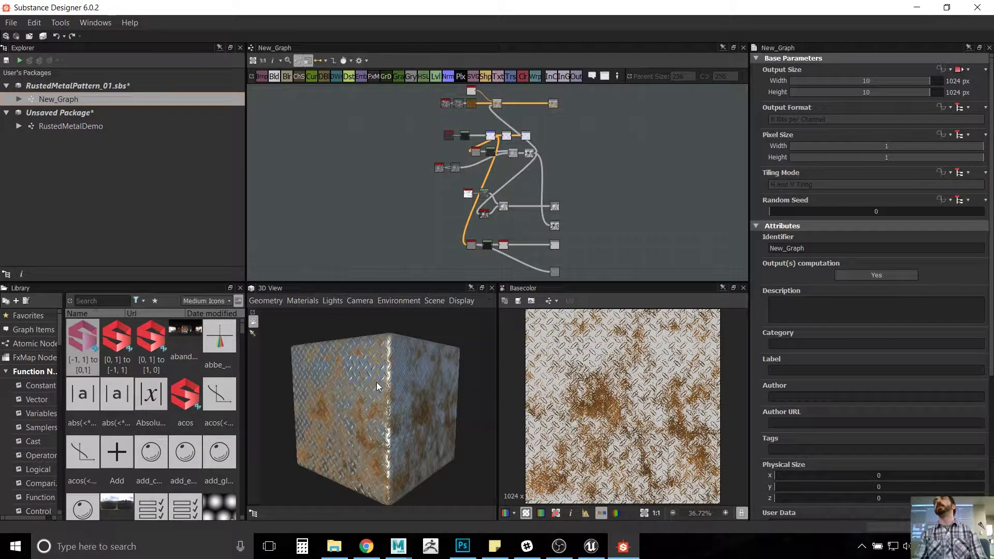
pyautogui.moveTo(343, 417); pyautogui.dragTo(386, 397)
pyautogui.scroll(5, 384, 382)
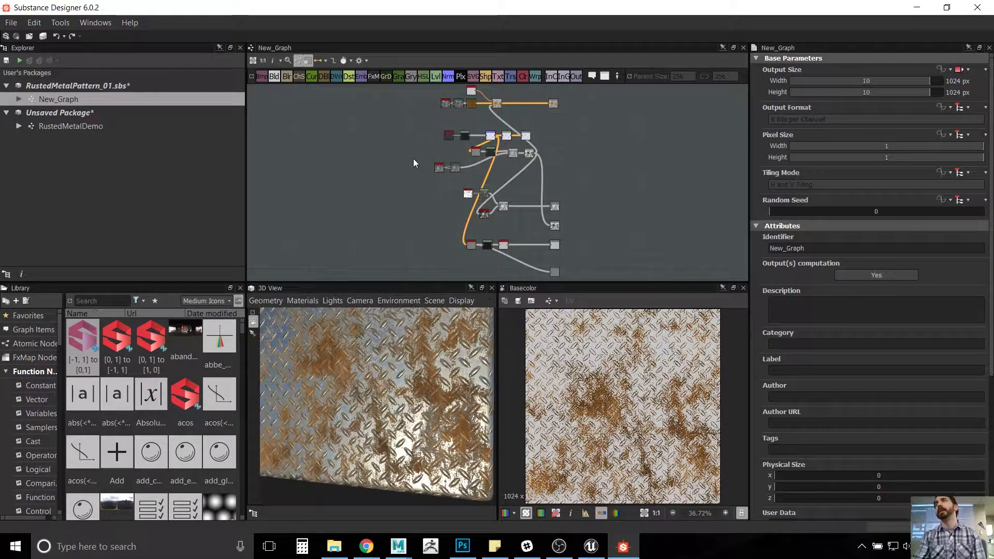
pyautogui.moveTo(413, 161); pyautogui.dragTo(380, 238, button='middle')
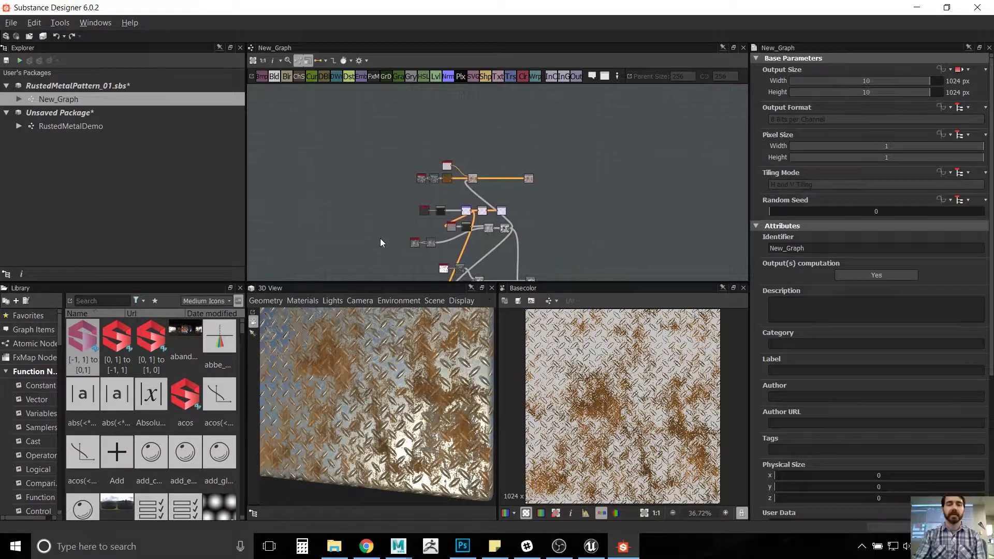
pyautogui.scroll(7, 380, 232)
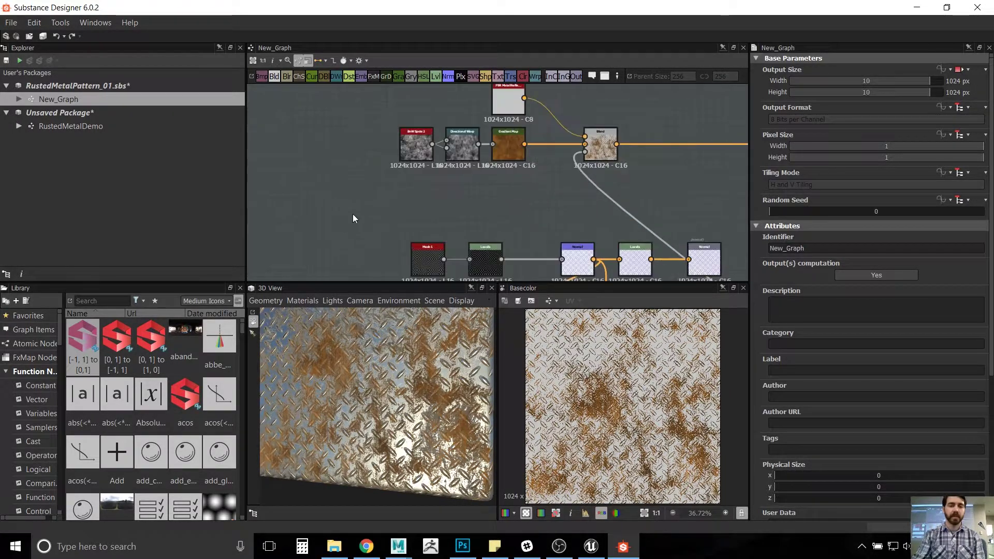
pyautogui.moveTo(391, 190); pyautogui.dragTo(304, 235, button='middle')
pyautogui.moveTo(539, 229); pyautogui.dragTo(372, 206, button='middle')
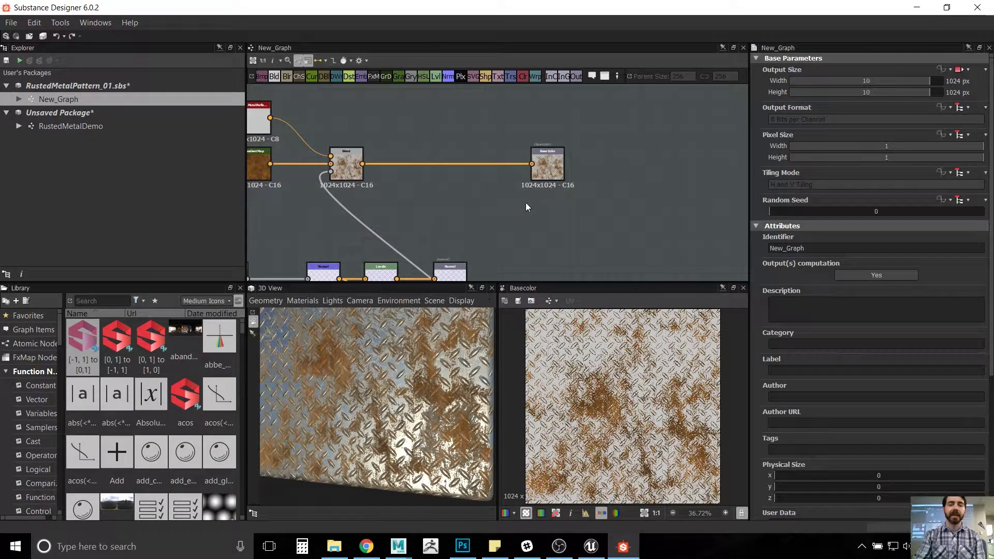
pyautogui.moveTo(479, 209); pyautogui.dragTo(652, 192, button='middle')
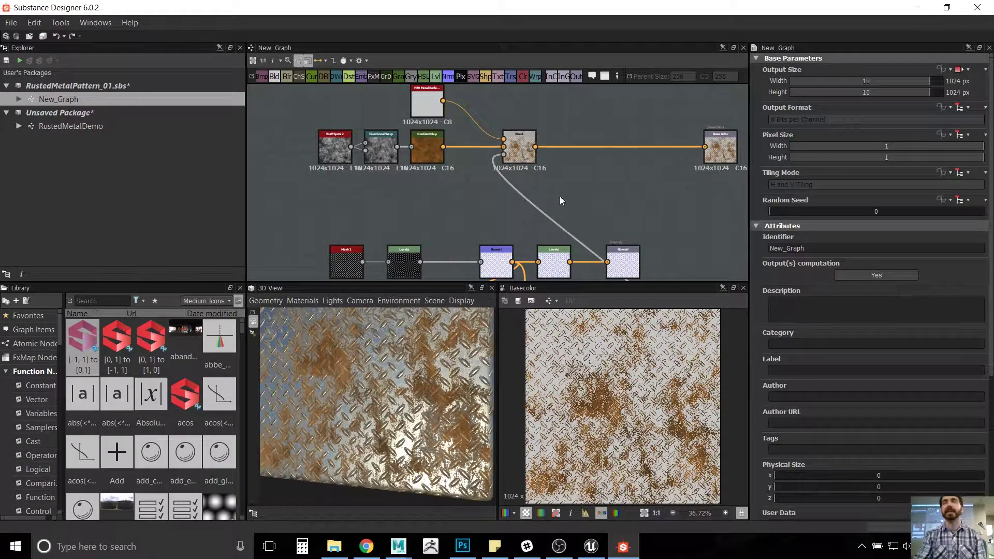
pyautogui.moveTo(577, 204); pyautogui.dragTo(580, 216, button='middle')
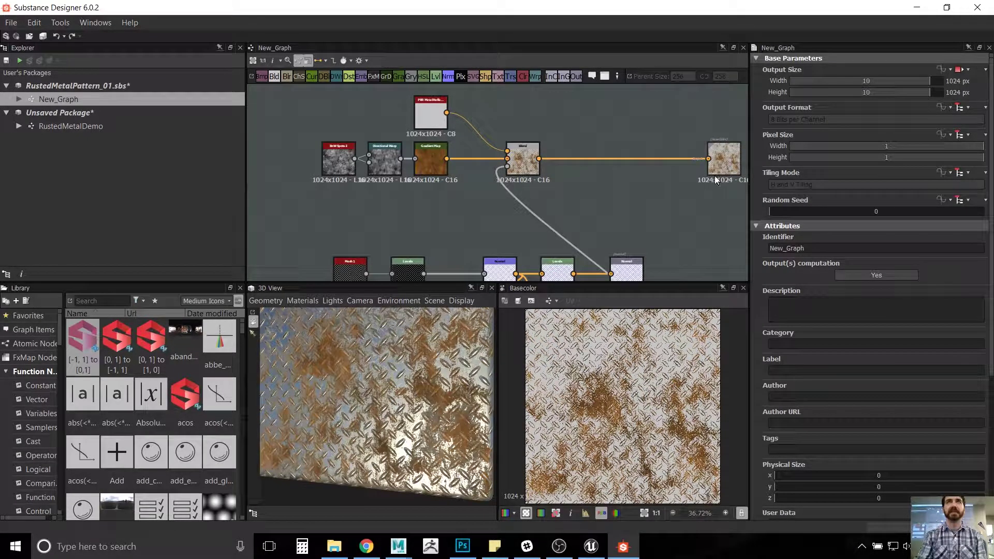
# Step: Examine the chain feeding the Normal output and the Curvature, Levels and Blend nodes leading to the Metallic output
pyautogui.moveTo(621, 233); pyautogui.dragTo(612, 138, button='middle')
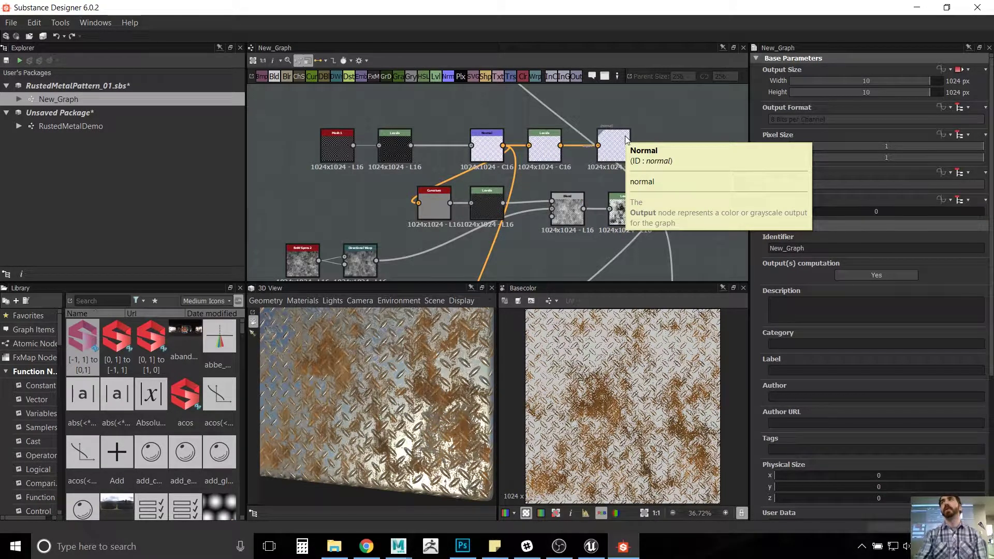
pyautogui.moveTo(378, 219); pyautogui.dragTo(352, 150, button='middle')
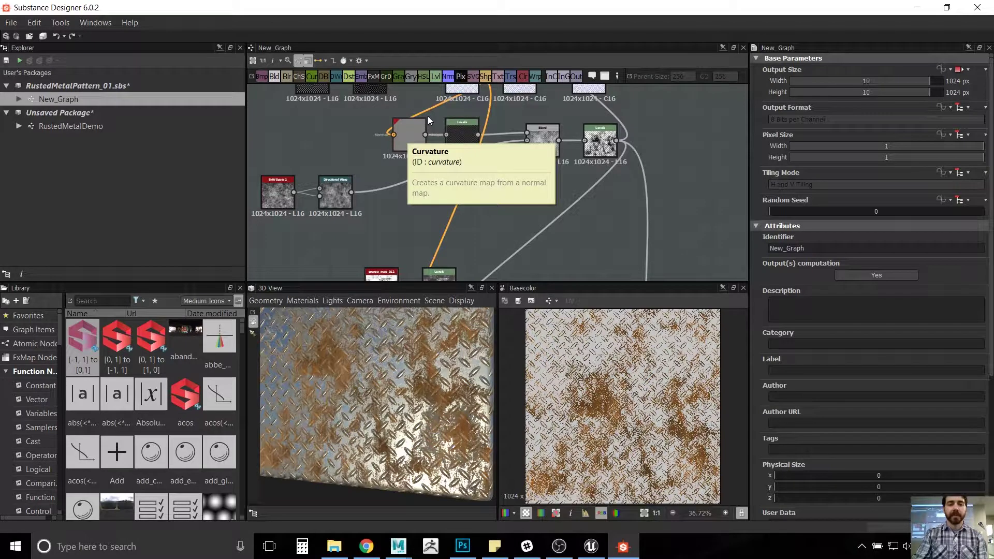
pyautogui.moveTo(406, 135); pyautogui.dragTo(408, 177, button='middle')
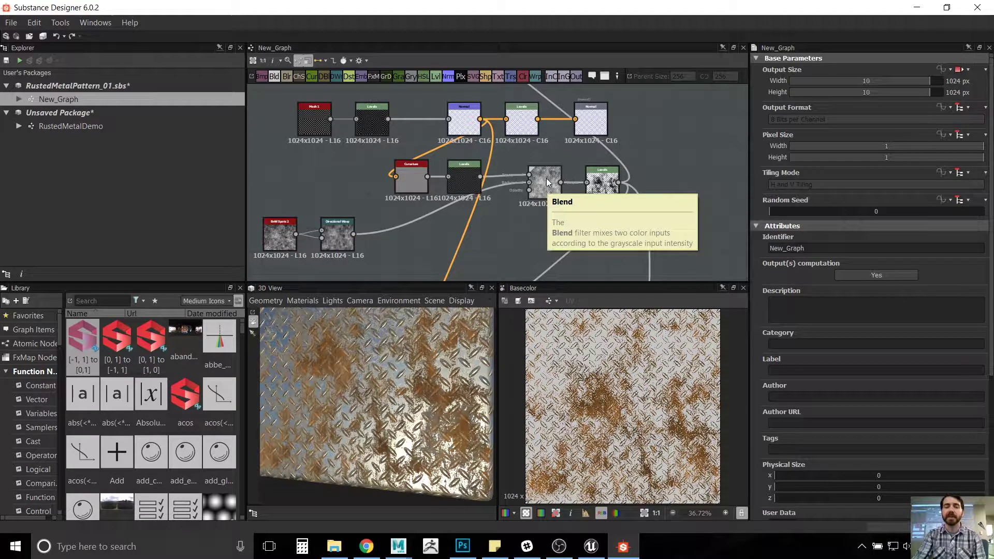
pyautogui.moveTo(658, 173); pyautogui.dragTo(550, 176, button='middle')
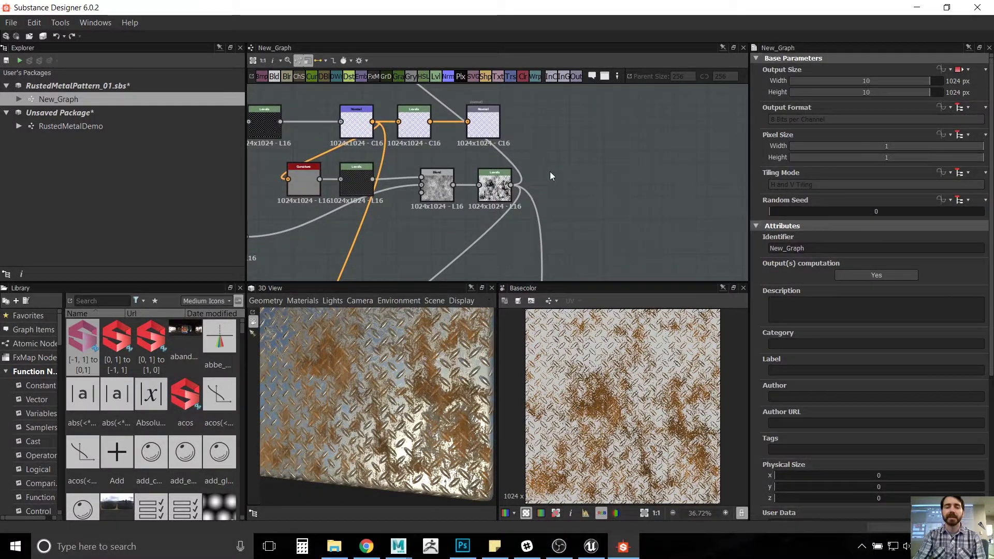
pyautogui.scroll(4, 550, 172)
pyautogui.scroll(-5, 461, 208)
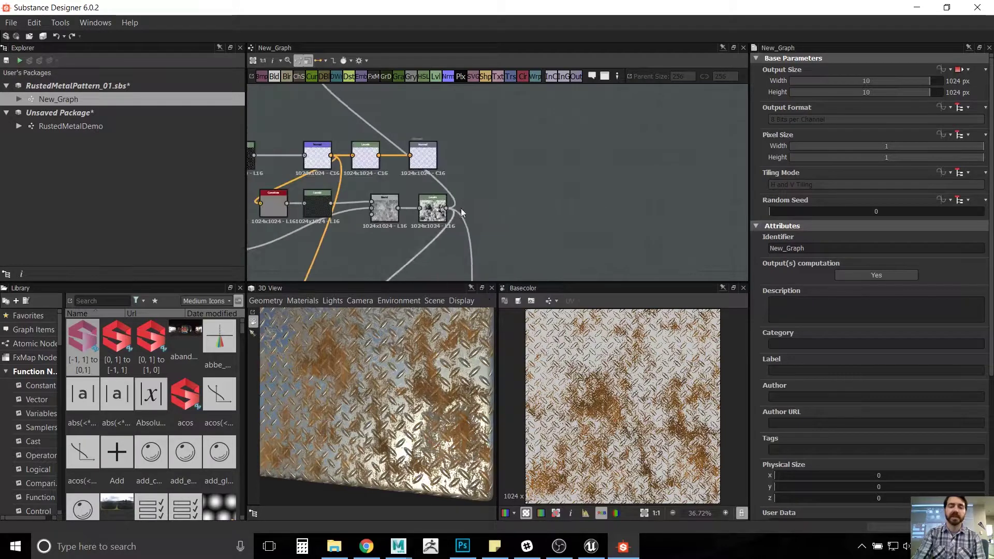
pyautogui.moveTo(572, 240); pyautogui.dragTo(563, 82, button='middle')
pyautogui.moveTo(565, 190); pyautogui.dragTo(561, 136, button='middle')
pyautogui.scroll(-1, 561, 135)
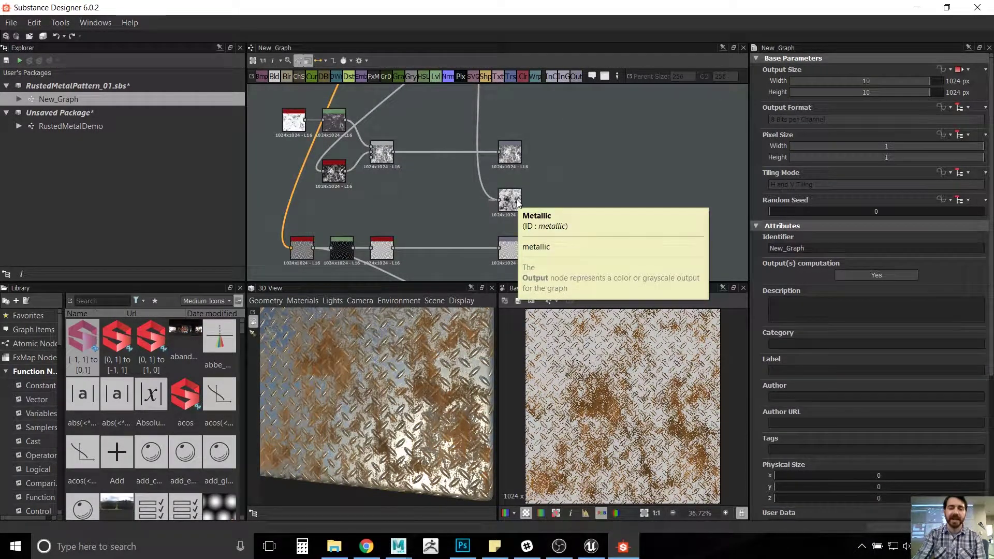
# Step: Trace the graph from the roughness nodes back to the mesh pattern, Normal and Curvature nodes
pyautogui.moveTo(424, 164); pyautogui.dragTo(608, 203, button='middle')
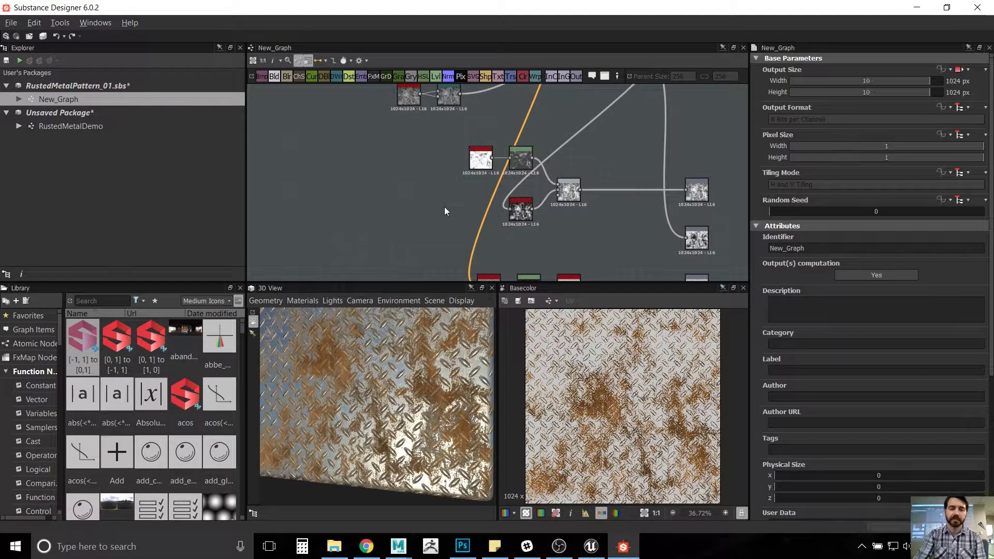
pyautogui.moveTo(444, 206); pyautogui.dragTo(373, 198, button='middle')
pyautogui.scroll(-4, 374, 198)
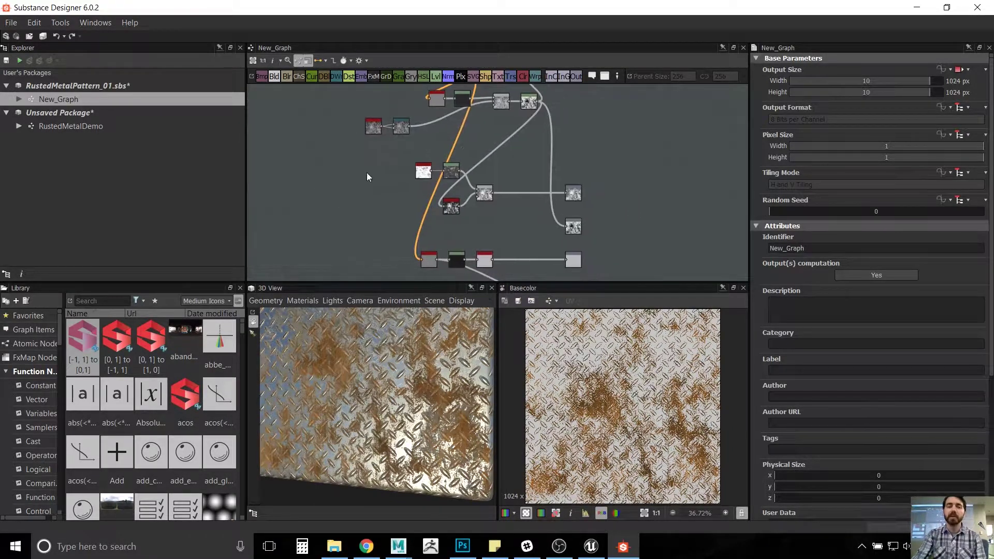
pyautogui.moveTo(366, 154); pyautogui.dragTo(375, 235, button='middle')
pyautogui.scroll(3, 375, 235)
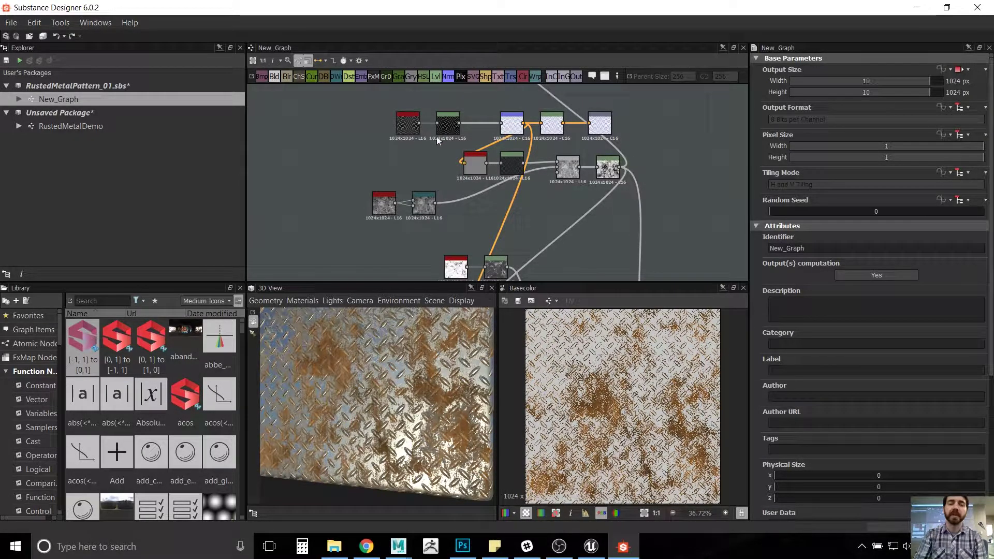
pyautogui.moveTo(426, 174); pyautogui.dragTo(390, 201, button='middle')
pyautogui.scroll(1, 390, 201)
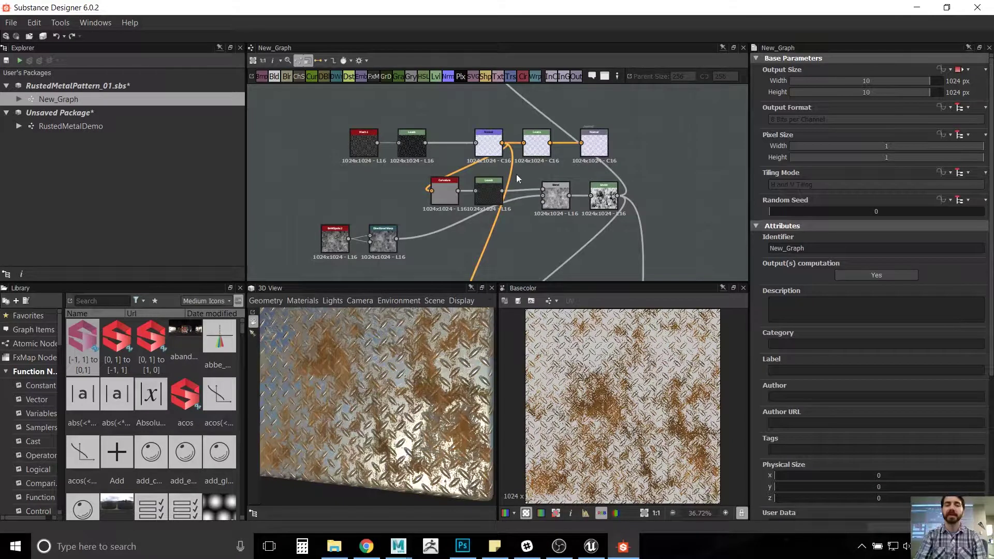
pyautogui.moveTo(528, 154)
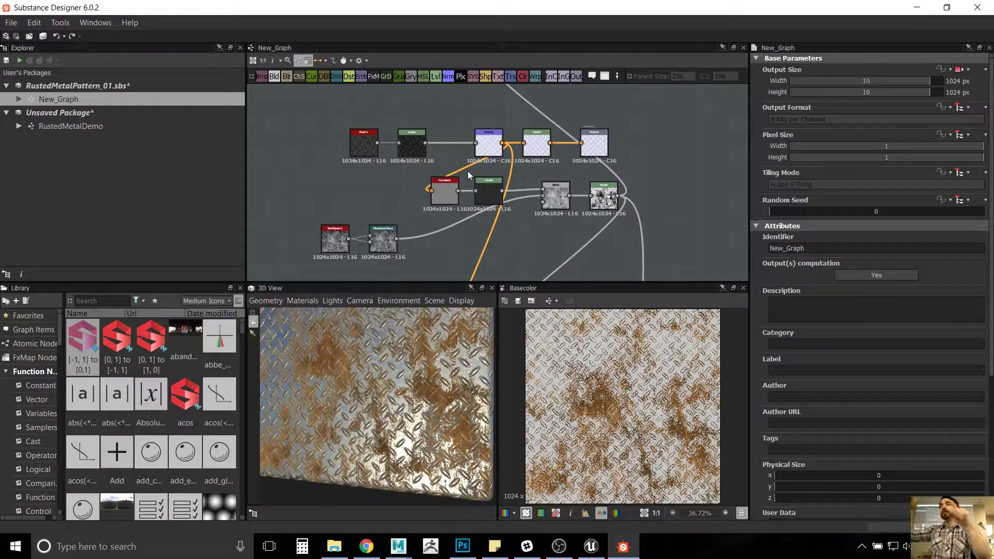
# Step: Examine the grunge map and Invert Grayscale blend for Roughness, and the Normal to Height chain for the AO and Height outputs
pyautogui.keyDown('alt'); pyautogui.moveTo(443, 249); pyautogui.dragTo(444, 123, button='middle'); pyautogui.keyUp('alt')
pyautogui.keyDown('alt'); pyautogui.moveTo(453, 223); pyautogui.dragTo(480, 224, button='middle'); pyautogui.keyUp('alt')
pyautogui.scroll(1, 451, 175)
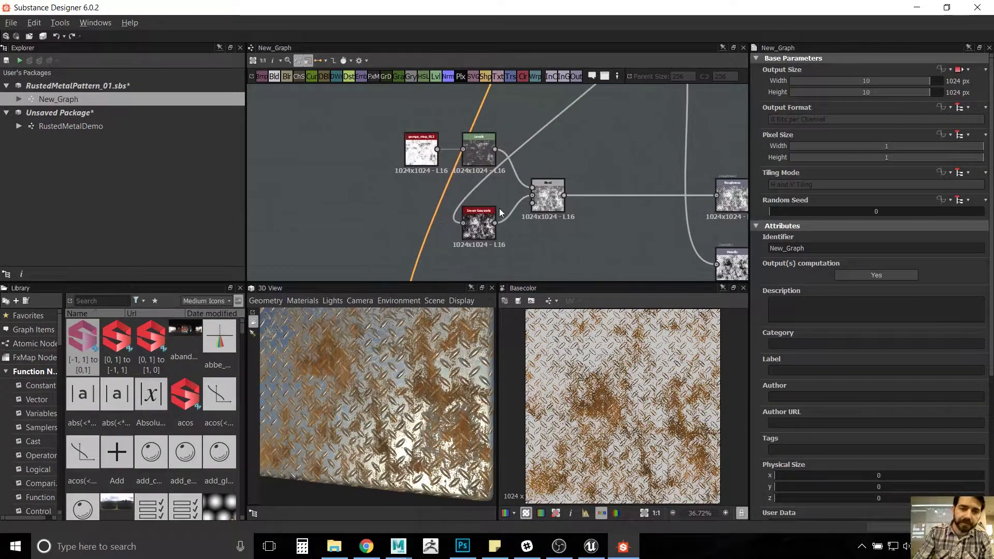
pyautogui.scroll(1, 479, 195)
pyautogui.moveTo(511, 194); pyautogui.dragTo(426, 178, button='middle')
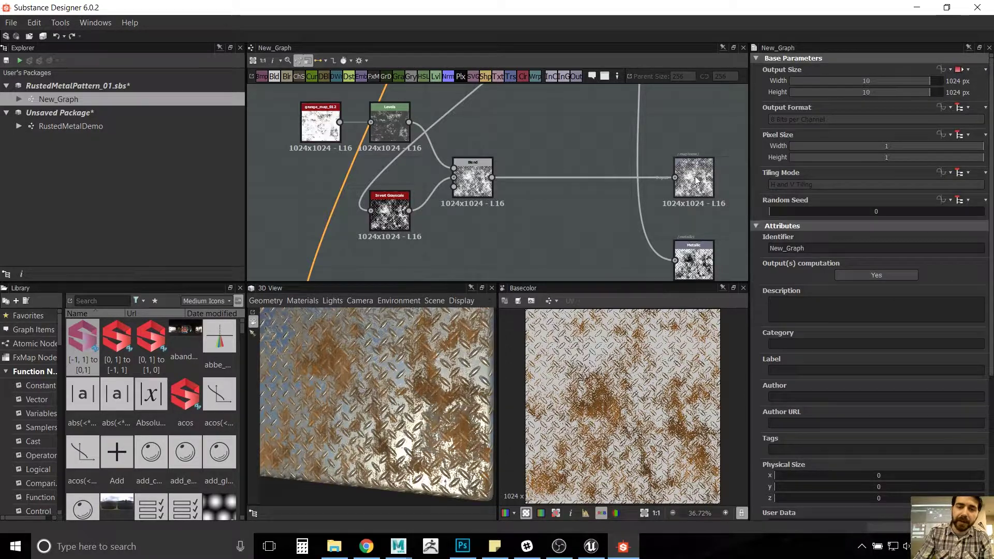
pyautogui.moveTo(696, 181); pyautogui.dragTo(439, 237, button='middle')
pyautogui.scroll(2, 443, 237)
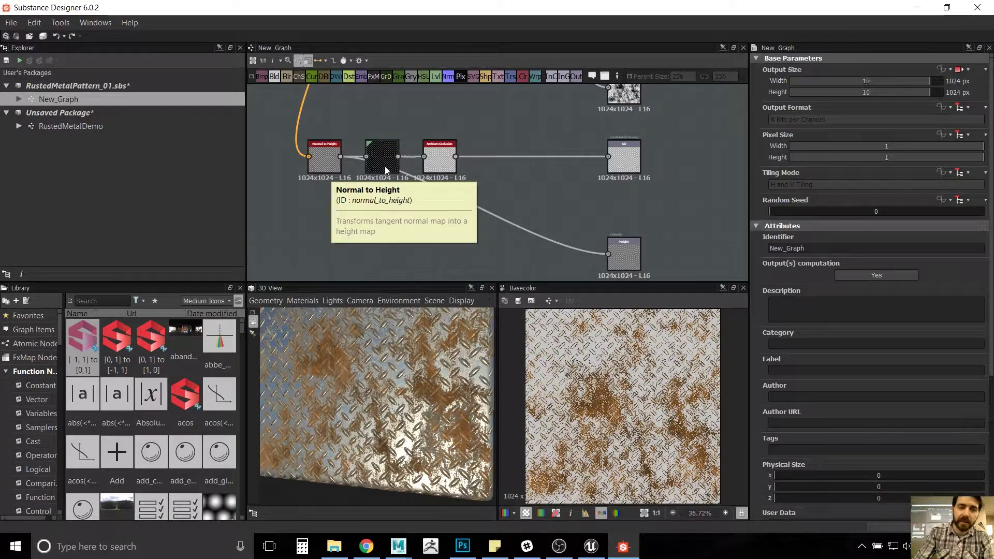
# Step: Reopen the RustedMetalDemo graph and frame the whole cube in the 3D view
pyautogui.click(69, 128)
pyautogui.doubleClick(69, 129)
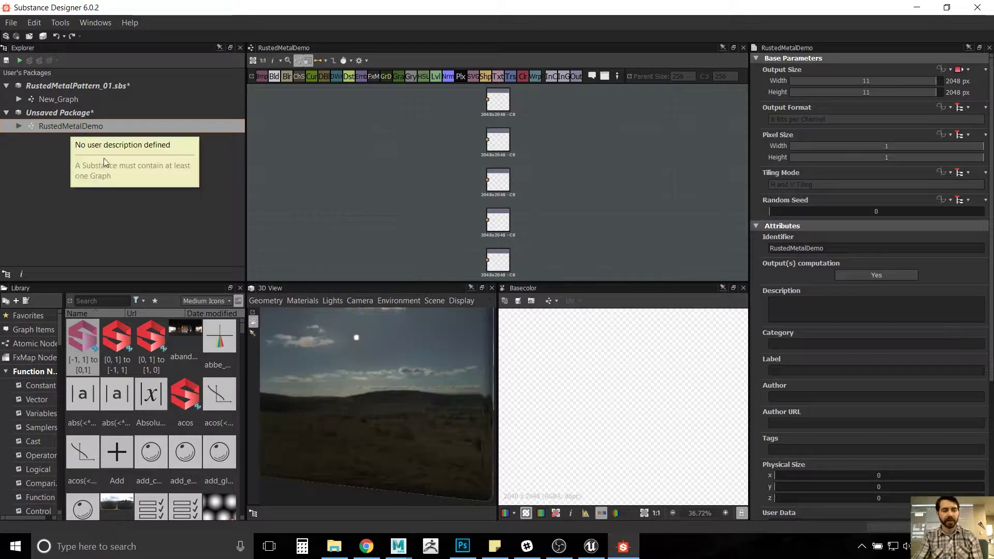
pyautogui.scroll(-5, 367, 406)
pyautogui.scroll(3, 362, 395)
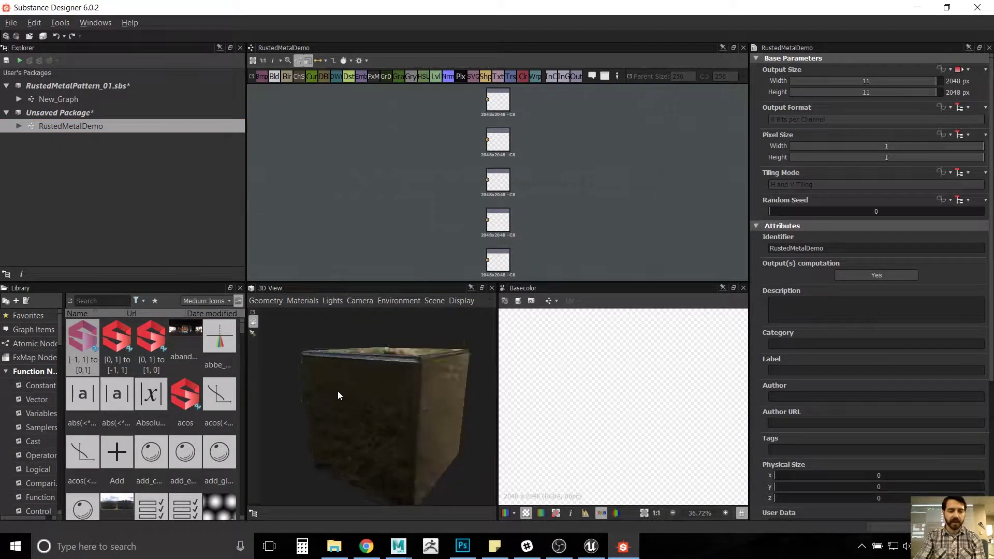
# Step: Add a Uniform Color node to the graph beside the Base Color output
pyautogui.scroll(-1, 409, 222)
pyautogui.scroll(1, 409, 222)
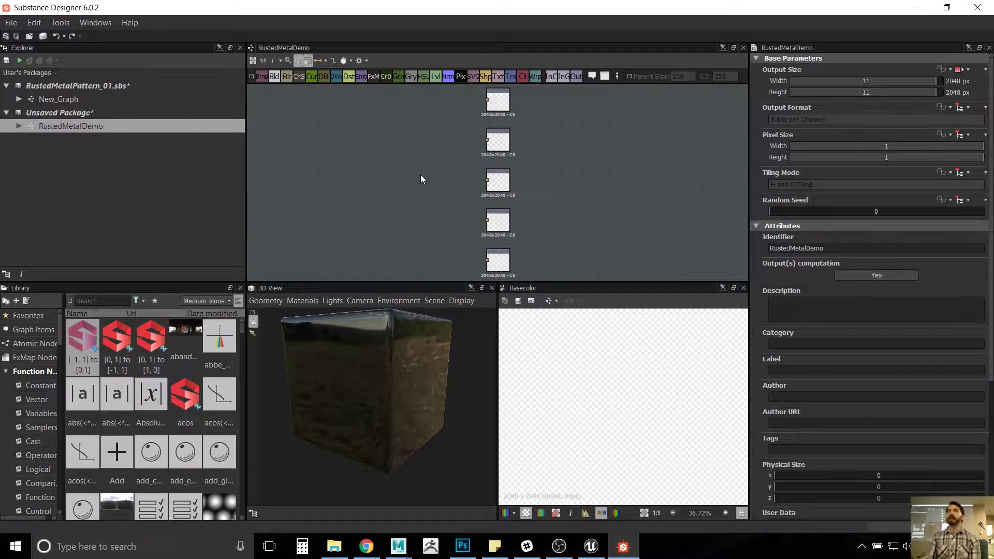
pyautogui.moveTo(407, 131); pyautogui.dragTo(402, 203, button='middle')
pyautogui.scroll(2, 409, 181)
pyautogui.scroll(2, 402, 203)
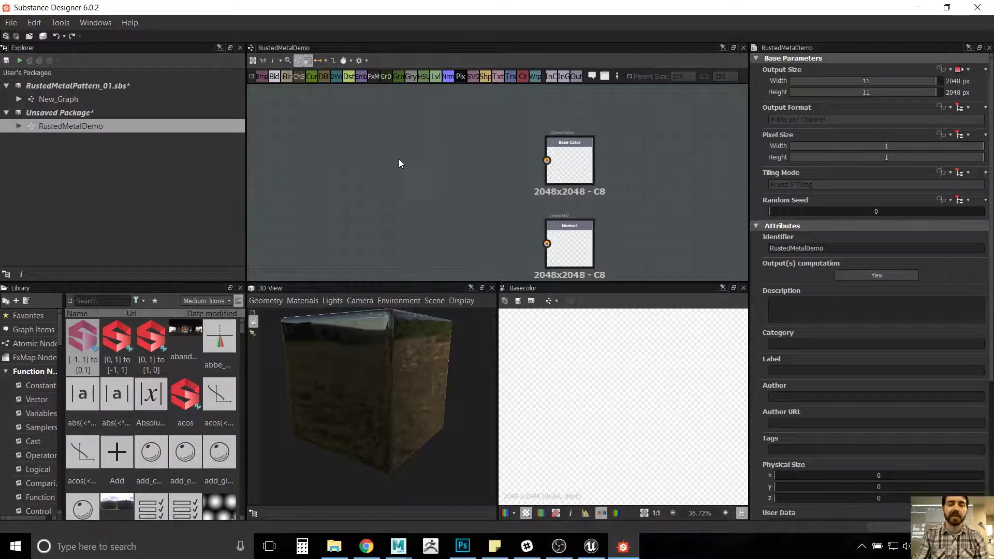
pyautogui.scroll(-1, 346, 174)
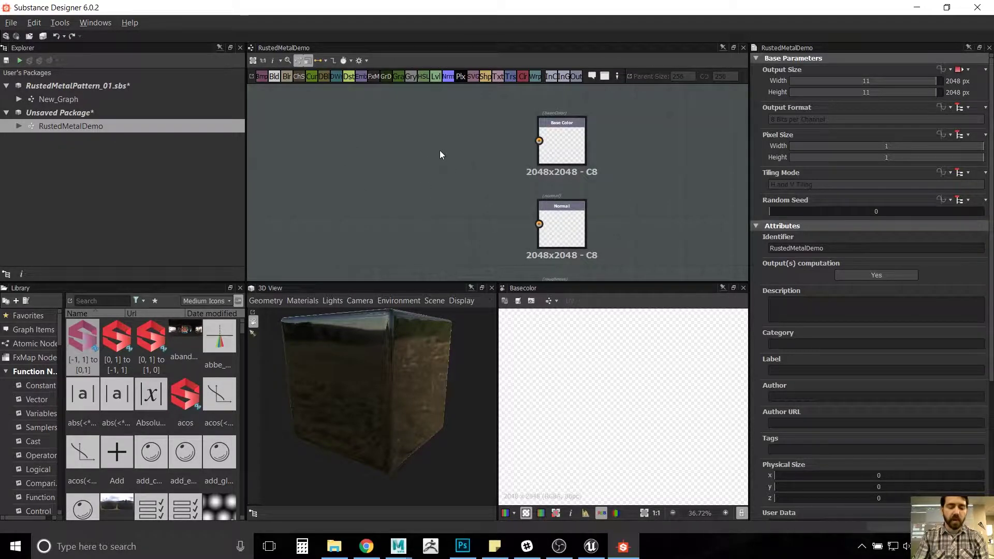
pyautogui.moveTo(440, 151); pyautogui.dragTo(421, 166, button='middle')
pyautogui.rightClick(369, 156)
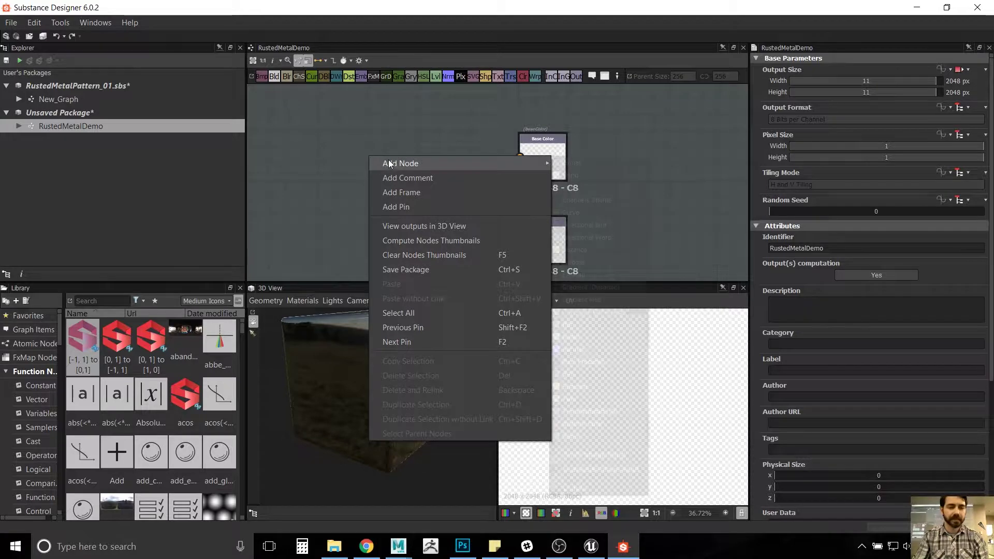
pyautogui.moveTo(389, 164)
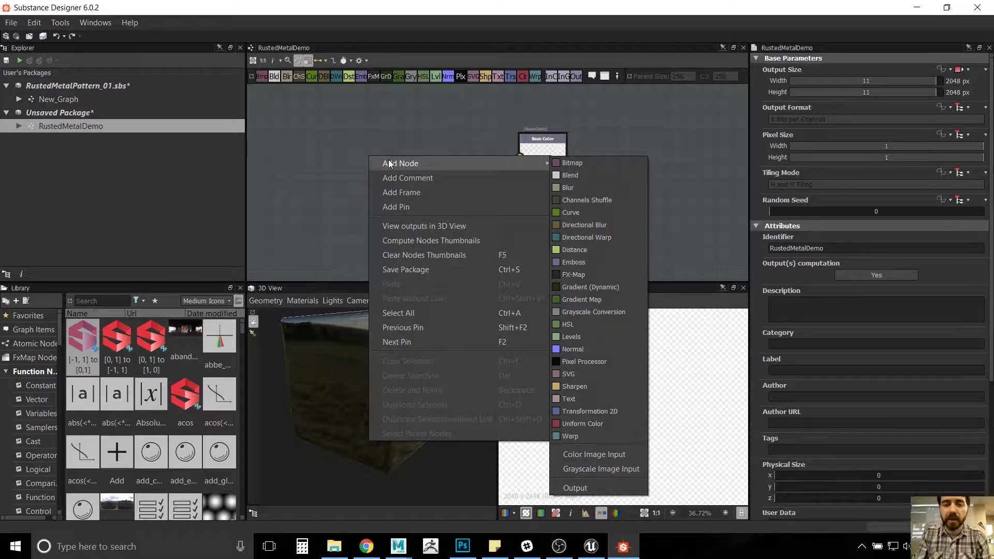
pyautogui.click(611, 423)
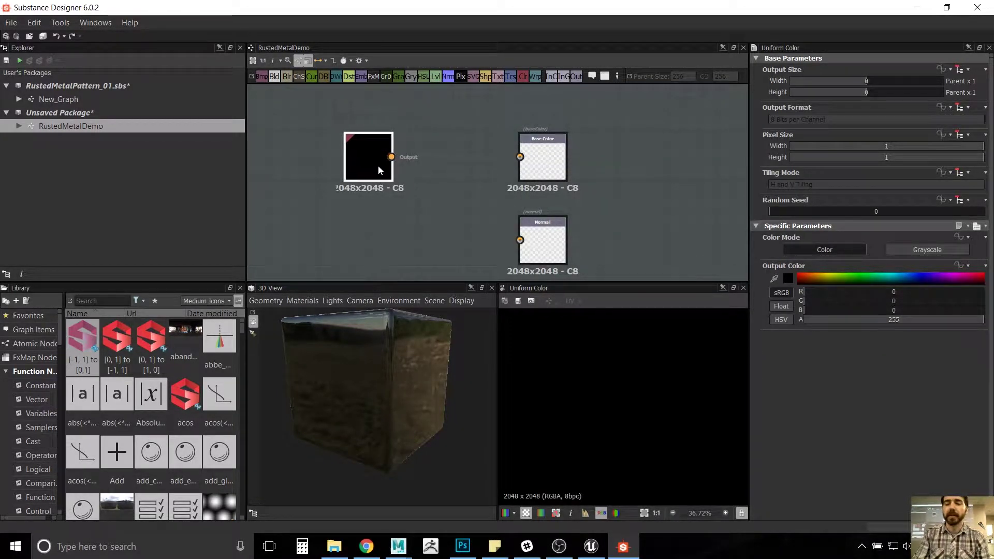
pyautogui.moveTo(378, 165); pyautogui.dragTo(362, 166)
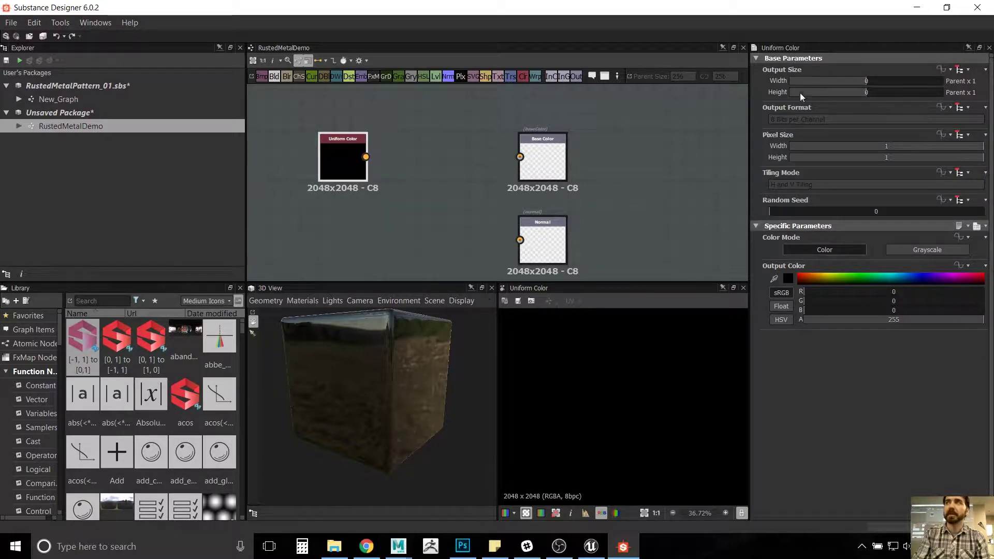
# Step: Set the Uniform Color node's output color to a mid grey, RGB 142, and move the node farther from the Base Color output
pyautogui.click(788, 281)
pyautogui.moveTo(532, 284); pyautogui.dragTo(478, 318)
pyautogui.click(696, 257)
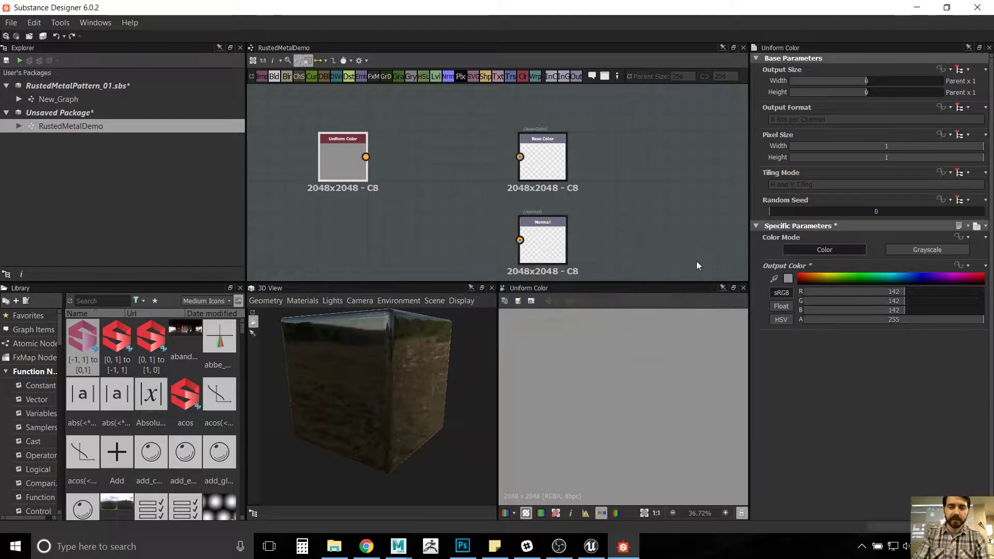
pyautogui.moveTo(335, 156); pyautogui.dragTo(315, 147)
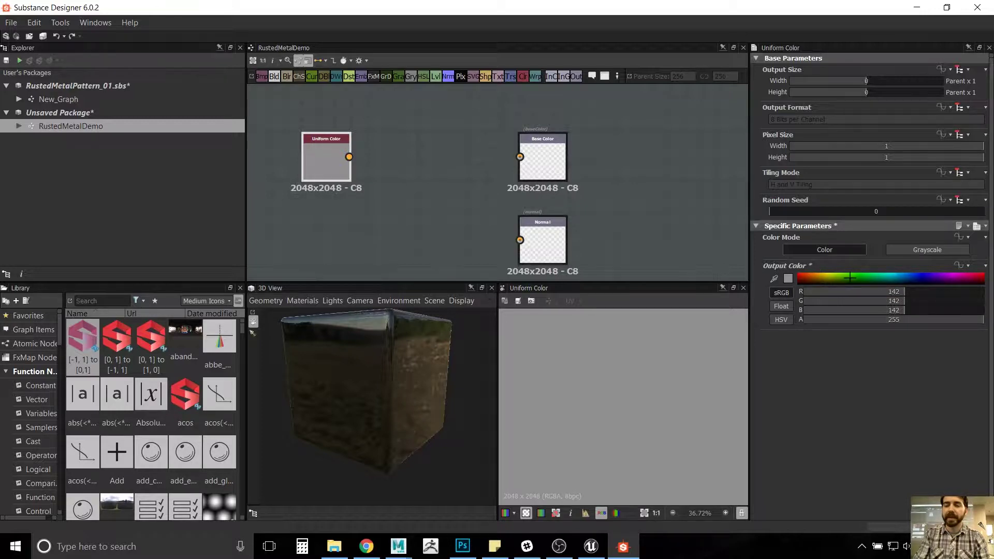
pyautogui.click(788, 279)
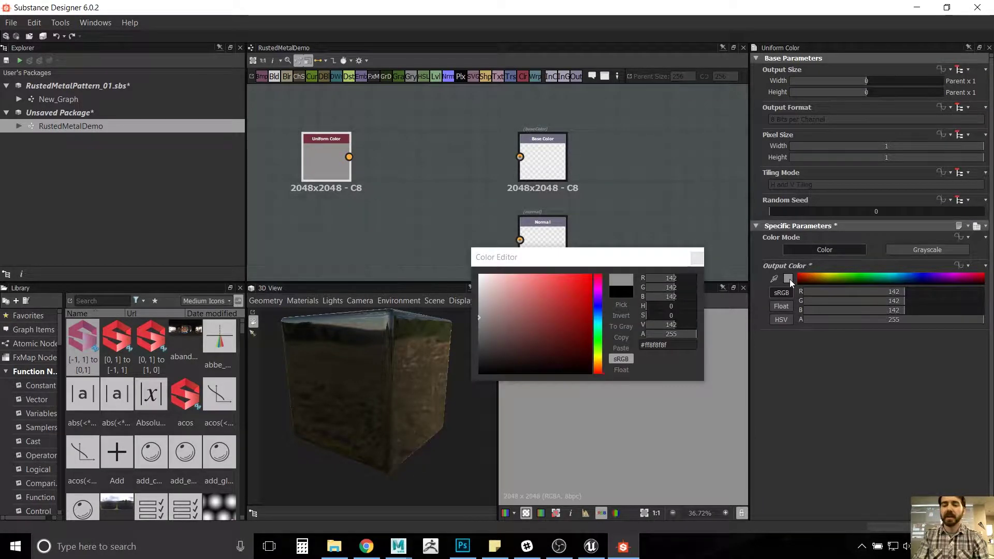
pyautogui.click(697, 257)
pyautogui.rightClick(391, 156)
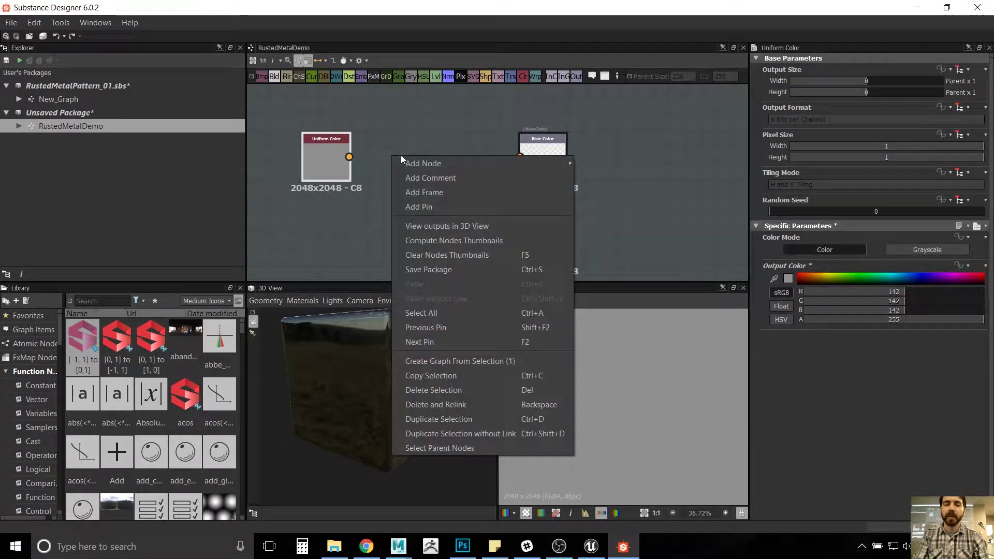
pyautogui.rightClick(403, 139)
pyautogui.moveTo(443, 149)
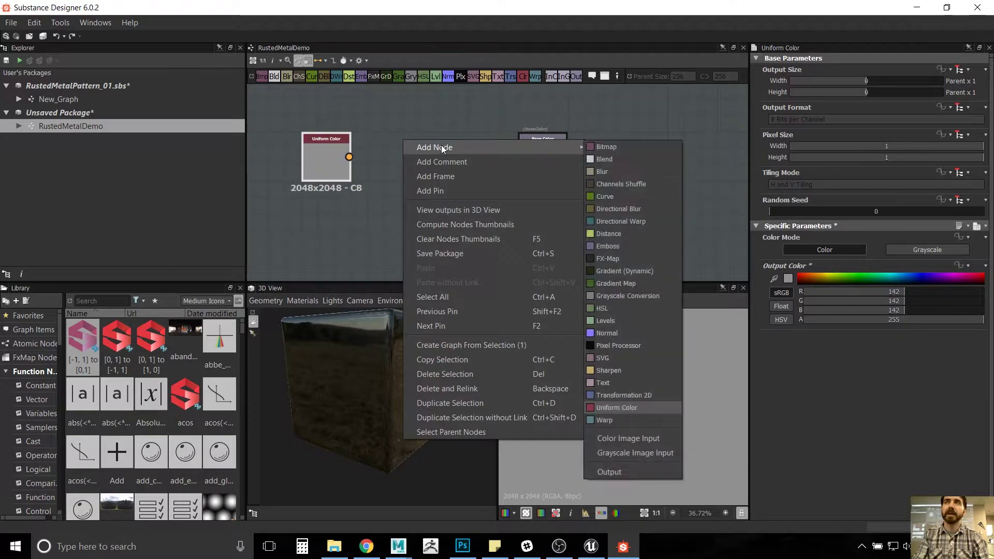
pyautogui.click(650, 409)
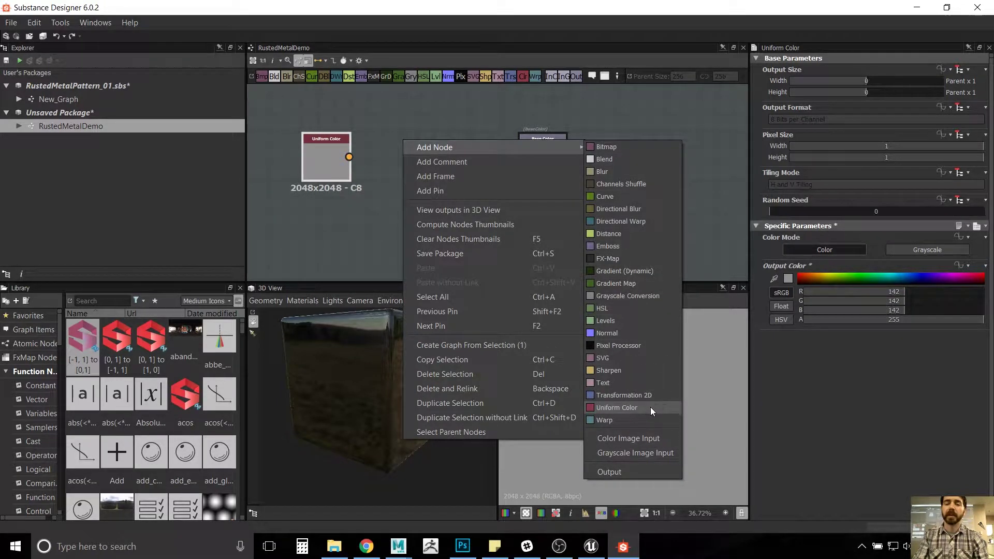
pyautogui.press('ctrl')
pyautogui.press('ctrl')
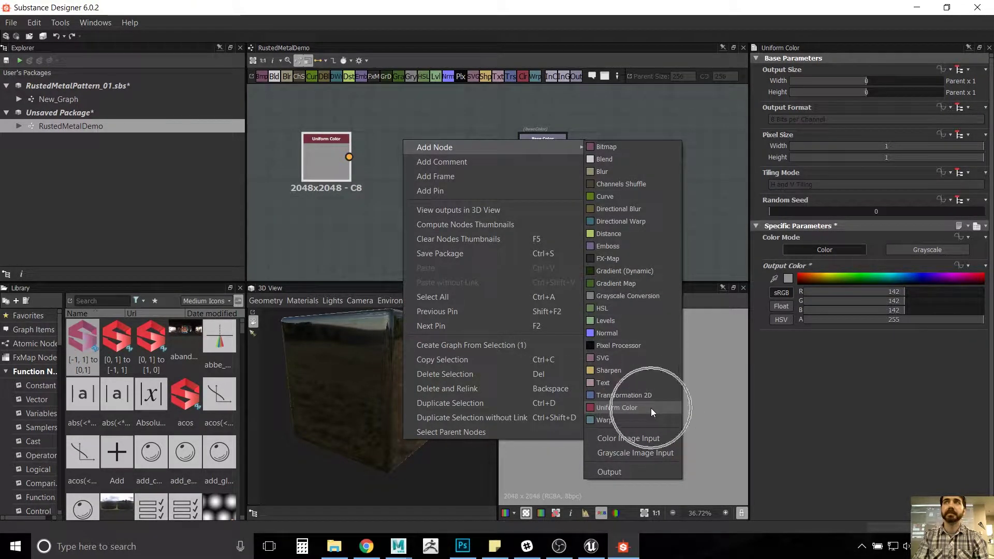
pyautogui.click(359, 141)
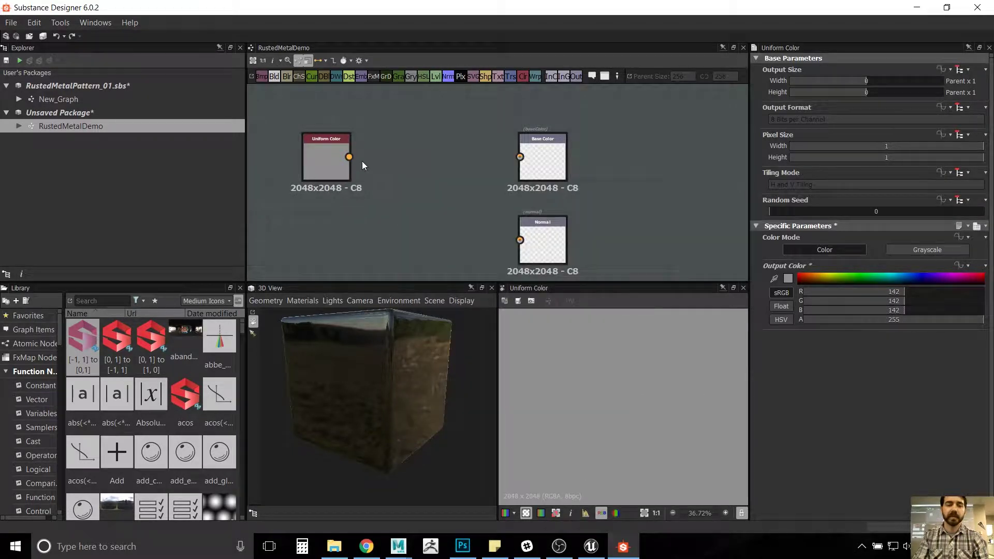
# Step: Connect the grey Uniform Color node's output to the Base Color output and view the cube from another angle
pyautogui.moveTo(326, 163)
pyautogui.mouseDown()
pyautogui.moveTo(398, 157)
pyautogui.moveTo(320, 161)
pyautogui.mouseUp()
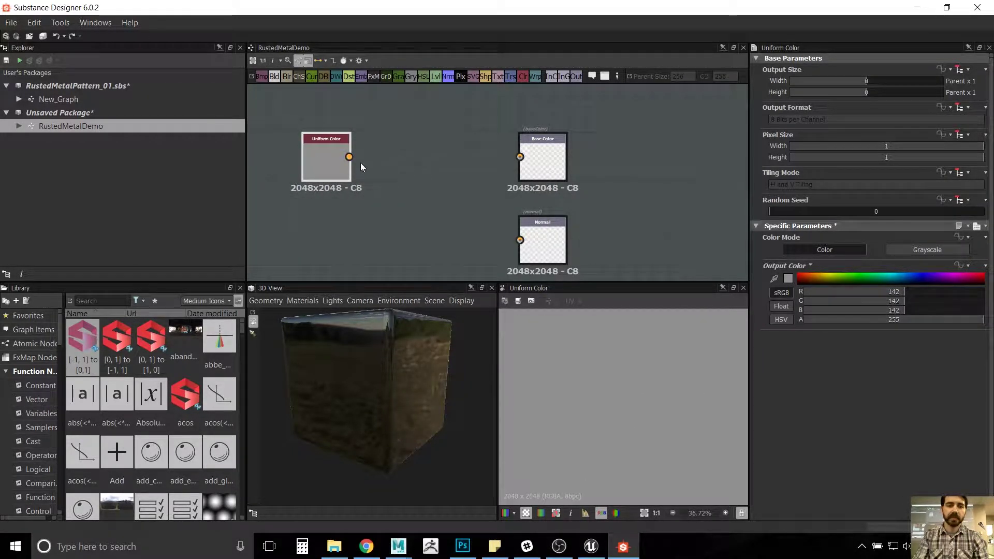
pyautogui.moveTo(328, 168)
pyautogui.mouseDown()
pyautogui.moveTo(334, 142)
pyautogui.moveTo(338, 160)
pyautogui.mouseUp()
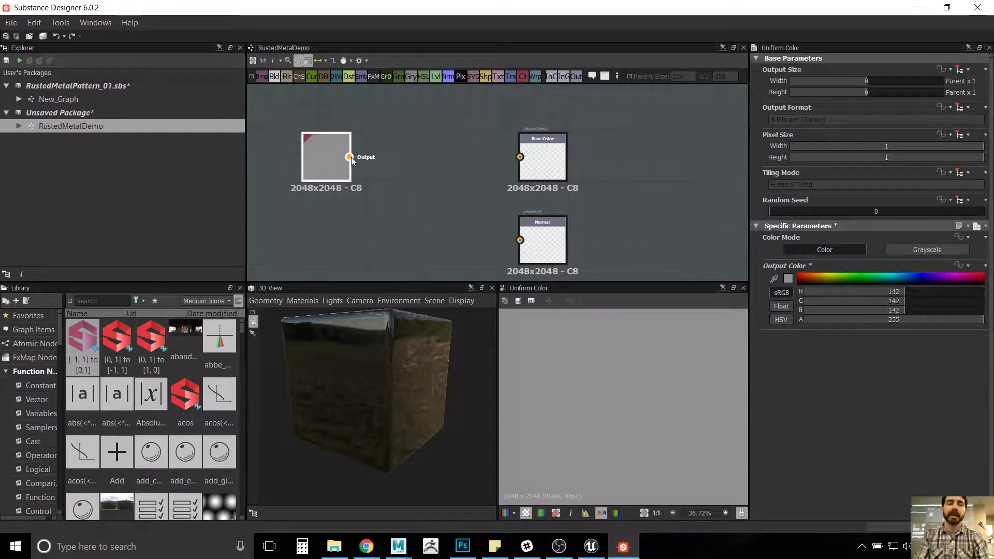
pyautogui.moveTo(352, 159); pyautogui.dragTo(361, 157)
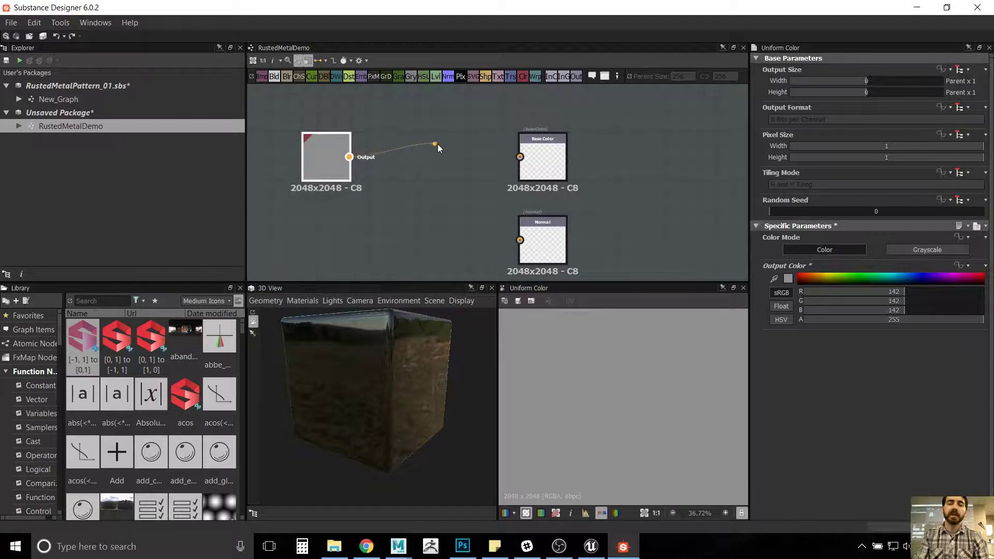
pyautogui.moveTo(437, 148); pyautogui.dragTo(521, 157)
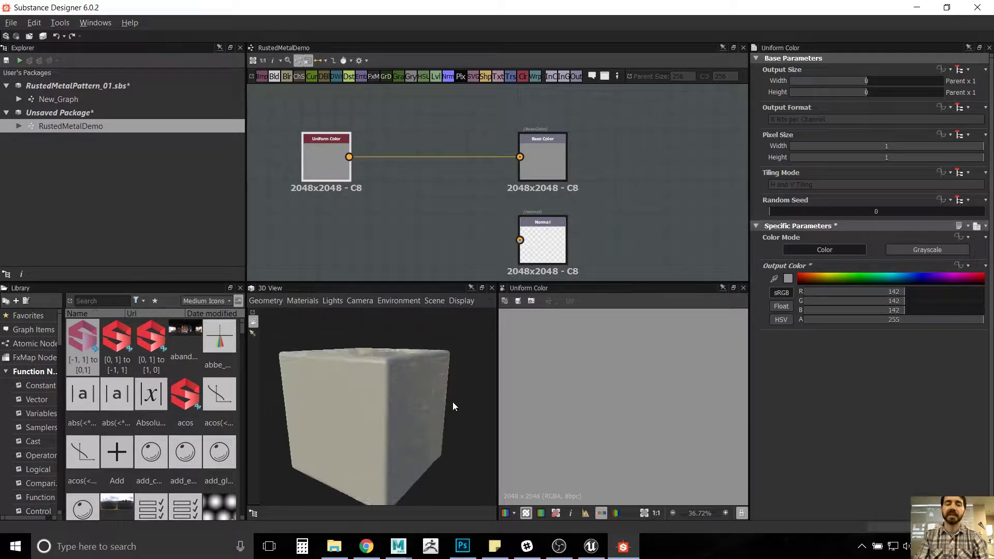
pyautogui.moveTo(453, 402); pyautogui.dragTo(404, 404)
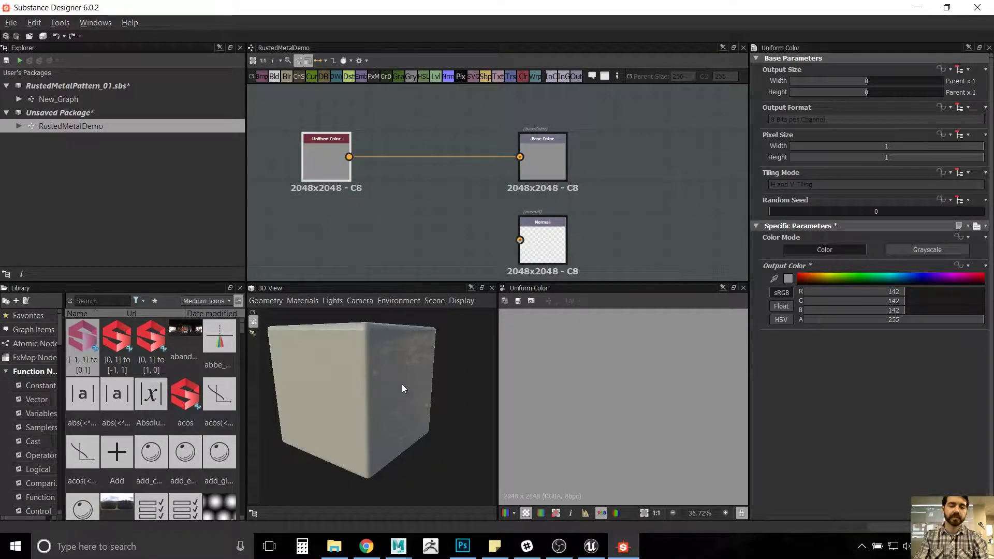
# Step: Add a Normal node below the grey Uniform Color node, beside the Normal output
pyautogui.moveTo(408, 243); pyautogui.dragTo(423, 193, button='middle')
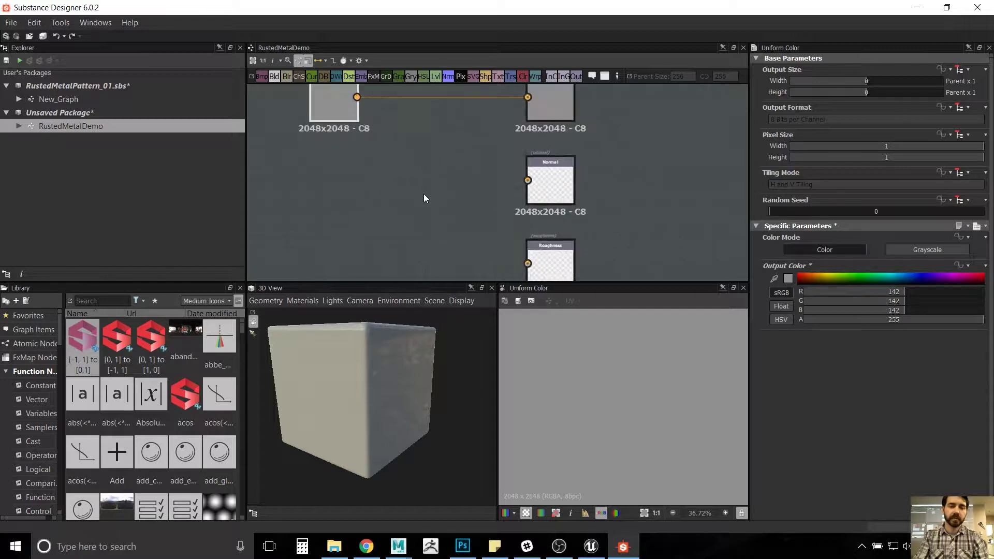
pyautogui.scroll(-2, 420, 199)
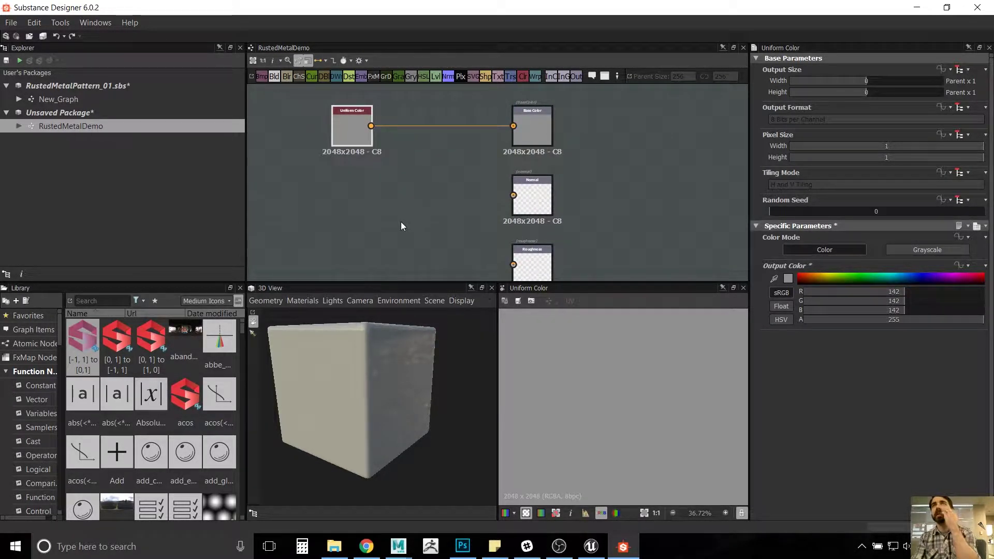
pyautogui.moveTo(393, 217); pyautogui.dragTo(403, 200, button='middle')
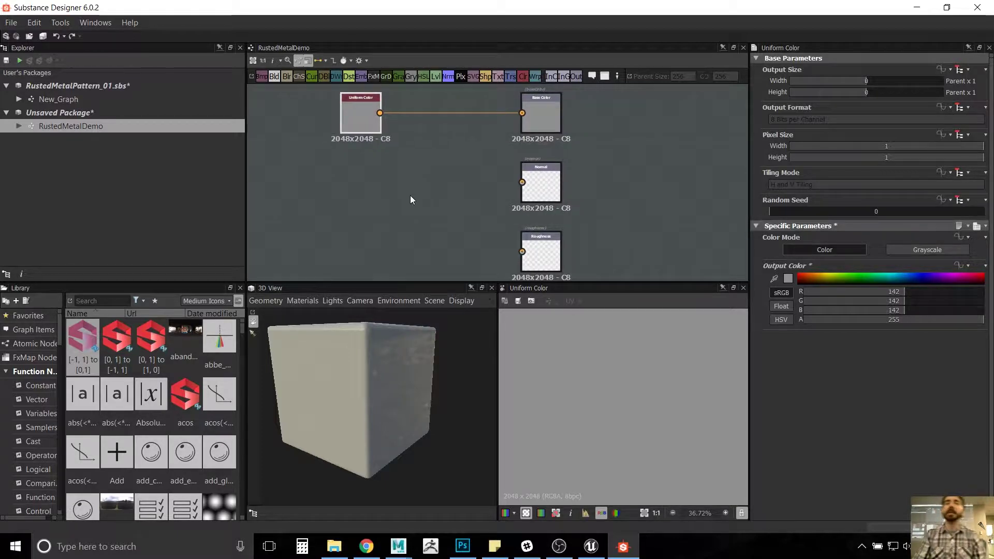
pyautogui.rightClick(358, 193)
pyautogui.moveTo(397, 199)
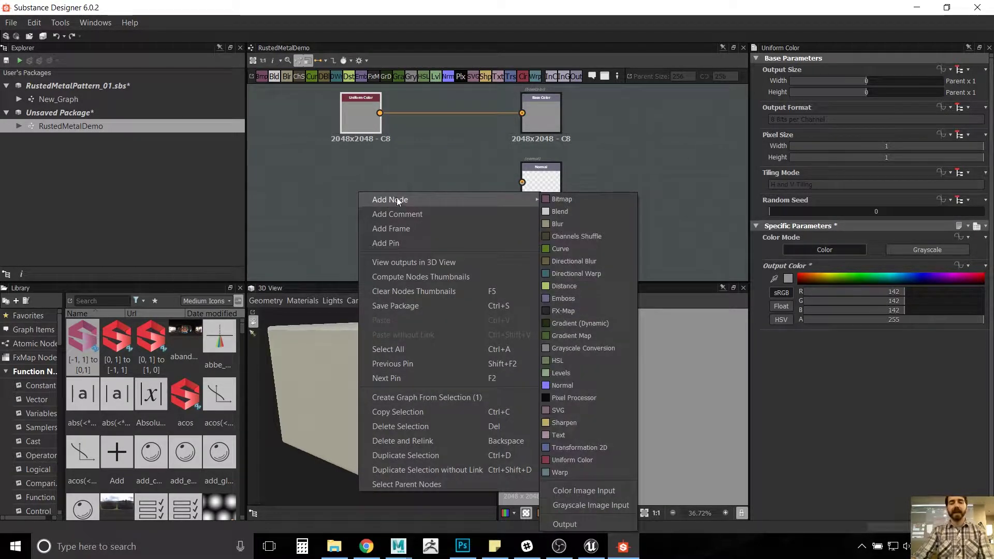
pyautogui.click(580, 389)
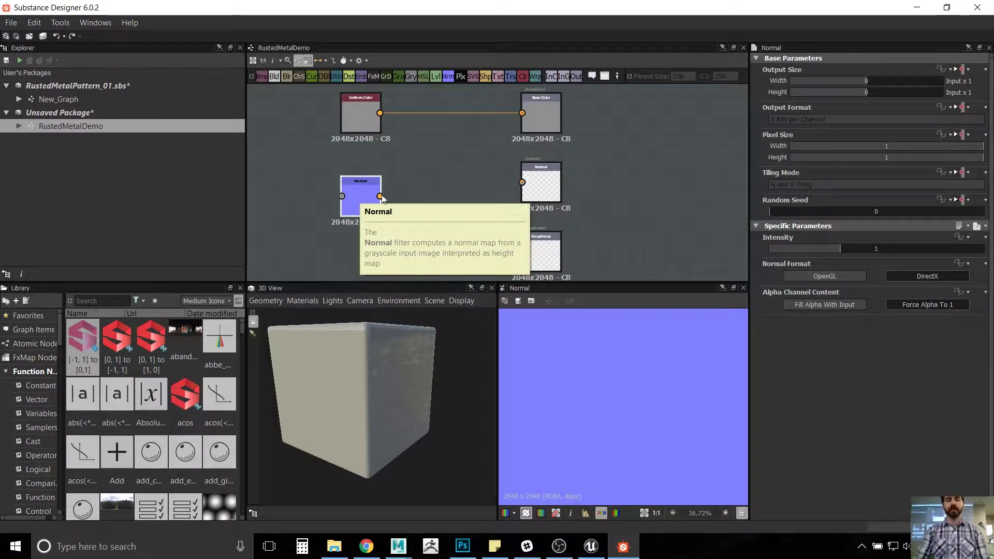
# Step: Connect the Normal node to the graph's Normal output and inspect the cube's surface in the 3D view
pyautogui.moveTo(369, 194)
pyautogui.mouseDown()
pyautogui.moveTo(368, 184)
pyautogui.moveTo(539, 181)
pyautogui.mouseUp()
pyautogui.moveTo(406, 379); pyautogui.dragTo(405, 399)
pyautogui.scroll(5, 405, 399)
pyautogui.scroll(-5, 397, 381)
# Step: Add a black Uniform Color node below the Normal node and connect it to the Roughness output
pyautogui.moveTo(396, 243); pyautogui.dragTo(414, 190, button='middle')
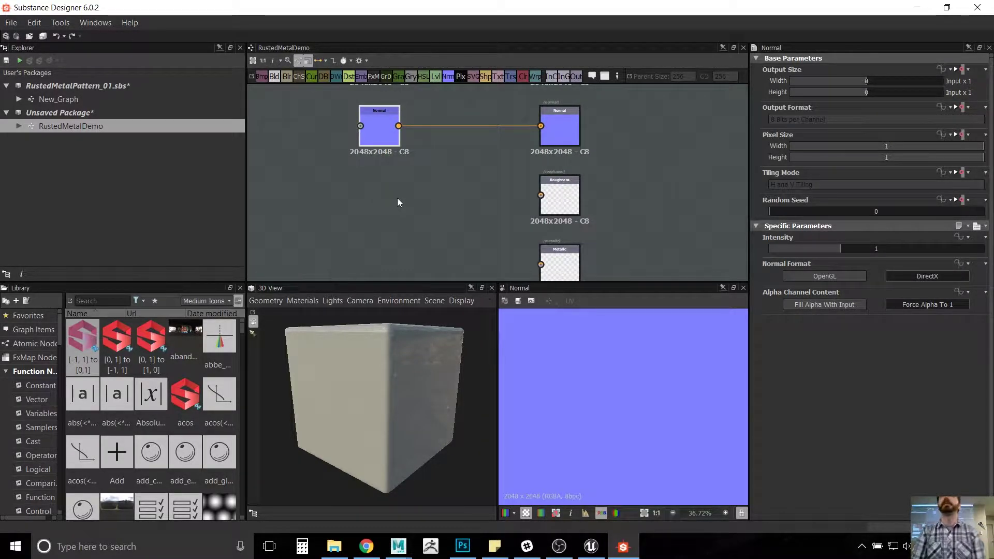
pyautogui.rightClick(389, 191)
pyautogui.moveTo(438, 198)
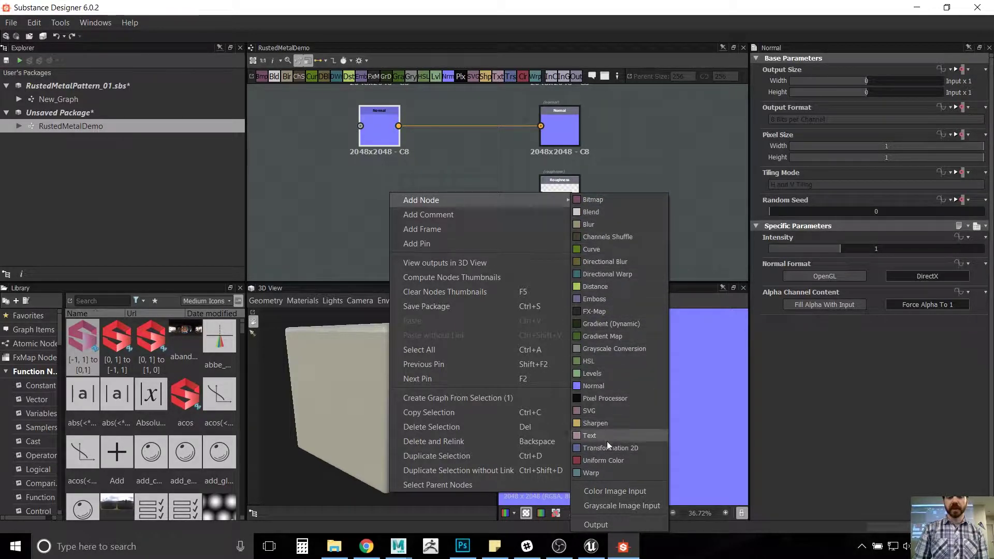
pyautogui.click(613, 461)
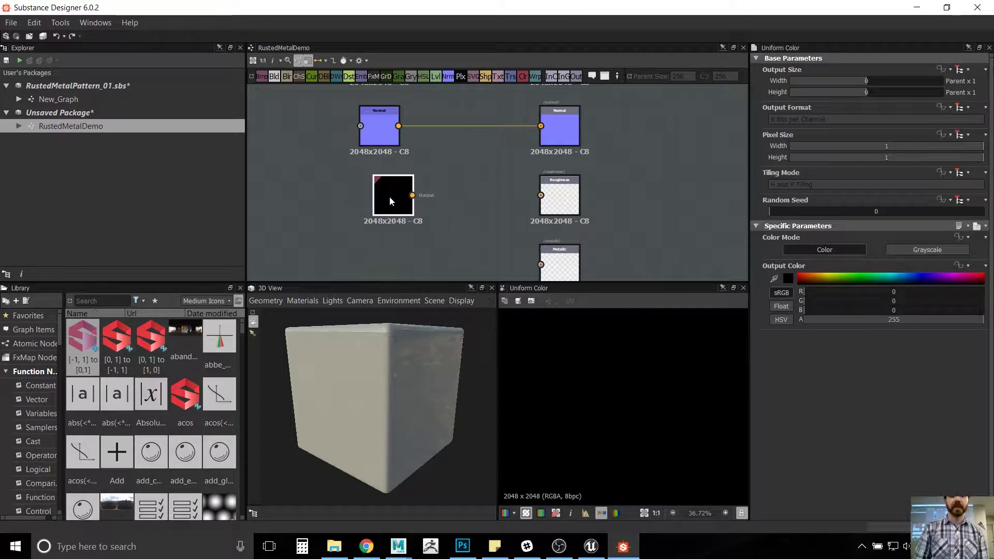
pyautogui.moveTo(390, 197); pyautogui.dragTo(375, 192)
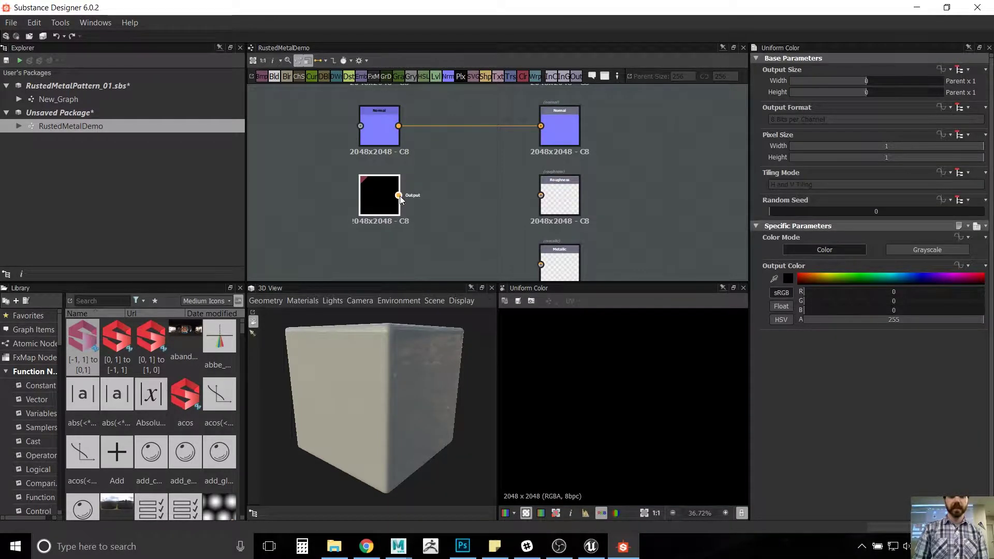
pyautogui.moveTo(463, 196); pyautogui.dragTo(540, 196)
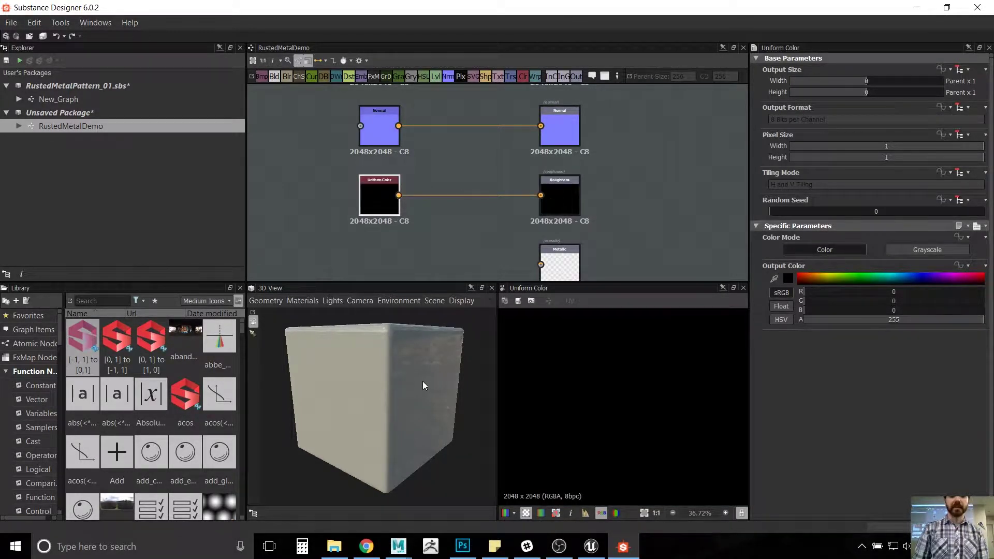
pyautogui.moveTo(423, 381); pyautogui.dragTo(457, 382)
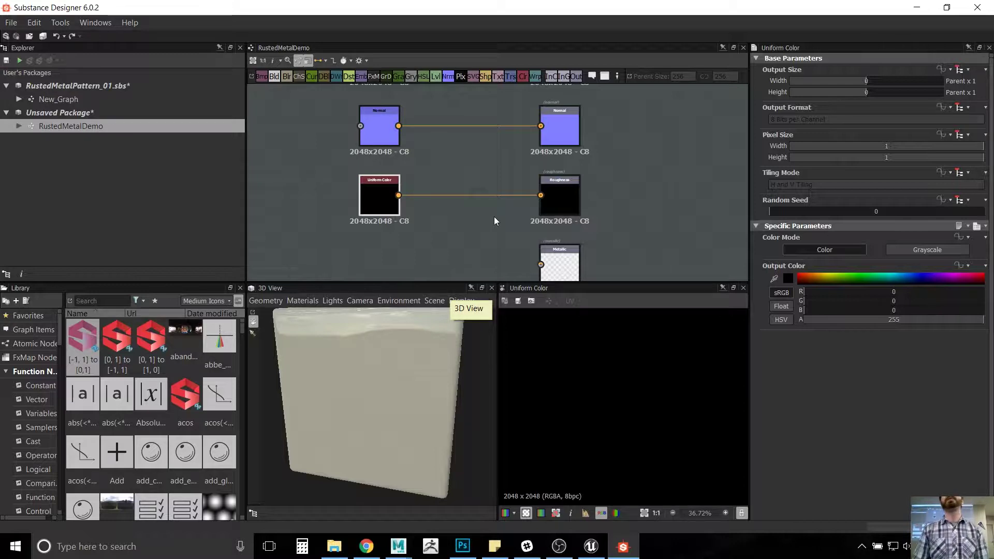
# Step: Try detaching and deleting the link between the black Uniform Color node and the Roughness output, and undo the deletion
pyautogui.click(471, 209)
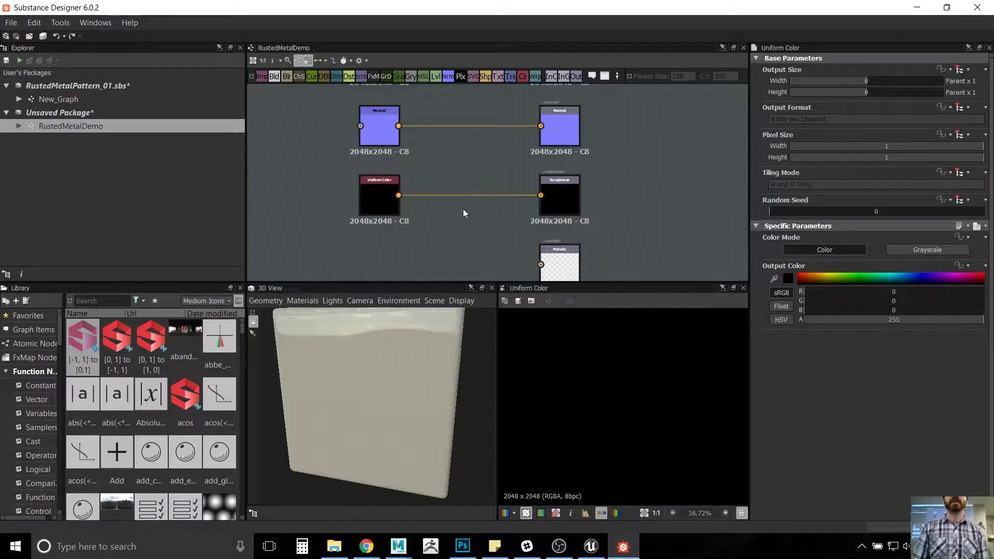
pyautogui.click(486, 196)
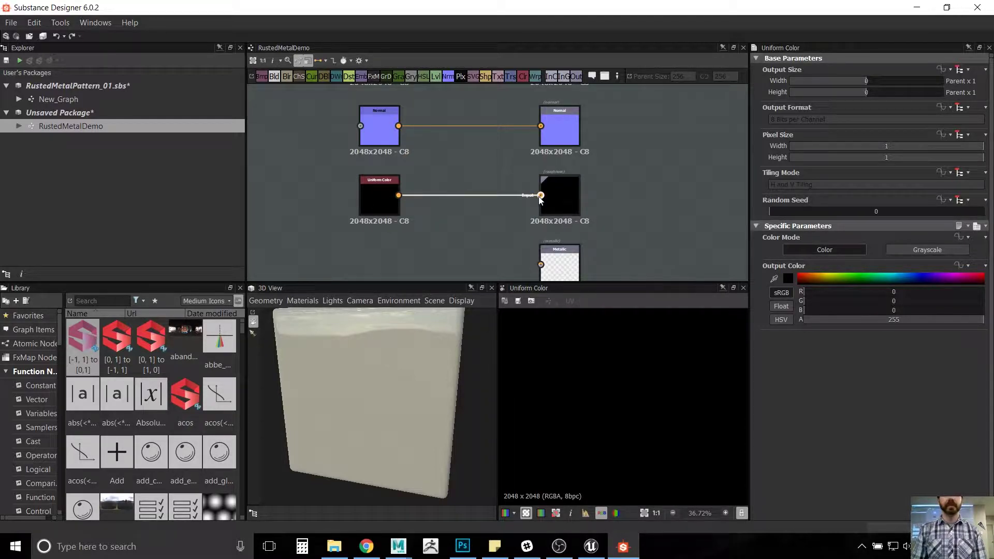
pyautogui.moveTo(540, 196); pyautogui.dragTo(457, 229)
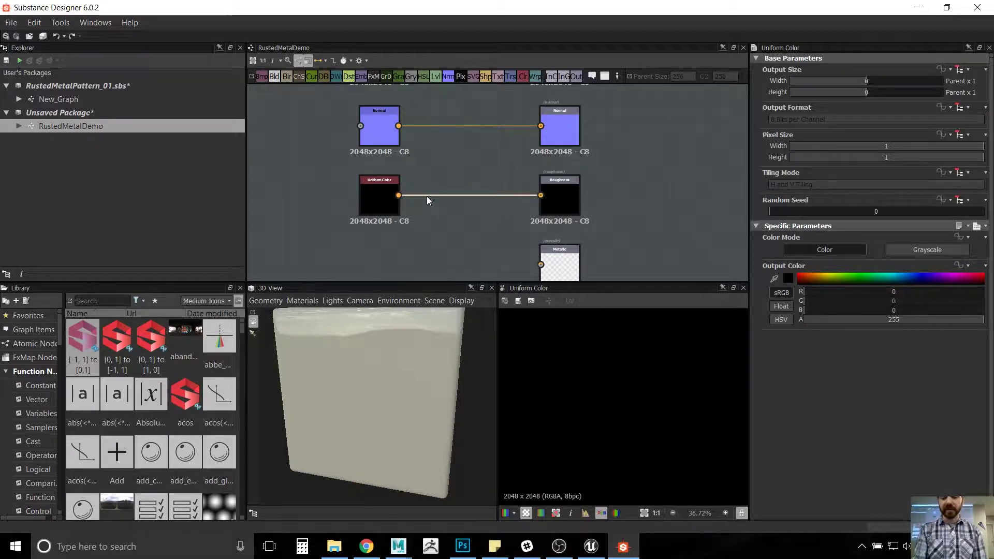
pyautogui.press('Delete')
pyautogui.hotkey('ctrl', 'z')
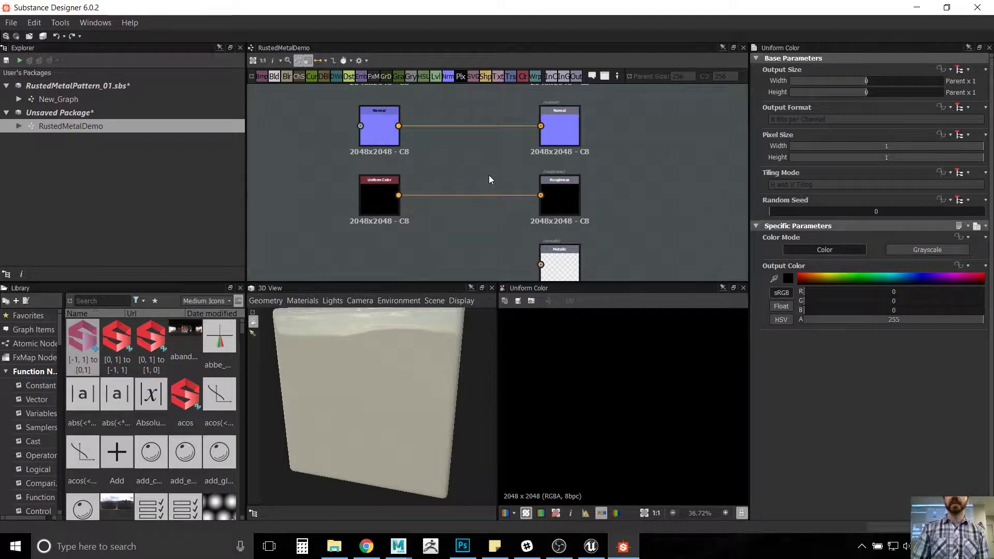
# Step: Delete the link from the black Uniform Color node to the Roughness output and add a Levels node between them
pyautogui.click(487, 196)
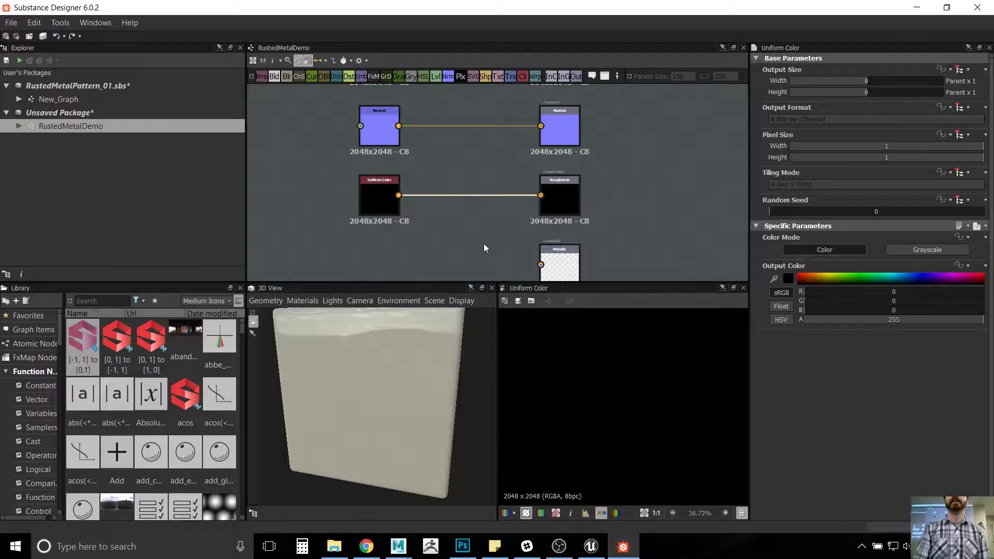
pyautogui.press('Delete')
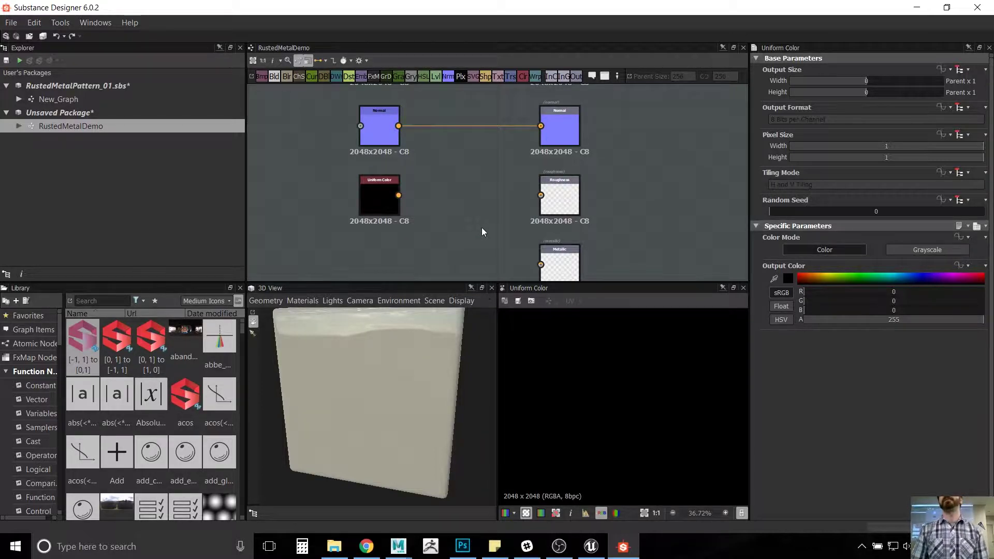
pyautogui.rightClick(438, 200)
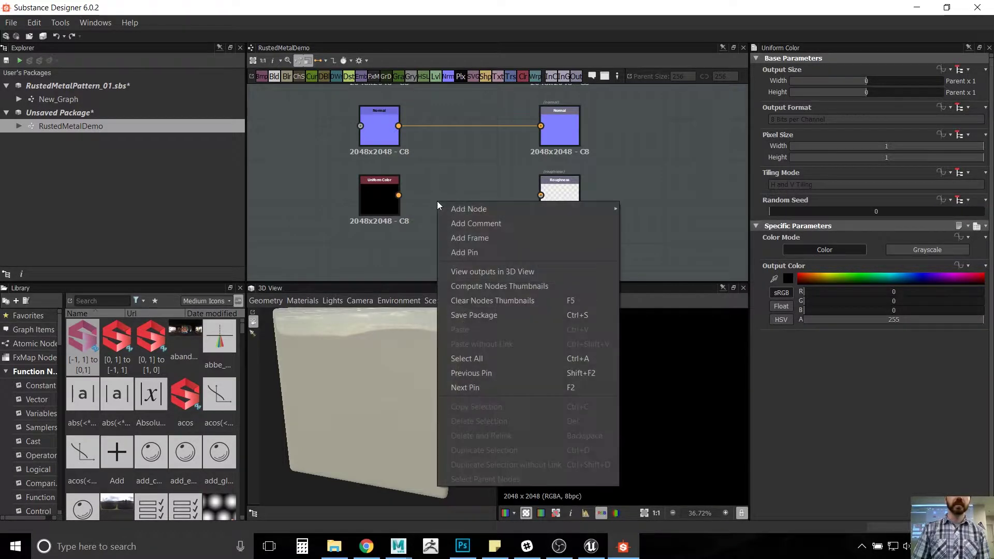
pyautogui.rightClick(442, 192)
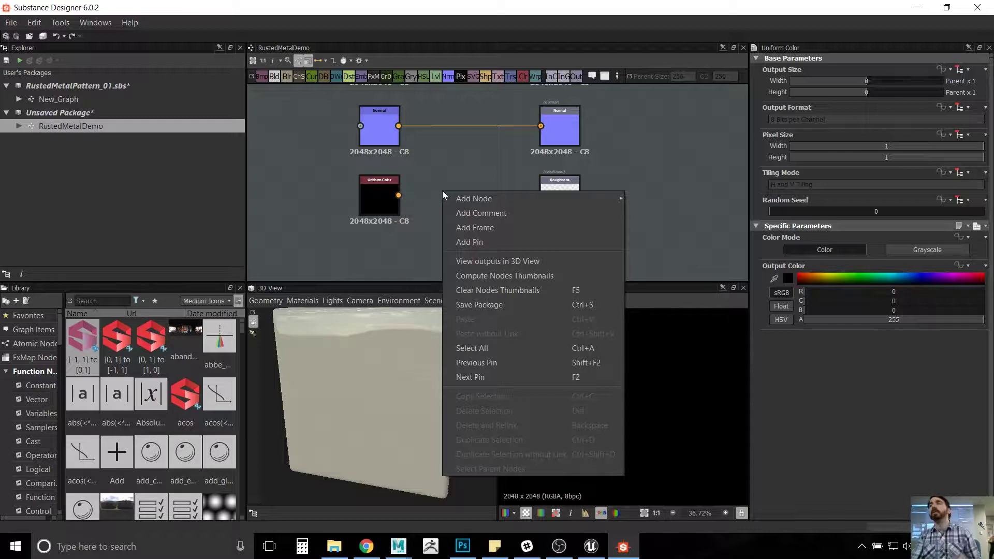
pyautogui.moveTo(443, 197)
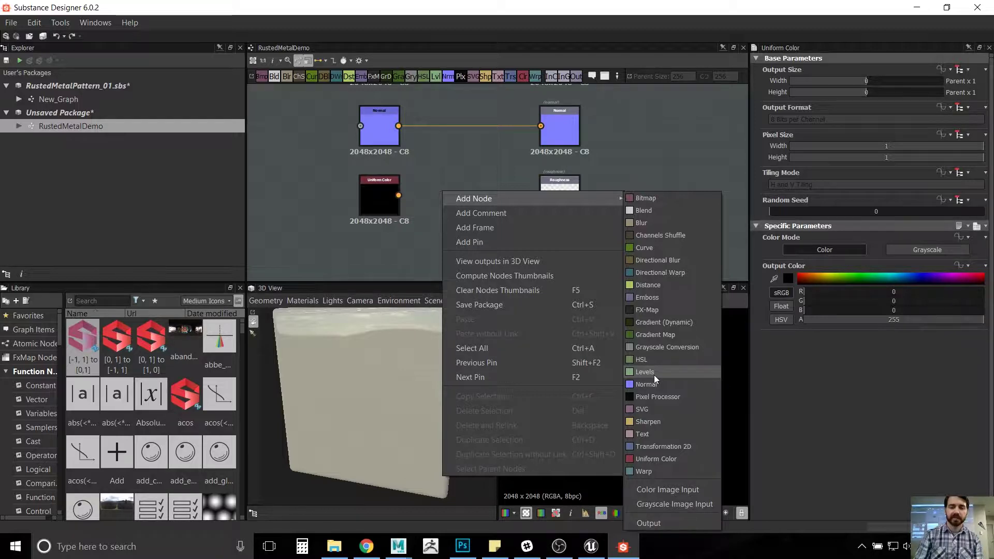
pyautogui.press('l')
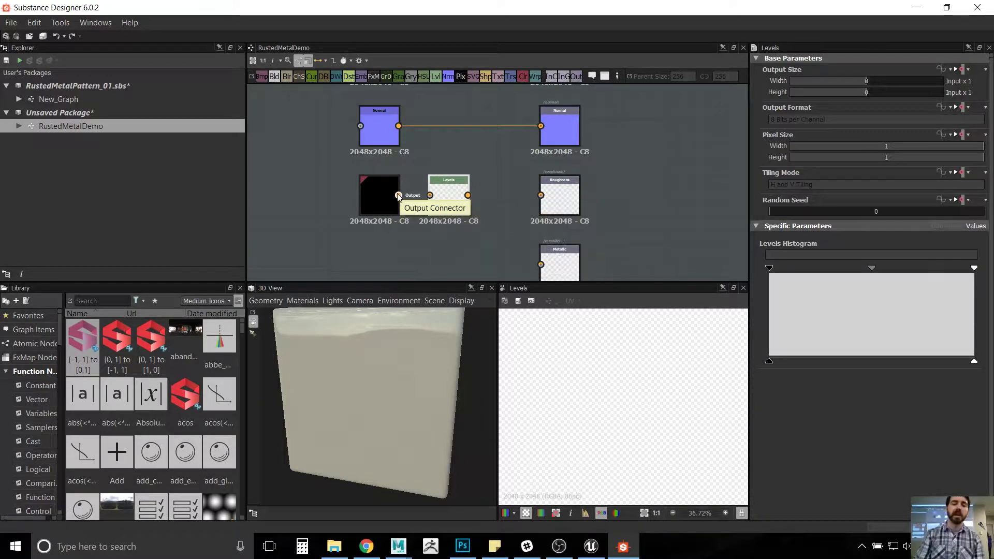
# Step: Connect the black Uniform Color node through the Levels node to the Roughness output, and center the Levels node between them
pyautogui.moveTo(398, 195); pyautogui.dragTo(430, 195)
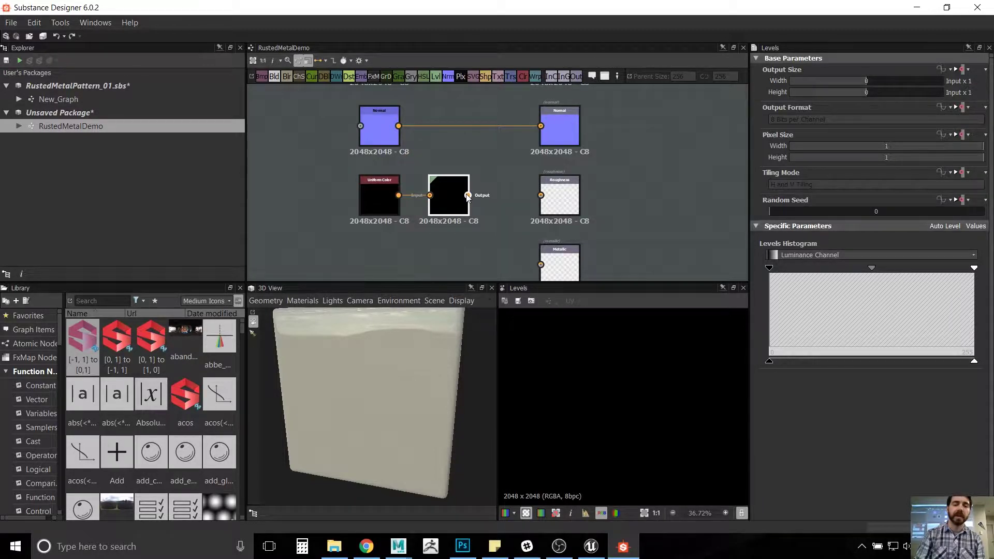
pyautogui.moveTo(467, 195); pyautogui.dragTo(541, 195)
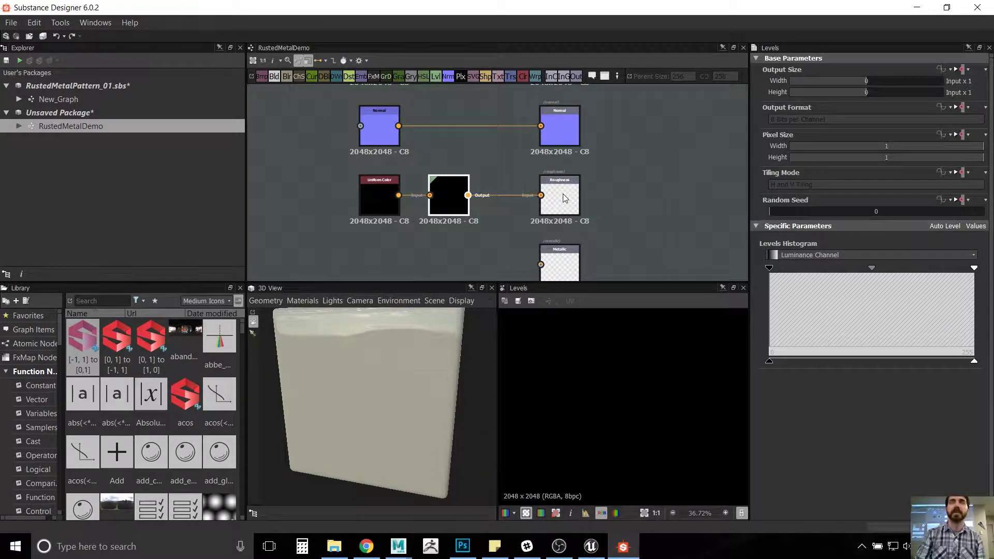
pyautogui.moveTo(452, 209); pyautogui.dragTo(472, 210)
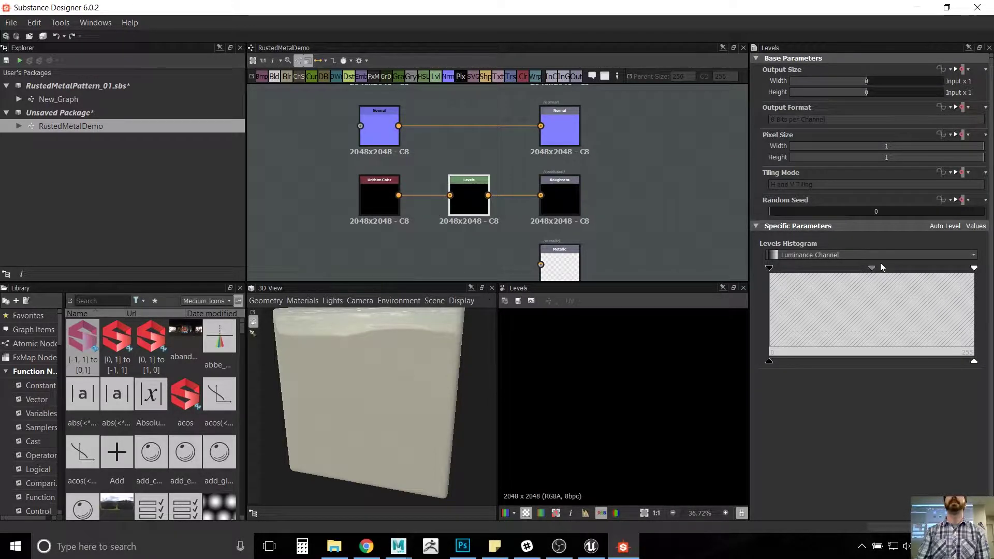
# Step: Raise the Levels node's output black level to a dark grey and inspect the cube's highlights in the 3D view
pyautogui.moveTo(974, 361)
pyautogui.mouseDown()
pyautogui.moveTo(844, 370)
pyautogui.moveTo(976, 366)
pyautogui.mouseUp()
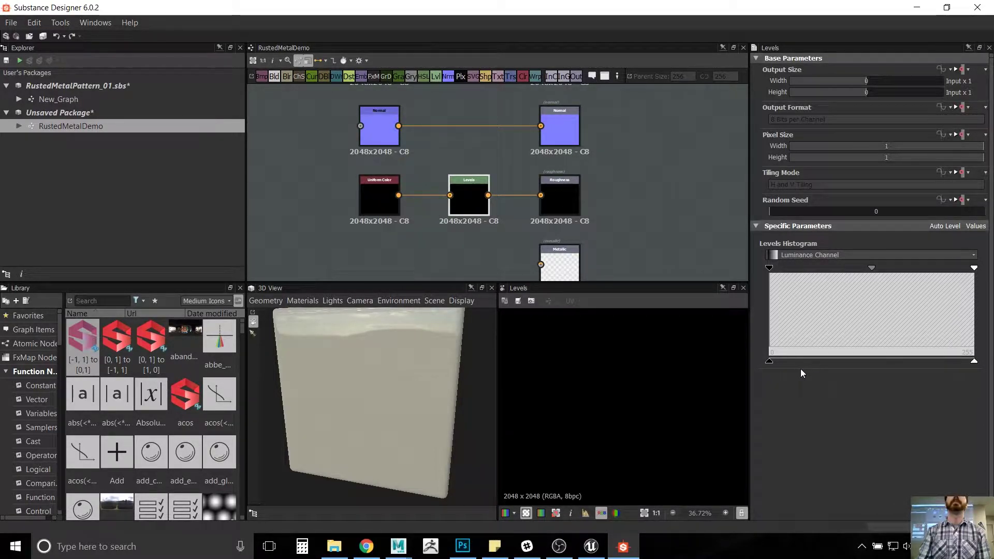
pyautogui.moveTo(775, 369); pyautogui.dragTo(817, 344)
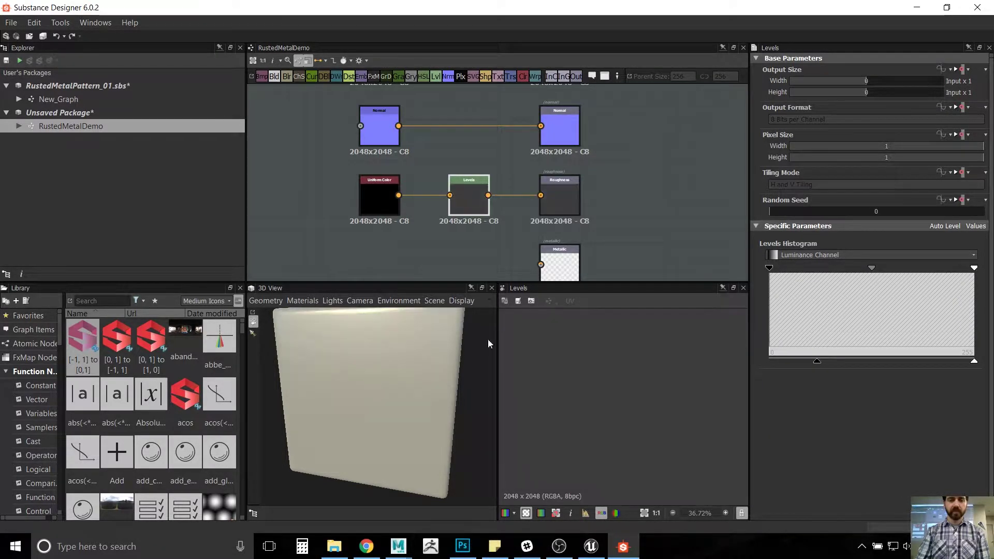
pyautogui.moveTo(488, 343); pyautogui.dragTo(435, 363)
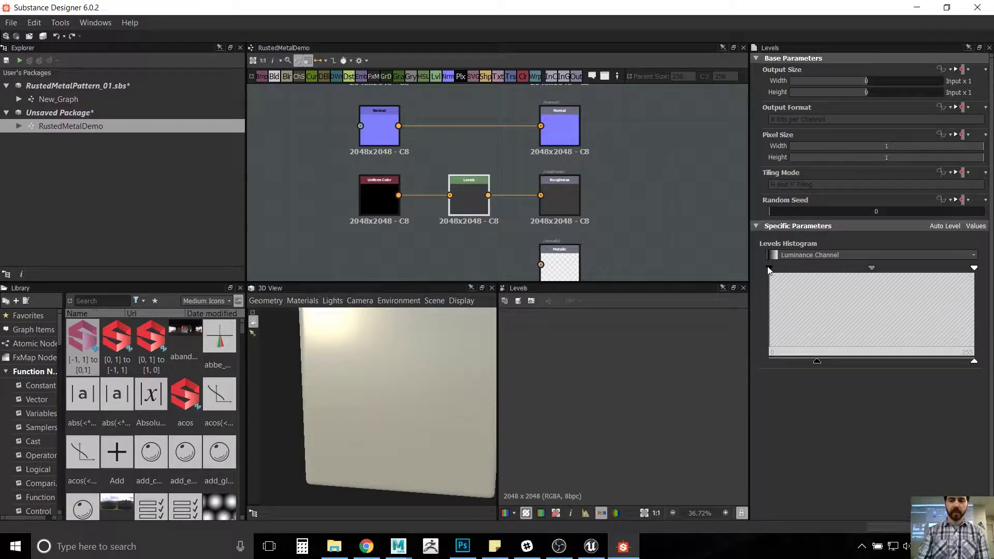
pyautogui.moveTo(817, 362)
pyautogui.mouseDown()
pyautogui.moveTo(861, 359)
pyautogui.moveTo(797, 356)
pyautogui.moveTo(815, 355)
pyautogui.mouseUp()
pyautogui.moveTo(440, 435); pyautogui.dragTo(414, 391)
# Step: Add a Uniform Color node below the Roughness row, beside the Metallic output
pyautogui.scroll(-4, 455, 252)
pyautogui.moveTo(455, 254); pyautogui.dragTo(467, 201, button='middle')
pyautogui.scroll(3, 467, 201)
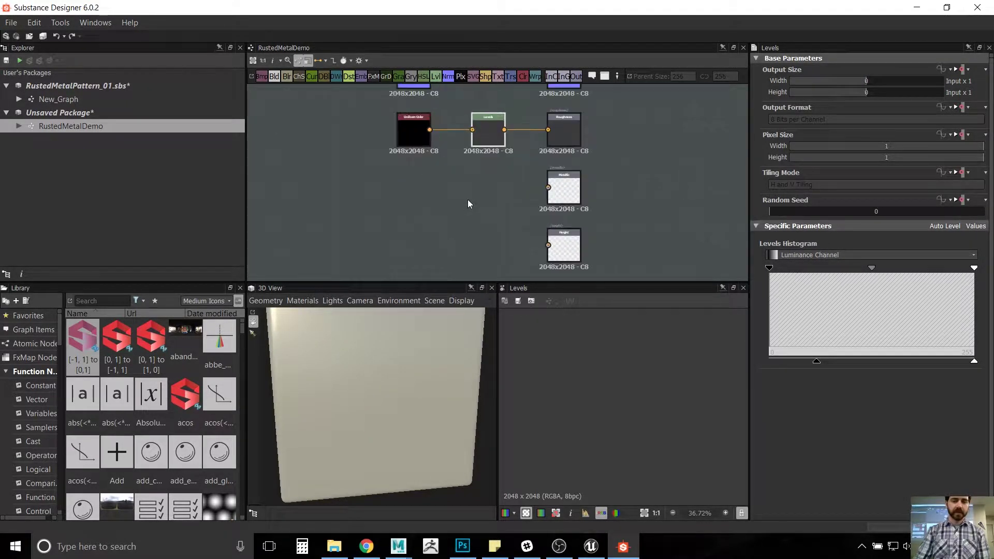
pyautogui.scroll(1, 468, 199)
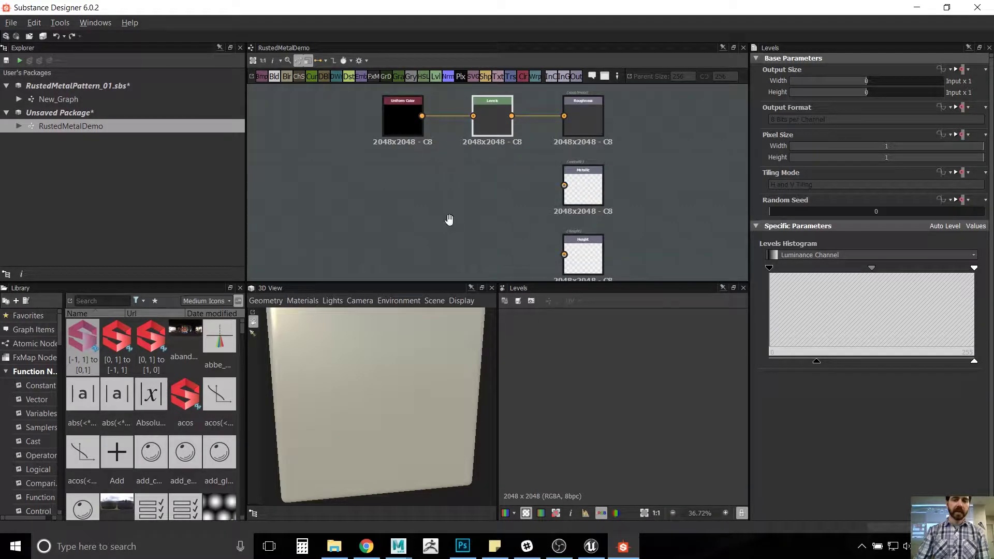
pyautogui.moveTo(449, 220); pyautogui.dragTo(463, 226, button='middle')
pyautogui.rightClick(431, 189)
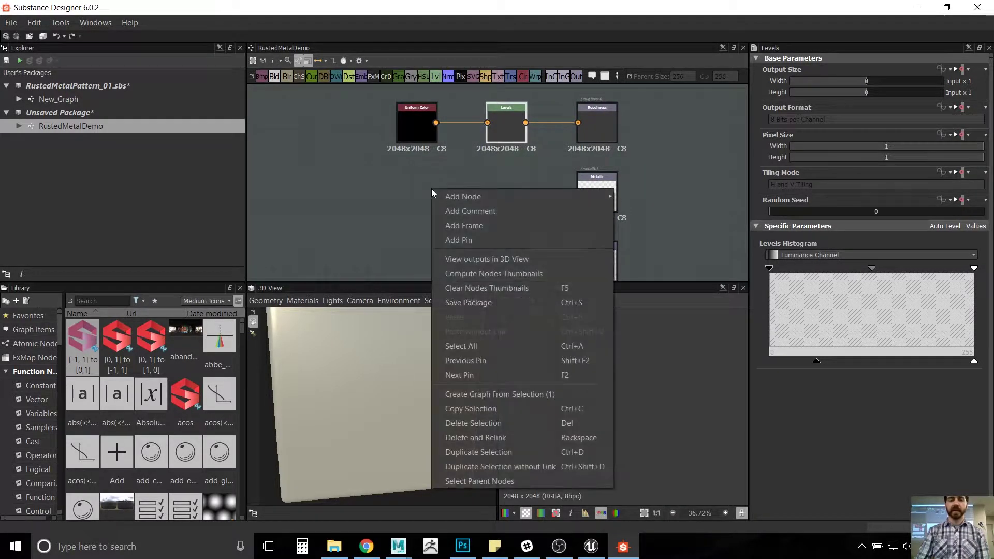
pyautogui.moveTo(468, 196)
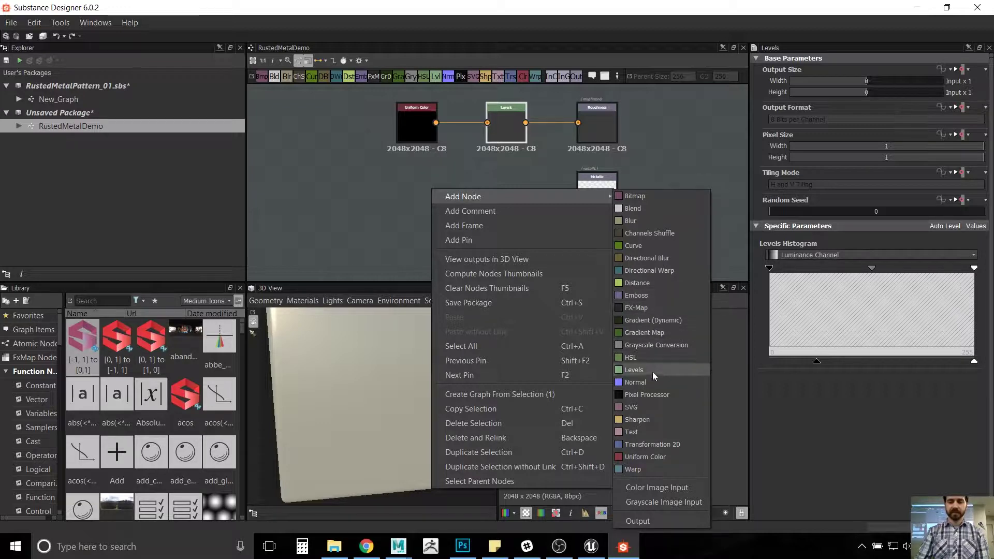
pyautogui.click(650, 455)
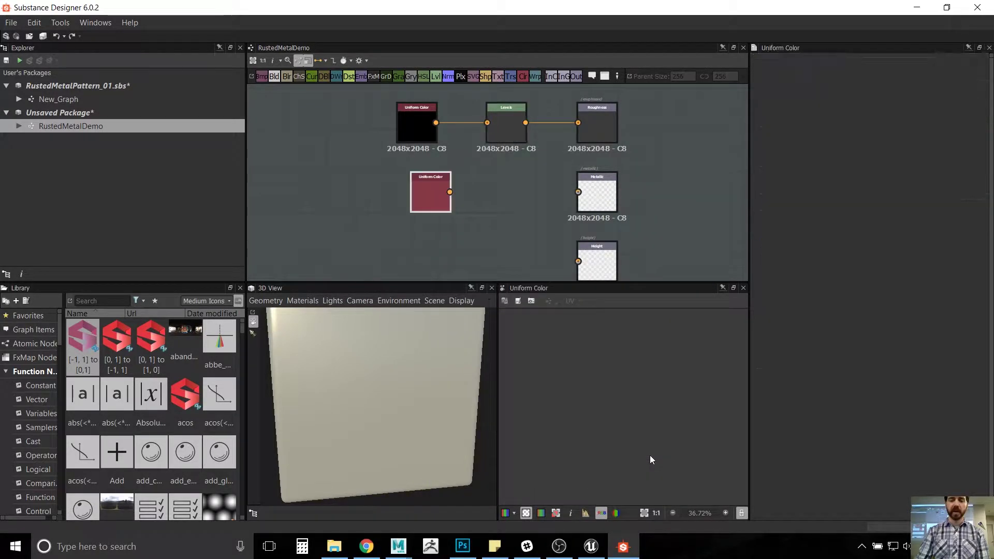
# Step: Connect the new Uniform Color node to the Metallic output and align it with the column of nodes above
pyautogui.moveTo(450, 192); pyautogui.dragTo(579, 192)
pyautogui.scroll(-3, 456, 265)
pyautogui.moveTo(415, 252); pyautogui.dragTo(436, 260, button='middle')
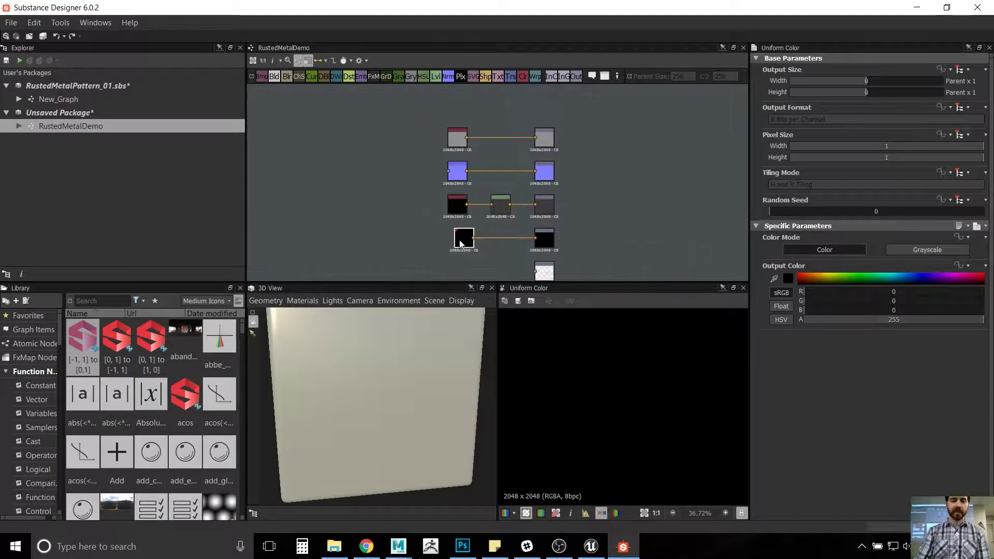
pyautogui.moveTo(466, 240)
pyautogui.mouseDown()
pyautogui.moveTo(446, 240)
pyautogui.moveTo(459, 240)
pyautogui.mouseUp()
pyautogui.click(487, 252)
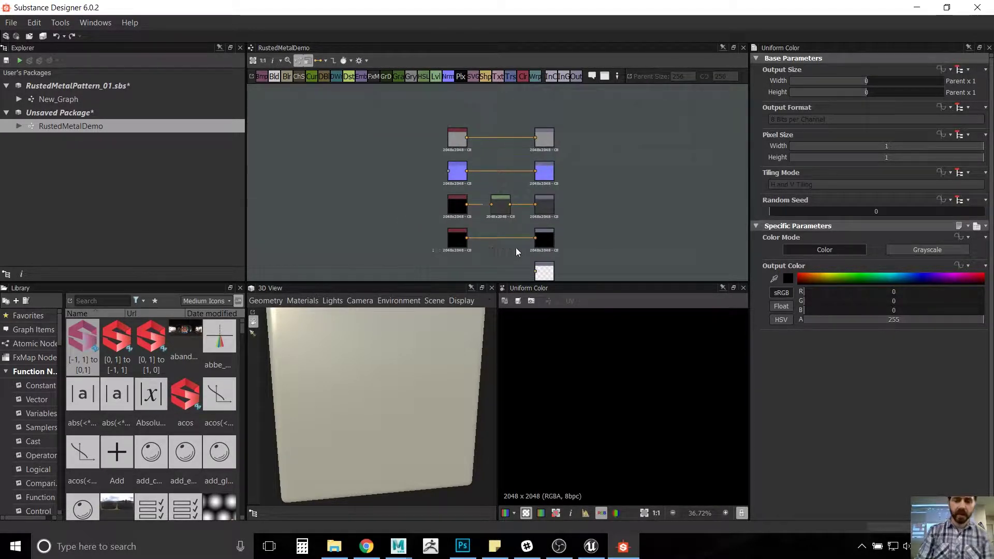
# Step: Examine the cube's reflections from several angles in the 3D view and review the graph's connected node rows
pyautogui.scroll(2, 455, 219)
pyautogui.moveTo(405, 383)
pyautogui.mouseDown()
pyautogui.moveTo(344, 374)
pyautogui.moveTo(285, 346)
pyautogui.moveTo(435, 349)
pyautogui.moveTo(537, 335)
pyautogui.moveTo(363, 345)
pyautogui.moveTo(343, 366)
pyautogui.moveTo(396, 354)
pyautogui.moveTo(399, 366)
pyautogui.mouseUp()
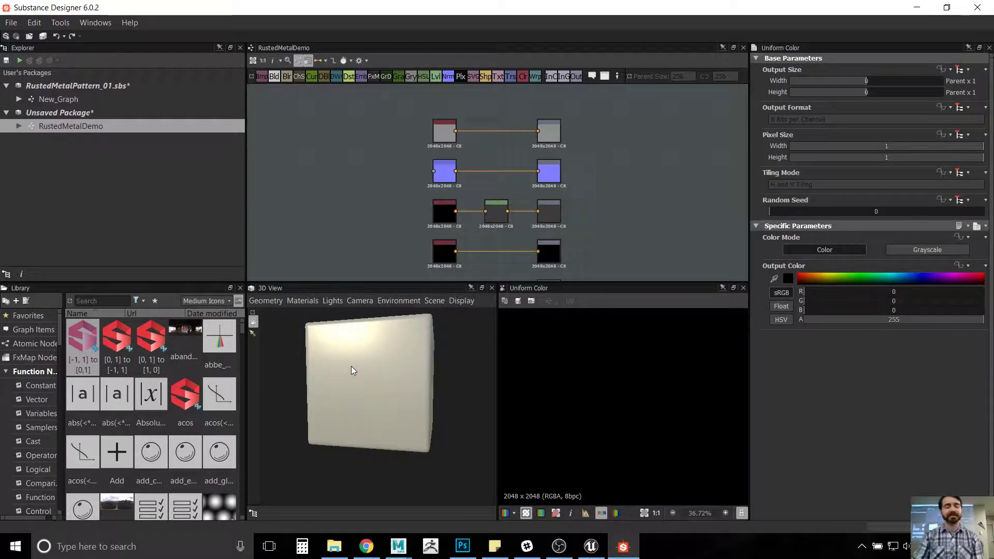
pyautogui.scroll(3, 352, 366)
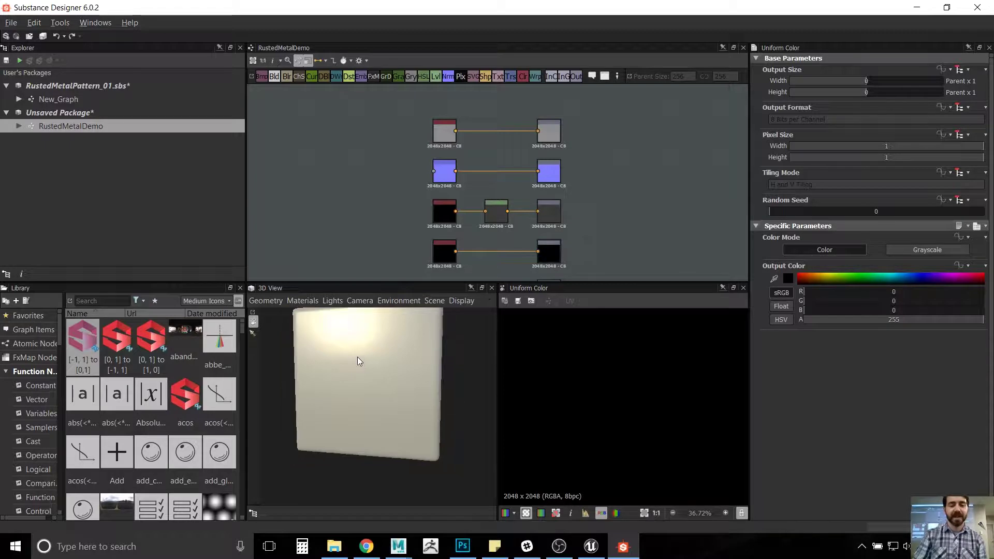
pyautogui.moveTo(358, 357); pyautogui.dragTo(331, 350)
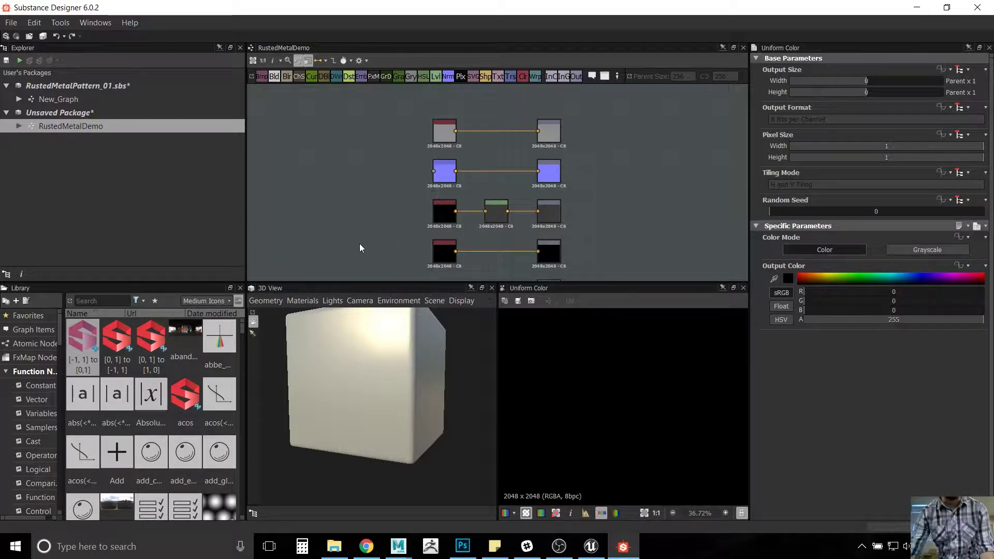
pyautogui.scroll(-3, 474, 168)
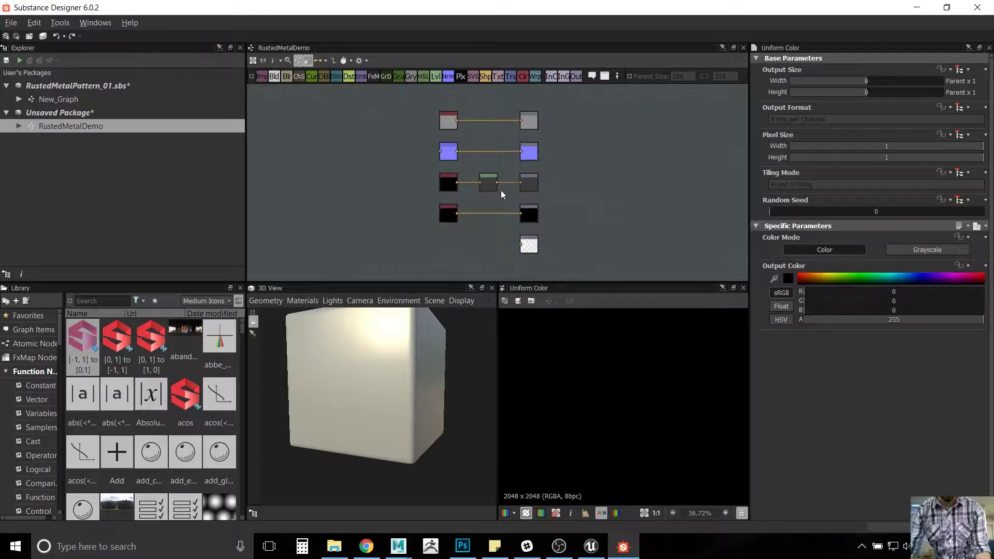
pyautogui.scroll(3, 464, 147)
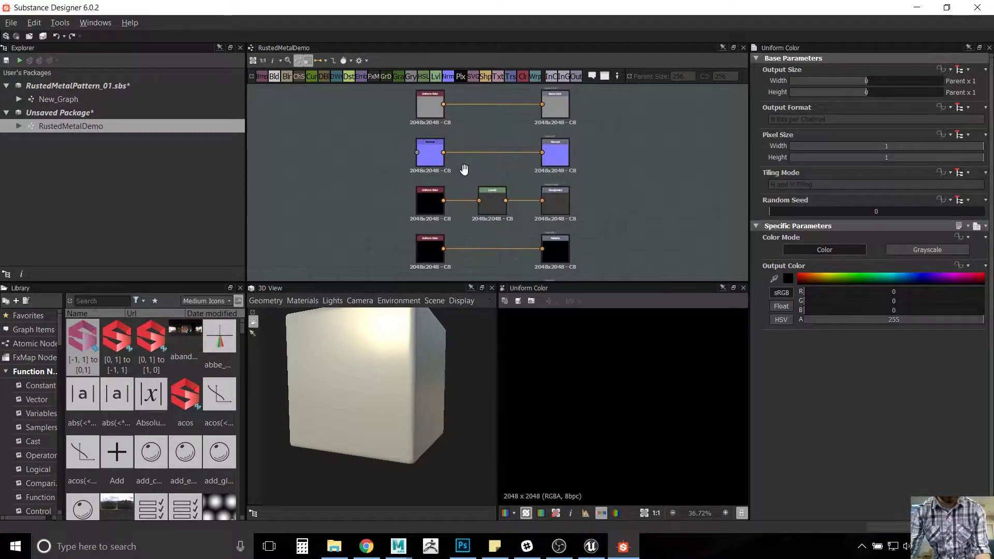
pyautogui.moveTo(464, 169); pyautogui.dragTo(465, 172, button='middle')
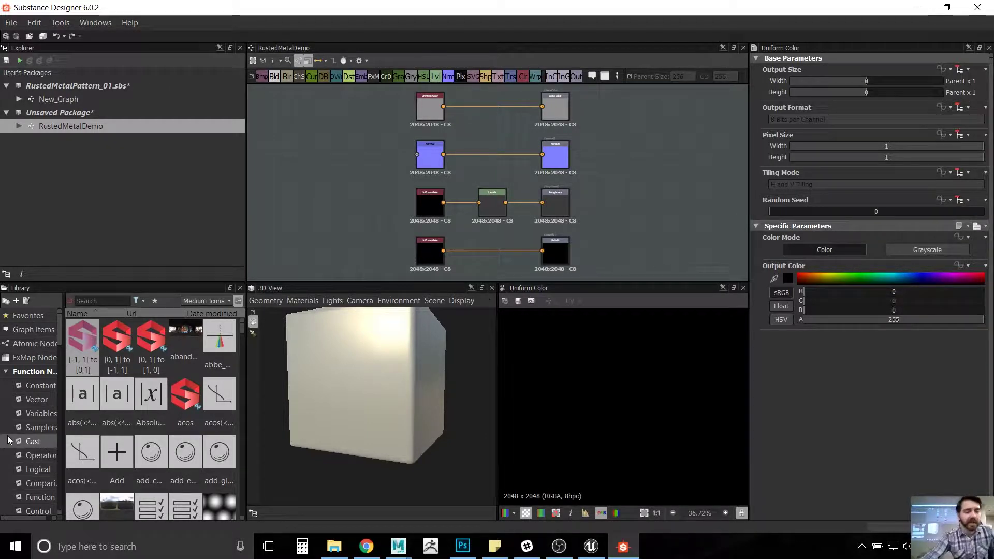
# Step: Browse the library categories, from generators and filters to PBR materials and MDL resources, and return to the start of the list
pyautogui.scroll(-8, 31, 469)
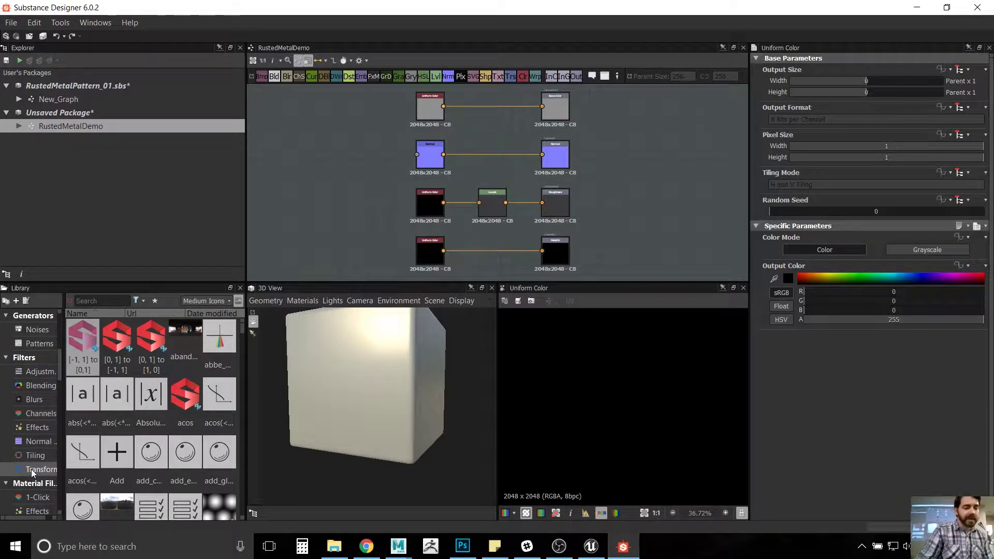
pyautogui.scroll(-4, 31, 437)
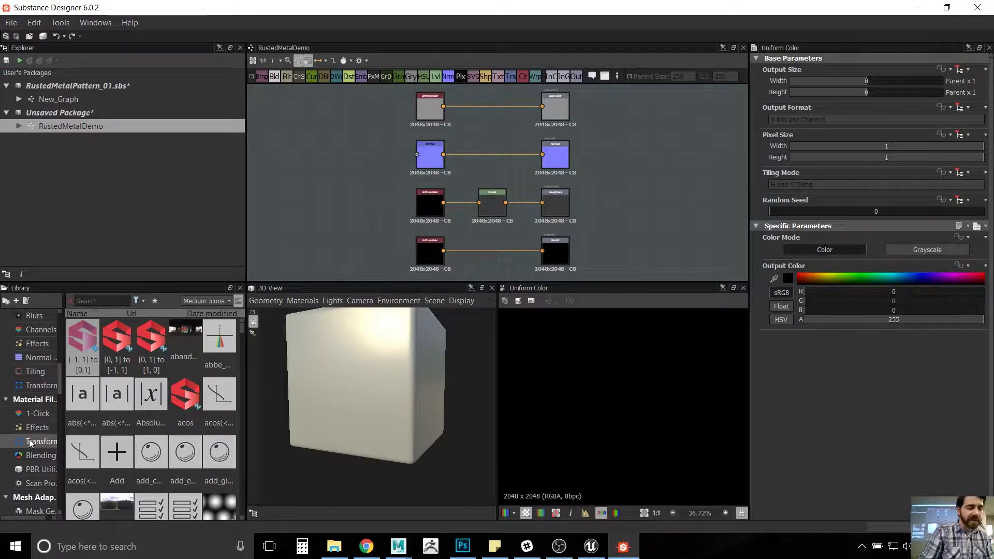
pyautogui.scroll(-4, 28, 441)
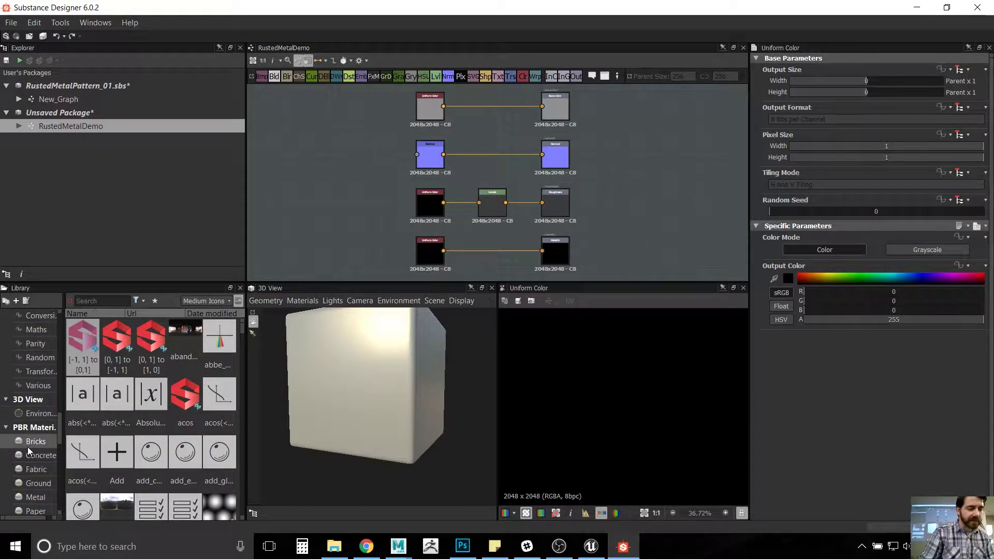
pyautogui.scroll(-4, 57, 433)
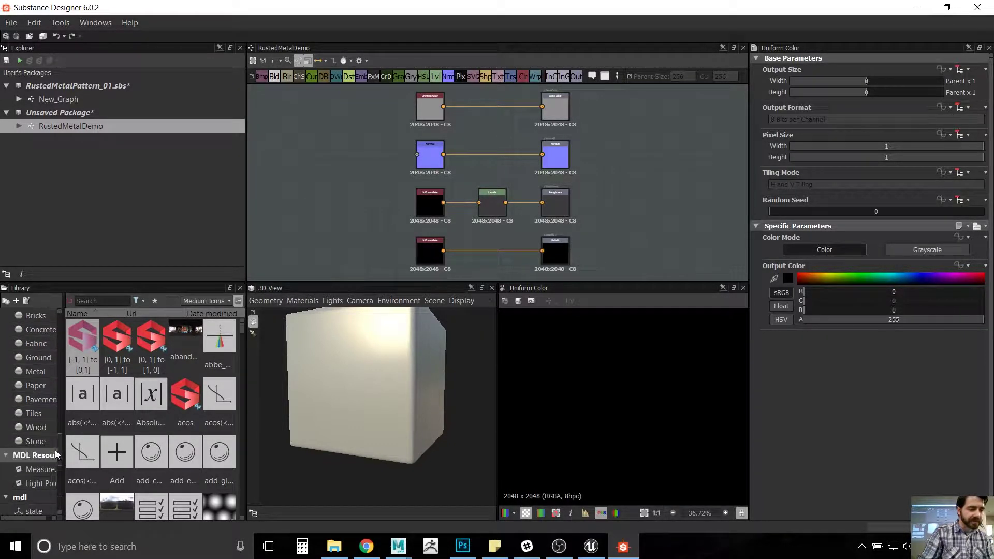
pyautogui.moveTo(54, 461); pyautogui.dragTo(76, 309)
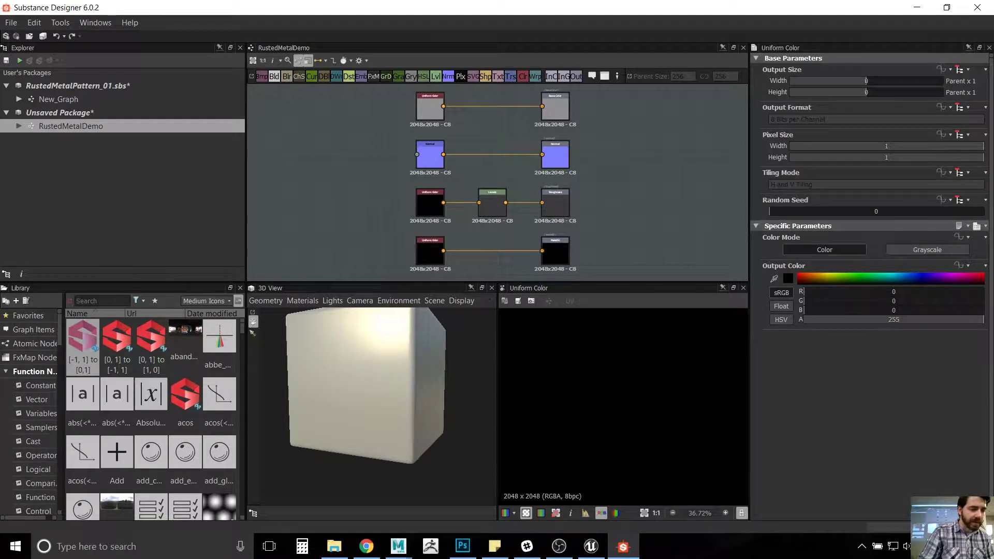
# Step: Search the library for "pattern" and look through the available pattern generators
pyautogui.click(115, 303)
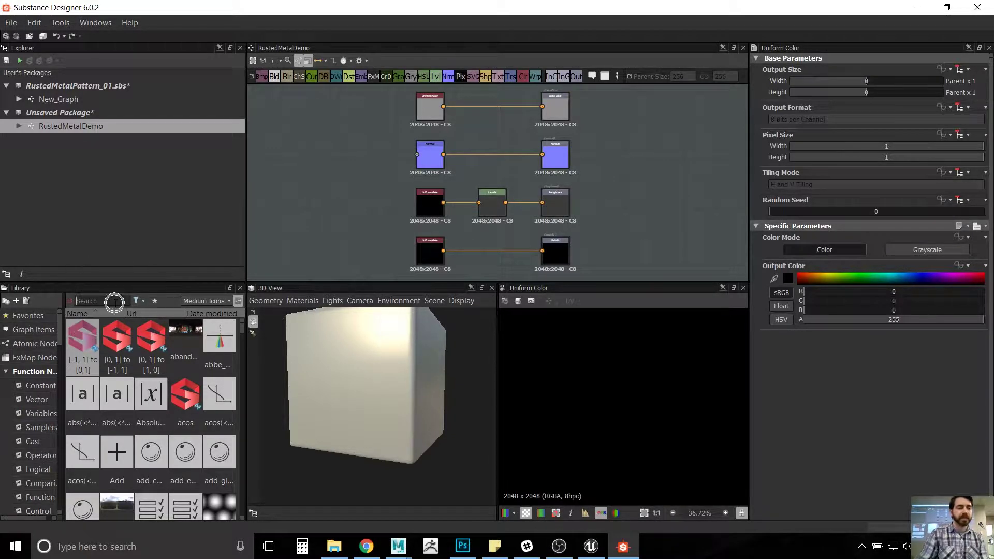
pyautogui.write('pattern')
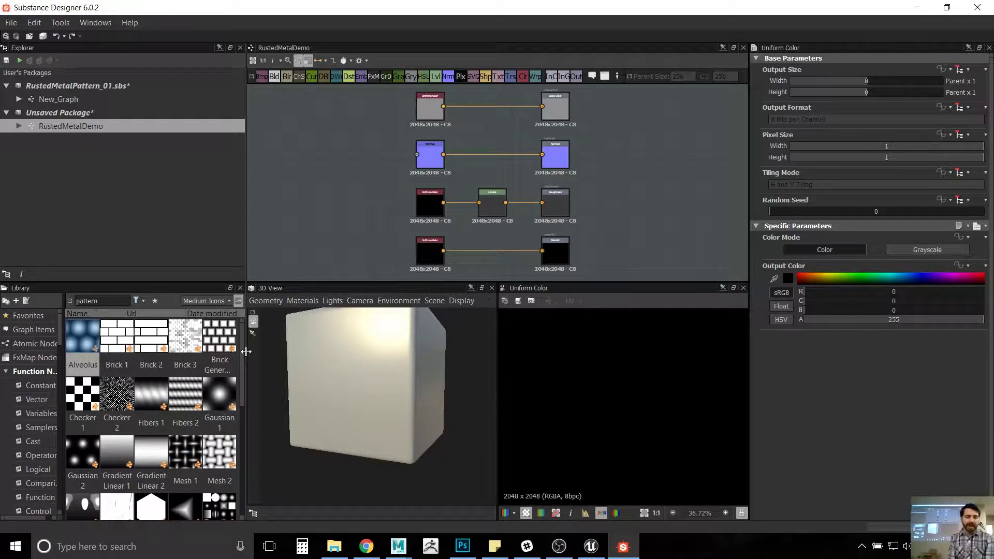
pyautogui.scroll(-3, 182, 437)
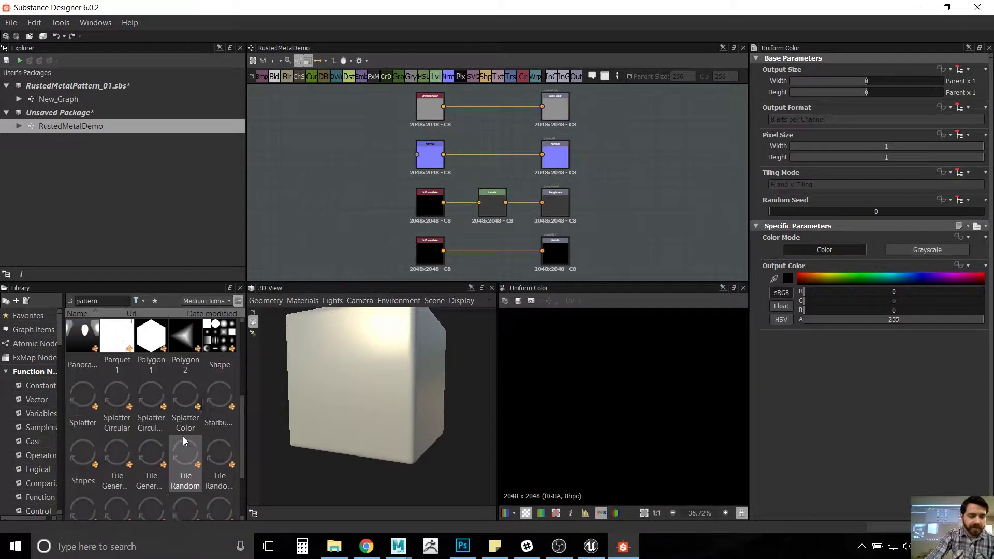
pyautogui.moveTo(240, 395); pyautogui.dragTo(242, 358)
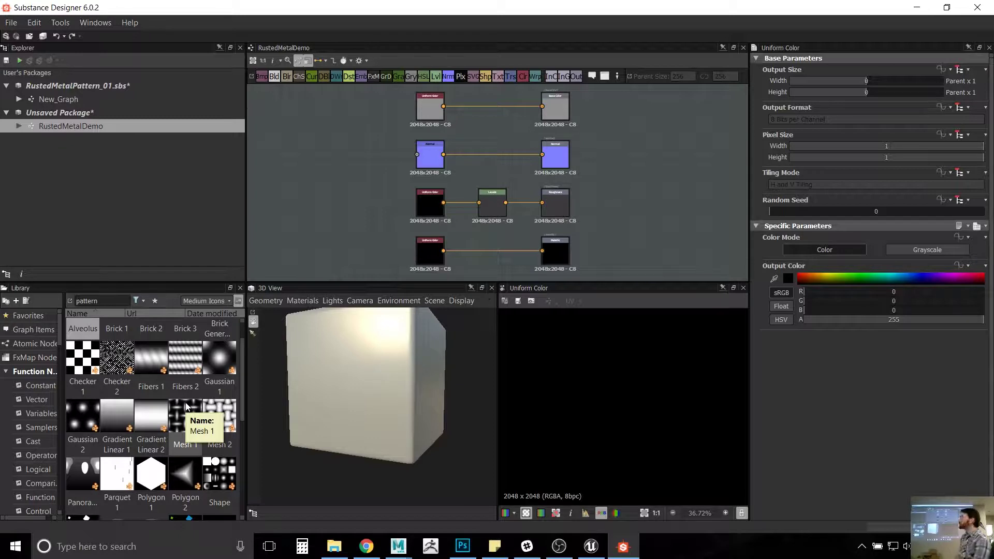
pyautogui.click(93, 300)
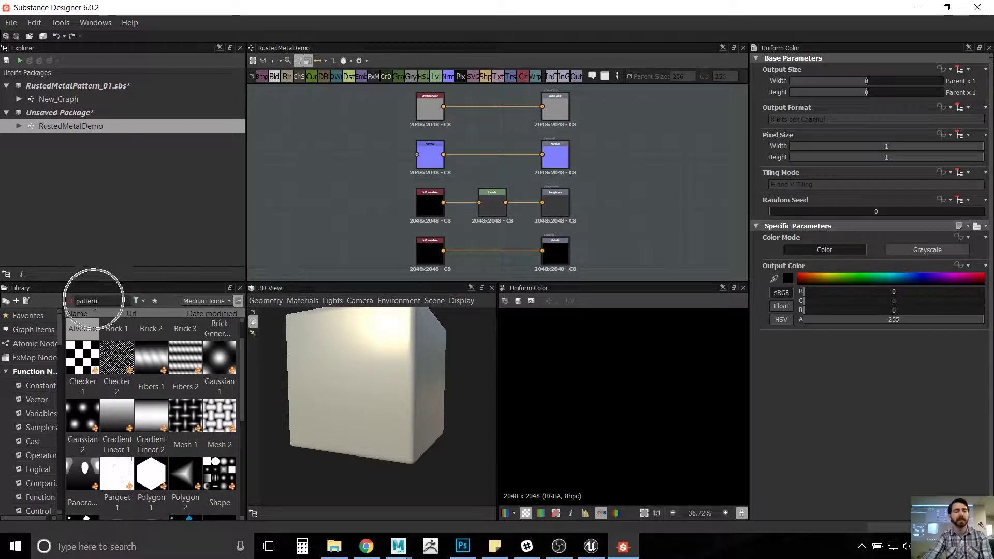
# Step: Add the Mesh 1 pattern from the library to the graph, placing it beside the Uniform Color node of the Base Color row
pyautogui.click(189, 419)
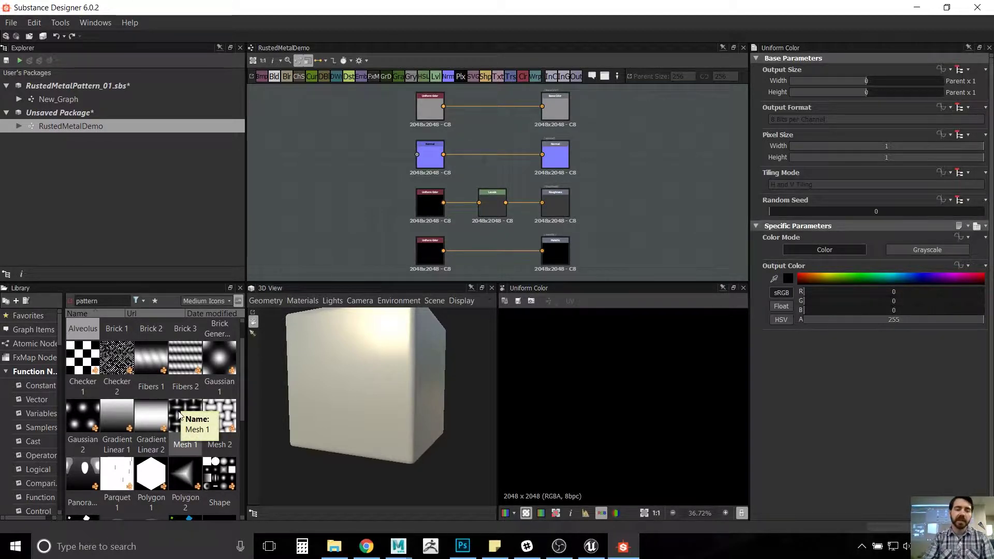
pyautogui.moveTo(179, 414); pyautogui.dragTo(353, 105)
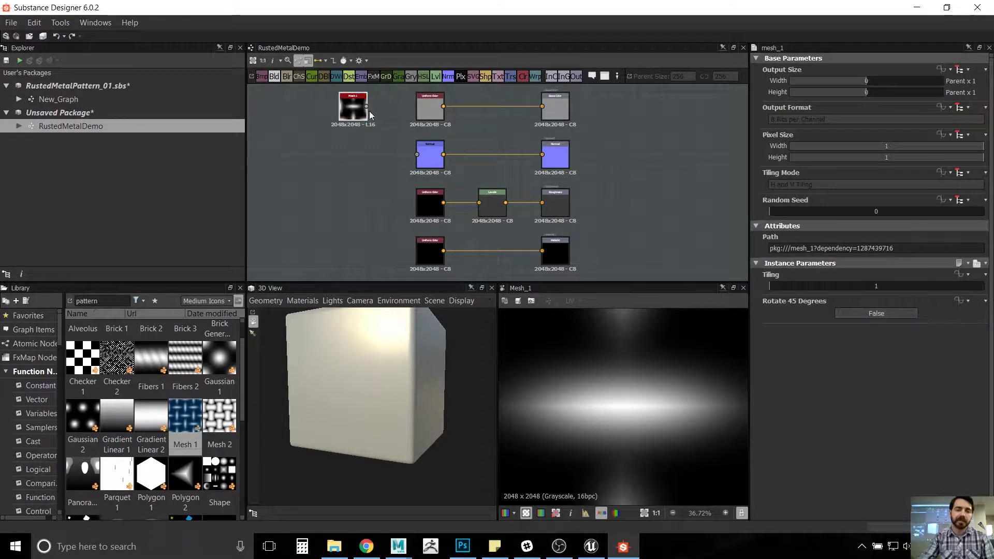
pyautogui.scroll(3, 368, 132)
pyautogui.moveTo(396, 148); pyautogui.dragTo(424, 221, button='middle')
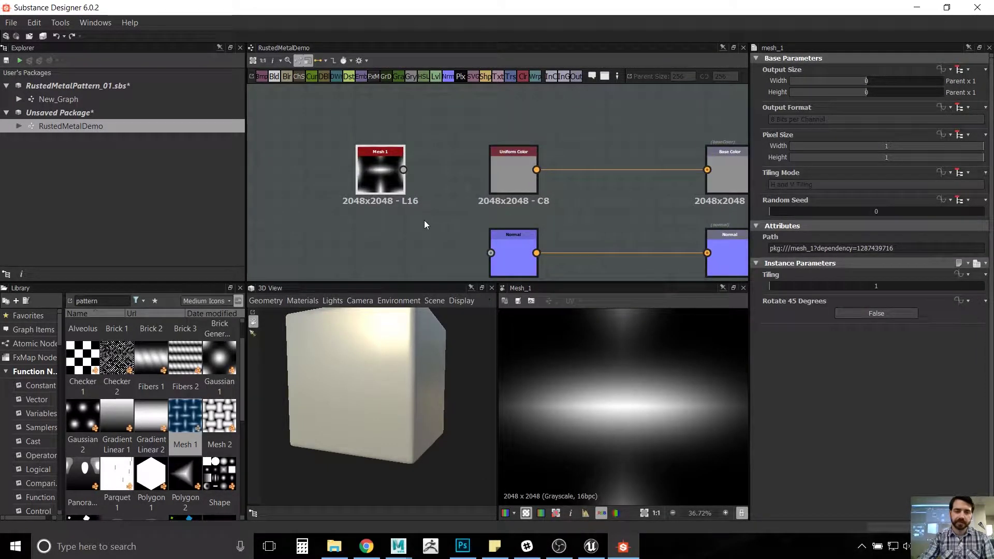
pyautogui.scroll(1, 382, 183)
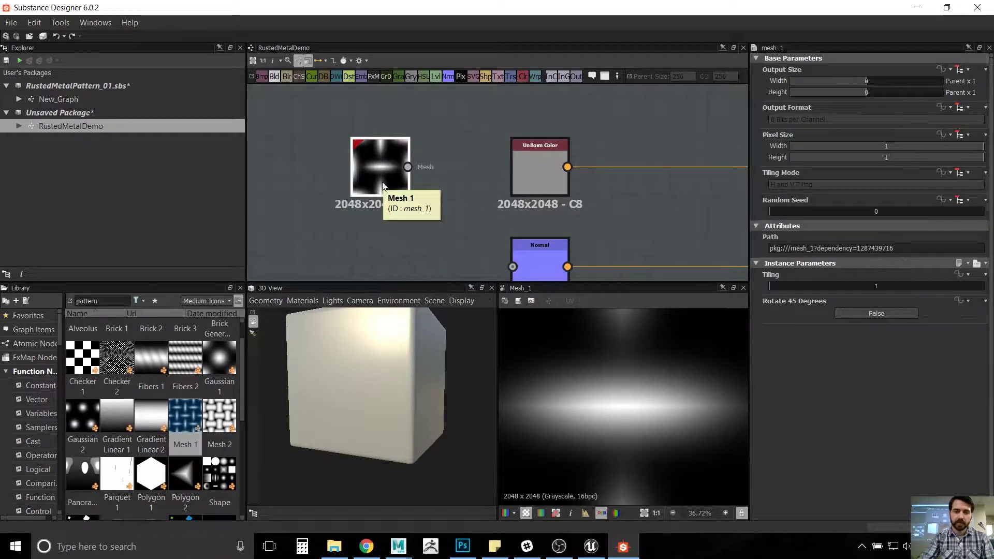
pyautogui.scroll(-1, 445, 208)
pyautogui.moveTo(421, 219); pyautogui.dragTo(399, 207, button='middle')
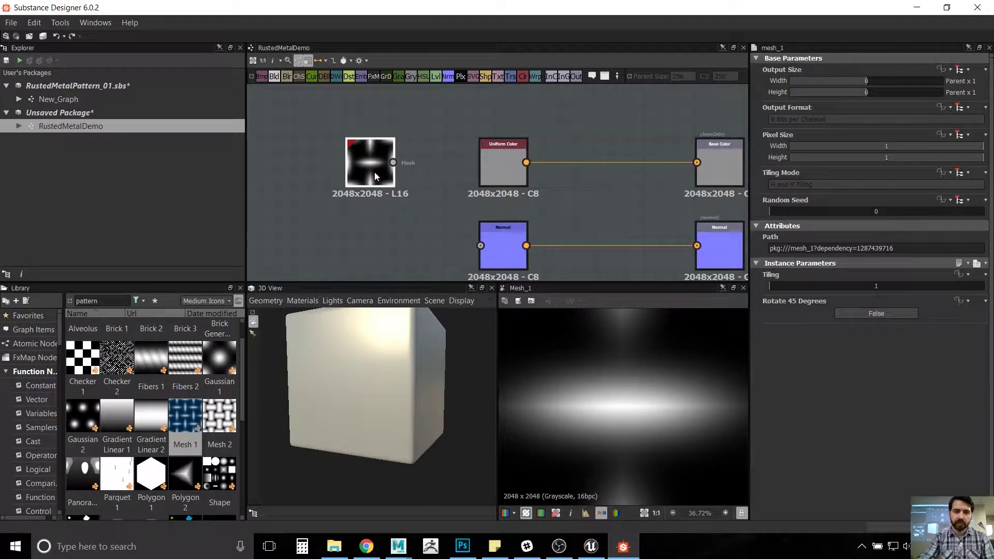
pyautogui.moveTo(367, 173); pyautogui.dragTo(359, 165)
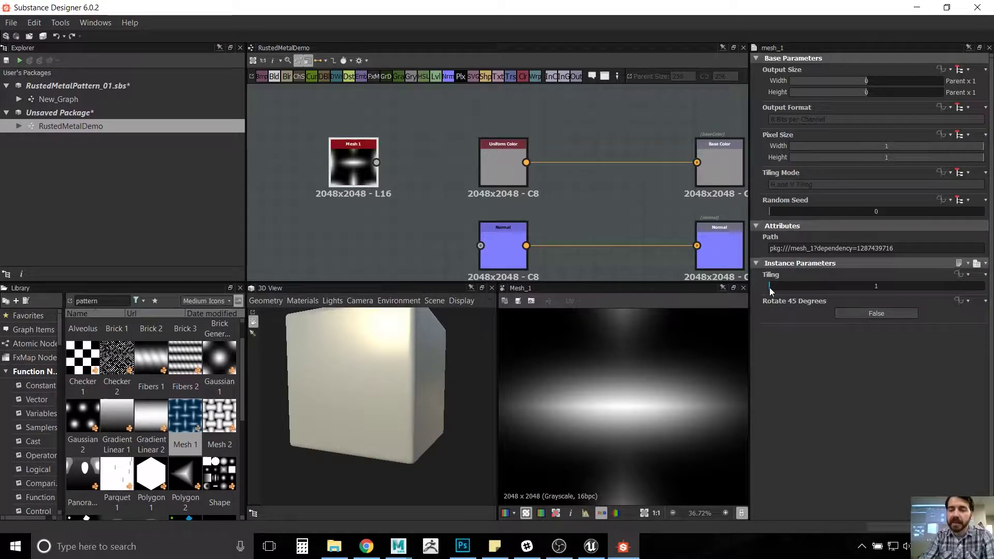
# Step: Set the Mesh 1 node's tiling to 8 and enable its 45-degree rotation
pyautogui.moveTo(772, 287); pyautogui.dragTo(868, 291)
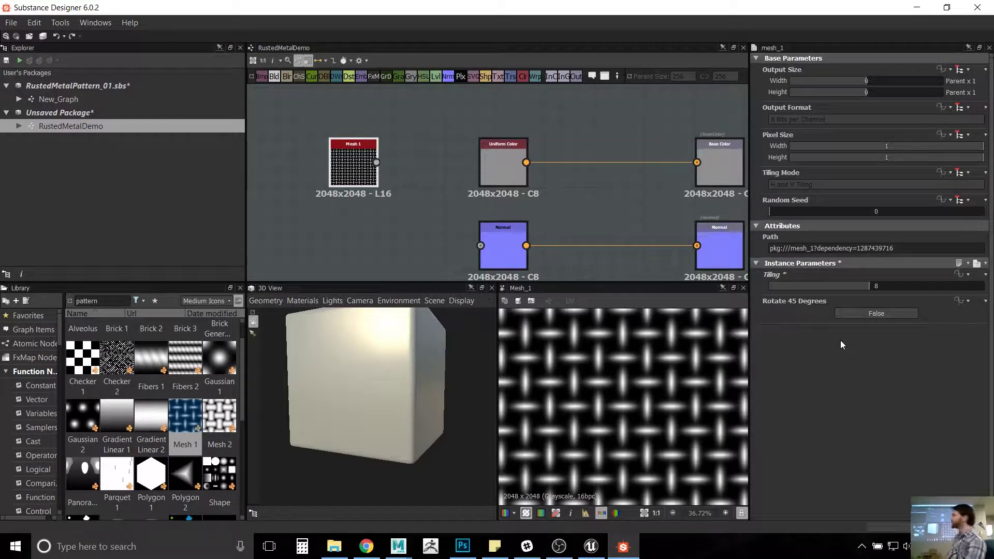
pyautogui.moveTo(870, 285); pyautogui.dragTo(844, 292)
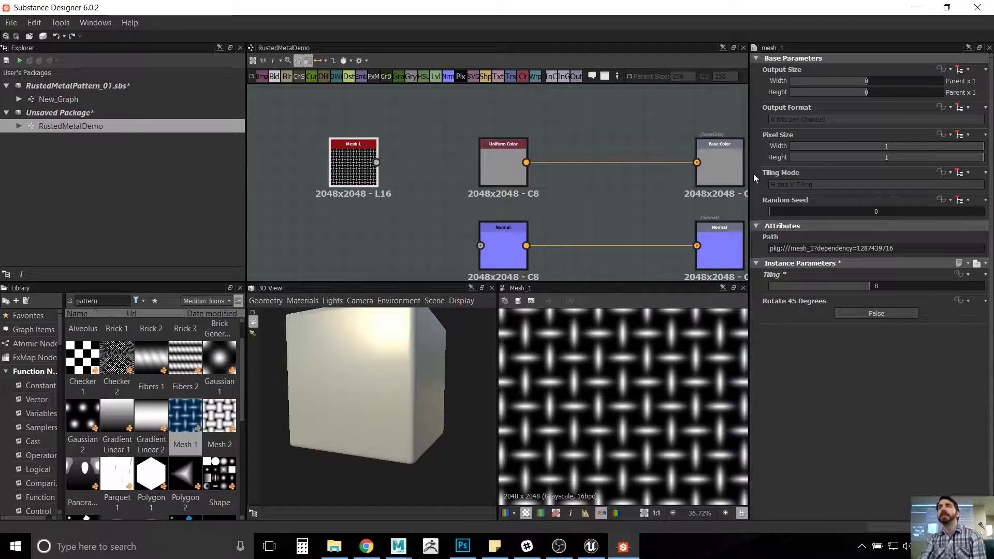
pyautogui.moveTo(781, 200)
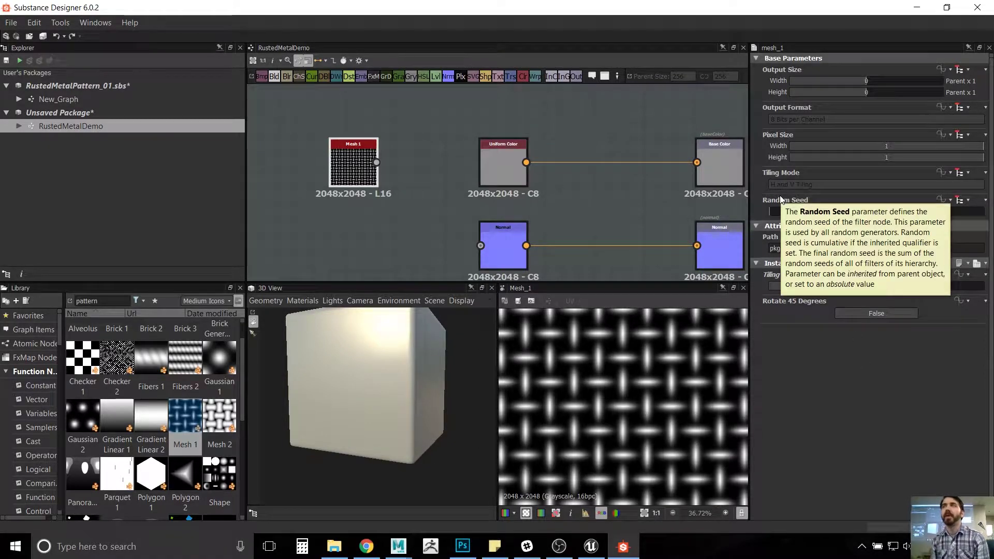
pyautogui.click(866, 313)
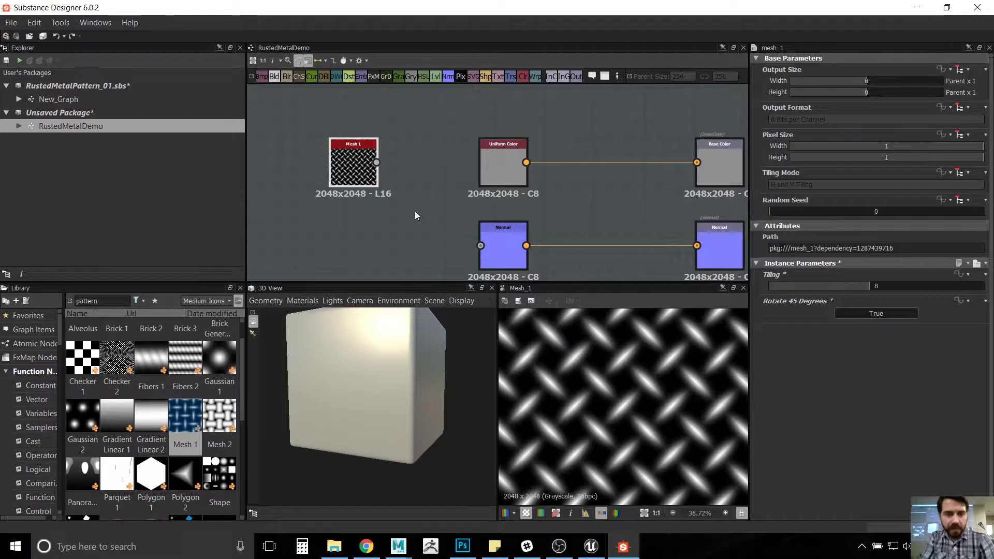
# Step: Move the Mesh 1 node down into line with the Normal node's row, leaving space between the two for further nodes
pyautogui.moveTo(363, 167); pyautogui.dragTo(313, 247)
pyautogui.moveTo(387, 234); pyautogui.dragTo(455, 200, button='middle')
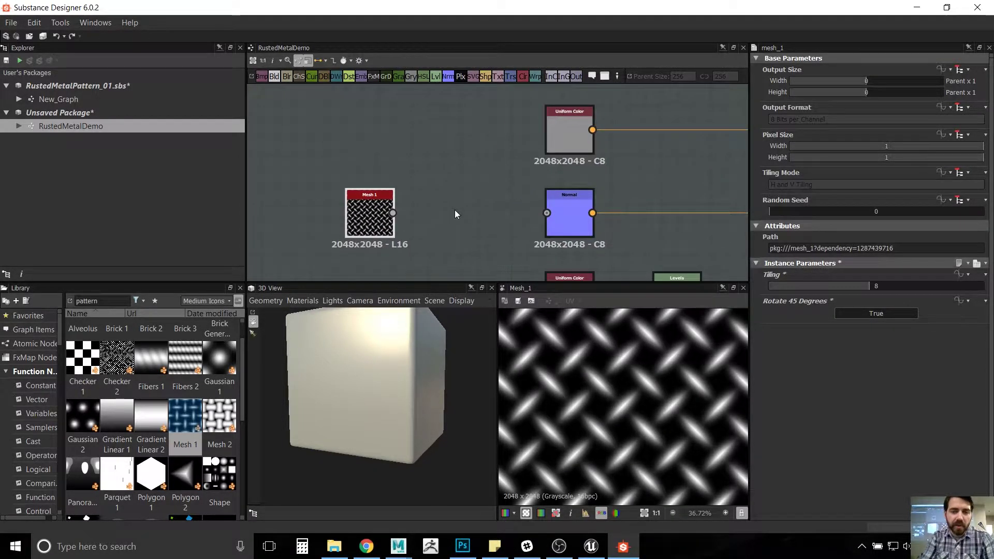
pyautogui.scroll(-1, 455, 213)
pyautogui.scroll(1, 456, 214)
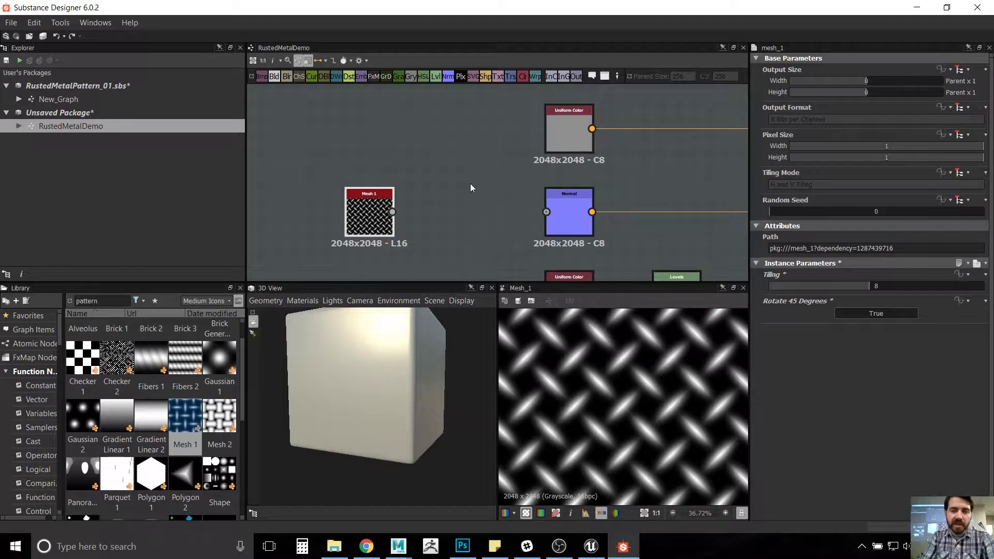
pyautogui.moveTo(471, 185)
pyautogui.mouseDown(button='middle')
pyautogui.moveTo(417, 228)
pyautogui.moveTo(432, 200)
pyautogui.moveTo(473, 169)
pyautogui.mouseUp(button='middle')
pyautogui.scroll(2, 493, 215)
pyautogui.scroll(-2, 500, 211)
pyautogui.scroll(1, 500, 211)
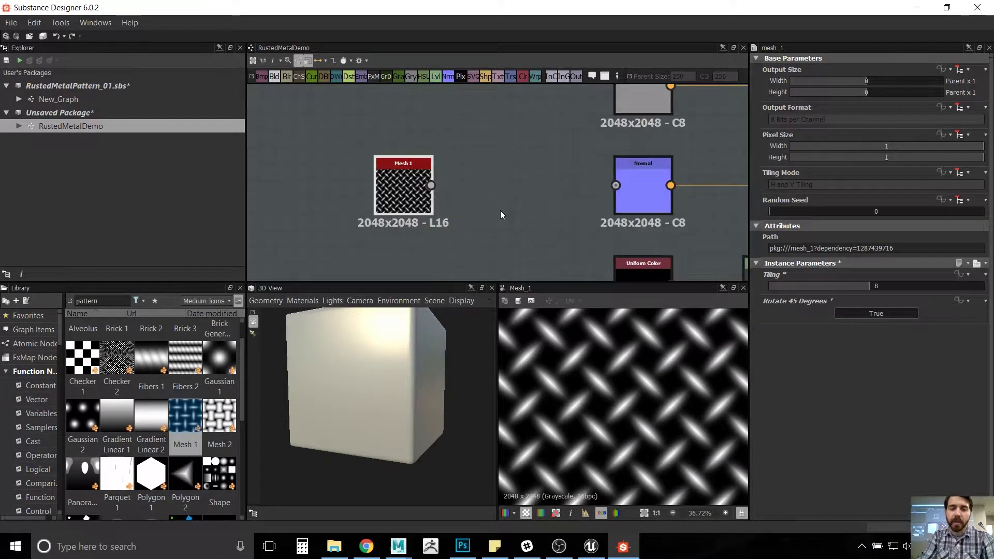
pyautogui.moveTo(412, 185); pyautogui.dragTo(371, 186)
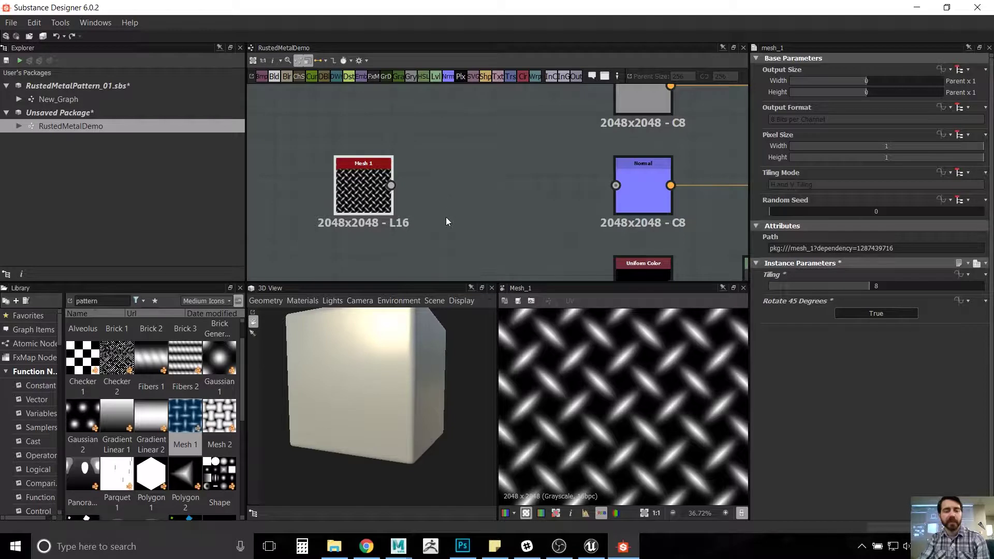
# Step: Add a Levels node between Mesh 1 and the Normal node and feed the Mesh 1 output into it
pyautogui.scroll(8, 624, 353)
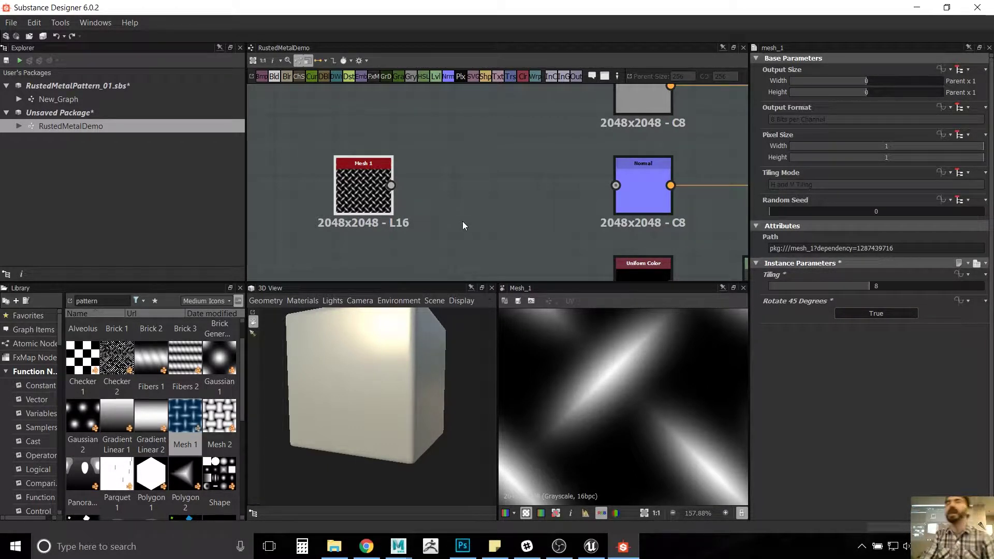
pyautogui.rightClick(452, 178)
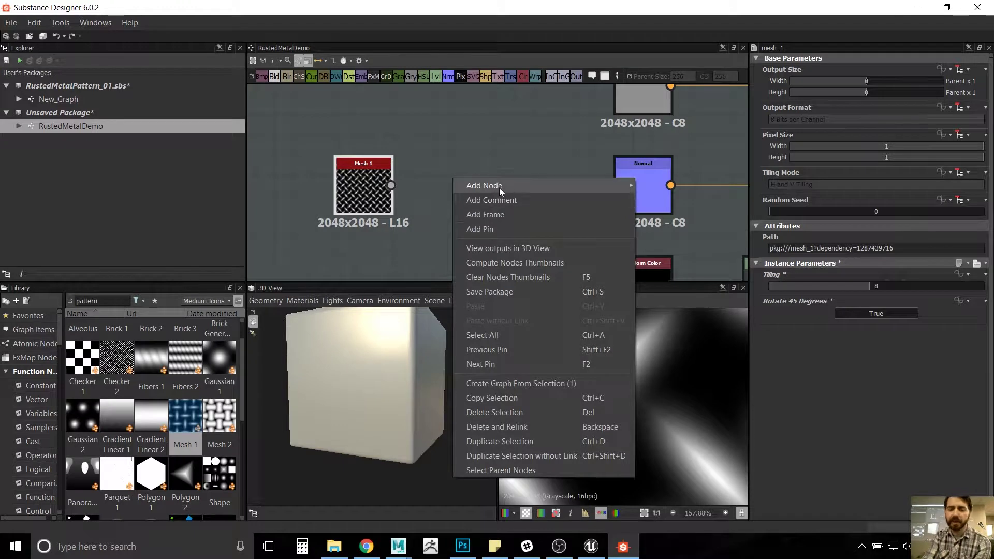
pyautogui.moveTo(501, 187)
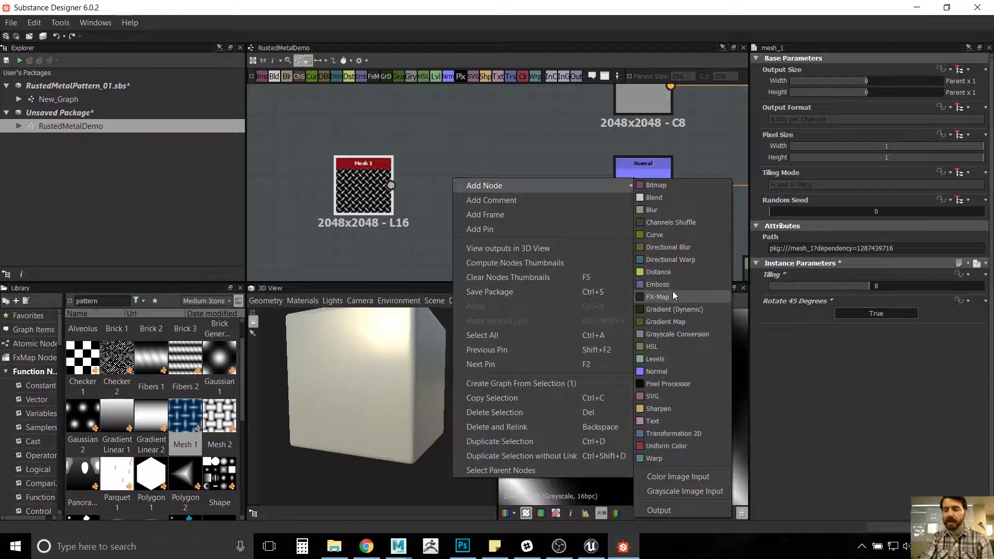
pyautogui.click(670, 358)
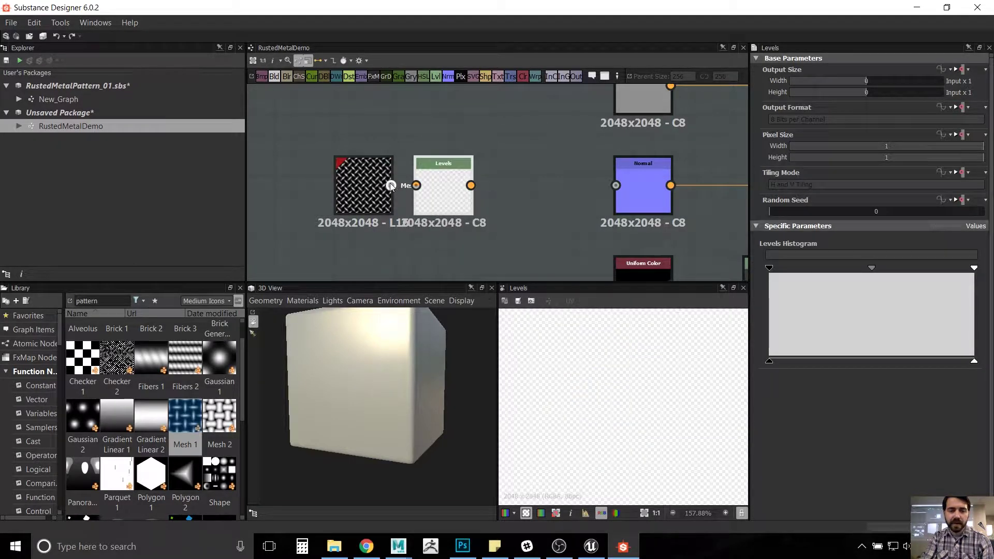
pyautogui.moveTo(391, 186); pyautogui.dragTo(416, 185)
pyautogui.press('f')
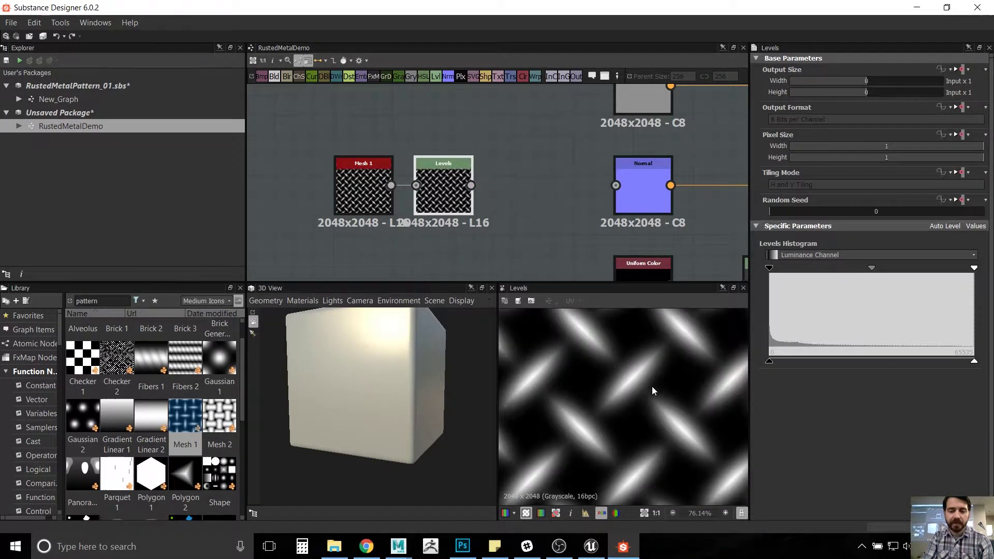
# Step: Raise the input black point and lower the input white point of the new Levels node to sharpen the tread marks
pyautogui.click(975, 269)
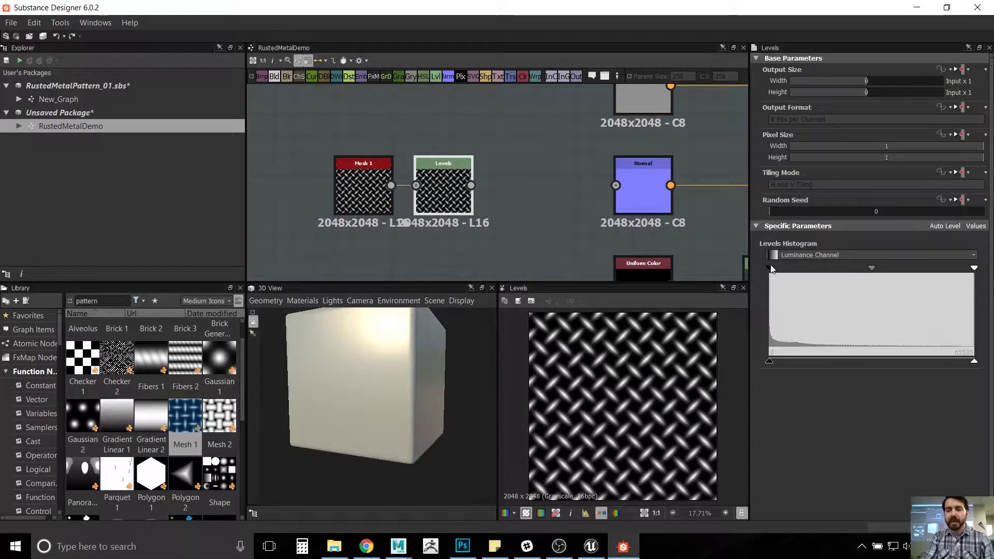
pyautogui.moveTo(770, 268); pyautogui.dragTo(842, 268)
pyautogui.moveTo(968, 272); pyautogui.dragTo(926, 268)
pyautogui.scroll(4, 637, 397)
pyautogui.scroll(2, 635, 393)
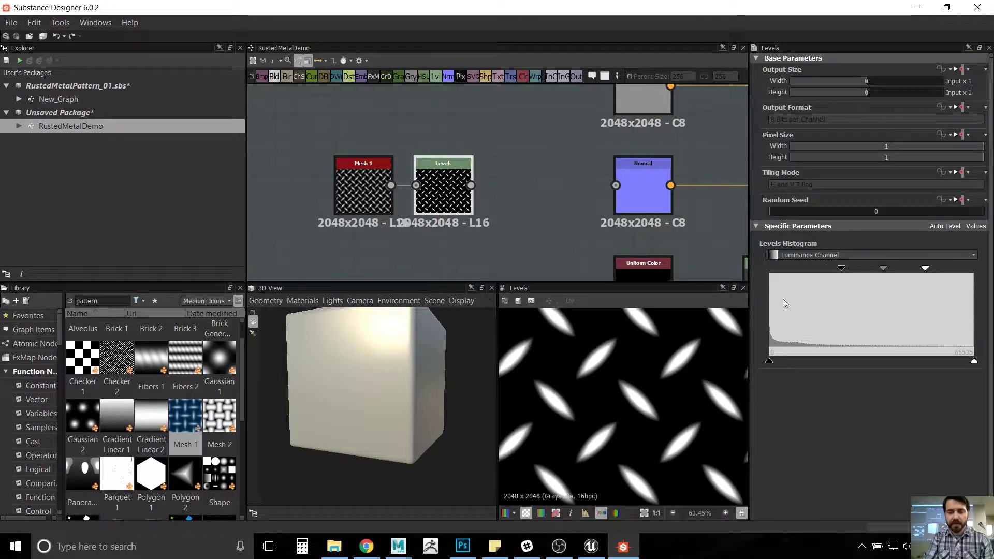
# Step: Fine-tune the Levels input black and white points so the tread marks are fuller with a short soft edge
pyautogui.moveTo(842, 267); pyautogui.dragTo(817, 269)
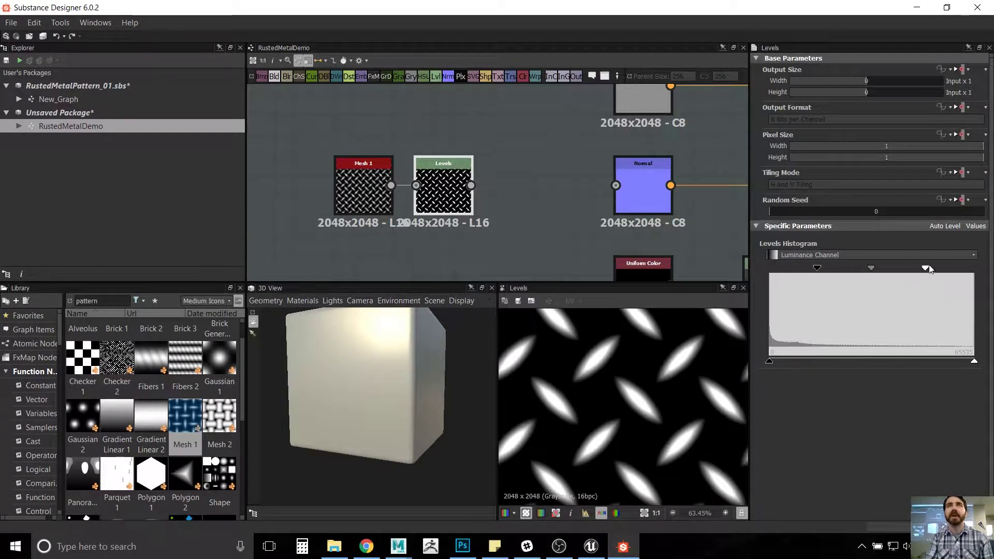
pyautogui.moveTo(817, 268)
pyautogui.mouseDown()
pyautogui.moveTo(781, 269)
pyautogui.moveTo(820, 269)
pyautogui.mouseUp()
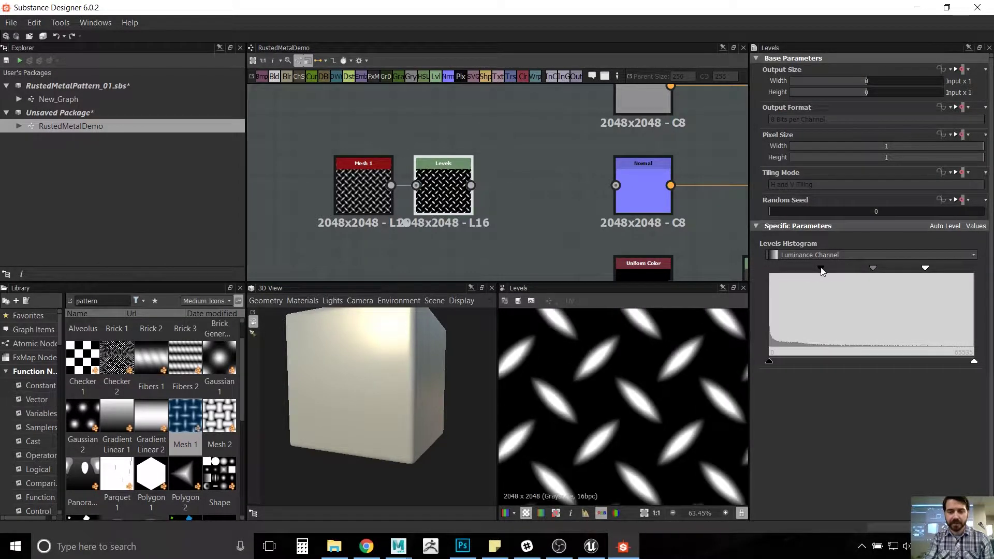
pyautogui.moveTo(923, 269)
pyautogui.mouseDown()
pyautogui.moveTo(895, 269)
pyautogui.moveTo(914, 269)
pyautogui.mouseUp()
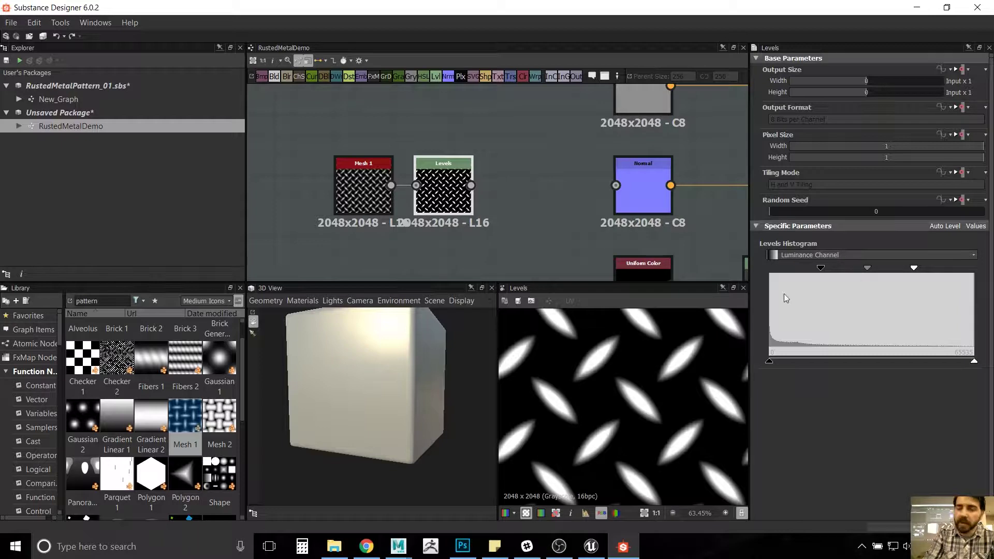
pyautogui.scroll(5, 554, 365)
pyautogui.scroll(2, 597, 427)
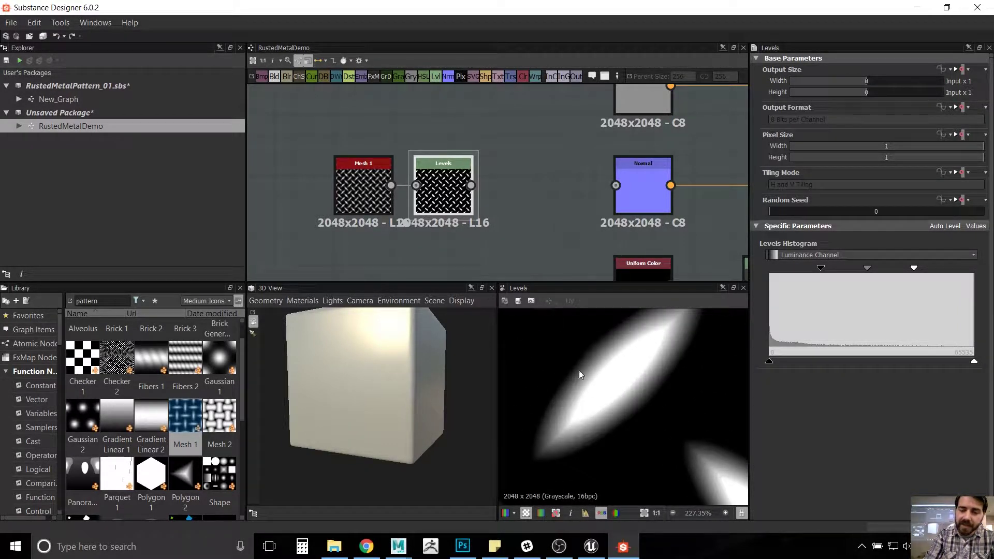
pyautogui.moveTo(821, 268)
pyautogui.mouseDown()
pyautogui.moveTo(802, 269)
pyautogui.moveTo(834, 268)
pyautogui.mouseUp()
pyautogui.moveTo(828, 269); pyautogui.dragTo(831, 268)
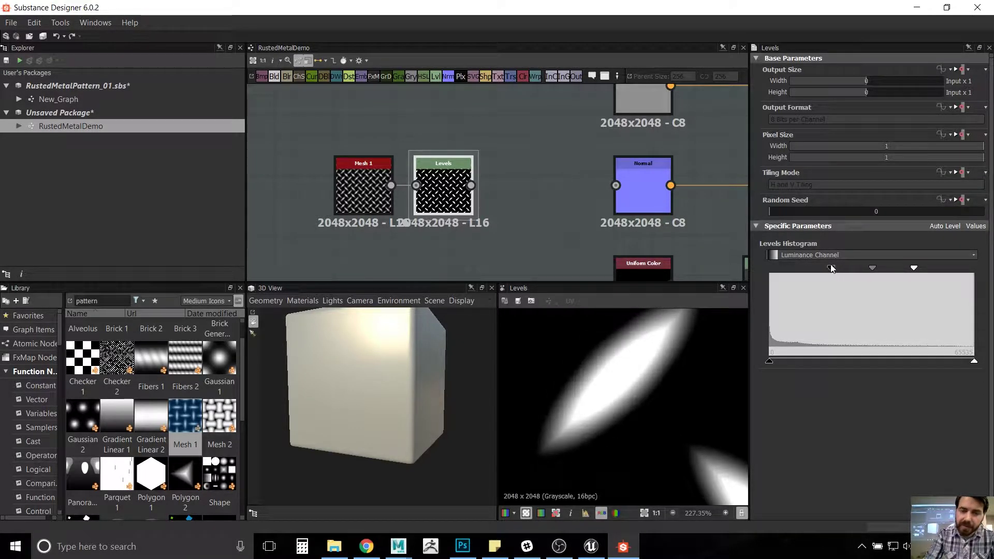
# Step: Compare the Mesh 1 output with the Levels output in the 2D view
pyautogui.scroll(-10, 579, 352)
pyautogui.click(366, 201)
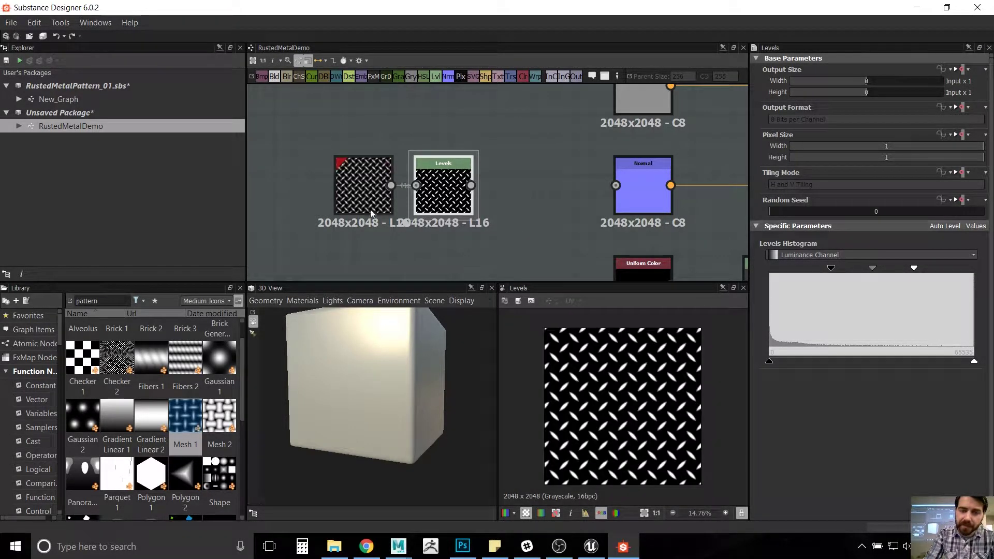
pyautogui.click(443, 194)
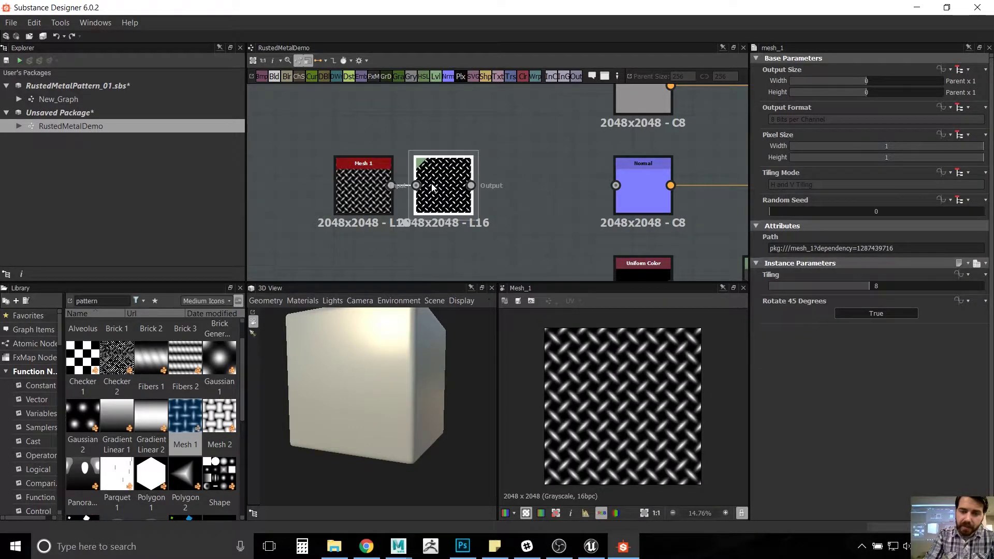
pyautogui.click(357, 186)
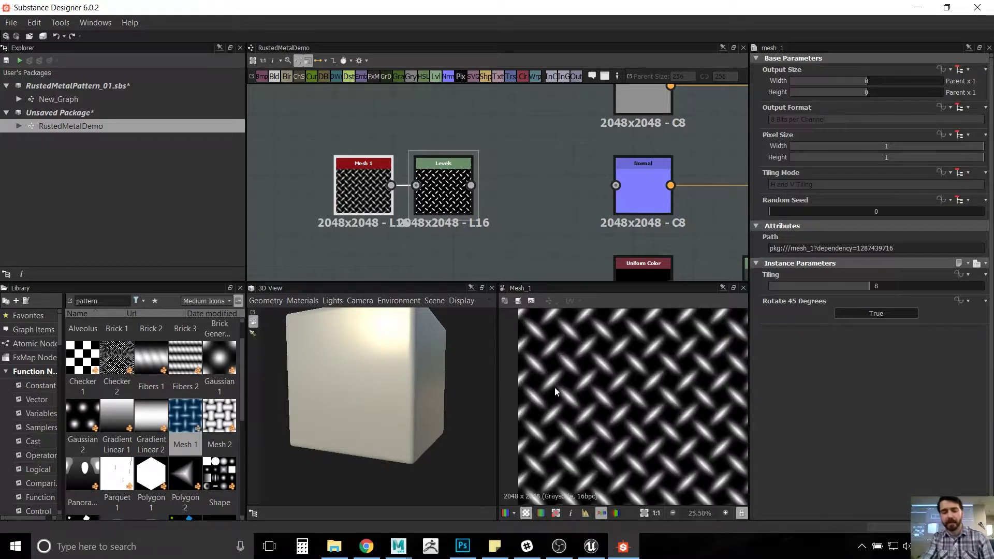
pyautogui.click(417, 191)
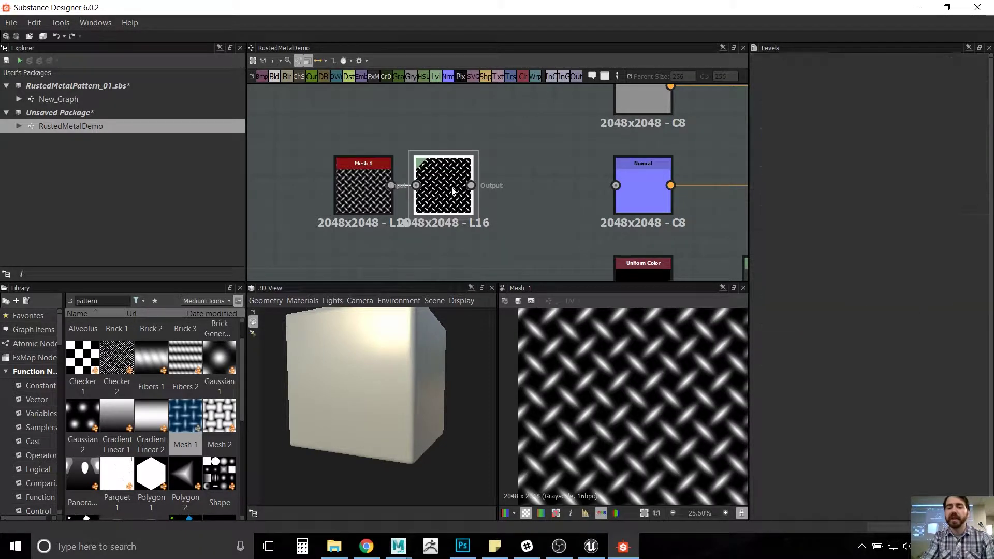
pyautogui.click(339, 184)
pyautogui.hotkey('ctrl', 'z')
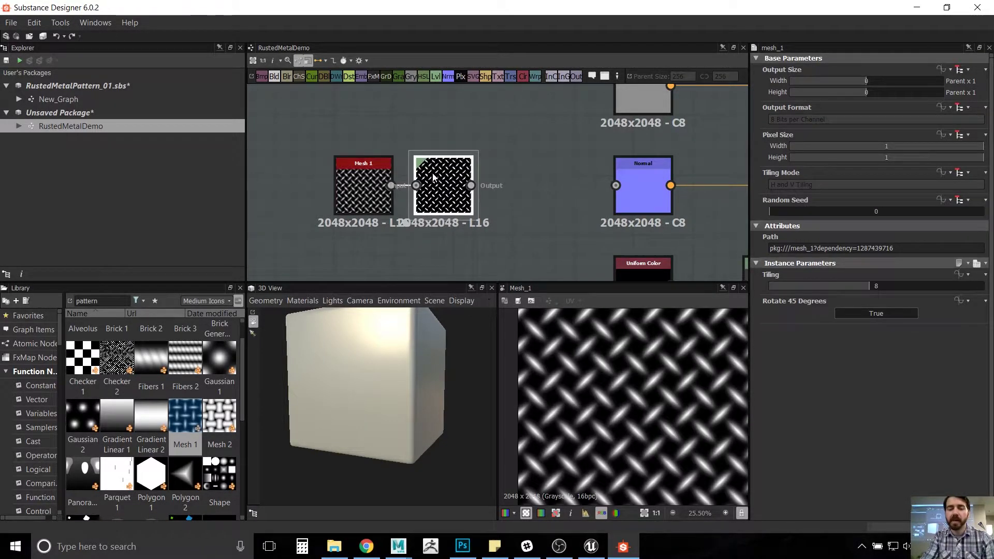
pyautogui.click(337, 166)
pyautogui.click(420, 167)
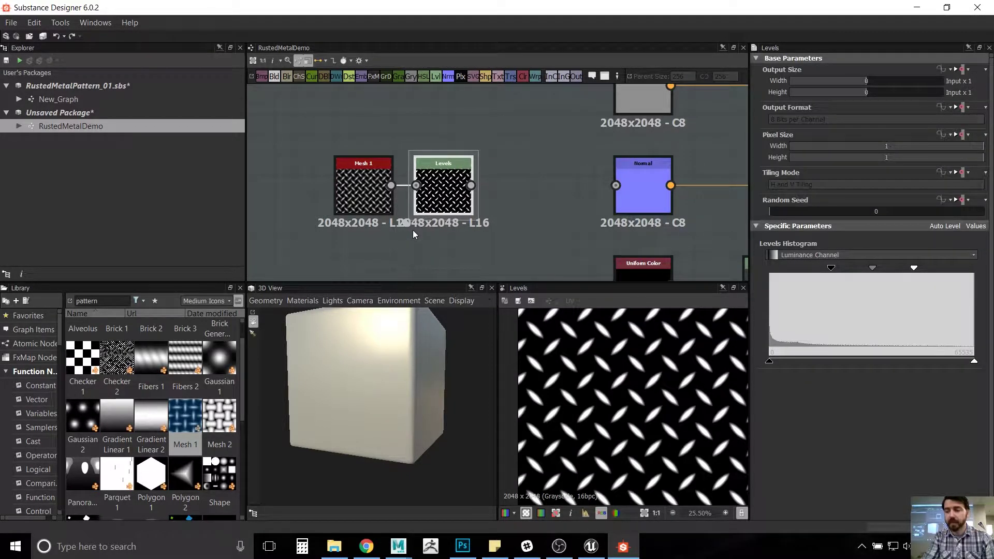
# Step: Find Height to Normal World Units with the library search term "height", place it after the tread Levels node, and feed the Levels output into it
pyautogui.scroll(-1, 541, 204)
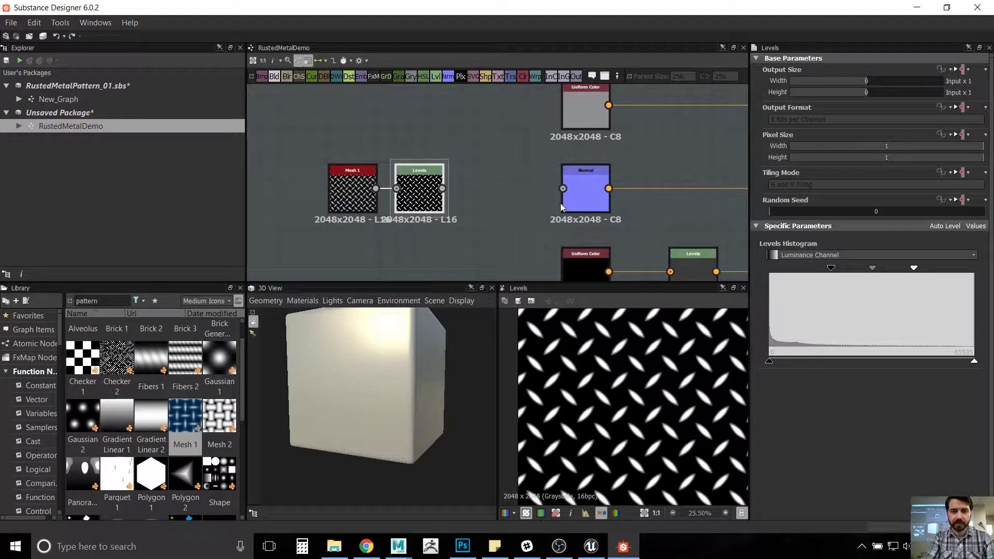
pyautogui.scroll(-2, 520, 220)
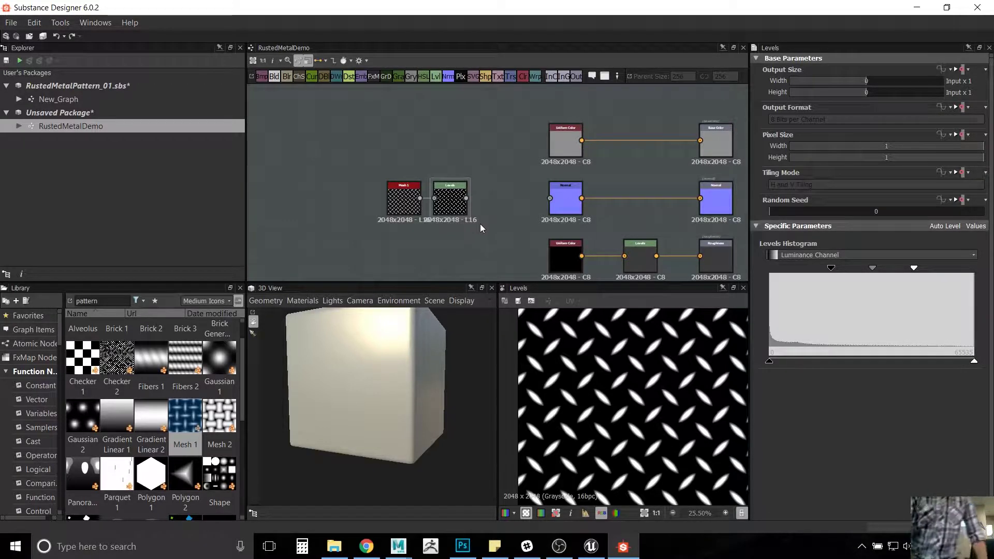
pyautogui.rightClick(492, 214)
pyautogui.moveTo(516, 225)
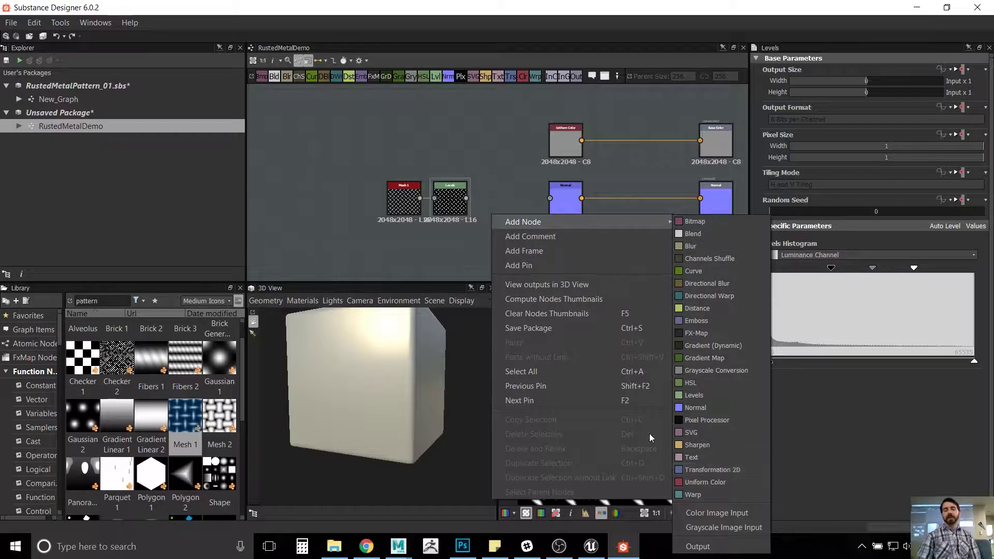
pyautogui.click(102, 299)
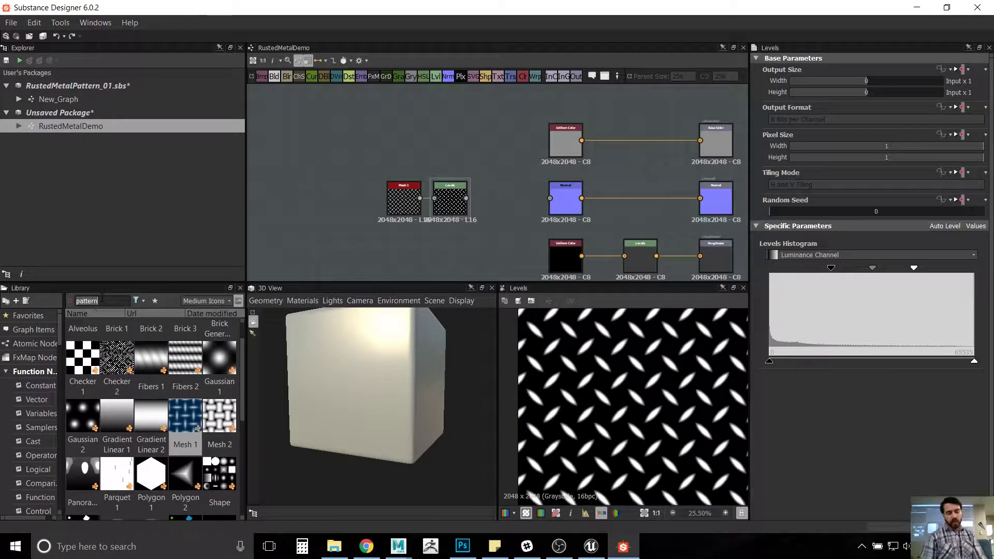
pyautogui.write('height')
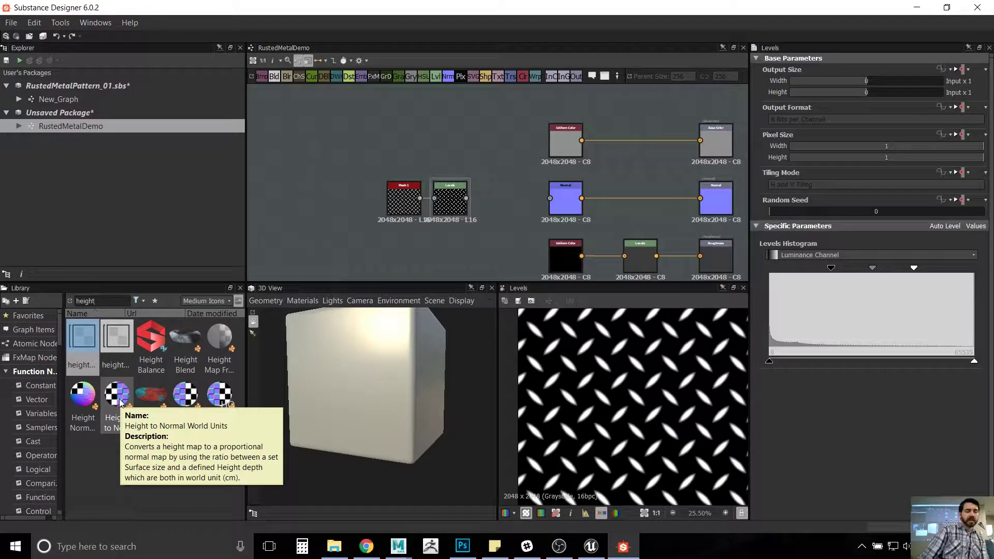
pyautogui.moveTo(120, 401); pyautogui.dragTo(505, 184)
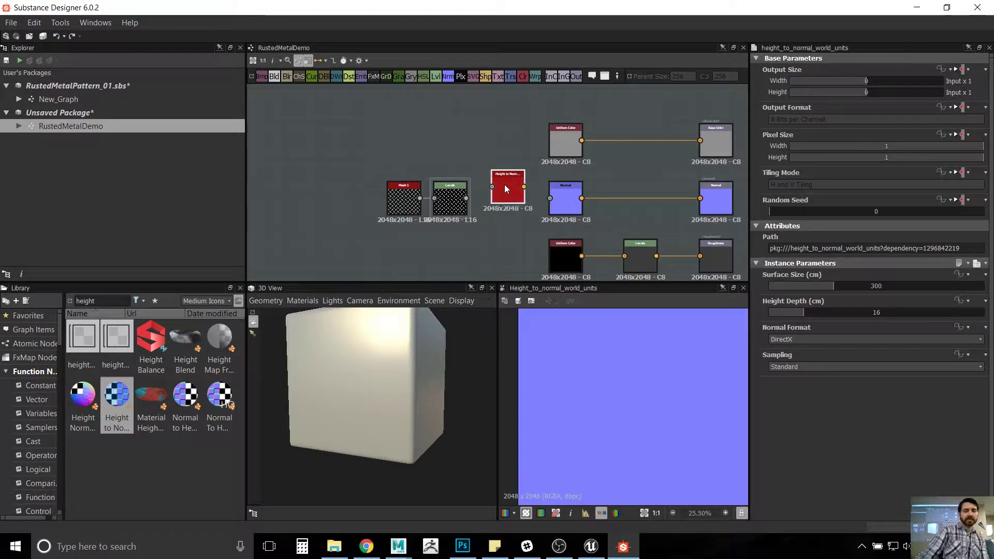
pyautogui.scroll(2, 504, 184)
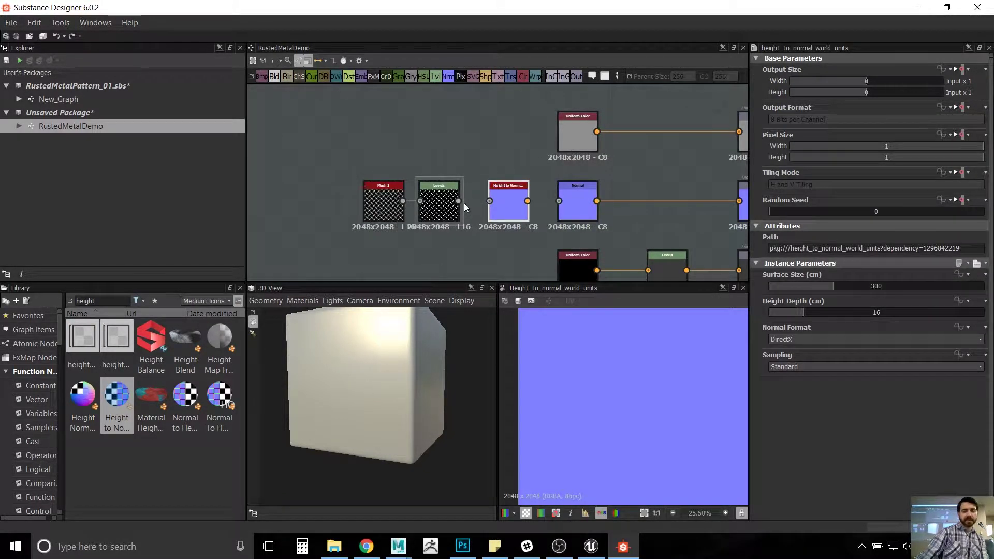
pyautogui.moveTo(458, 200); pyautogui.dragTo(498, 200)
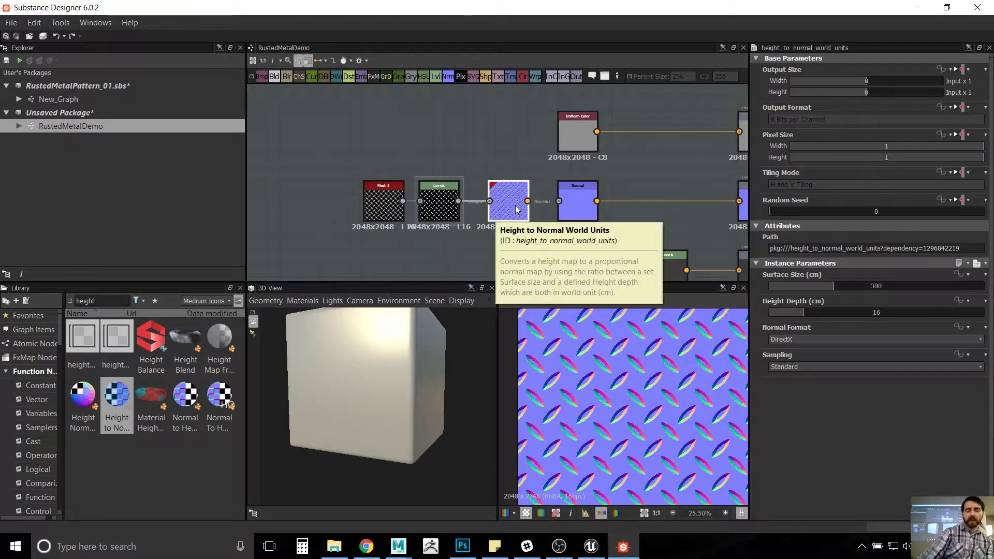
# Step: Delete the Normal node and connect the Height to Normal World Units output directly to the Normal output node
pyautogui.scroll(-3, 584, 172)
pyautogui.click(579, 187)
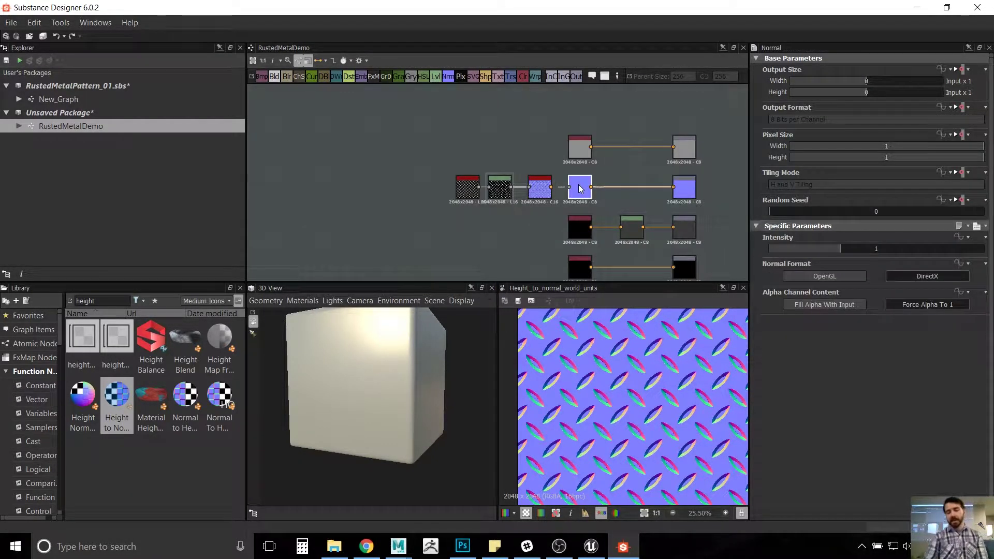
pyautogui.scroll(2, 583, 182)
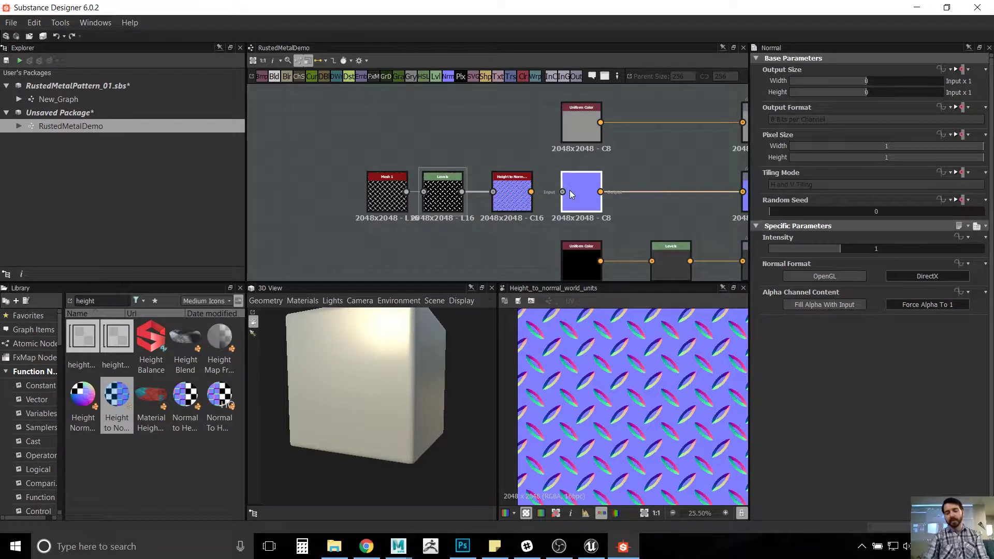
pyautogui.press('Delete')
pyautogui.scroll(-1, 543, 191)
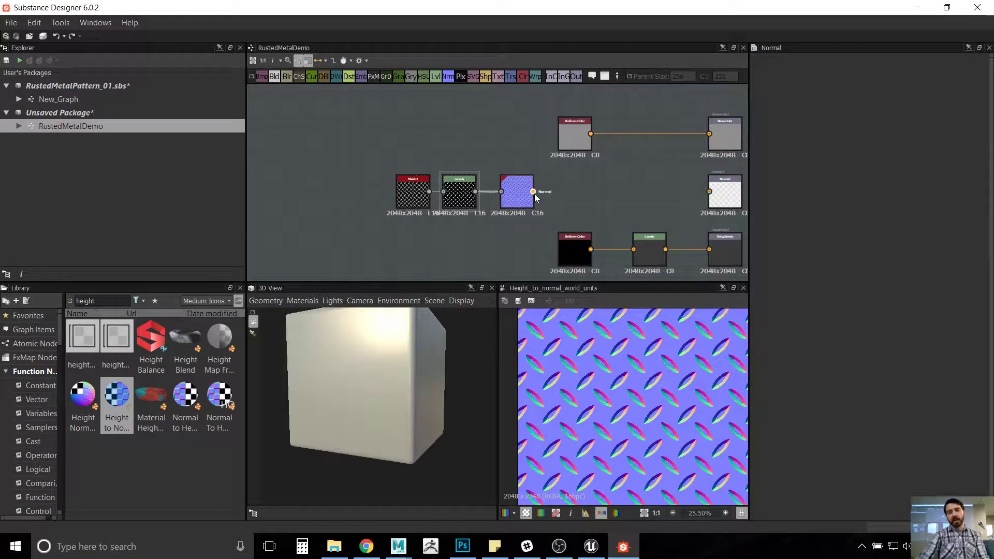
pyautogui.moveTo(533, 192); pyautogui.dragTo(717, 193)
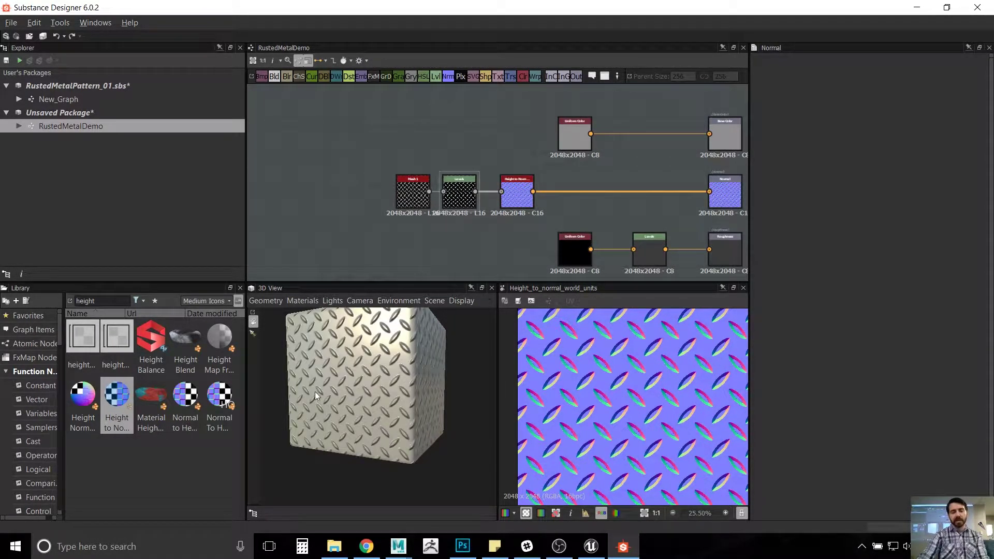
# Step: Examine the tread relief on the cube in the 3D view, both close up and from a distance
pyautogui.moveTo(315, 392); pyautogui.dragTo(358, 392)
pyautogui.scroll(3, 335, 428)
pyautogui.scroll(-4, 342, 402)
pyautogui.scroll(5, 368, 396)
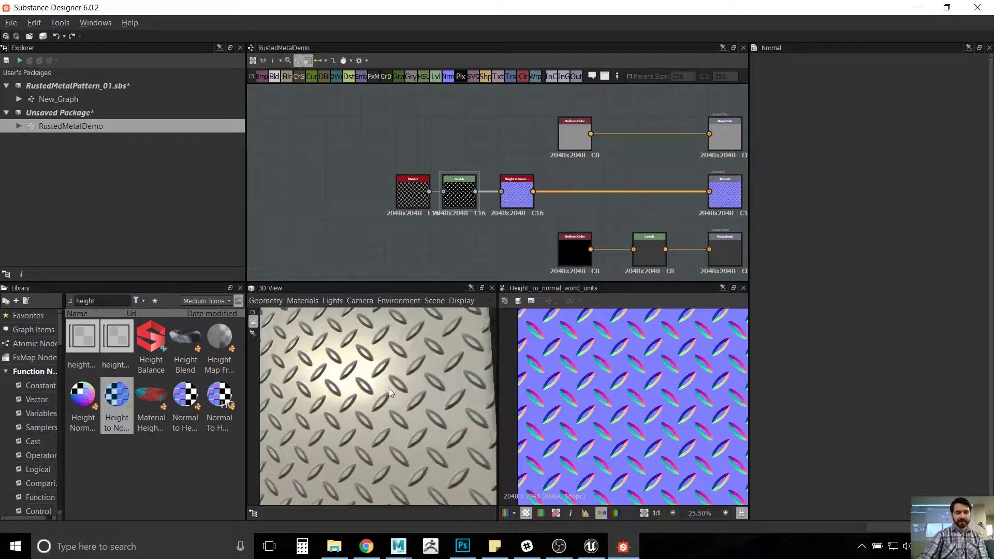
pyautogui.scroll(-4, 385, 390)
pyautogui.moveTo(385, 391)
pyautogui.mouseDown()
pyautogui.moveTo(418, 390)
pyautogui.moveTo(315, 392)
pyautogui.moveTo(326, 388)
pyautogui.moveTo(319, 375)
pyautogui.moveTo(323, 400)
pyautogui.moveTo(361, 378)
pyautogui.moveTo(419, 382)
pyautogui.moveTo(412, 375)
pyautogui.moveTo(428, 368)
pyautogui.moveTo(411, 394)
pyautogui.moveTo(313, 414)
pyautogui.moveTo(355, 428)
pyautogui.moveTo(376, 398)
pyautogui.mouseUp()
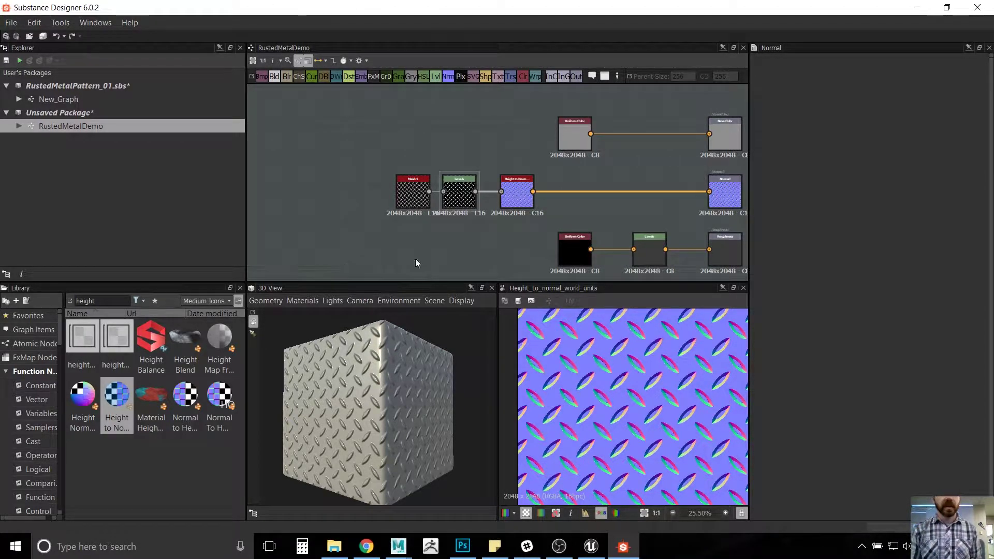
# Step: Search the library for "grunge" and place a Grunge Map 001 node above Mesh 1 in the graph
pyautogui.rightClick(389, 142)
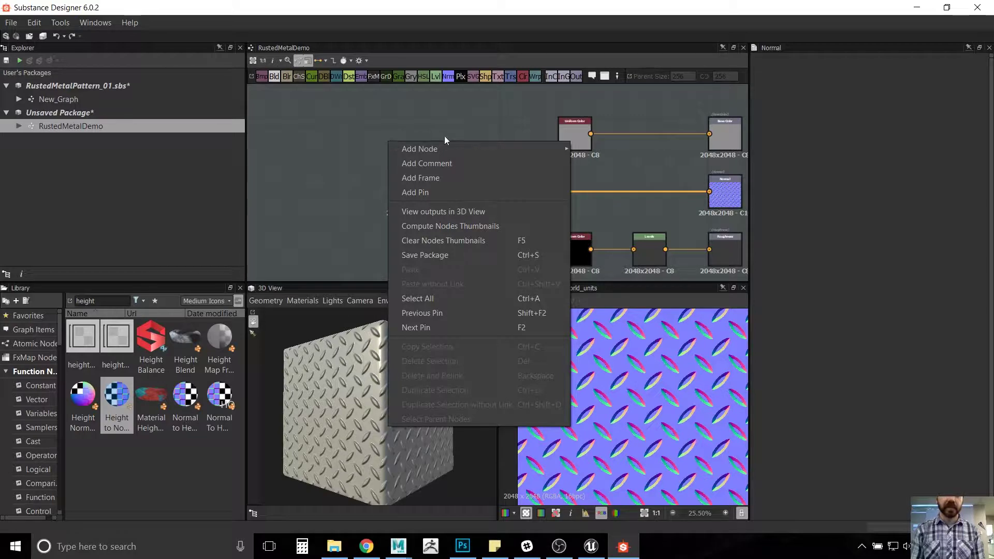
pyautogui.click(334, 163)
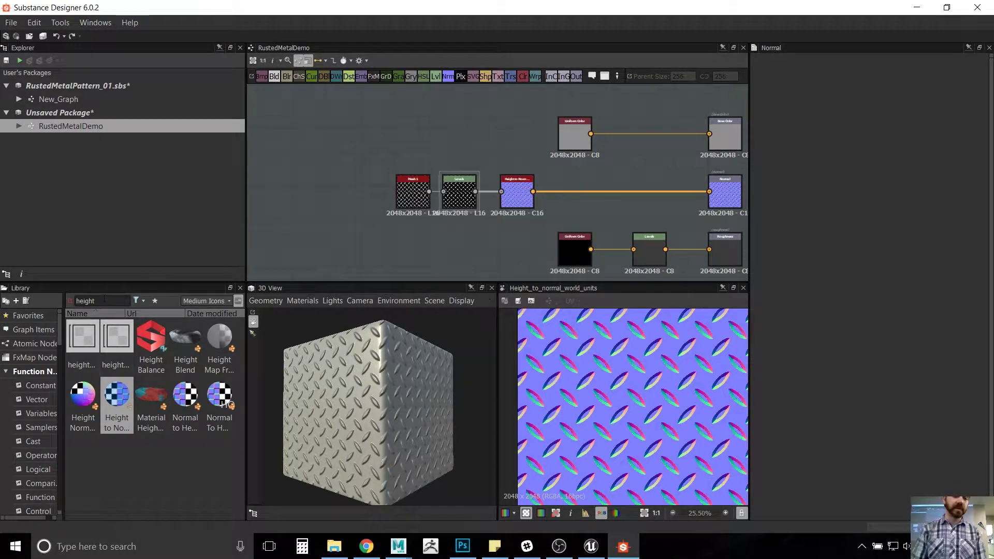
pyautogui.doubleClick(85, 301)
pyautogui.write('grundg')
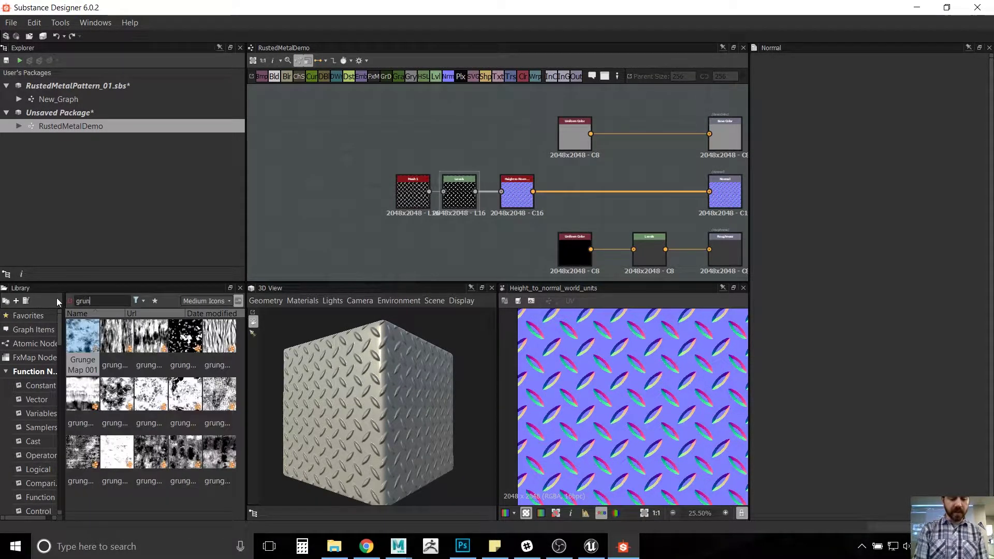
pyautogui.press('BackSpace')
pyautogui.press('BackSpace')
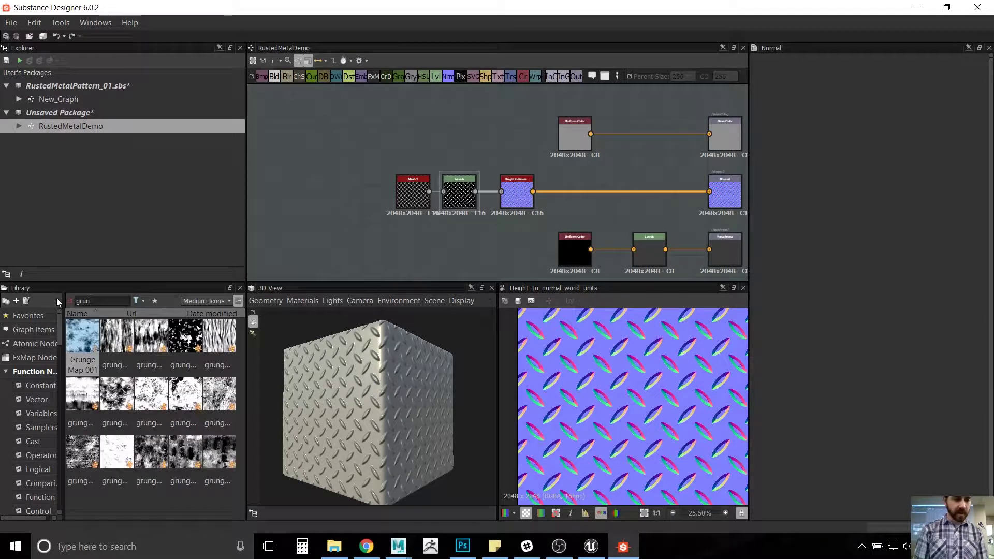
pyautogui.write('ge')
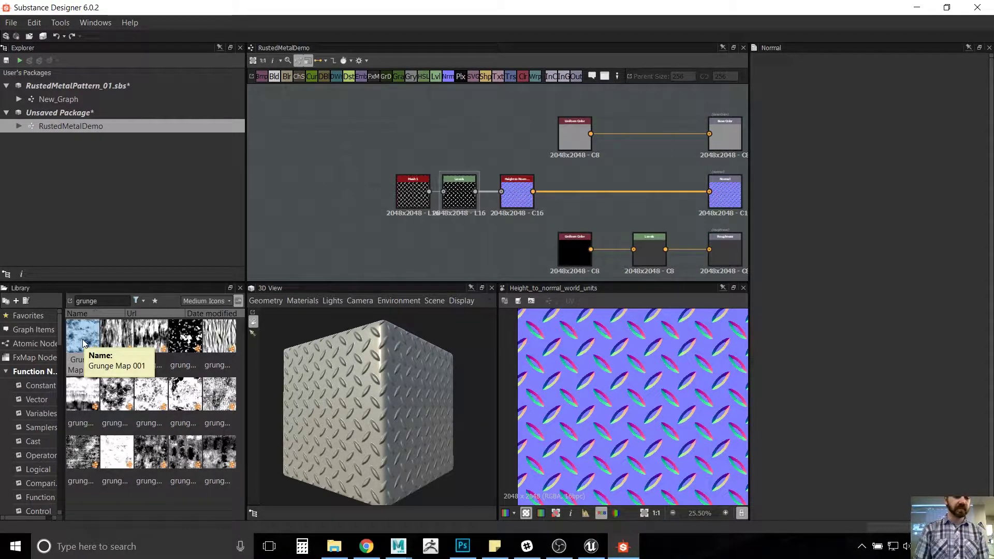
pyautogui.moveTo(82, 343); pyautogui.dragTo(409, 127)
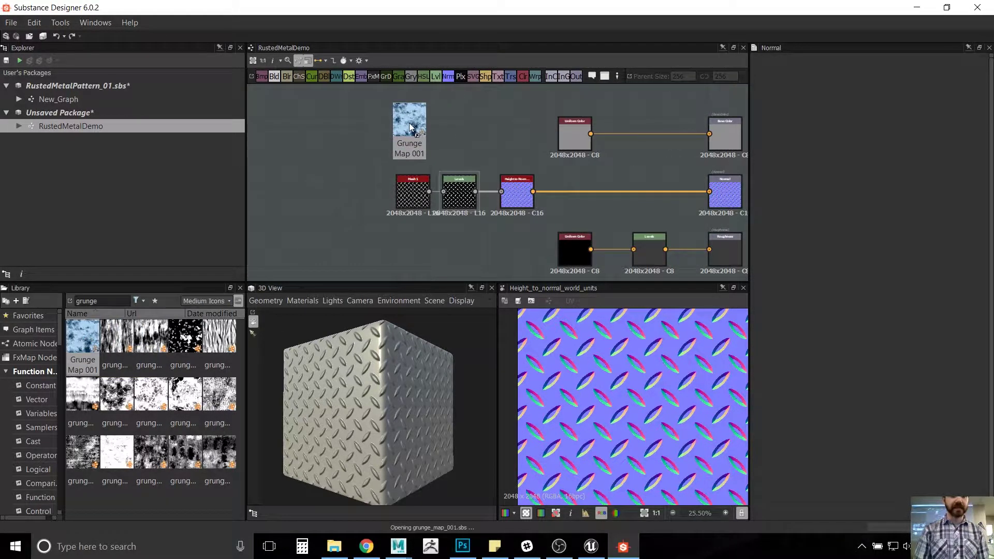
pyautogui.scroll(1, 442, 155)
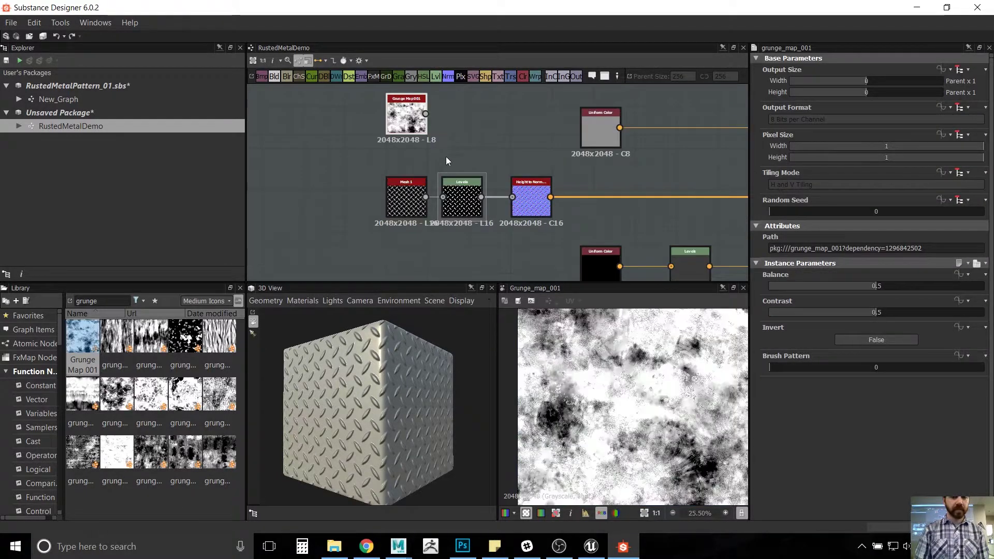
pyautogui.scroll(1, 448, 160)
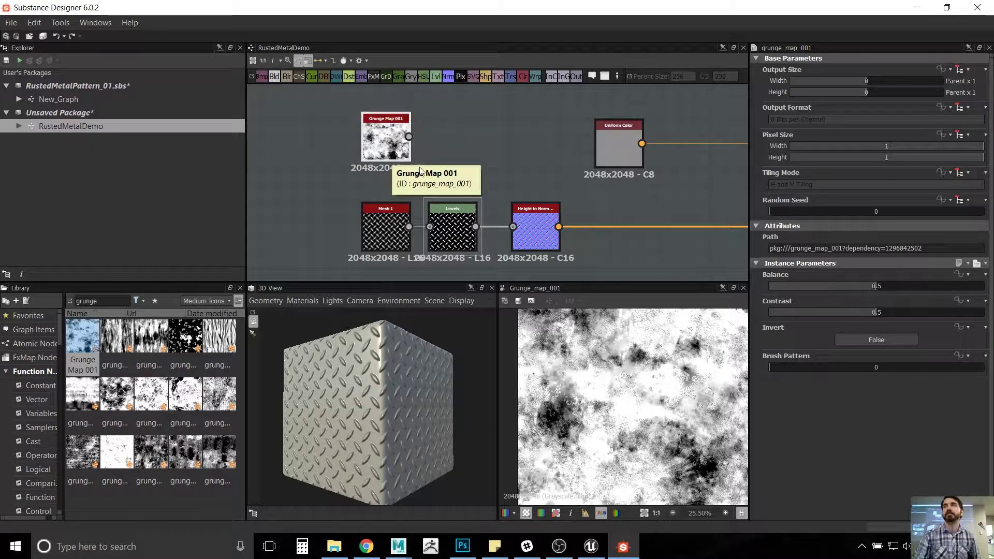
# Step: Add a Directional Blur node beside Grunge Map 001 and feed the grunge output into it
pyautogui.rightClick(457, 148)
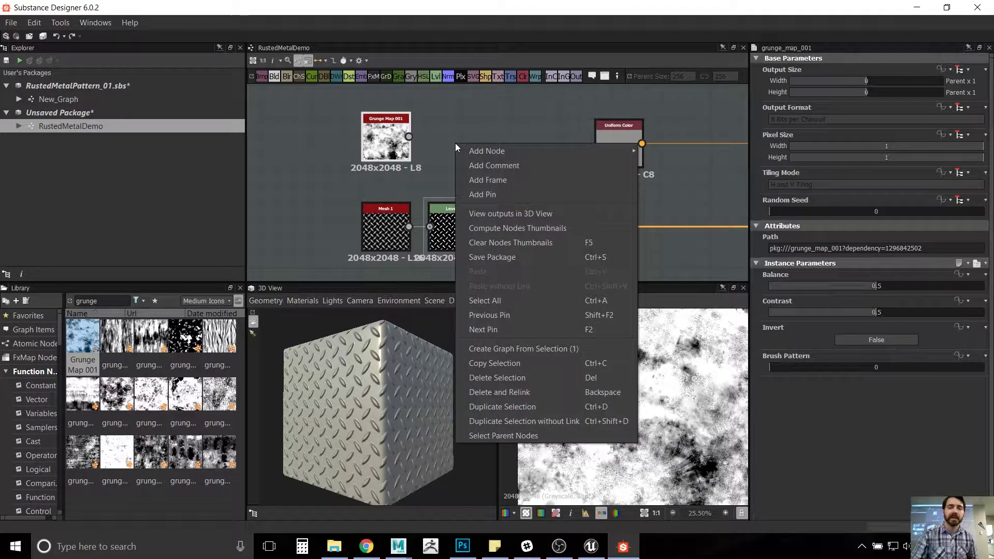
pyautogui.moveTo(472, 151)
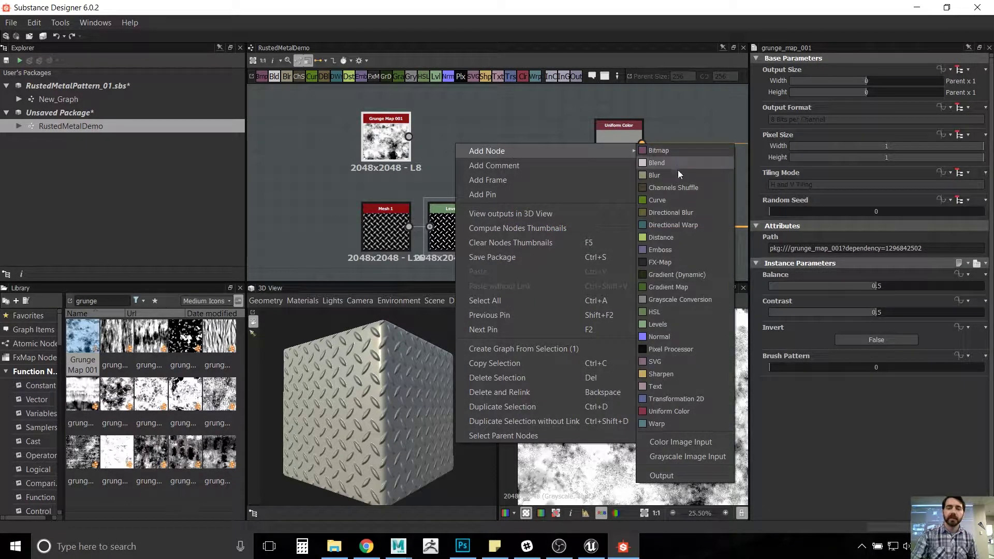
pyautogui.click(691, 215)
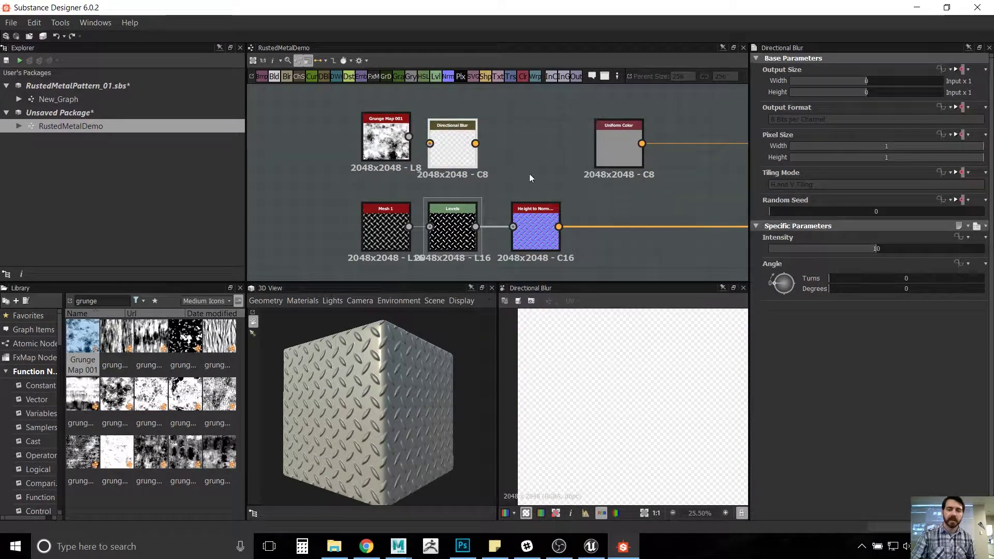
pyautogui.moveTo(425, 134); pyautogui.dragTo(460, 137)
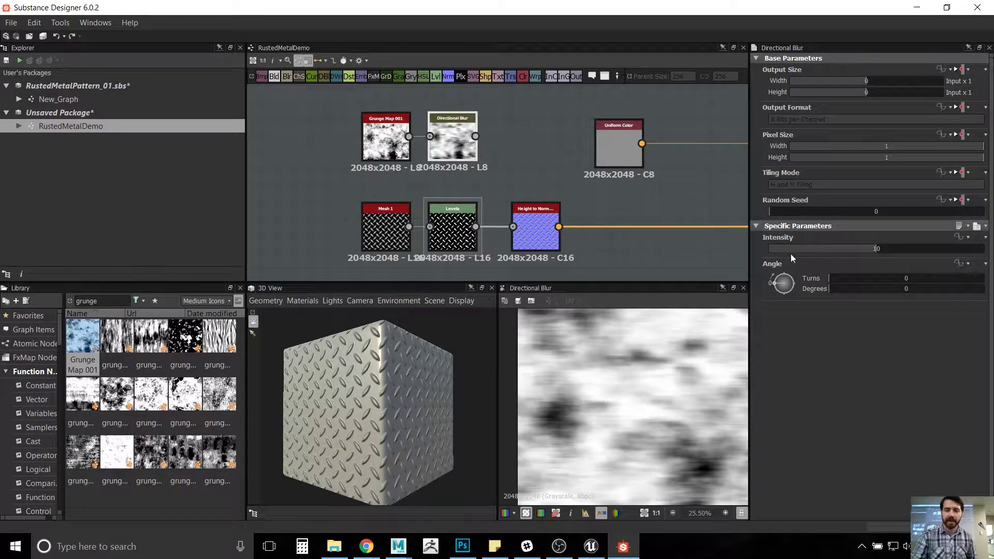
# Step: Set the Directional Blur angle to 90 degrees so the grunge is streaked vertically
pyautogui.scroll(-2, 457, 191)
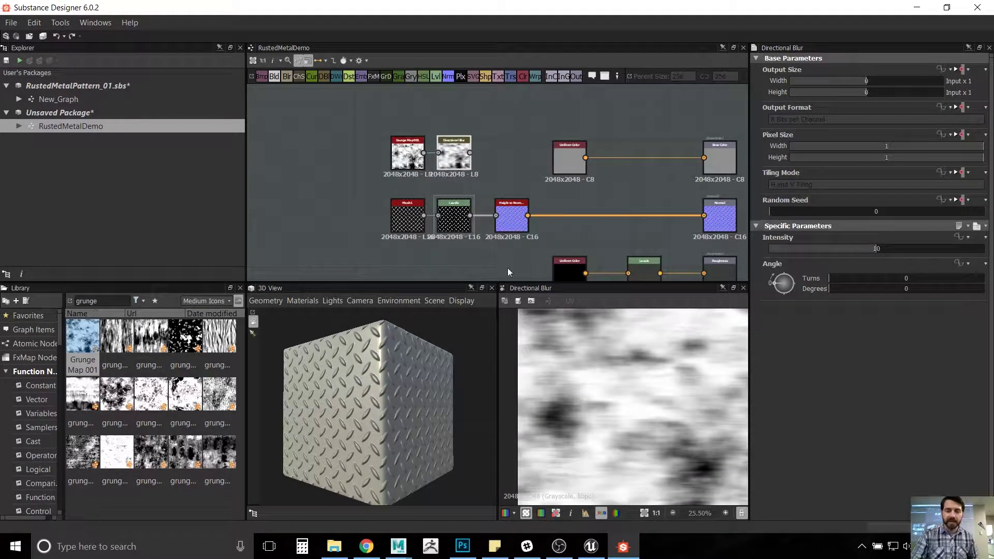
pyautogui.scroll(-2, 646, 407)
pyautogui.scroll(1, 644, 403)
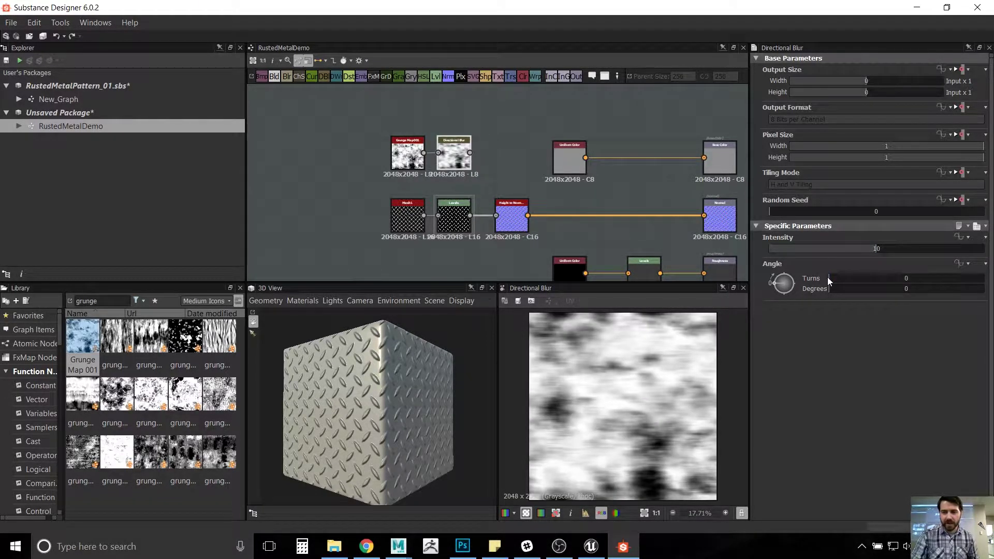
pyautogui.moveTo(828, 278); pyautogui.dragTo(868, 299)
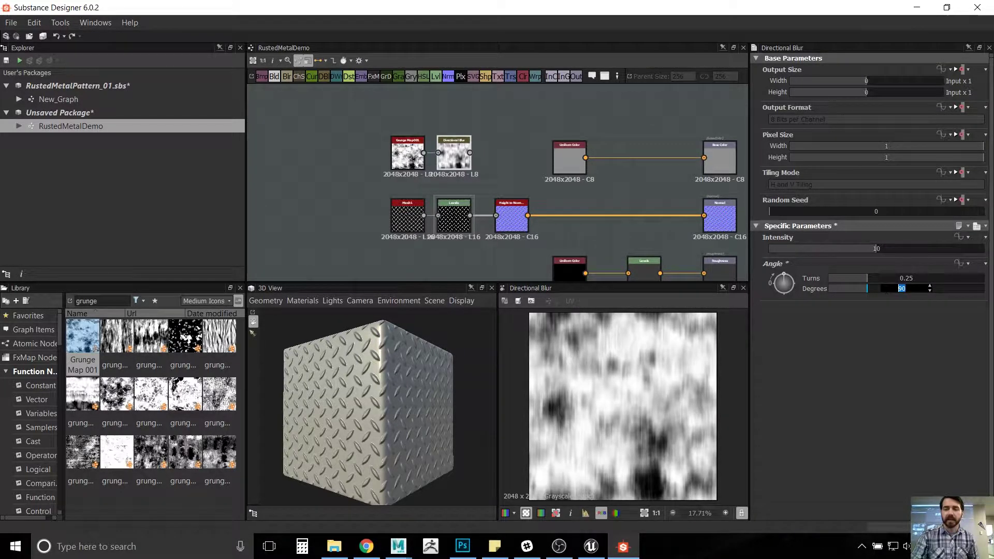
pyautogui.write('9')
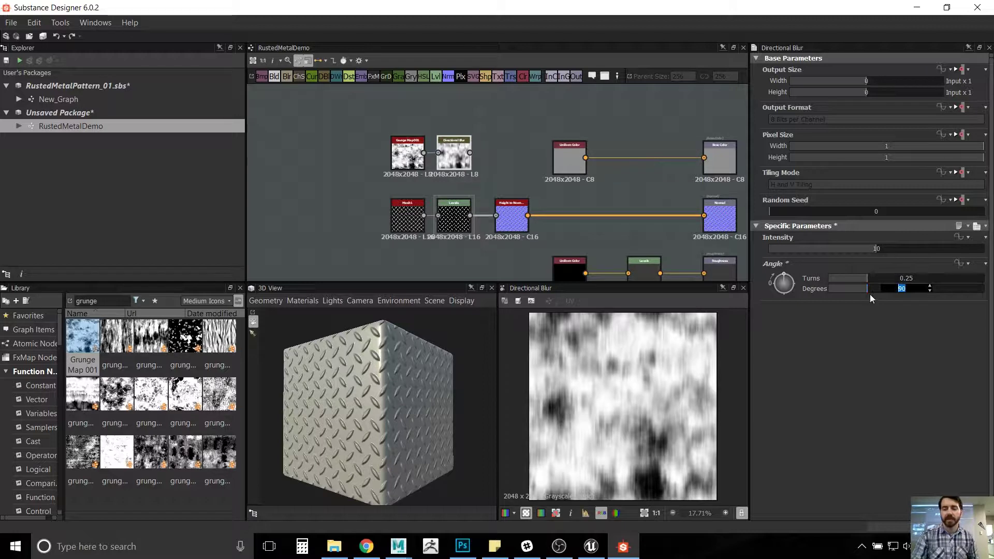
pyautogui.write('0')
pyautogui.press('Return')
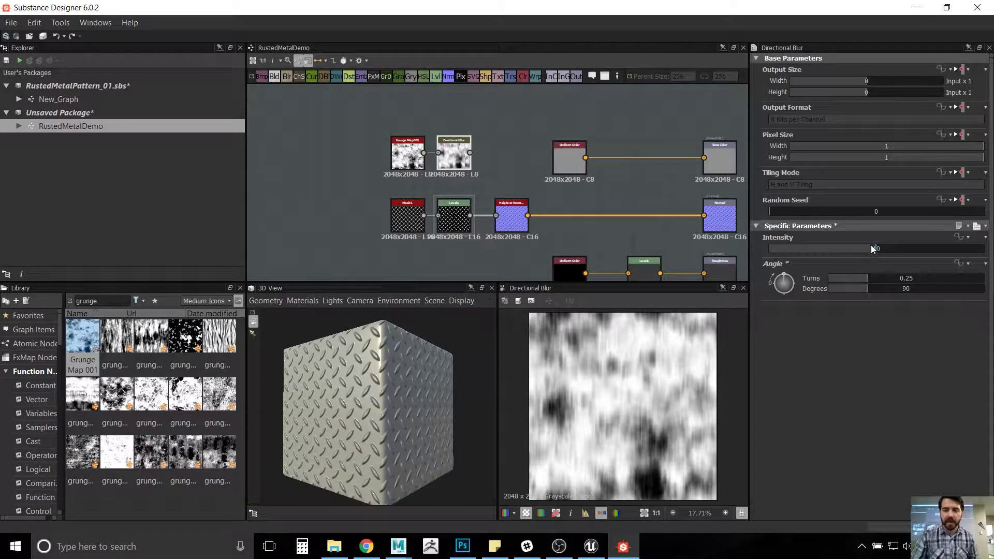
# Step: Try a slightly lower Directional Blur intensity and set it back to 10
pyautogui.moveTo(877, 247)
pyautogui.mouseDown()
pyautogui.moveTo(777, 246)
pyautogui.moveTo(861, 244)
pyautogui.moveTo(847, 260)
pyautogui.moveTo(815, 262)
pyautogui.moveTo(915, 254)
pyautogui.moveTo(874, 264)
pyautogui.mouseUp()
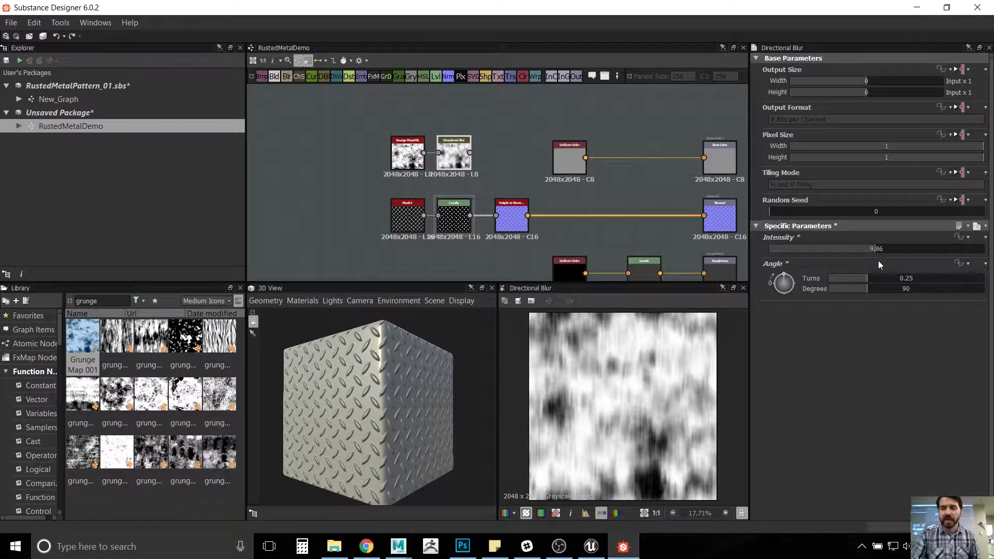
pyautogui.doubleClick(882, 250)
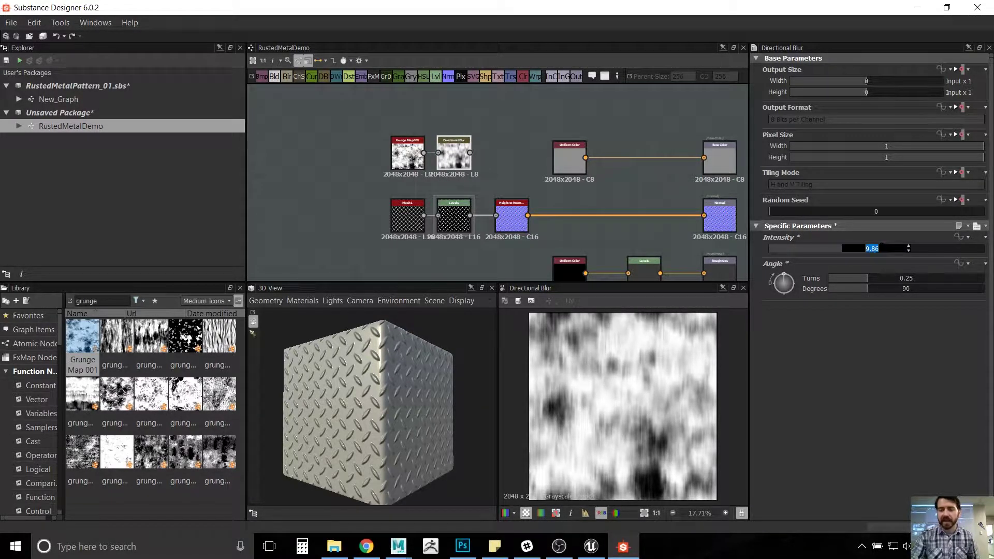
pyautogui.write('10')
pyautogui.press('Return')
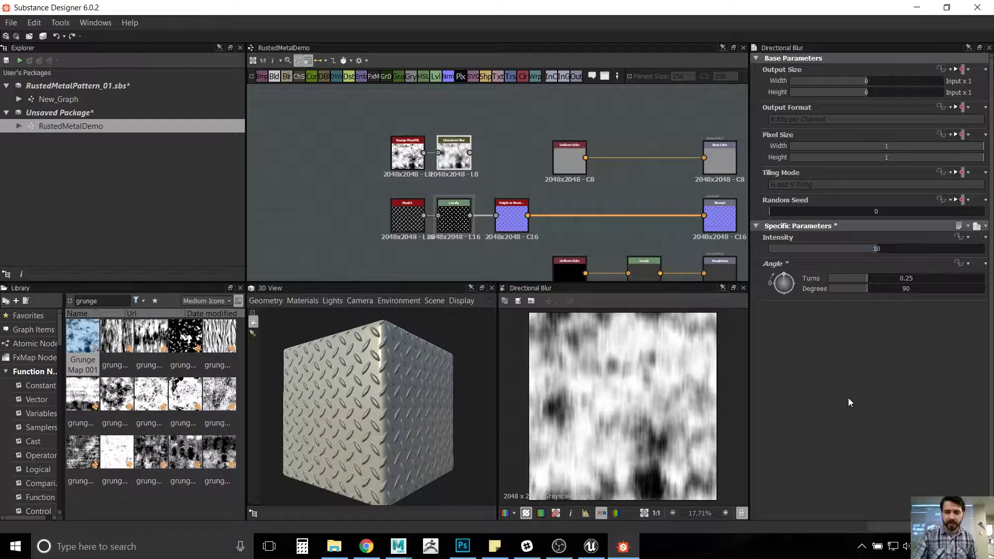
pyautogui.scroll(2, 545, 178)
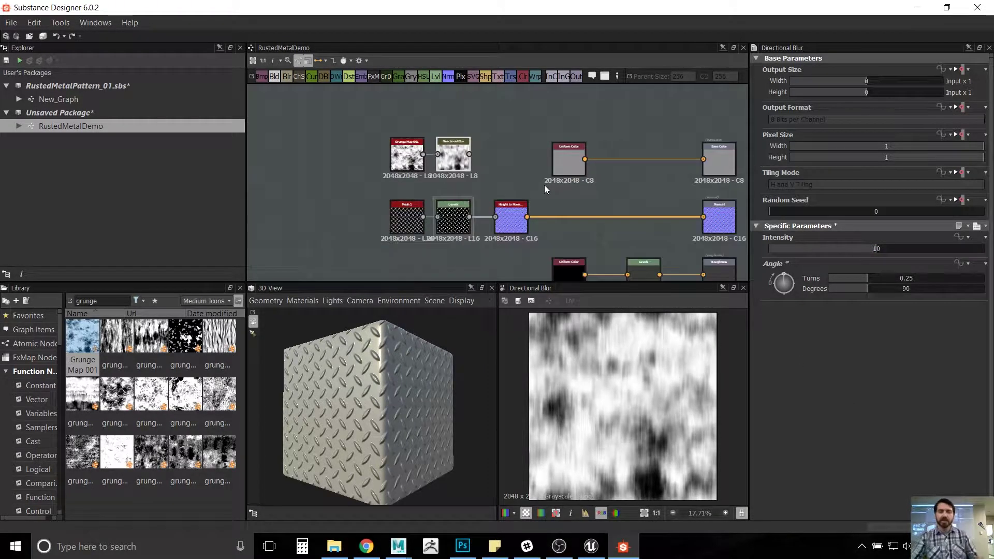
# Step: Add a Gradient Map node beside the Directional Blur node and feed the blurred grunge into it
pyautogui.scroll(1, 535, 179)
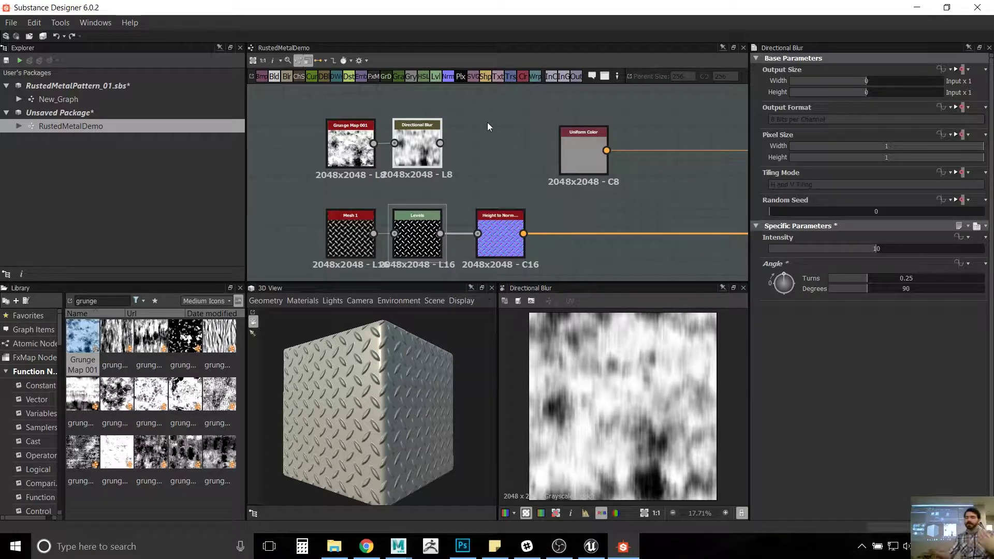
pyautogui.rightClick(490, 149)
pyautogui.moveTo(490, 152)
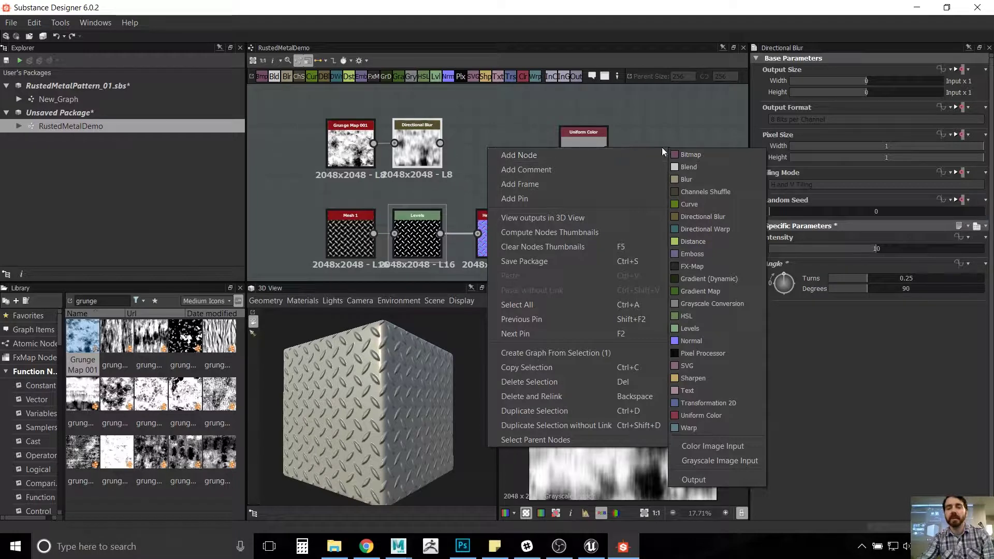
pyautogui.click(703, 291)
pyautogui.moveTo(491, 150); pyautogui.dragTo(469, 145)
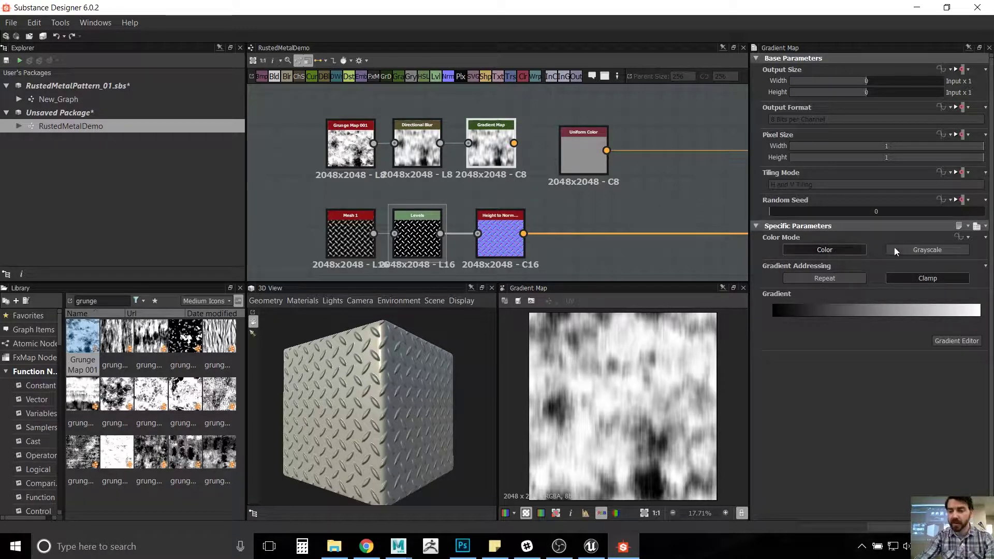
# Step: Open the Gradient Editor for the Gradient Map node and position it clear of the node's parameters
pyautogui.click(949, 344)
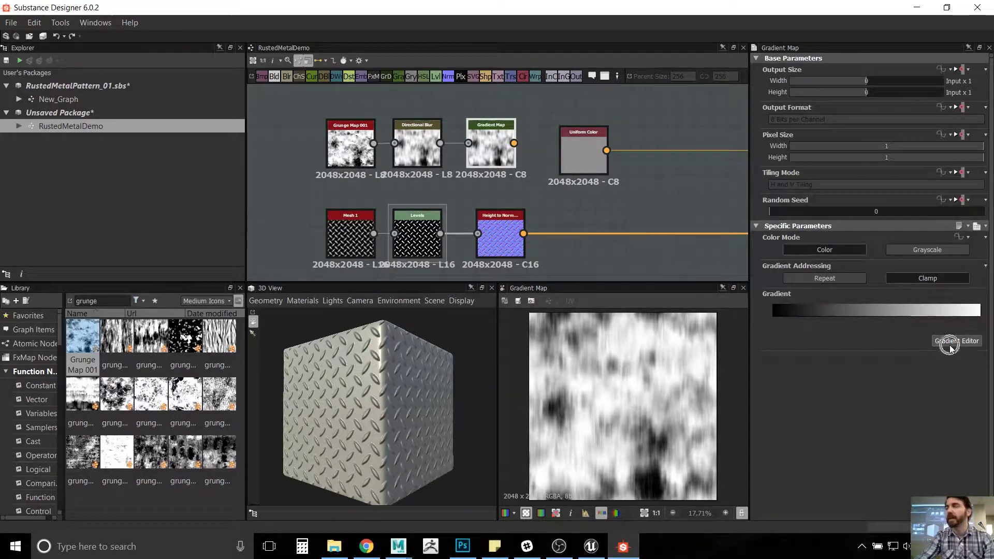
pyautogui.click(949, 345)
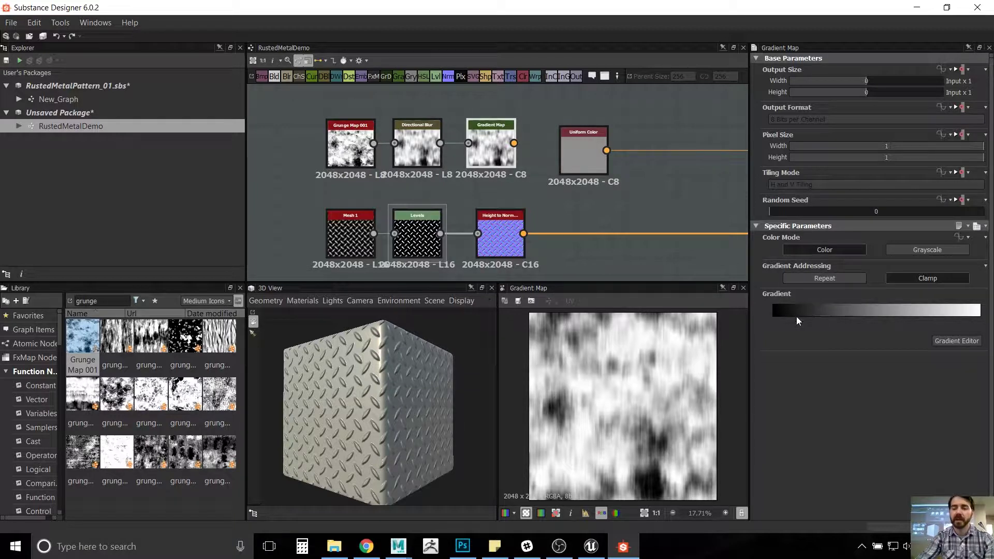
pyautogui.click(786, 296)
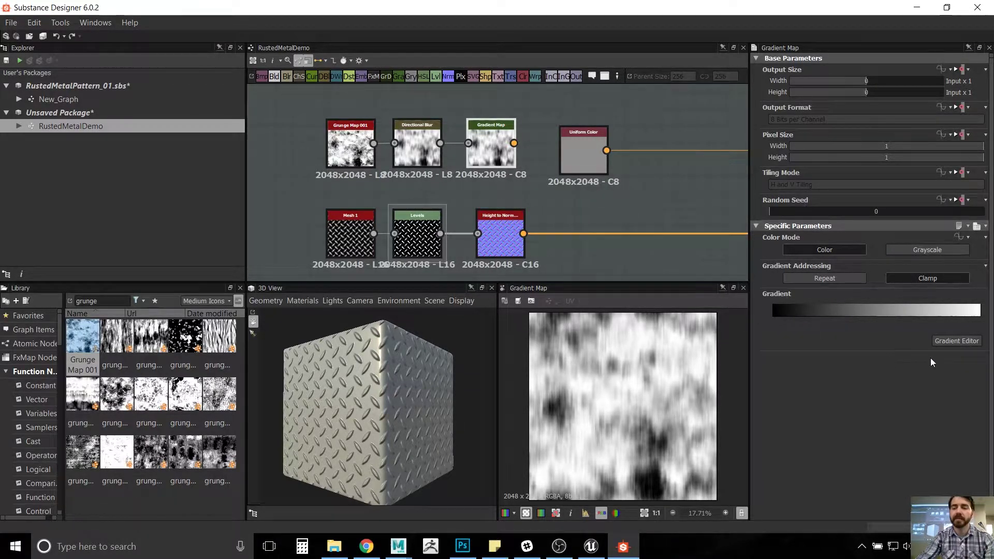
pyautogui.click(963, 341)
pyautogui.click(963, 340)
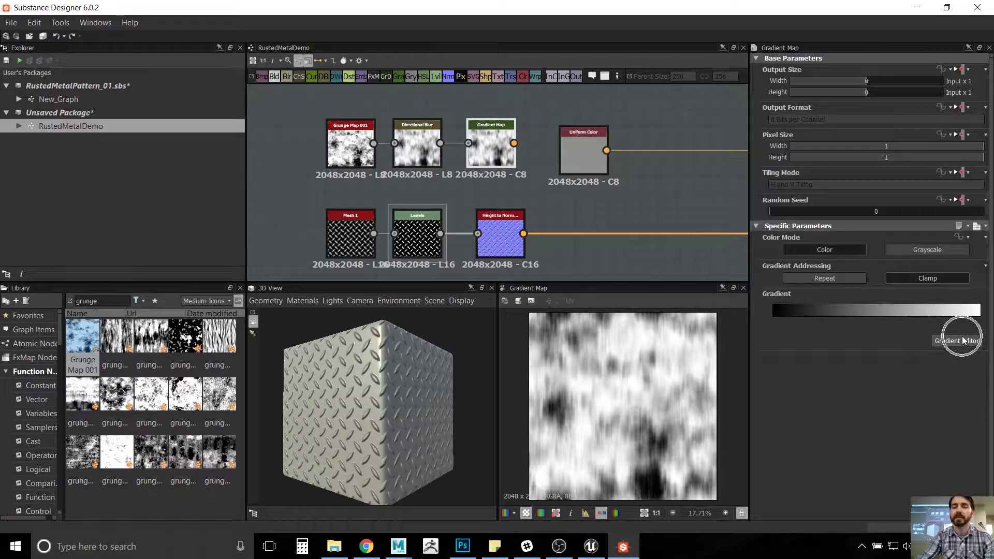
pyautogui.click(963, 340)
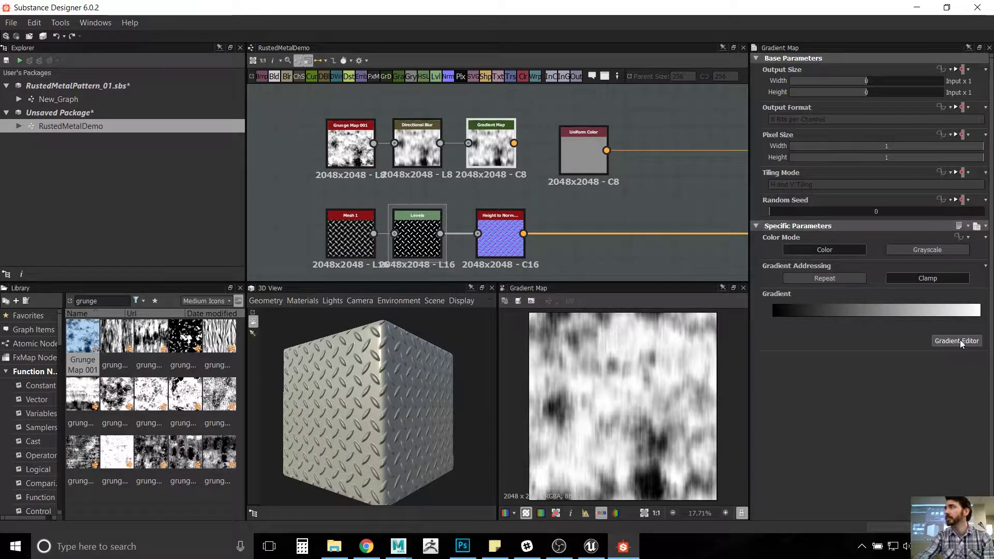
pyautogui.click(960, 340)
pyautogui.moveTo(507, 200); pyautogui.dragTo(610, 131)
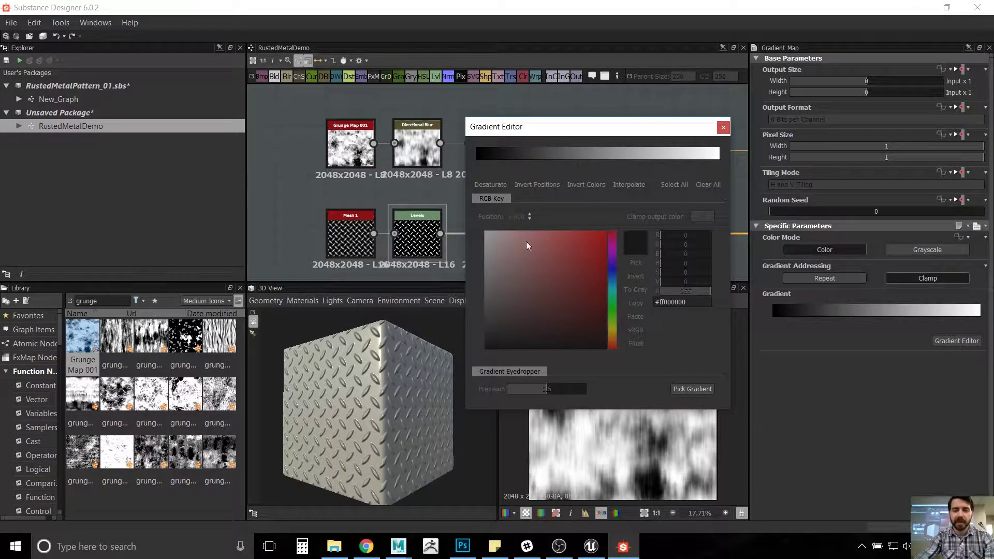
# Step: Try a dark gradient key at position 0.630, and clear all keys from the gradient
pyautogui.click(498, 158)
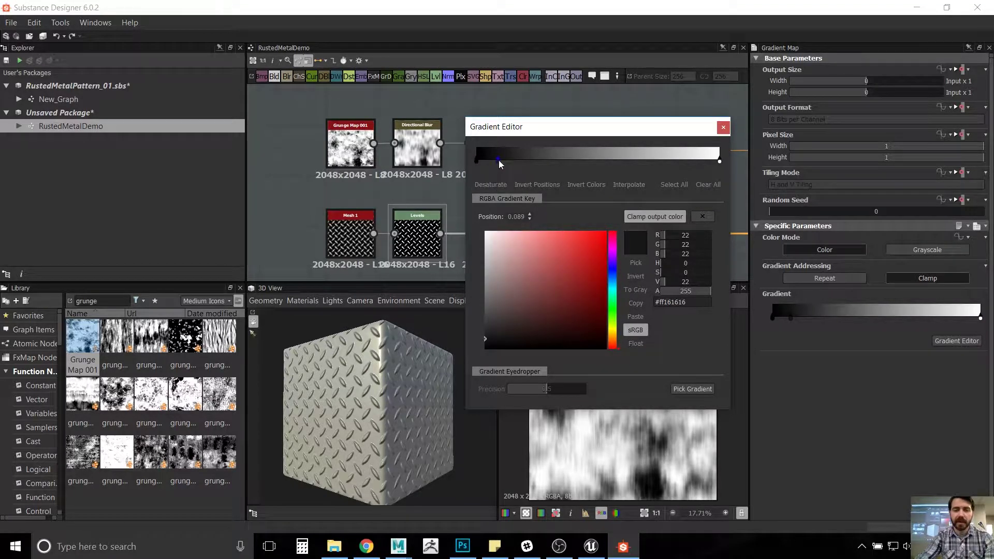
pyautogui.moveTo(499, 160); pyautogui.dragTo(629, 160)
pyautogui.click(723, 128)
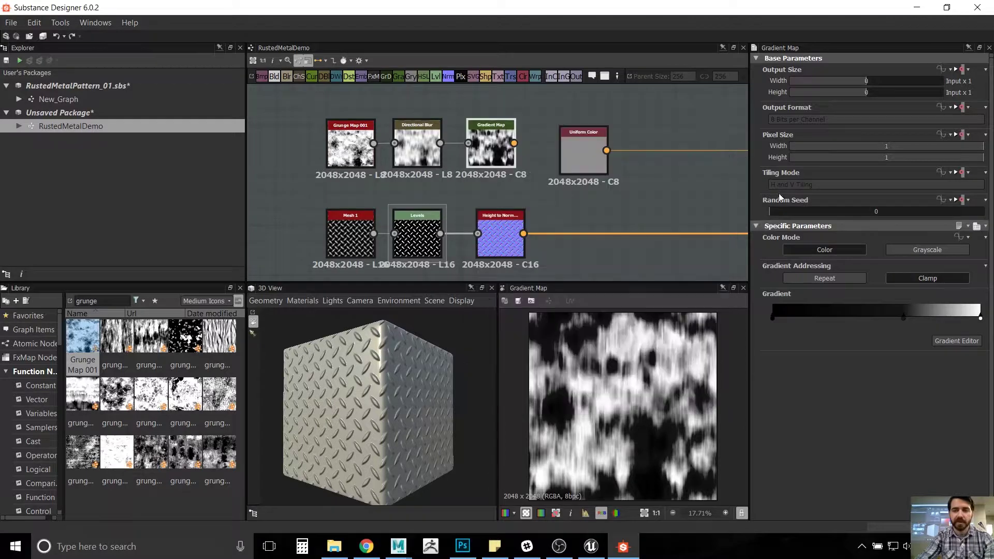
pyautogui.click(964, 342)
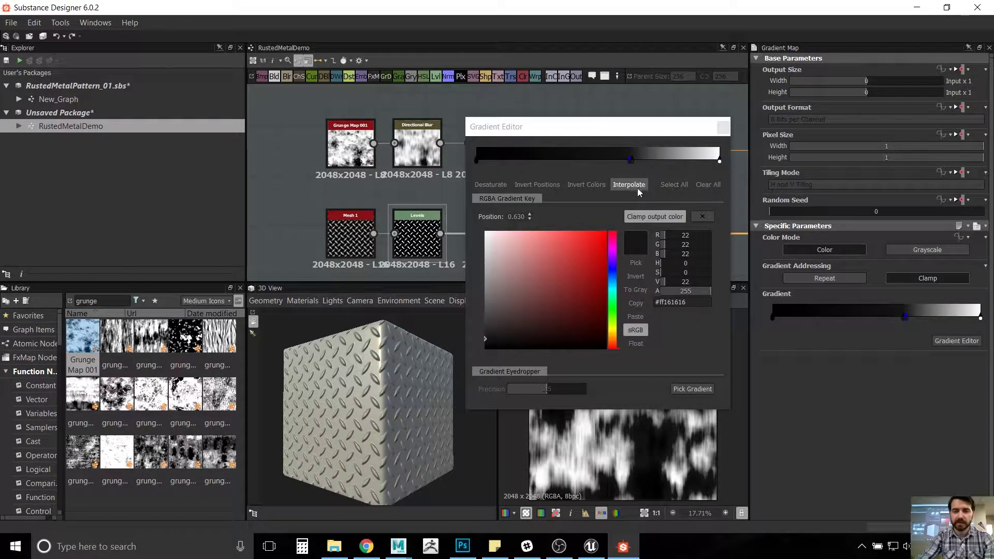
pyautogui.click(707, 185)
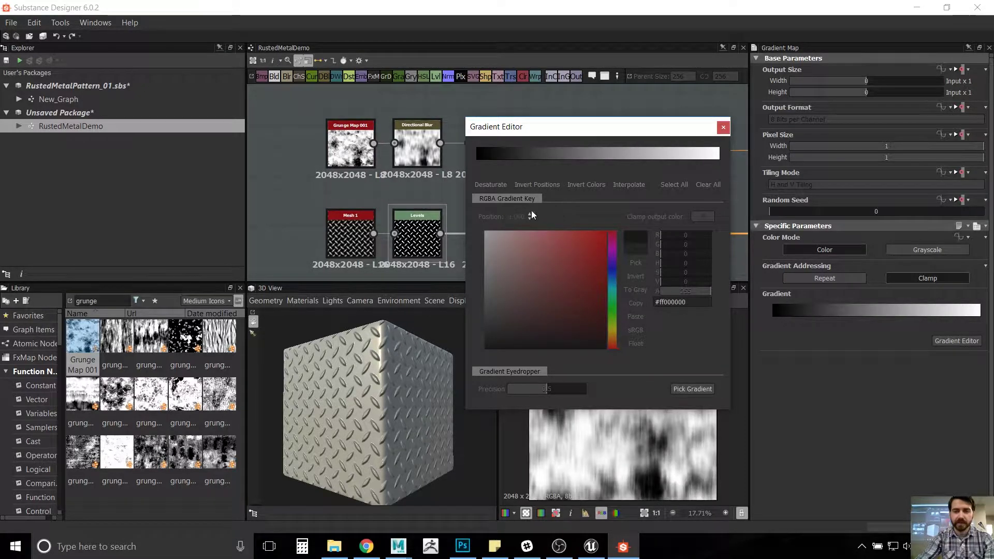
# Step: Give the gradient a red start key (#db3131) at position 0 and a light orange end key (#feb45b) at position 1
pyautogui.click(476, 158)
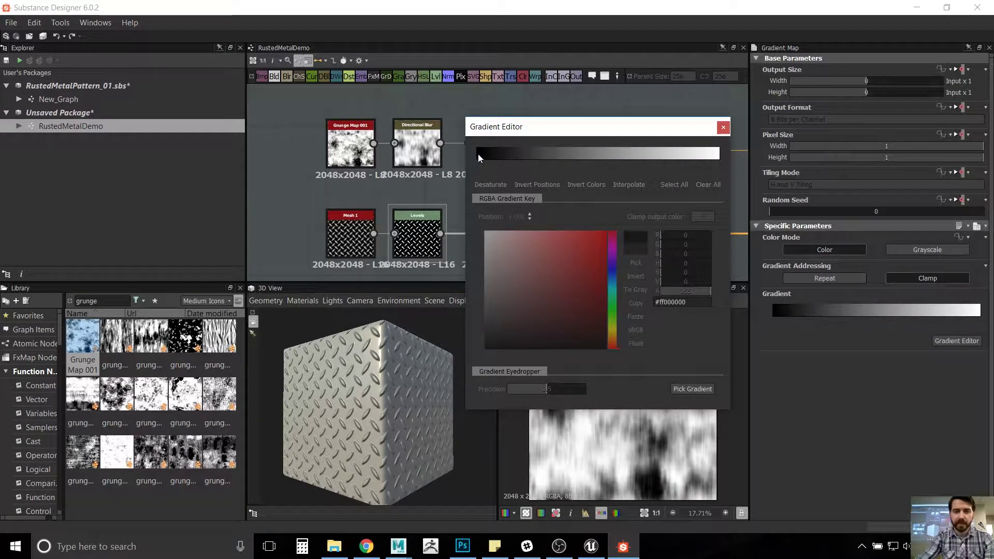
pyautogui.moveTo(510, 165); pyautogui.dragTo(476, 164)
pyautogui.click(576, 243)
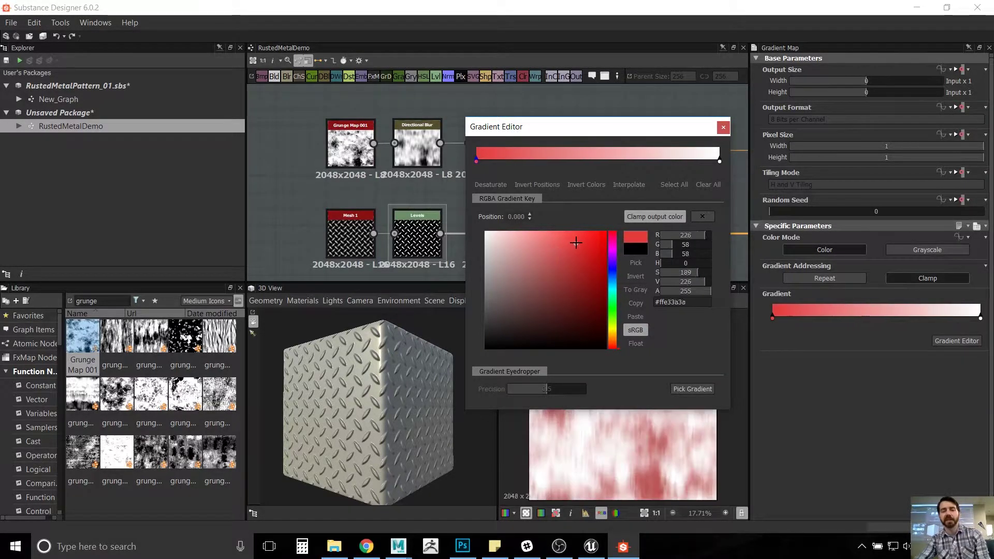
pyautogui.moveTo(576, 243)
pyautogui.mouseDown()
pyautogui.moveTo(566, 264)
pyautogui.moveTo(557, 242)
pyautogui.moveTo(568, 275)
pyautogui.moveTo(601, 265)
pyautogui.moveTo(579, 248)
pyautogui.mouseUp()
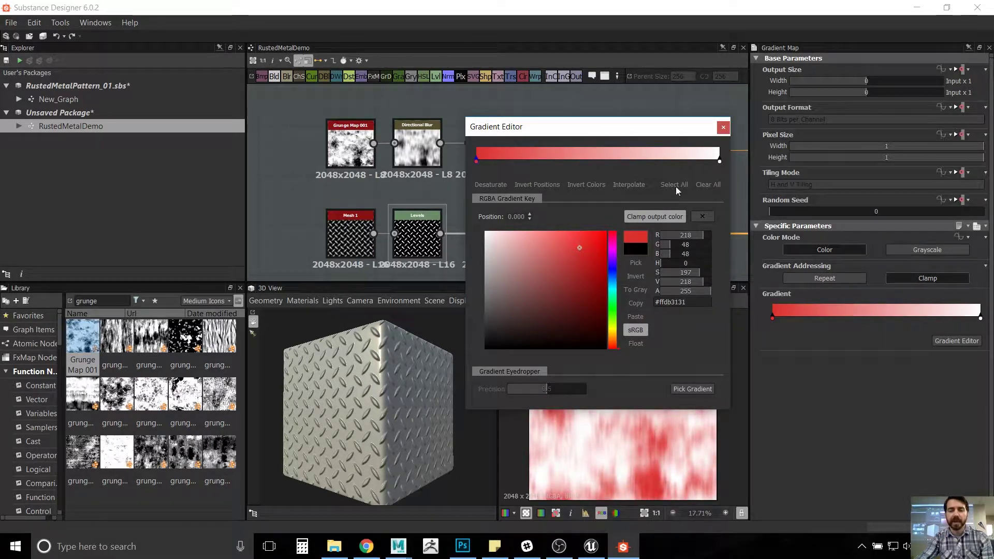
pyautogui.click(720, 162)
pyautogui.moveTo(570, 263); pyautogui.dragTo(563, 231)
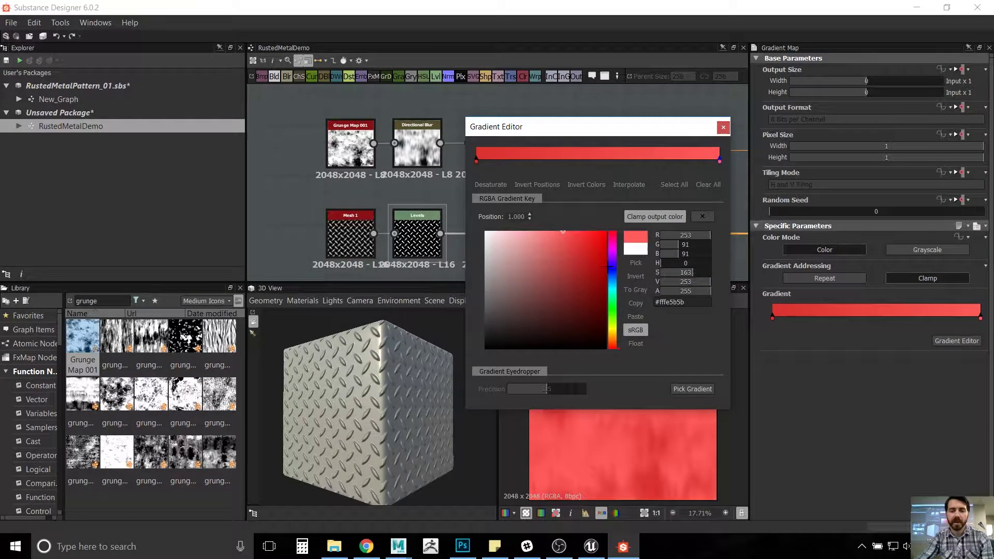
pyautogui.moveTo(615, 327); pyautogui.dragTo(616, 339)
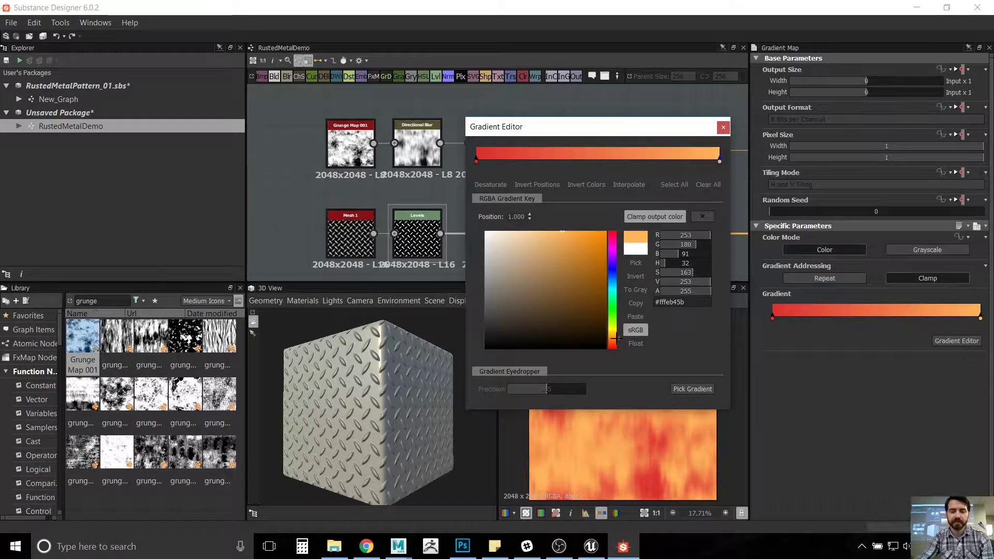
# Step: Recolour the gradient's start key to dark brown (#4a2510) and its end key to saturated orange (#ff7e00)
pyautogui.click(476, 163)
pyautogui.moveTo(579, 273)
pyautogui.mouseDown()
pyautogui.moveTo(586, 306)
pyautogui.moveTo(582, 250)
pyautogui.moveTo(581, 288)
pyautogui.mouseUp()
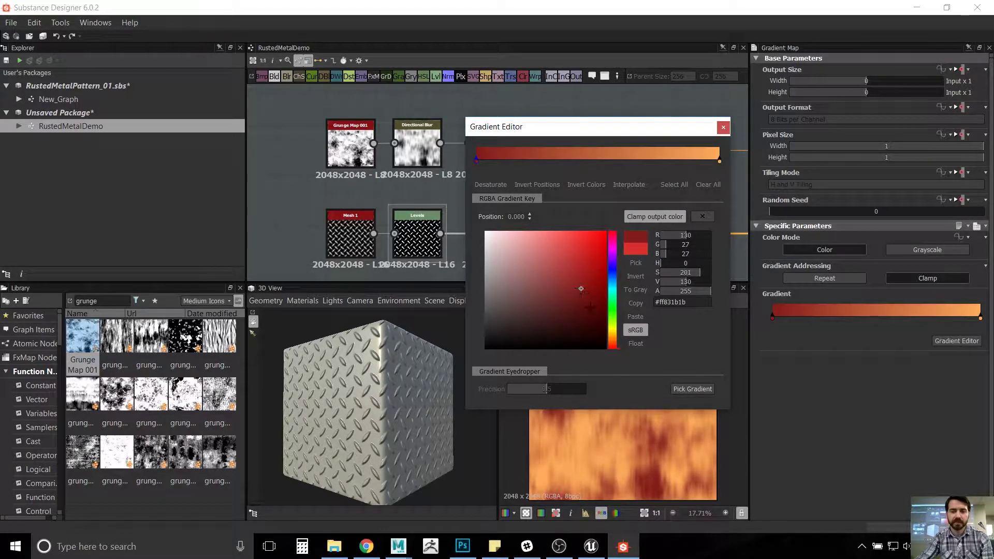
pyautogui.moveTo(612, 337); pyautogui.dragTo(612, 341)
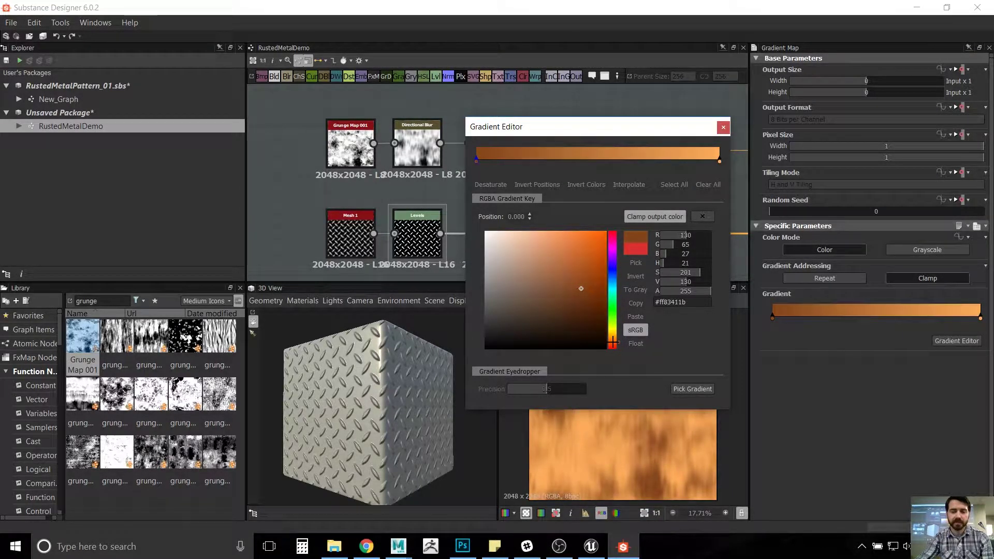
pyautogui.click(719, 162)
pyautogui.click(635, 263)
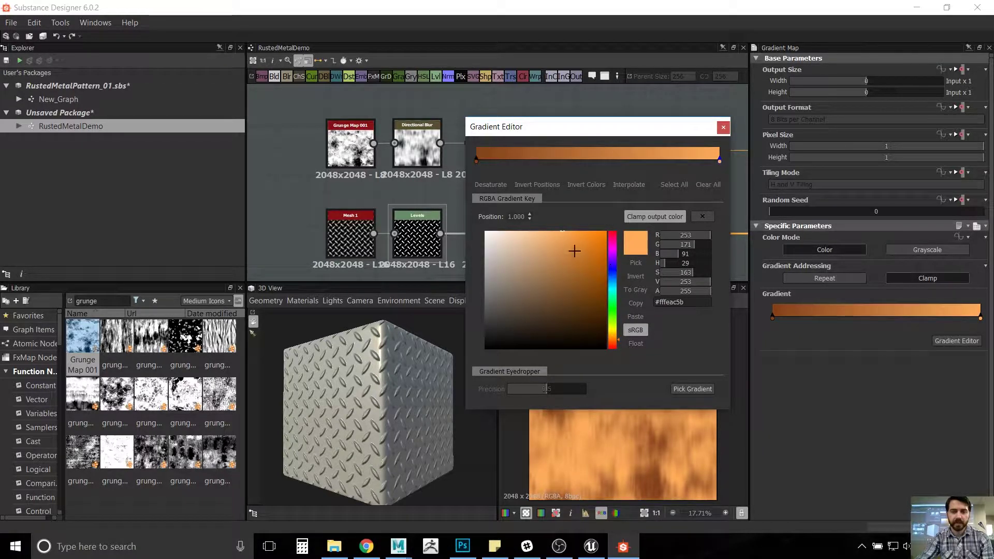
pyautogui.moveTo(548, 231); pyautogui.dragTo(607, 231)
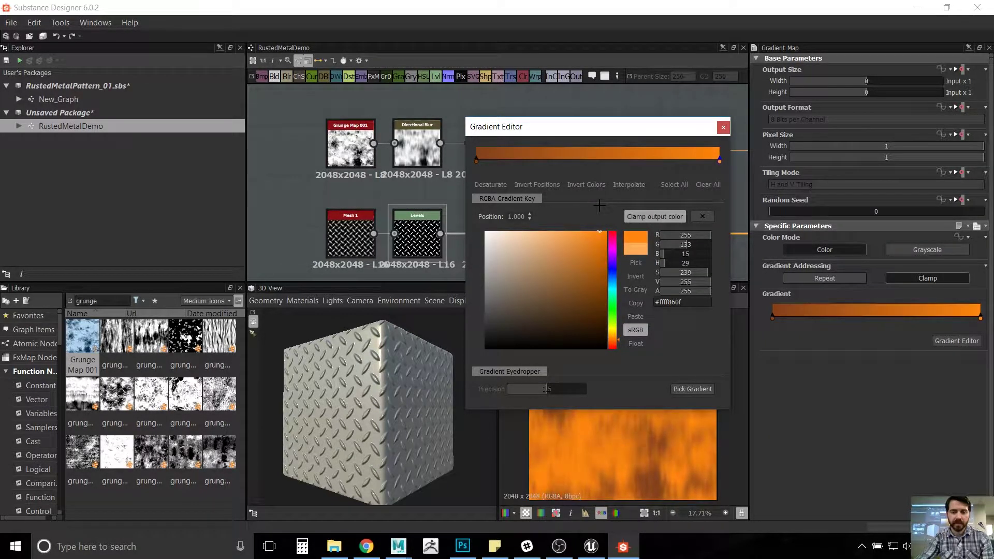
pyautogui.click(476, 162)
pyautogui.moveTo(570, 290); pyautogui.dragTo(580, 315)
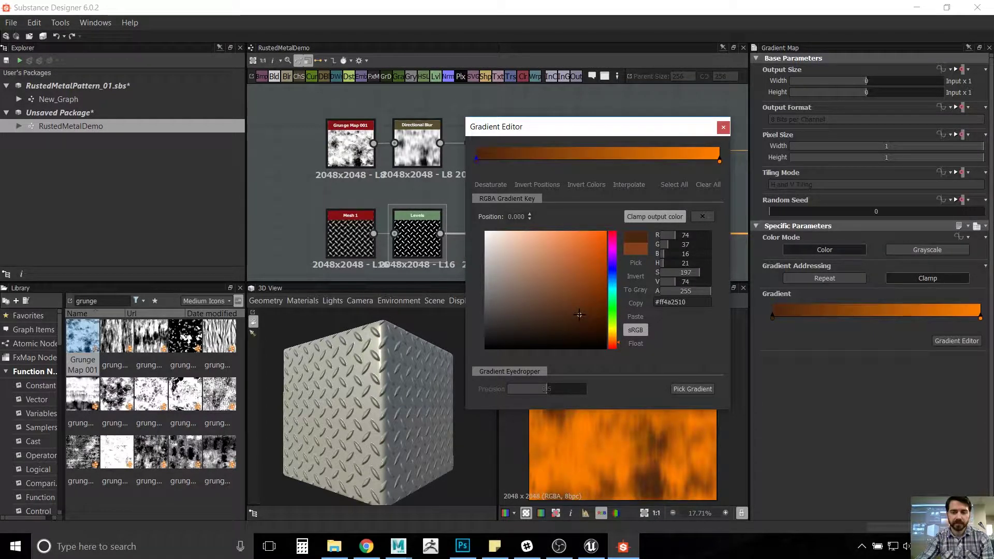
# Step: Try other positions for the brown and orange gradient keys, and return them to positions 0 and 1
pyautogui.moveTo(475, 162); pyautogui.dragTo(647, 159)
pyautogui.moveTo(720, 161); pyautogui.dragTo(456, 166)
pyautogui.moveTo(649, 159); pyautogui.dragTo(568, 160)
pyautogui.click(477, 163)
pyautogui.moveTo(477, 162); pyautogui.dragTo(720, 161)
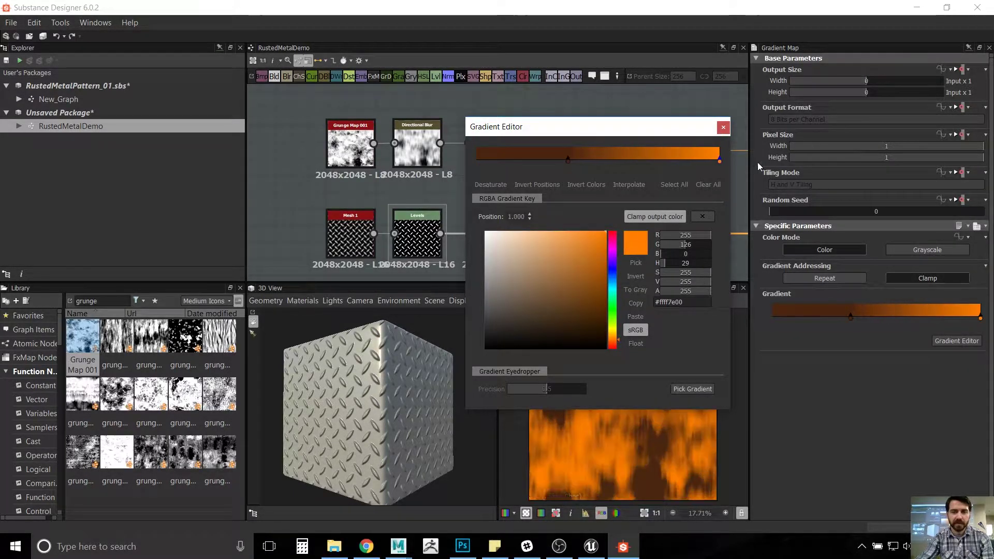
pyautogui.moveTo(568, 160); pyautogui.dragTo(392, 160)
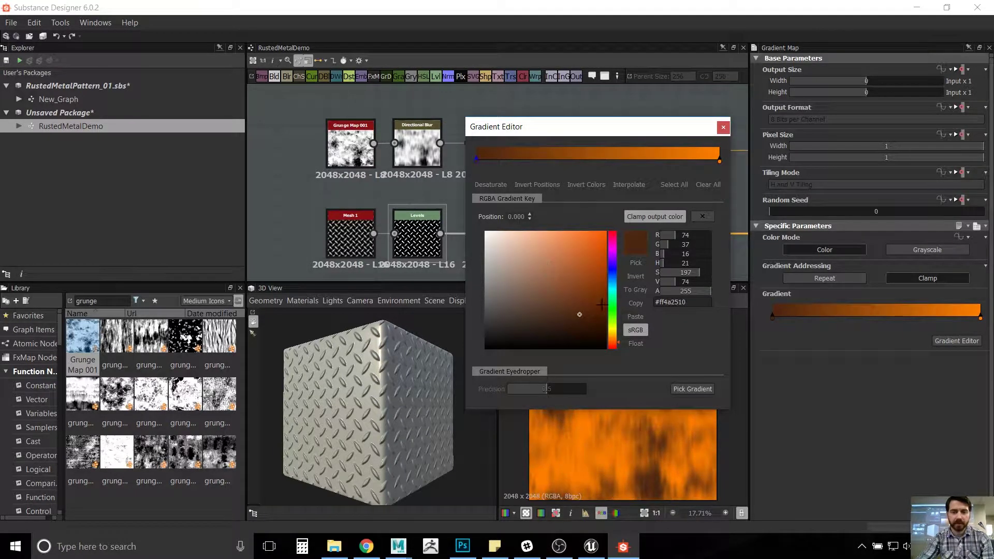
# Step: Change the gradient's start key to a more saturated orange-brown (#843700)
pyautogui.moveTo(580, 314)
pyautogui.mouseDown()
pyautogui.moveTo(616, 290)
pyautogui.moveTo(616, 303)
pyautogui.moveTo(624, 289)
pyautogui.mouseUp()
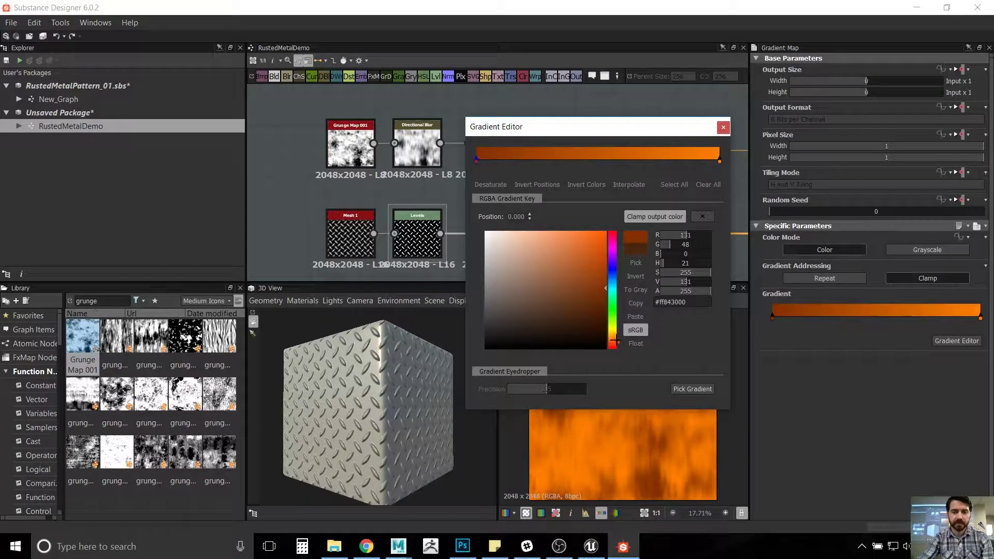
pyautogui.moveTo(616, 342); pyautogui.dragTo(618, 336)
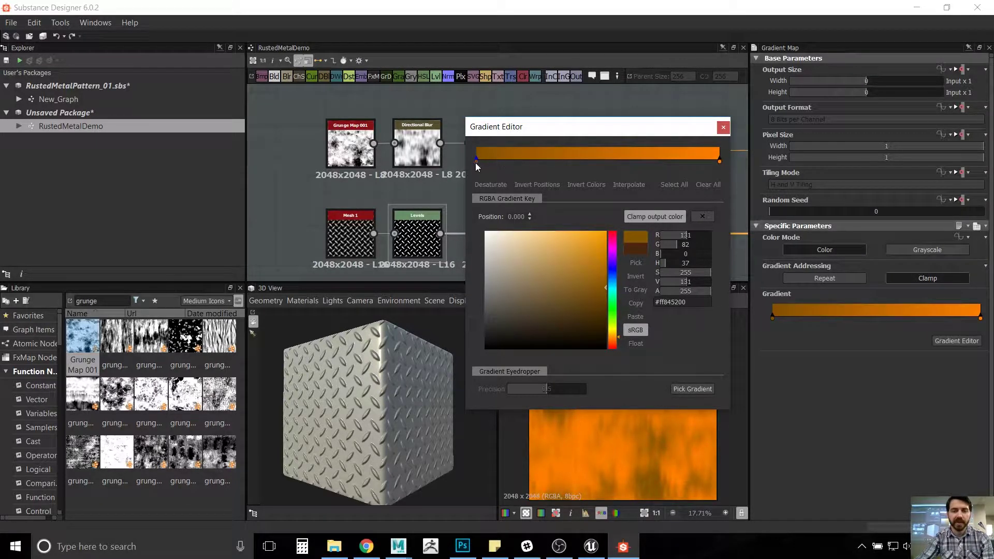
pyautogui.moveTo(617, 338); pyautogui.dragTo(615, 341)
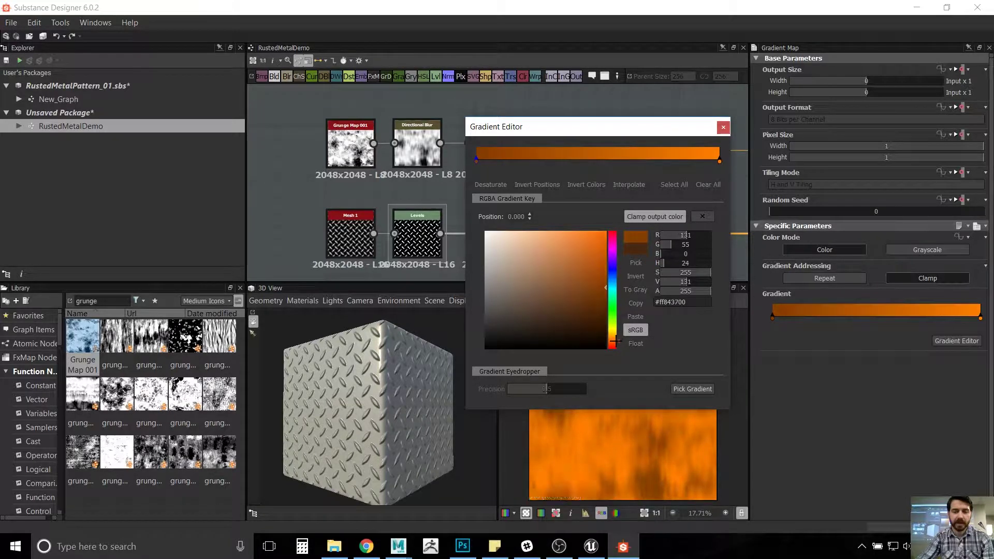
# Step: Darken the gradient's end key to a rusty orange (#ae5600), keeping the nodes and preview in sight
pyautogui.moveTo(620, 133); pyautogui.dragTo(390, 207)
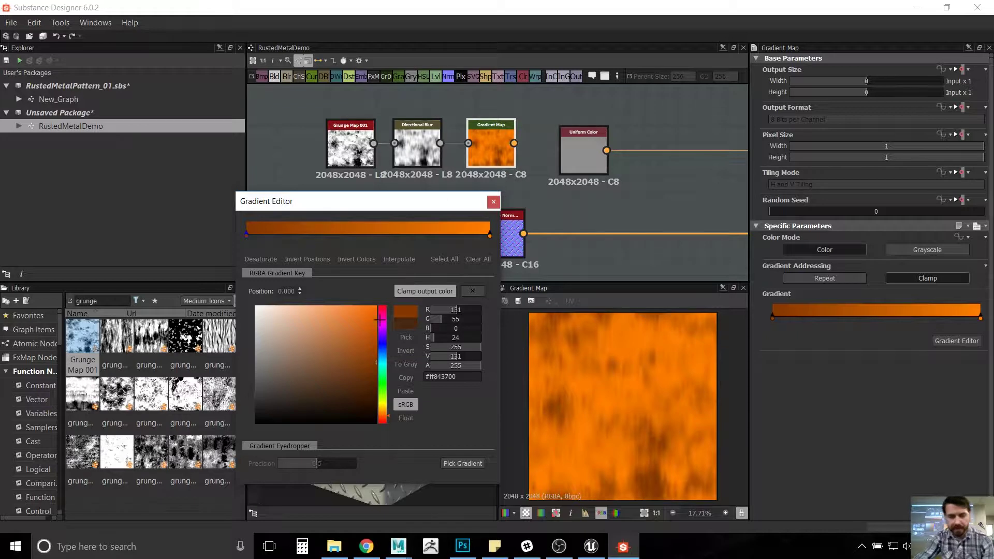
pyautogui.click(490, 236)
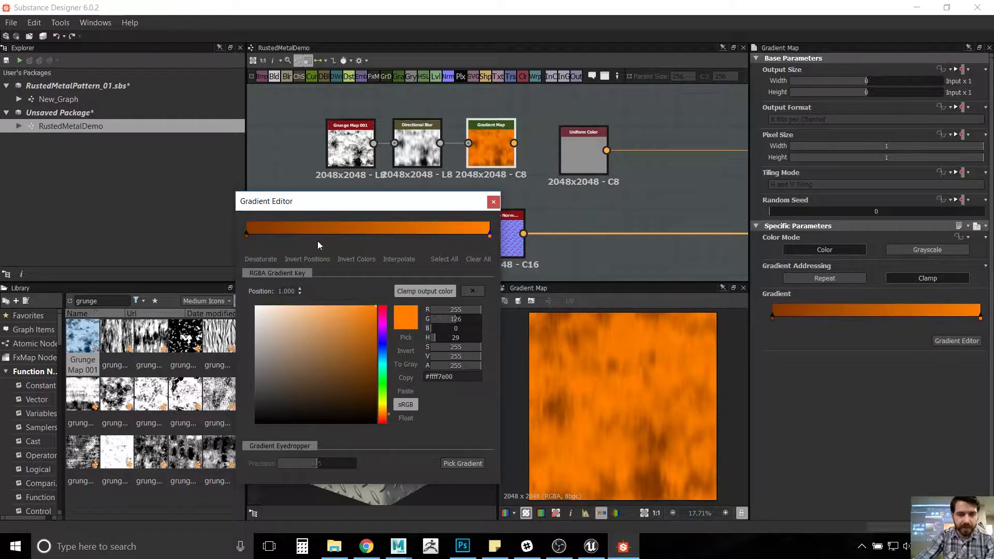
pyautogui.moveTo(350, 323); pyautogui.dragTo(385, 272)
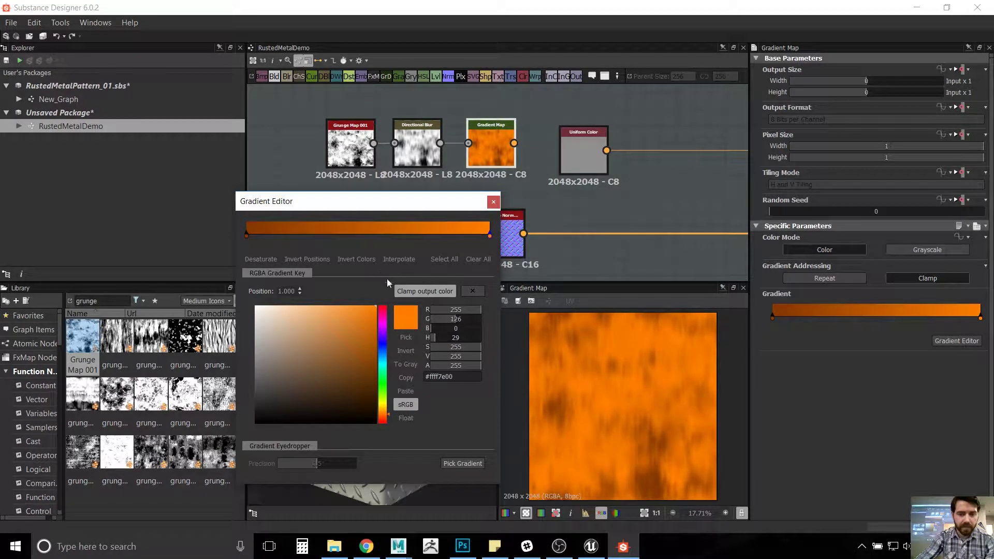
pyautogui.moveTo(386, 415); pyautogui.dragTo(389, 414)
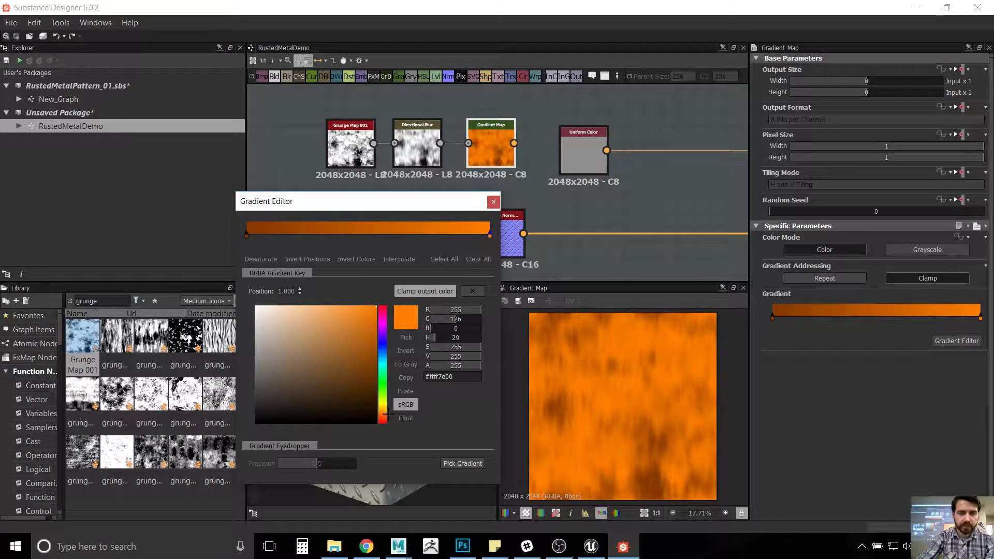
pyautogui.moveTo(429, 211); pyautogui.dragTo(357, 144)
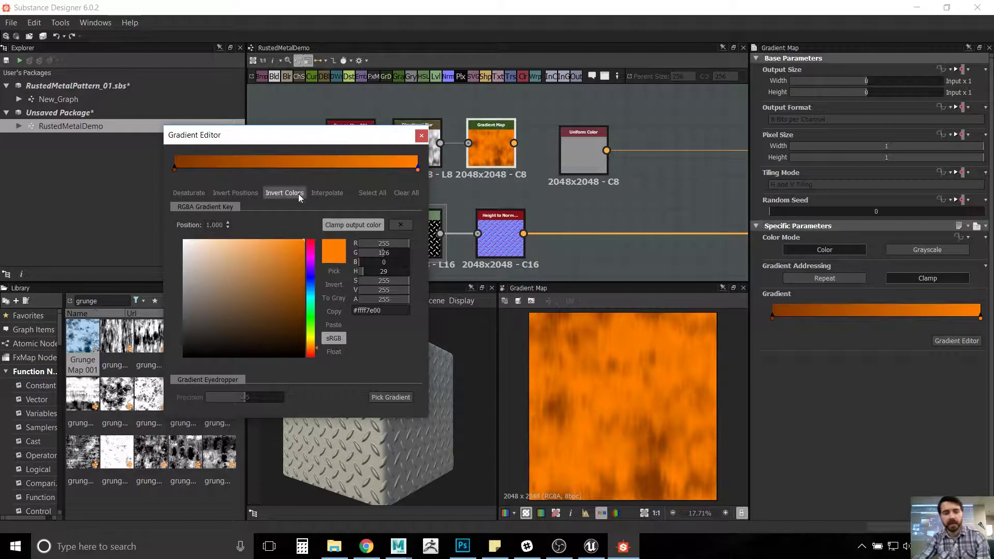
pyautogui.moveTo(291, 248)
pyautogui.mouseDown()
pyautogui.moveTo(295, 234)
pyautogui.moveTo(321, 276)
pyautogui.mouseUp()
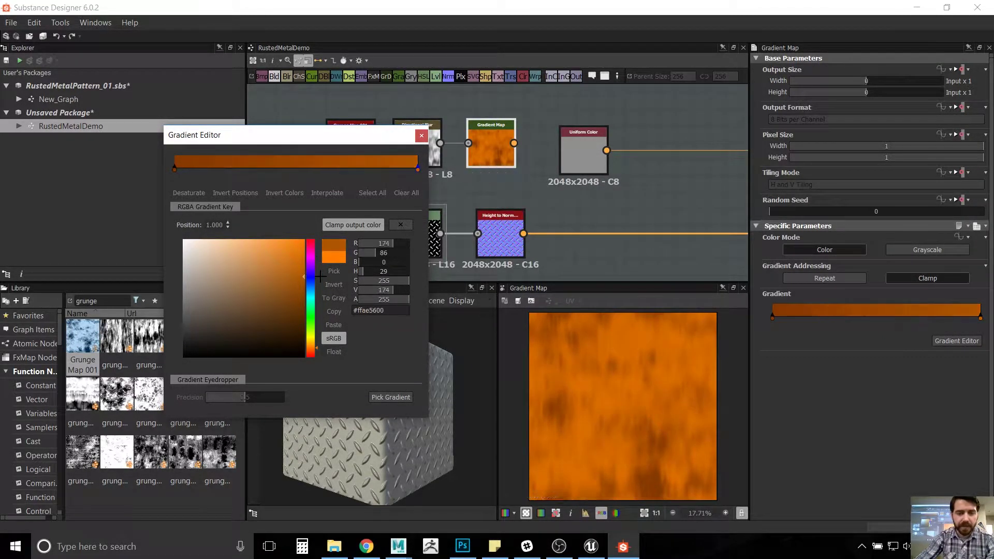
# Step: Darken the gradient's start key to a deep brown (#562400) and close the Gradient Editor
pyautogui.click(174, 168)
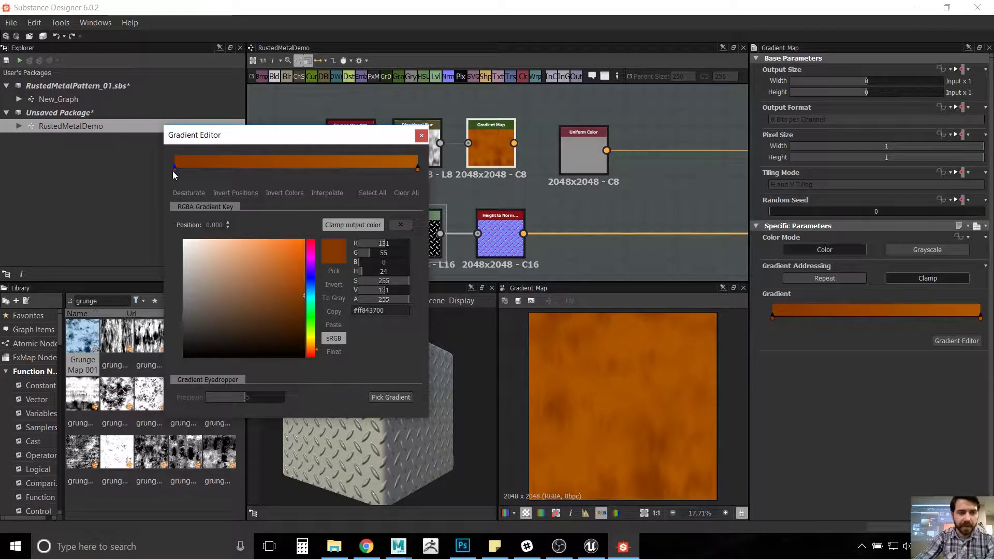
pyautogui.click(306, 322)
pyautogui.moveTo(306, 322)
pyautogui.mouseDown()
pyautogui.moveTo(319, 318)
pyautogui.moveTo(290, 324)
pyautogui.moveTo(316, 316)
pyautogui.mouseUp()
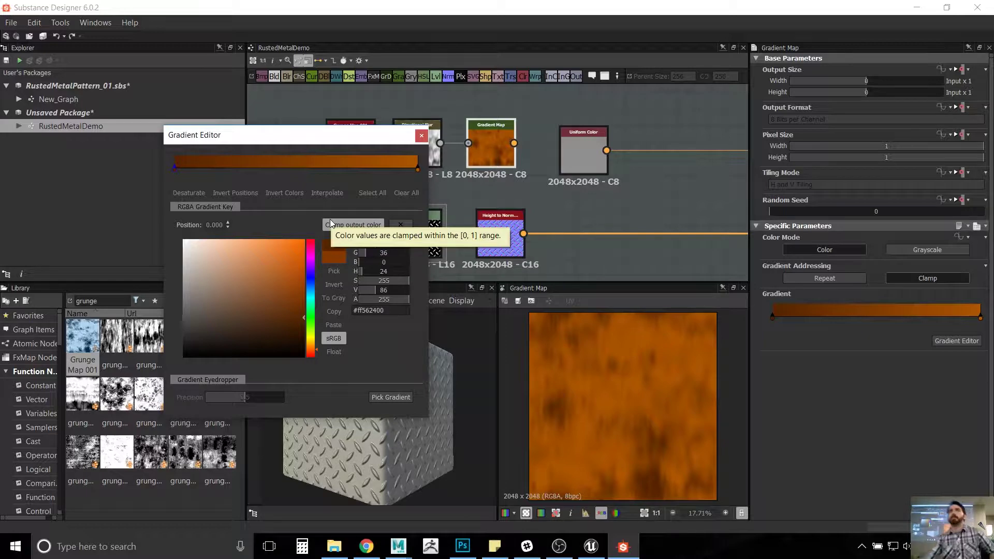
pyautogui.moveTo(252, 136); pyautogui.dragTo(314, 214)
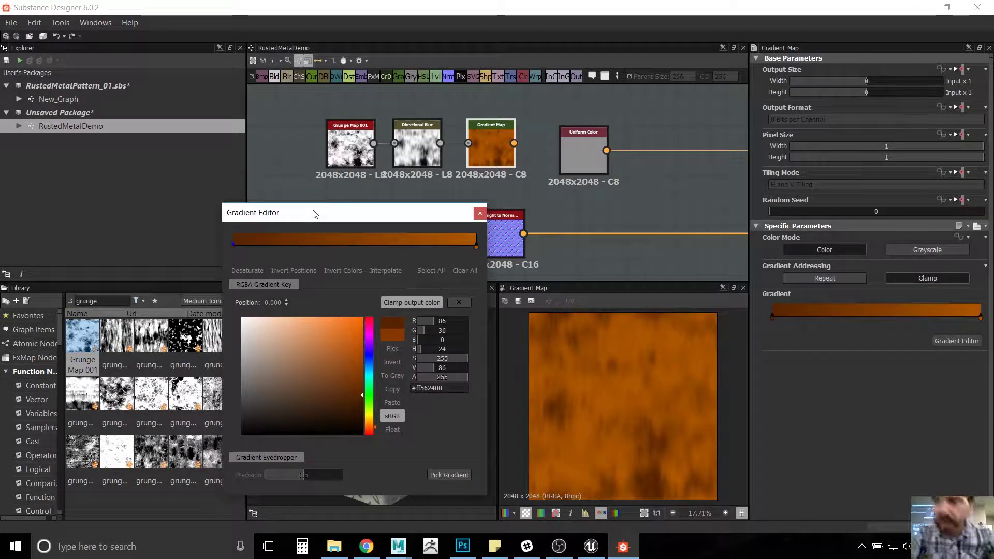
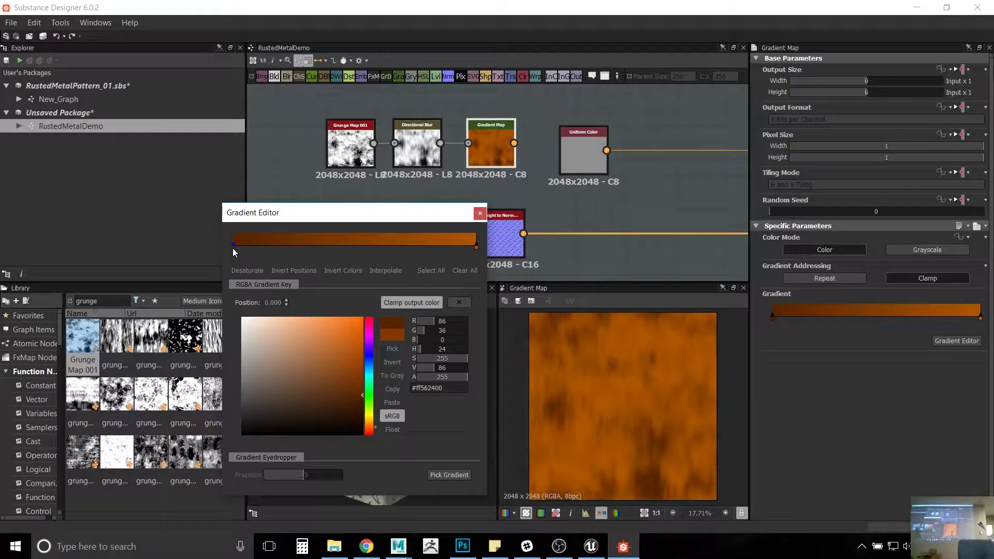
pyautogui.click(480, 213)
# Step: Reposition the Uniform Color node directly above the Gradient Map node
pyautogui.scroll(-1, 540, 181)
pyautogui.moveTo(584, 151); pyautogui.dragTo(504, 102)
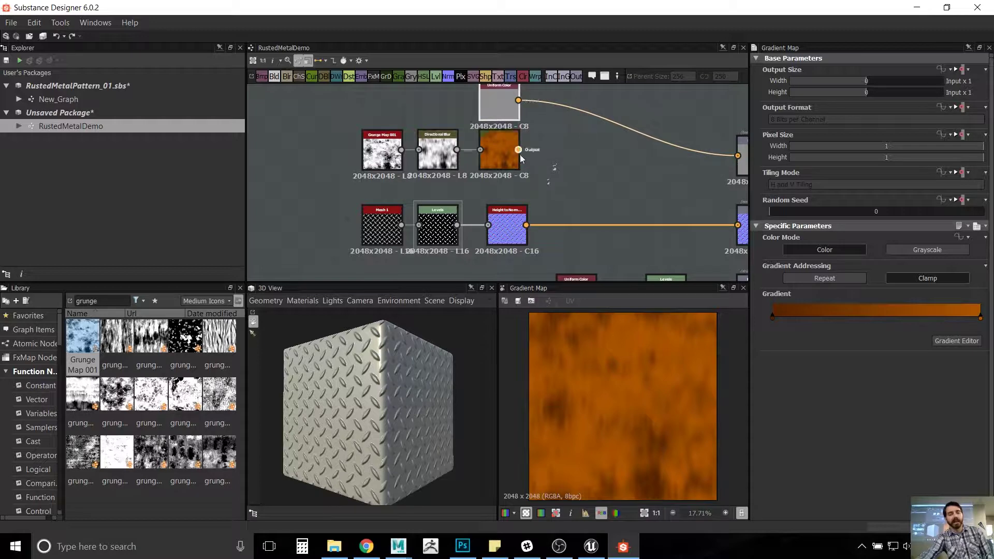
# Step: Try the Gradient Map as the Base Color input, inspect the cube, and reconnect Uniform Color to Base Color
pyautogui.moveTo(704, 158); pyautogui.dragTo(737, 157)
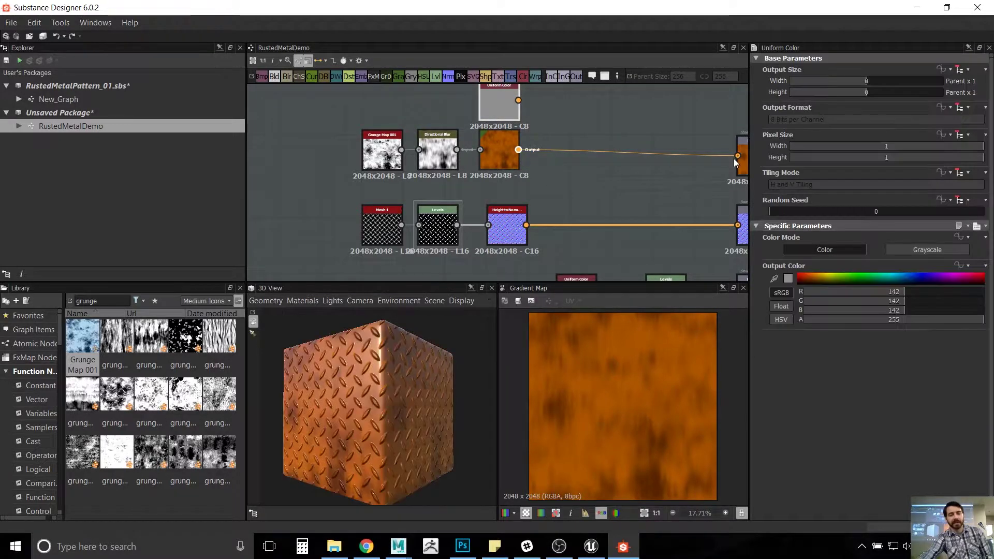
pyautogui.moveTo(439, 344)
pyautogui.mouseDown()
pyautogui.moveTo(376, 364)
pyautogui.moveTo(409, 387)
pyautogui.moveTo(442, 347)
pyautogui.moveTo(461, 348)
pyautogui.moveTo(432, 350)
pyautogui.mouseUp()
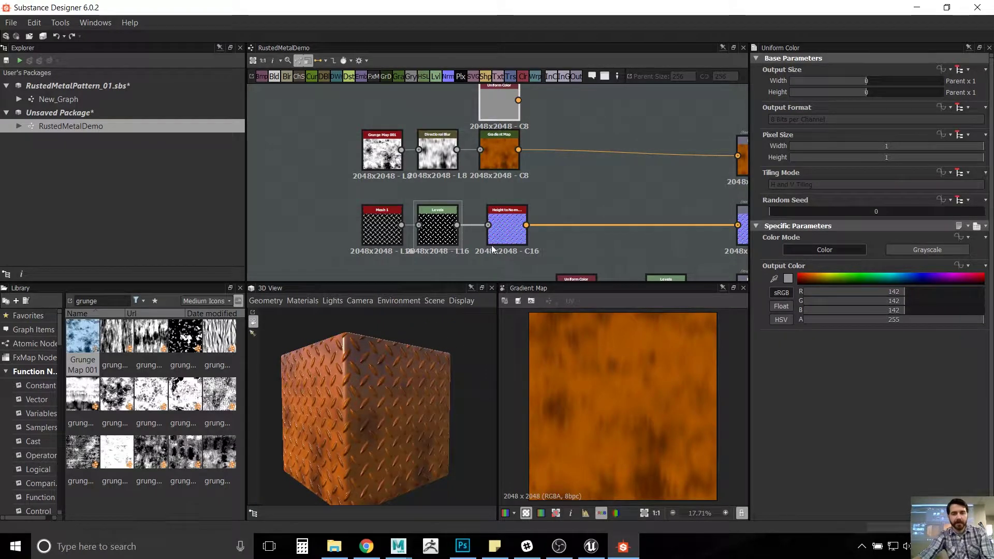
pyautogui.moveTo(519, 100); pyautogui.dragTo(738, 155)
pyautogui.moveTo(559, 155); pyautogui.dragTo(512, 178, button='middle')
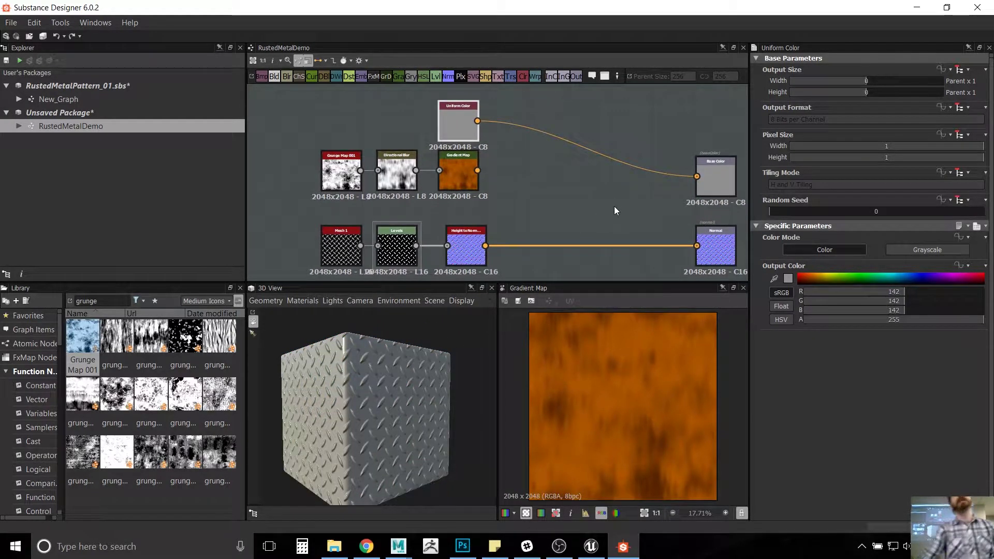
# Step: Add a Blend node before Base Color, feeding Uniform Color into its Foreground and the Gradient Map into its Background
pyautogui.moveTo(591, 209); pyautogui.dragTo(520, 210, button='middle')
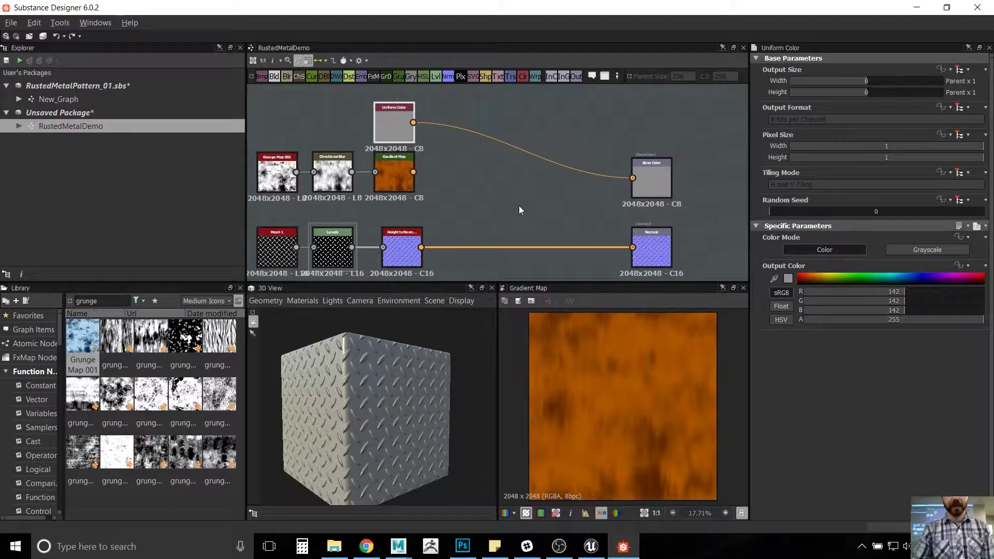
pyautogui.rightClick(465, 166)
pyautogui.moveTo(513, 172)
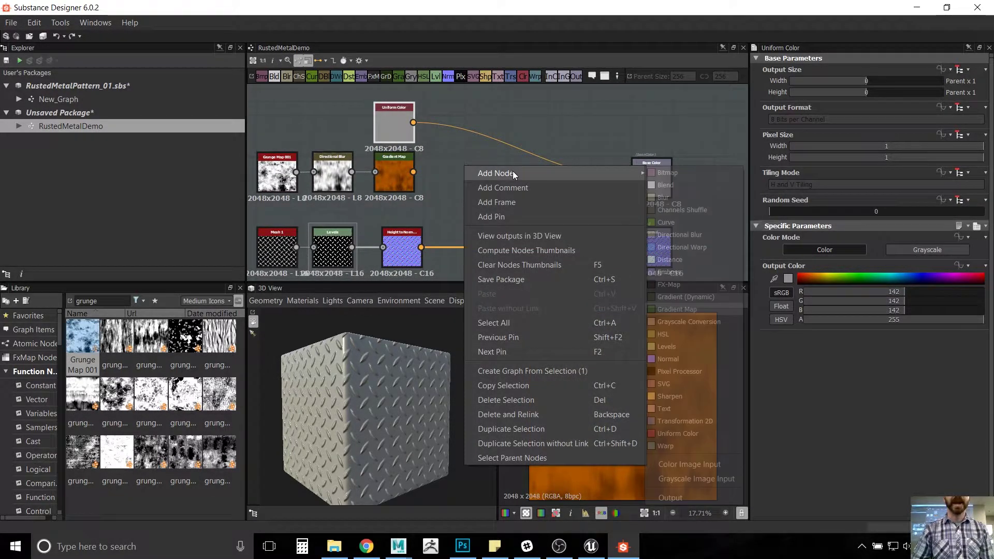
pyautogui.click(682, 185)
pyautogui.moveTo(458, 179); pyautogui.dragTo(505, 178)
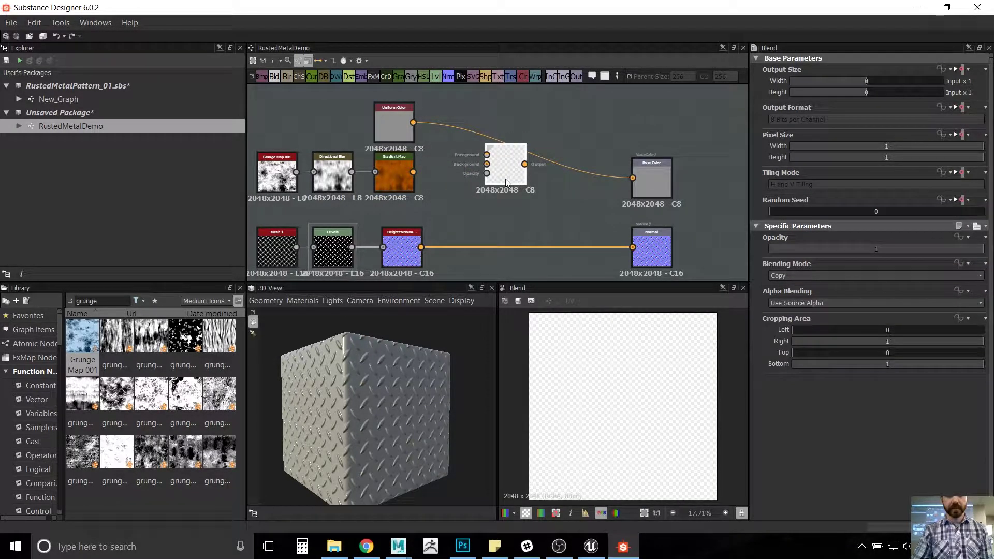
pyautogui.scroll(2, 492, 204)
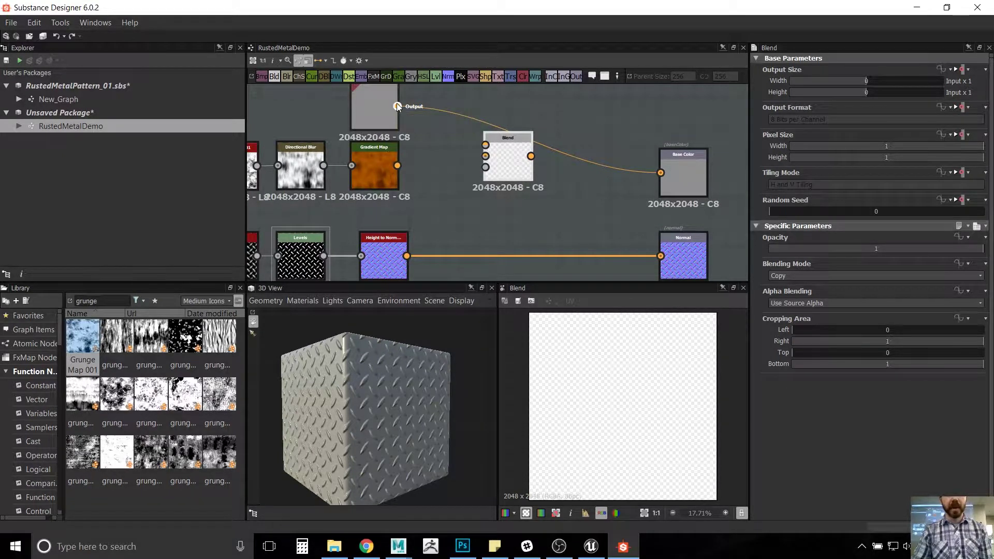
pyautogui.moveTo(451, 126); pyautogui.dragTo(493, 149)
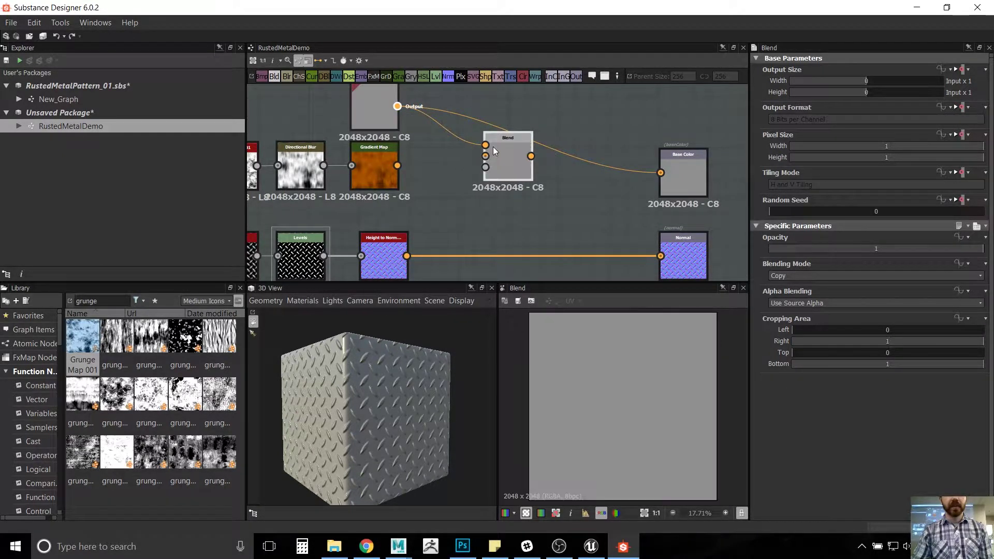
pyautogui.moveTo(397, 166); pyautogui.dragTo(416, 164)
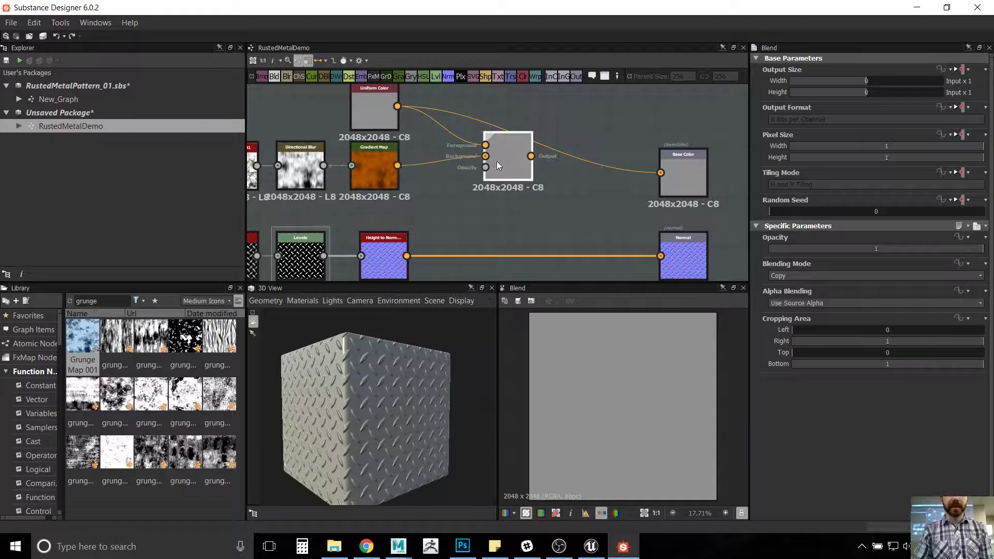
# Step: Replace the direct link from Uniform Color to Base Color with the Blend node's output
pyautogui.moveTo(514, 167); pyautogui.dragTo(516, 184)
pyautogui.click(605, 166)
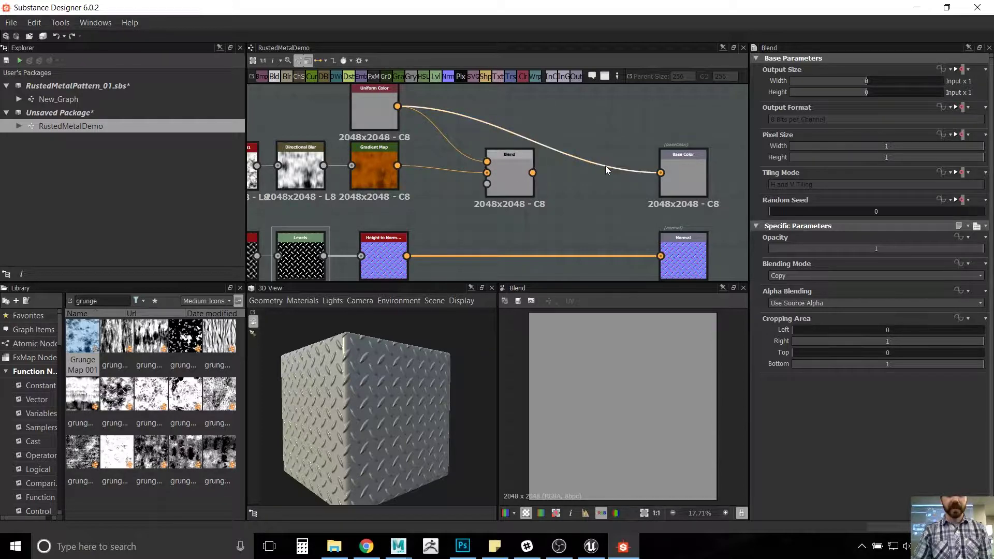
pyautogui.press('Delete')
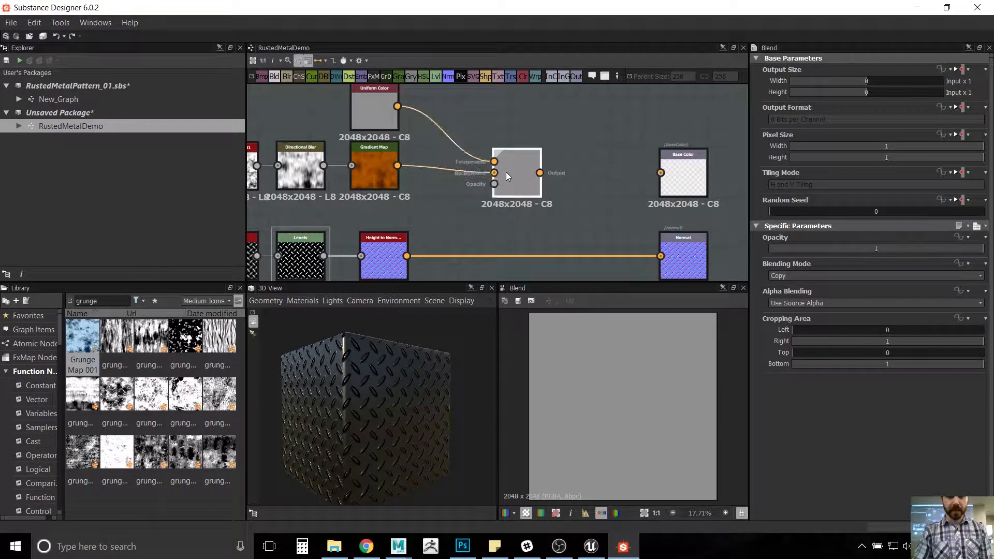
pyautogui.moveTo(505, 172); pyautogui.dragTo(661, 173)
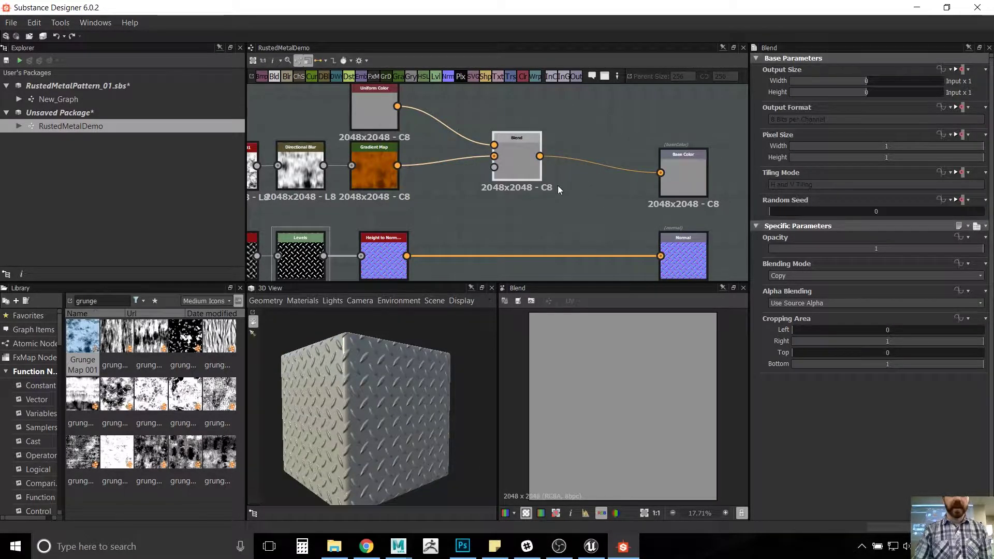
pyautogui.moveTo(529, 164)
pyautogui.mouseDown()
pyautogui.moveTo(535, 138)
pyautogui.moveTo(537, 157)
pyautogui.moveTo(521, 162)
pyautogui.mouseUp()
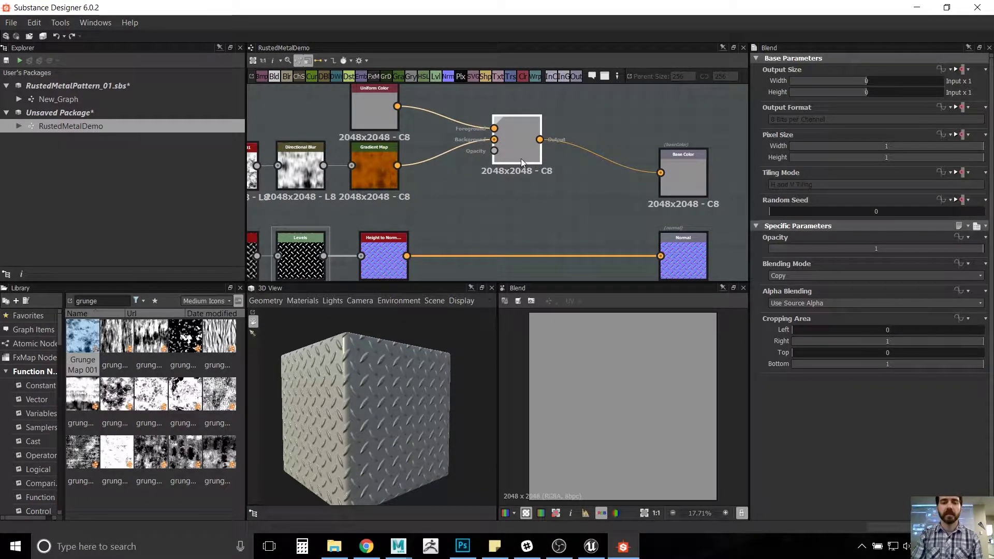
# Step: Undo the Blend node and its connections, returning to the direct Uniform Color link into Base Color
pyautogui.hotkey('ctrl', 'z')
pyautogui.hotkey('ctrl', 'z')
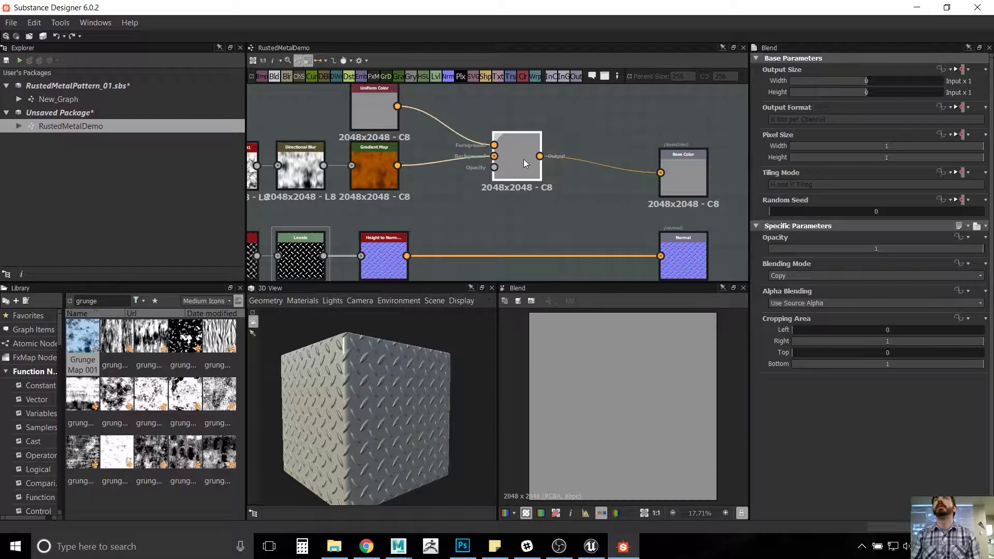
pyautogui.hotkey('ctrl', 'z')
pyautogui.hotkey('ctrl', 'z')
pyautogui.hotkey('ctrl', 'z')
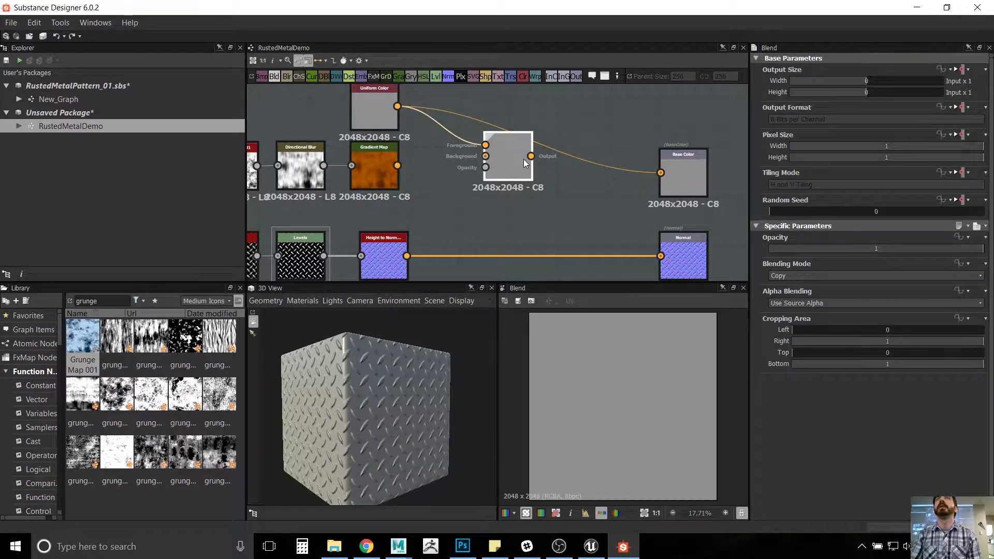
pyautogui.hotkey('ctrl', 'z')
pyautogui.hotkey('ctrl', 'z')
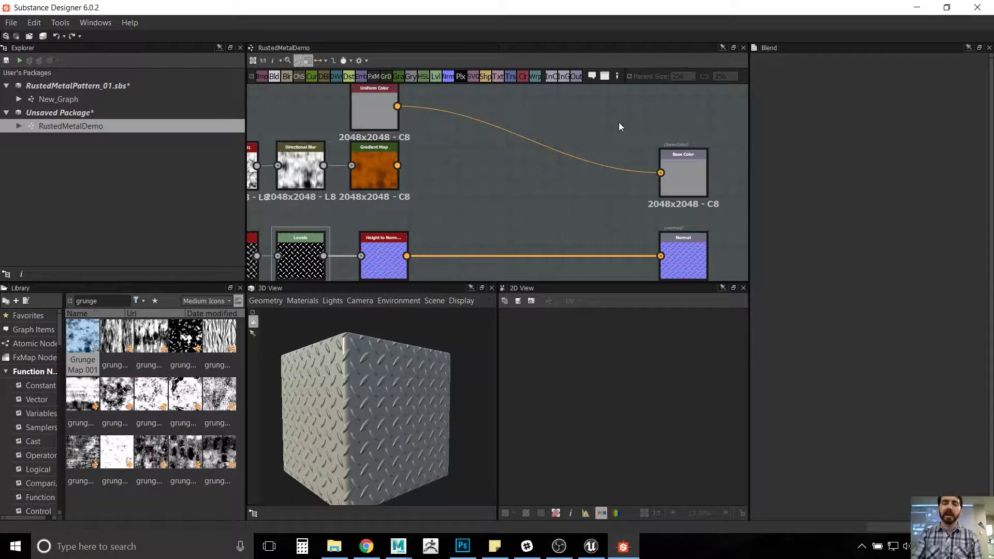
# Step: Delete the link between the Uniform Color node and the Base Color output
pyautogui.click(548, 139)
pyautogui.press('Delete')
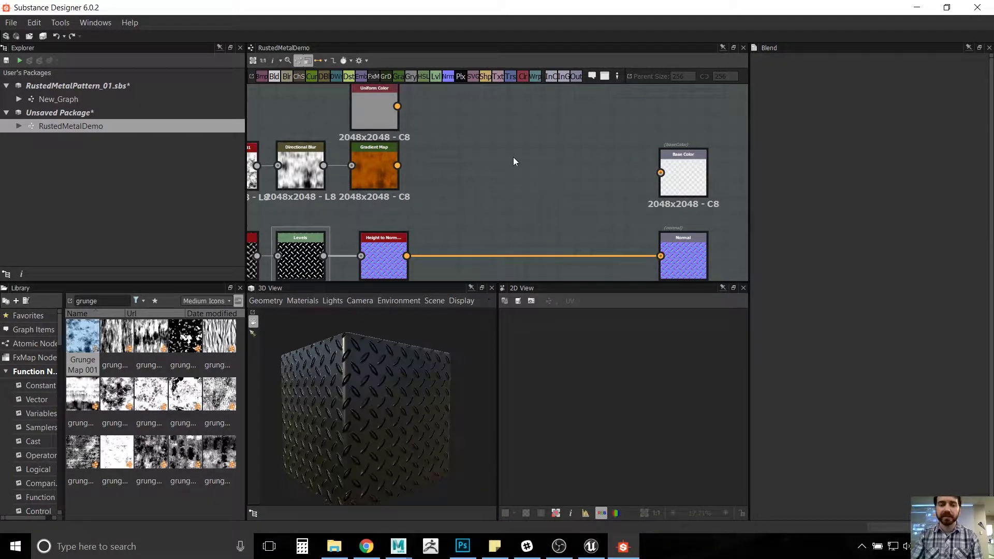
pyautogui.scroll(-1, 474, 161)
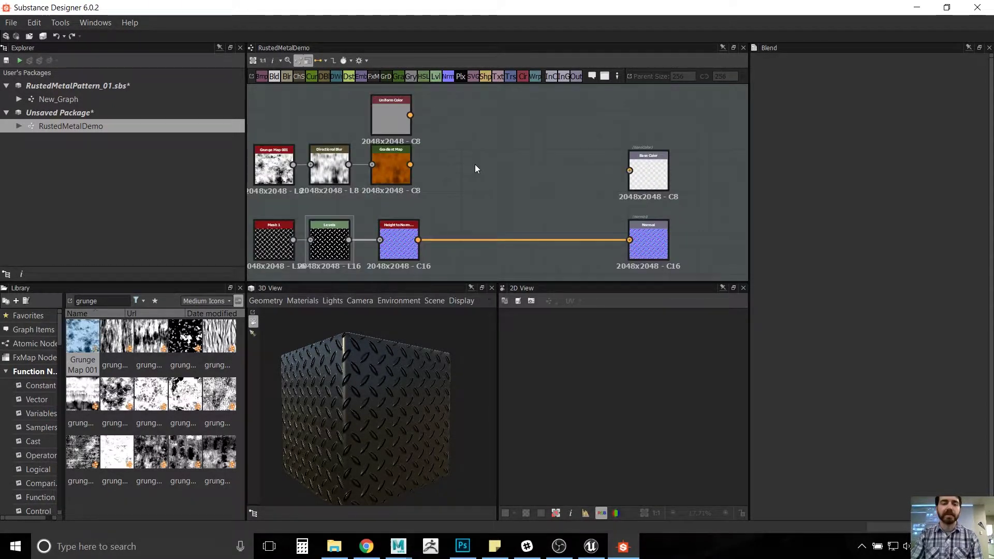
pyautogui.scroll(1, 474, 164)
pyautogui.scroll(-1, 507, 158)
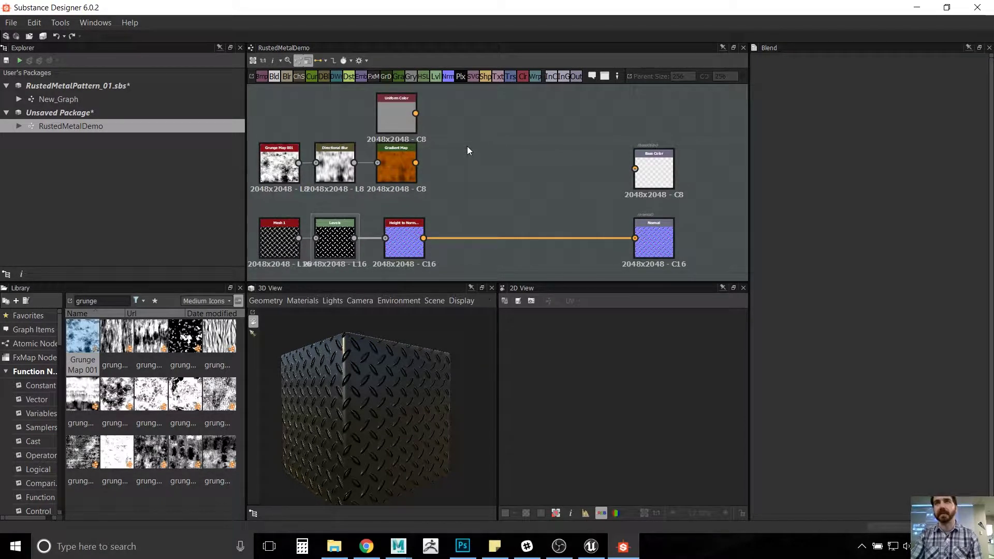
# Step: Add a Blend node between the Uniform Color and Gradient Map nodes and the Base Color output
pyautogui.rightClick(502, 148)
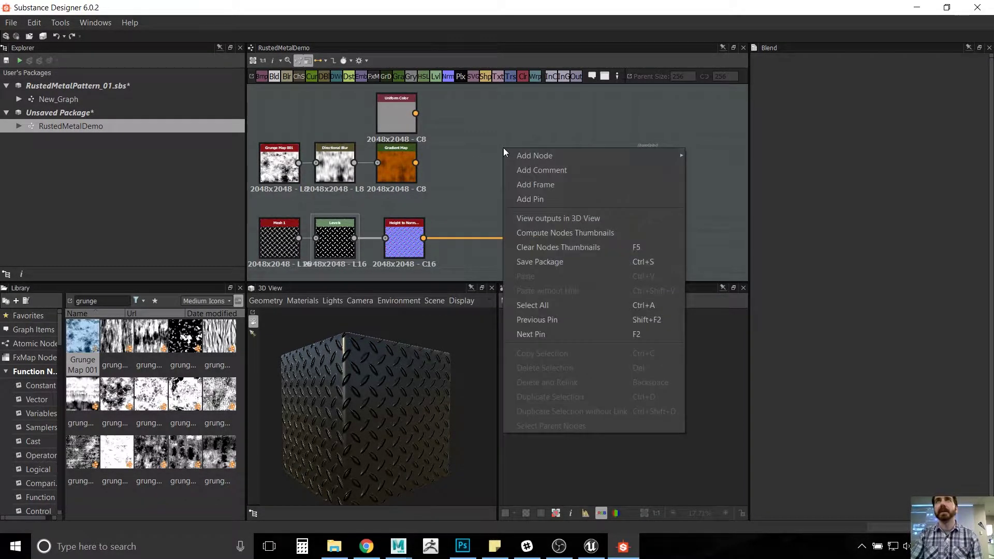
pyautogui.moveTo(539, 155)
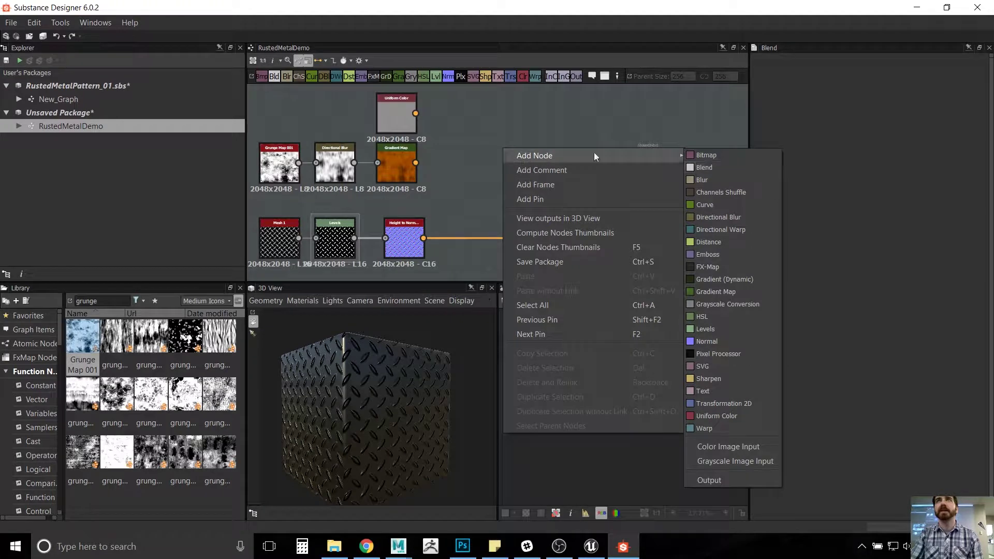
pyautogui.click(714, 166)
pyautogui.moveTo(509, 154); pyautogui.dragTo(520, 157)
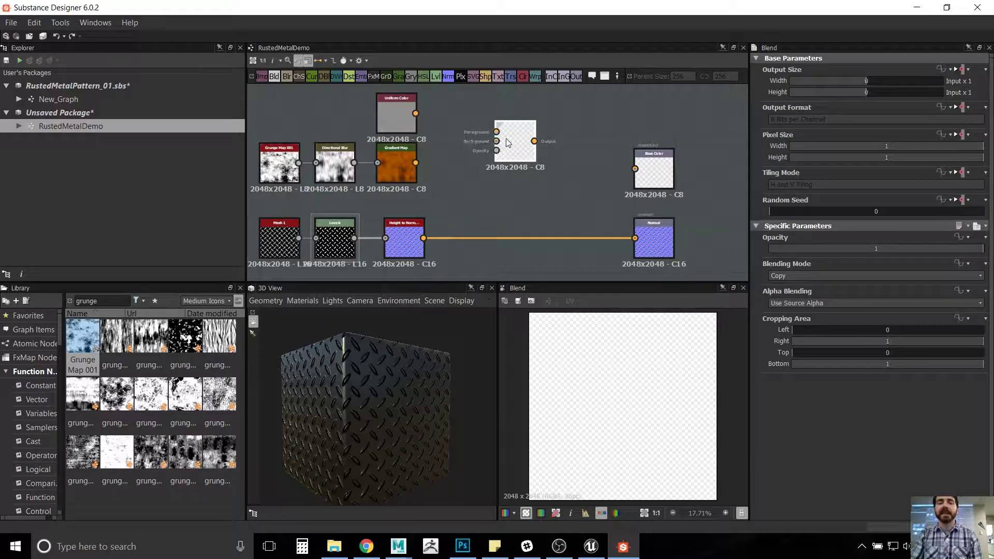
pyautogui.scroll(3, 500, 150)
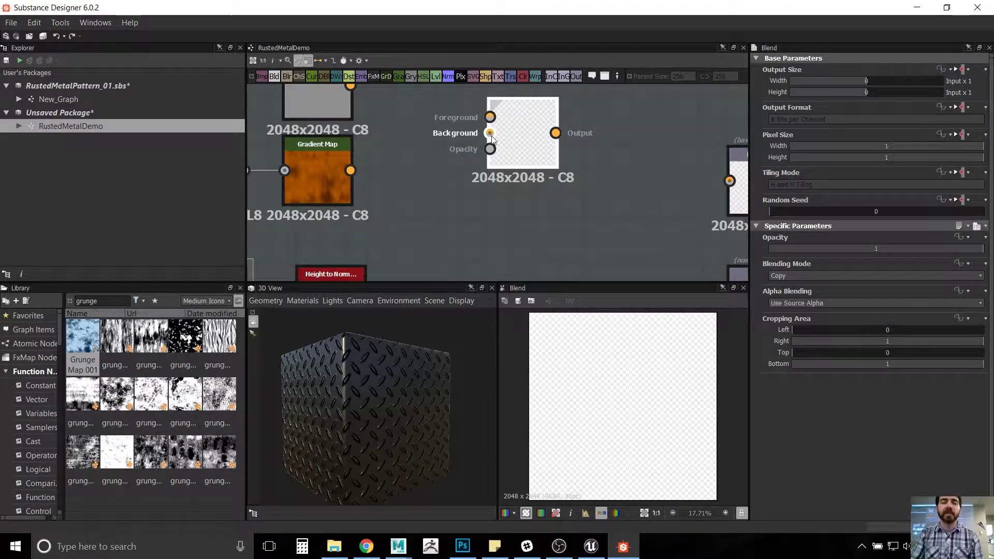
pyautogui.scroll(-3, 516, 153)
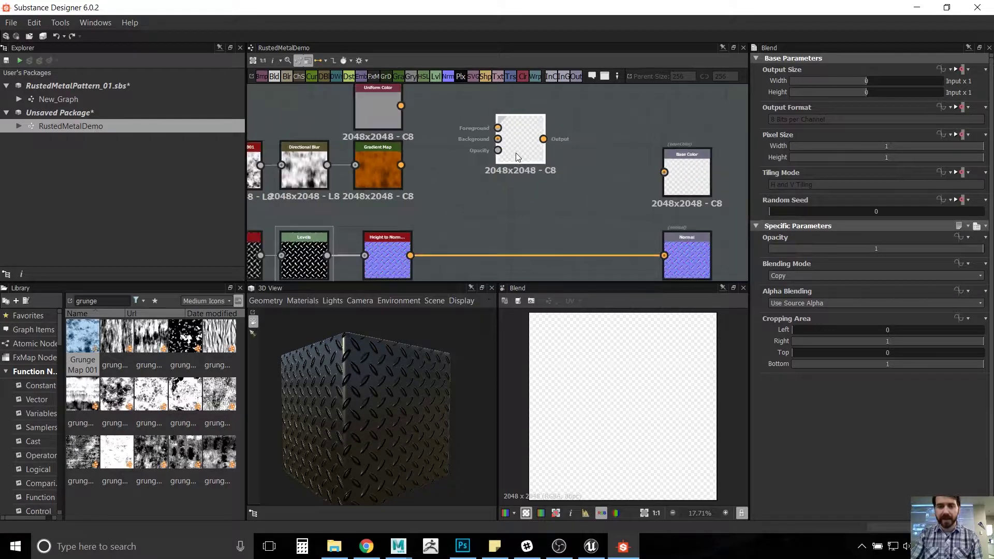
pyautogui.scroll(-1, 526, 189)
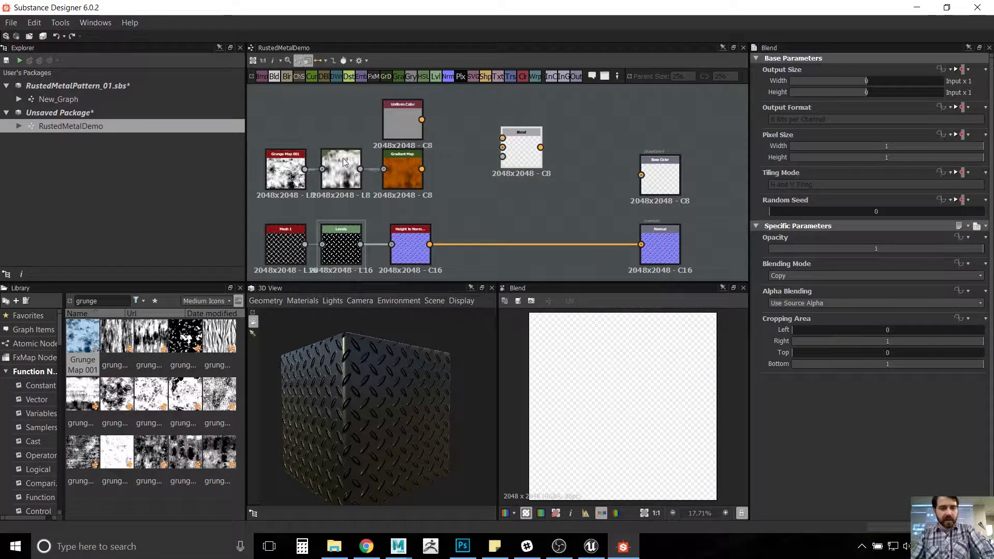
# Step: Wire Uniform Color, Gradient Map and Grunge Map 001 into the Blend's Foreground, Background and Opacity, and its output into Base Color
pyautogui.moveTo(422, 119); pyautogui.dragTo(503, 138)
pyautogui.moveTo(422, 170); pyautogui.dragTo(502, 148)
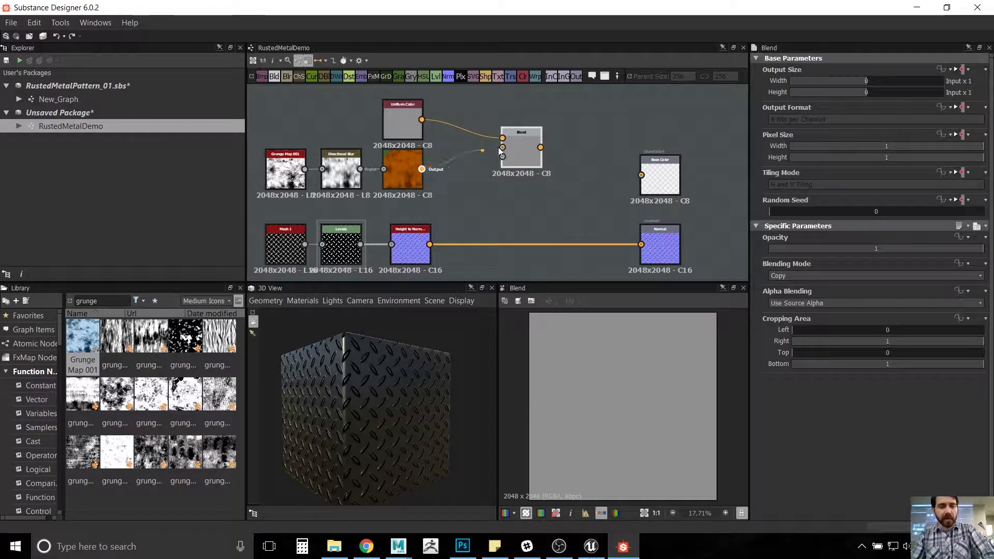
pyautogui.moveTo(305, 170); pyautogui.dragTo(642, 175)
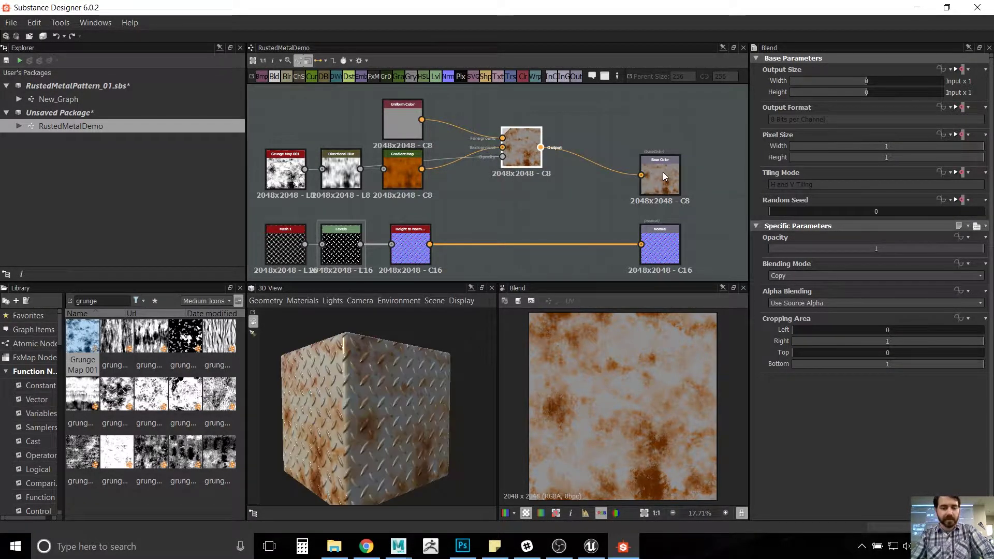
# Step: Undo all connections to and from the Blend node, keeping the node itself
pyautogui.hotkey('ctrl', 'z')
pyautogui.hotkey('ctrl', 'z')
pyautogui.hotkey('ctrl', 'z')
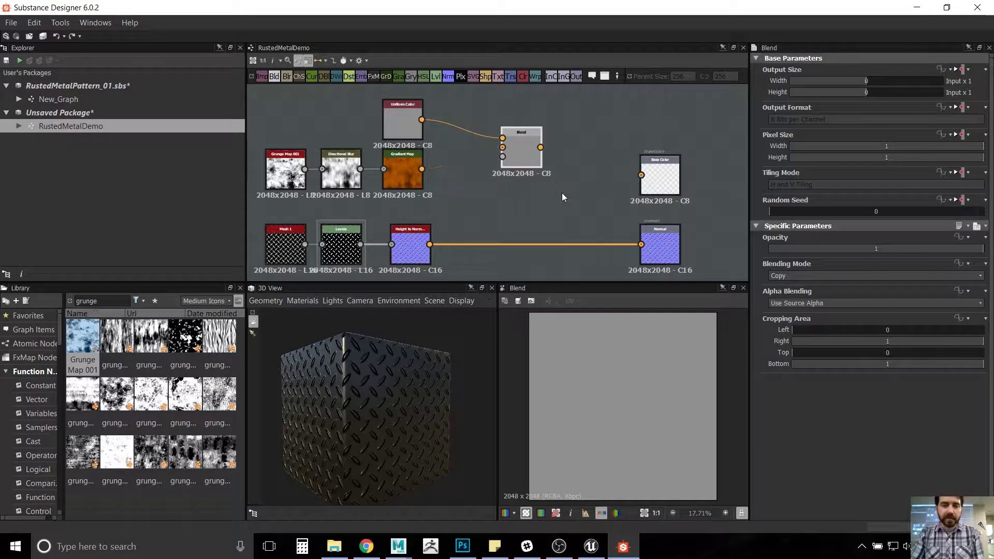
pyautogui.hotkey('ctrl', 'z')
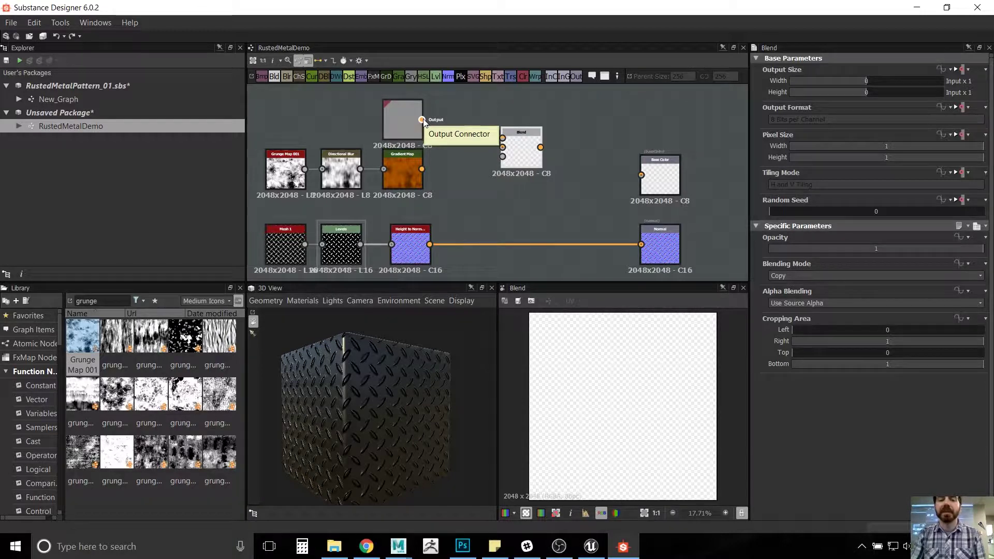
# Step: Connect Uniform Color, Gradient Map and Grunge Map 001 to the Blend node's Foreground, Background and Opacity inputs
pyautogui.moveTo(422, 120); pyautogui.dragTo(502, 138)
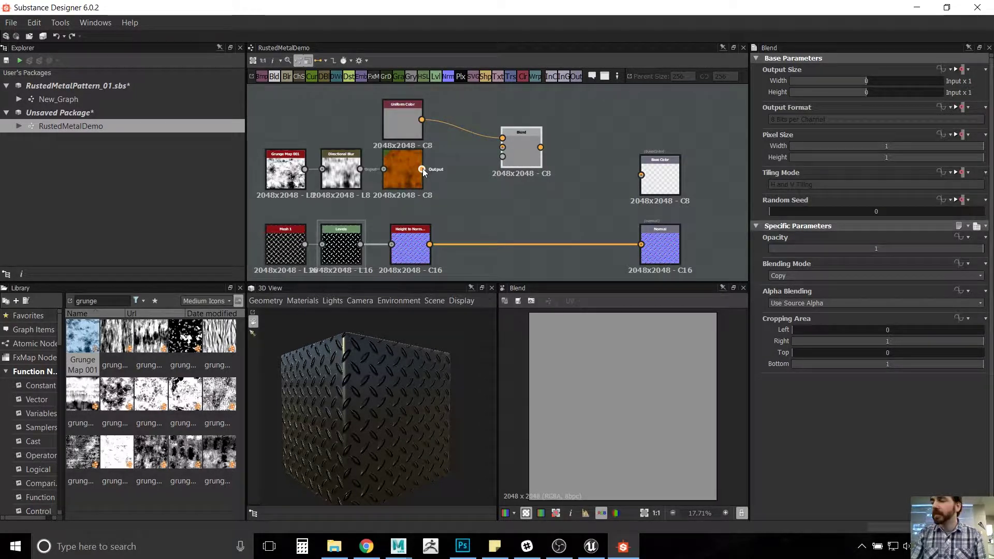
pyautogui.moveTo(423, 169); pyautogui.dragTo(502, 148)
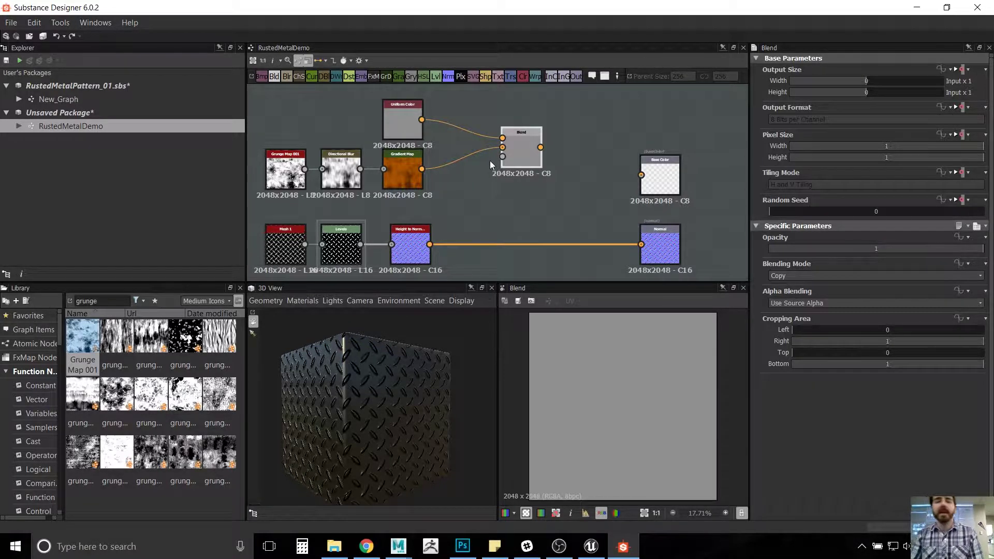
pyautogui.click(304, 165)
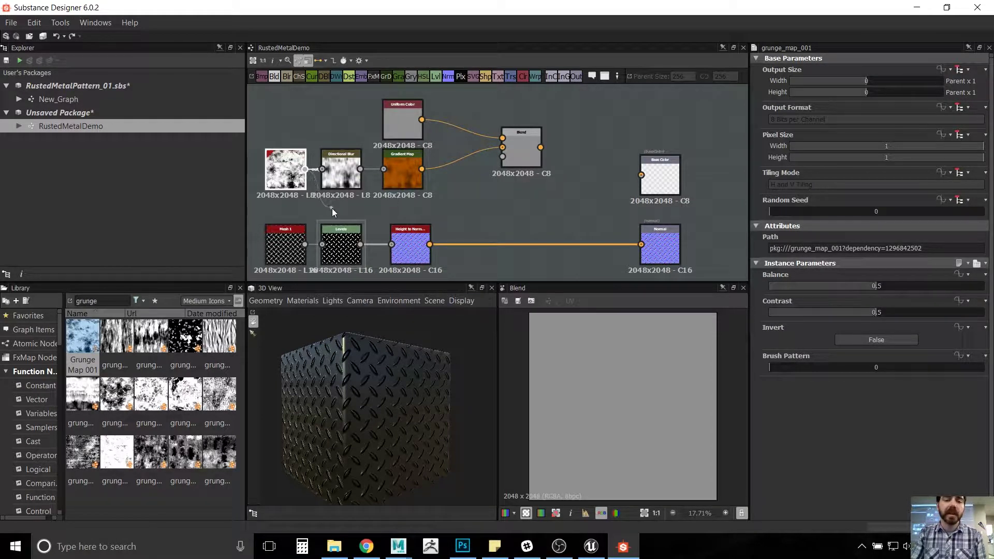
pyautogui.moveTo(398, 214); pyautogui.dragTo(499, 158)
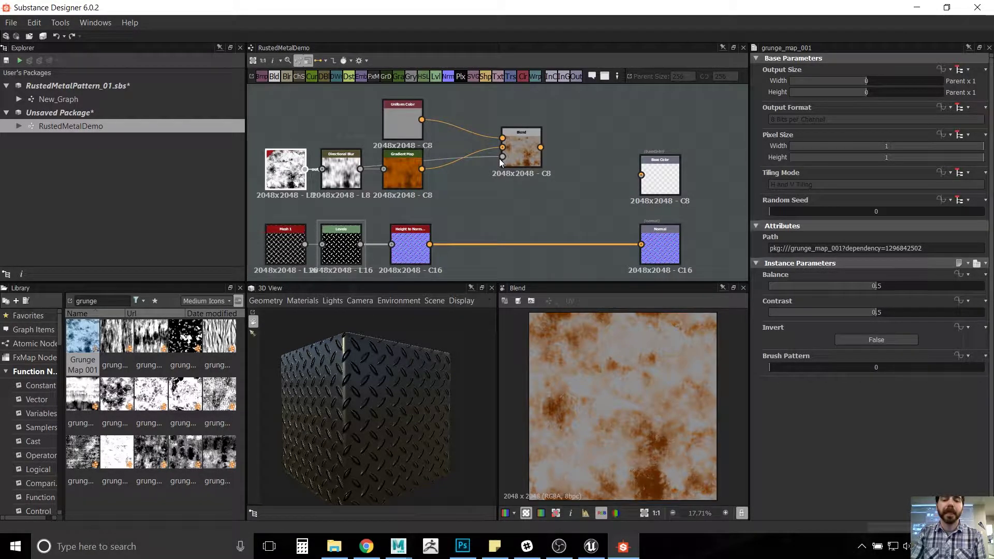
# Step: Connect the Blend output to Base Color and inspect the rusted metal on the cube in the 3D view
pyautogui.moveTo(541, 146); pyautogui.dragTo(641, 175)
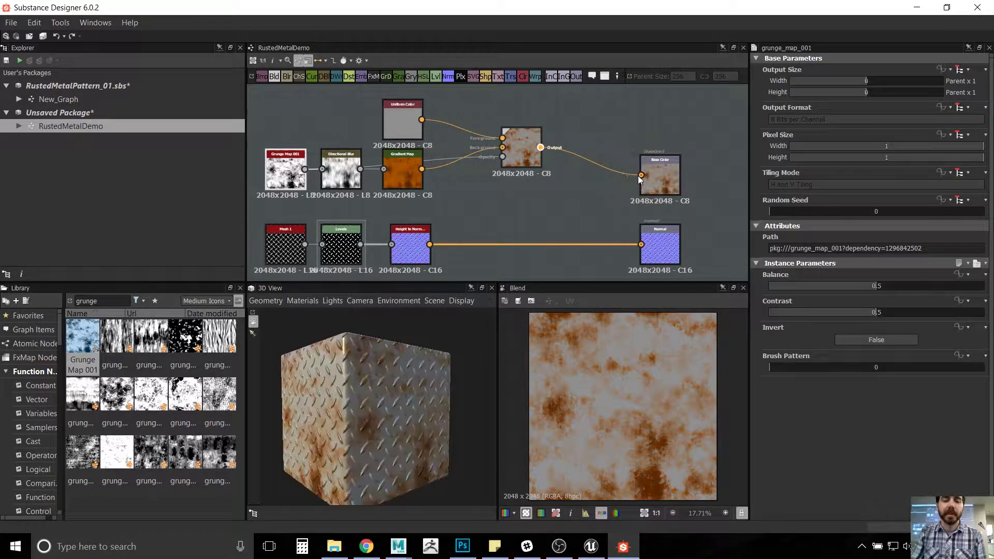
pyautogui.moveTo(332, 384); pyautogui.dragTo(348, 353)
pyautogui.moveTo(407, 330); pyautogui.dragTo(407, 376)
pyautogui.scroll(1, 407, 374)
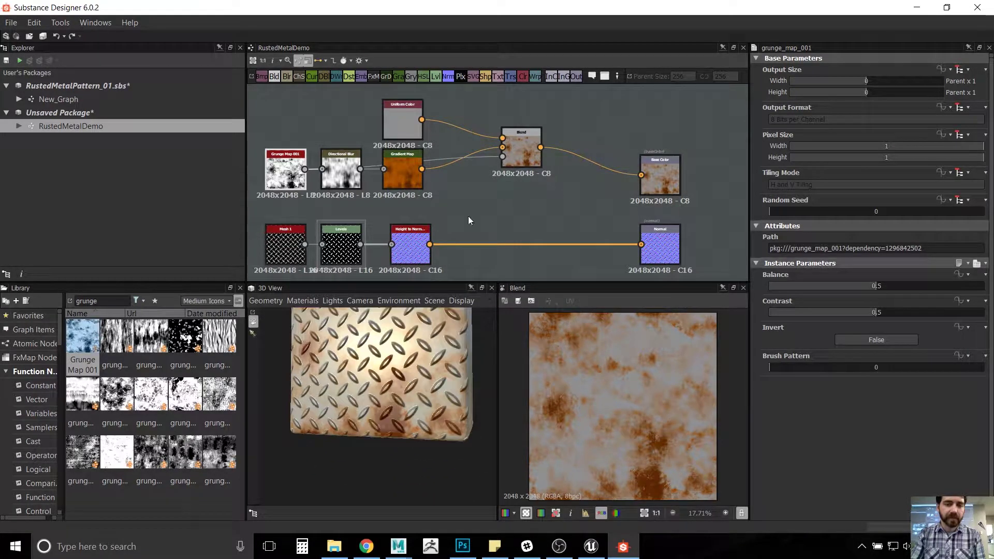
# Step: Open the output color picker of the Uniform Color node that feeds the Metallic output
pyautogui.moveTo(550, 216); pyautogui.dragTo(533, 160, button='middle')
pyautogui.scroll(-1, 533, 161)
pyautogui.moveTo(515, 227); pyautogui.dragTo(502, 184, button='middle')
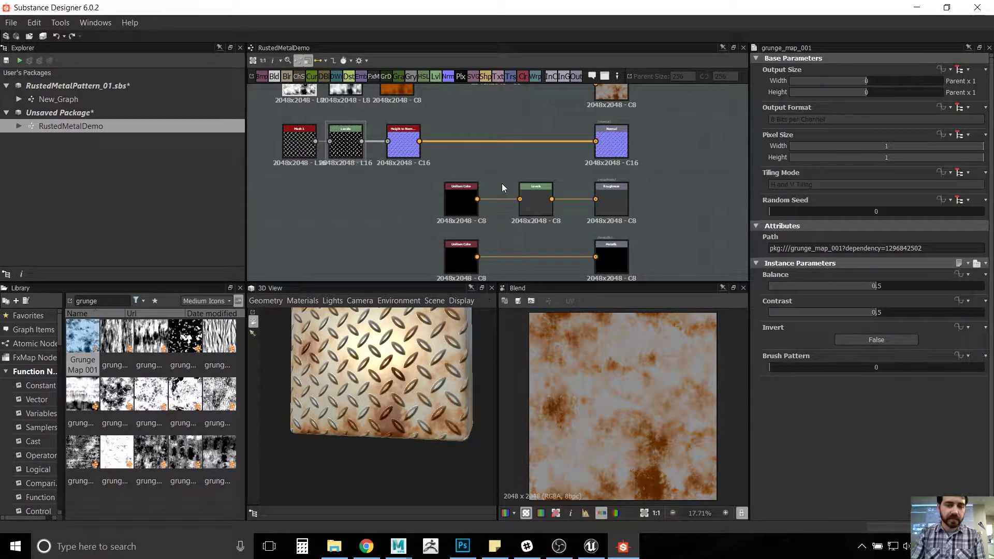
pyautogui.moveTo(418, 327); pyautogui.dragTo(428, 359)
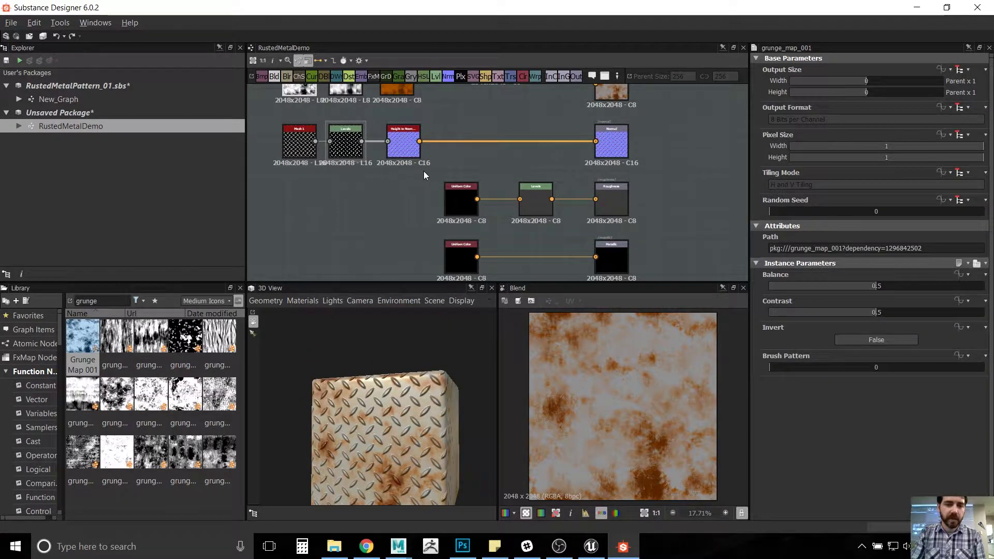
pyautogui.moveTo(424, 171)
pyautogui.mouseDown(button='middle')
pyautogui.moveTo(421, 253)
pyautogui.moveTo(421, 155)
pyautogui.mouseUp(button='middle')
pyautogui.scroll(-1, 418, 237)
pyautogui.scroll(2, 532, 226)
pyautogui.moveTo(532, 224); pyautogui.dragTo(475, 205, button='middle')
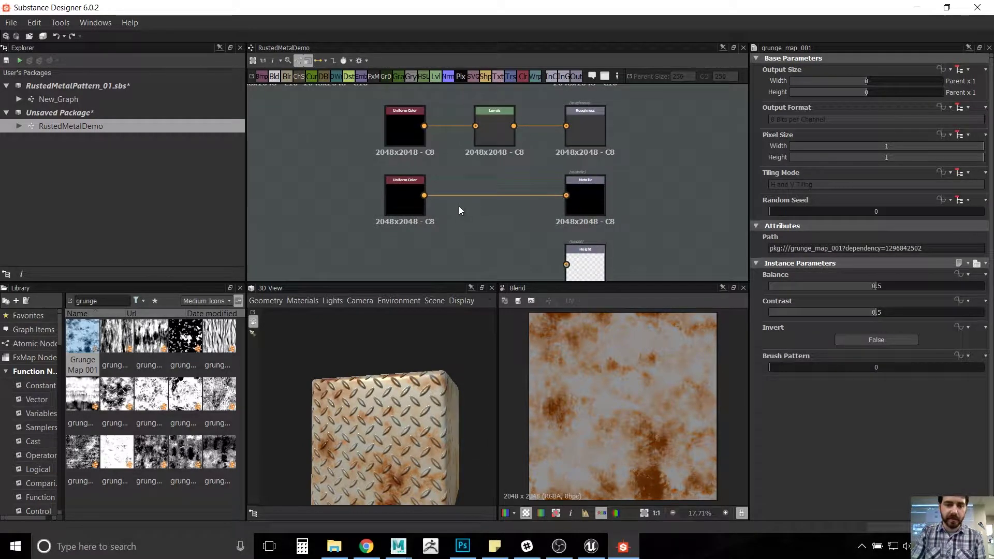
pyautogui.click(409, 199)
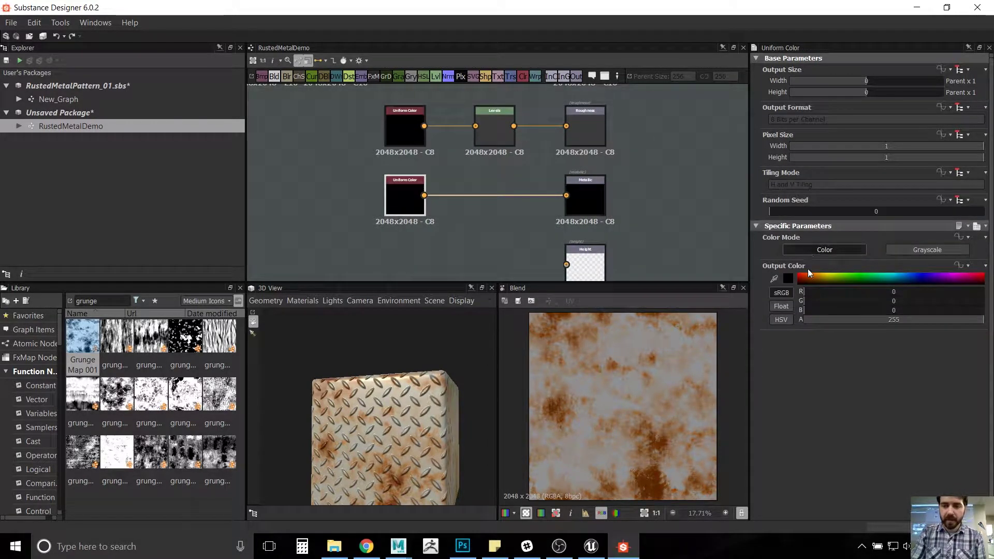
pyautogui.click(787, 281)
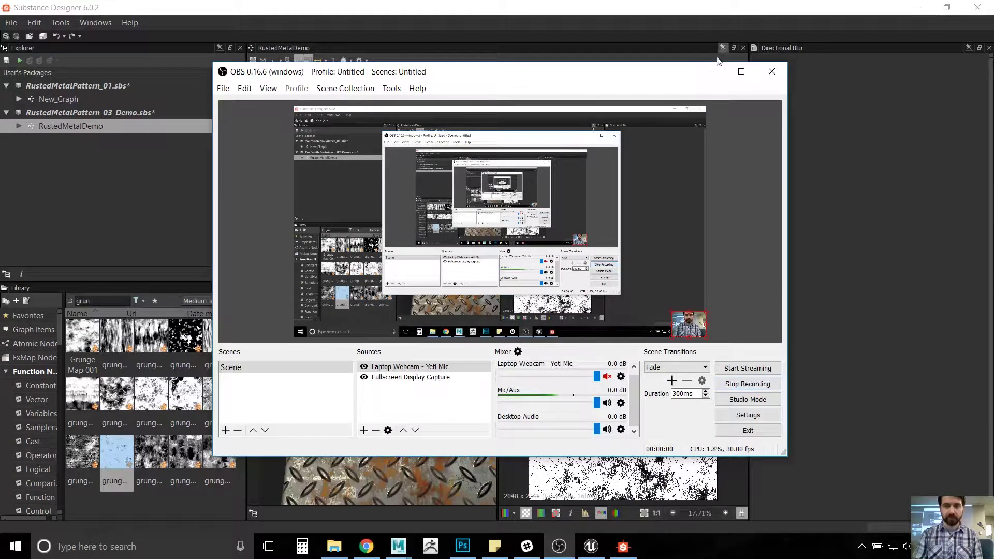
# Step: Return to the graph and examine the node chains feeding Base Color, Normal, Roughness and Metallic
pyautogui.click(711, 72)
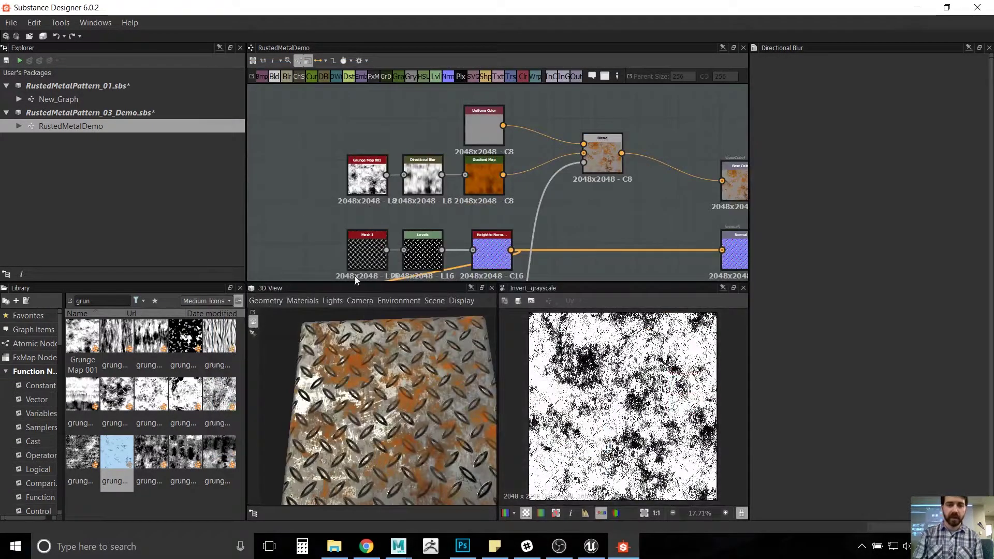
pyautogui.scroll(1, 576, 230)
pyautogui.moveTo(559, 240); pyautogui.dragTo(565, 155, button='middle')
pyautogui.scroll(-3, 567, 215)
pyautogui.moveTo(568, 214); pyautogui.dragTo(565, 160, button='middle')
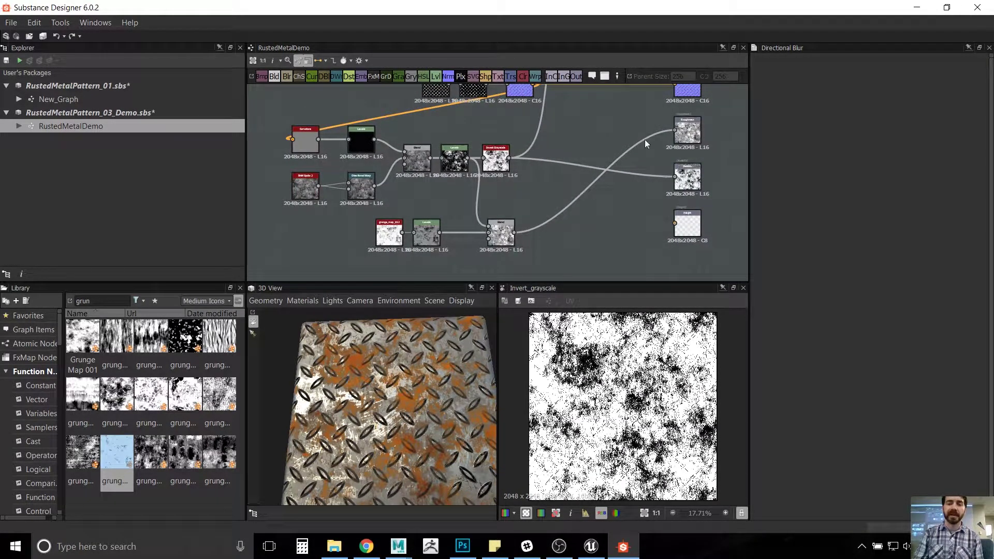
pyautogui.moveTo(644, 139); pyautogui.dragTo(614, 250, button='middle')
pyautogui.scroll(1, 613, 228)
pyautogui.scroll(1, 613, 228)
pyautogui.scroll(1, 577, 241)
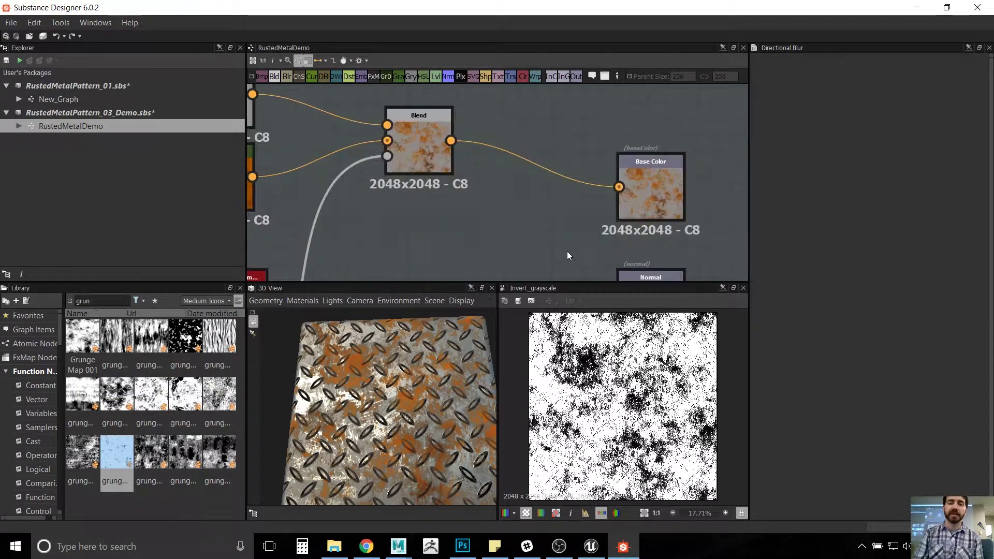
pyautogui.moveTo(396, 238); pyautogui.dragTo(521, 153, button='middle')
pyautogui.scroll(-2, 456, 183)
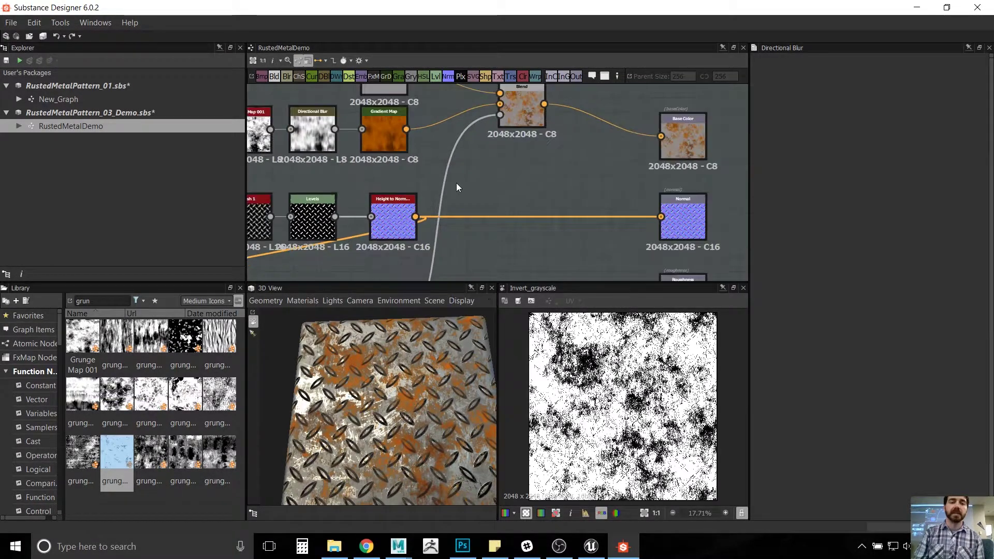
pyautogui.moveTo(343, 174); pyautogui.dragTo(459, 180, button='middle')
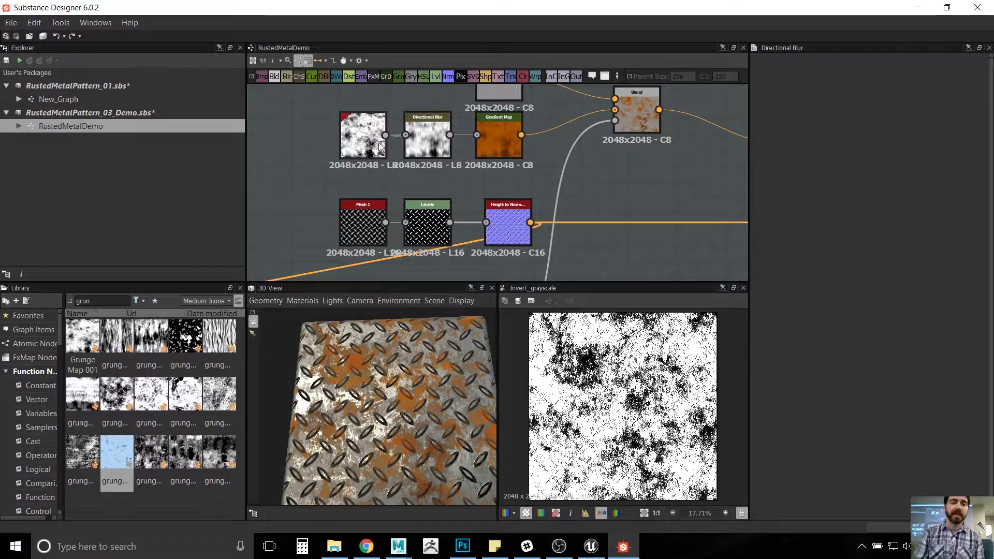
pyautogui.scroll(-2, 598, 126)
pyautogui.moveTo(603, 246); pyautogui.dragTo(621, 133, button='middle')
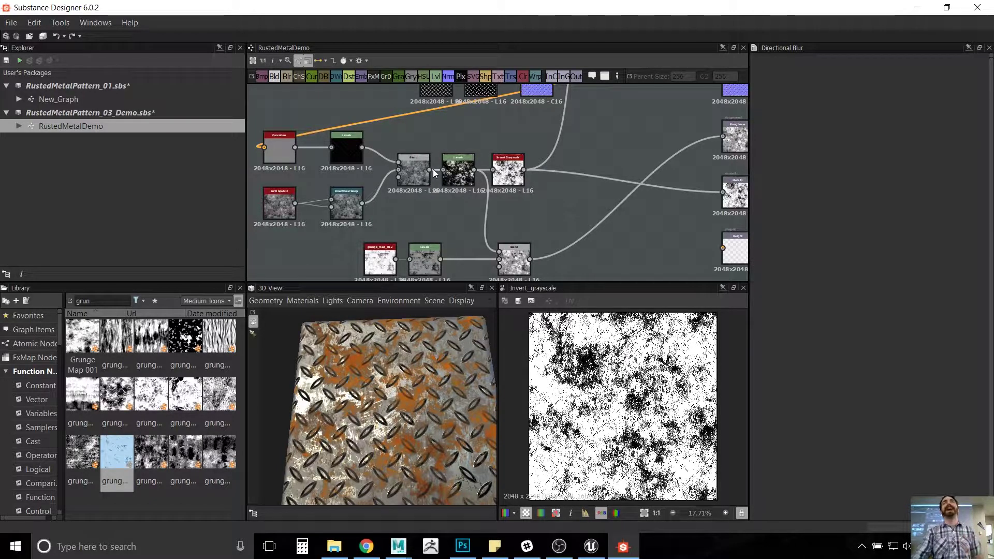
# Step: Trace how the curvature and grunge mask chain links to the Blend opacity, Metallic and Roughness
pyautogui.scroll(-1, 554, 187)
pyautogui.moveTo(572, 210); pyautogui.dragTo(588, 191, button='middle')
pyautogui.scroll(2, 579, 173)
pyautogui.scroll(-2, 576, 176)
pyautogui.scroll(1, 576, 176)
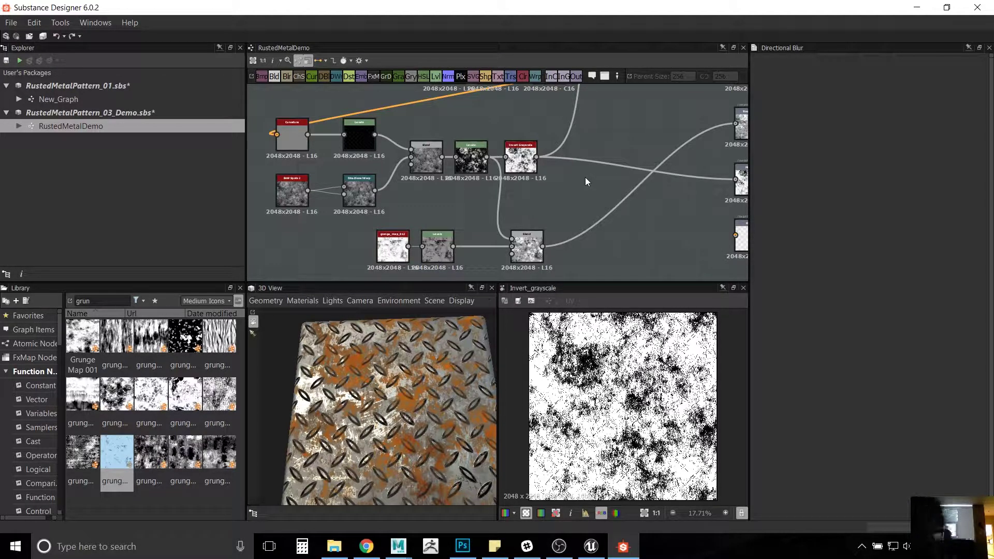
pyautogui.moveTo(581, 150); pyautogui.dragTo(582, 206, button='middle')
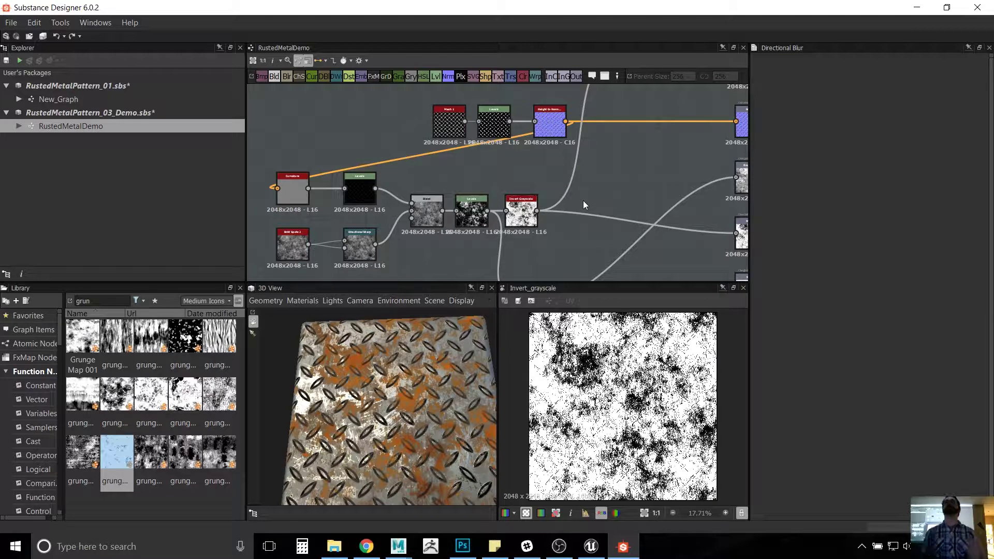
pyautogui.moveTo(579, 150); pyautogui.dragTo(530, 262, button='middle')
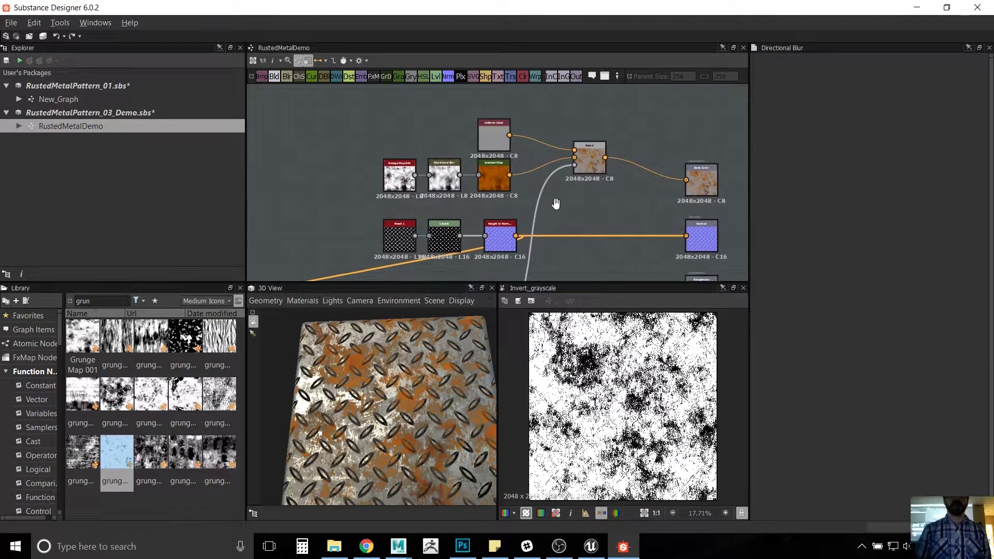
pyautogui.moveTo(555, 203); pyautogui.dragTo(579, 156, button='middle')
pyautogui.scroll(1, 565, 168)
pyautogui.scroll(-2, 579, 156)
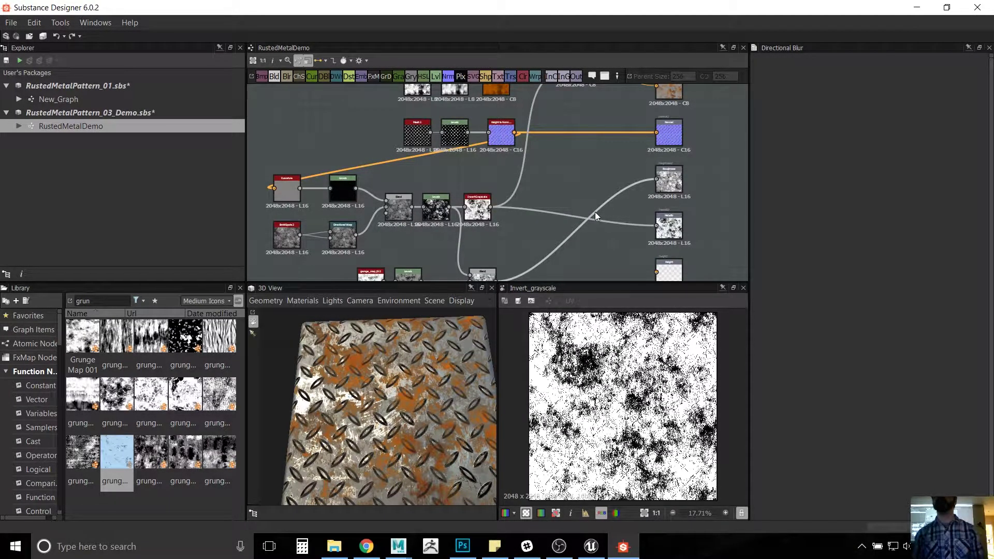
pyautogui.moveTo(595, 212); pyautogui.dragTo(595, 190, button='middle')
# Step: Inspect the Directional Blur node's intensity and angle settings and its streaking in the rust on the 3D model
pyautogui.scroll(4, 594, 190)
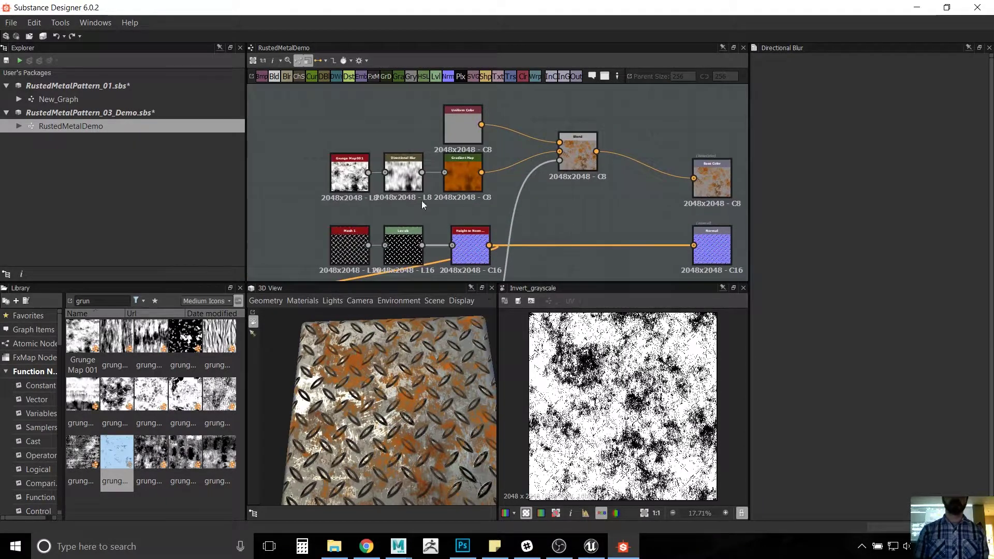
pyautogui.scroll(2, 378, 180)
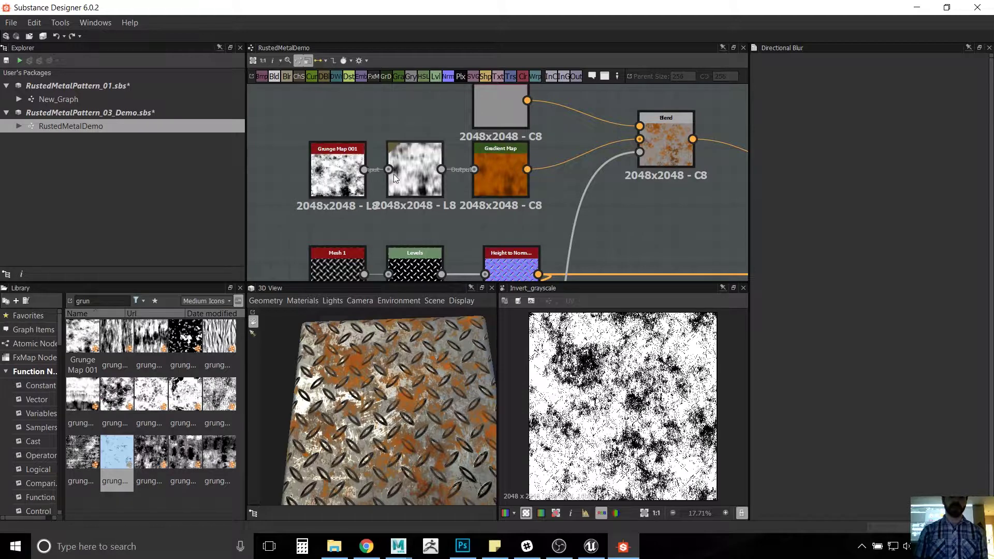
pyautogui.click(422, 172)
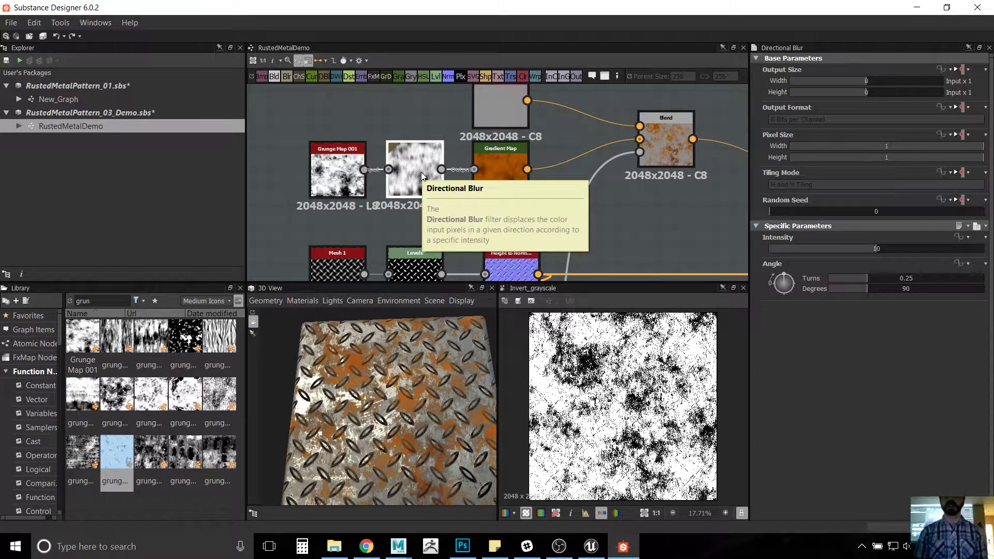
pyautogui.scroll(5, 424, 408)
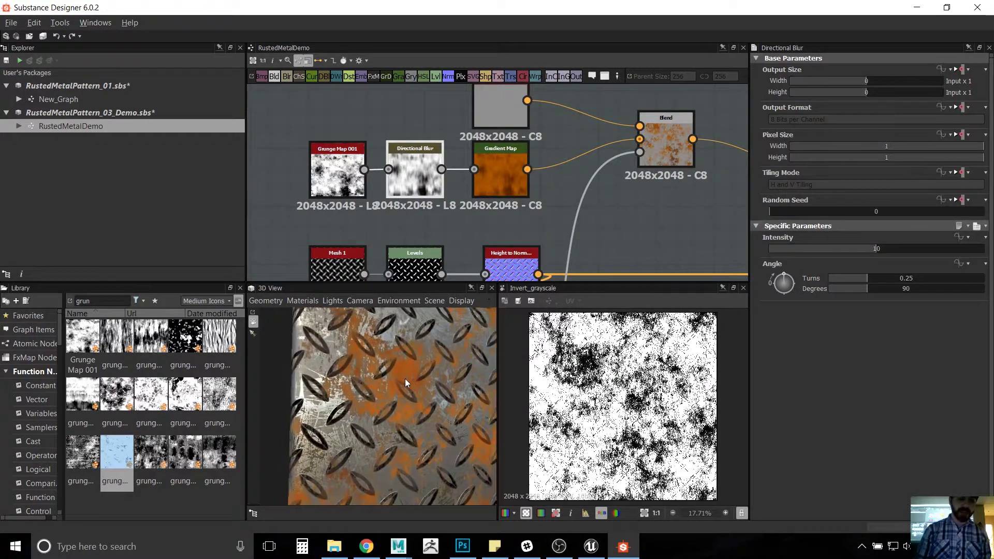
pyautogui.scroll(-3, 405, 383)
pyautogui.scroll(2, 427, 164)
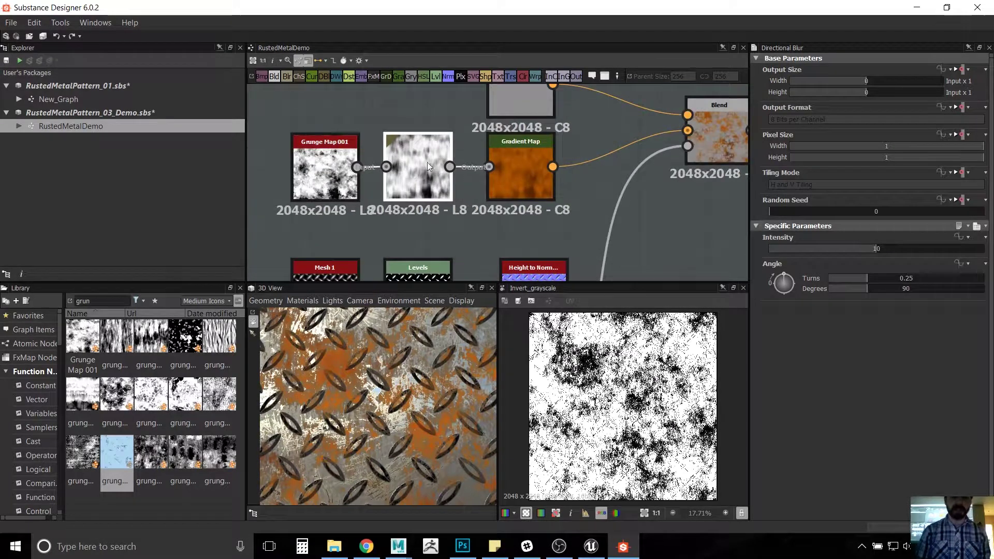
pyautogui.scroll(-1, 538, 186)
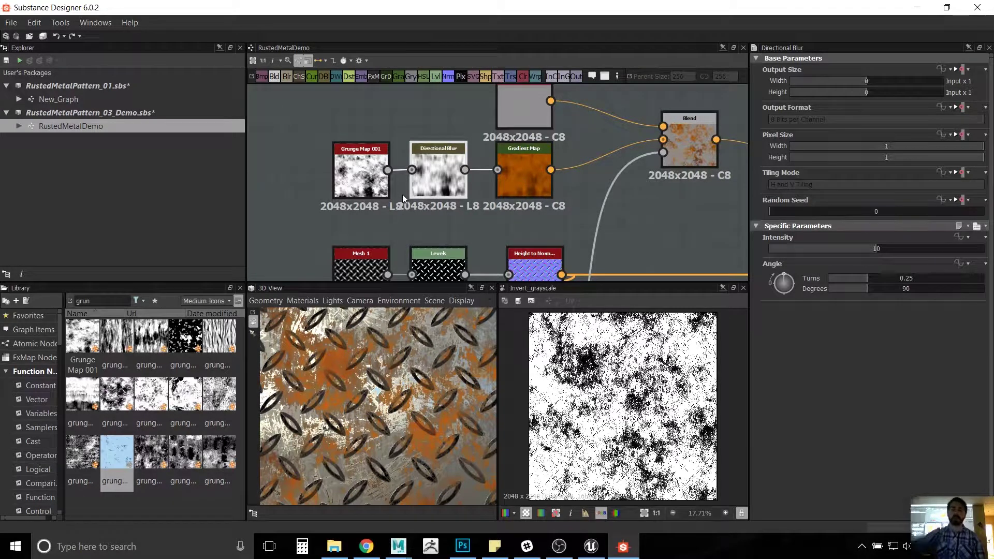
# Step: Review the Gradient Map's gradient and the Blend inputs, and preview the Base Color output in the 2D view
pyautogui.click(517, 175)
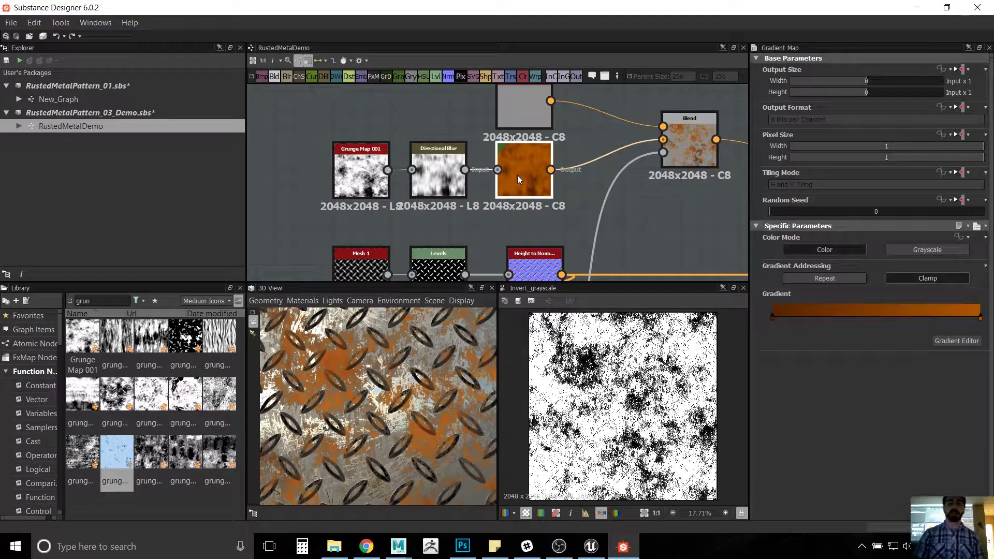
pyautogui.moveTo(604, 178); pyautogui.dragTo(546, 201, button='middle')
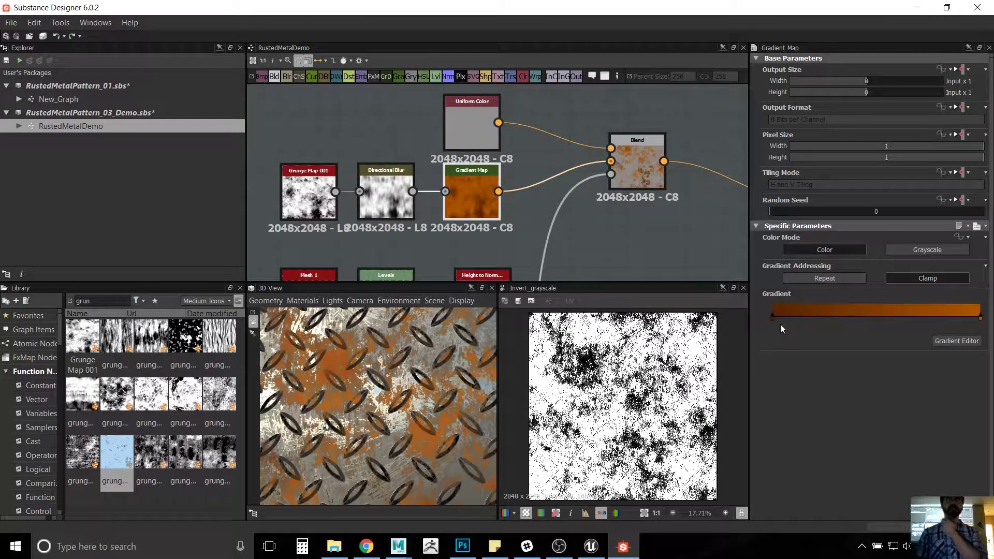
pyautogui.moveTo(550, 170); pyautogui.dragTo(435, 190, button='middle')
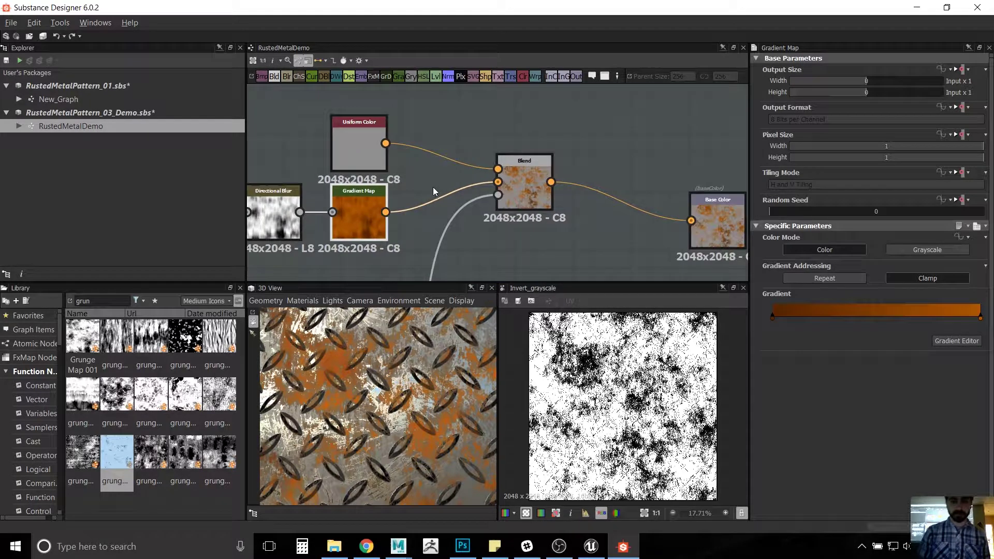
pyautogui.scroll(1, 495, 210)
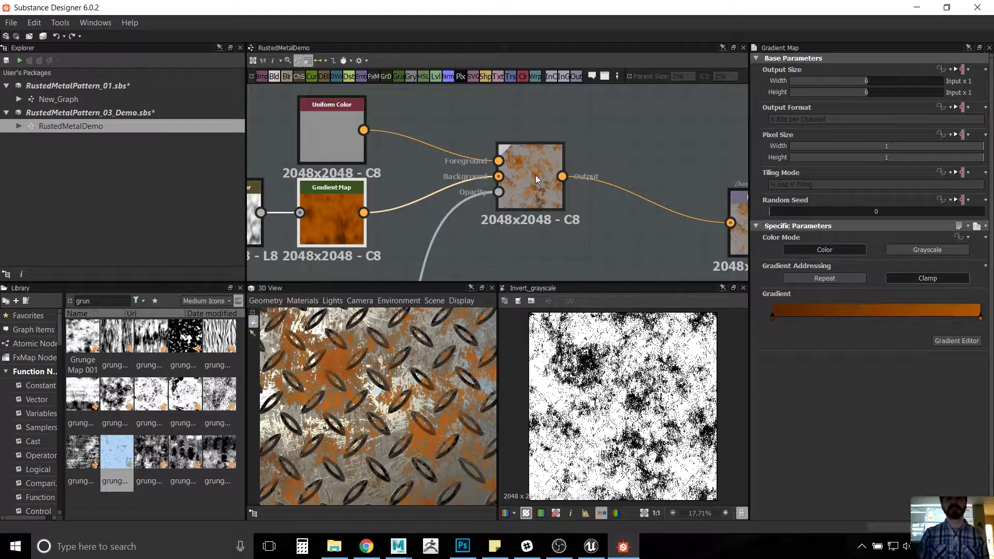
pyautogui.scroll(-1, 541, 225)
pyautogui.moveTo(491, 244); pyautogui.dragTo(540, 141, button='middle')
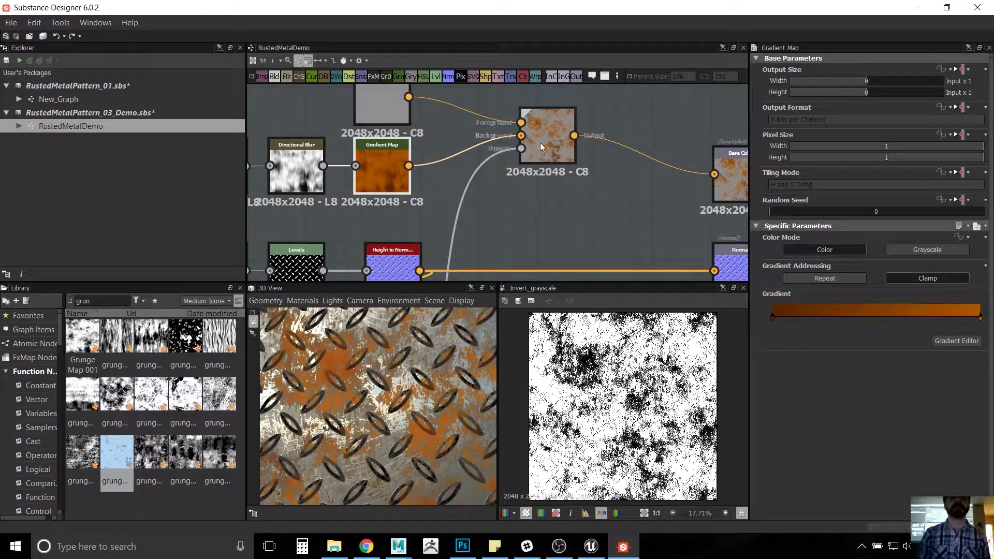
pyautogui.moveTo(626, 184); pyautogui.dragTo(494, 197, button='middle')
pyautogui.doubleClick(615, 183)
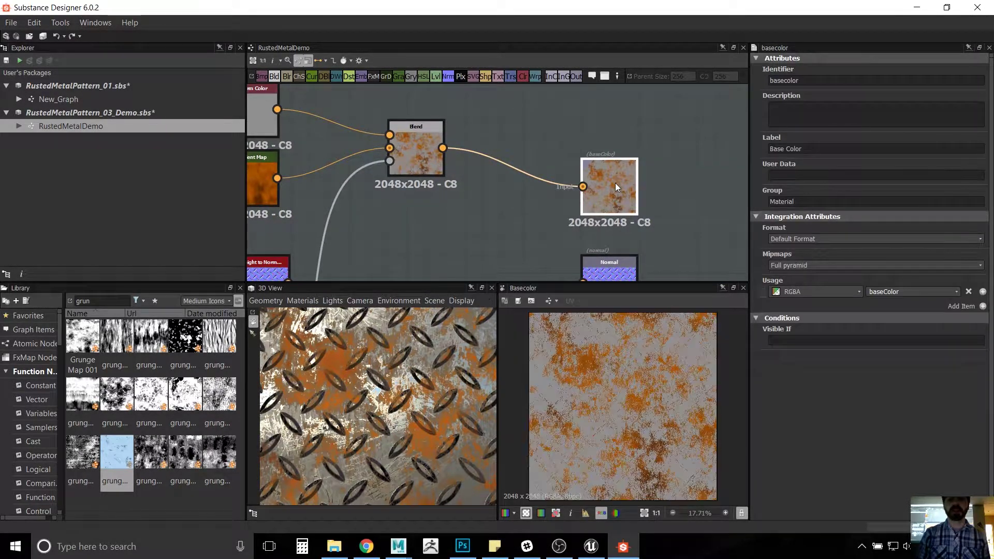
# Step: Review the Mesh 1, Levels and Height to Normal nodes and preview the Normal output they feed
pyautogui.moveTo(431, 241); pyautogui.dragTo(692, 159, button='middle')
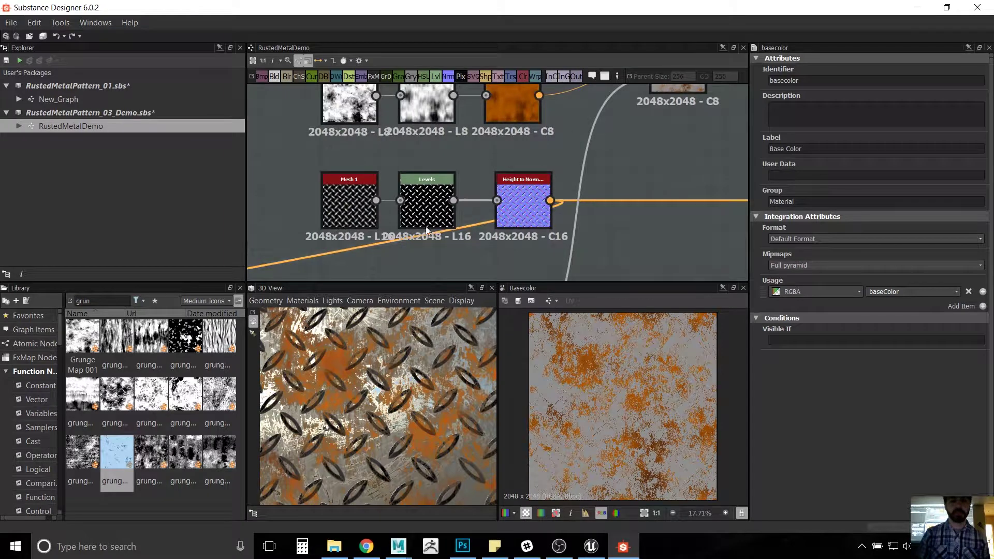
pyautogui.click(347, 204)
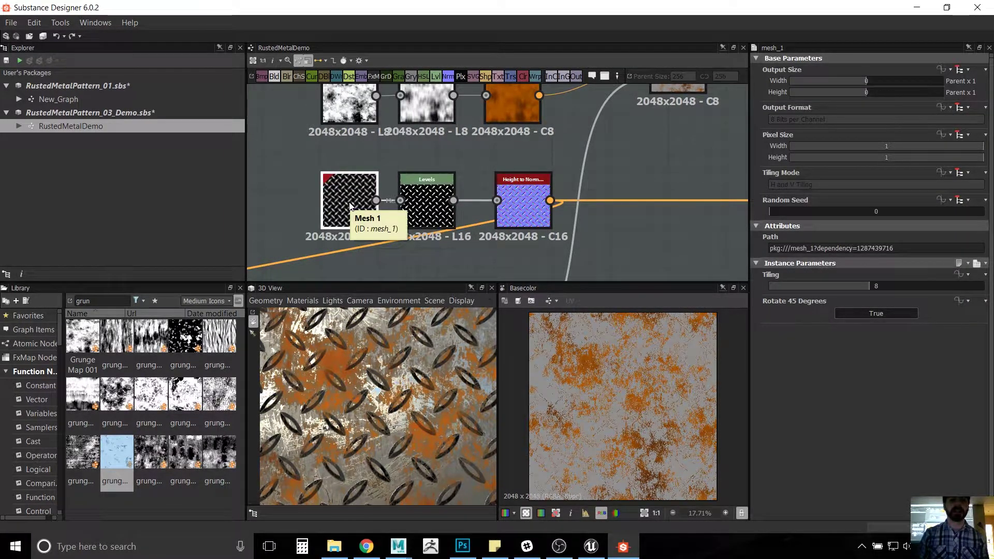
pyautogui.click(439, 202)
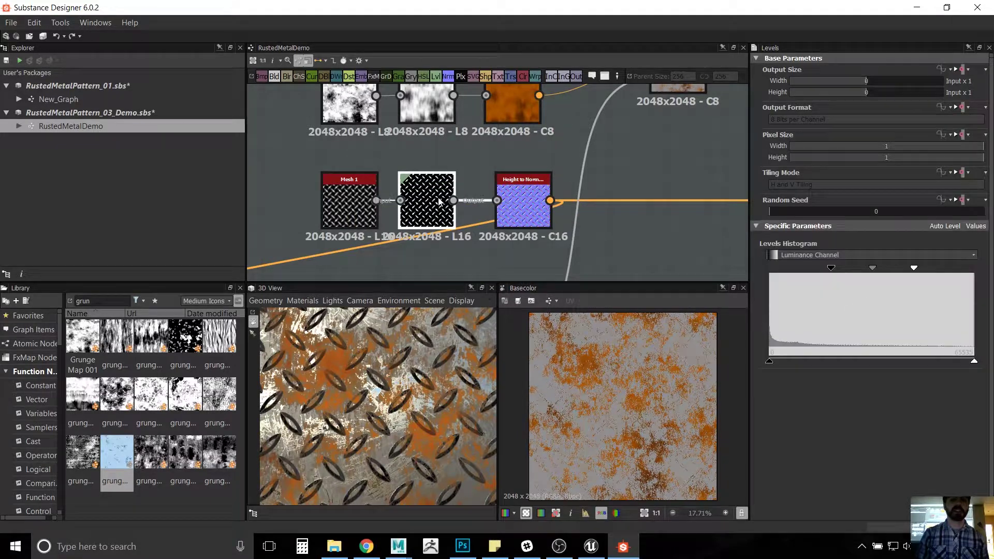
pyautogui.click(532, 192)
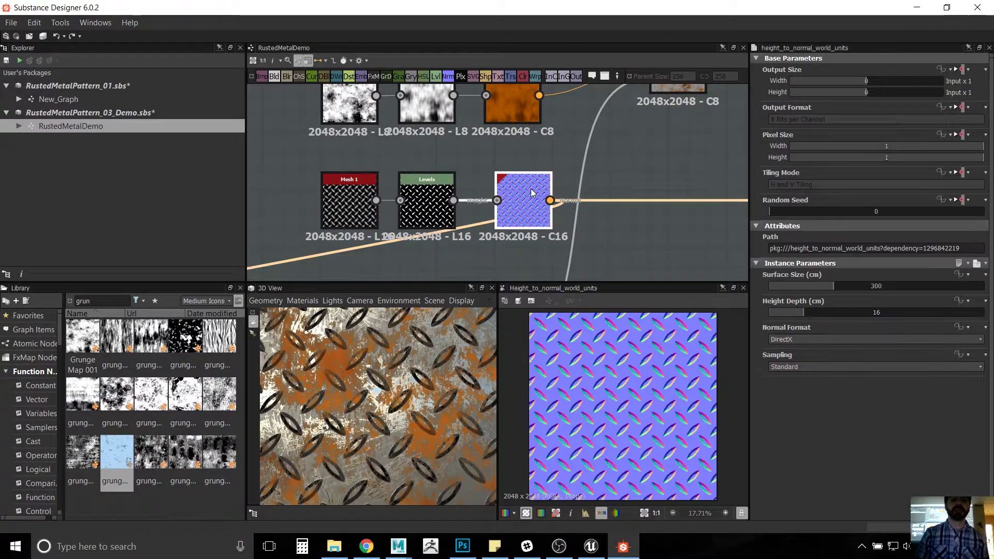
pyautogui.moveTo(667, 174); pyautogui.dragTo(365, 176, button='middle')
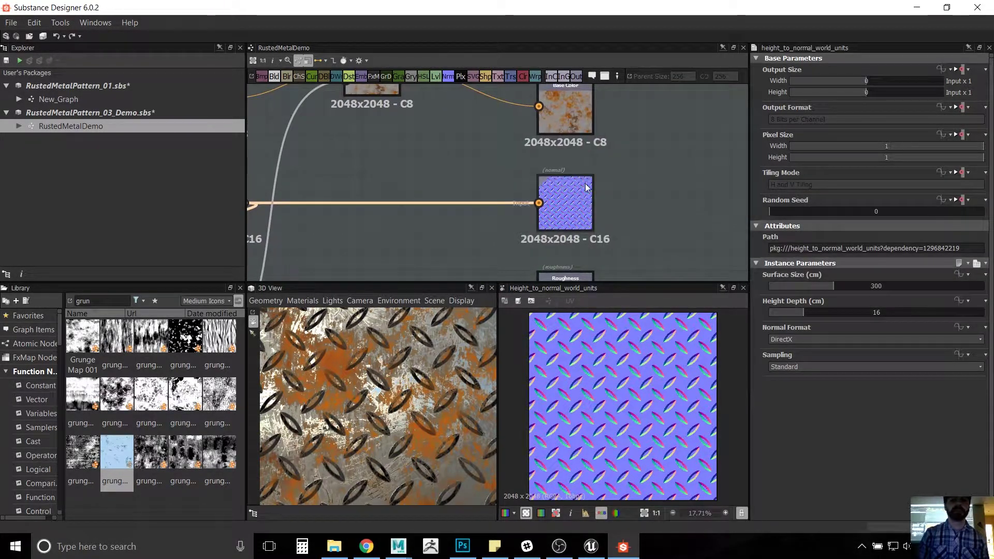
pyautogui.click(568, 190)
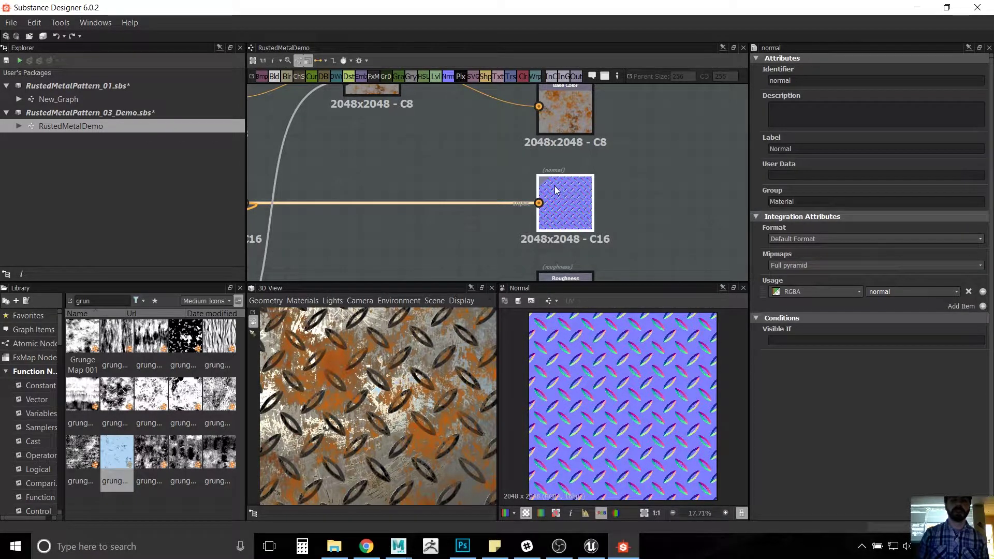
pyautogui.moveTo(285, 210); pyautogui.dragTo(550, 160, button='middle')
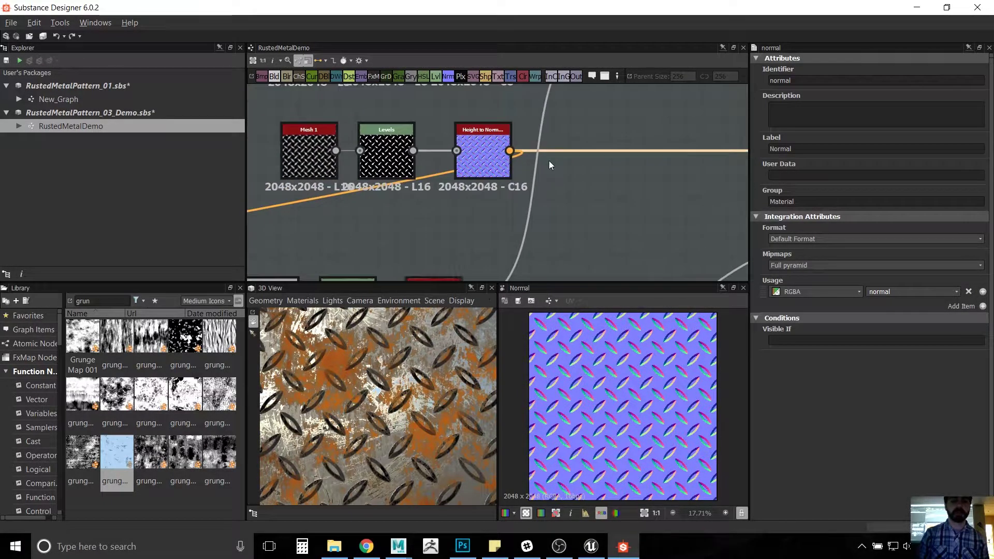
# Step: Trace the link from the Height to Normal node to the Curvature node in the mask chain
pyautogui.moveTo(366, 218); pyautogui.dragTo(523, 162, button='middle')
pyautogui.scroll(-1, 505, 173)
pyautogui.moveTo(426, 197); pyautogui.dragTo(561, 198, button='middle')
pyautogui.scroll(-1, 533, 191)
pyautogui.scroll(1, 492, 206)
pyautogui.scroll(-3, 521, 200)
pyautogui.scroll(1, 561, 197)
pyautogui.moveTo(617, 169); pyautogui.dragTo(463, 222, button='middle')
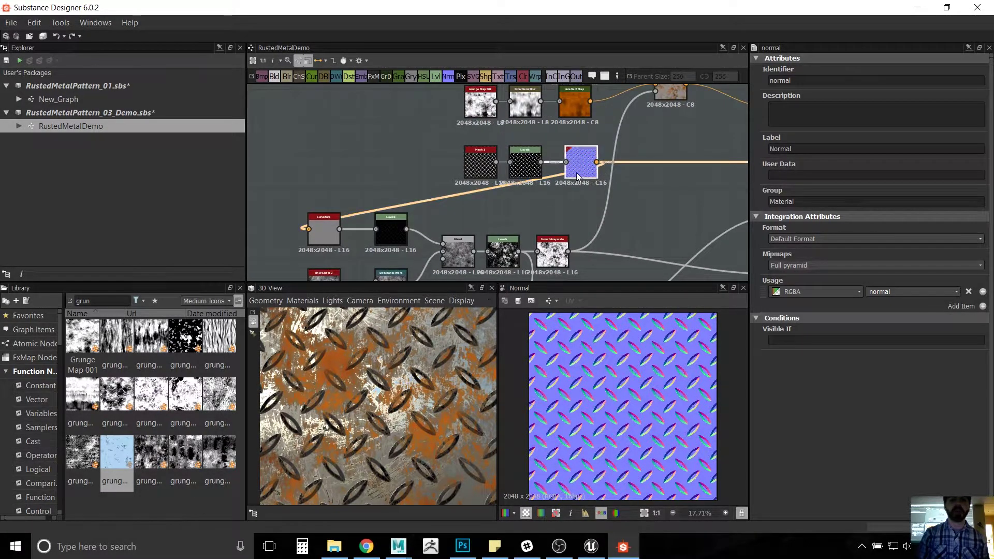
# Step: Inspect the Height to Normal node's parameters and examine its normal map up close in the 2D view
pyautogui.click(577, 172)
pyautogui.scroll(2, 550, 204)
pyautogui.moveTo(550, 204); pyautogui.dragTo(530, 219, button='middle')
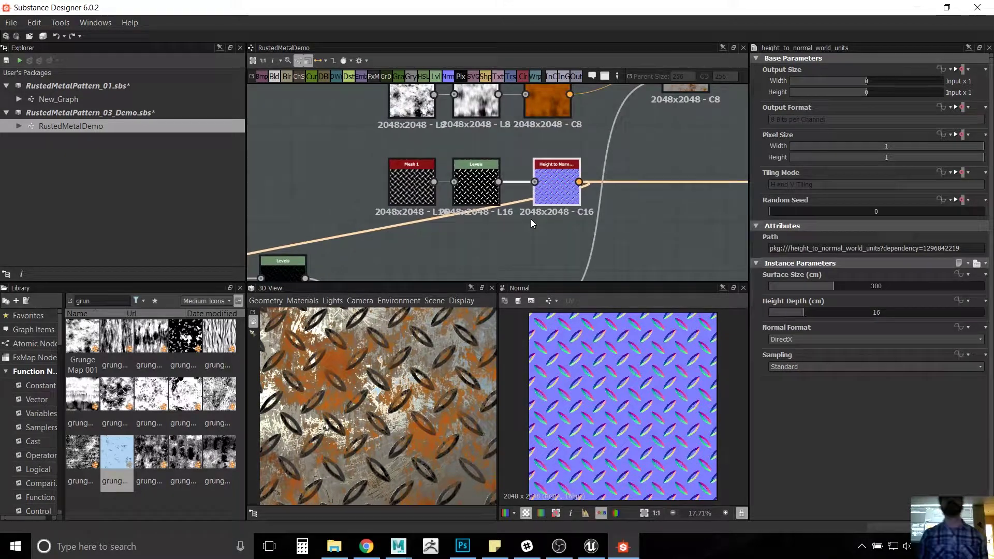
pyautogui.scroll(1, 531, 217)
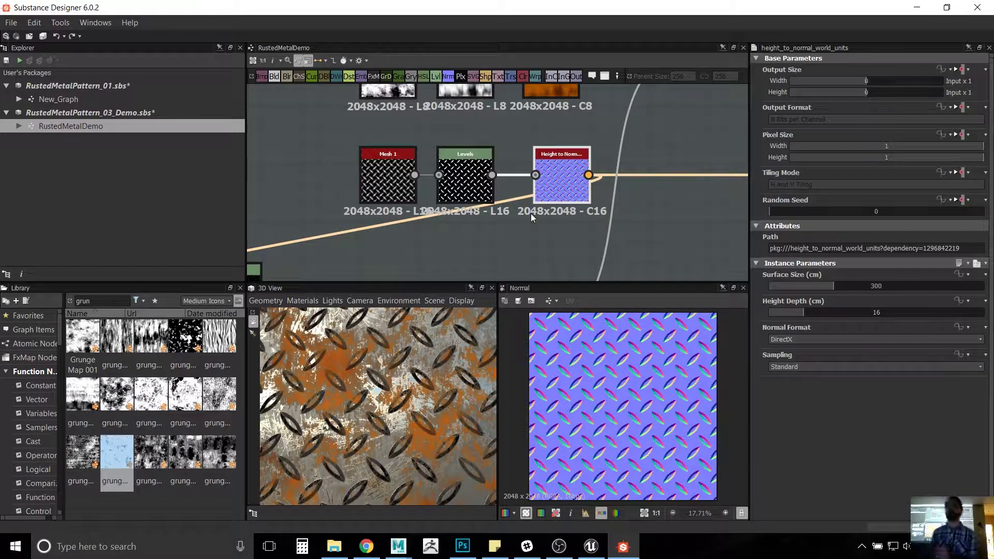
pyautogui.scroll(6, 596, 405)
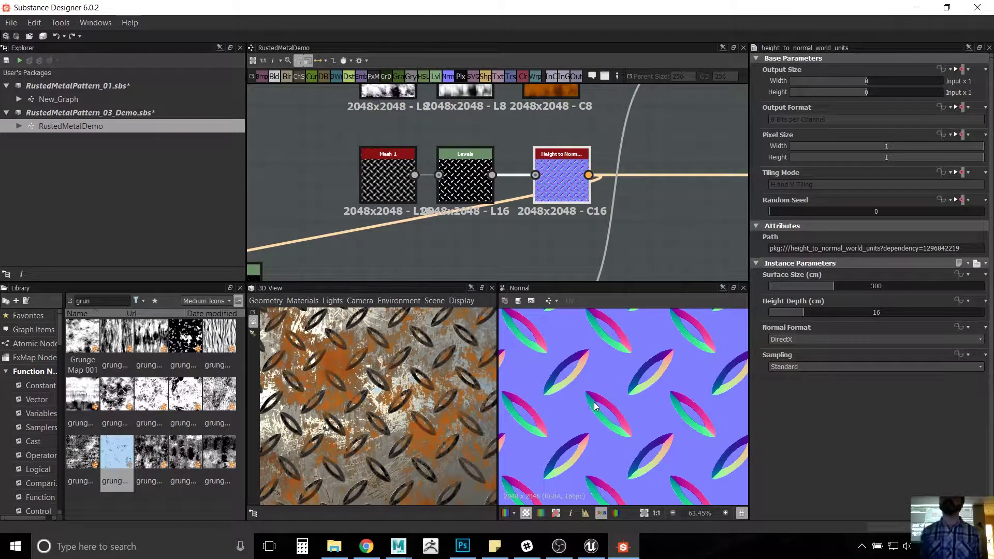
# Step: Preview the Curvature node in the 2D view and examine the edge lines around the raised mesh shapes
pyautogui.scroll(-3, 451, 244)
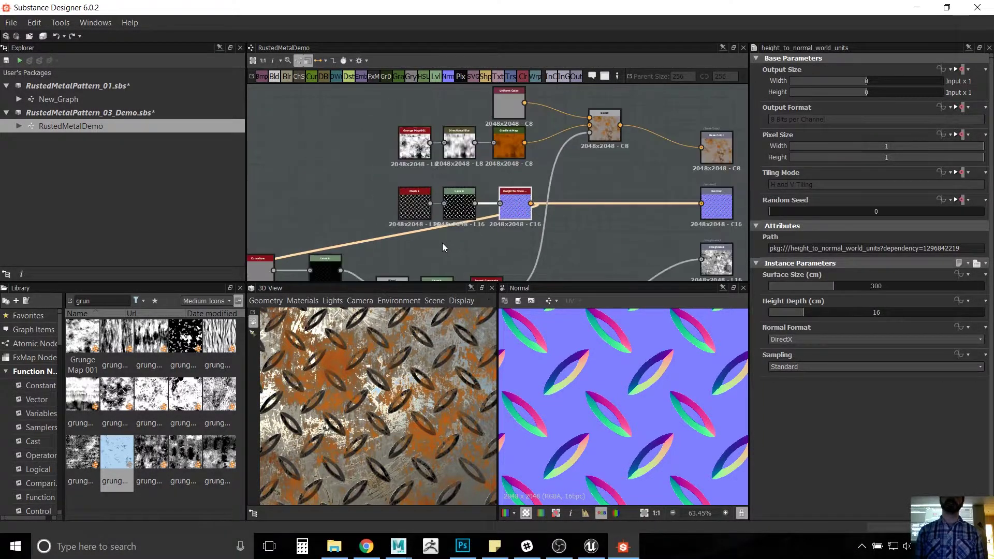
pyautogui.moveTo(408, 211); pyautogui.dragTo(623, 111, button='middle')
pyautogui.doubleClick(466, 172)
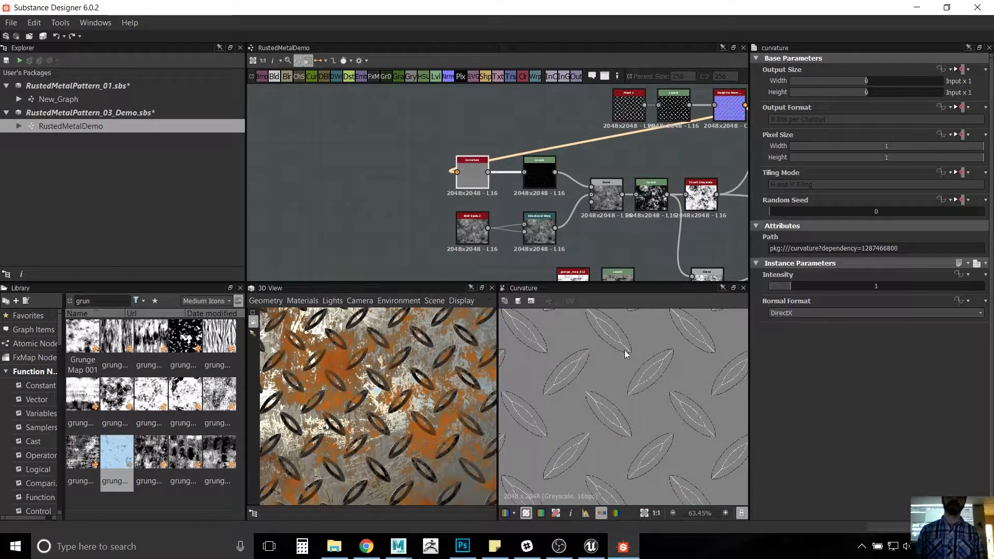
pyautogui.scroll(-5, 644, 364)
pyautogui.scroll(5, 644, 364)
pyautogui.moveTo(644, 364); pyautogui.dragTo(639, 445, button='middle')
pyautogui.scroll(1, 625, 423)
pyautogui.moveTo(612, 396); pyautogui.dragTo(607, 381, button='middle')
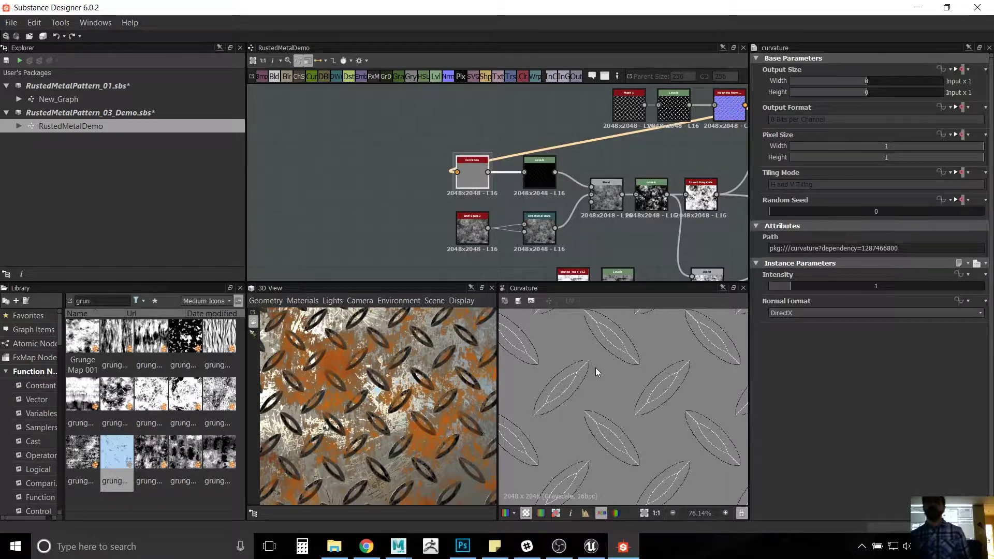
pyautogui.scroll(7, 595, 368)
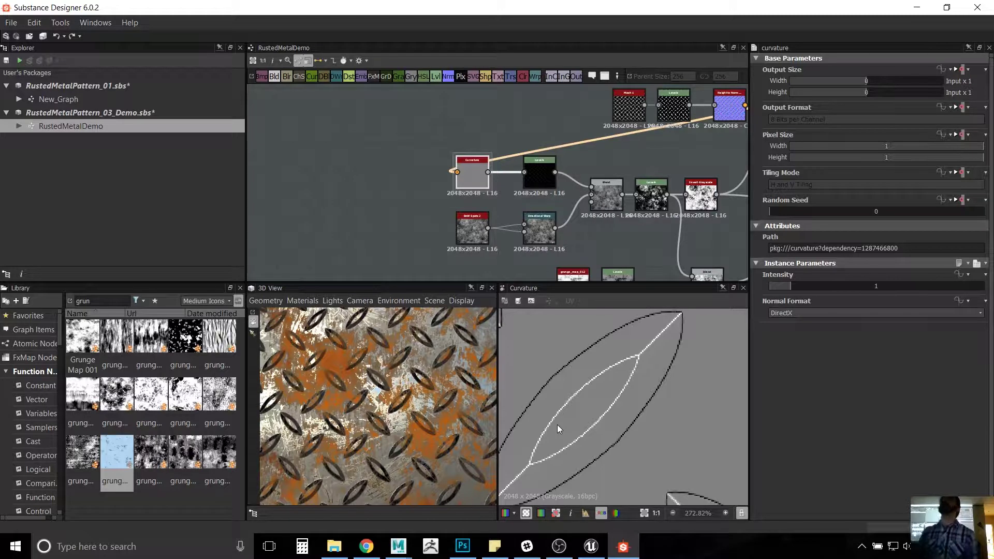
pyautogui.scroll(-8, 541, 384)
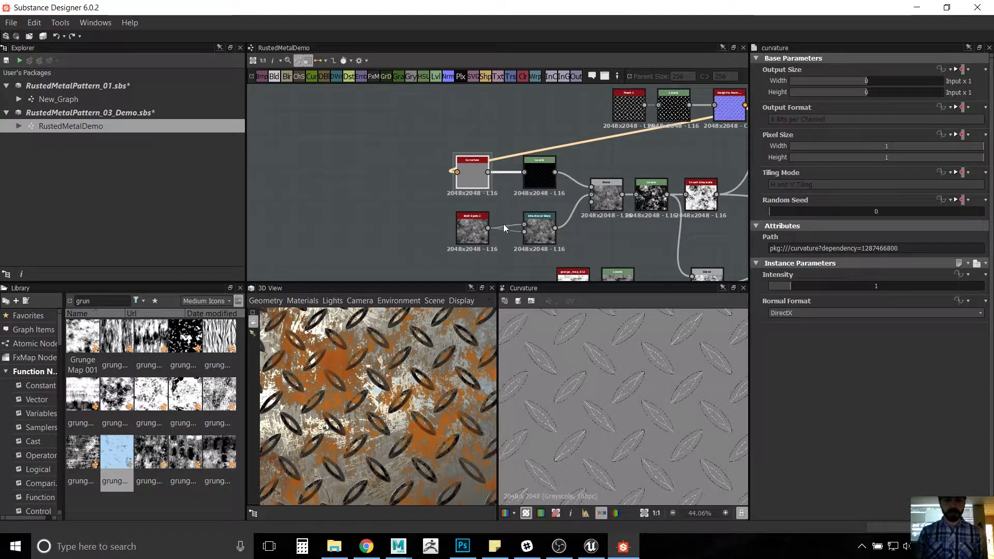
# Step: Preview the Levels node after Curvature and examine its histogram and the isolated edge lines in the 2D view
pyautogui.scroll(-1, 497, 226)
pyautogui.moveTo(434, 216); pyautogui.dragTo(400, 229, button='middle')
pyautogui.scroll(2, 400, 229)
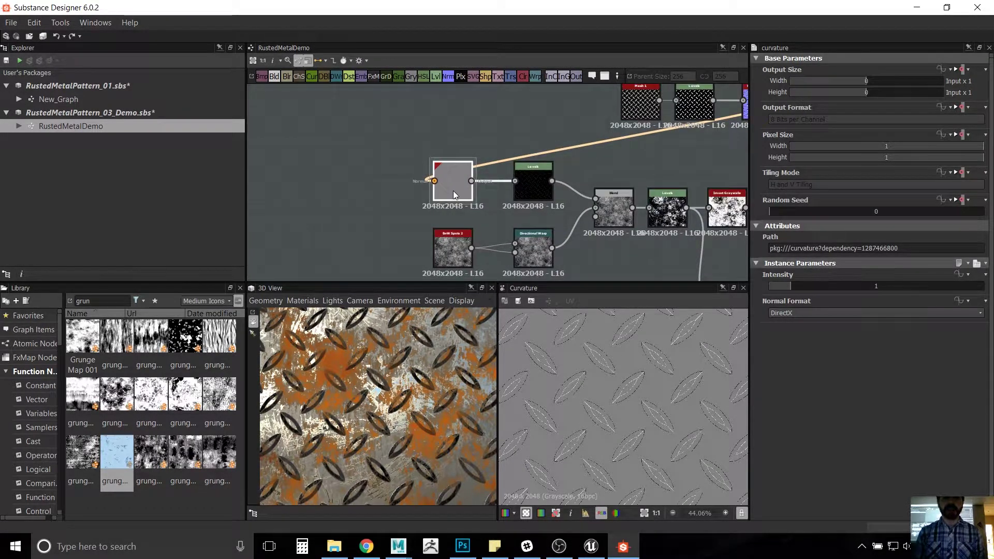
pyautogui.moveTo(454, 190); pyautogui.dragTo(381, 185, button='middle')
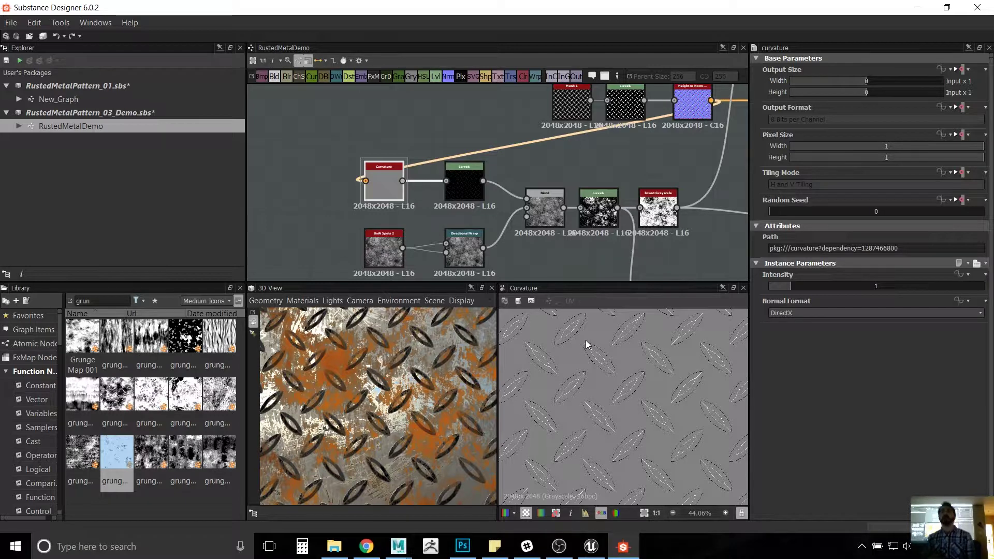
pyautogui.doubleClick(467, 192)
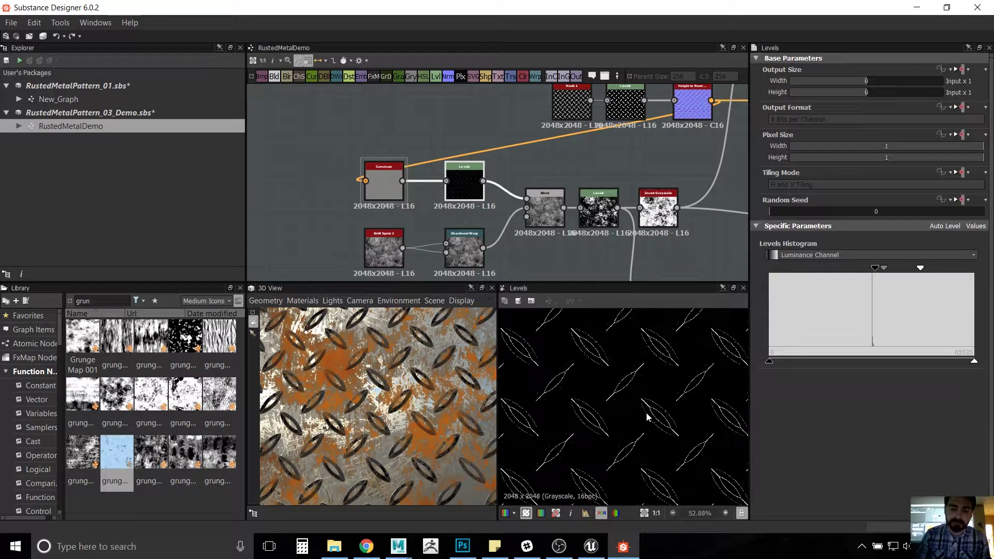
pyautogui.scroll(5, 642, 431)
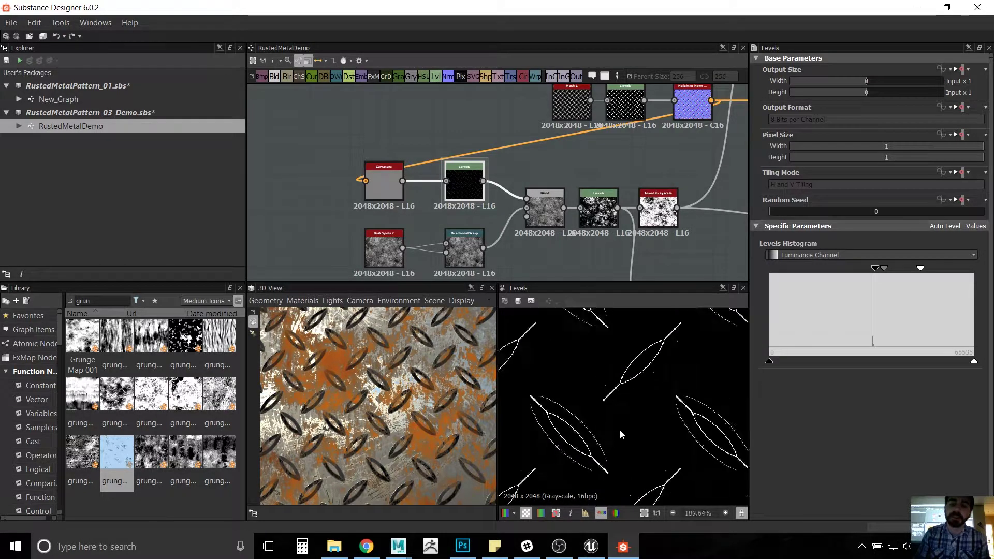
pyautogui.scroll(-2, 620, 429)
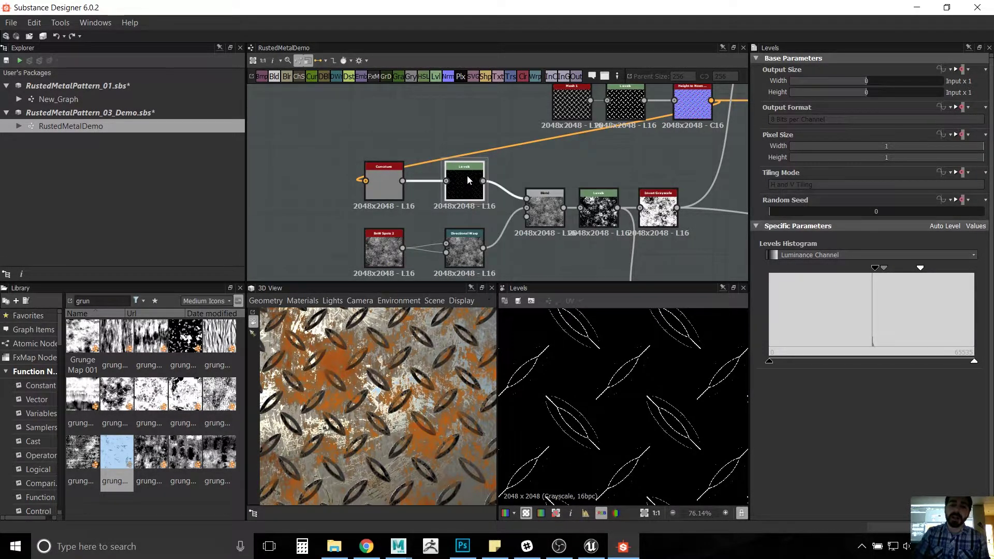
pyautogui.scroll(1, 468, 180)
pyautogui.scroll(4, 636, 424)
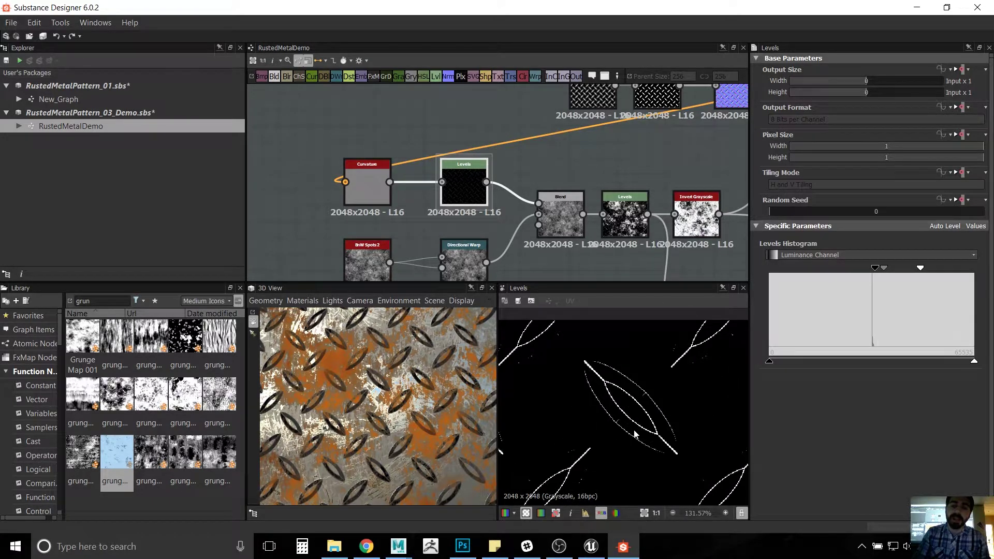
pyautogui.scroll(1, 636, 430)
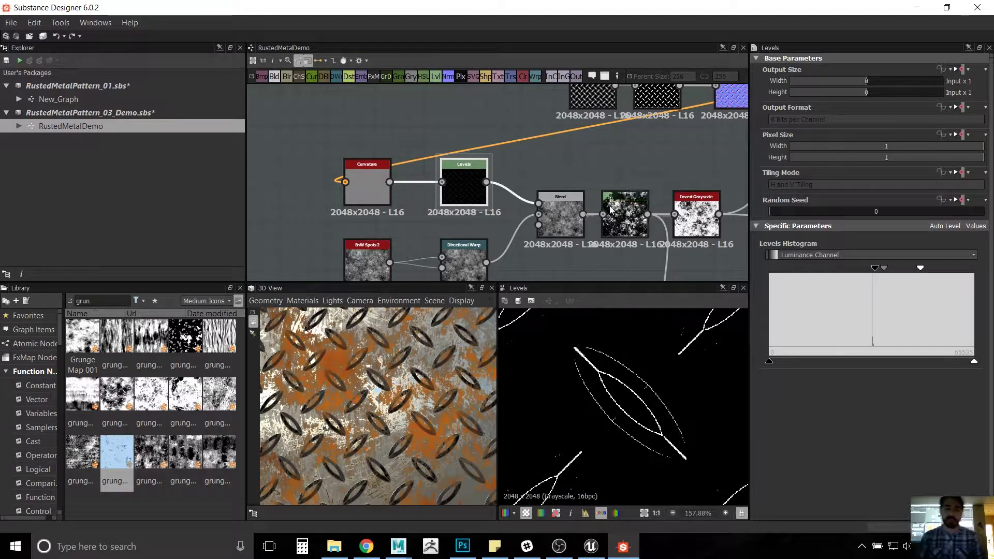
# Step: Preview the BnW Spots 2 node and search the library for "bnw"
pyautogui.moveTo(380, 246); pyautogui.dragTo(439, 181, button='middle')
pyautogui.click(415, 206)
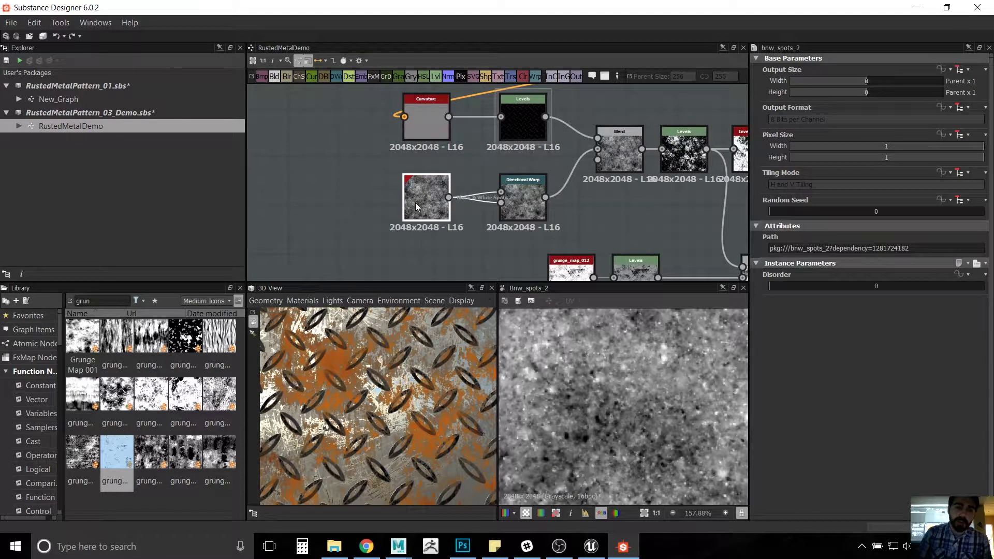
pyautogui.doubleClick(102, 302)
pyautogui.press('BackSpace')
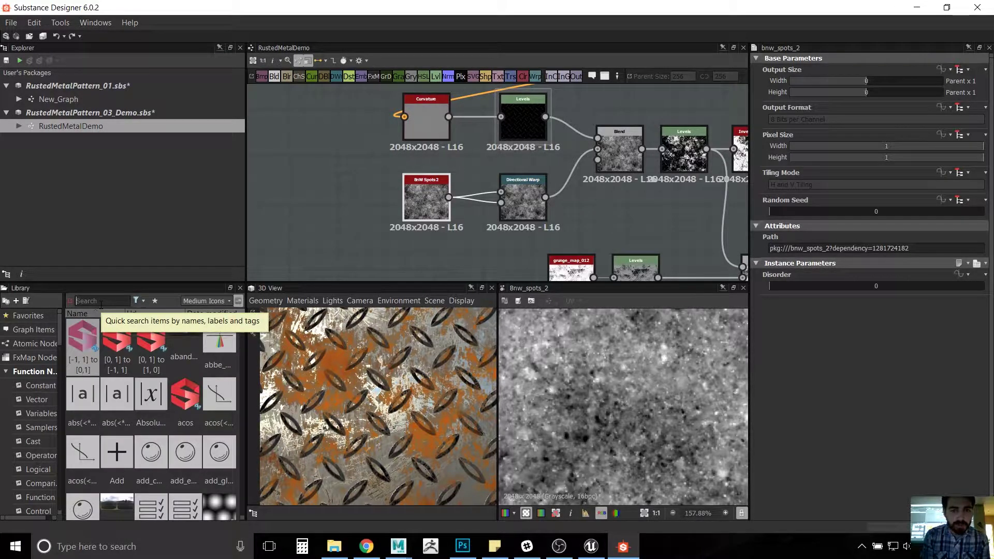
pyautogui.write('bnw')
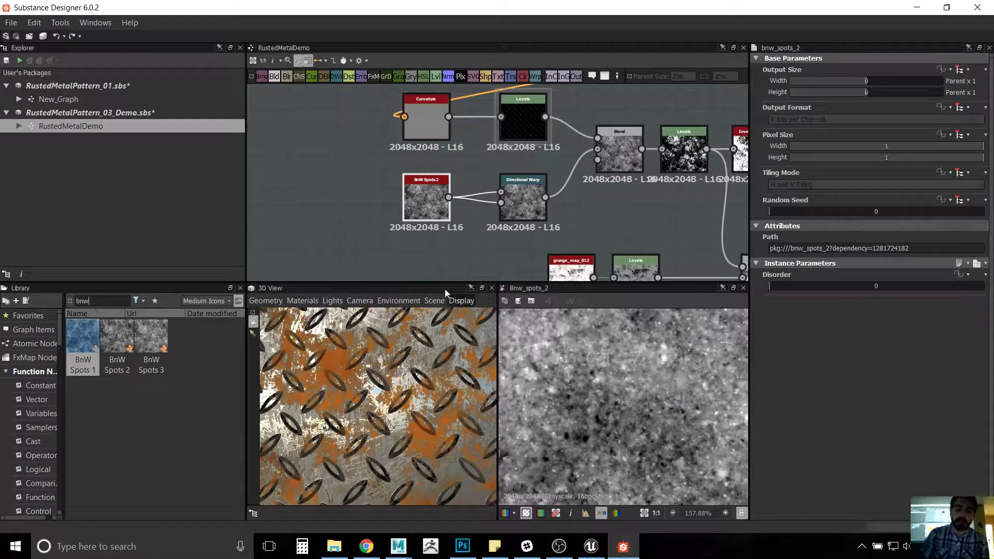
# Step: Preview the Directional Warp node and inspect its intensity, warp angle and both inputs from BnW Spots 2
pyautogui.click(529, 205)
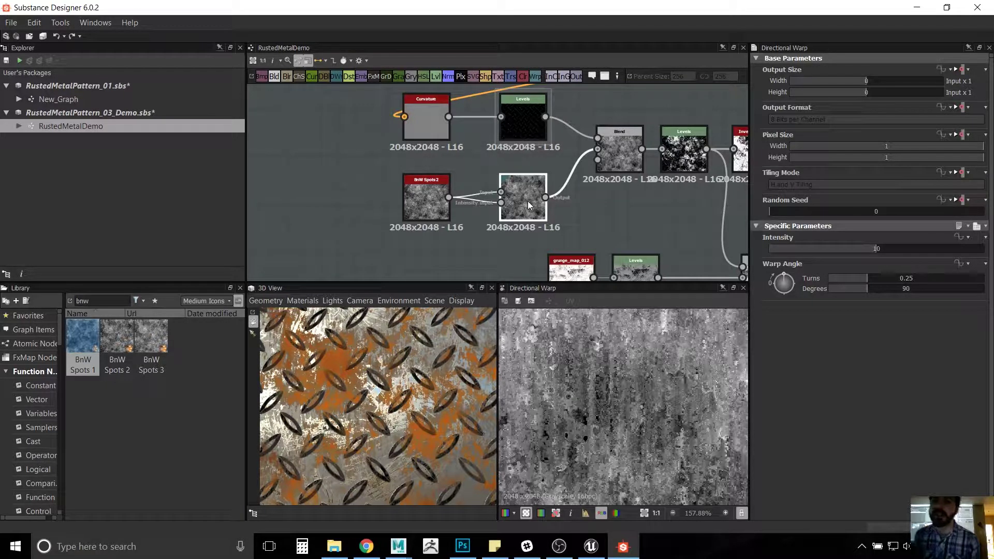
pyautogui.scroll(3, 476, 181)
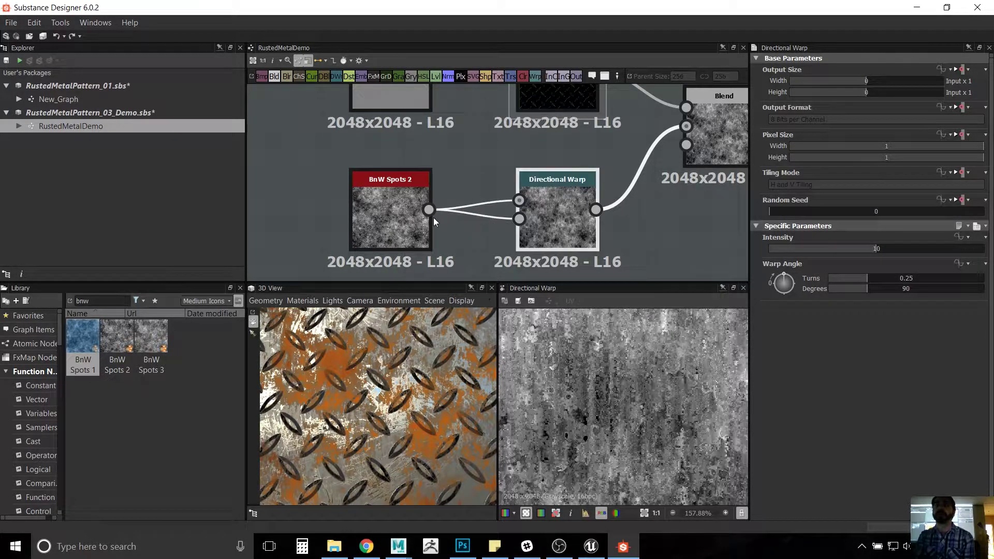
pyautogui.moveTo(557, 205); pyautogui.dragTo(402, 250, button='middle')
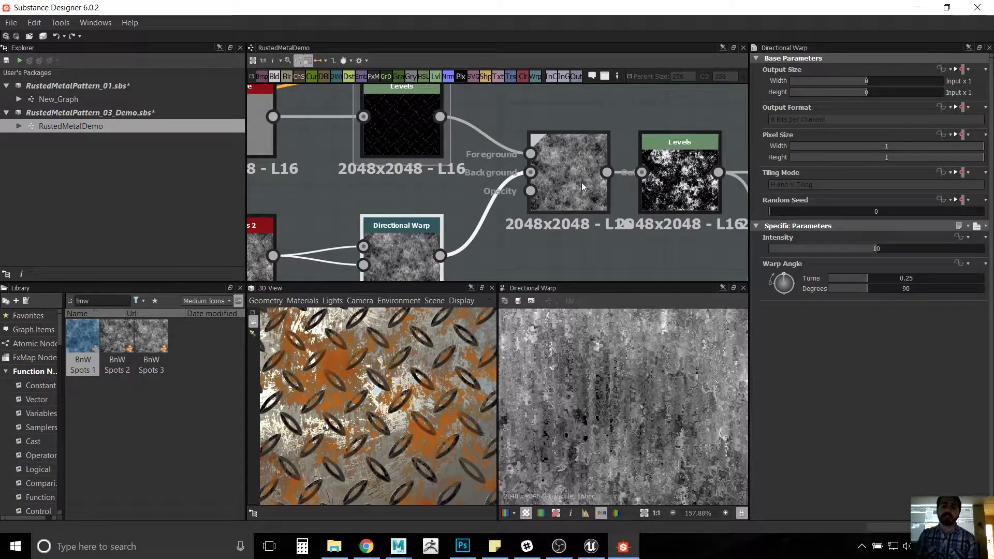
# Step: Review the Levels and Directional Warp nodes feeding the grayscale Blend, and check the Blend's parameters
pyautogui.click(559, 195)
pyautogui.click(410, 129)
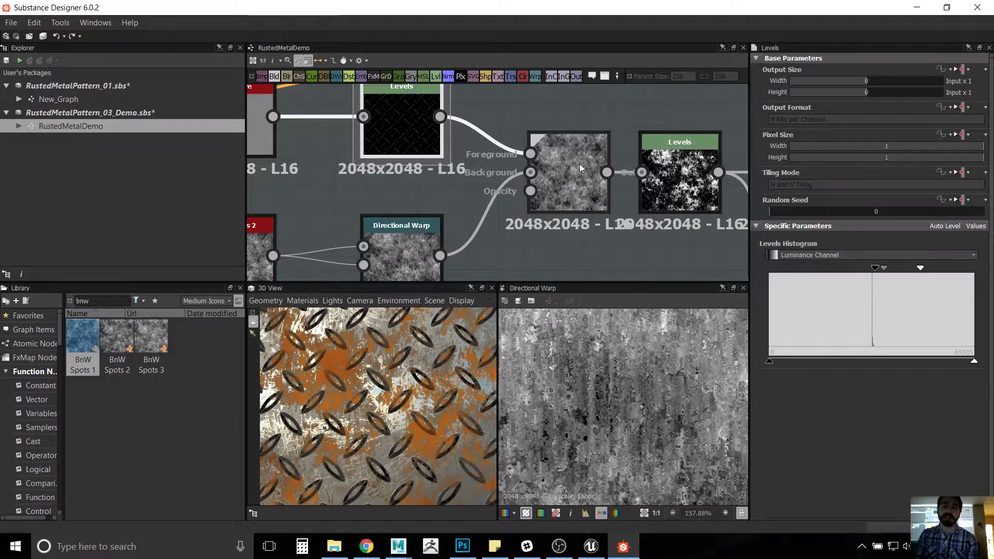
pyautogui.click(409, 250)
pyautogui.click(570, 182)
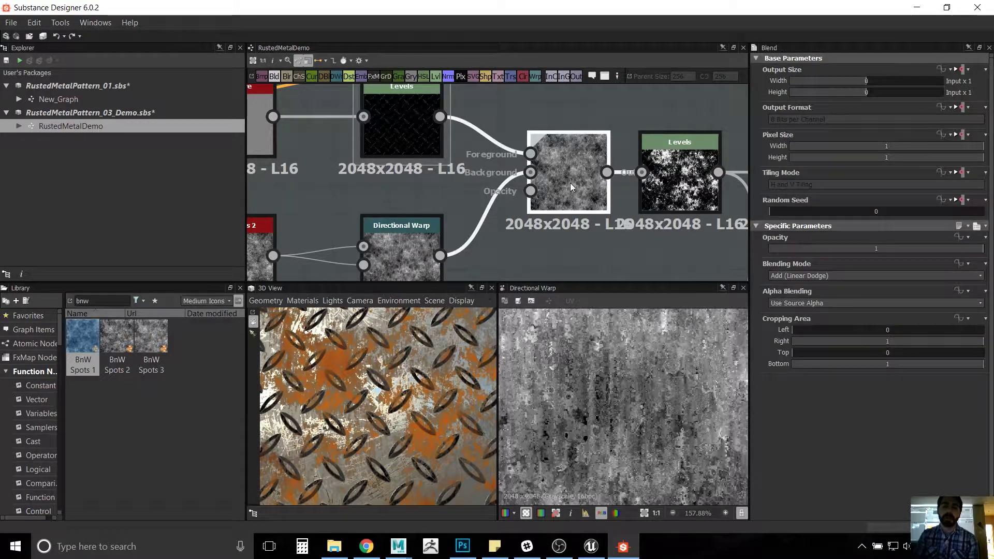
# Step: Set the grayscale Blend's blending mode to Copy and examine the effect on the following nodes and 3D model
pyautogui.click(875, 275)
pyautogui.click(792, 274)
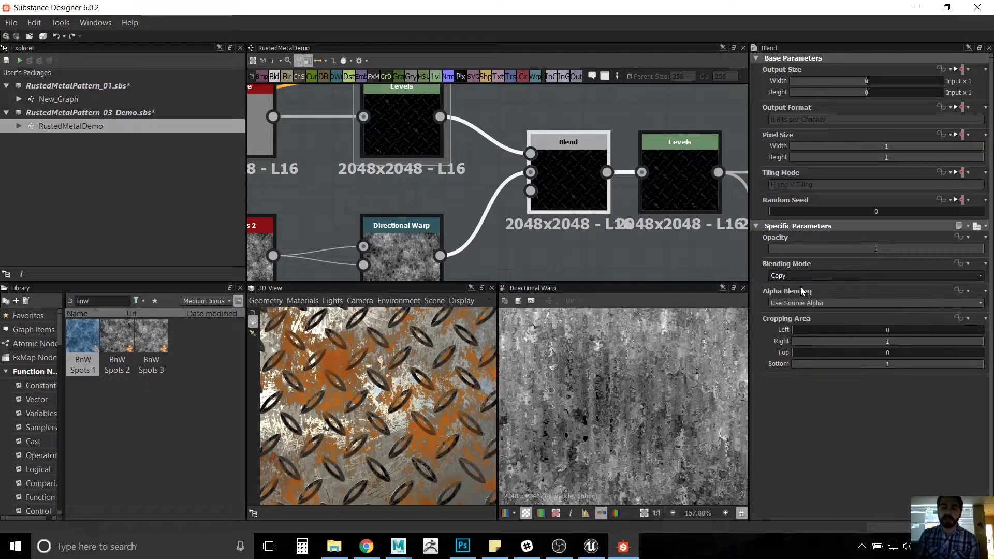
pyautogui.scroll(-2, 539, 213)
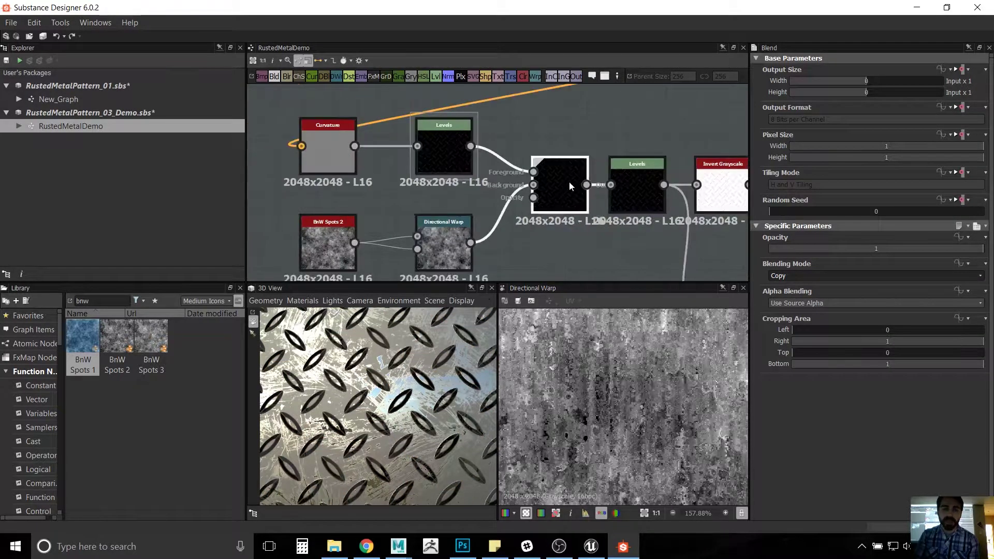
pyautogui.scroll(4, 568, 215)
pyautogui.scroll(-3, 436, 169)
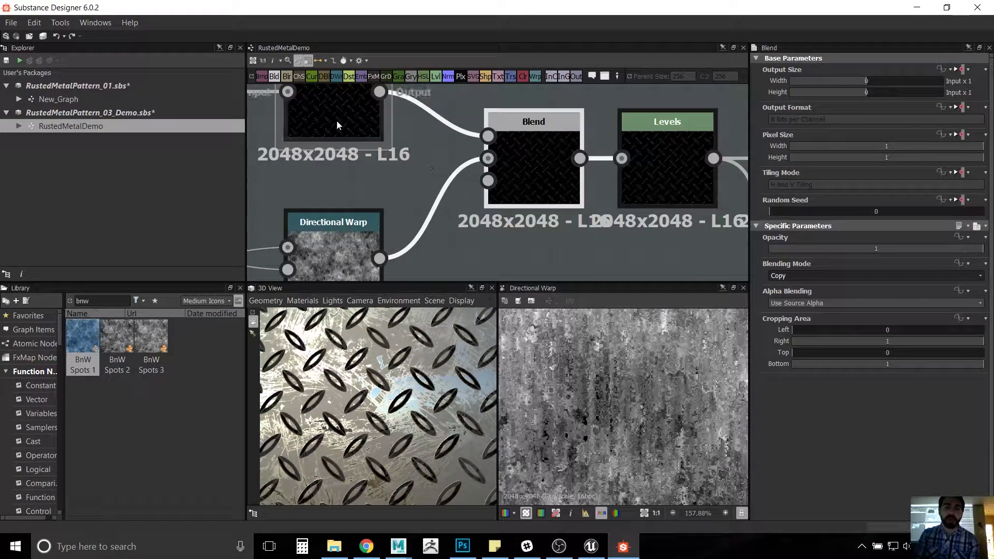
pyautogui.scroll(1, 521, 169)
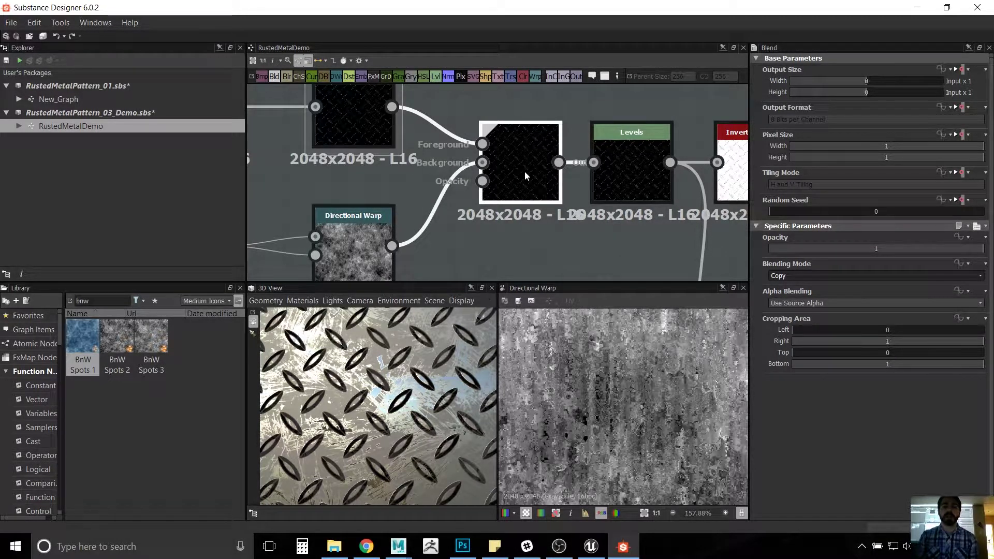
# Step: Open the grayscale Blend's blending mode options and look through the available modes
pyautogui.click(855, 278)
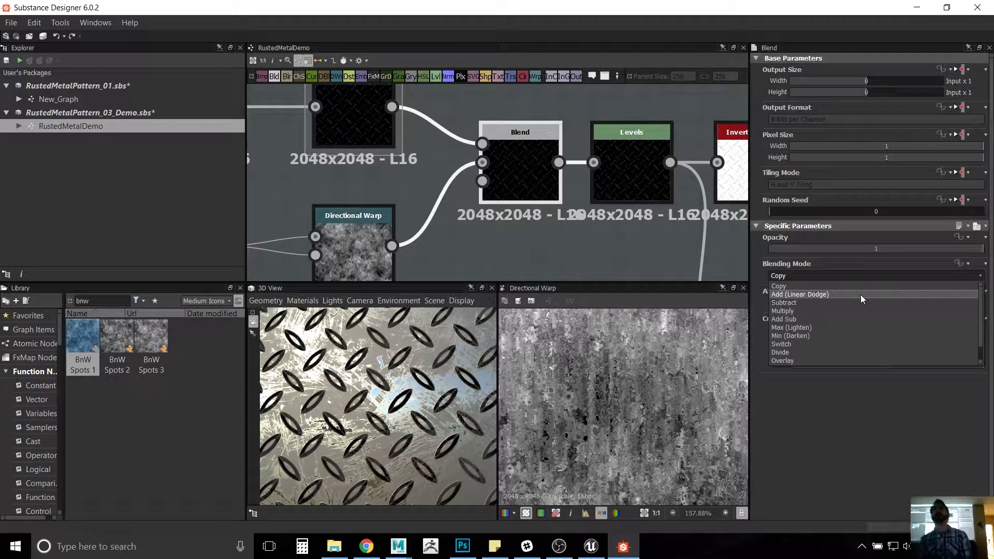
pyautogui.click(860, 294)
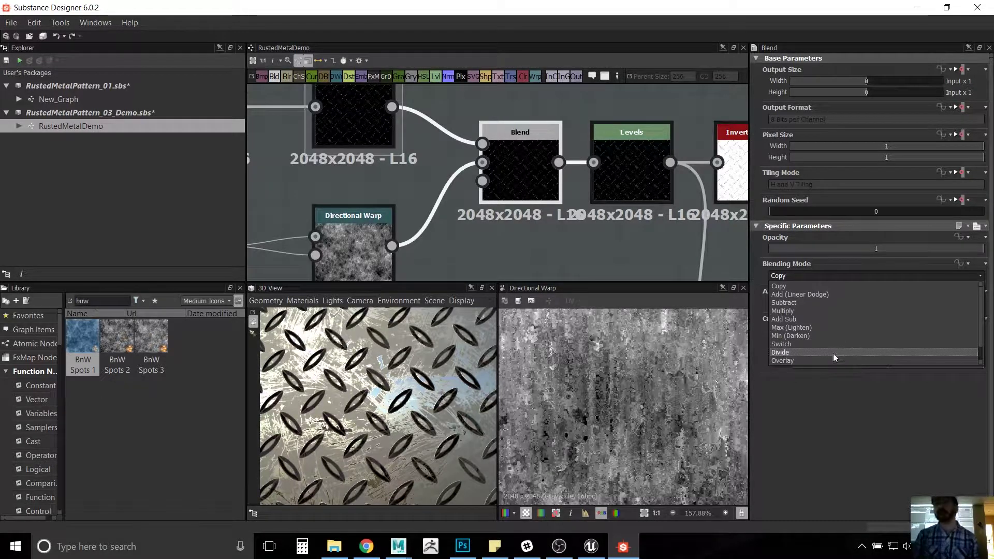
# Step: Set the Blend node's blending mode to Add (Linear Dodge) and preview its combined output in the 2D view
pyautogui.click(828, 298)
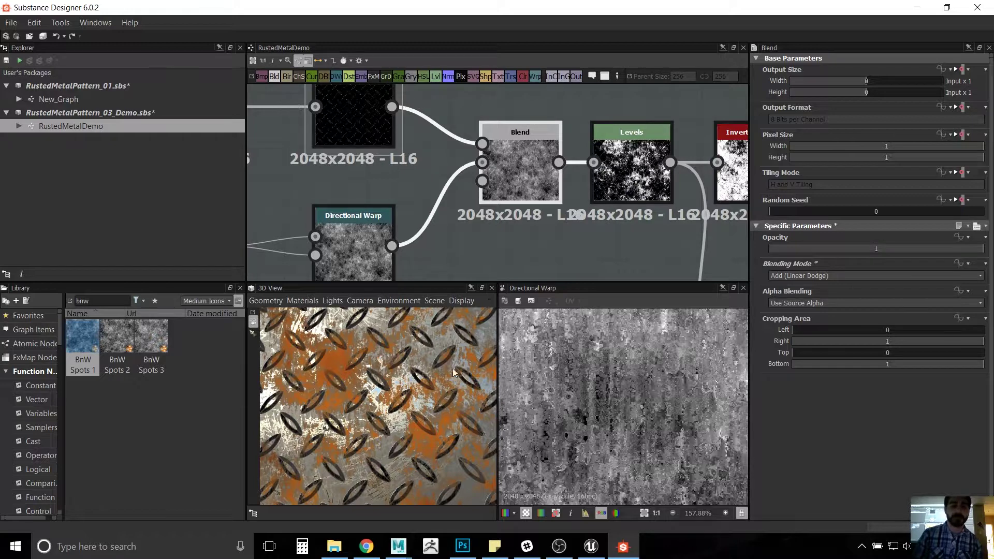
pyautogui.doubleClick(516, 163)
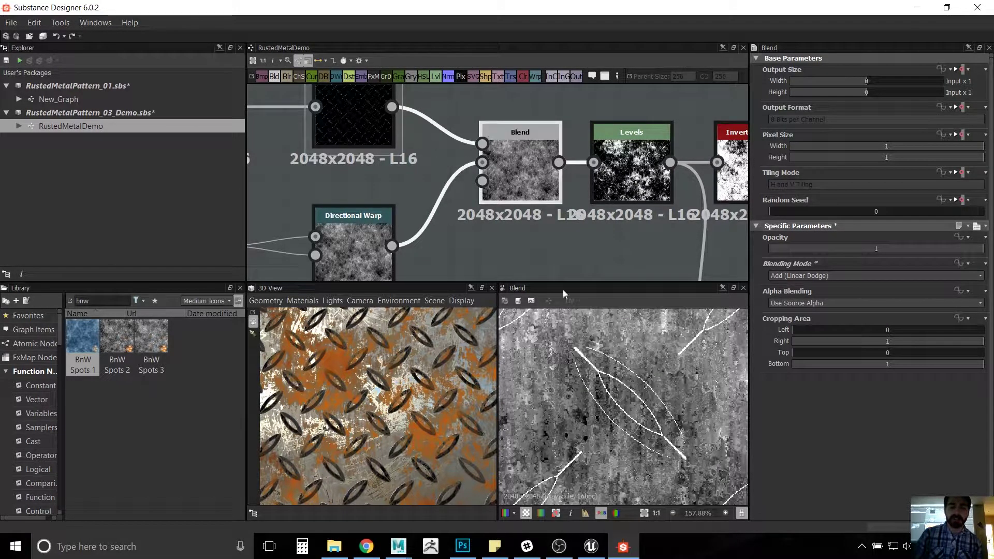
pyautogui.scroll(-5, 653, 414)
pyautogui.scroll(5, 647, 410)
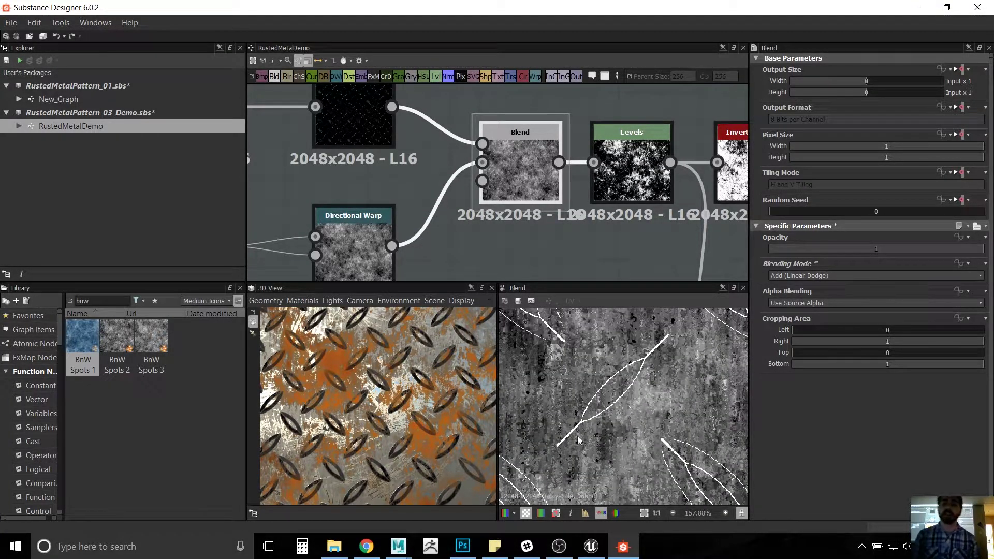
pyautogui.scroll(-5, 578, 439)
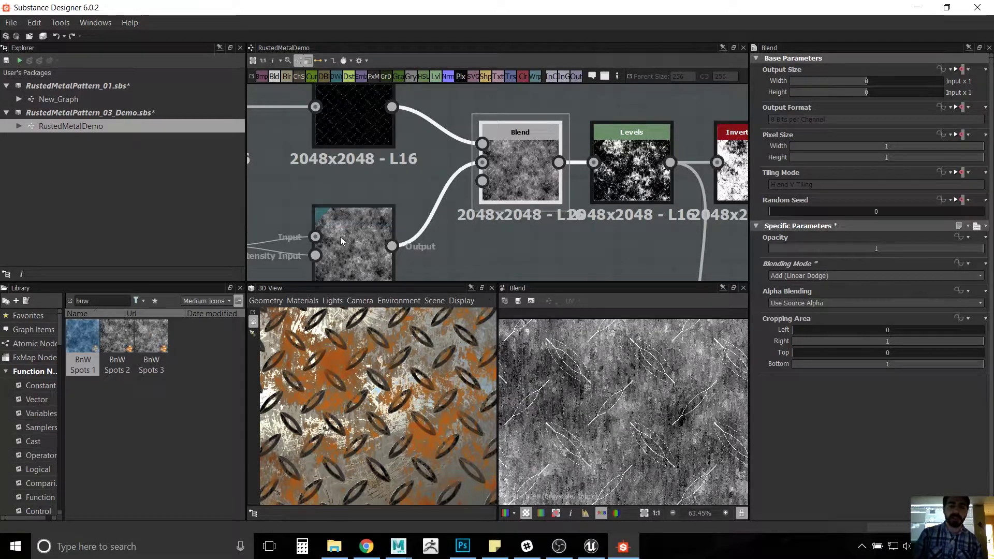
# Step: Preview the output of the Levels node that follows the Blend and examine its black-and-white mask up close
pyautogui.moveTo(340, 241); pyautogui.dragTo(356, 285, button='middle')
pyautogui.moveTo(590, 246); pyautogui.dragTo(504, 245, button='middle')
pyautogui.scroll(-1, 542, 217)
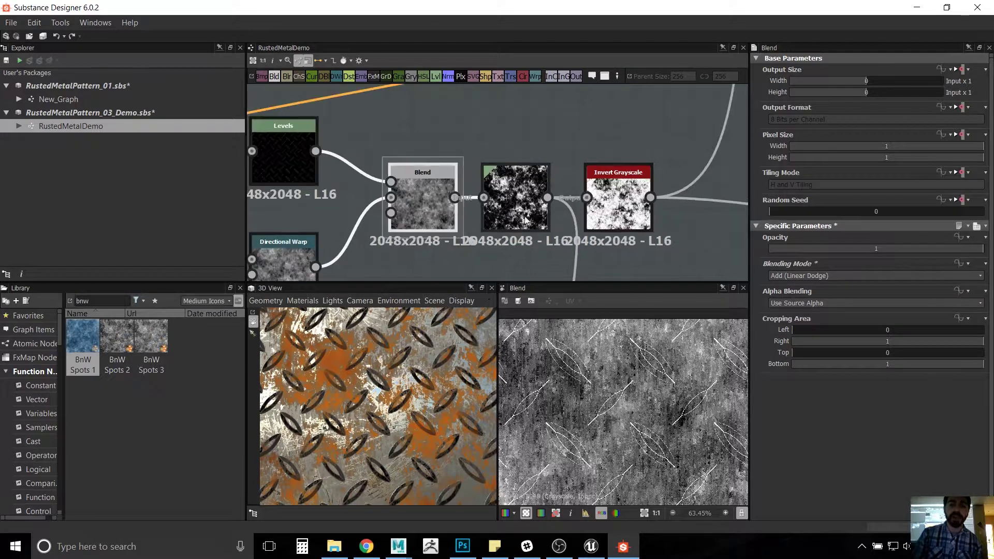
pyautogui.click(538, 178)
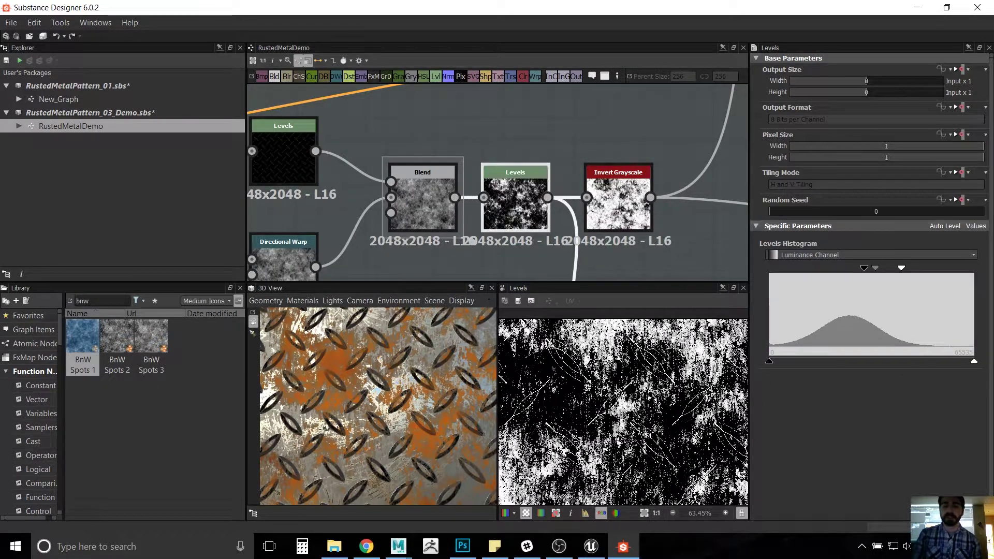
pyautogui.scroll(3, 670, 374)
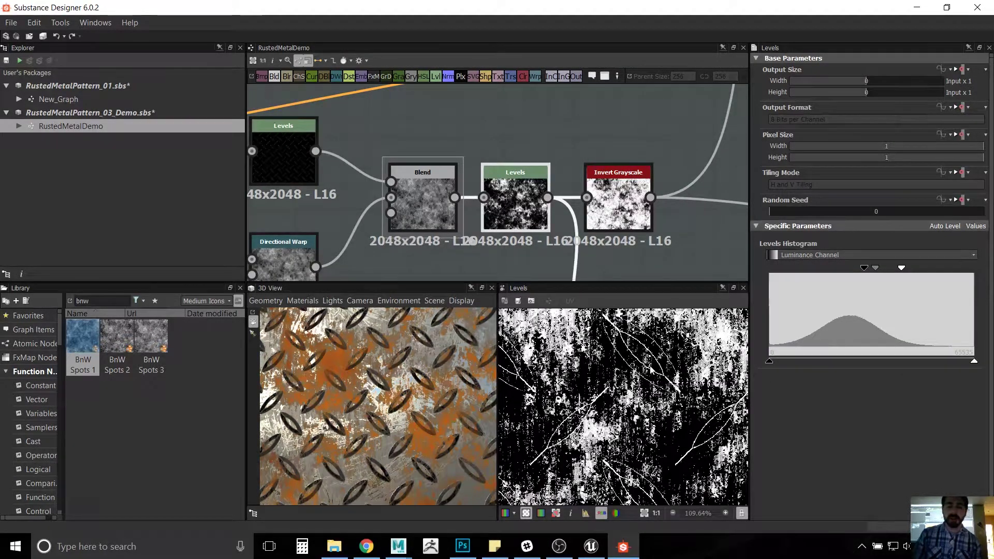
pyautogui.scroll(-2, 651, 368)
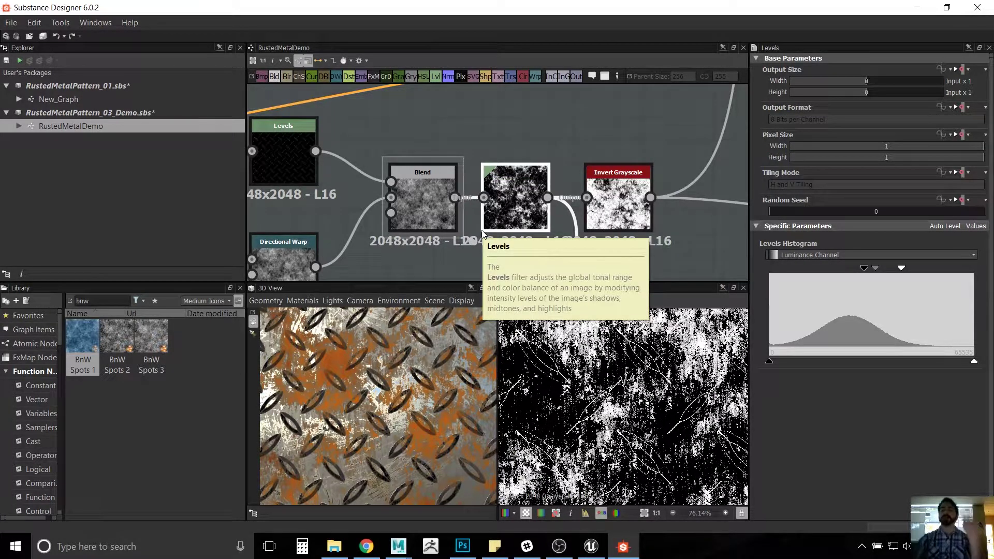
# Step: Replace the Invert Grayscale link into the Metallic output with a direct link from the Levels node, and inspect the 3D plate
pyautogui.scroll(-3, 549, 148)
pyautogui.scroll(2, 522, 173)
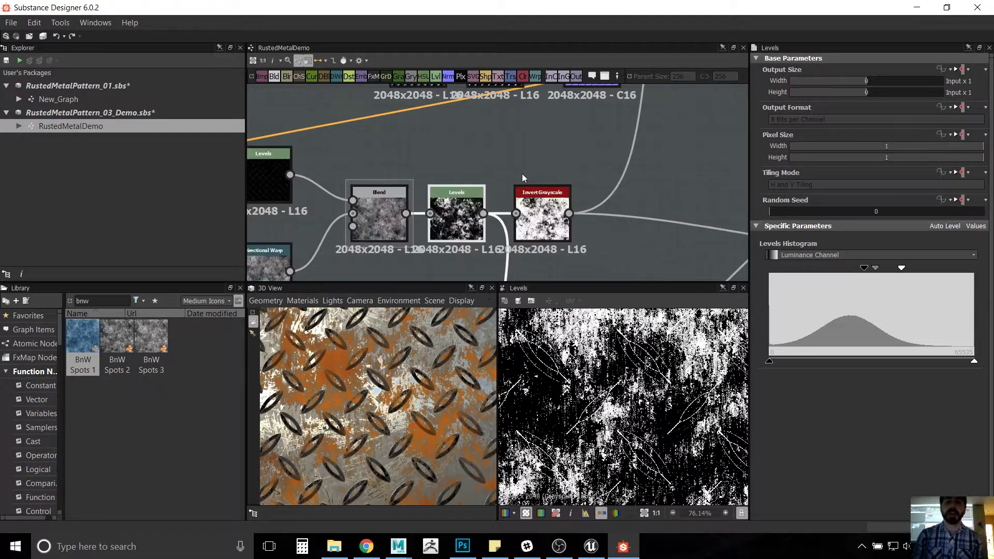
pyautogui.scroll(1, 453, 192)
pyautogui.scroll(-3, 455, 191)
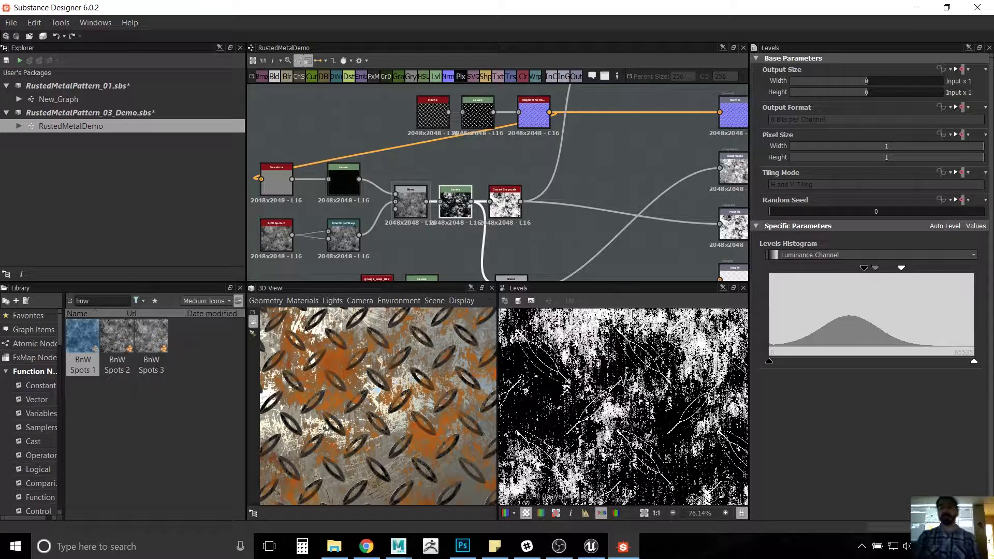
pyautogui.scroll(1, 535, 222)
pyautogui.moveTo(536, 221); pyautogui.dragTo(590, 215, button='middle')
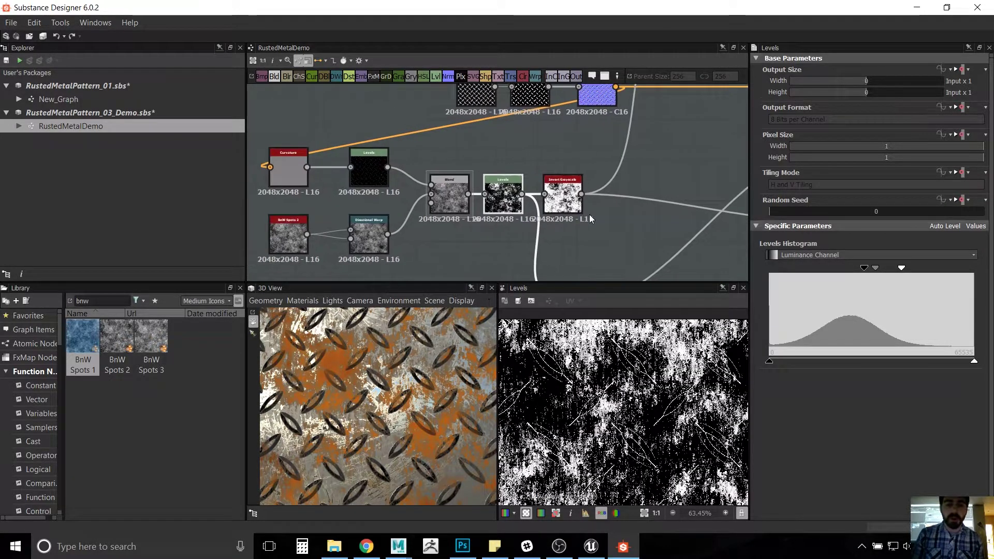
pyautogui.scroll(-2, 593, 209)
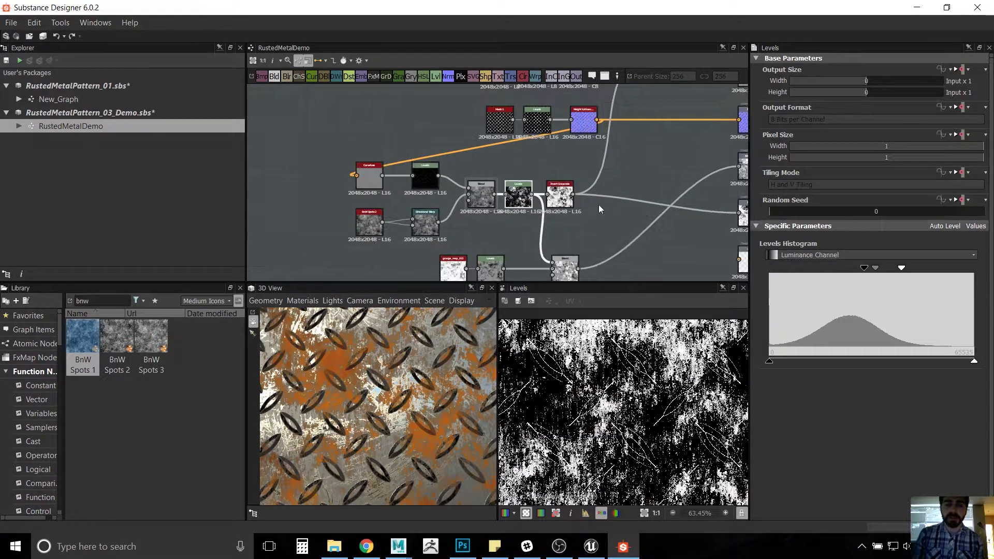
pyautogui.click(644, 201)
pyautogui.press('Delete')
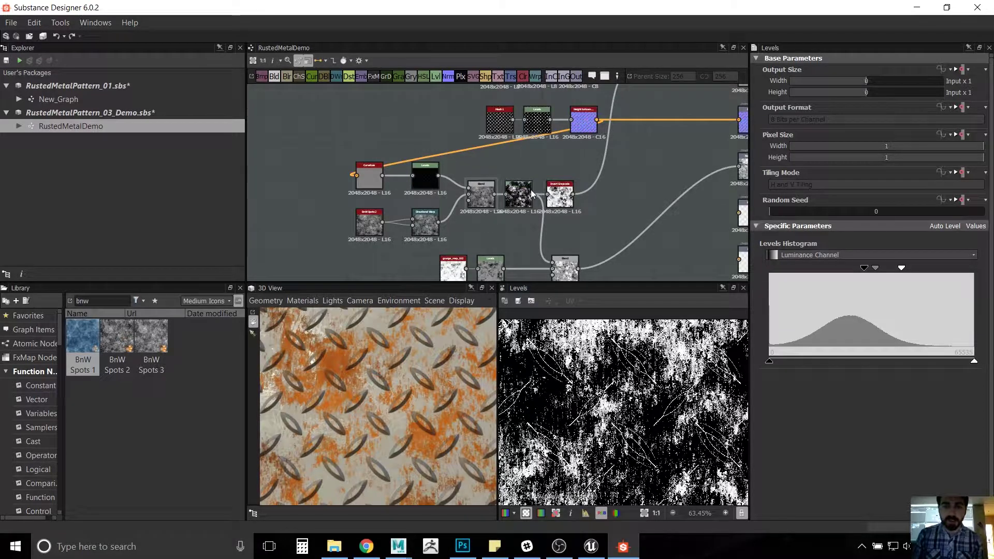
pyautogui.moveTo(572, 195); pyautogui.dragTo(740, 211)
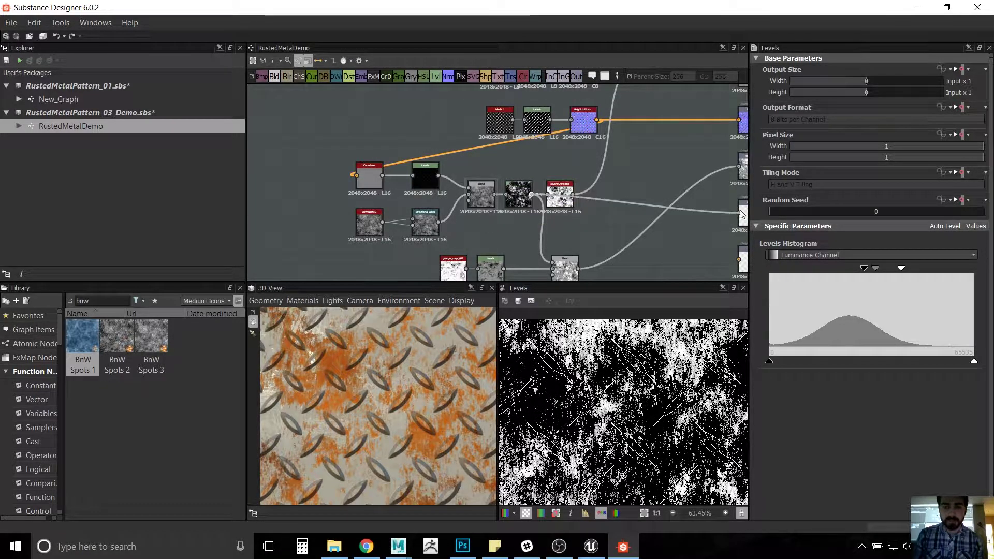
pyautogui.moveTo(352, 380); pyautogui.dragTo(414, 368)
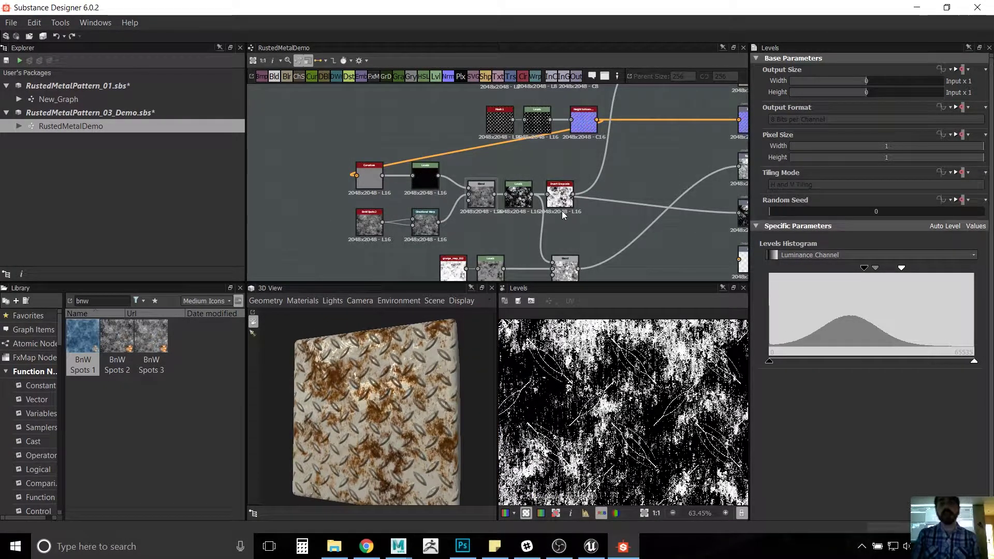
# Step: Undo the rewiring of the Metallic output
pyautogui.scroll(4, 601, 243)
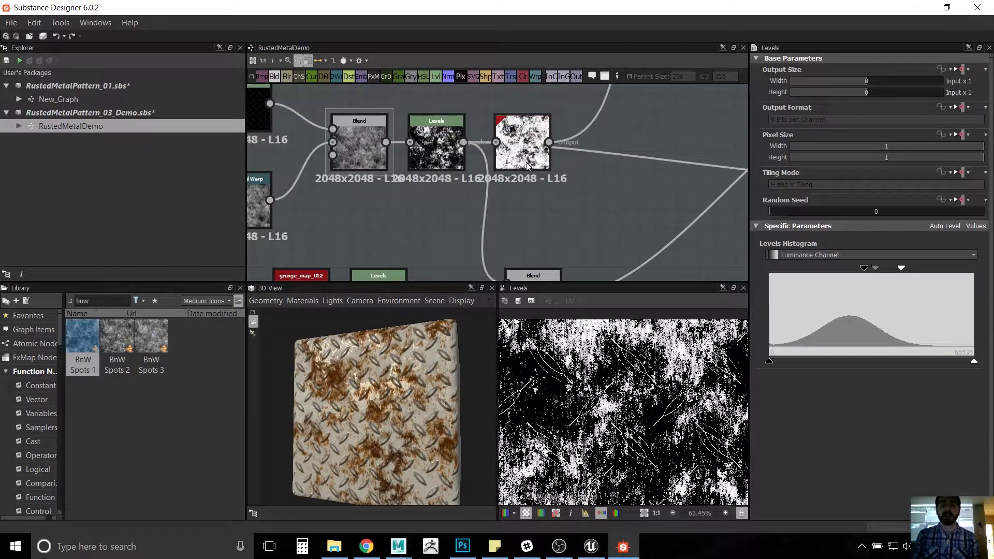
pyautogui.hotkey('ctrl', 'z')
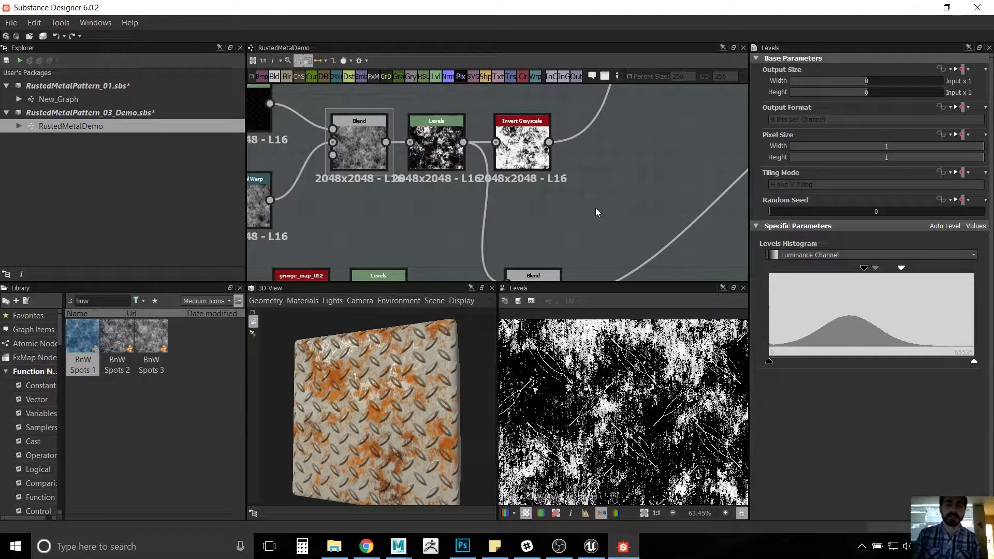
pyautogui.hotkey('ctrl', 'y')
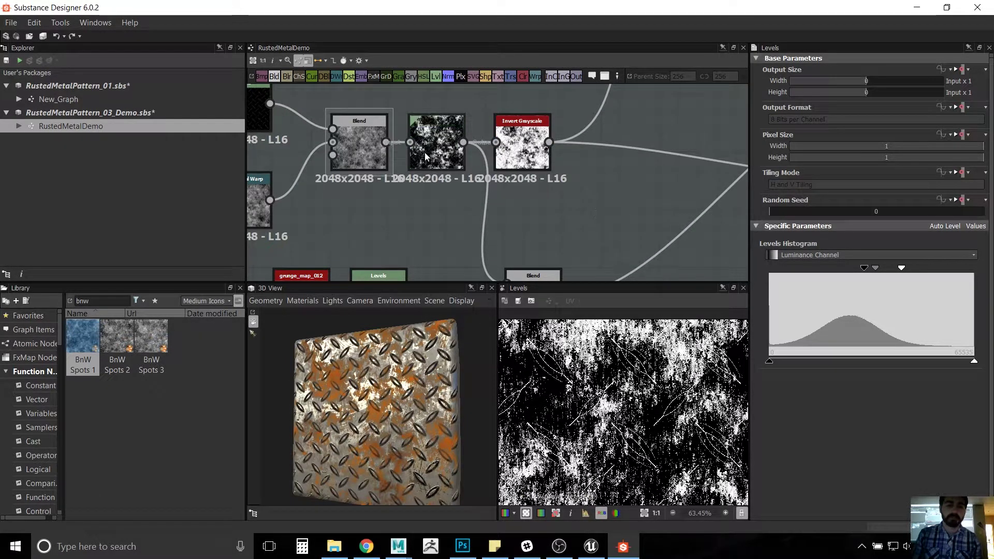
# Step: Compare the Levels and Invert Grayscale nodes' parameters and search the library for "invert"
pyautogui.click(426, 155)
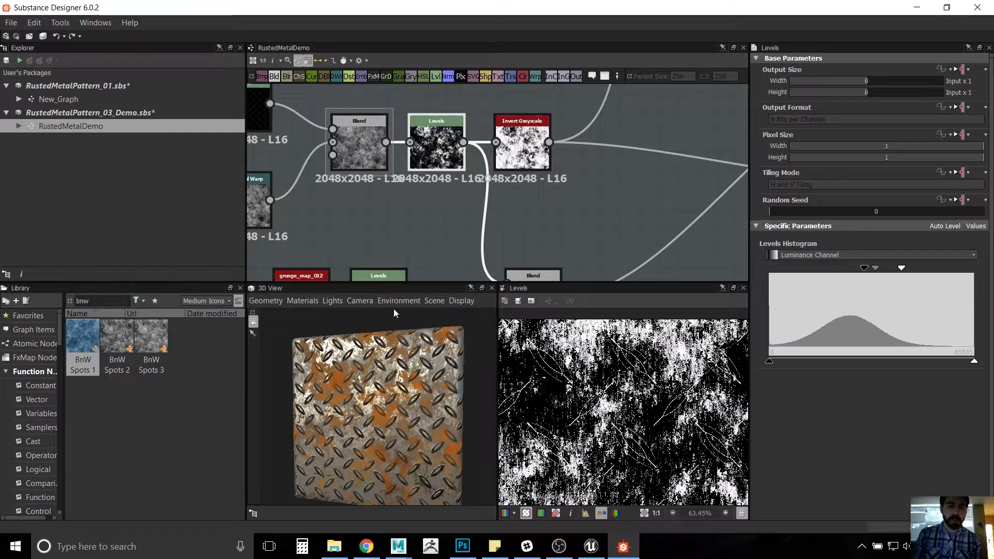
pyautogui.scroll(2, 436, 159)
pyautogui.click(535, 162)
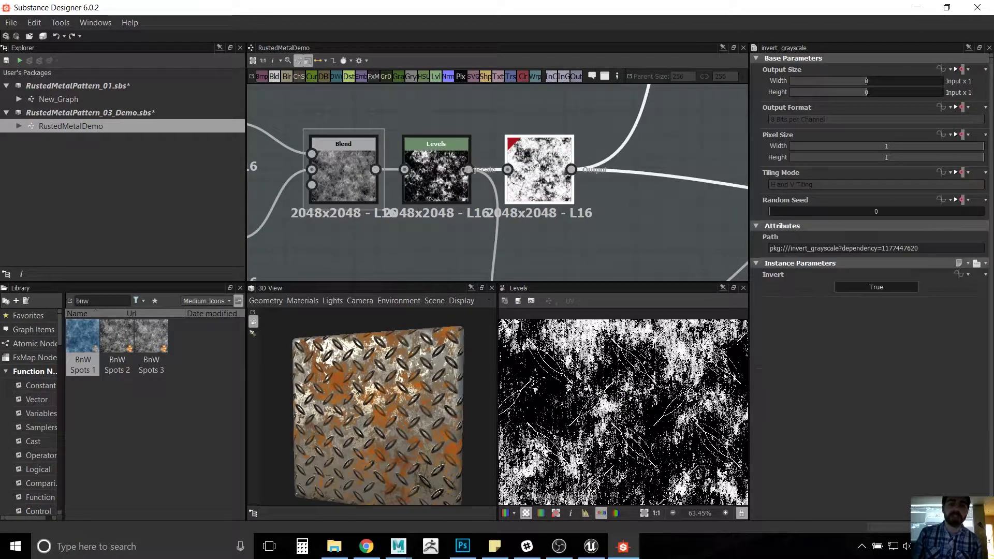
pyautogui.click(443, 170)
pyautogui.click(536, 165)
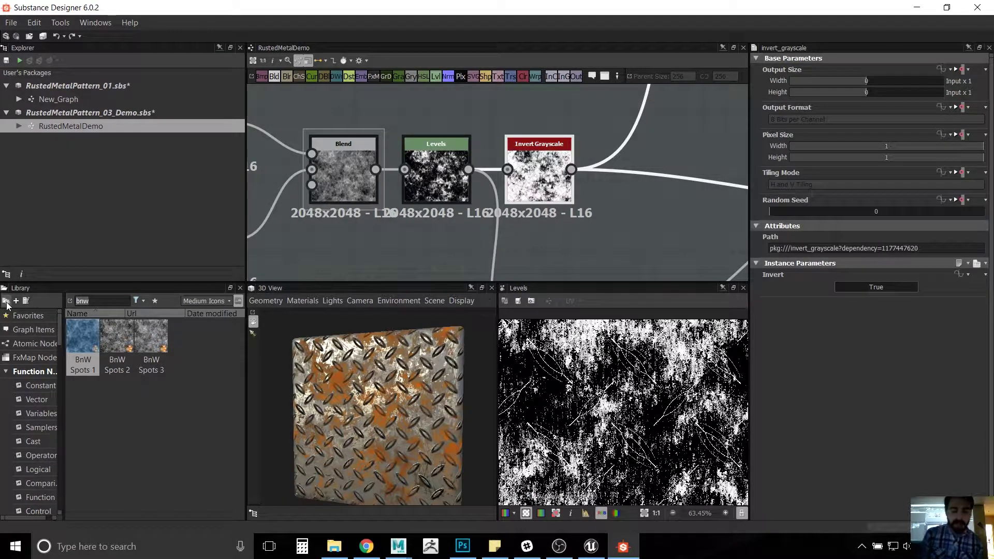
pyautogui.write('in')
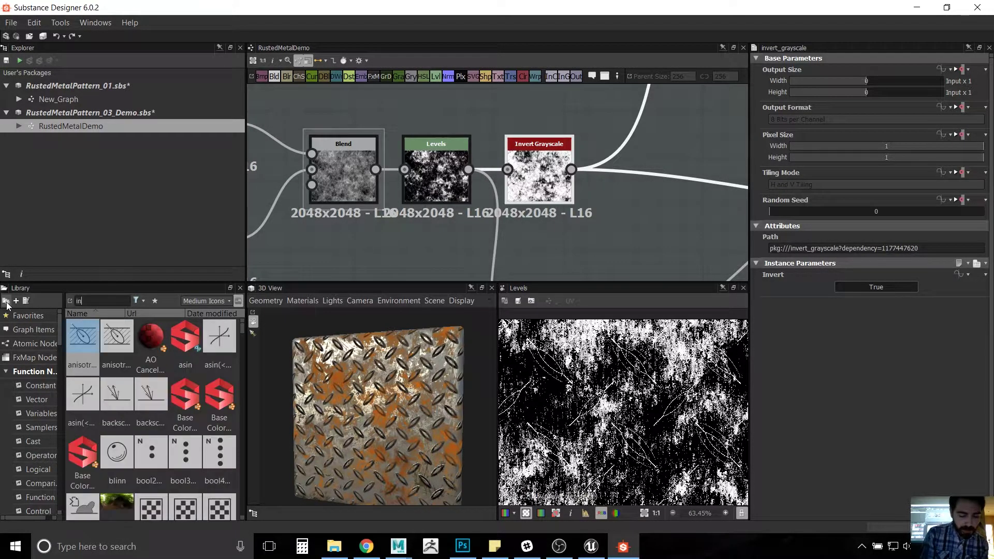
pyautogui.write('vert')
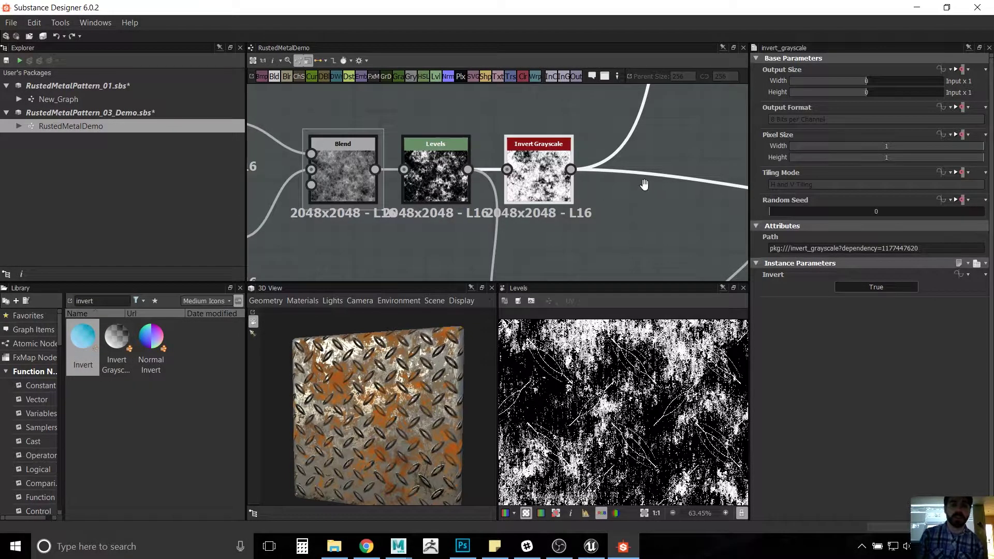
# Step: Preview the Invert Grayscale output, trace its link to the Metallic output and inspect the plate's metallic areas in 3D
pyautogui.moveTo(508, 204); pyautogui.dragTo(390, 210, button='middle')
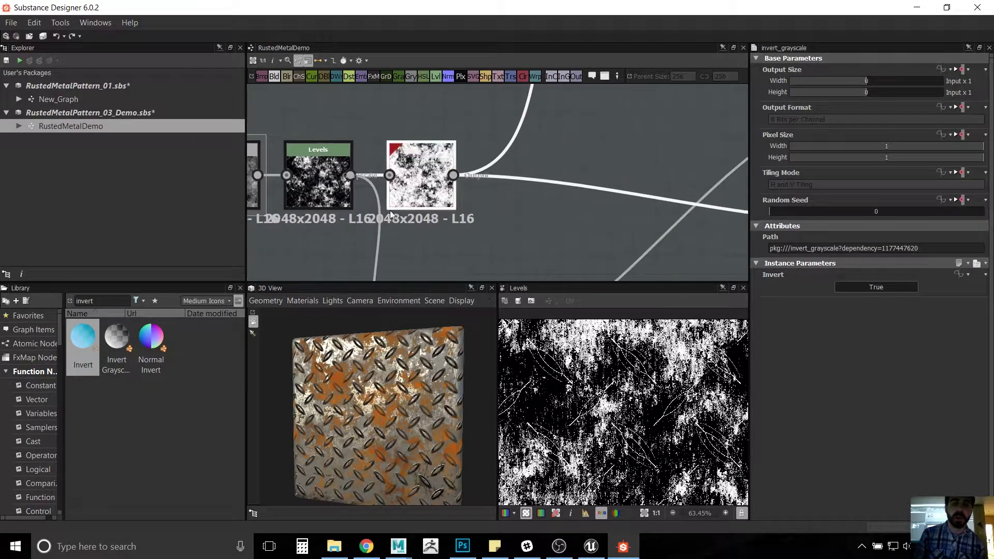
pyautogui.doubleClick(425, 184)
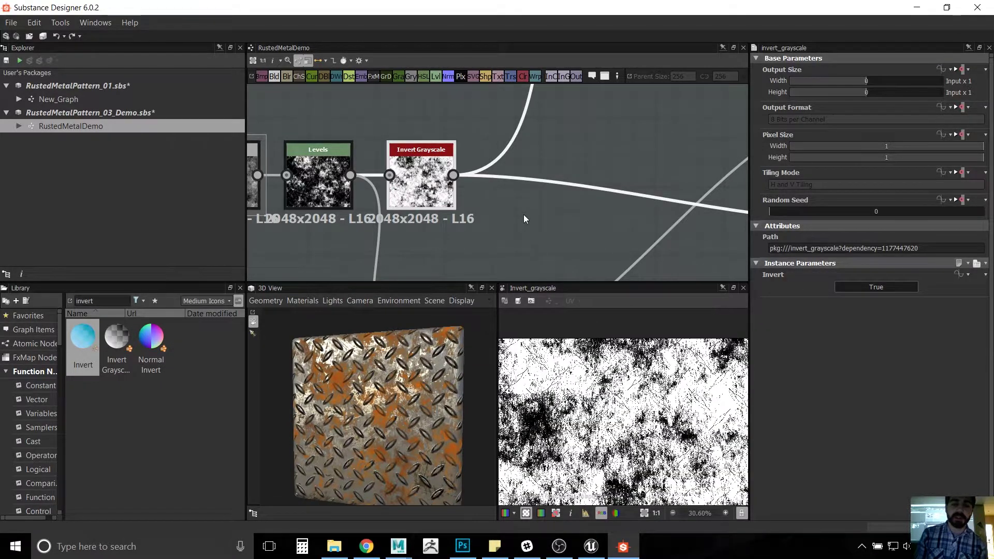
pyautogui.scroll(-3, 523, 214)
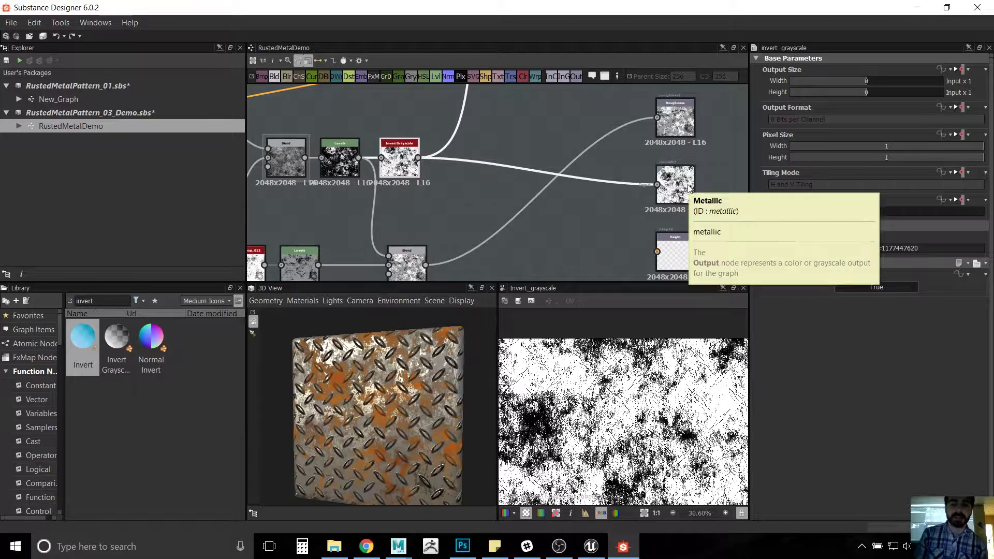
pyautogui.moveTo(336, 390); pyautogui.dragTo(409, 378)
pyautogui.moveTo(458, 199); pyautogui.dragTo(514, 229, button='middle')
pyautogui.scroll(1, 514, 230)
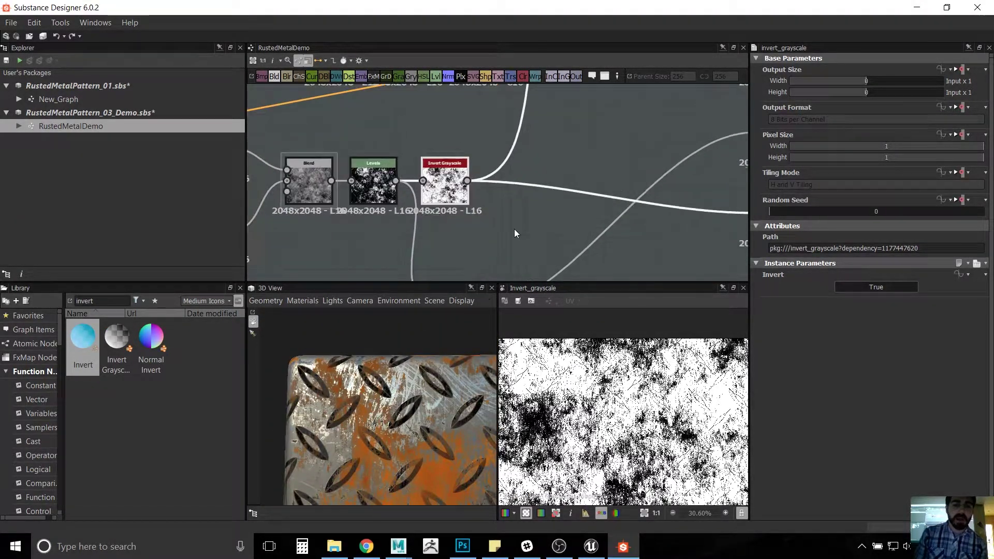
pyautogui.scroll(-3, 461, 158)
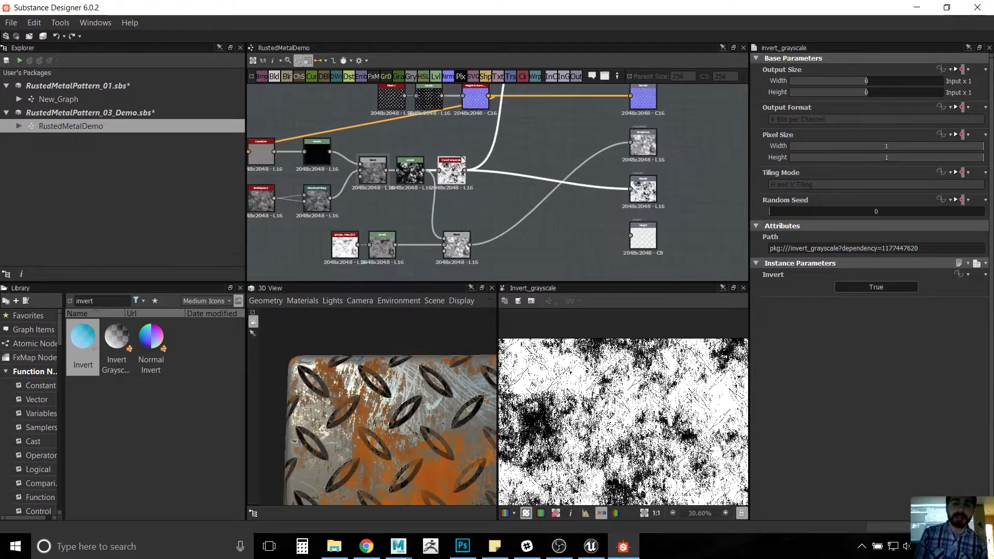
# Step: Delete the link from Invert Grayscale to the Blend node that feeds the base color output
pyautogui.moveTo(493, 108); pyautogui.dragTo(518, 185, button='middle')
pyautogui.click(511, 158)
pyautogui.press('Delete')
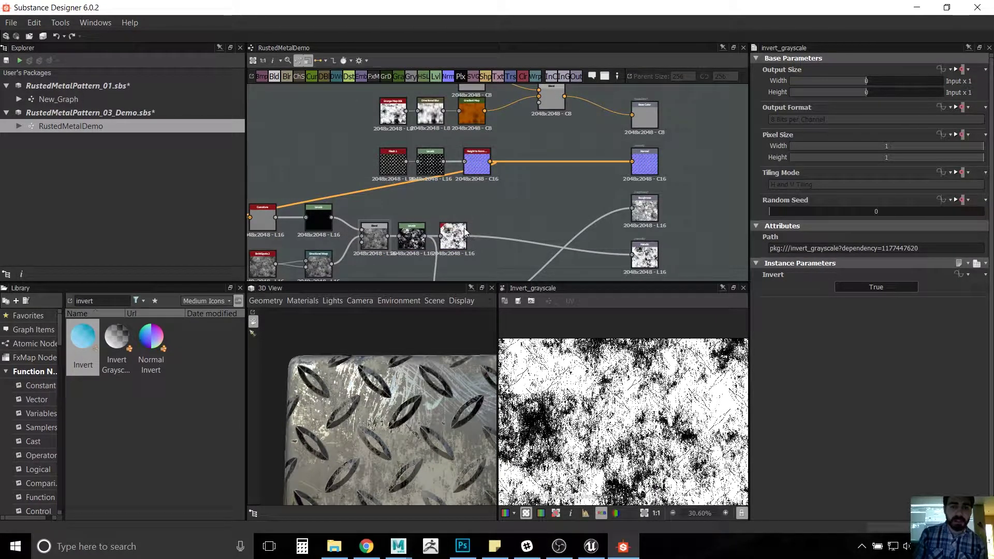
# Step: Examine the Invert Grayscale node and its black-and-white output up close in the graph and 2D view
pyautogui.scroll(2, 534, 176)
pyautogui.scroll(3, 515, 188)
pyautogui.click(404, 214)
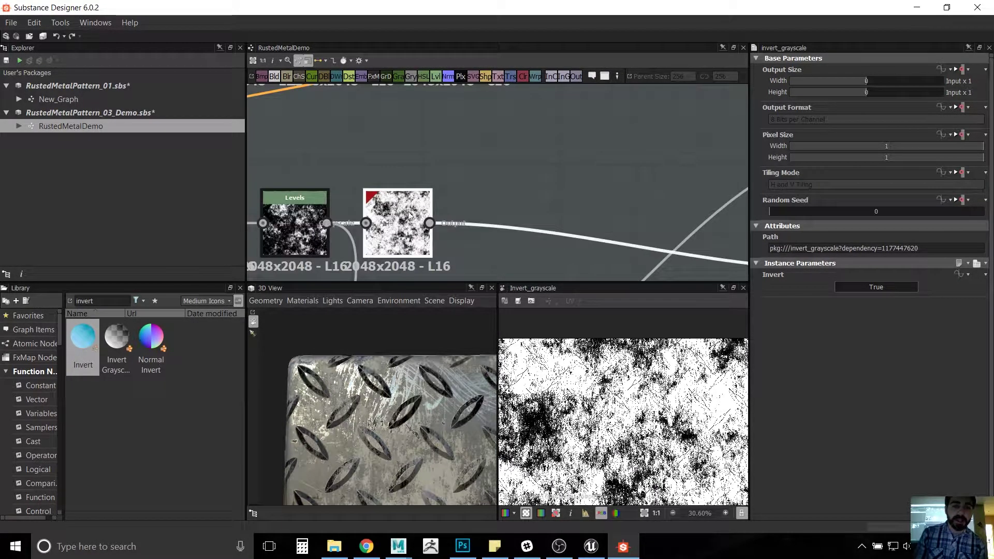
pyautogui.scroll(-1, 472, 189)
pyautogui.moveTo(473, 188); pyautogui.dragTo(518, 175, button='middle')
pyautogui.scroll(5, 519, 175)
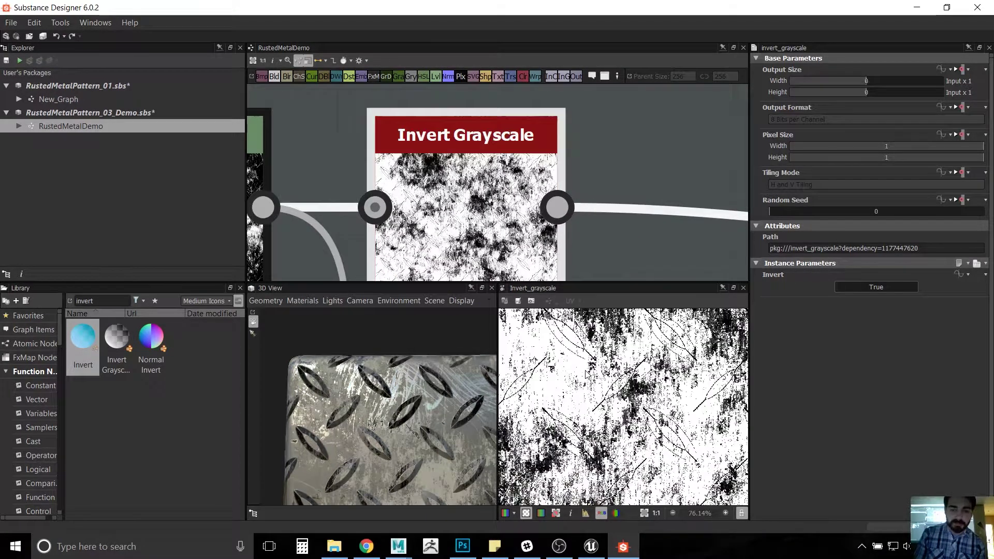
pyautogui.scroll(5, 590, 419)
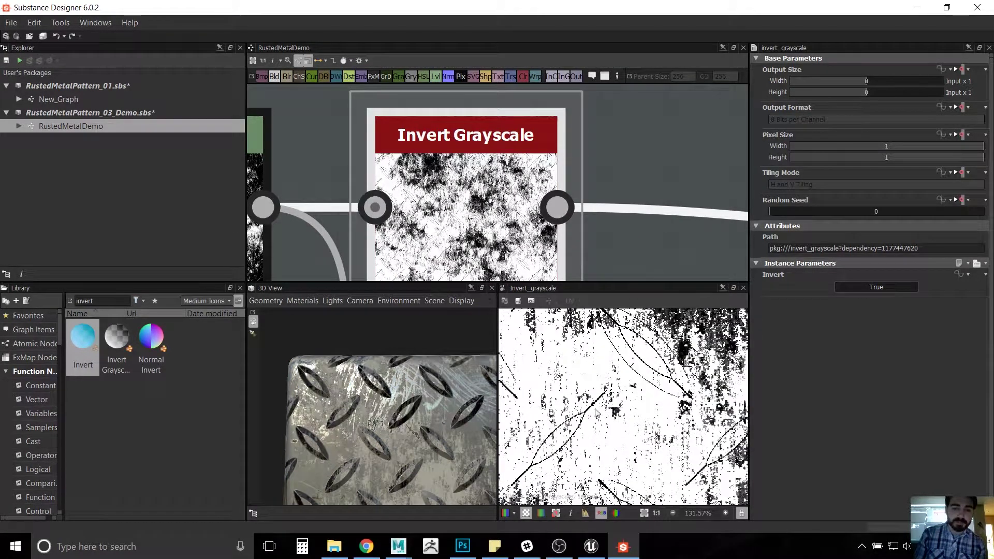
pyautogui.scroll(-8, 557, 178)
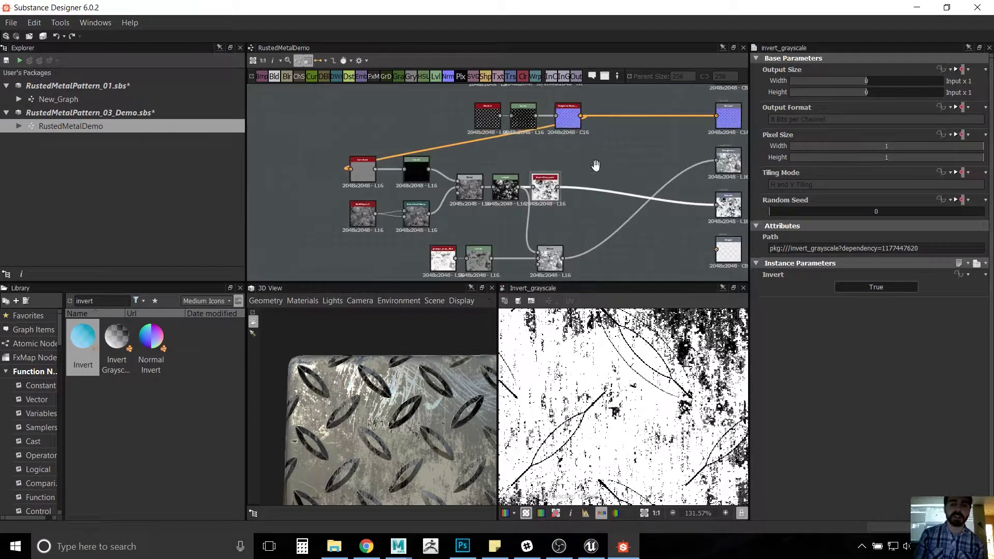
# Step: Reconnect the Invert Grayscale output to the third input of the base color Blend and inspect the rust in 3D
pyautogui.moveTo(515, 250); pyautogui.dragTo(585, 124)
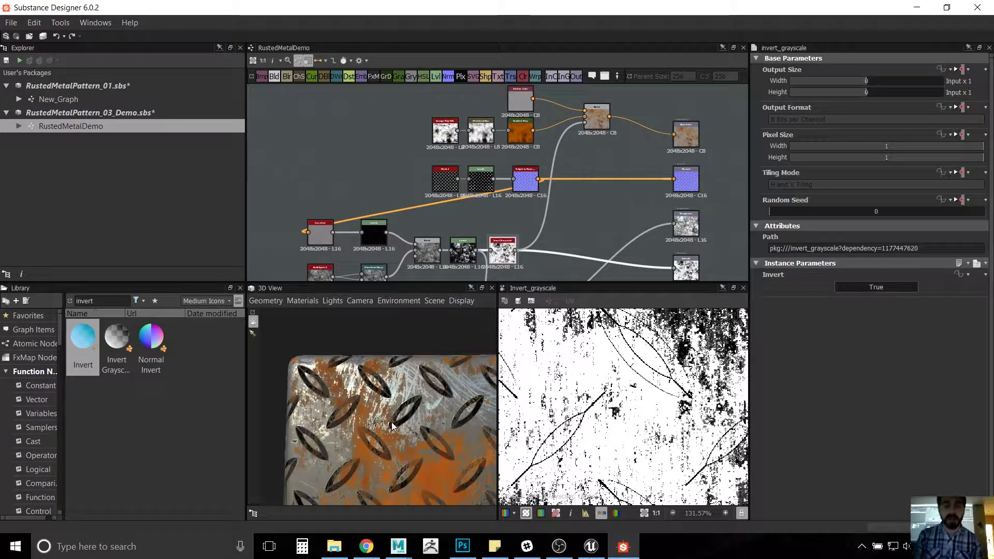
pyautogui.scroll(3, 383, 399)
pyautogui.scroll(3, 392, 391)
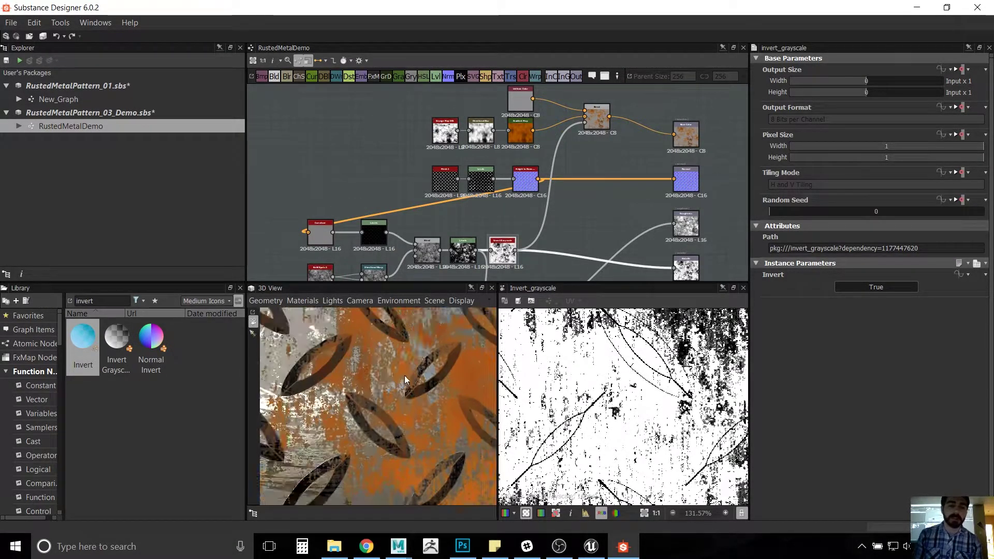
# Step: Inspect the rust, scratches and edge wear around the raised diamonds of the plate from several distances in 3D
pyautogui.scroll(-5, 372, 378)
pyautogui.moveTo(376, 365); pyautogui.dragTo(363, 409)
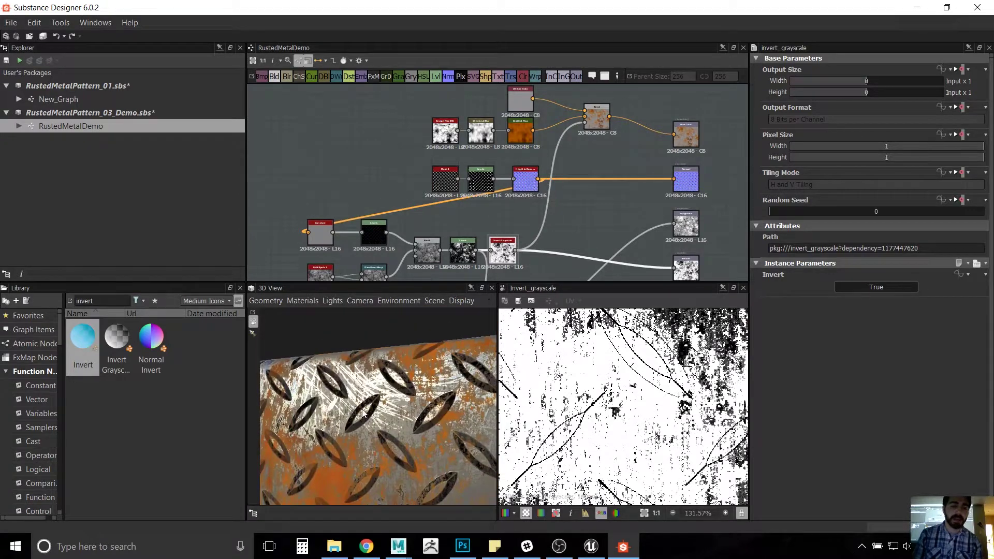
pyautogui.scroll(6, 363, 409)
pyautogui.scroll(6, 372, 385)
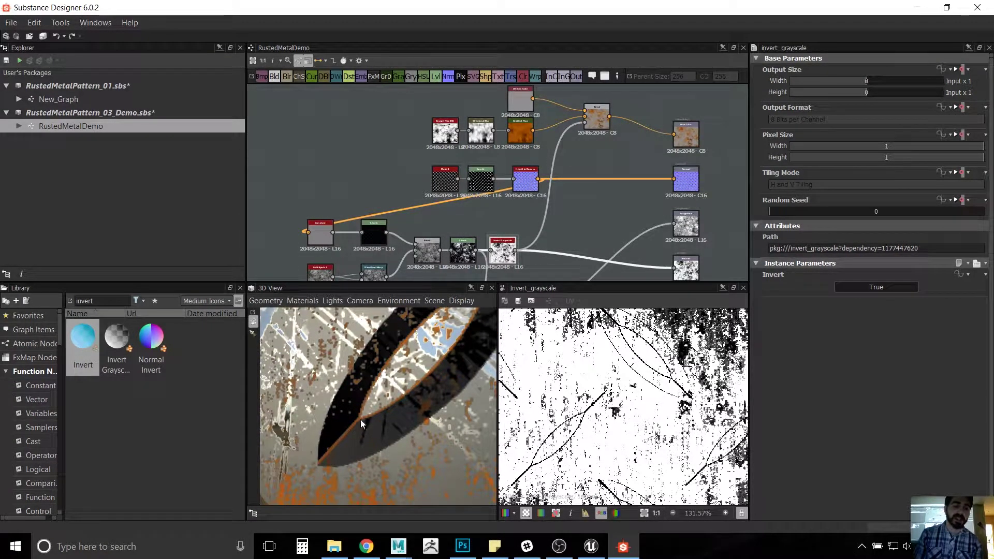
pyautogui.scroll(-5, 374, 395)
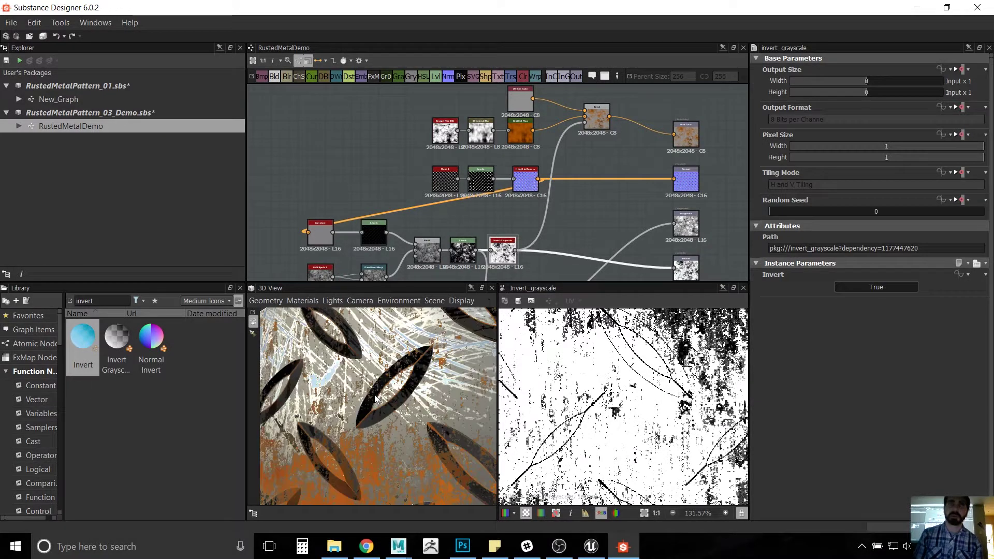
pyautogui.scroll(-1, 541, 223)
# Step: Trace the Invert Grayscale links through the graph to the base color Blend and the material outputs
pyautogui.moveTo(541, 224); pyautogui.dragTo(559, 152, button='middle')
pyautogui.scroll(2, 553, 191)
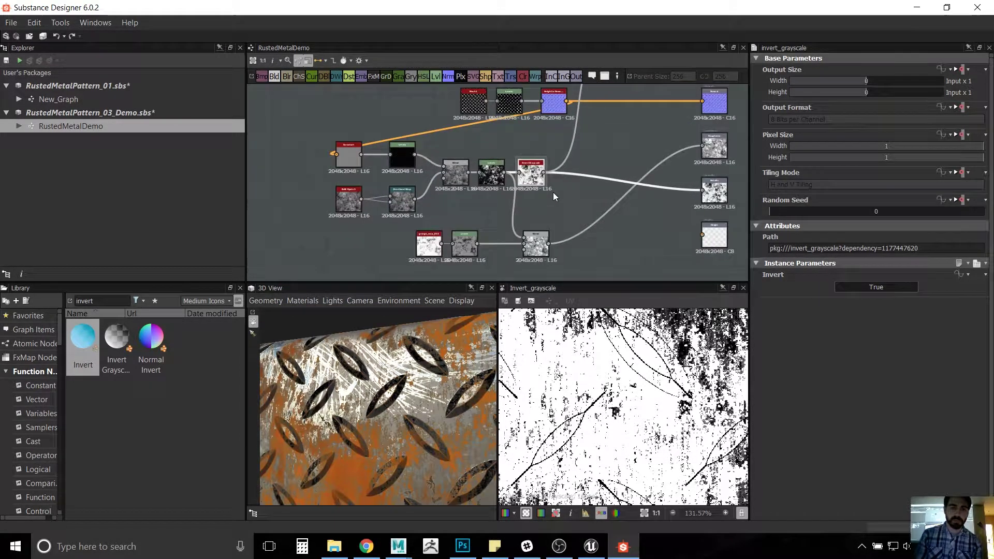
pyautogui.moveTo(465, 218); pyautogui.dragTo(468, 211, button='middle')
pyautogui.moveTo(590, 122); pyautogui.dragTo(548, 253, button='middle')
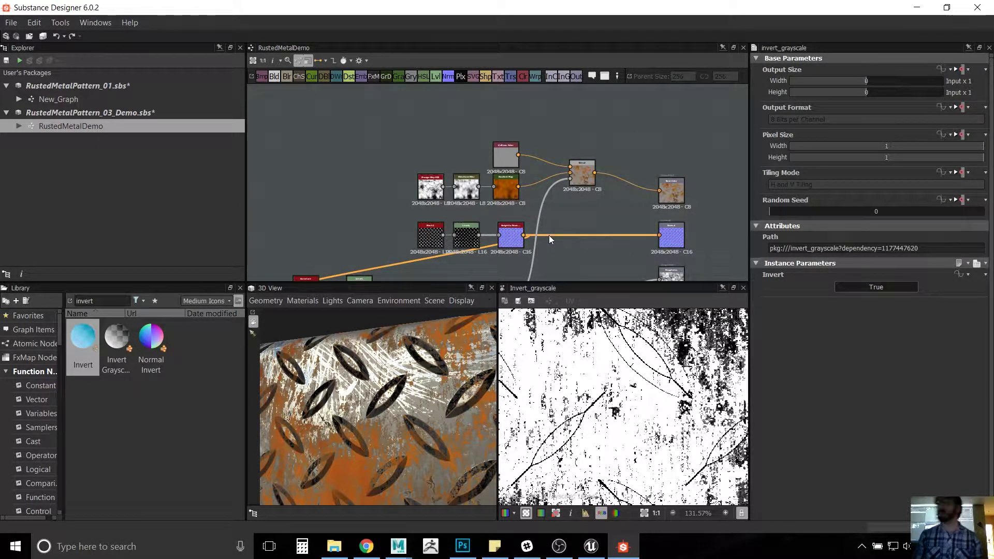
pyautogui.scroll(3, 539, 220)
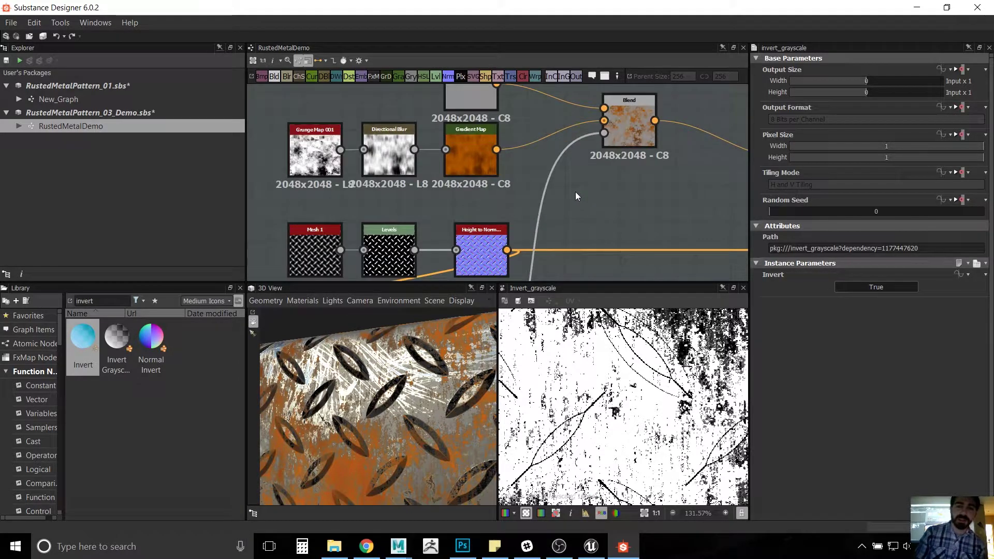
pyautogui.moveTo(577, 196); pyautogui.dragTo(552, 236, button='middle')
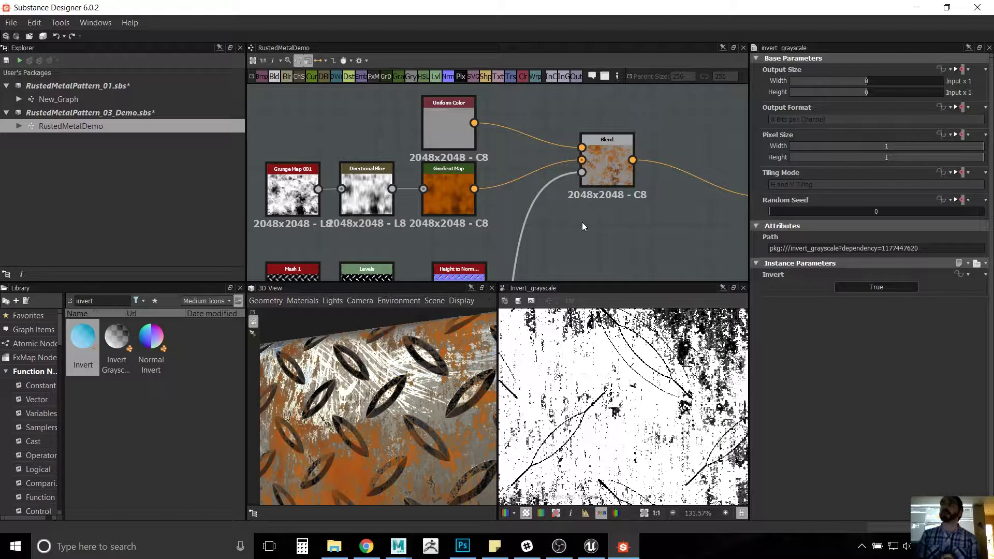
pyautogui.press('f')
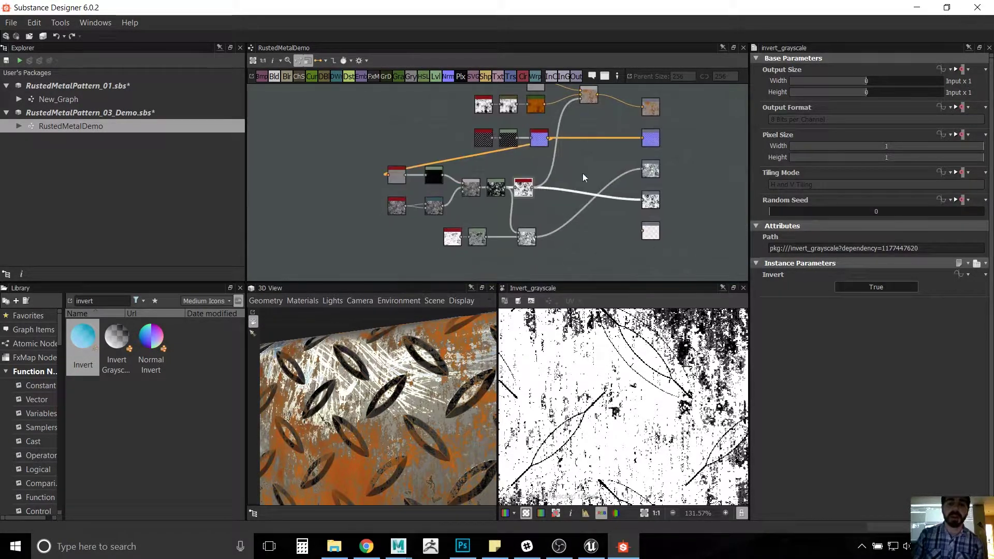
pyautogui.moveTo(573, 187); pyautogui.dragTo(600, 120, button='middle')
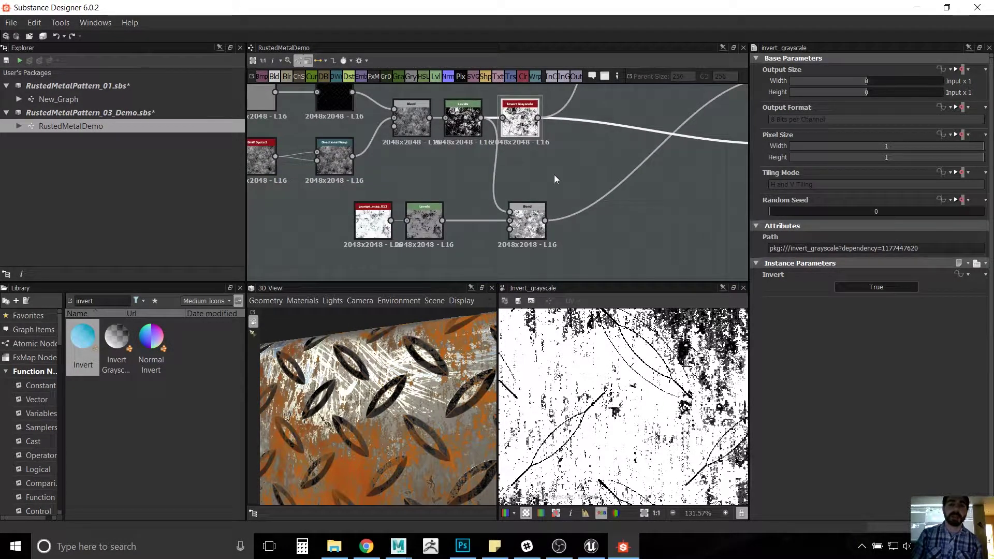
# Step: Search the library for "grung" to locate grunge_map_012, and preview the graph's grunge_map_012 node up close in 2D
pyautogui.click(469, 128)
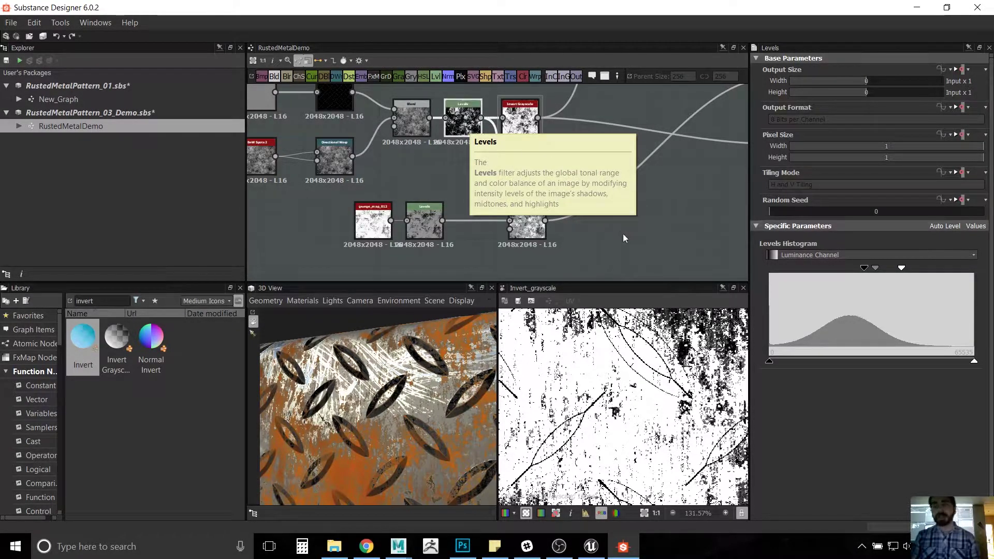
pyautogui.scroll(1, 628, 235)
pyautogui.scroll(3, 477, 241)
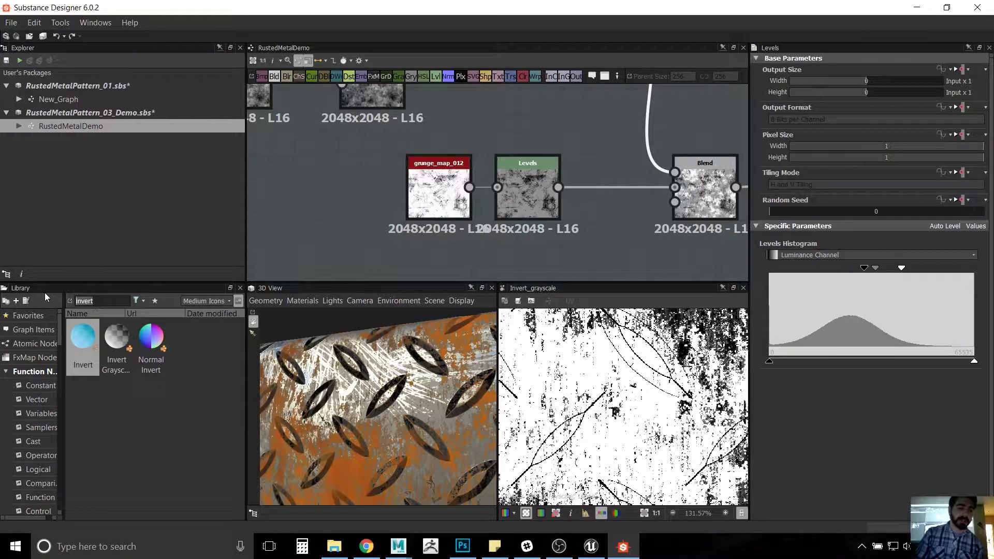
pyautogui.hotkey('ctrl', 'a')
pyautogui.write('gru')
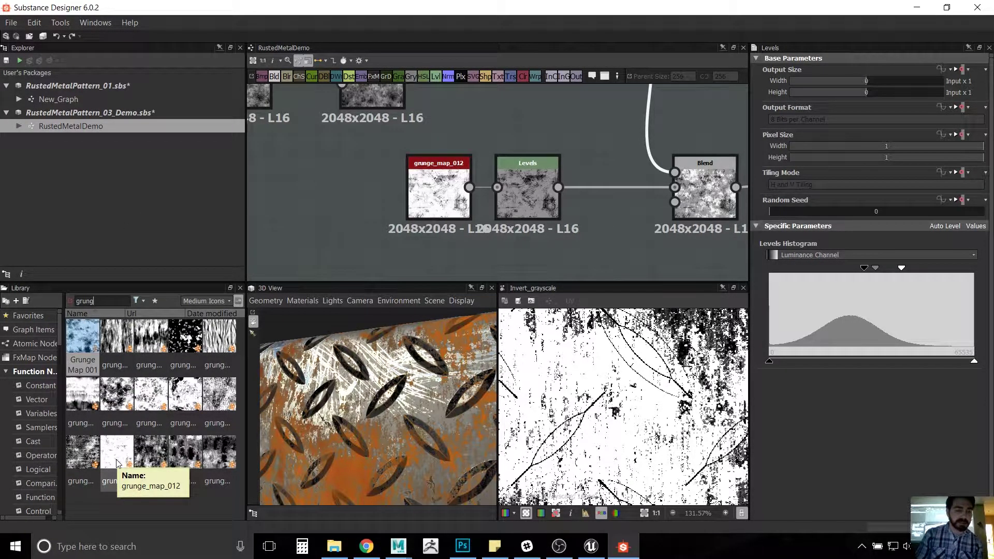
pyautogui.moveTo(117, 463); pyautogui.dragTo(449, 210)
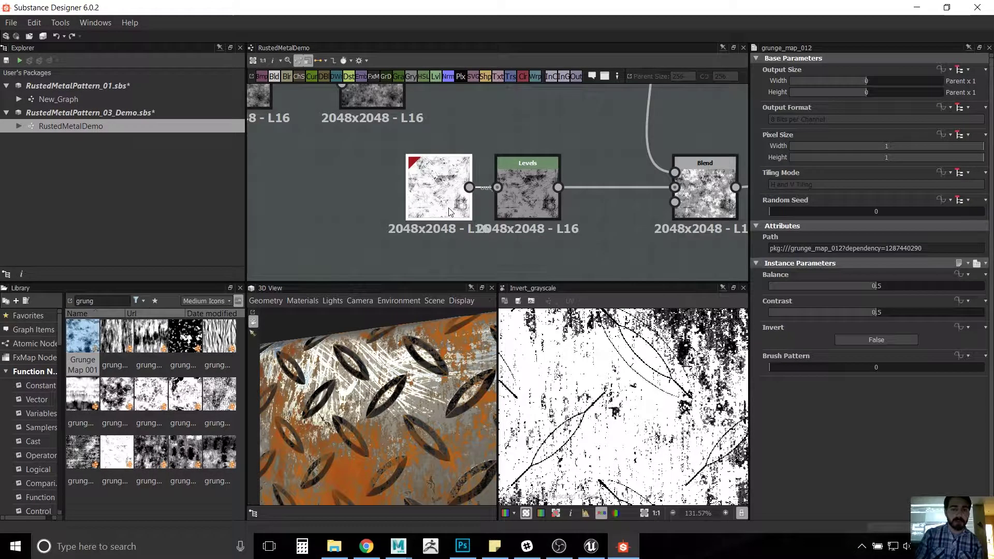
pyautogui.doubleClick(448, 212)
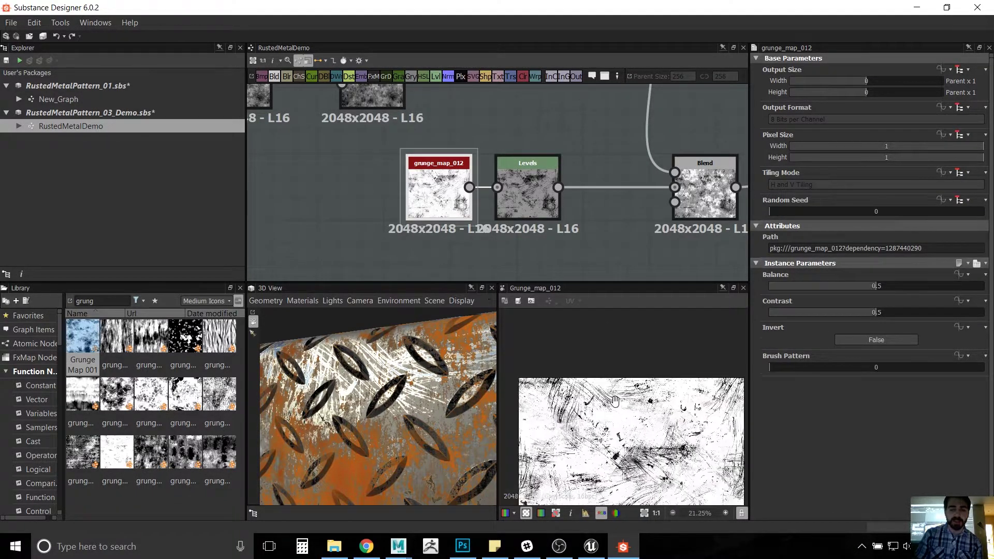
pyautogui.scroll(3, 613, 386)
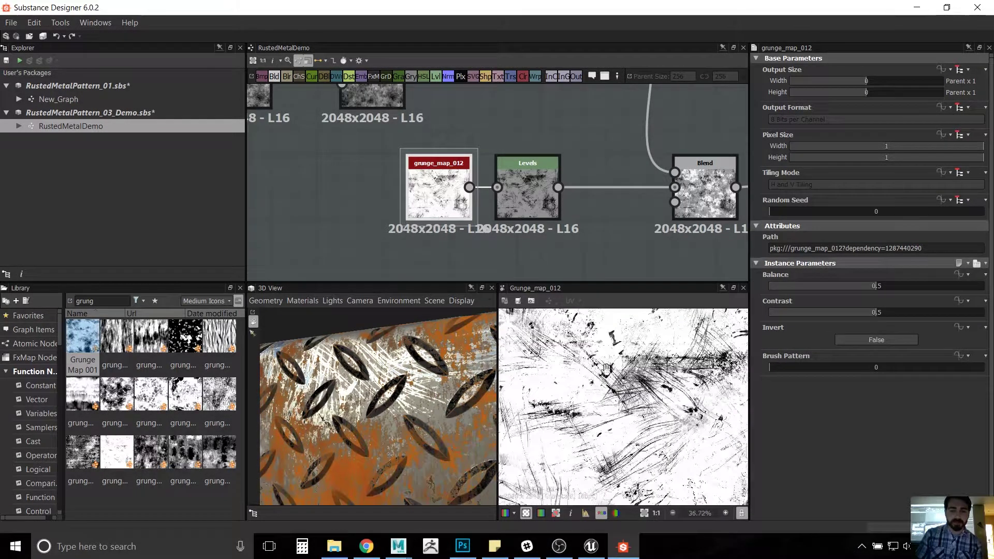
# Step: Review the Levels node after grunge_map_012 and the Blend that adds it to the mask, checking their 2D output and settings
pyautogui.doubleClick(529, 210)
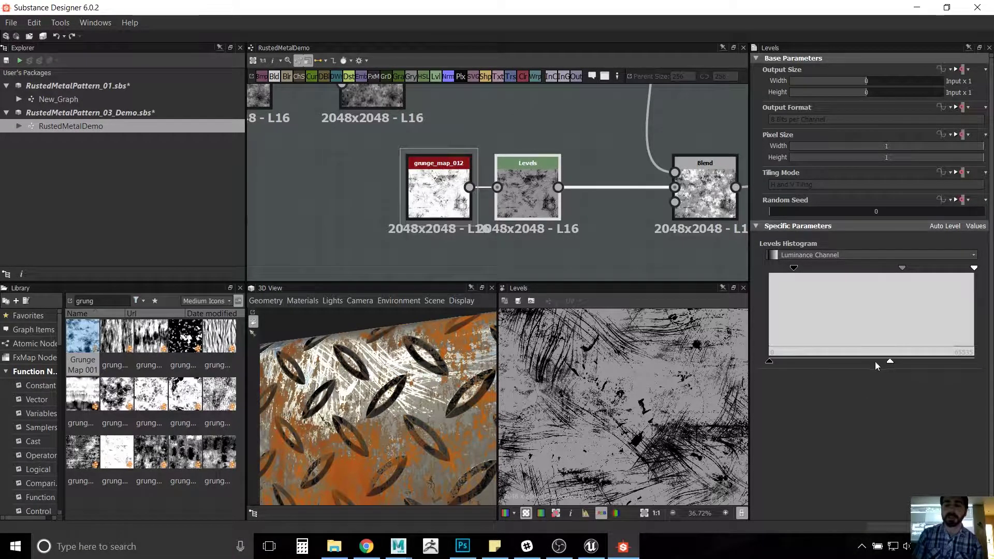
pyautogui.moveTo(588, 136); pyautogui.dragTo(529, 191, button='middle')
pyautogui.scroll(-3, 529, 192)
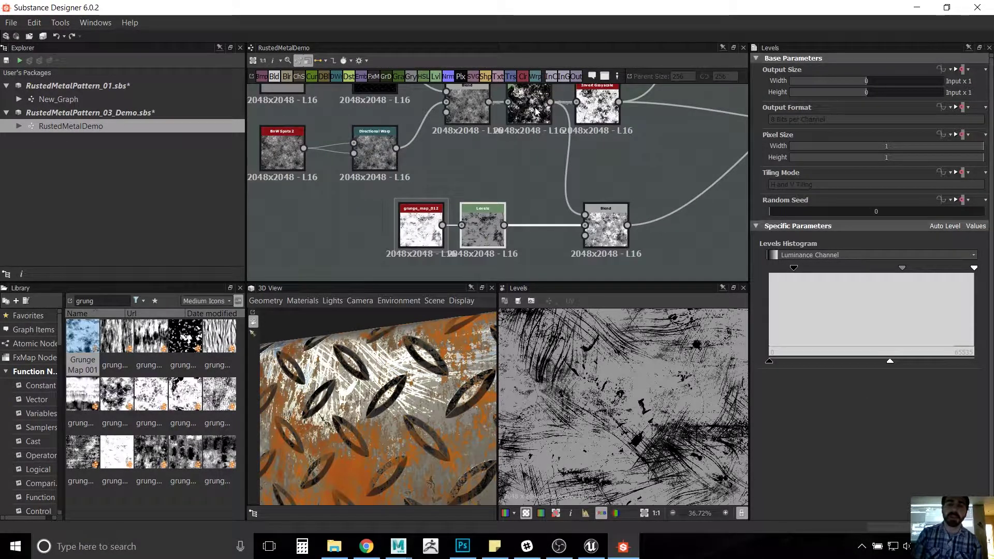
pyautogui.click(536, 111)
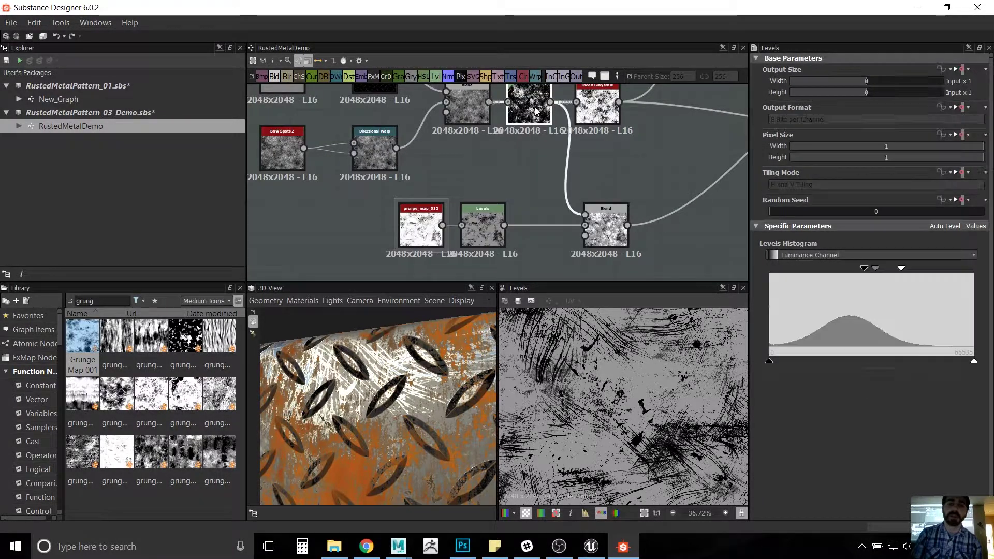
pyautogui.click(598, 213)
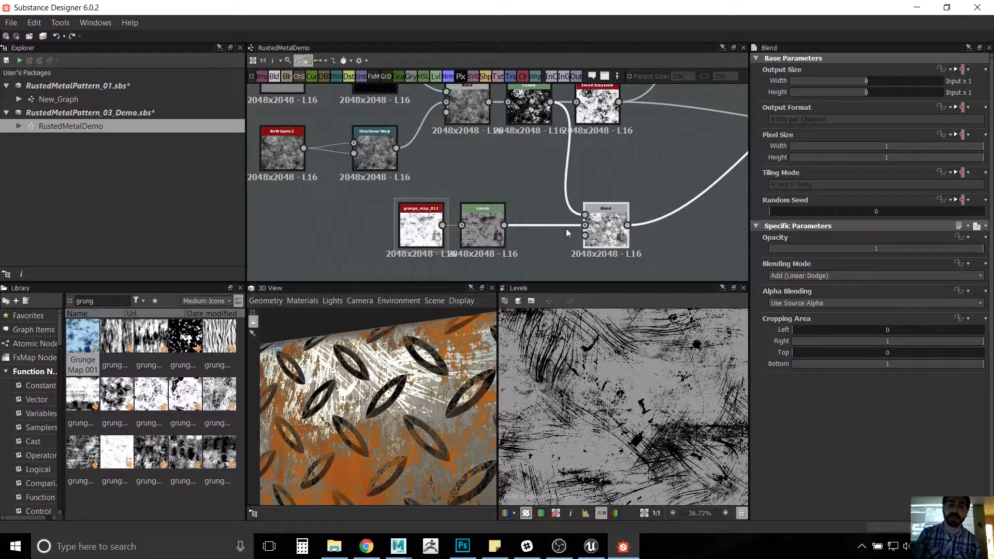
pyautogui.doubleClick(621, 235)
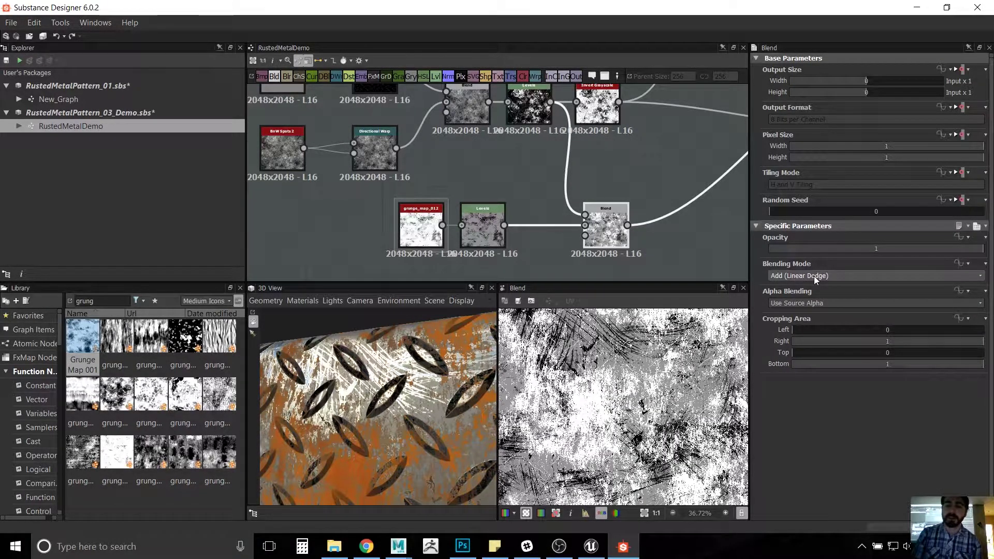
pyautogui.press('ctrl')
pyautogui.press('ctrl')
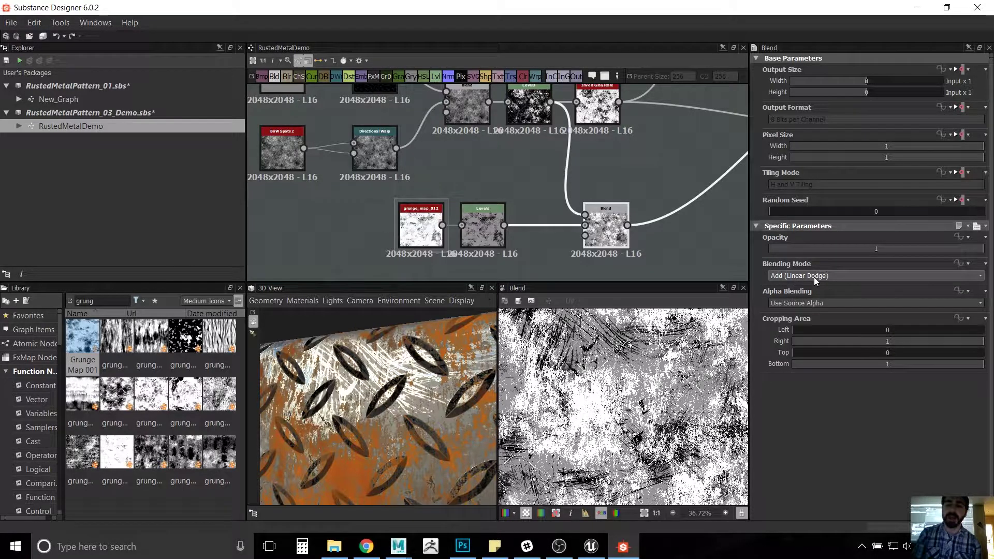
pyautogui.press('ctrl')
# Step: Delete the link from the grunge Blend to the Roughness output and inspect the plate's reflections in 3D
pyautogui.moveTo(672, 214); pyautogui.dragTo(511, 234, button='middle')
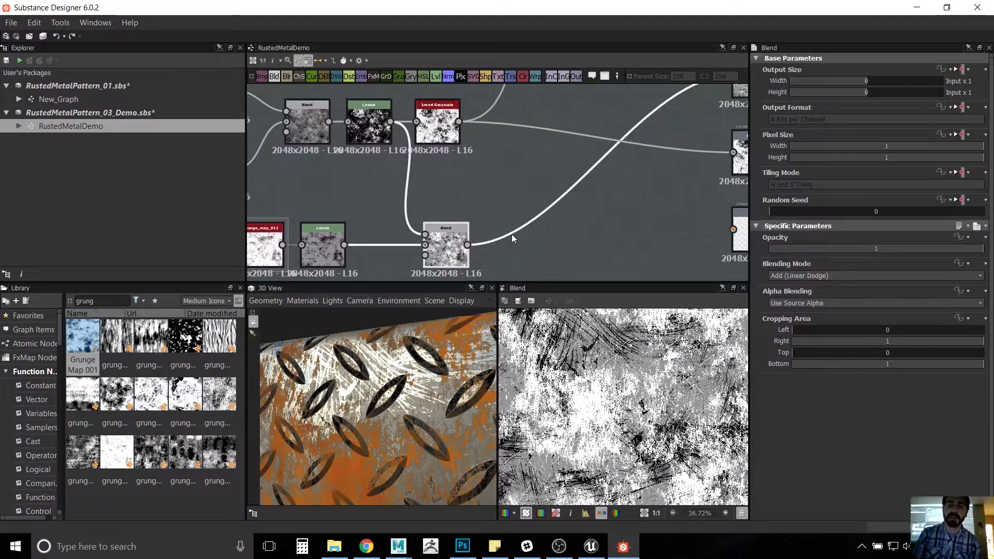
pyautogui.scroll(-3, 606, 231)
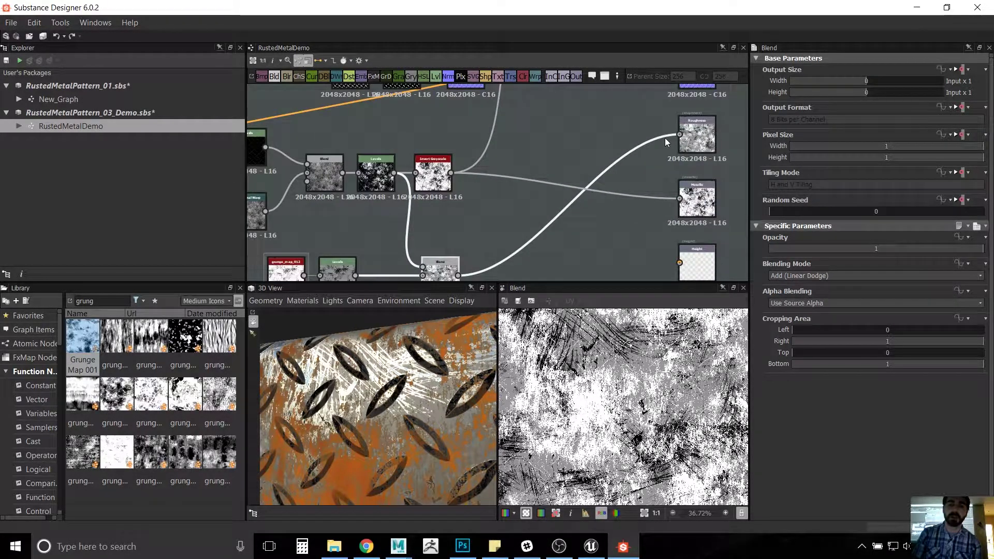
pyautogui.click(661, 140)
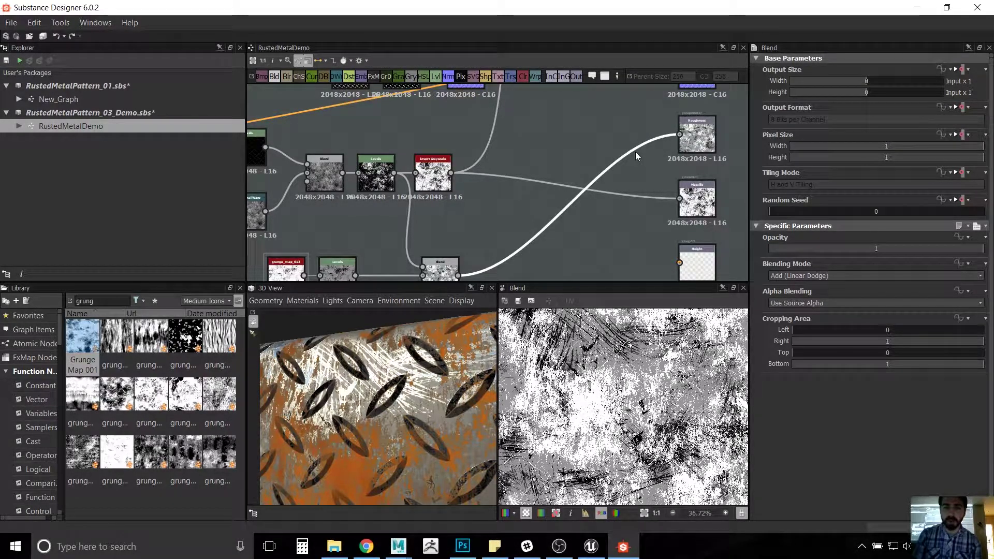
pyautogui.press('Delete')
pyautogui.moveTo(358, 404); pyautogui.dragTo(366, 346)
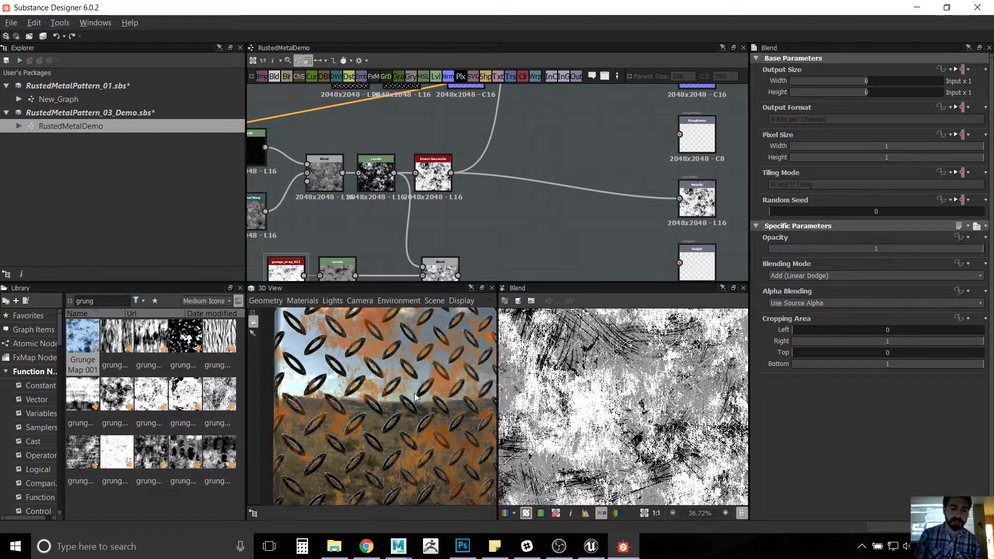
pyautogui.scroll(-2, 491, 226)
# Step: Reconnect the grunge Blend to the Roughness output and inspect the scratched metal in 3D, up close and as a whole
pyautogui.moveTo(464, 265); pyautogui.dragTo(647, 150)
pyautogui.moveTo(364, 381); pyautogui.dragTo(359, 412)
pyautogui.scroll(4, 358, 411)
pyautogui.moveTo(359, 412)
pyautogui.mouseDown(button='middle')
pyautogui.moveTo(421, 406)
pyautogui.moveTo(370, 396)
pyautogui.mouseUp(button='middle')
pyautogui.scroll(2, 420, 407)
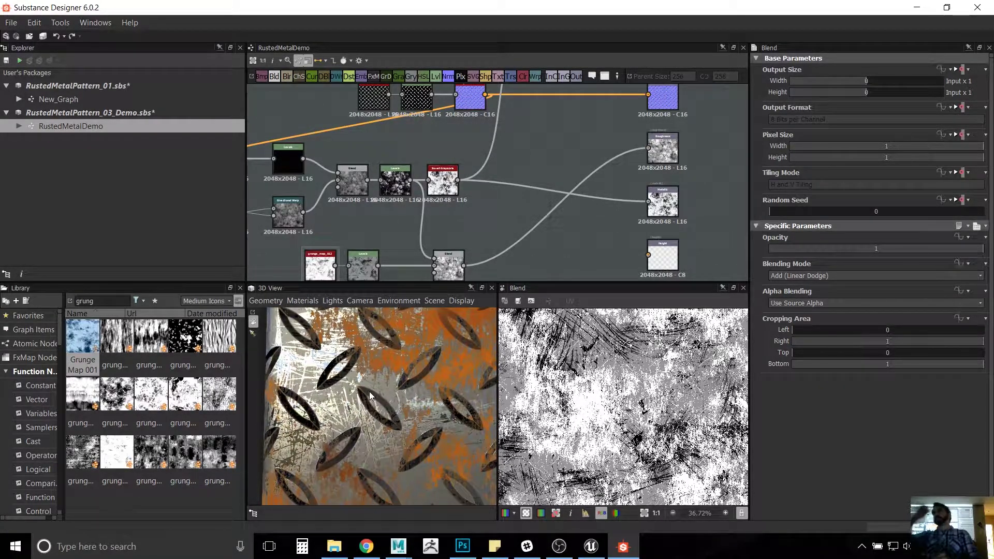
pyautogui.scroll(-4, 377, 406)
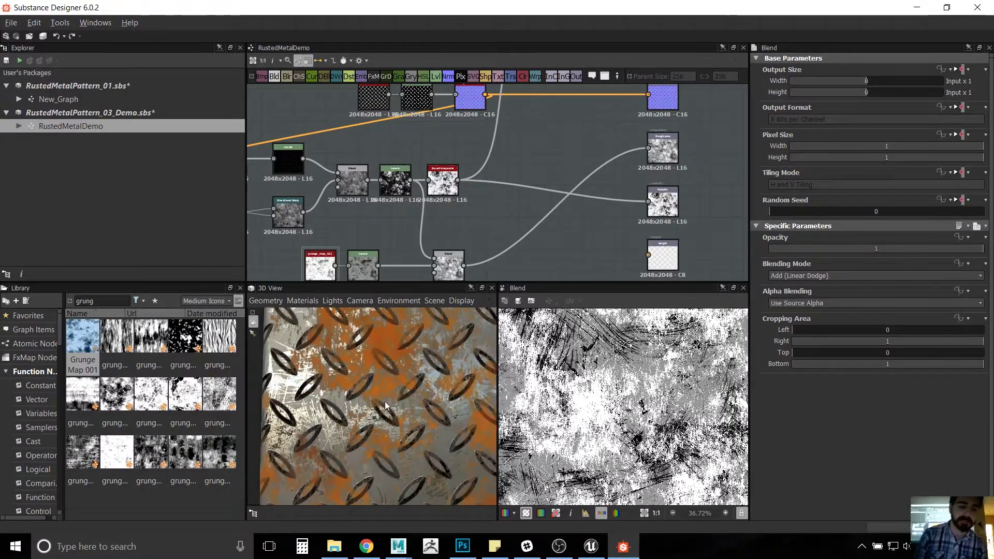
pyautogui.moveTo(384, 405)
pyautogui.mouseDown()
pyautogui.moveTo(372, 402)
pyautogui.moveTo(402, 400)
pyautogui.moveTo(398, 387)
pyautogui.moveTo(402, 400)
pyautogui.moveTo(376, 413)
pyautogui.moveTo(390, 387)
pyautogui.moveTo(334, 407)
pyautogui.moveTo(346, 415)
pyautogui.moveTo(307, 447)
pyautogui.moveTo(263, 445)
pyautogui.moveTo(380, 408)
pyautogui.mouseUp()
pyautogui.scroll(-3, 376, 413)
pyautogui.scroll(-5, 570, 160)
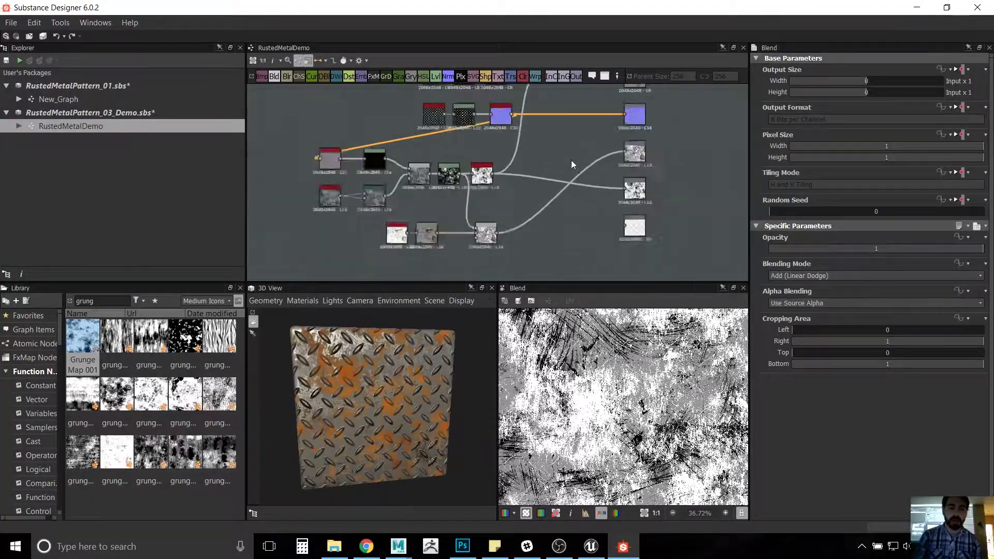
# Step: Delete all mask and roughness nodes below the normal map chain, including Invert Grayscale, grunge_map_012 and their Blends
pyautogui.moveTo(481, 199); pyautogui.dragTo(485, 218, button='middle')
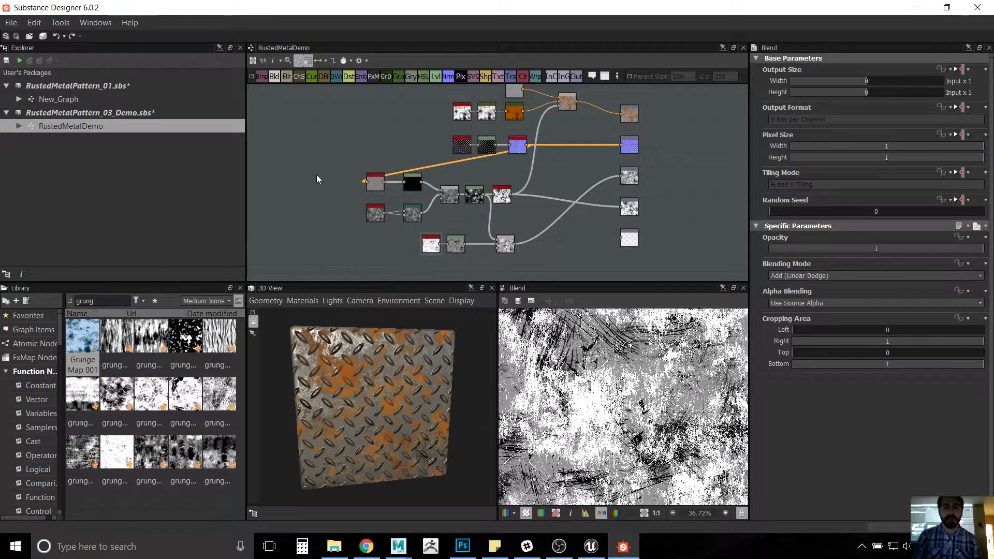
pyautogui.moveTo(318, 179); pyautogui.dragTo(531, 265)
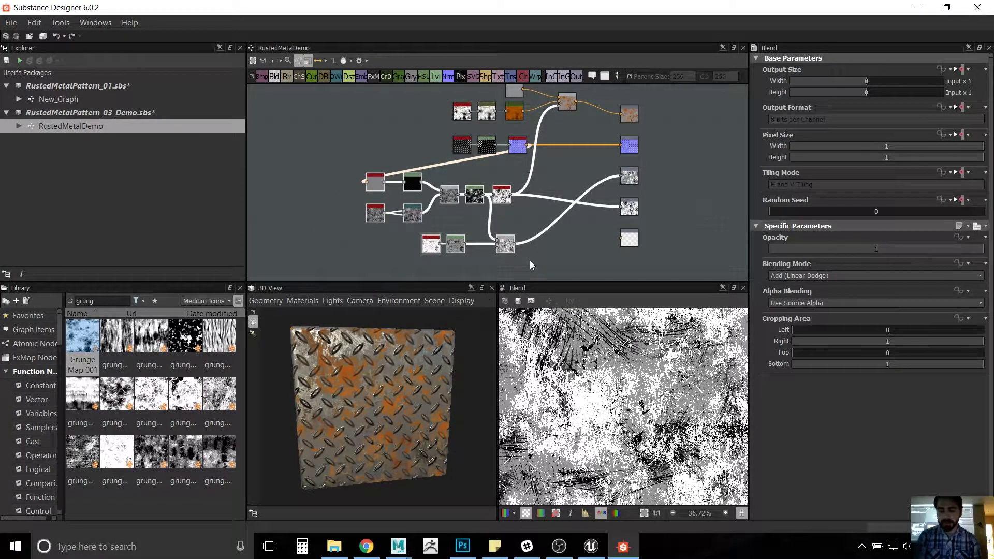
pyautogui.press('Delete')
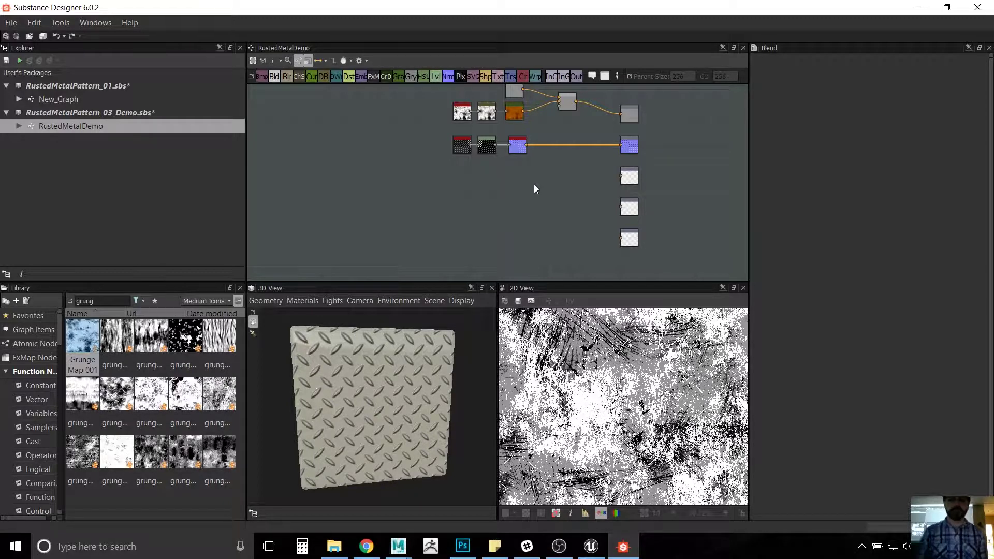
# Step: Examine the remaining base color and normal chains, the base color Blend's open mask input and the unlinked outputs
pyautogui.scroll(5, 533, 184)
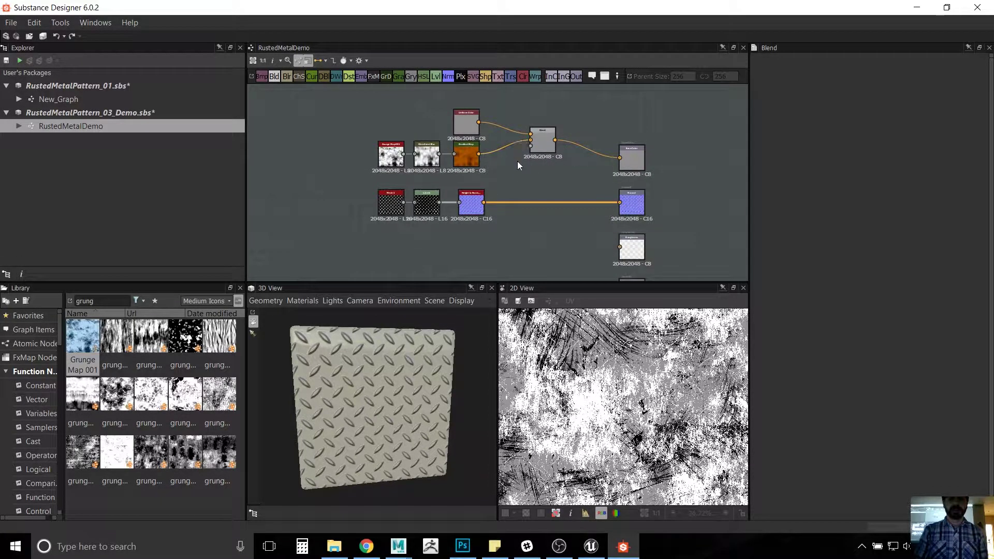
pyautogui.scroll(3, 516, 173)
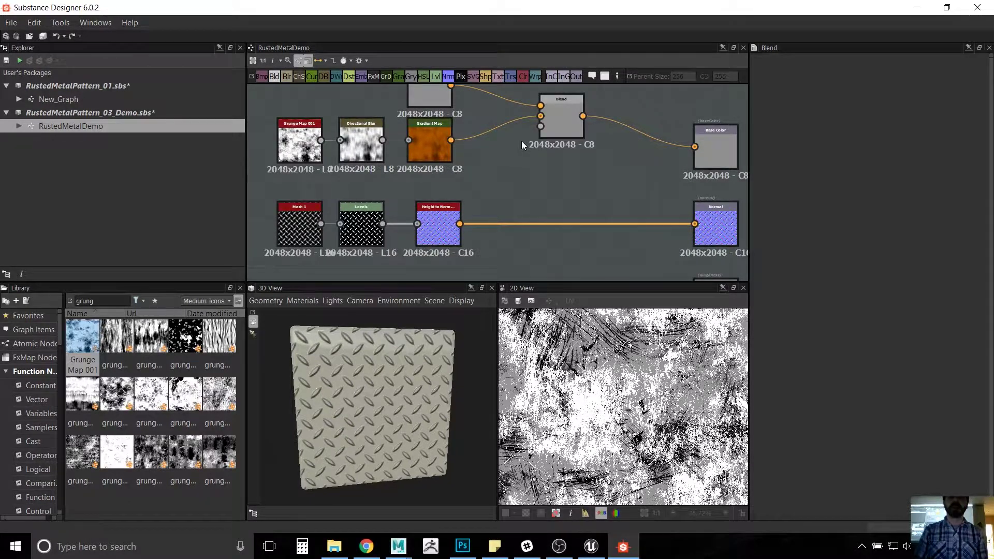
pyautogui.moveTo(521, 141); pyautogui.dragTo(515, 155, button='middle')
pyautogui.press('ctrl')
pyautogui.press('ctrl')
pyautogui.press('ctrl')
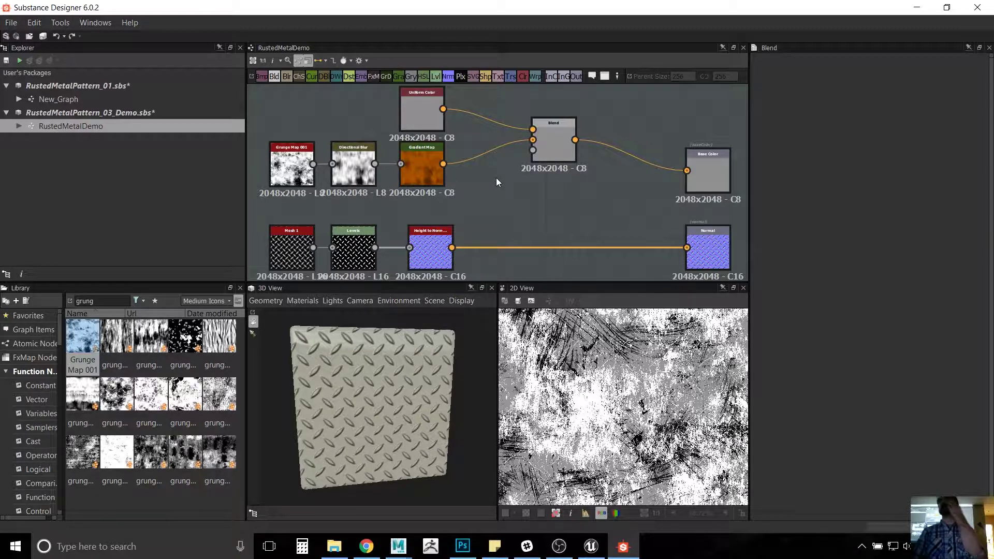
pyautogui.moveTo(529, 218); pyautogui.dragTo(502, 148, button='middle')
pyautogui.scroll(-4, 502, 148)
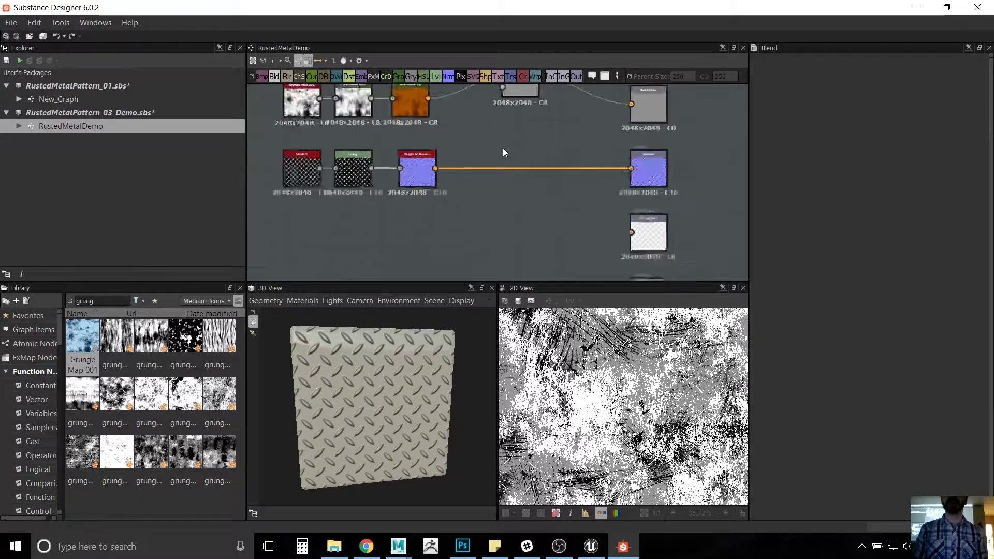
# Step: Inspect the plate cube's side faces in 3D and review the base color Blend's connections and the whole node graph
pyautogui.moveTo(513, 198)
pyautogui.mouseDown(button='middle')
pyautogui.moveTo(506, 237)
pyautogui.moveTo(486, 145)
pyautogui.moveTo(488, 191)
pyautogui.moveTo(491, 168)
pyautogui.moveTo(505, 209)
pyautogui.mouseUp(button='middle')
pyautogui.scroll(2, 488, 166)
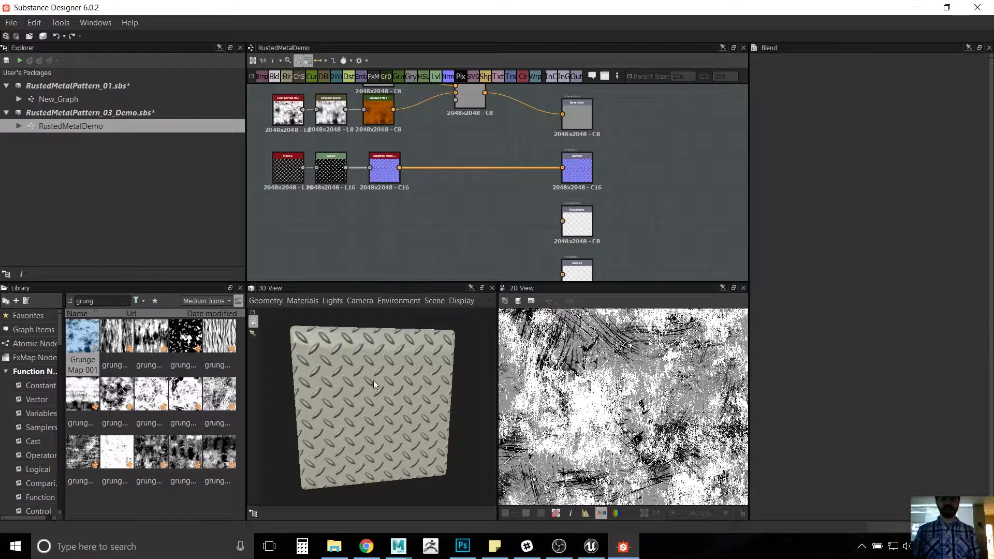
pyautogui.keyDown('alt'); pyautogui.moveTo(365, 390); pyautogui.dragTo(351, 373); pyautogui.keyUp('alt')
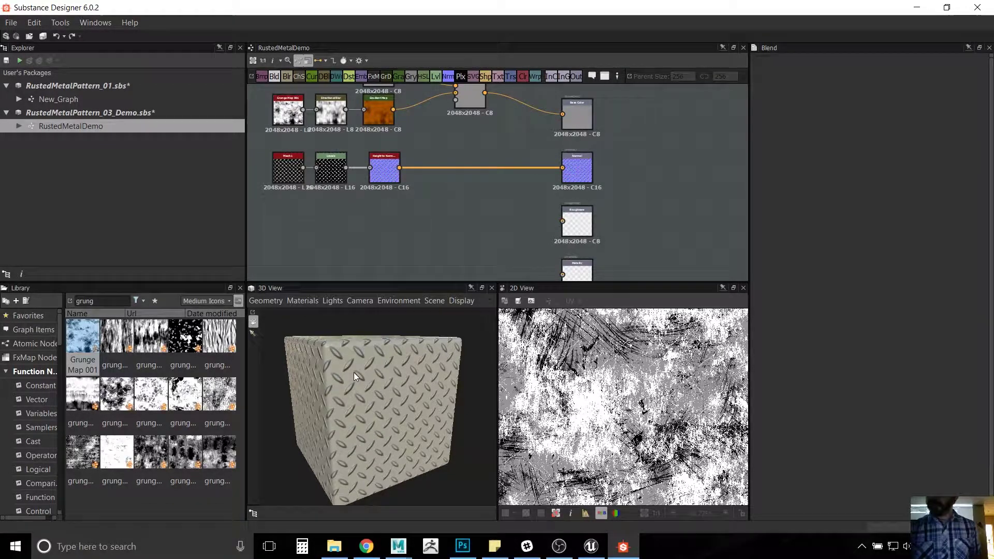
pyautogui.scroll(-3, 381, 241)
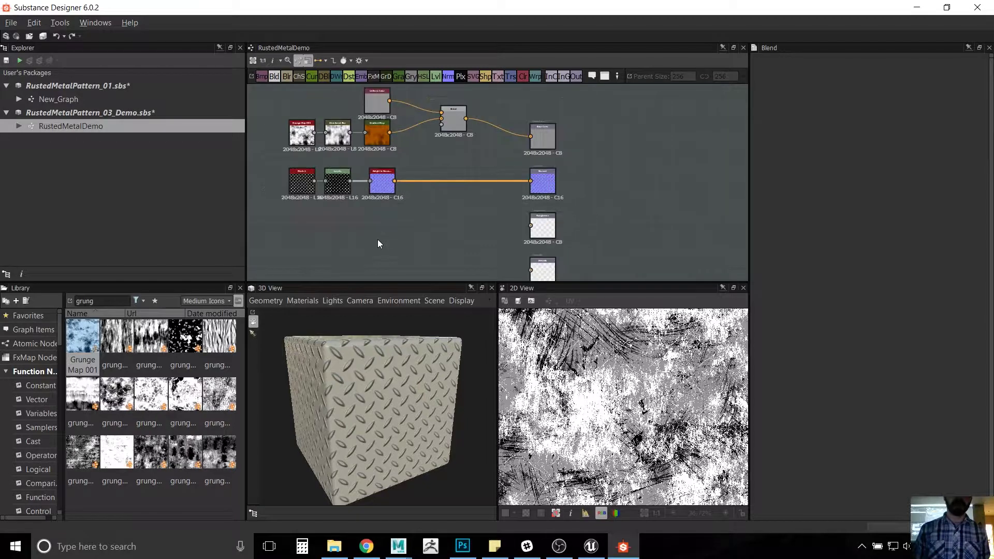
pyautogui.scroll(6, 415, 232)
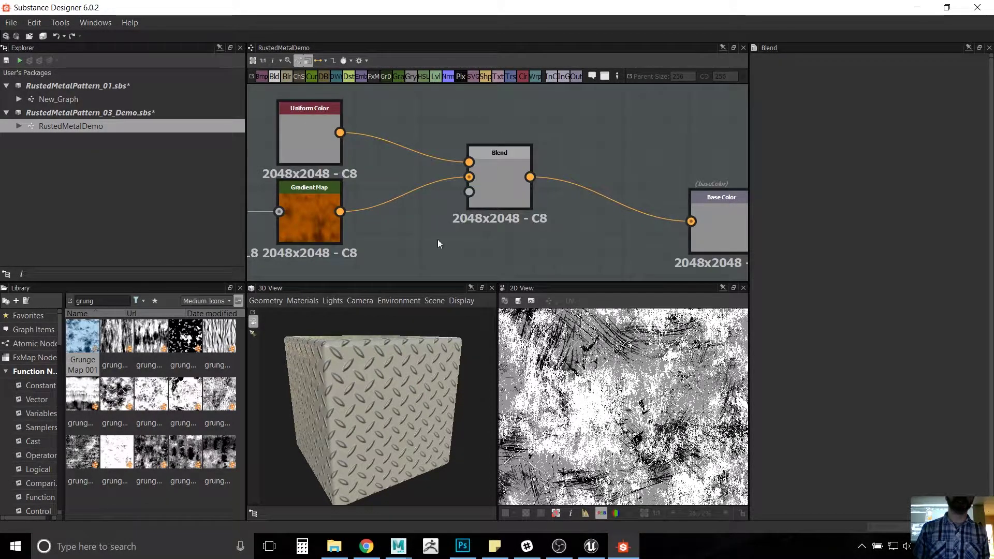
pyautogui.scroll(-4, 428, 225)
pyautogui.scroll(-1, 429, 235)
pyautogui.moveTo(436, 220); pyautogui.dragTo(452, 193, button='middle')
pyautogui.scroll(-1, 458, 199)
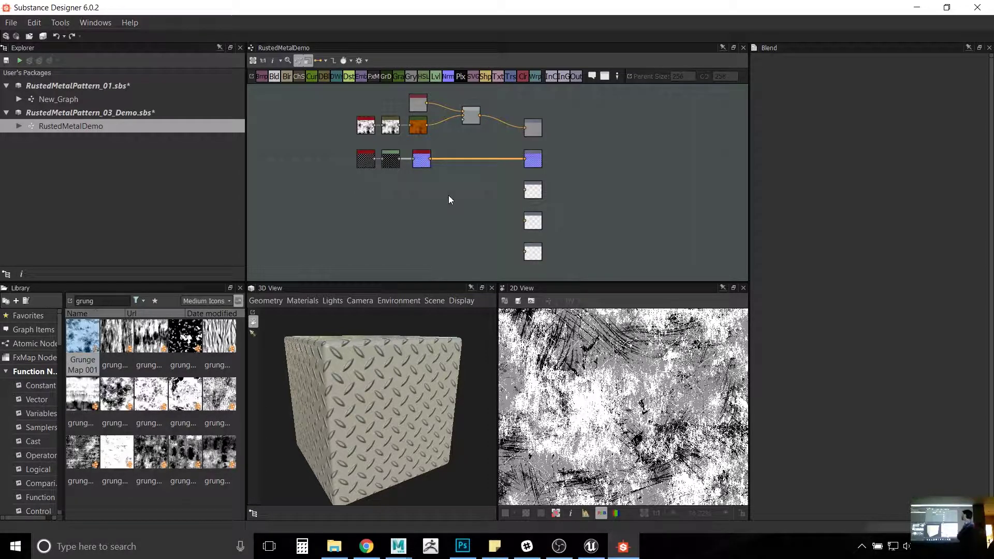
# Step: Preview the Height to Normal World Units node and the Grunge Map 001 node in 2D with their parameters
pyautogui.doubleClick(420, 160)
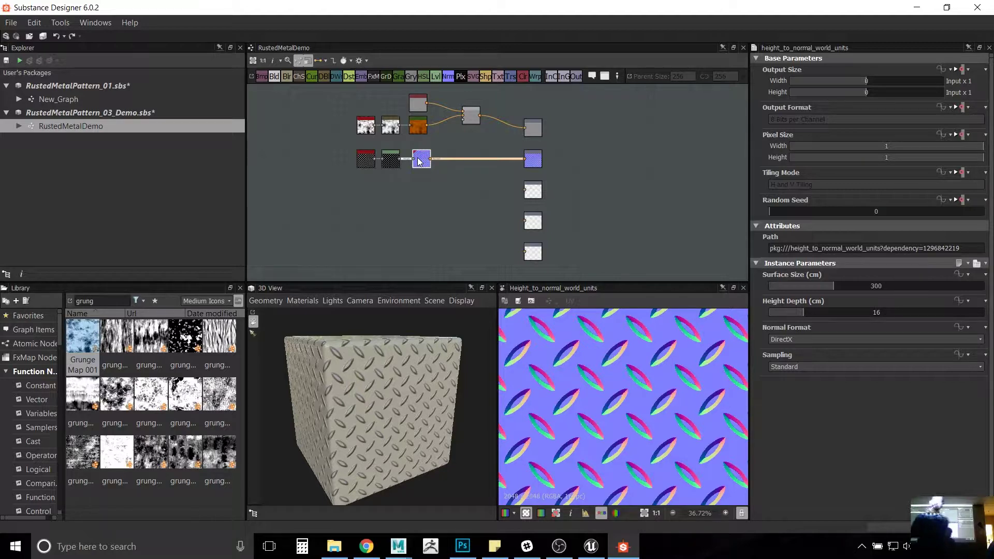
pyautogui.scroll(2, 406, 210)
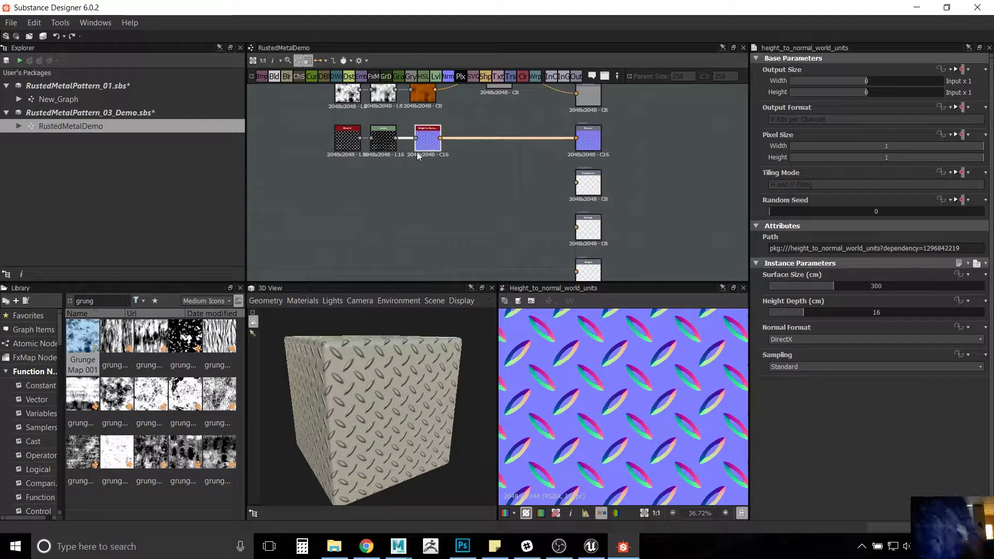
pyautogui.moveTo(335, 166); pyautogui.dragTo(345, 231, button='middle')
pyautogui.scroll(1, 338, 196)
pyautogui.moveTo(332, 182); pyautogui.dragTo(360, 210, button='middle')
pyautogui.scroll(2, 361, 210)
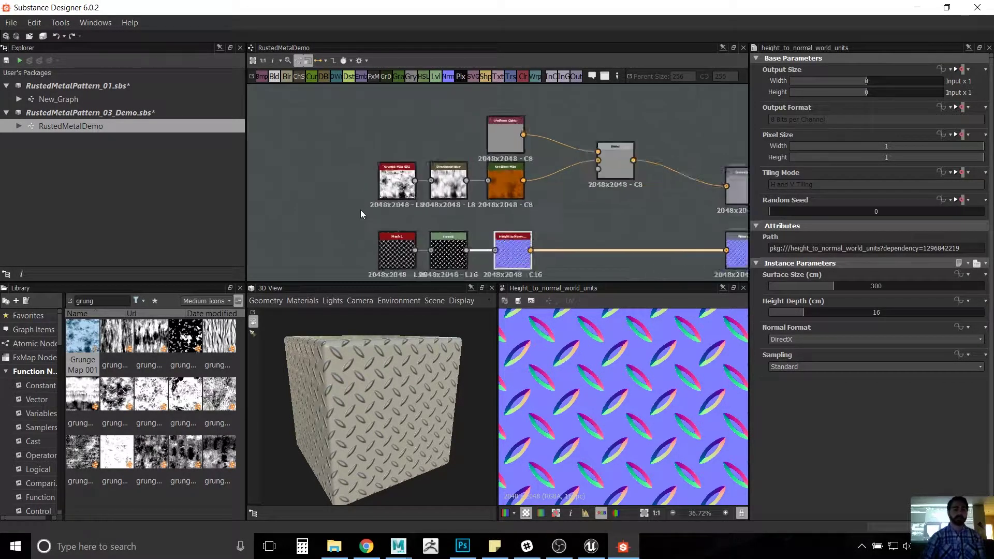
pyautogui.doubleClick(395, 166)
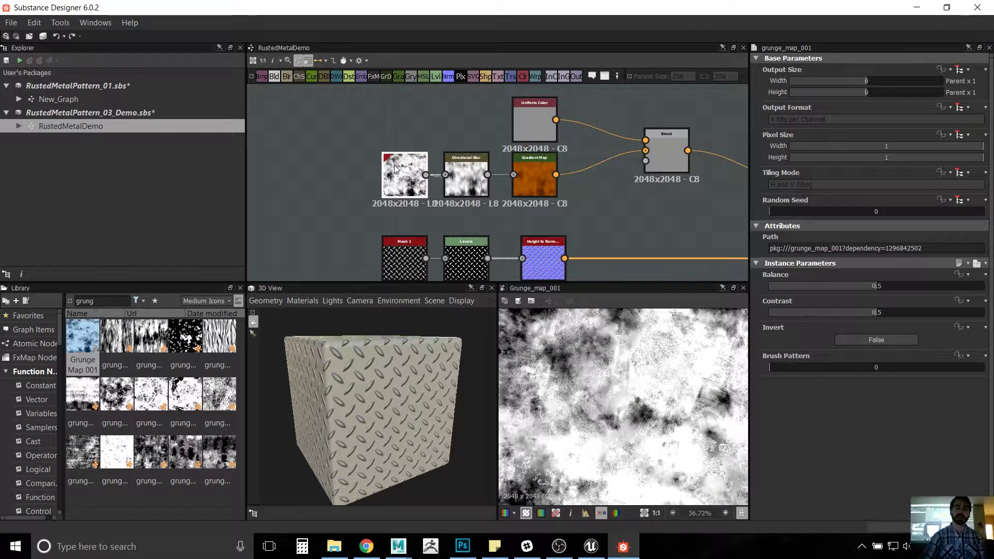
# Step: Preview the Directional Blur node, search the library for "direct" and clear the search
pyautogui.doubleClick(459, 166)
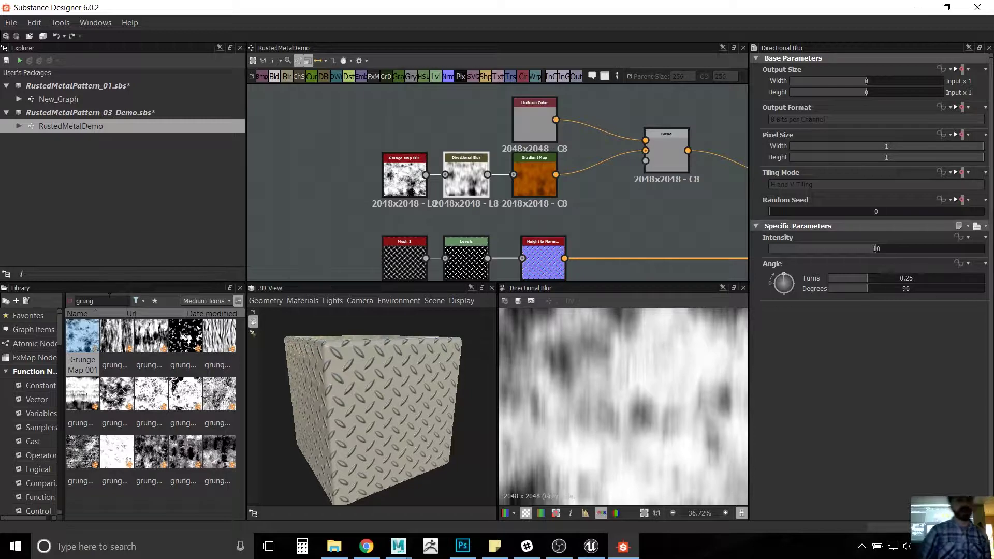
pyautogui.write('direct')
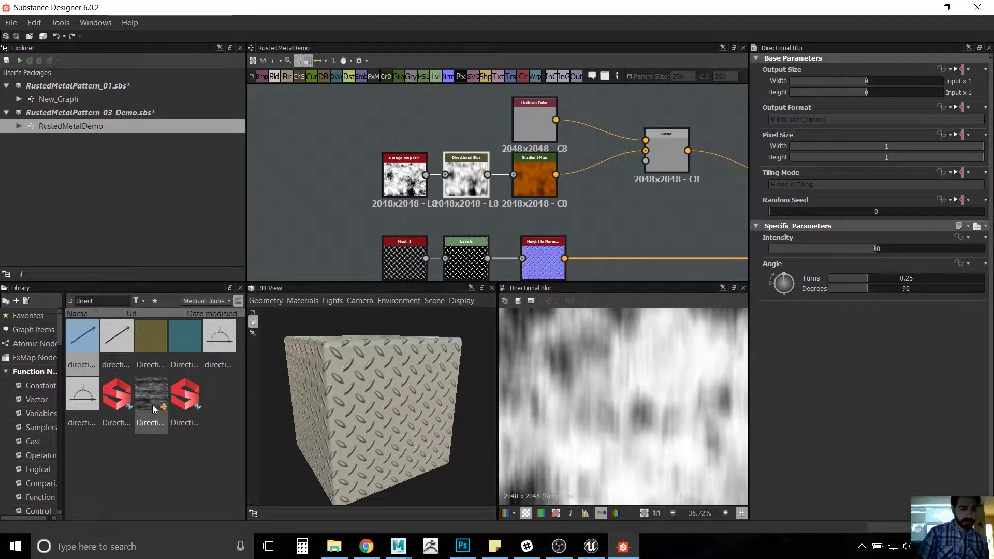
pyautogui.click(26, 301)
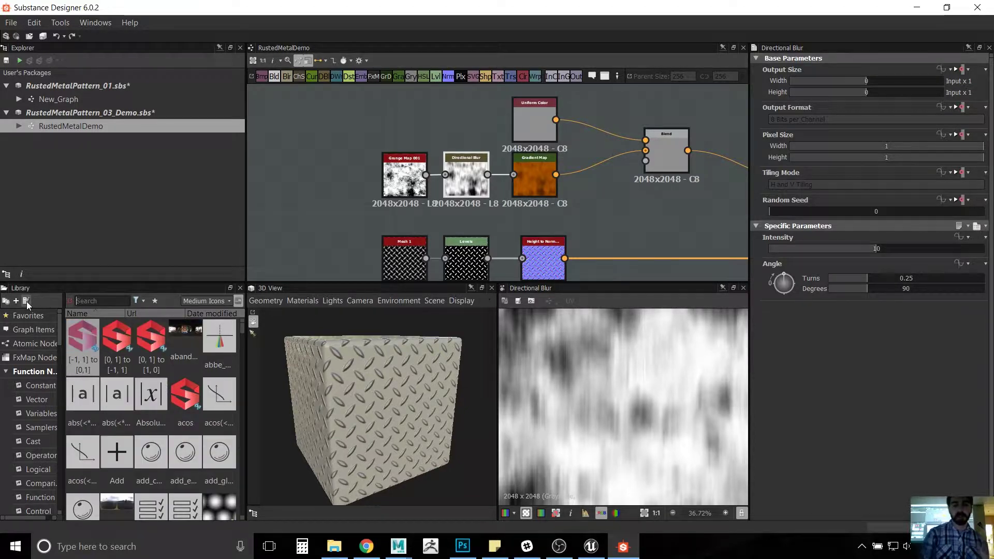
# Step: Review the rest of the base color chain: Gradient Map, Blend, Uniform Color and the Base Color output
pyautogui.scroll(-2, 357, 194)
pyautogui.moveTo(357, 194); pyautogui.dragTo(315, 196, button='middle')
pyautogui.scroll(1, 315, 198)
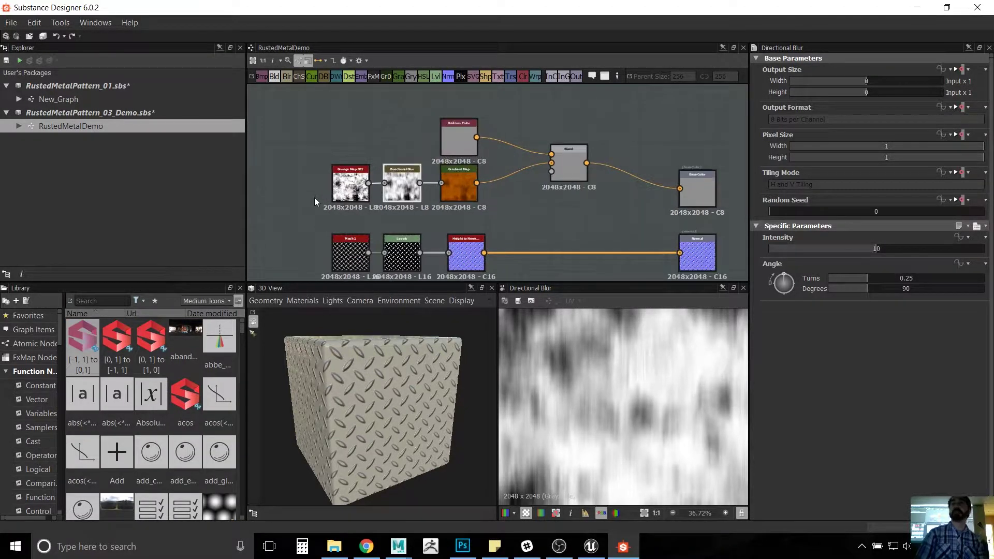
pyautogui.scroll(2, 482, 192)
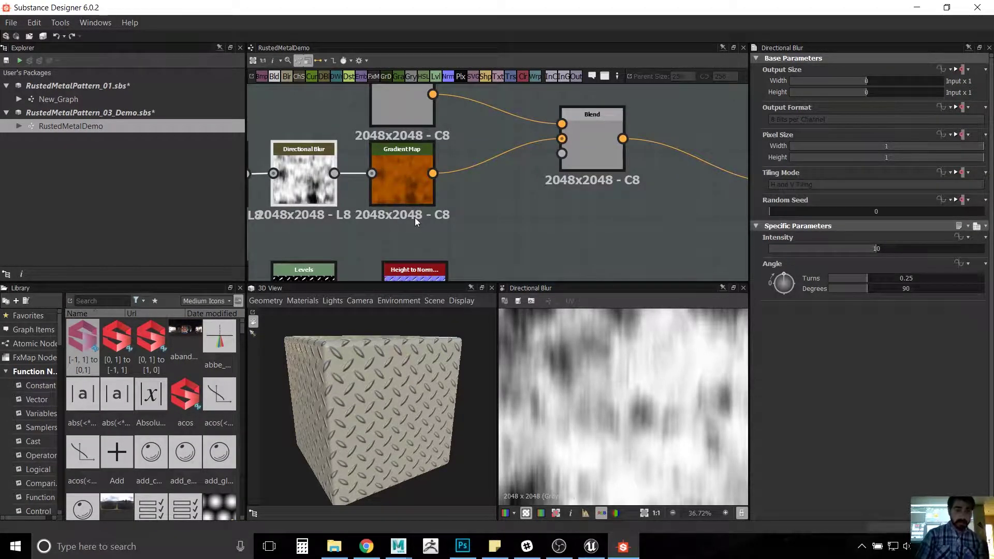
pyautogui.scroll(3, 407, 209)
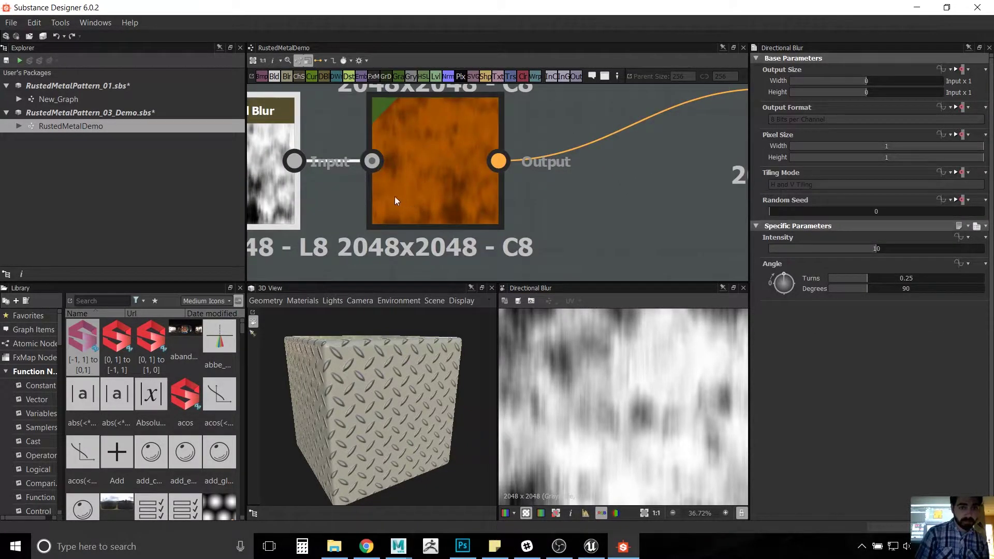
pyautogui.scroll(-5, 402, 207)
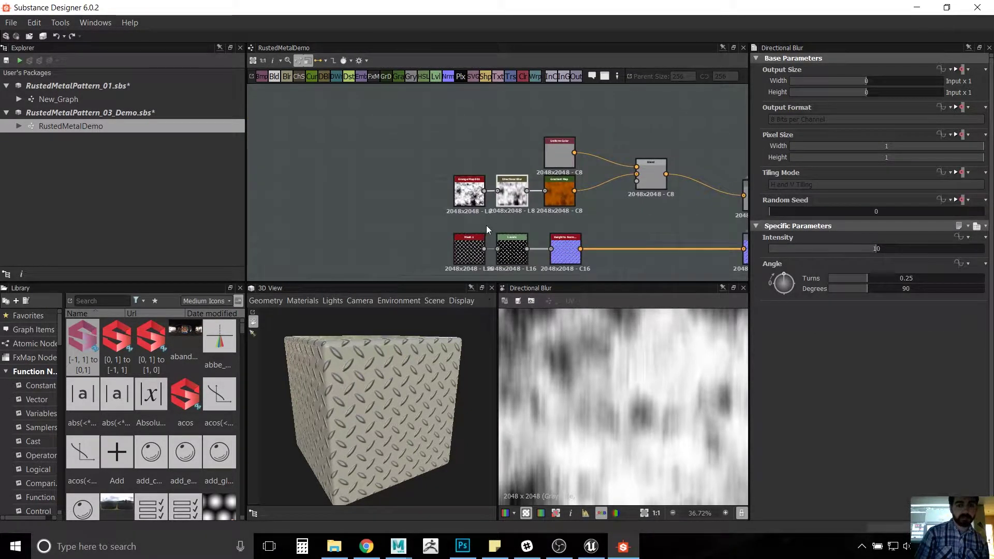
pyautogui.moveTo(486, 225); pyautogui.dragTo(367, 215, button='middle')
pyautogui.scroll(2, 473, 194)
pyautogui.click(391, 190)
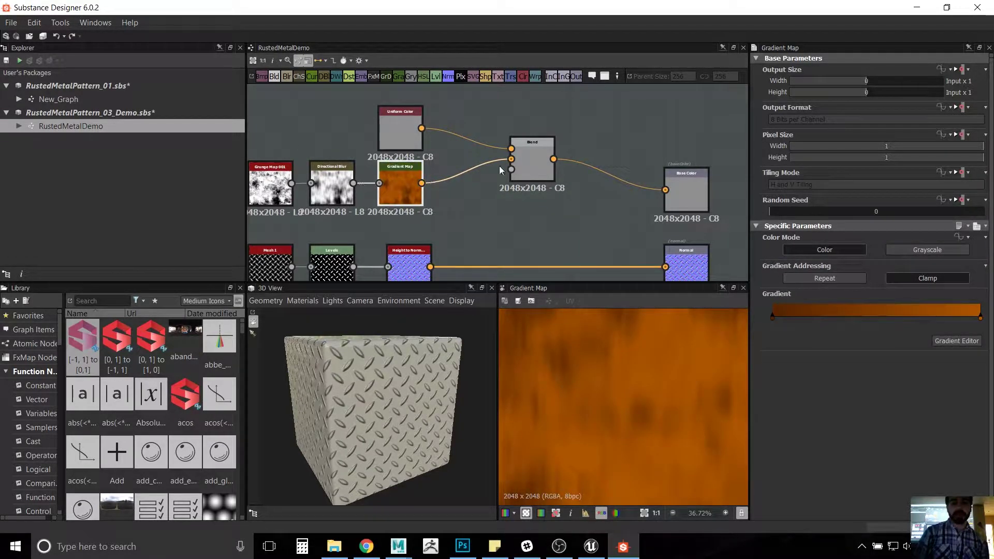
pyautogui.doubleClick(546, 148)
pyautogui.click(383, 122)
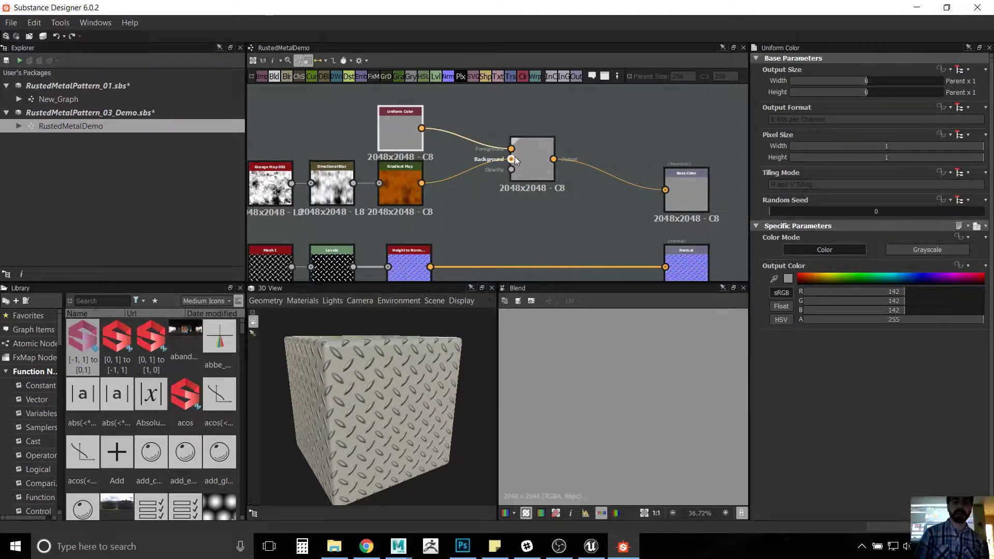
pyautogui.click(542, 156)
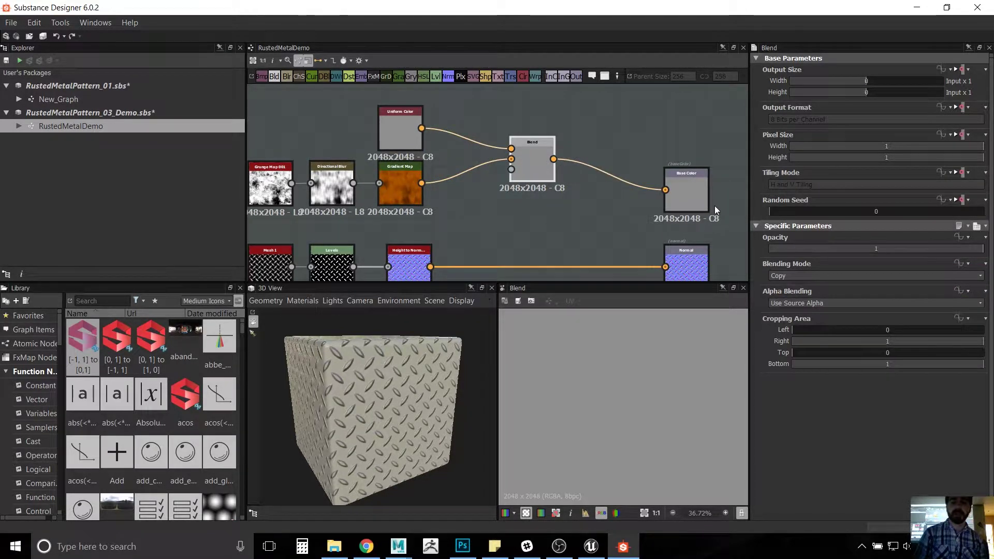
pyautogui.click(683, 193)
pyautogui.scroll(-1, 574, 213)
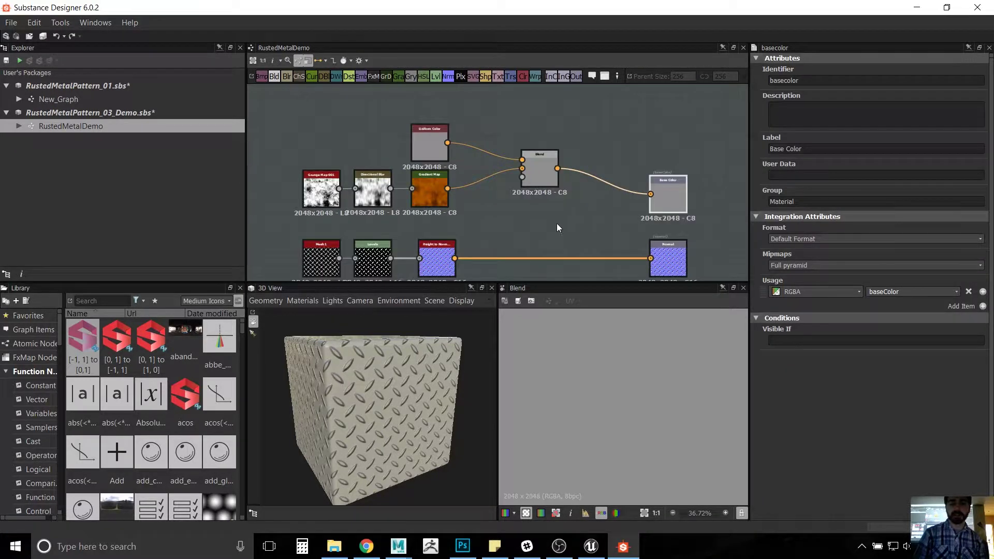
# Step: Review the normal chain node by node, from Mesh 1 through Levels and Height to Normal World Units to the Normal output
pyautogui.moveTo(557, 228); pyautogui.dragTo(533, 192, button='middle')
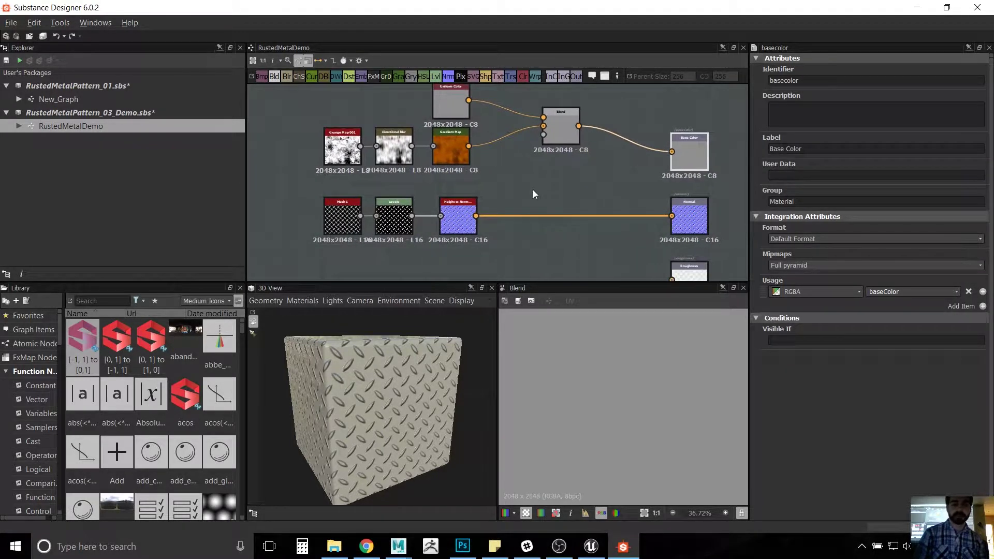
pyautogui.click(328, 231)
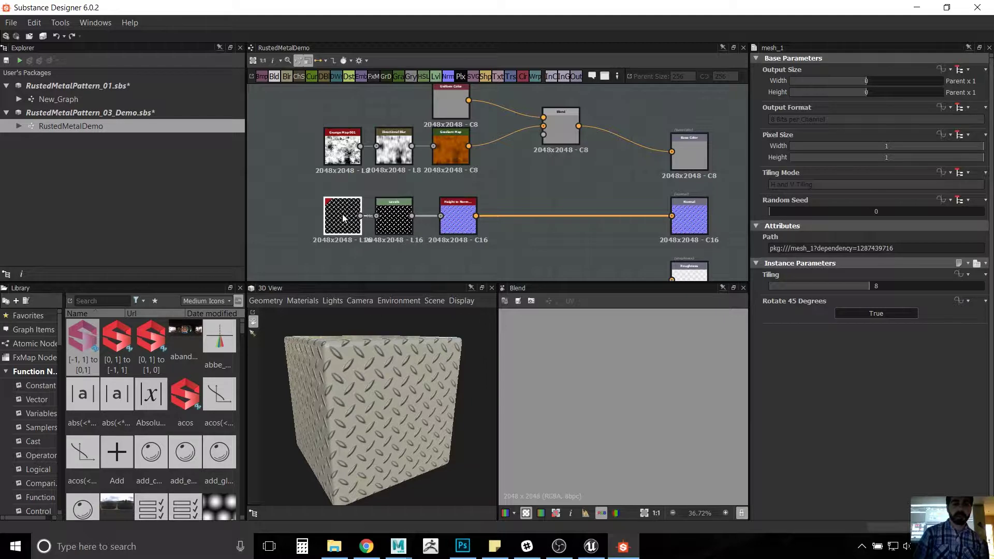
pyautogui.doubleClick(354, 230)
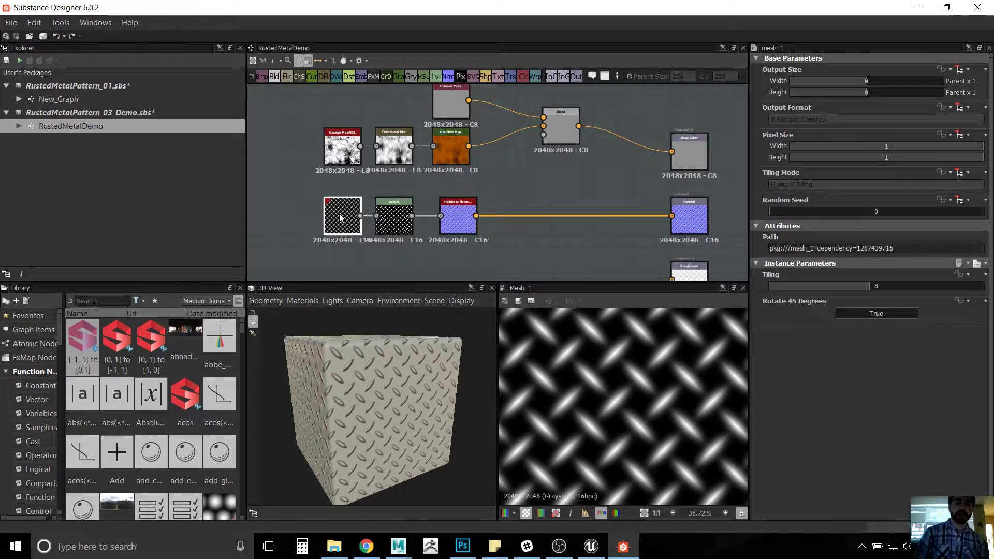
pyautogui.scroll(1, 340, 213)
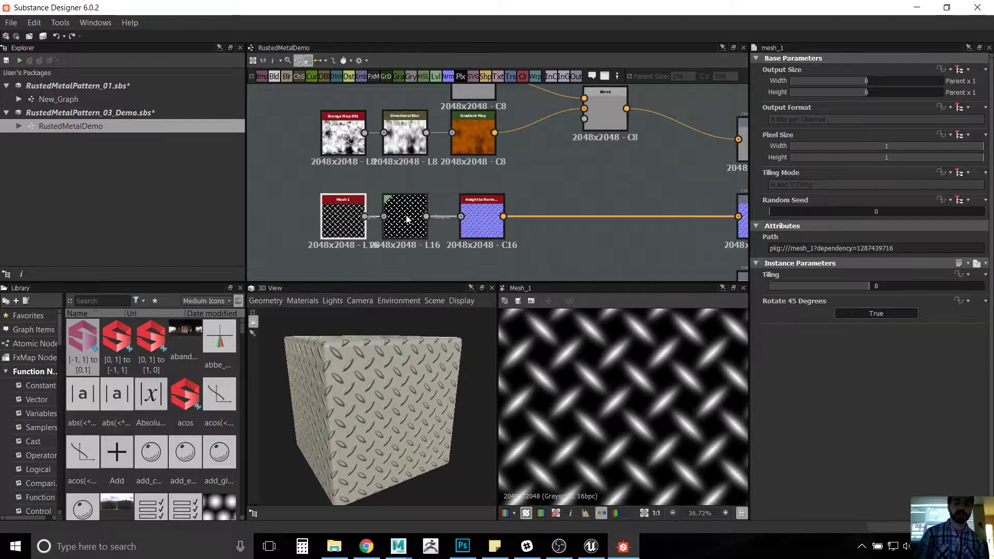
pyautogui.doubleClick(396, 199)
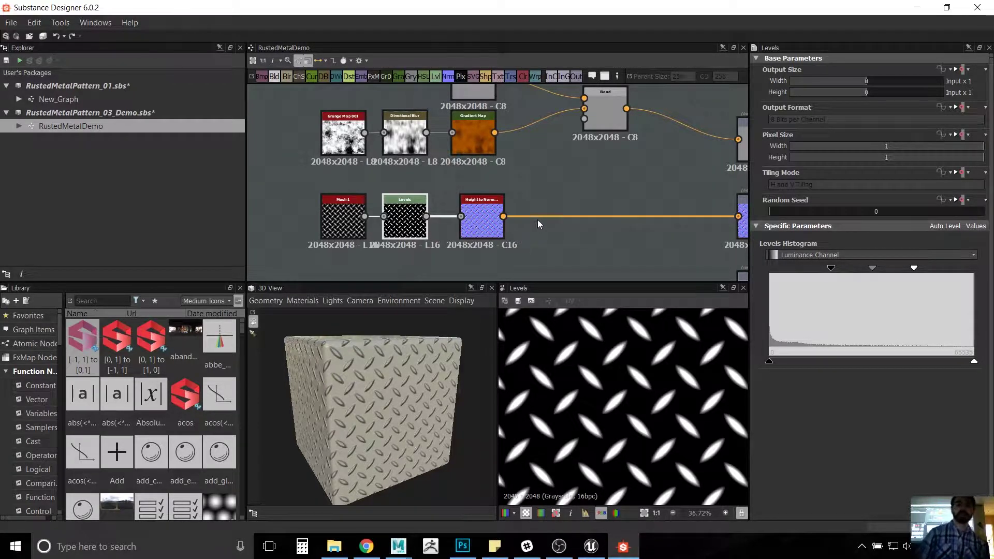
pyautogui.click(485, 226)
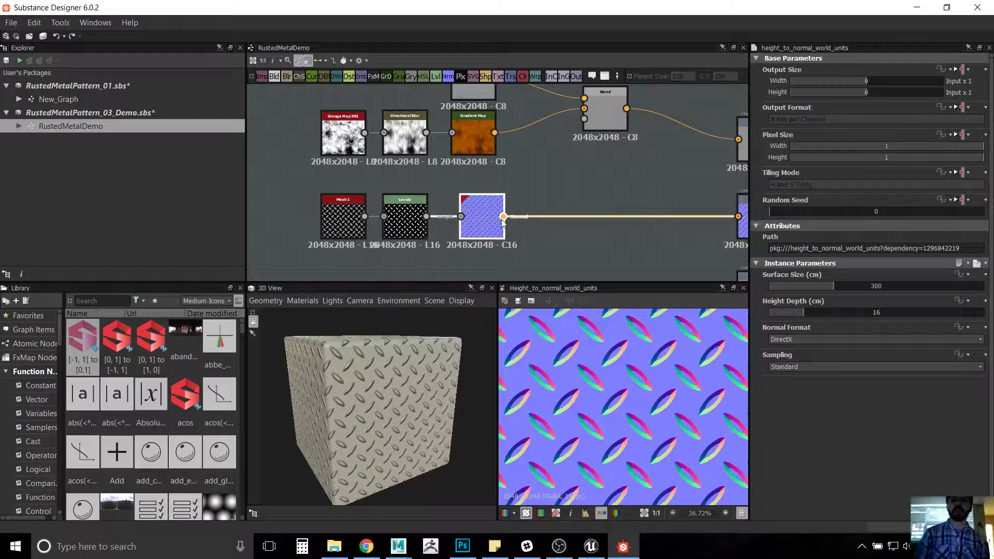
pyautogui.moveTo(648, 193); pyautogui.dragTo(545, 194, button='middle')
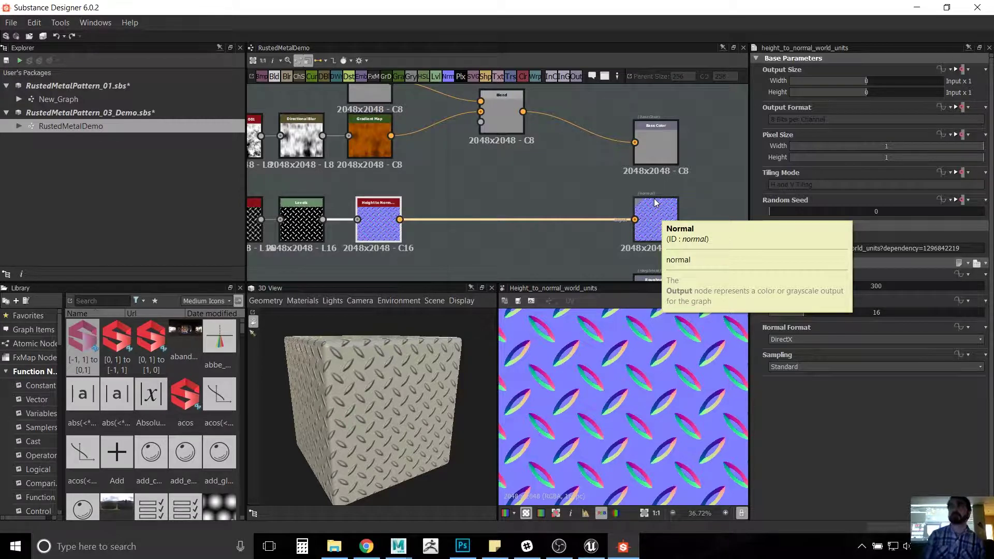
pyautogui.scroll(-1, 477, 155)
pyautogui.moveTo(478, 154); pyautogui.dragTo(521, 182, button='middle')
pyautogui.scroll(-1, 529, 186)
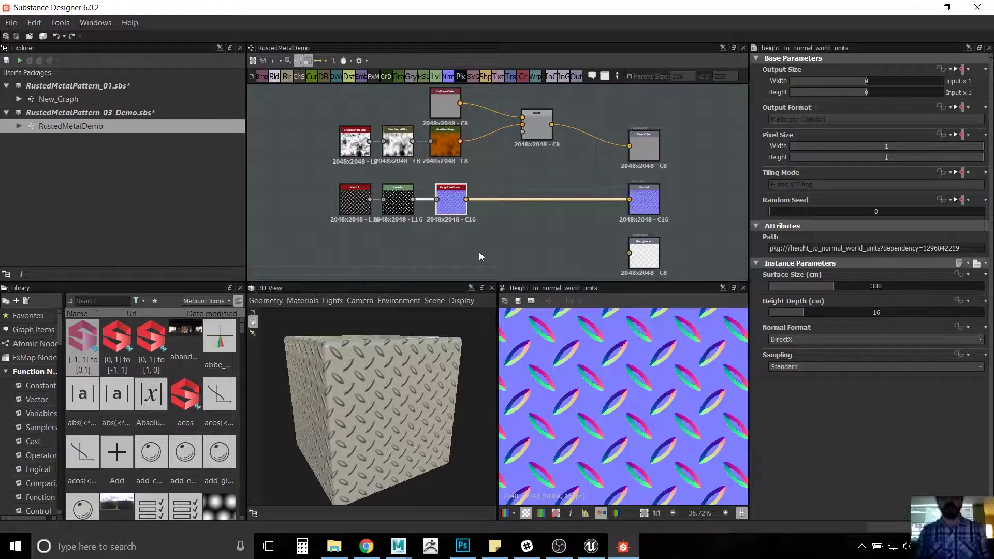
# Step: Search the library for "curvat", add a Curvature node below Mesh 1 and feed it the Height to Normal World Units output
pyautogui.moveTo(479, 251); pyautogui.dragTo(516, 208, button='middle')
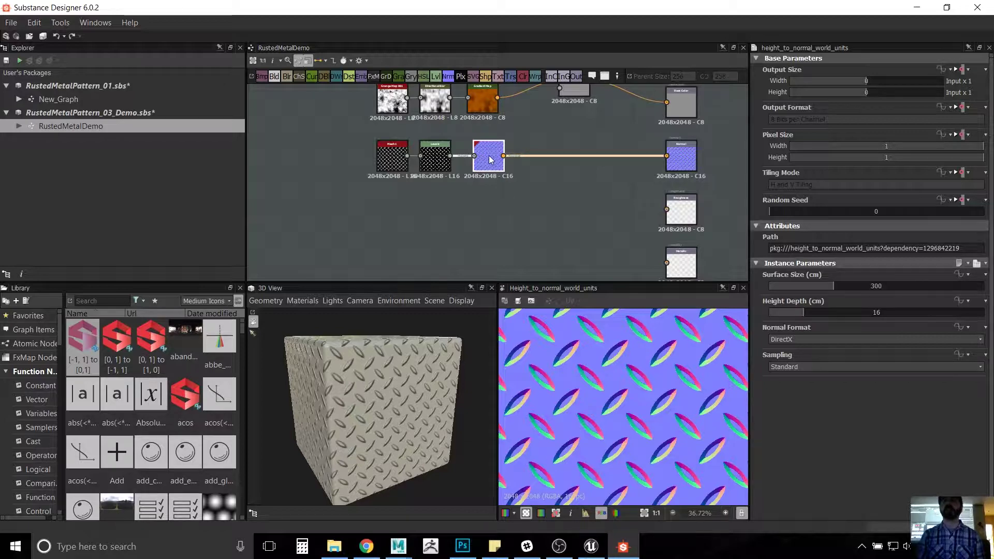
pyautogui.click(98, 301)
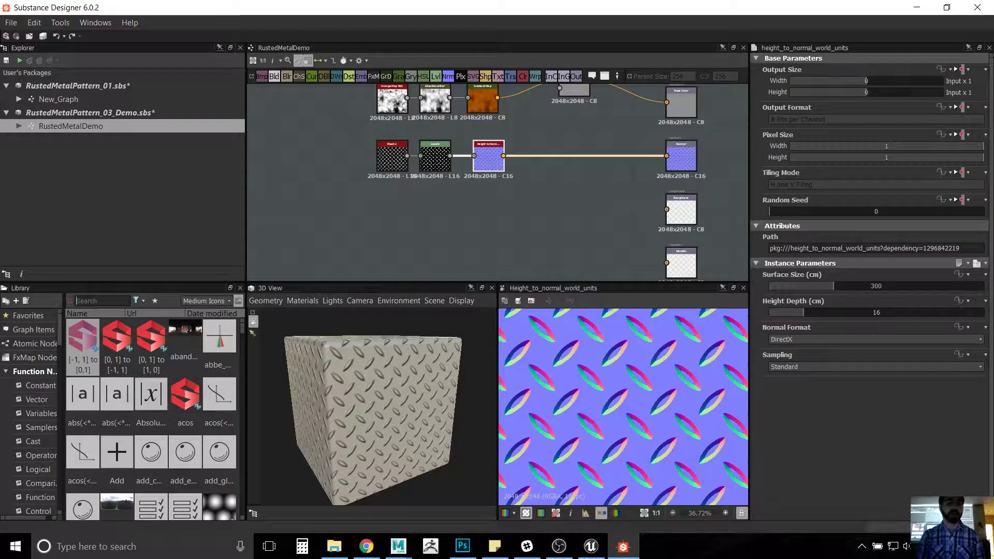
pyautogui.write('c')
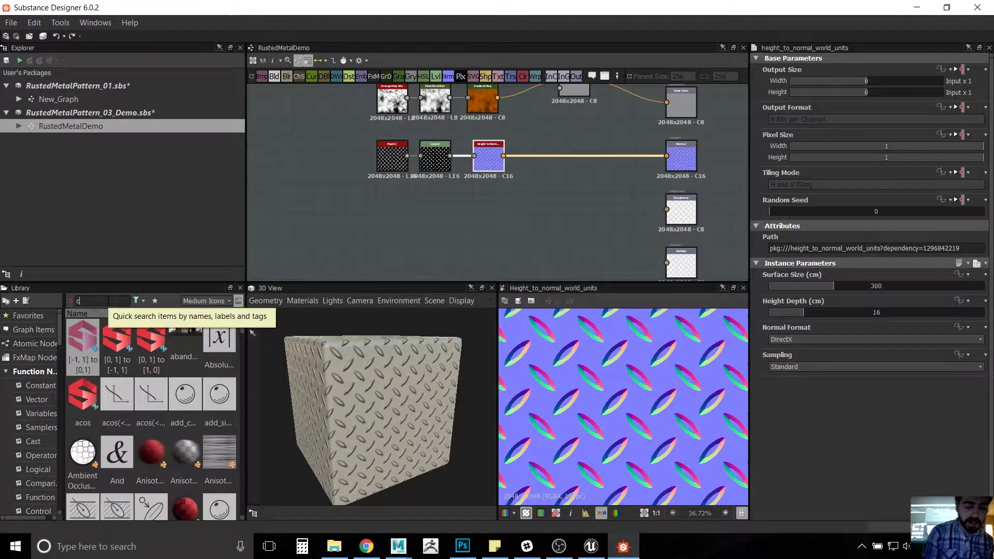
pyautogui.write('urvat')
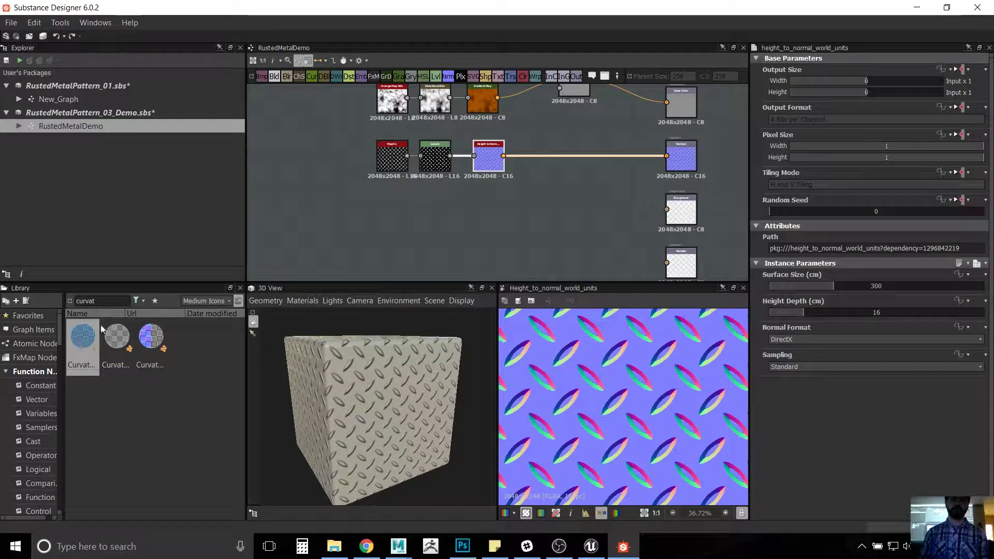
pyautogui.moveTo(100, 321); pyautogui.dragTo(384, 218)
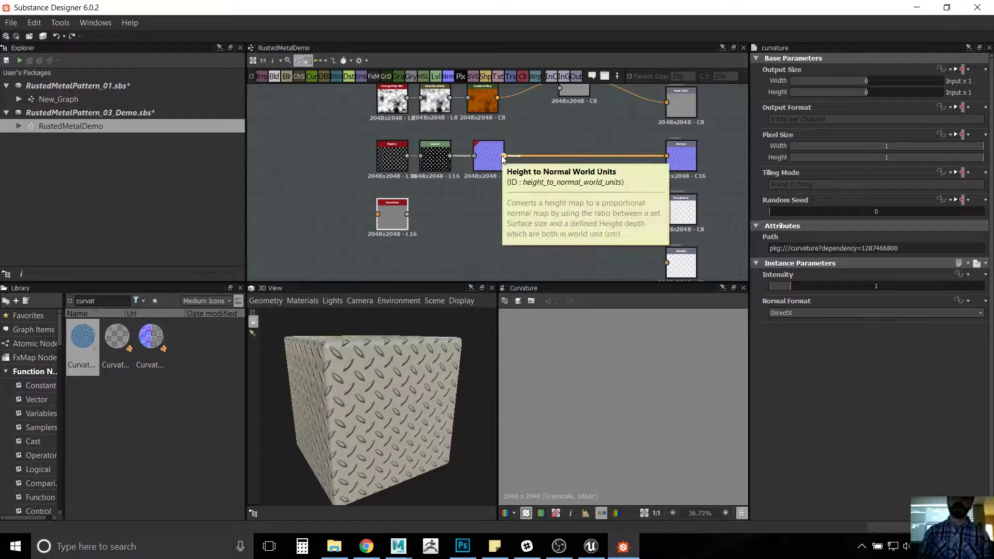
pyautogui.moveTo(503, 156); pyautogui.dragTo(377, 214)
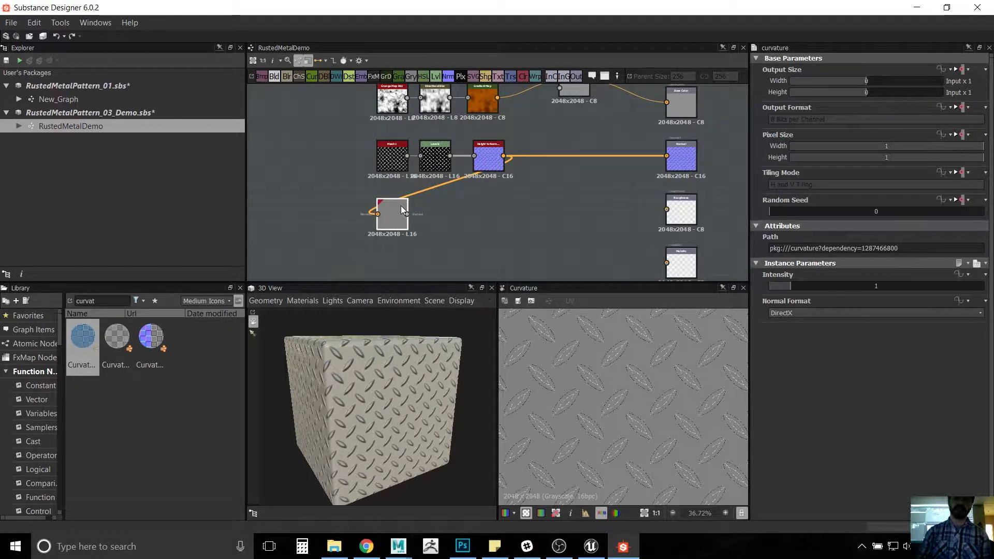
pyautogui.scroll(1, 631, 380)
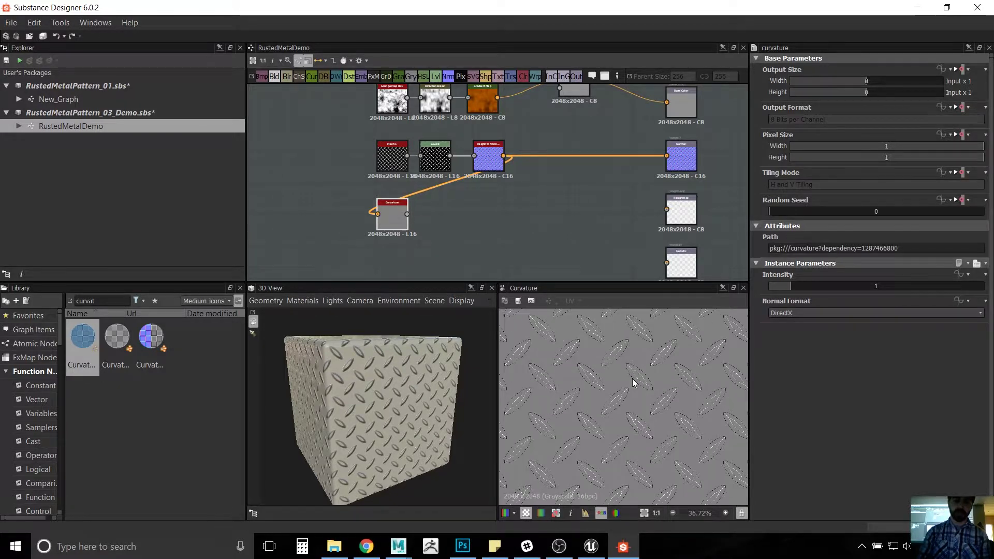
# Step: Add a Levels node beside the Curvature node and feed it the Curvature output
pyautogui.scroll(4, 633, 382)
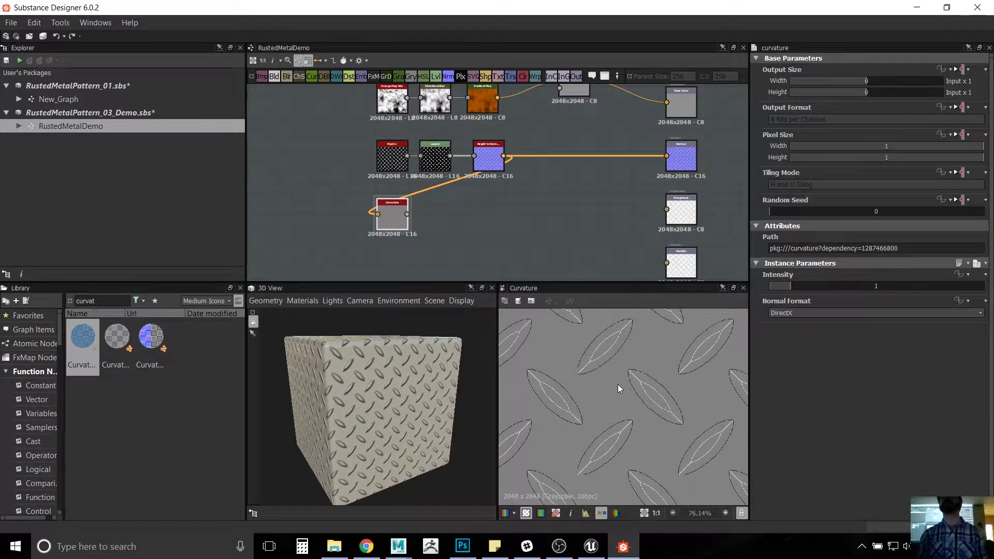
pyautogui.moveTo(604, 374); pyautogui.dragTo(589, 347, button='middle')
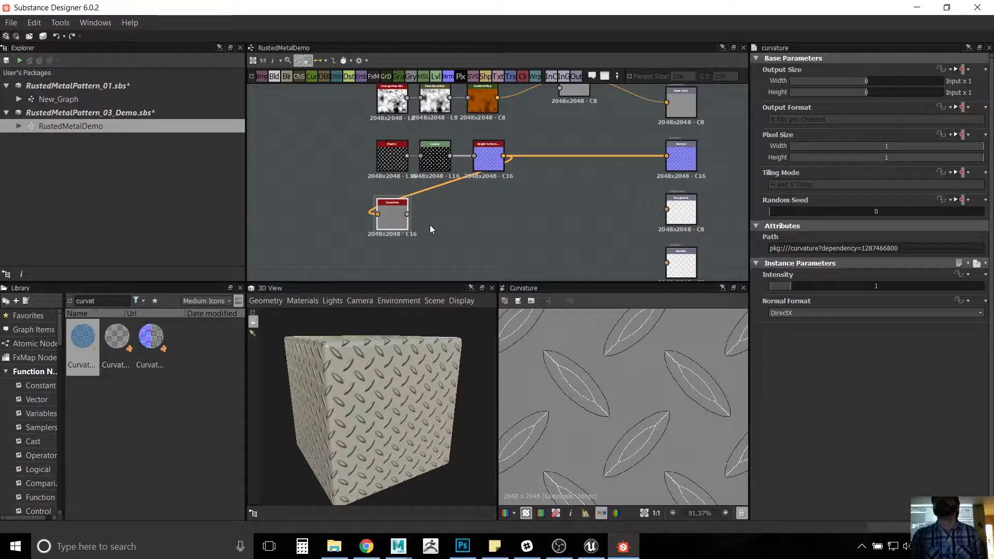
pyautogui.scroll(3, 419, 239)
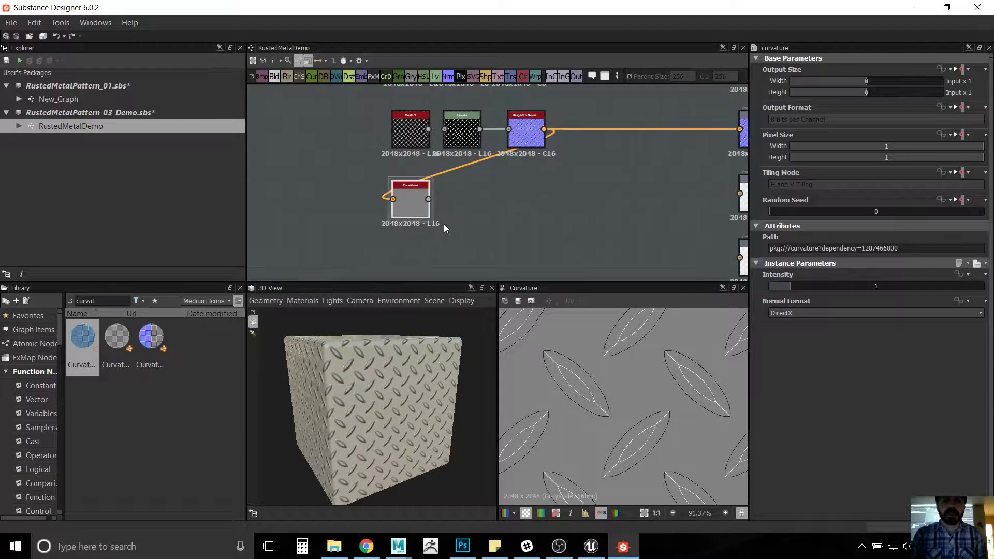
pyautogui.scroll(1, 444, 228)
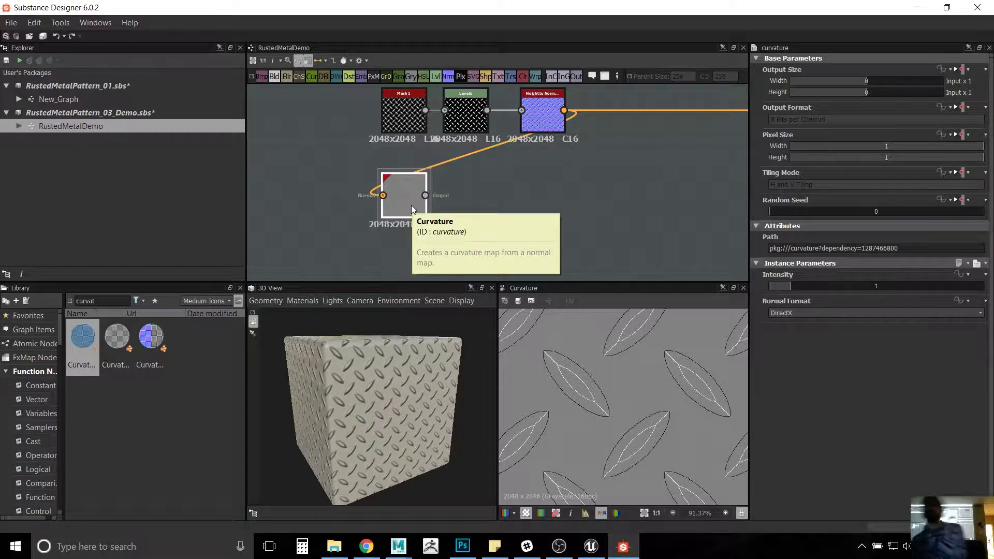
pyautogui.rightClick(463, 198)
pyautogui.moveTo(489, 203)
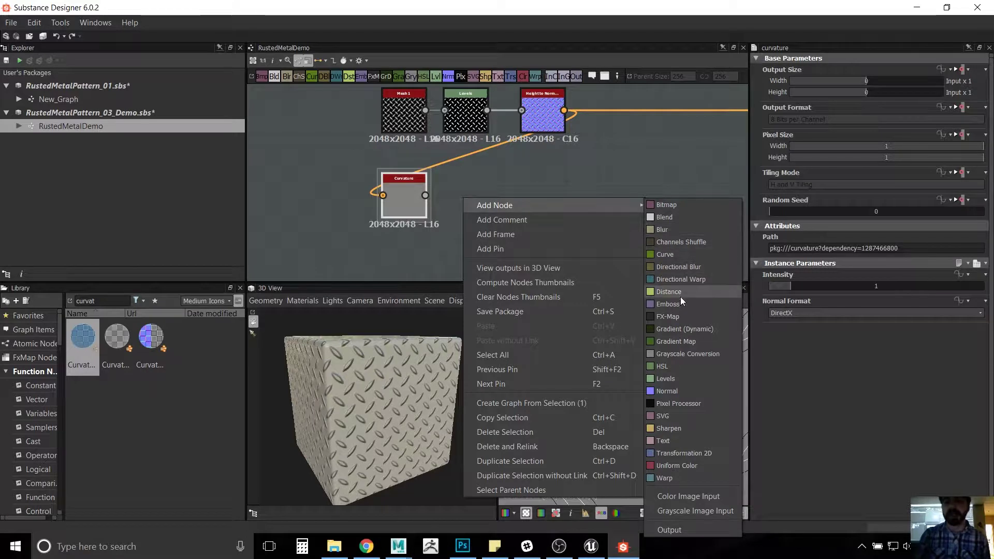
pyautogui.click(671, 378)
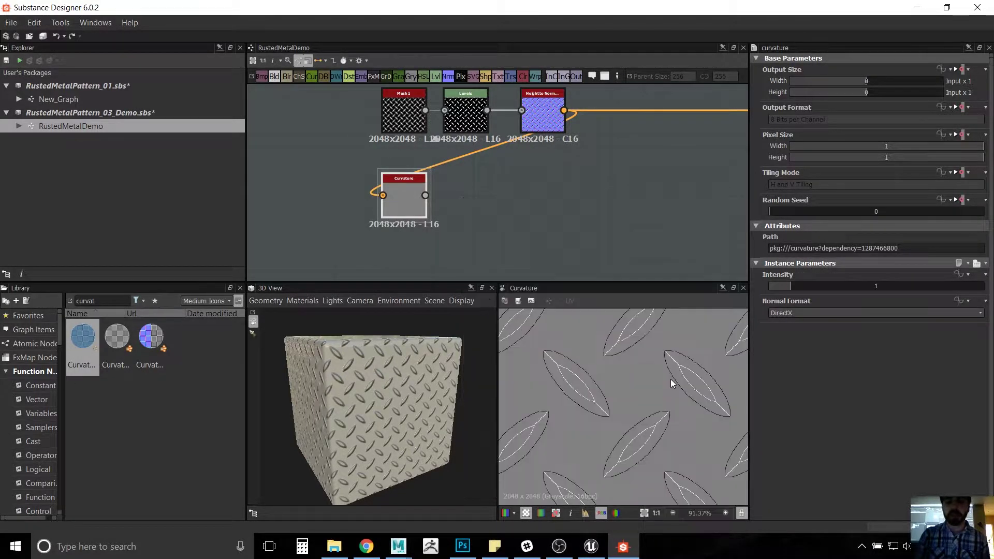
pyautogui.moveTo(461, 193); pyautogui.dragTo(426, 195)
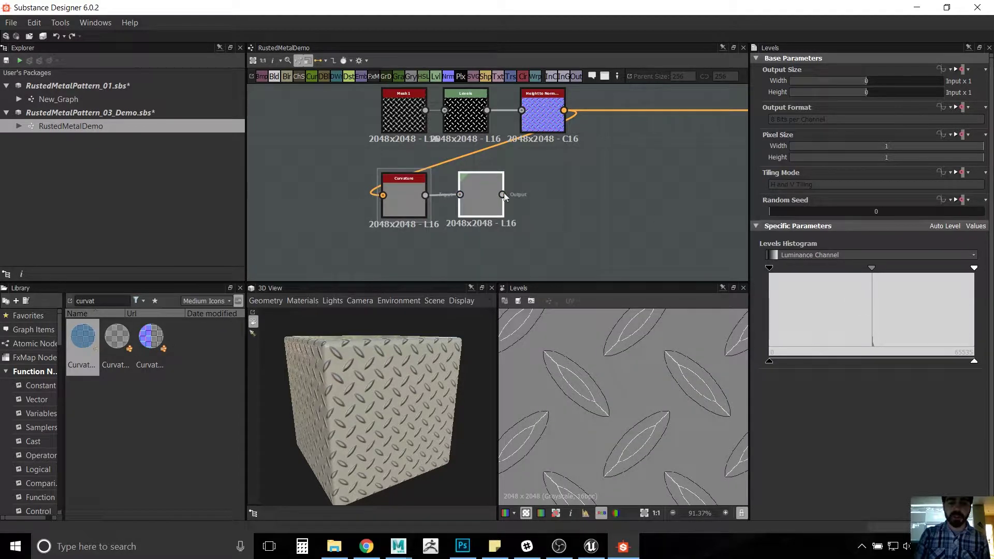
# Step: Tighten the new Levels node's input range, moving the black point just below the mid-grey histogram spike and lowering the white point to isolate bright edges
pyautogui.moveTo(974, 269); pyautogui.dragTo(934, 268)
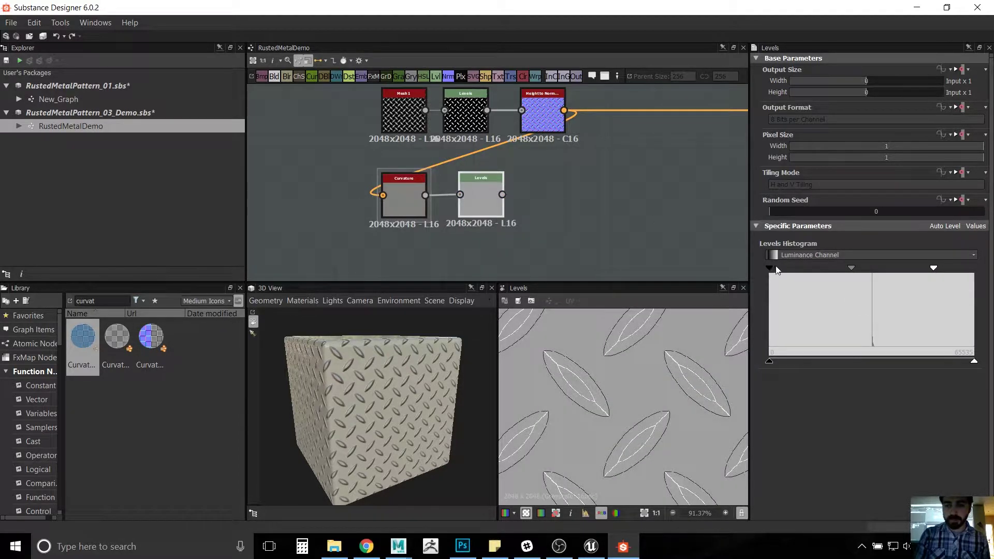
pyautogui.moveTo(769, 269); pyautogui.dragTo(923, 268)
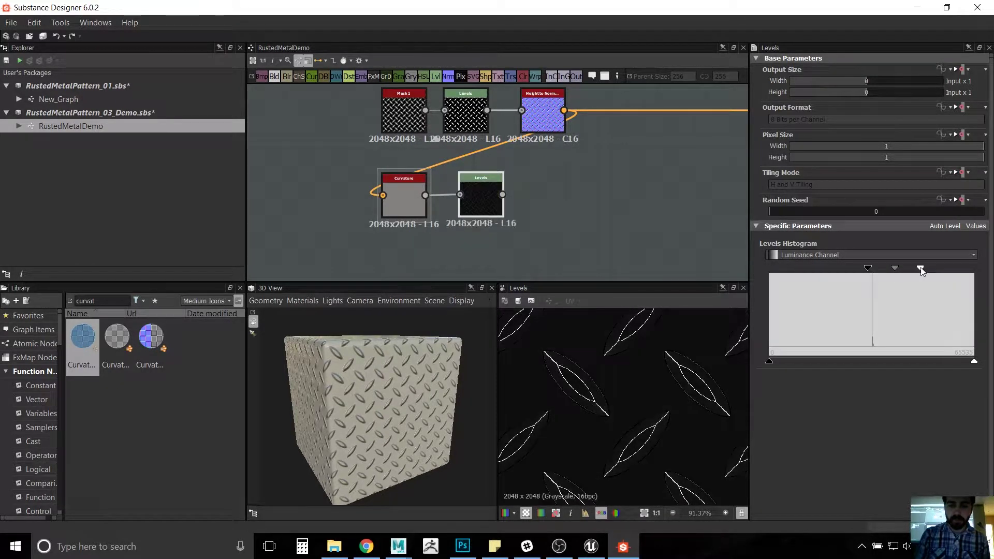
pyautogui.moveTo(770, 361)
pyautogui.mouseDown()
pyautogui.moveTo(810, 361)
pyautogui.moveTo(769, 361)
pyautogui.mouseUp()
pyautogui.press('ctrl')
pyautogui.press('ctrl')
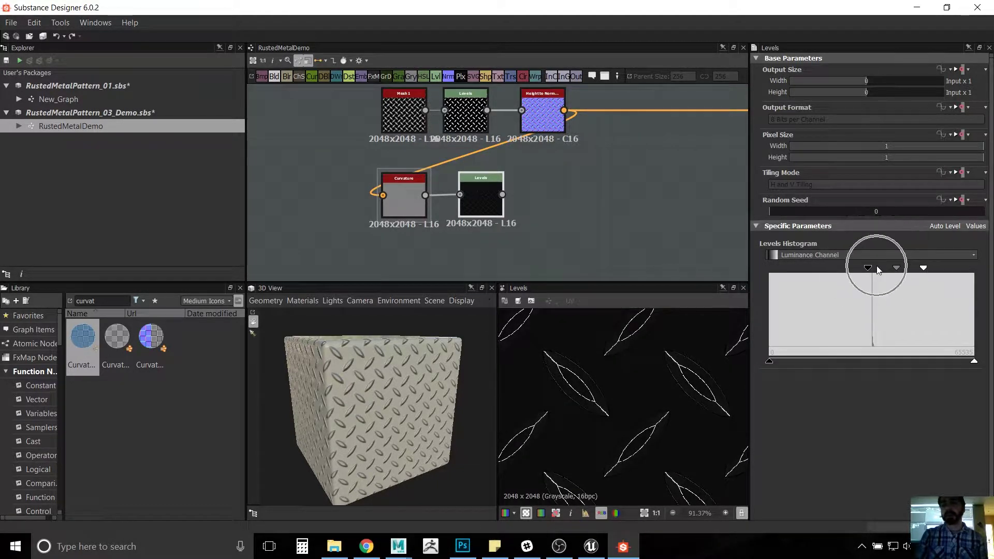
pyautogui.press('ctrl')
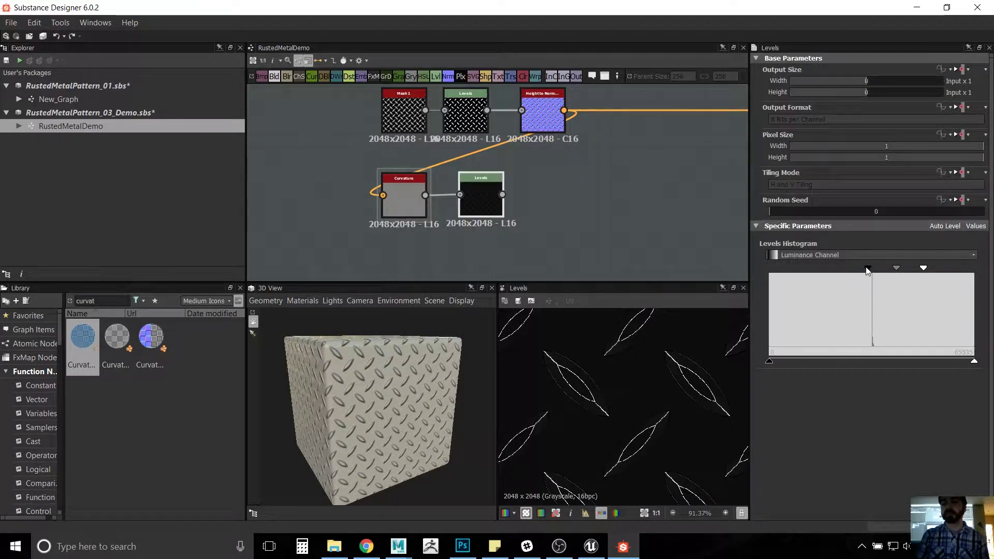
pyautogui.moveTo(869, 270); pyautogui.dragTo(871, 271)
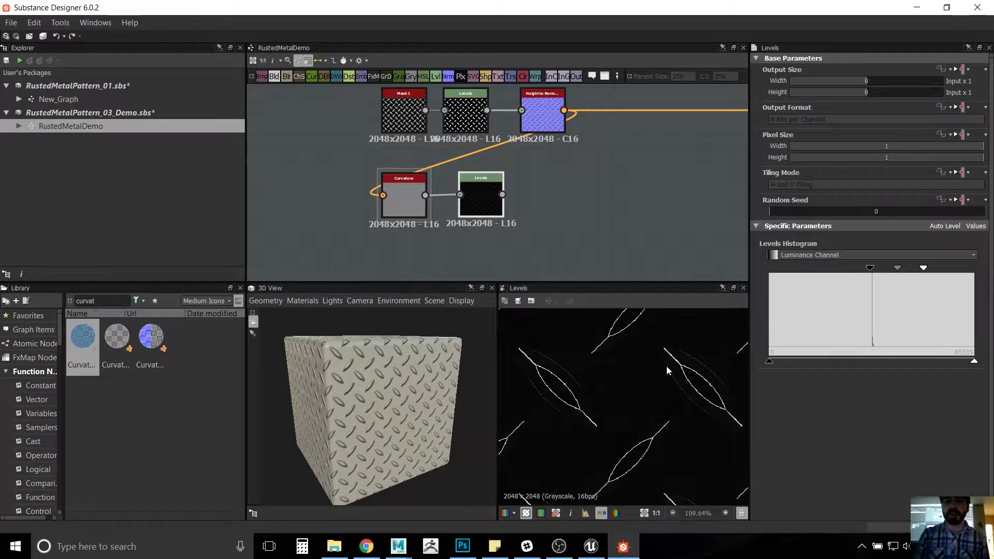
# Step: Examine the edge lines of the Levels result up close, the Curvature chain in the graph and the plate pattern on the 3D cube
pyautogui.scroll(1, 612, 365)
pyautogui.scroll(3, 612, 365)
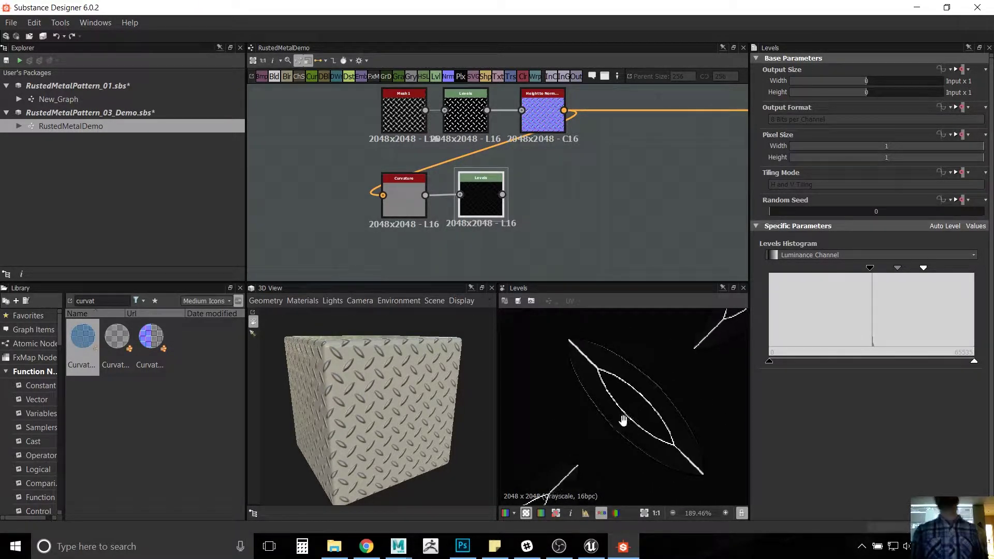
pyautogui.moveTo(629, 399)
pyautogui.mouseDown(button='middle')
pyautogui.moveTo(609, 414)
pyautogui.moveTo(620, 396)
pyautogui.mouseUp(button='middle')
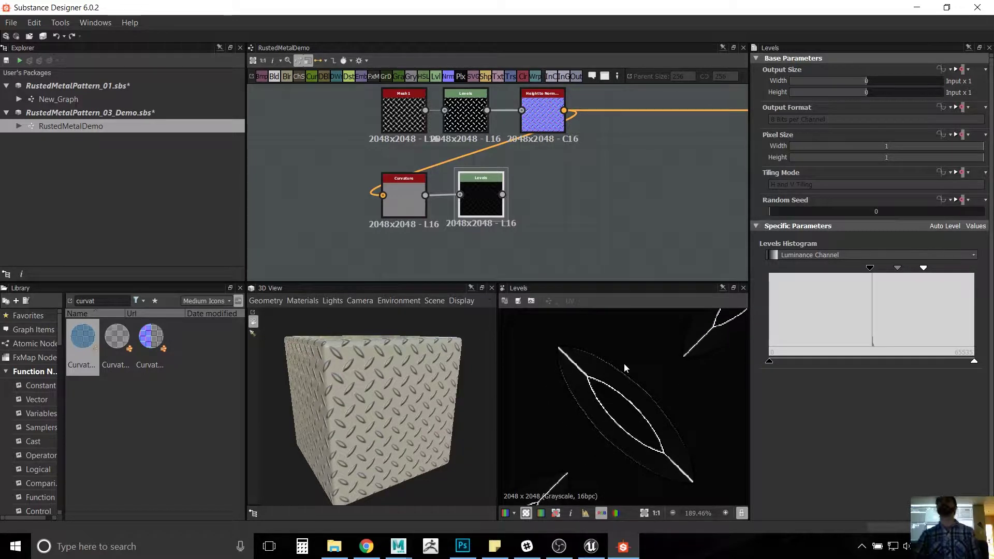
pyautogui.scroll(-4, 552, 234)
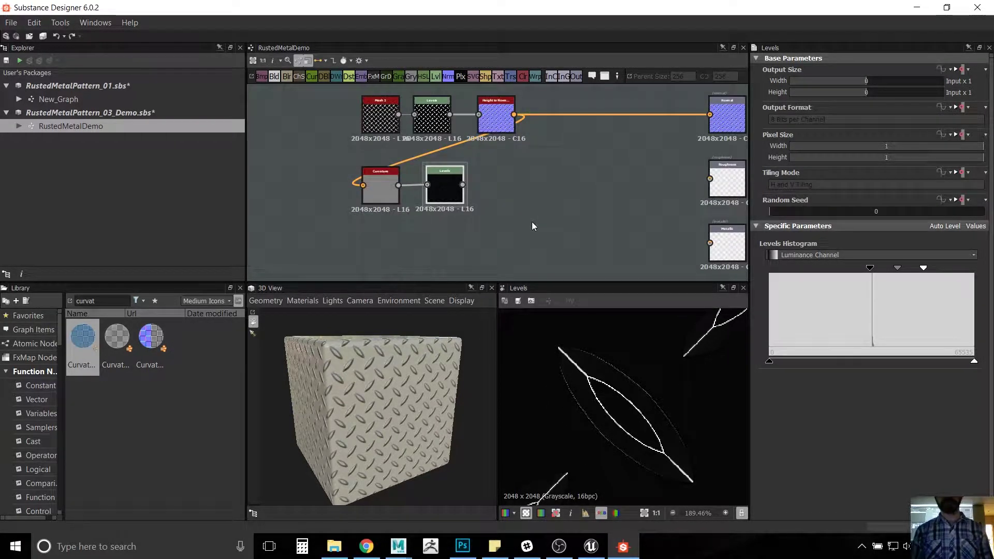
pyautogui.scroll(1, 533, 222)
pyautogui.scroll(-1, 551, 212)
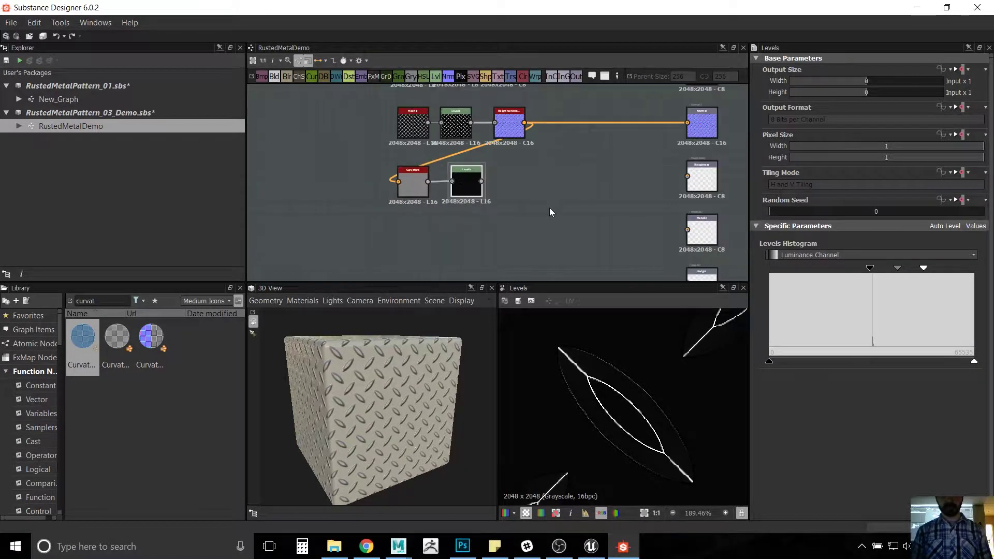
pyautogui.scroll(1, 550, 212)
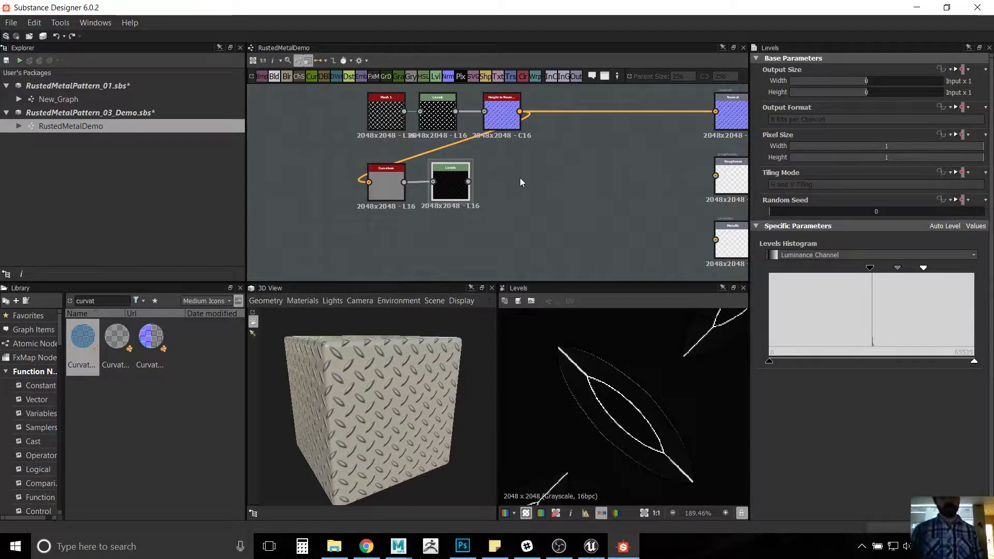
pyautogui.moveTo(371, 384); pyautogui.dragTo(355, 372)
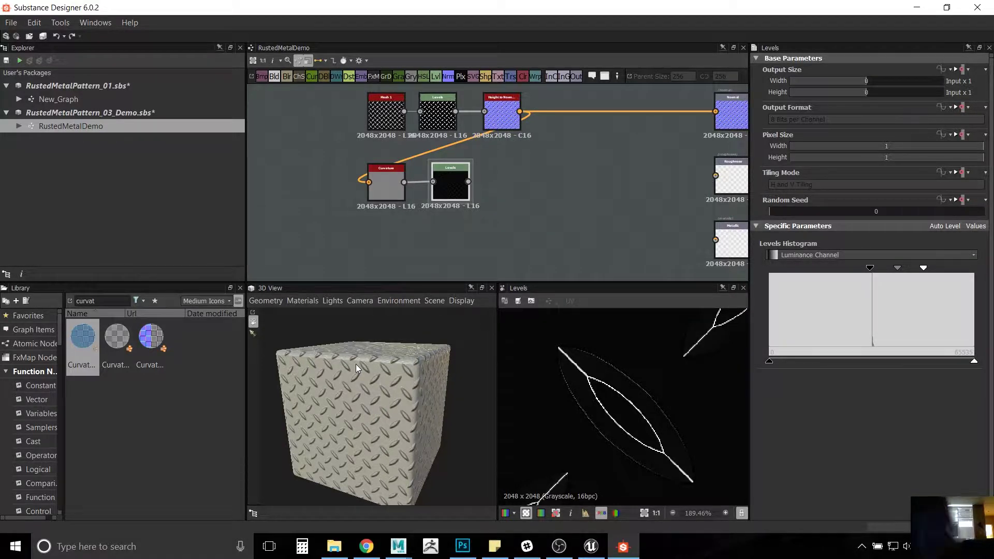
# Step: Search the library for "bnw", add a BnW Spots 1 node below Curvature and check its whole texture in the preview
pyautogui.moveTo(98, 301); pyautogui.dragTo(3, 304)
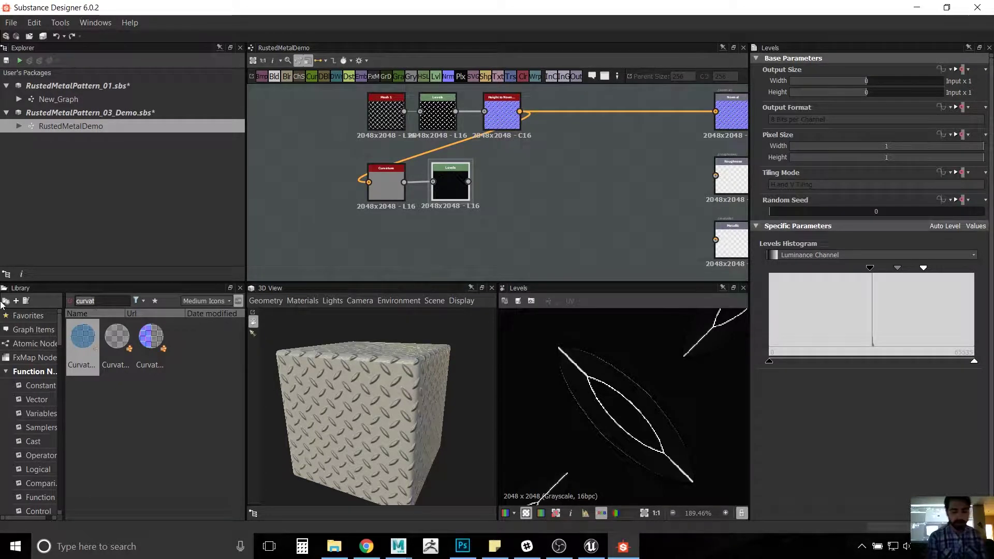
pyautogui.write('bnw')
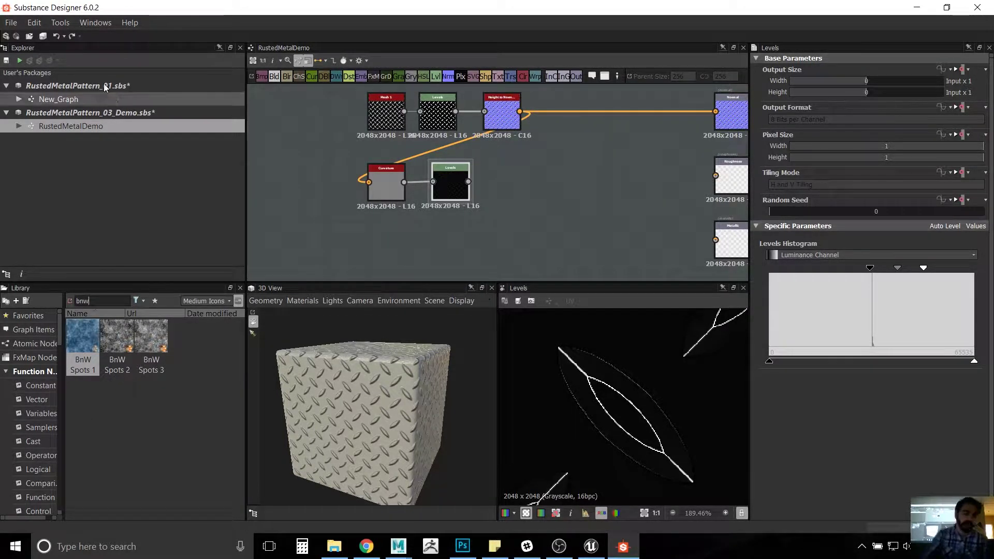
pyautogui.click(129, 401)
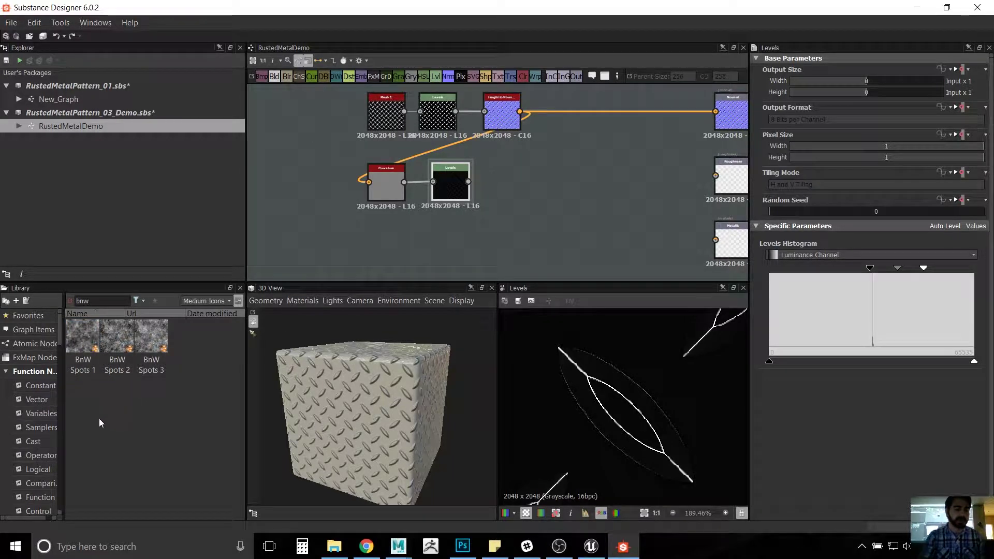
pyautogui.click(71, 333)
pyautogui.moveTo(70, 332); pyautogui.dragTo(371, 234)
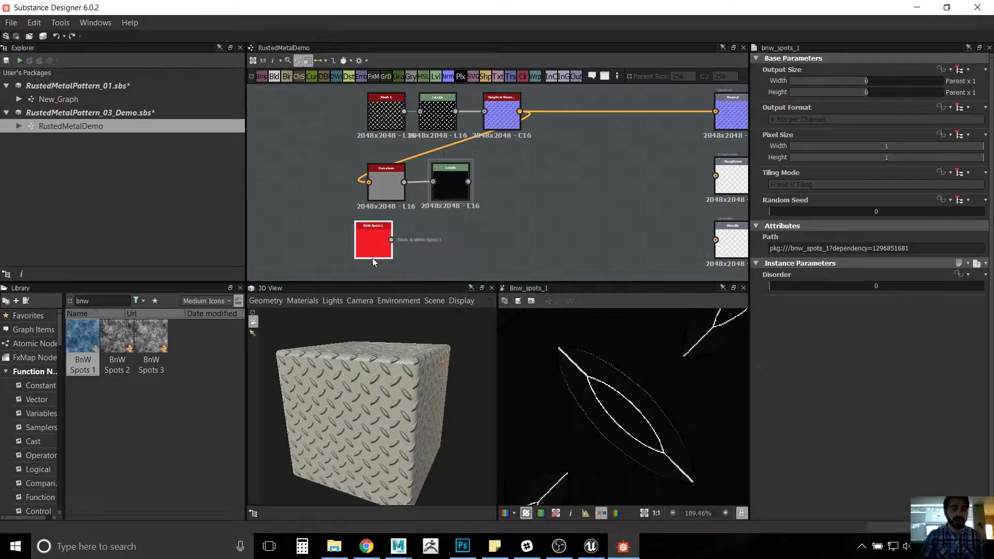
pyautogui.scroll(-6, 615, 390)
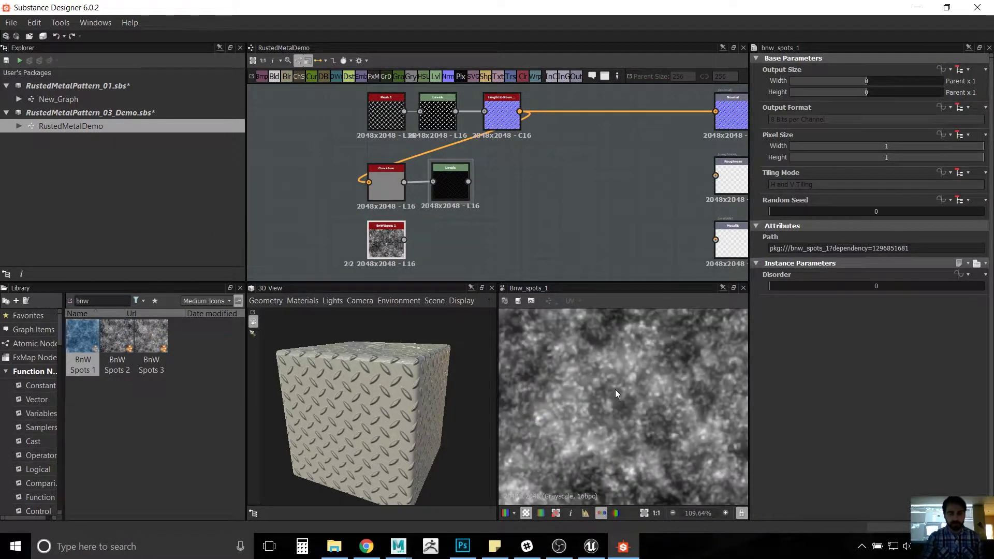
pyautogui.scroll(3, 615, 389)
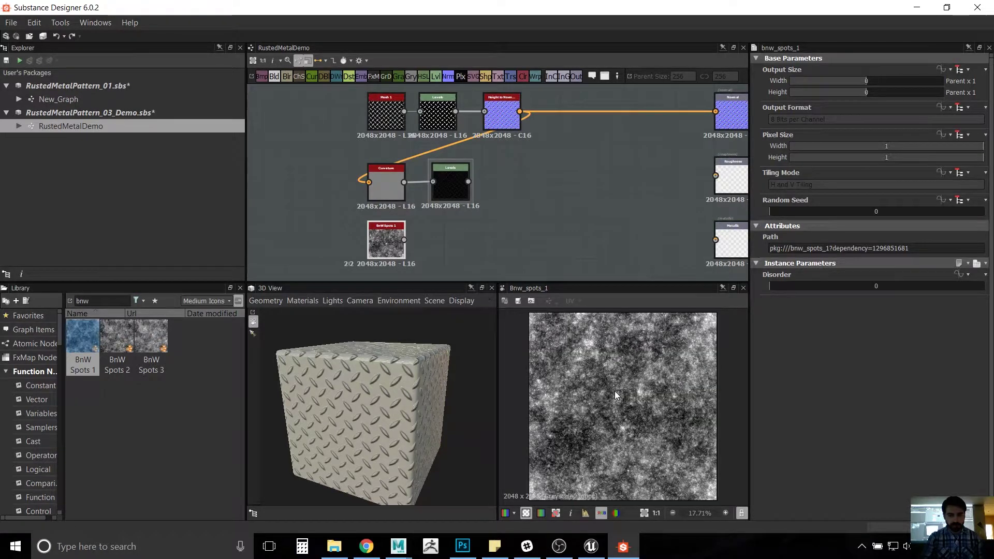
pyautogui.scroll(-5, 614, 395)
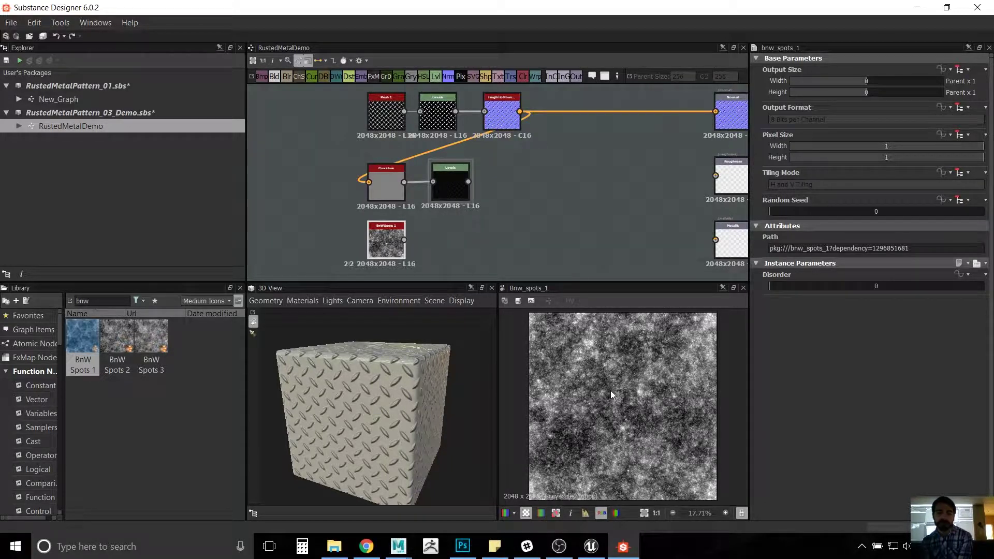
# Step: Add a Directional Warp node beside BnW Spots 1 and connect the spots output to both its Input and Intensity Input
pyautogui.rightClick(456, 244)
pyautogui.moveTo(472, 248)
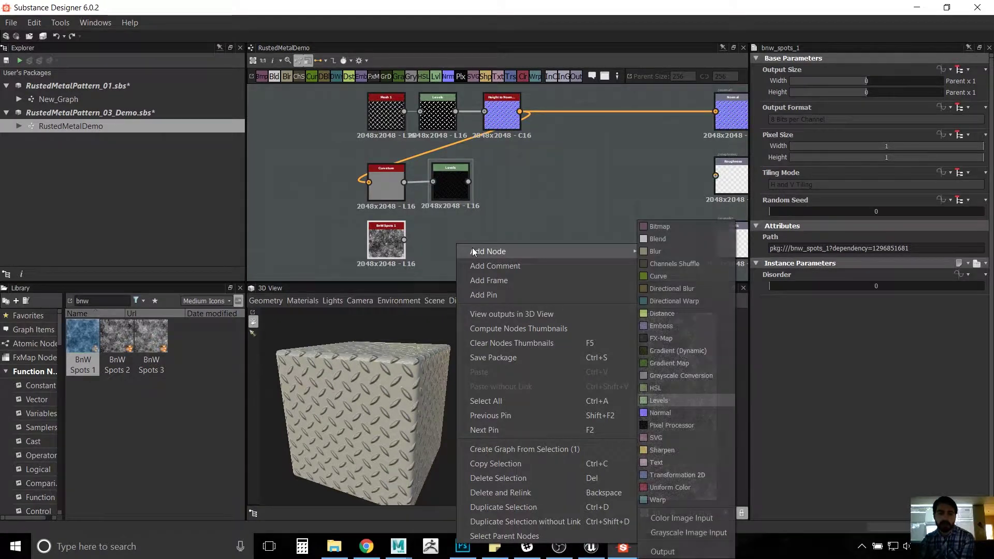
pyautogui.click(673, 301)
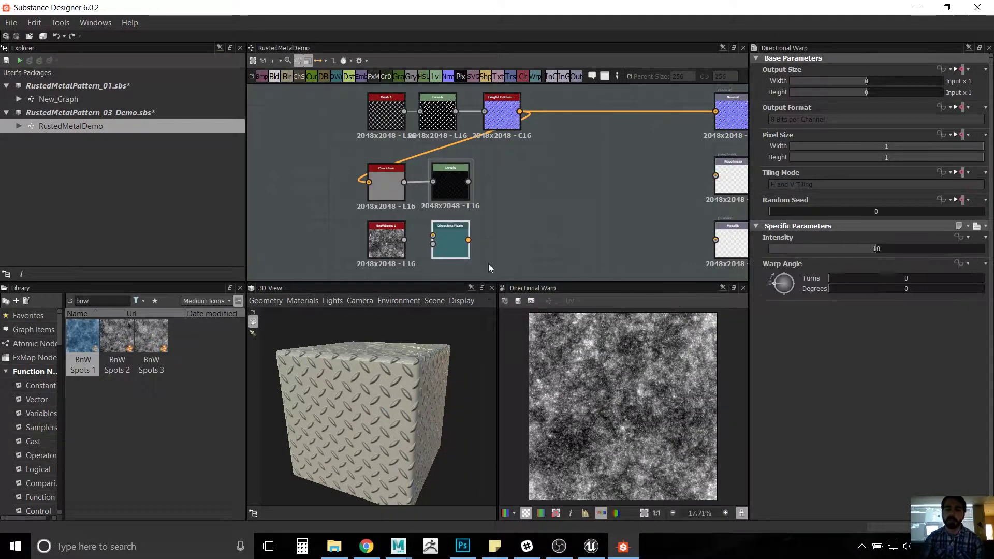
pyautogui.click(402, 240)
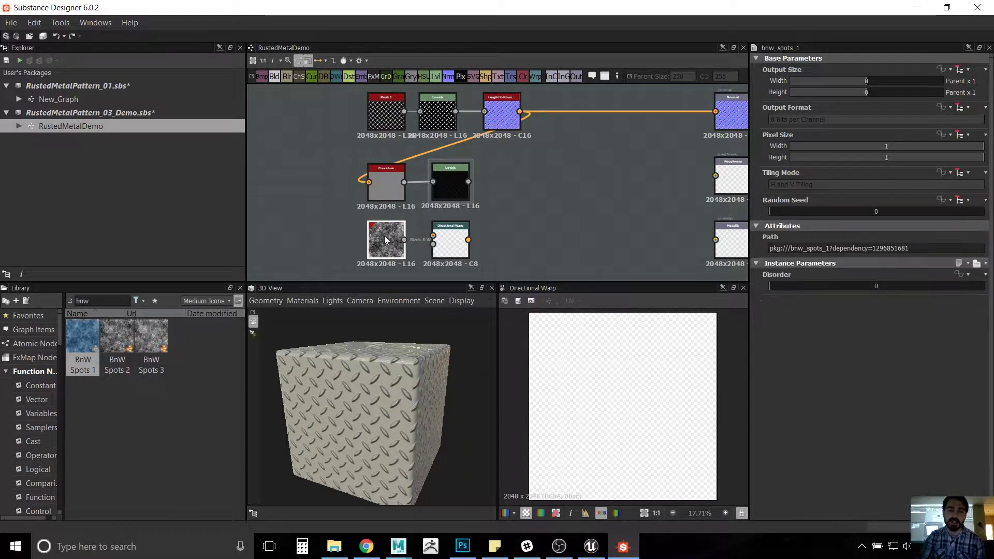
pyautogui.moveTo(417, 235); pyautogui.dragTo(433, 236)
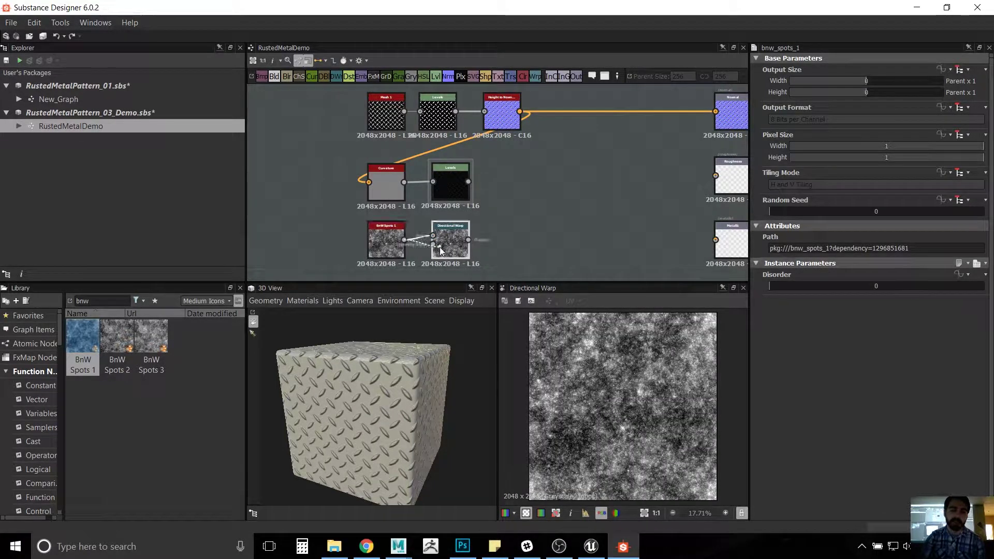
pyautogui.moveTo(396, 241)
pyautogui.mouseDown()
pyautogui.moveTo(409, 246)
pyautogui.moveTo(381, 242)
pyautogui.mouseUp()
pyautogui.scroll(3, 442, 238)
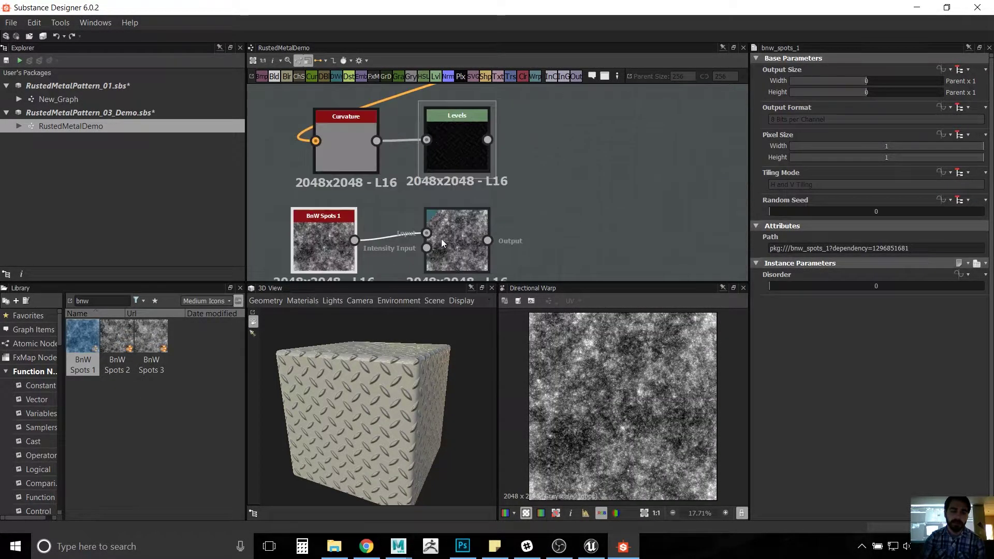
pyautogui.moveTo(441, 239); pyautogui.dragTo(499, 204, button='middle')
pyautogui.moveTo(412, 208); pyautogui.dragTo(485, 216)
# Step: Set the Directional Warp node's warp angle to 90 degrees
pyautogui.click(533, 212)
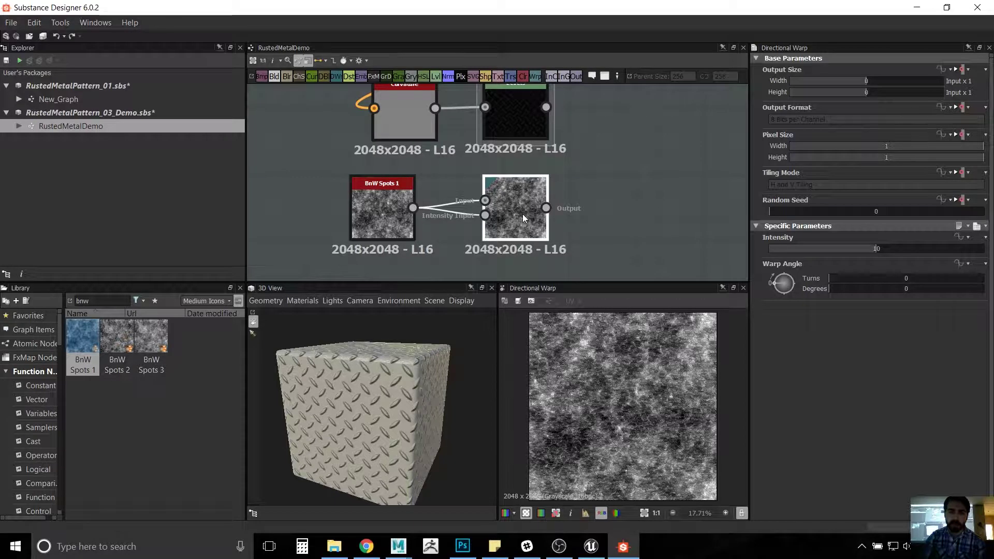
pyautogui.scroll(2, 564, 223)
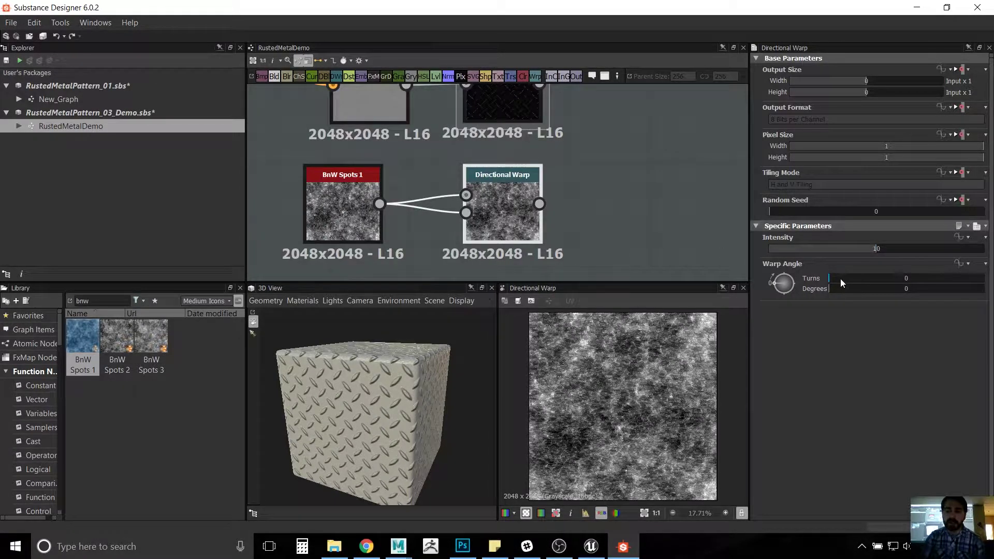
pyautogui.moveTo(840, 278); pyautogui.dragTo(899, 279)
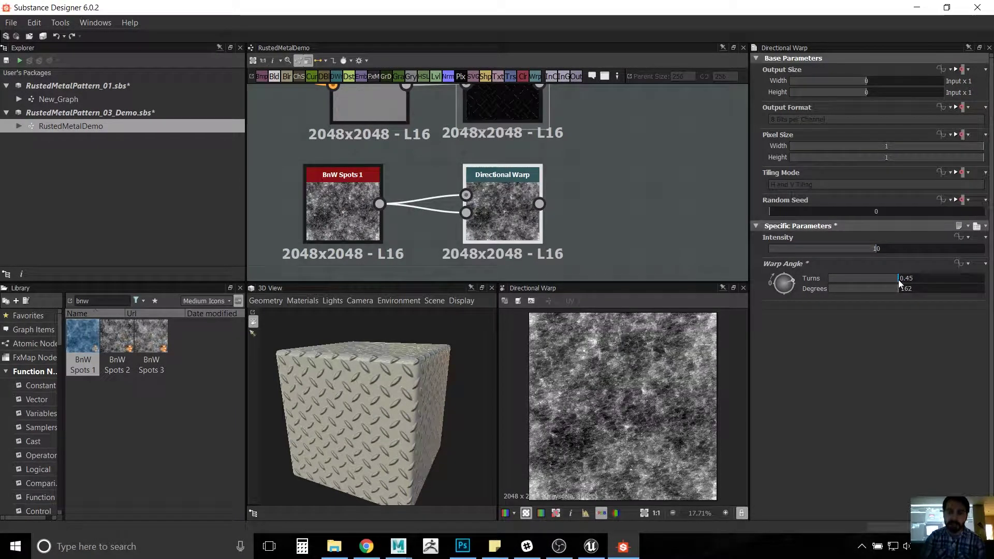
pyautogui.doubleClick(904, 289)
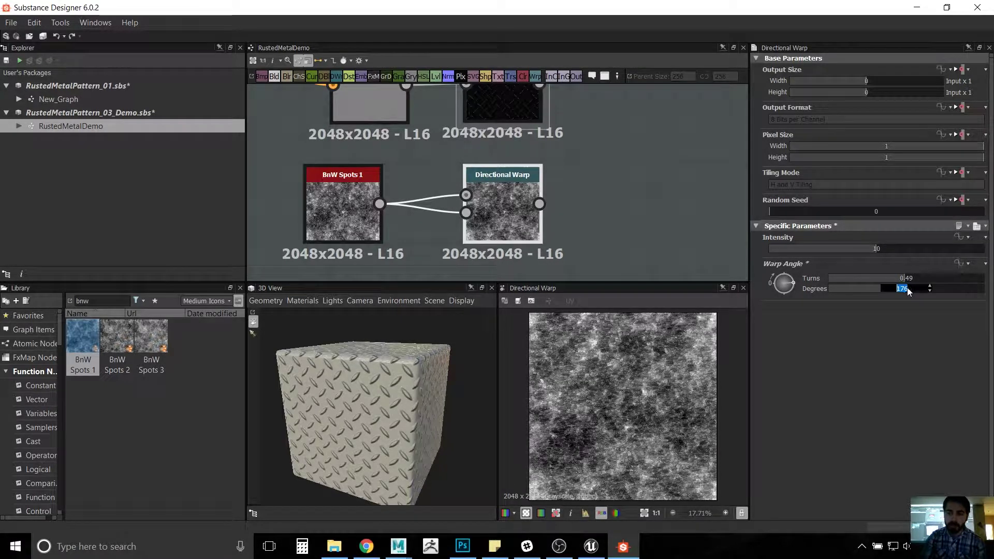
pyautogui.write('90')
pyautogui.press('Return')
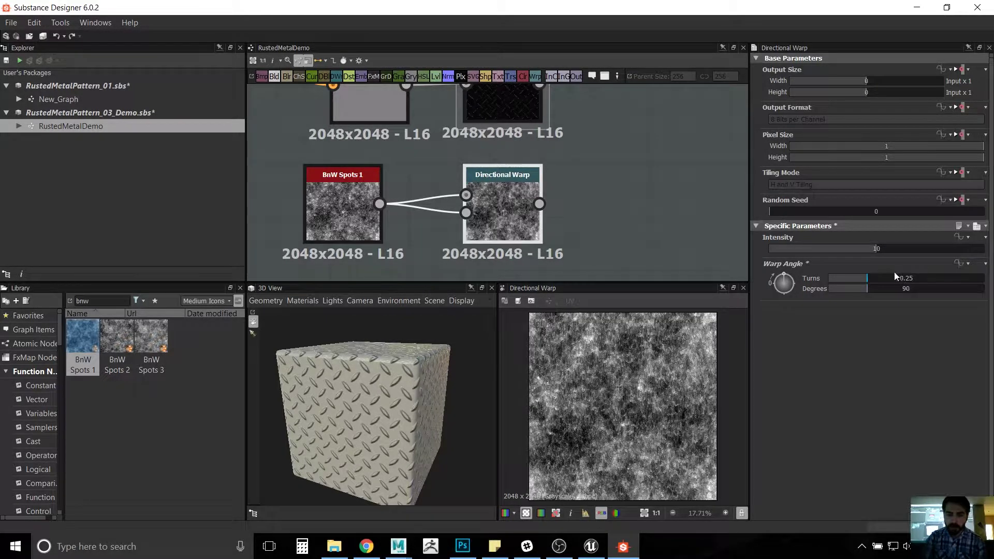
# Step: Examine the directionally warped noise up close in the preview and the BnW Spots 1 and Curvature chains in the graph
pyautogui.scroll(2, 580, 184)
pyautogui.scroll(-2, 580, 192)
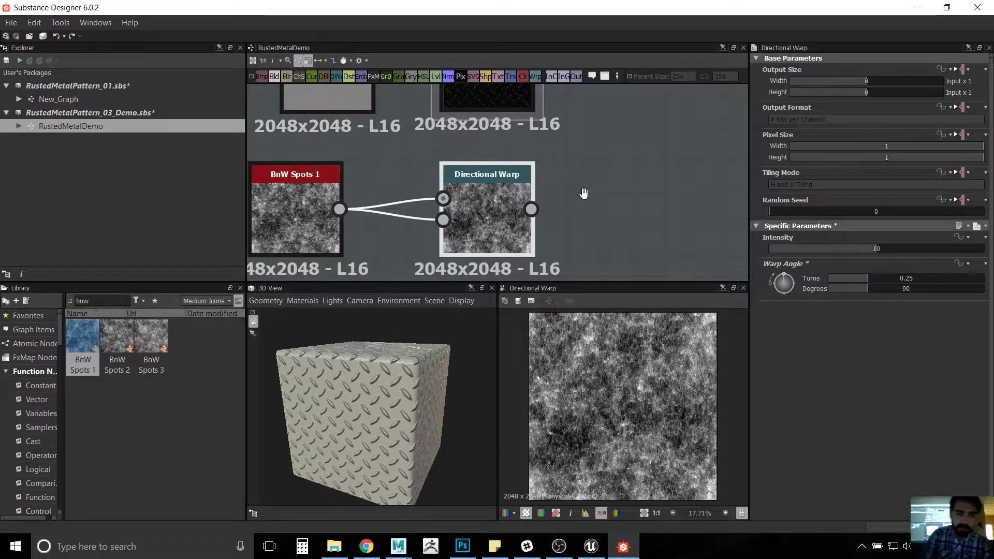
pyautogui.scroll(2, 595, 188)
pyautogui.scroll(4, 668, 360)
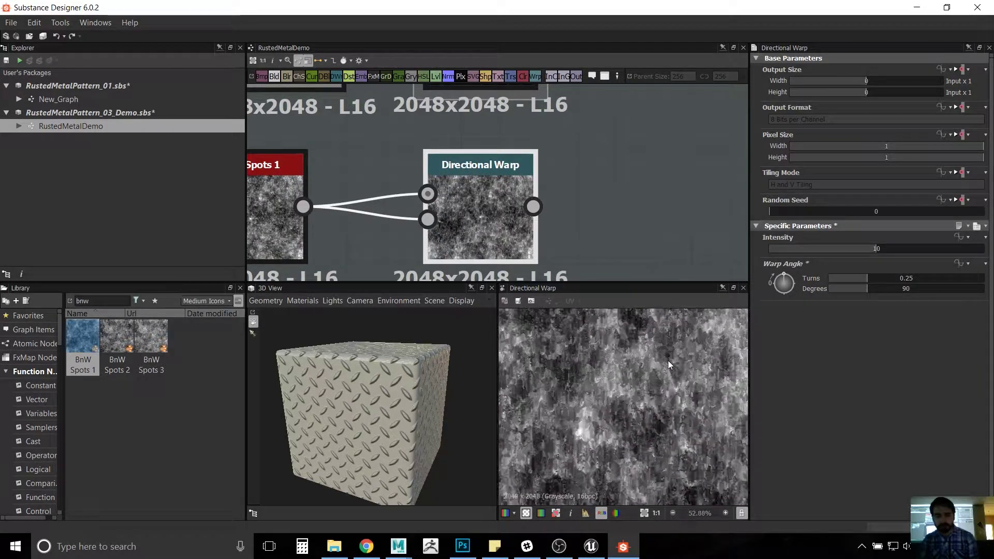
pyautogui.scroll(8, 653, 414)
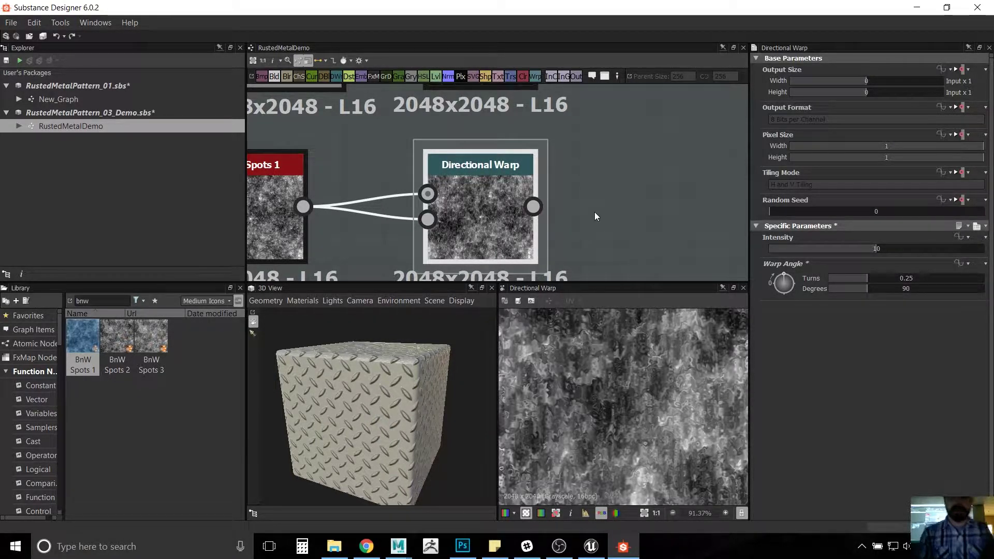
pyautogui.scroll(-2, 594, 212)
pyautogui.scroll(-3, 600, 230)
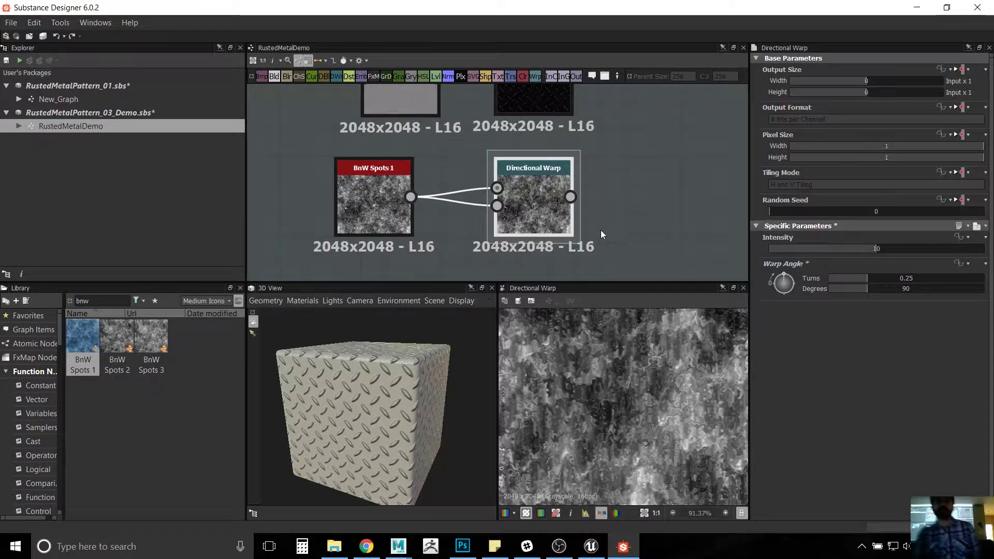
pyautogui.scroll(1, 595, 243)
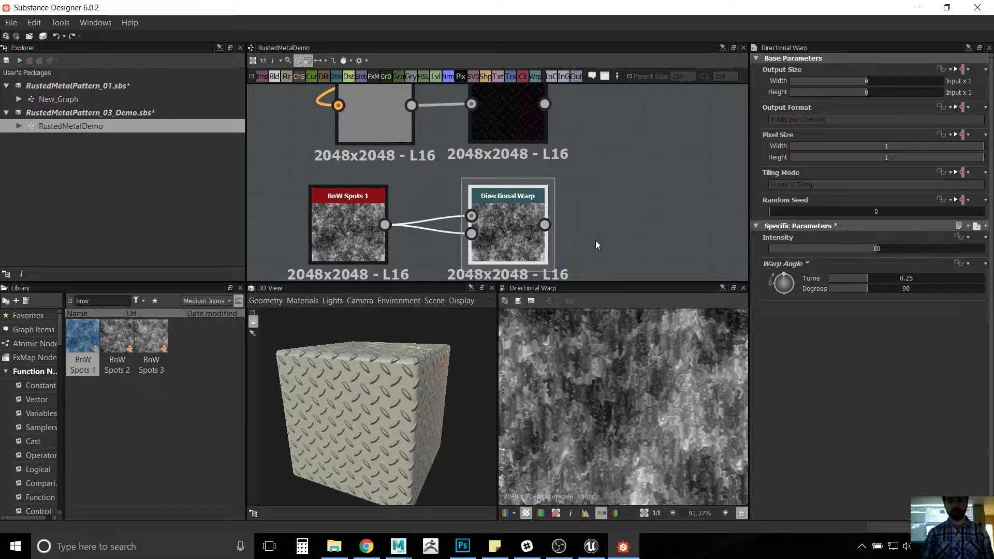
pyautogui.scroll(-1, 596, 243)
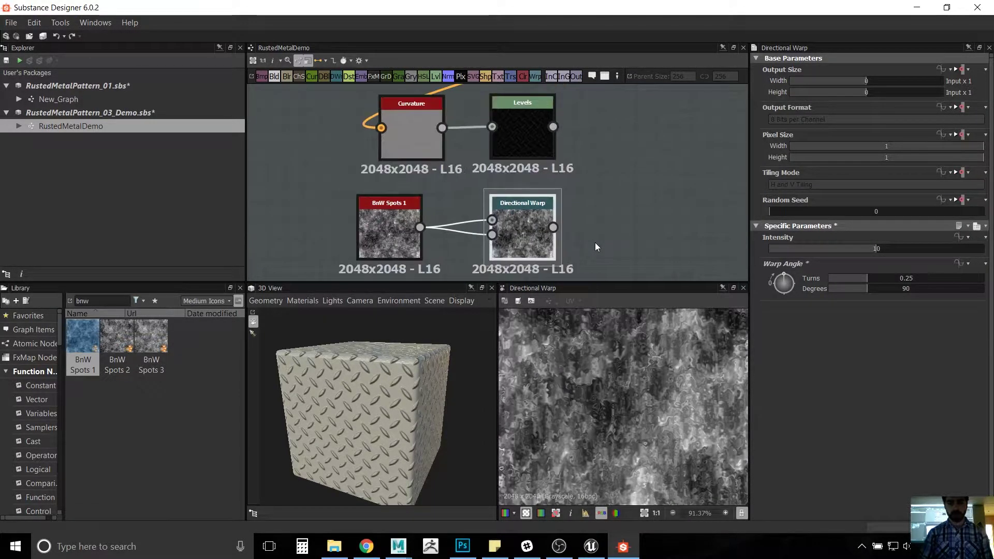
pyautogui.scroll(-1, 527, 216)
# Step: Add a Blend node, connecting the curvature Levels output to its Foreground and the Directional Warp output to its Background
pyautogui.click(527, 216)
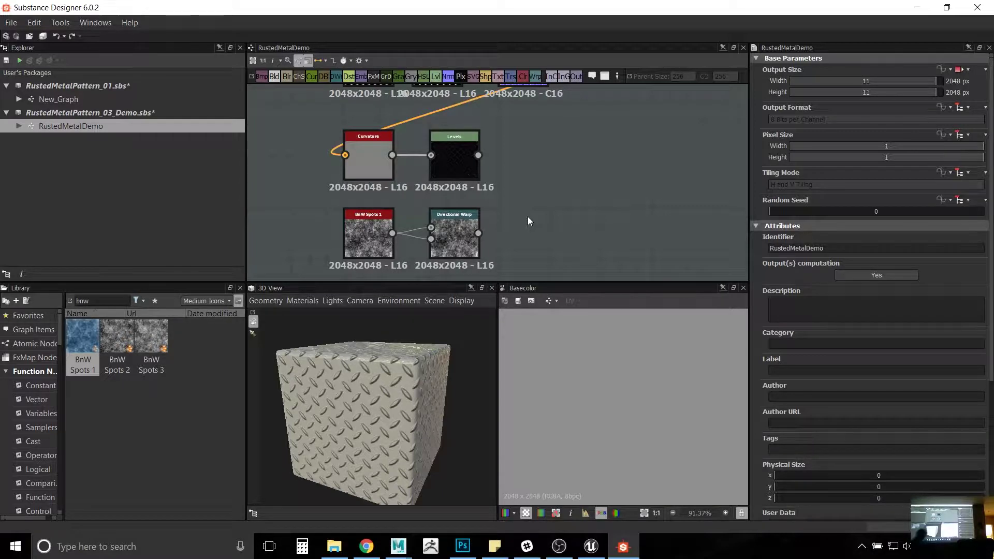
pyautogui.rightClick(534, 174)
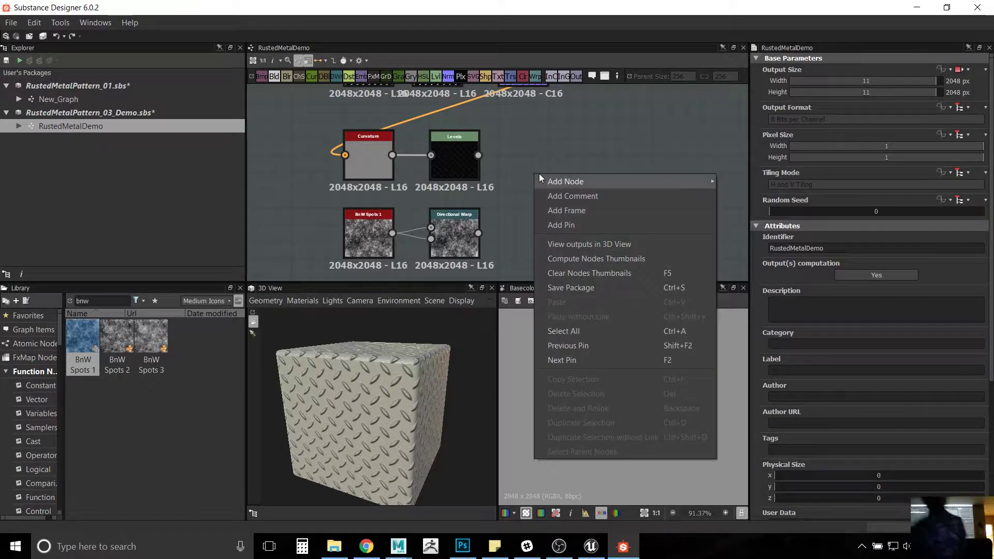
pyautogui.press('Escape')
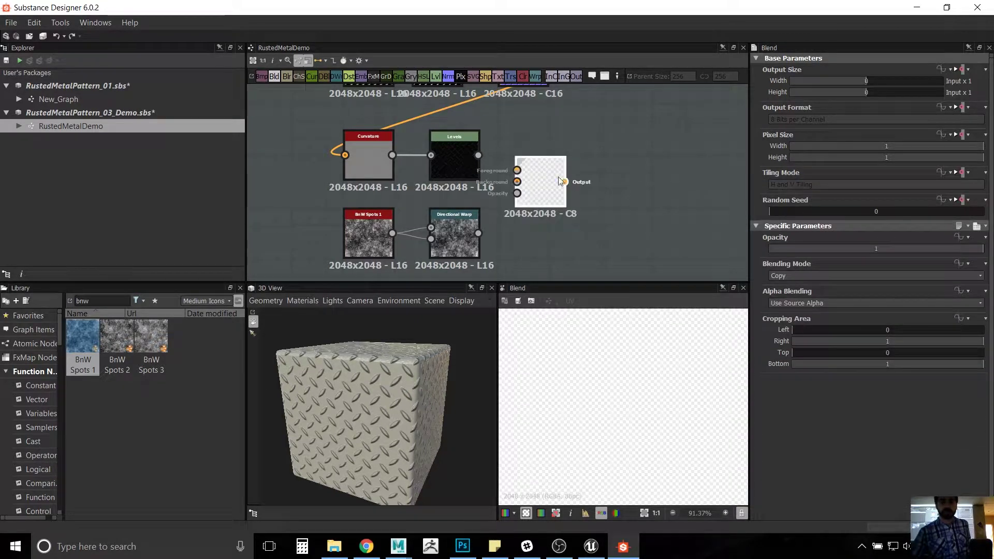
pyautogui.moveTo(539, 175); pyautogui.dragTo(571, 175)
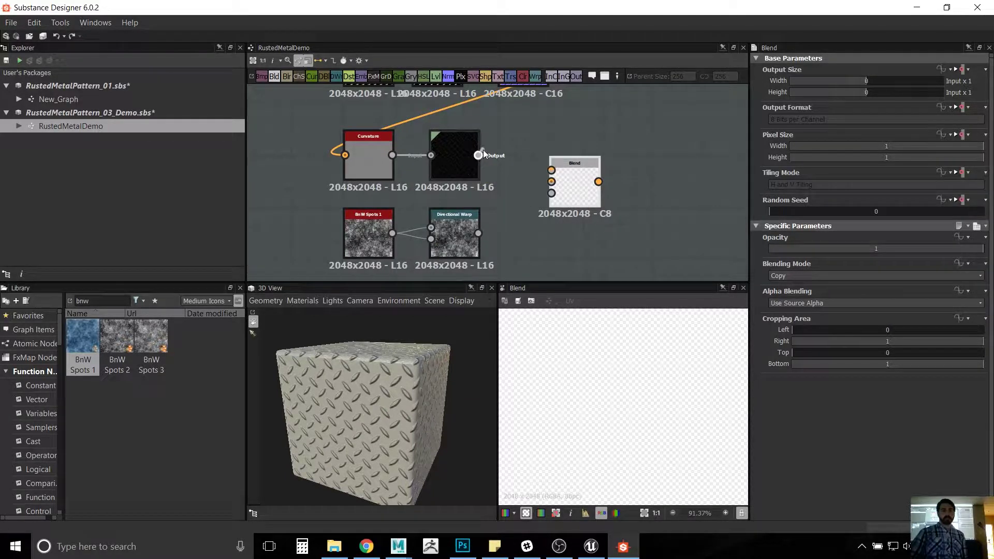
pyautogui.click(462, 143)
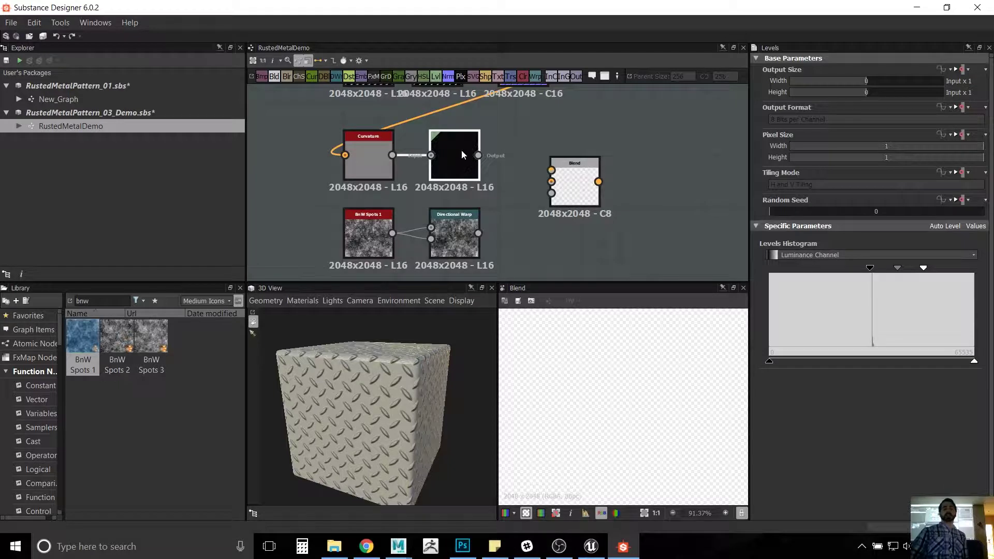
pyautogui.moveTo(479, 155); pyautogui.dragTo(551, 170)
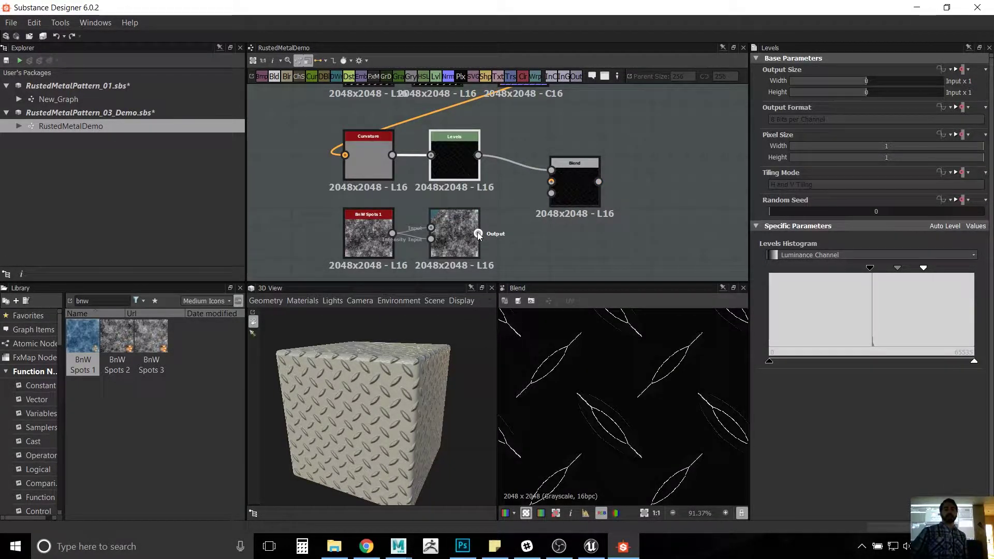
pyautogui.moveTo(478, 233); pyautogui.dragTo(557, 188)
# Step: Set the new Blend node's blending mode to Add (Linear Dodge)
pyautogui.click(578, 174)
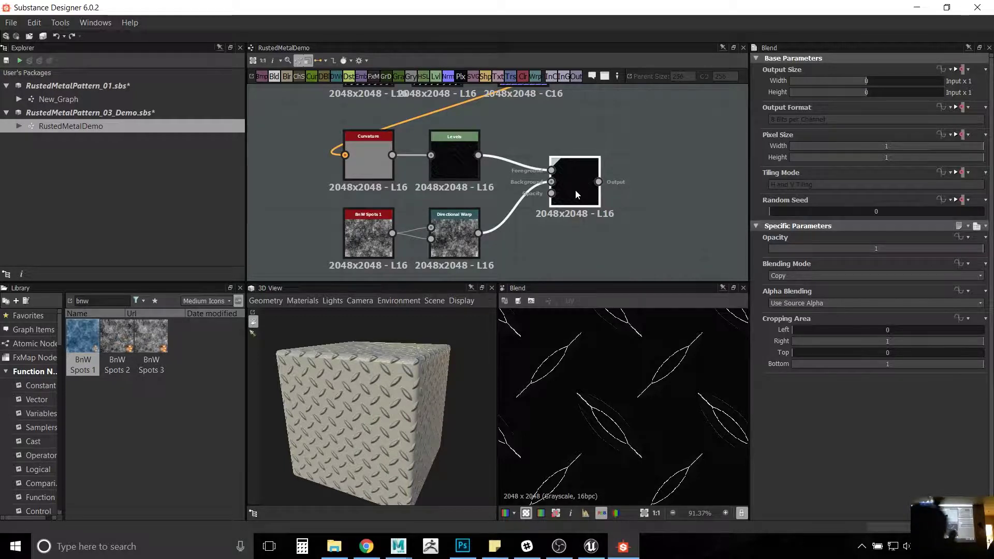
pyautogui.click(801, 274)
pyautogui.click(798, 291)
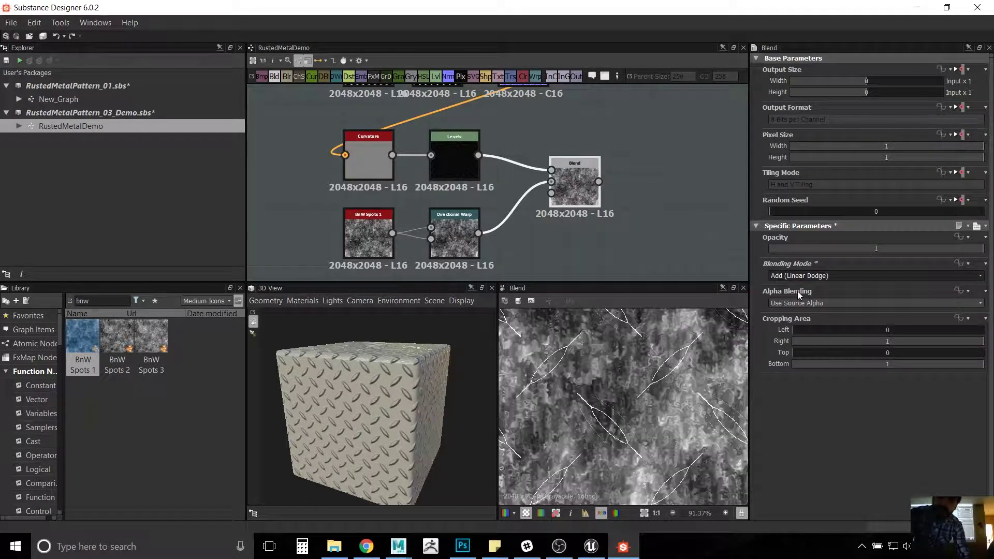
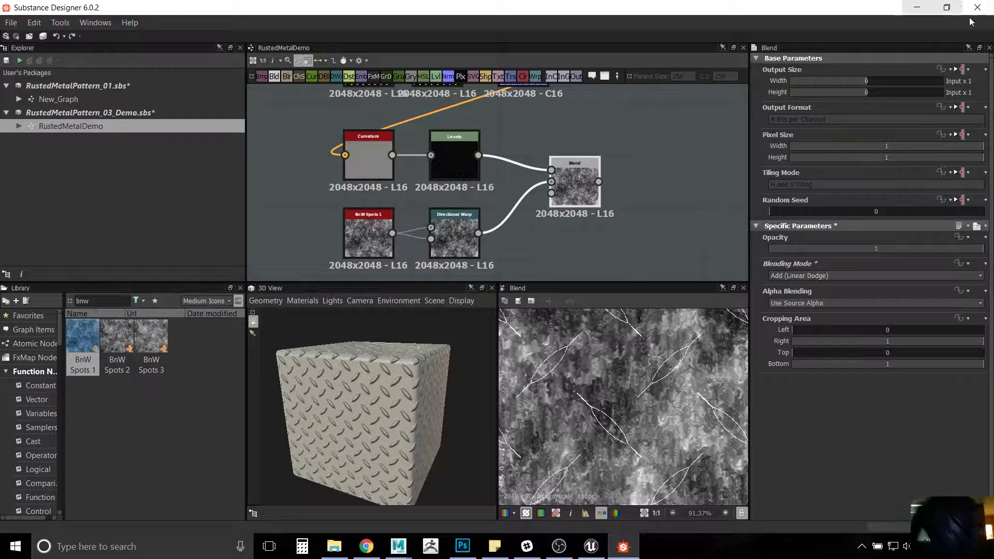
# Step: Add a Levels node beside the Blend node and feed the blended result into it
pyautogui.rightClick(674, 190)
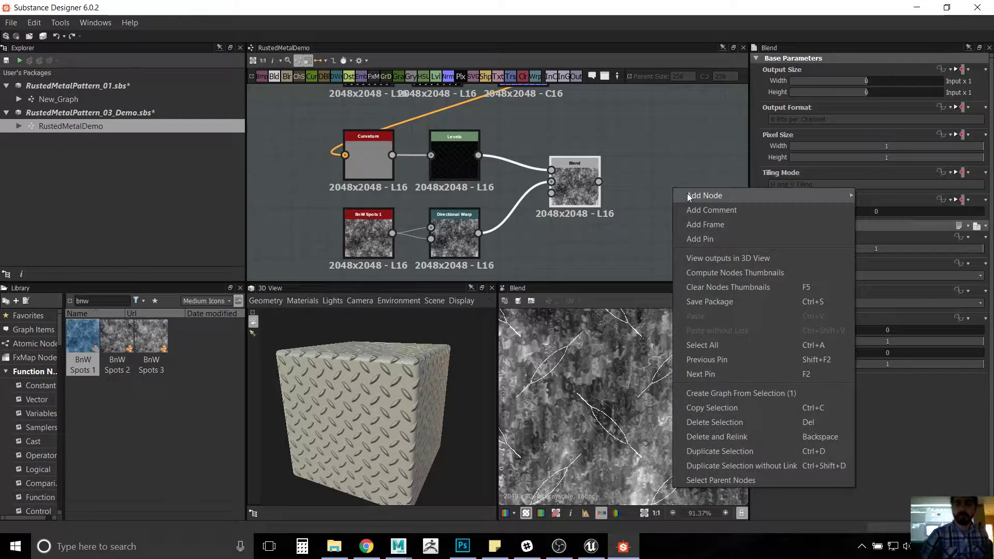
pyautogui.moveTo(687, 194)
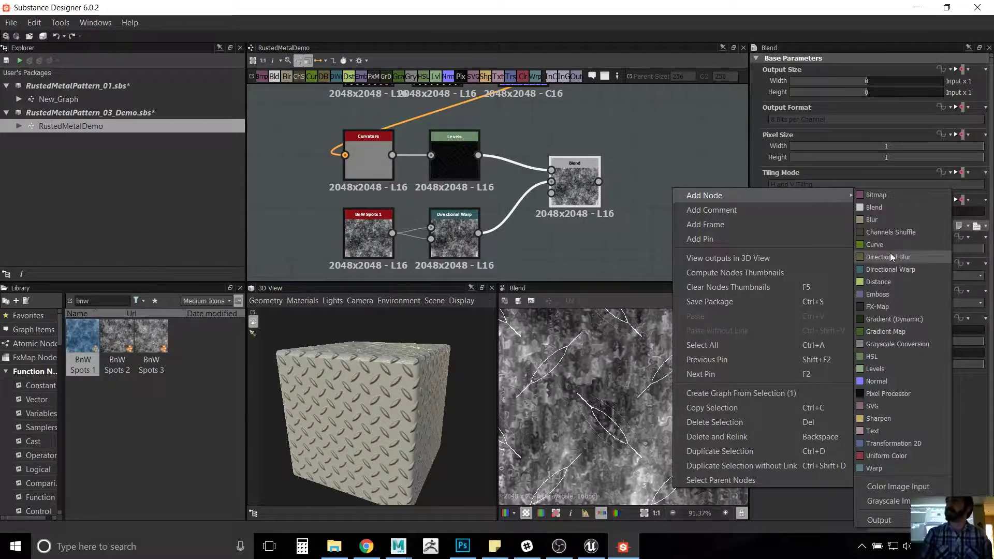
pyautogui.moveTo(753, 198)
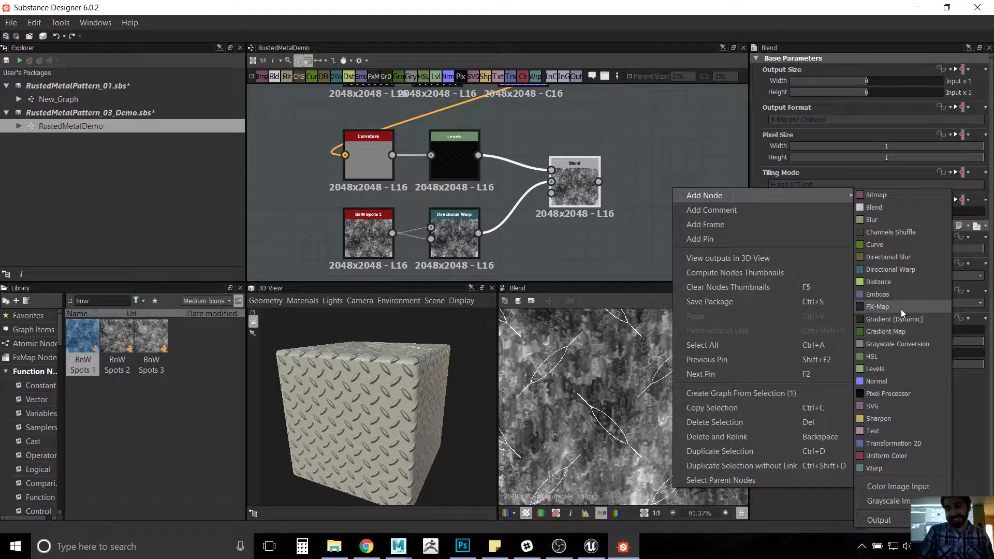
pyautogui.click(919, 368)
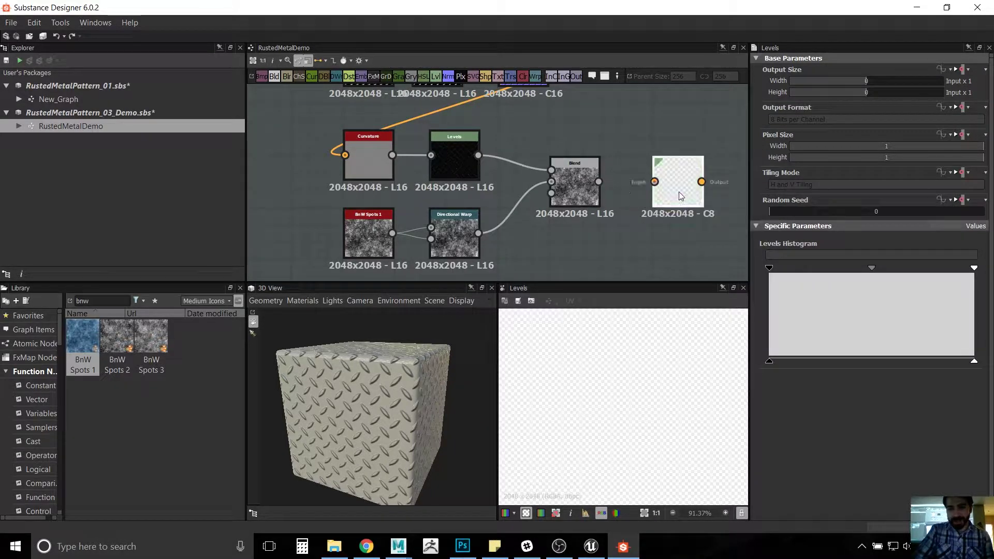
pyautogui.moveTo(675, 172); pyautogui.dragTo(578, 206, button='middle')
pyautogui.moveTo(579, 206); pyautogui.dragTo(546, 197)
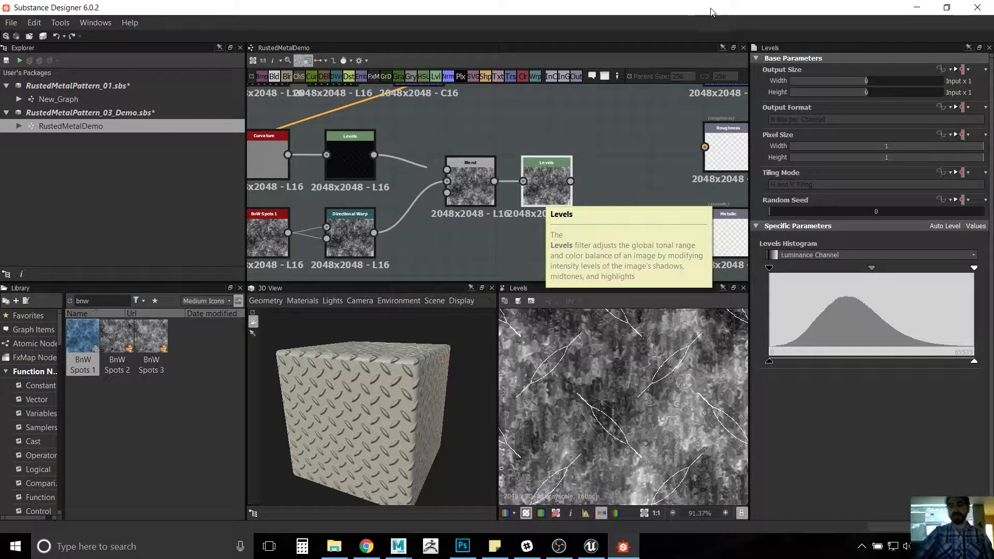
# Step: Raise the new Levels node's black point just past the histogram peak, lower its white point towards the bright tail, and check the whole mask
pyautogui.moveTo(974, 268); pyautogui.dragTo(950, 267)
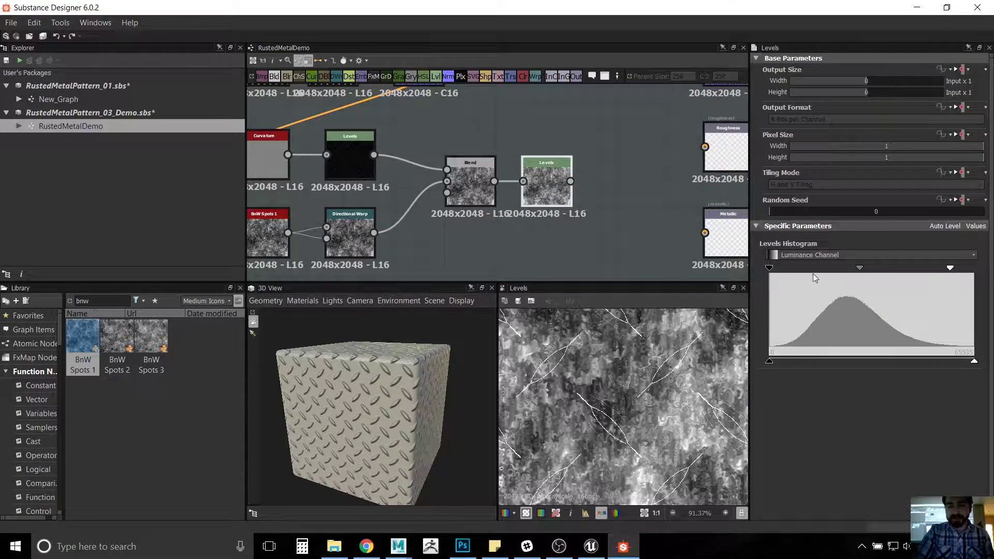
pyautogui.moveTo(768, 268); pyautogui.dragTo(828, 268)
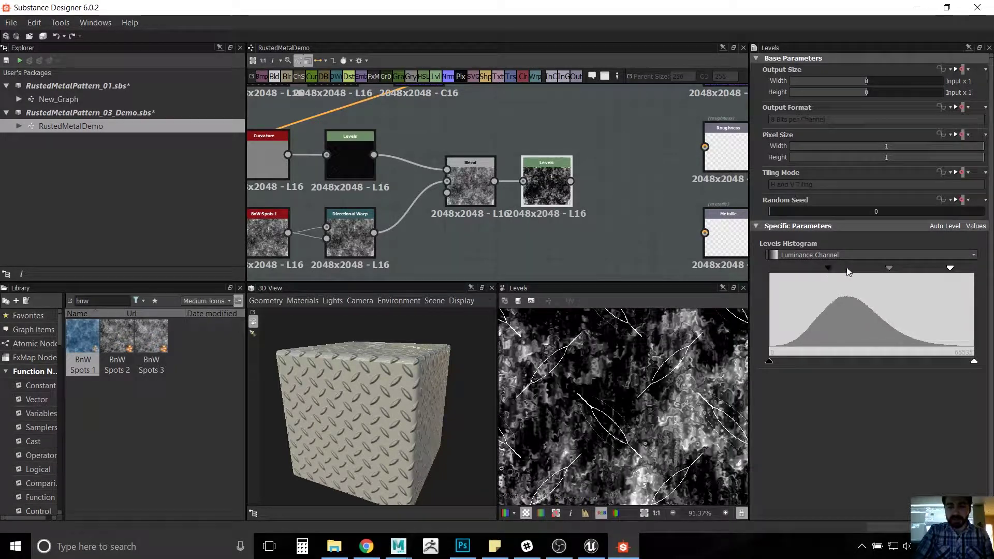
pyautogui.moveTo(950, 267); pyautogui.dragTo(934, 268)
pyautogui.moveTo(828, 267); pyautogui.dragTo(856, 268)
pyautogui.scroll(-2, 608, 231)
pyautogui.moveTo(592, 232); pyautogui.dragTo(563, 216, button='middle')
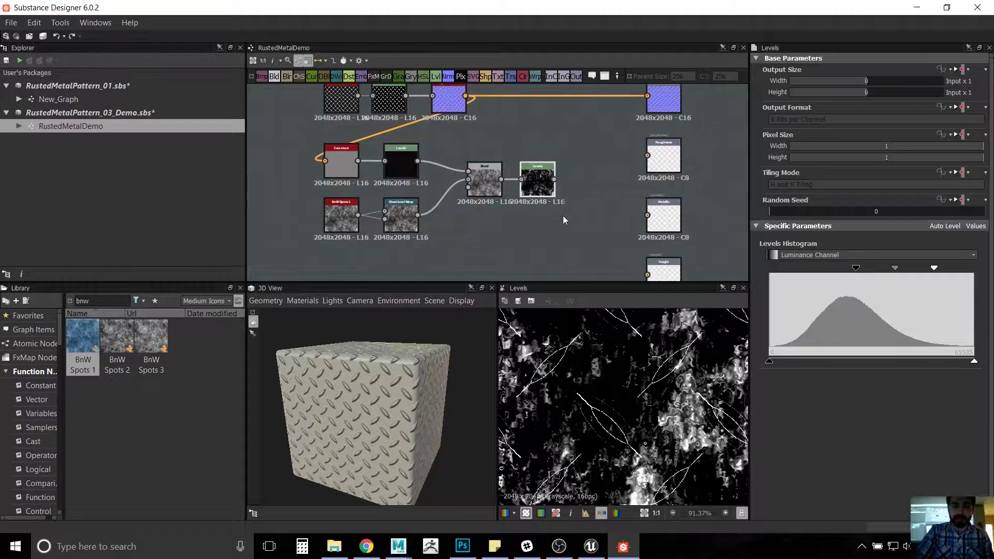
pyautogui.scroll(1, 585, 203)
pyautogui.scroll(-3, 655, 379)
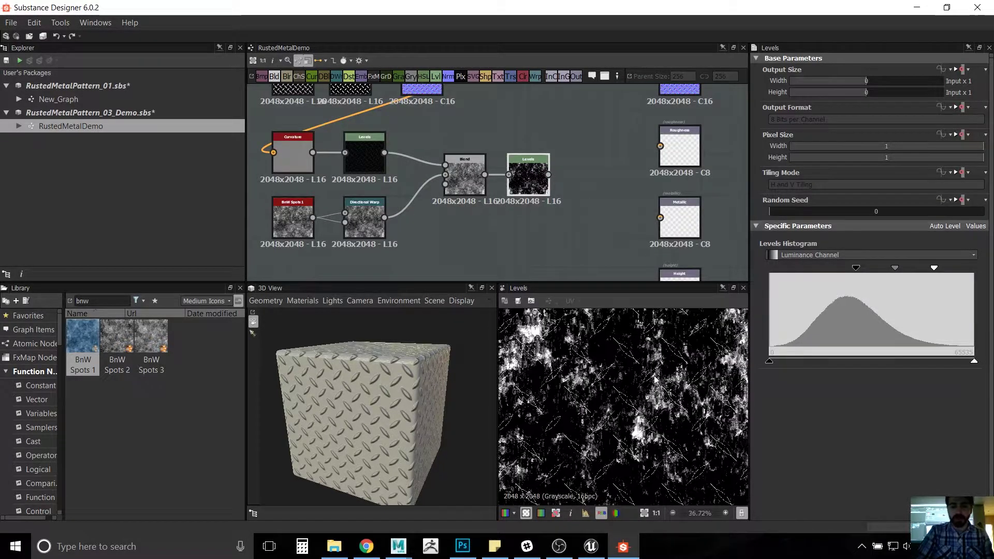
pyautogui.scroll(-1, 653, 374)
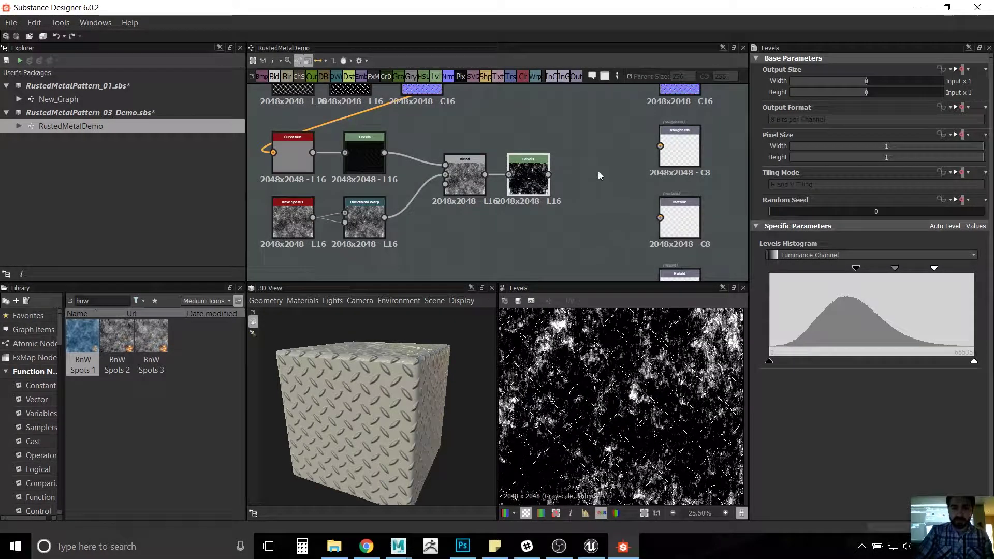
pyautogui.scroll(2, 582, 202)
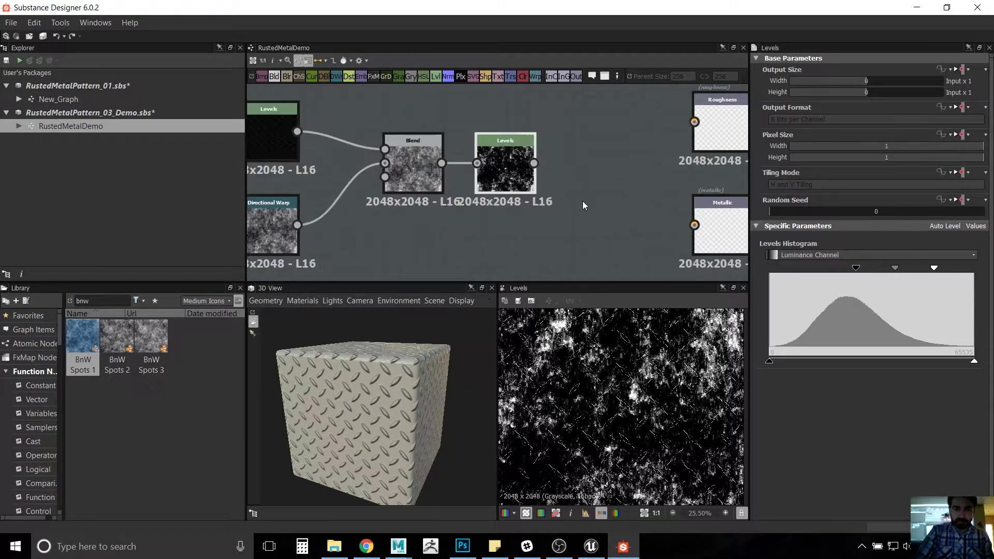
pyautogui.moveTo(582, 201); pyautogui.dragTo(591, 203, button='middle')
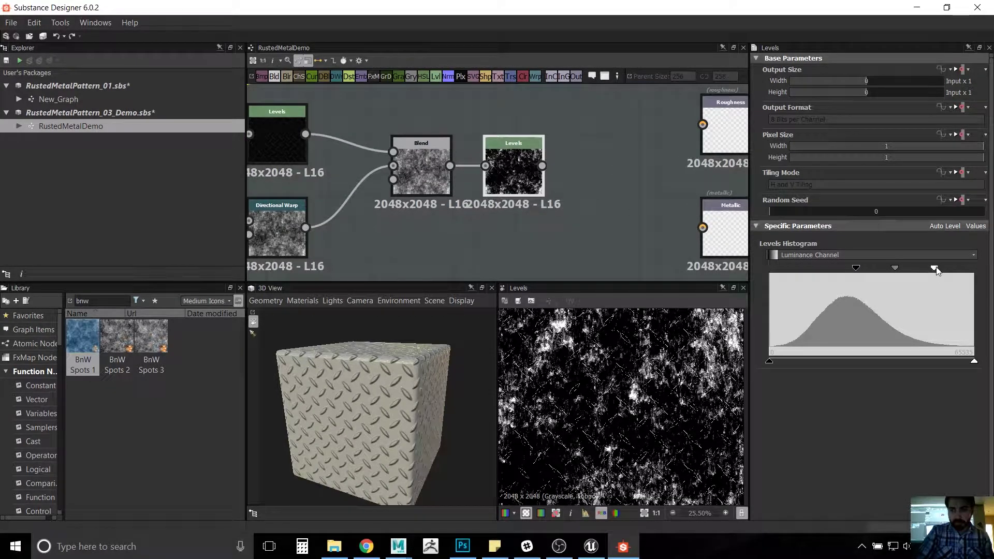
# Step: Lower the Levels white point further to about two-thirds of the histogram range for a harsher mask, and review the full texture
pyautogui.moveTo(936, 268); pyautogui.dragTo(905, 268)
pyautogui.scroll(-4, 694, 350)
pyautogui.scroll(5, 694, 347)
pyautogui.scroll(-3, 694, 347)
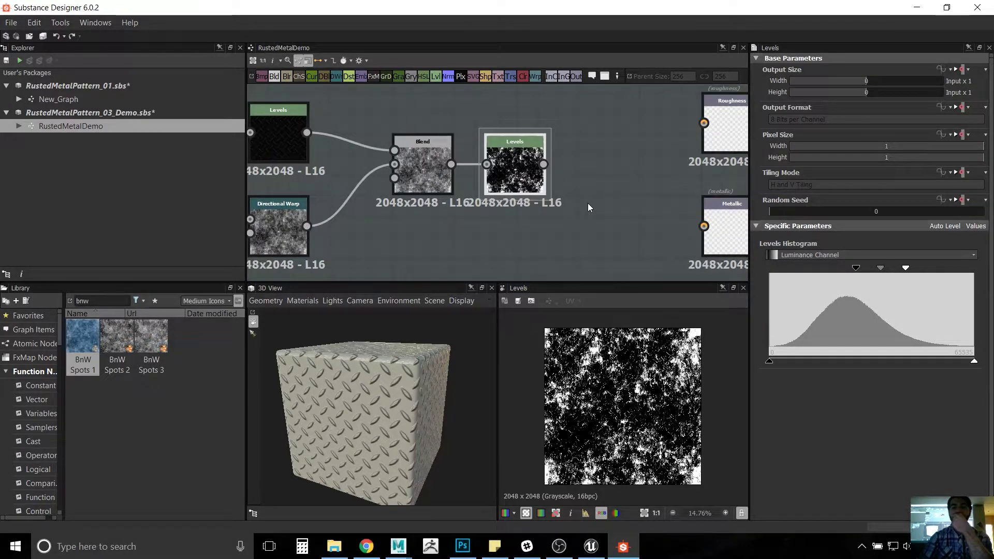
pyautogui.scroll(-2, 589, 204)
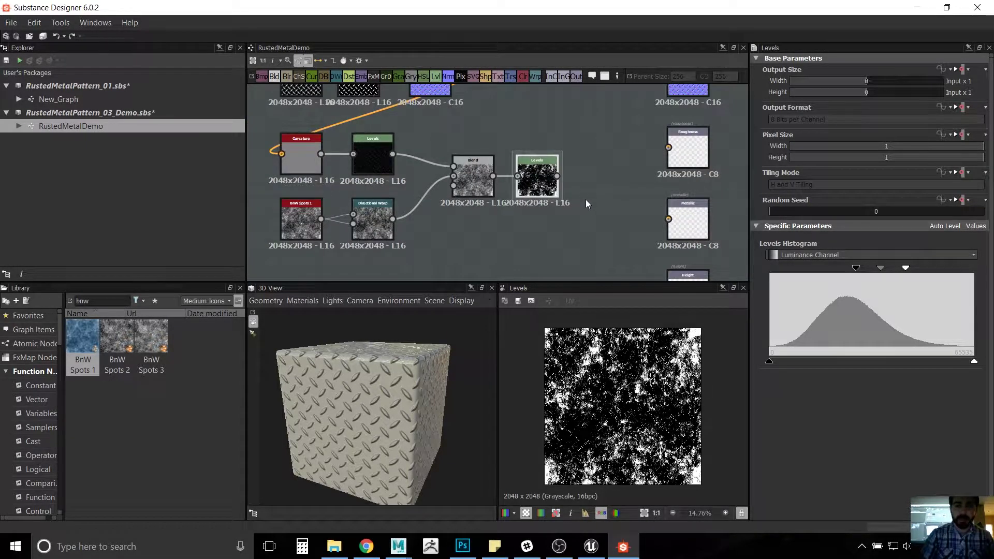
pyautogui.scroll(-1, 566, 179)
pyautogui.scroll(-1, 569, 202)
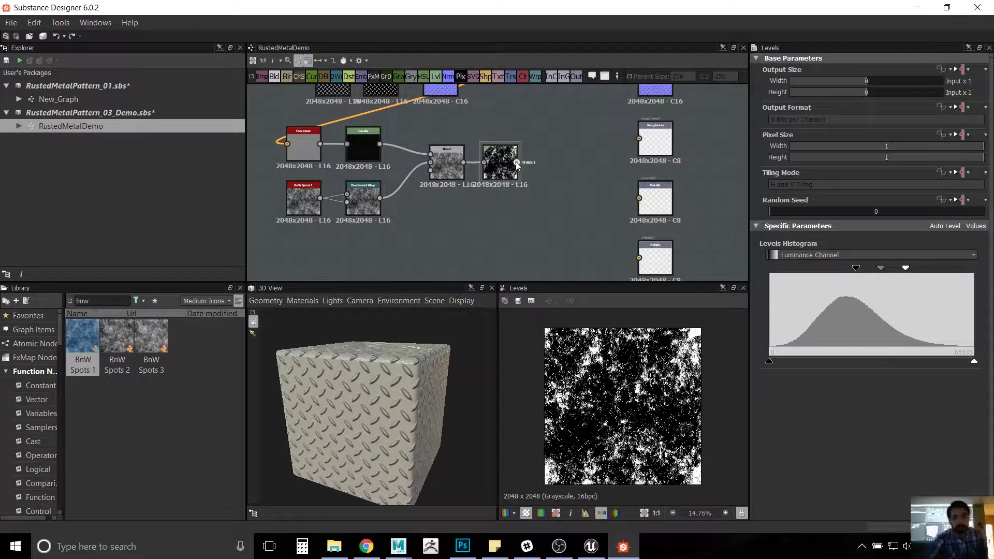
# Step: Try the Levels mask on the Metallic output, inspect the cube's plates up close, and remove the connection
pyautogui.moveTo(516, 164); pyautogui.dragTo(641, 197)
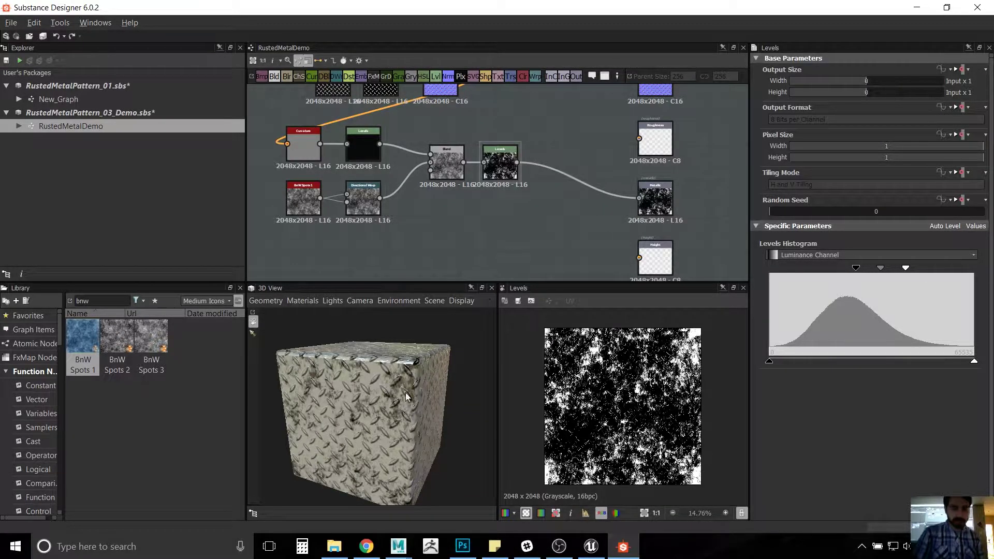
pyautogui.scroll(5, 420, 378)
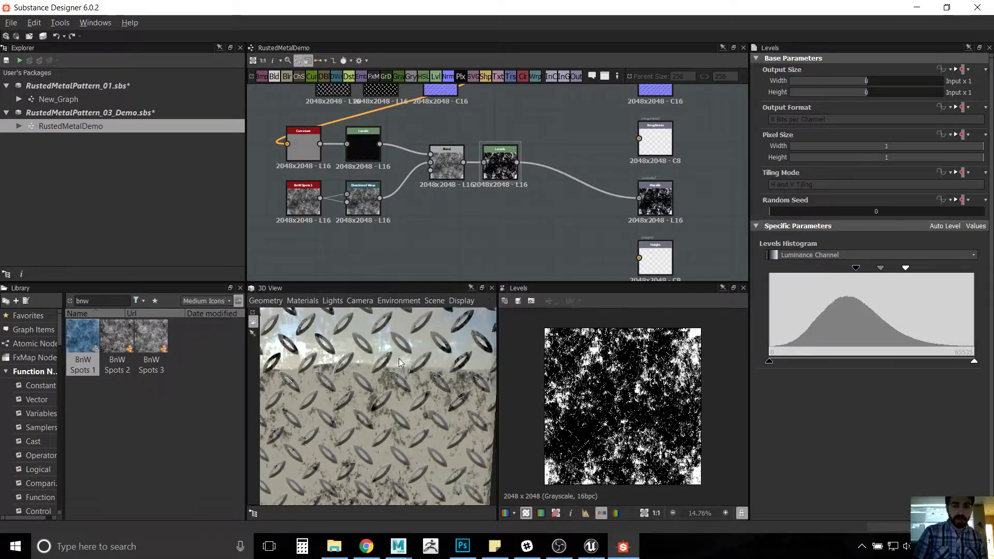
pyautogui.moveTo(399, 358); pyautogui.dragTo(357, 355)
pyautogui.click(575, 180)
pyautogui.press('Delete')
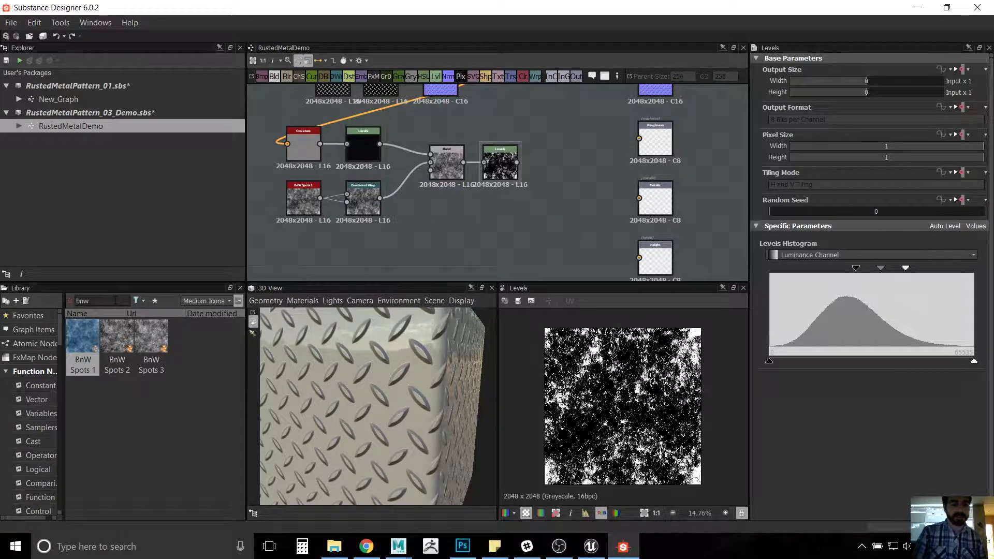
# Step: Add an Invert Grayscale node beside the Levels node and feed the Levels mask into it
pyautogui.moveTo(116, 300); pyautogui.dragTo(22, 301)
pyautogui.write('inver')
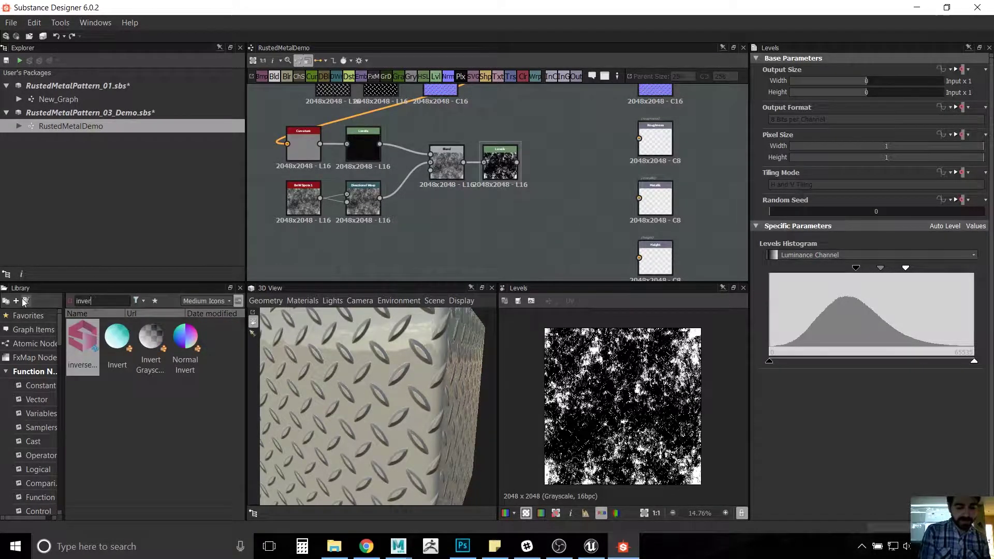
pyautogui.write('t')
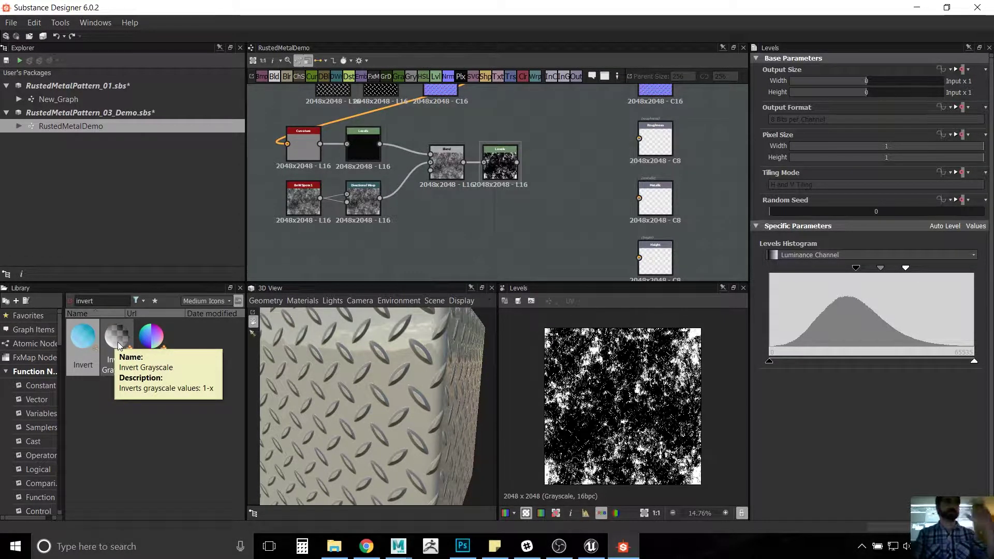
pyautogui.moveTo(118, 346); pyautogui.dragTo(561, 159)
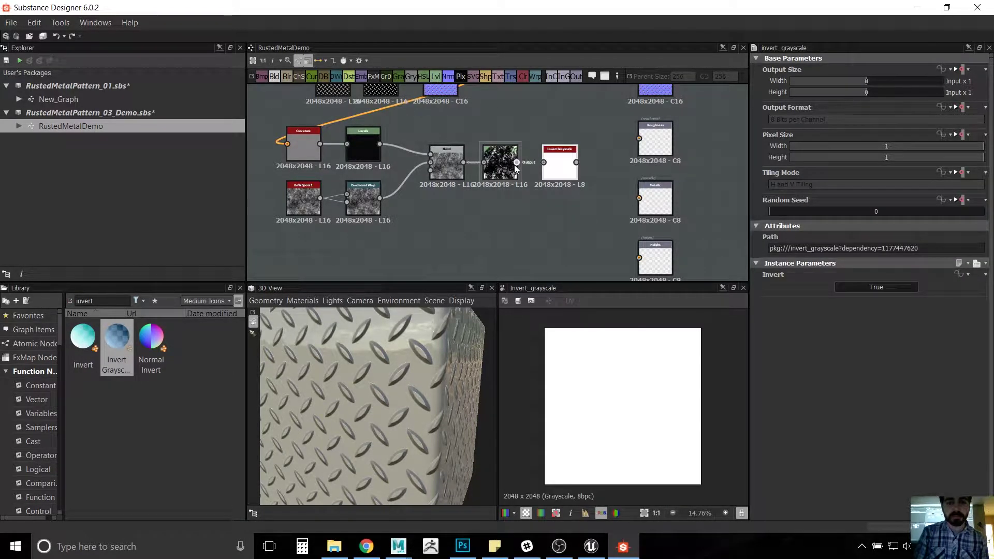
pyautogui.moveTo(516, 163); pyautogui.dragTo(556, 166)
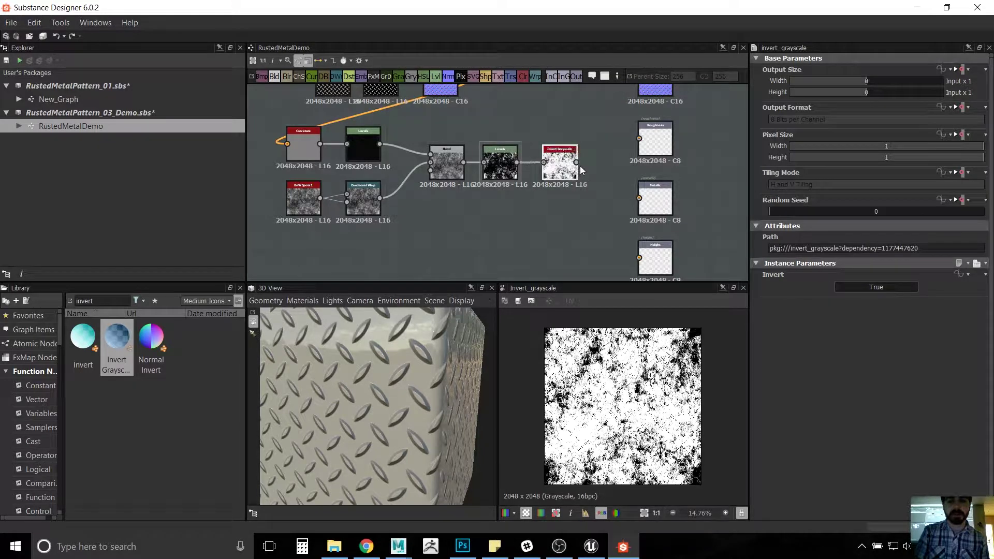
# Step: Connect the Invert Grayscale result to the Metallic output and inspect the metal and rust areas on the cube up close
pyautogui.moveTo(576, 163); pyautogui.dragTo(601, 117)
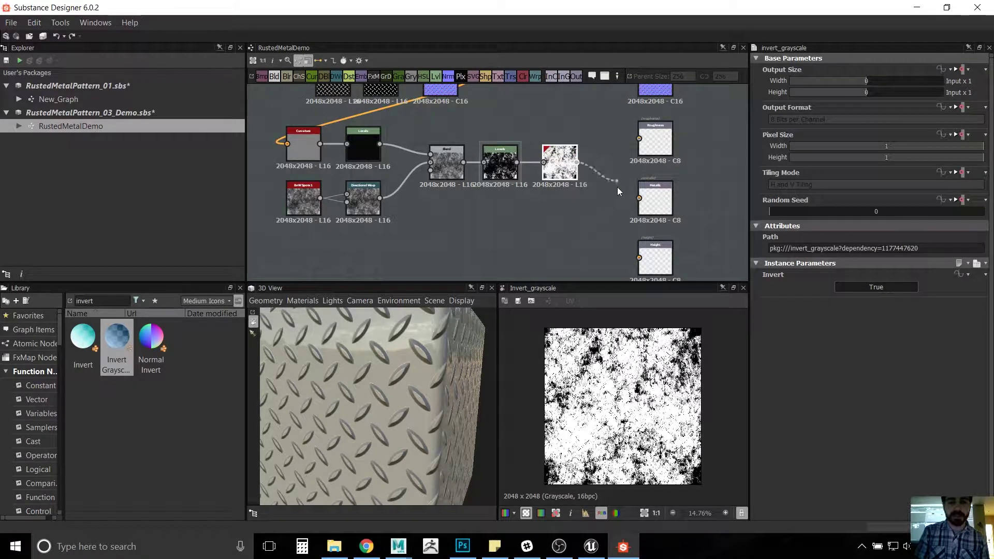
pyautogui.moveTo(617, 188); pyautogui.dragTo(639, 198)
pyautogui.scroll(-5, 443, 378)
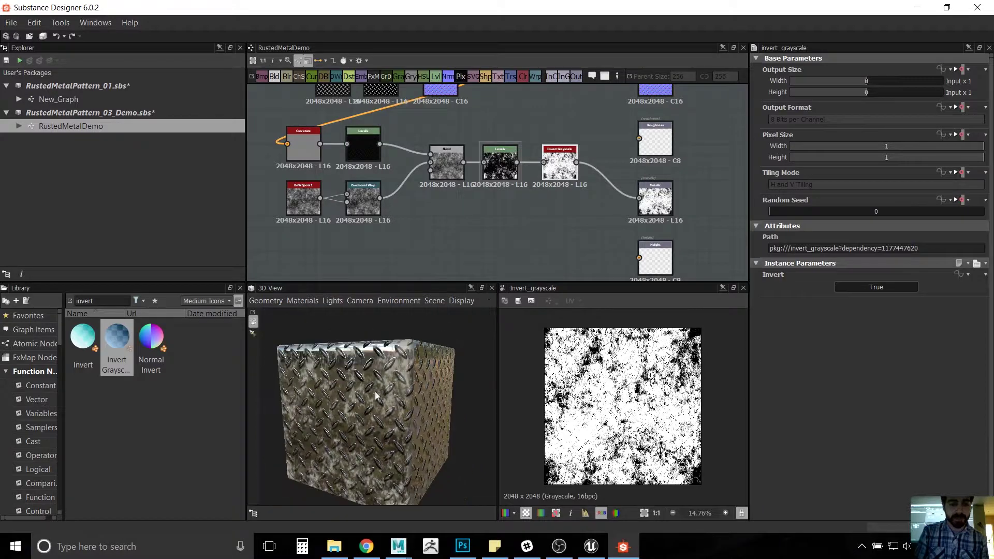
pyautogui.moveTo(375, 396)
pyautogui.mouseDown()
pyautogui.moveTo(434, 374)
pyautogui.moveTo(342, 392)
pyautogui.moveTo(385, 374)
pyautogui.moveTo(384, 397)
pyautogui.mouseUp()
pyautogui.scroll(5, 435, 374)
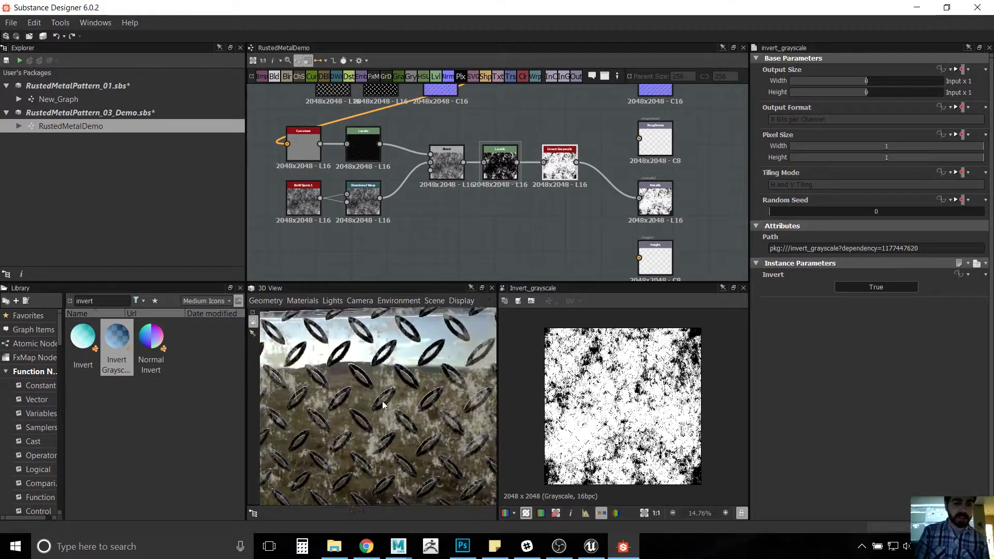
pyautogui.scroll(3, 384, 397)
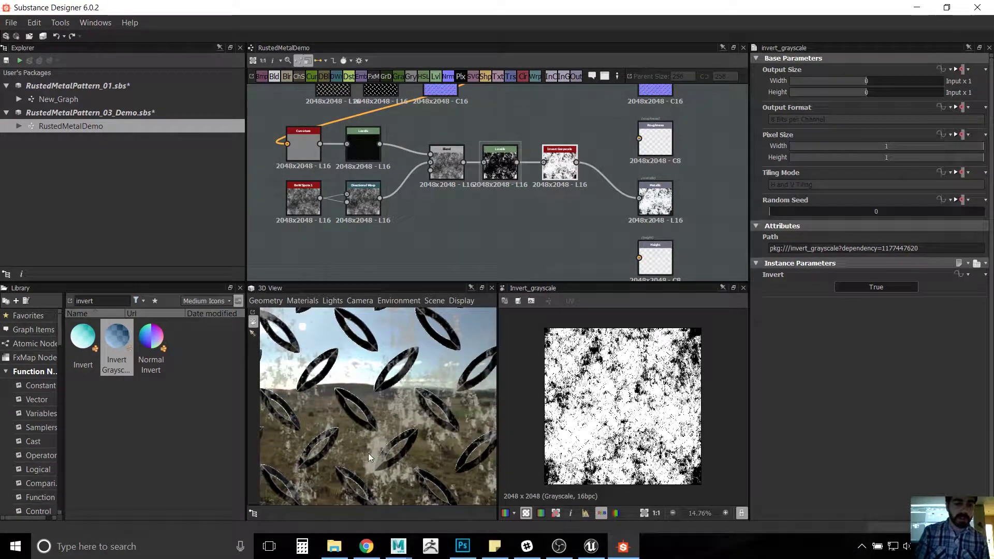
pyautogui.moveTo(380, 449); pyautogui.dragTo(377, 411)
pyautogui.scroll(3, 380, 422)
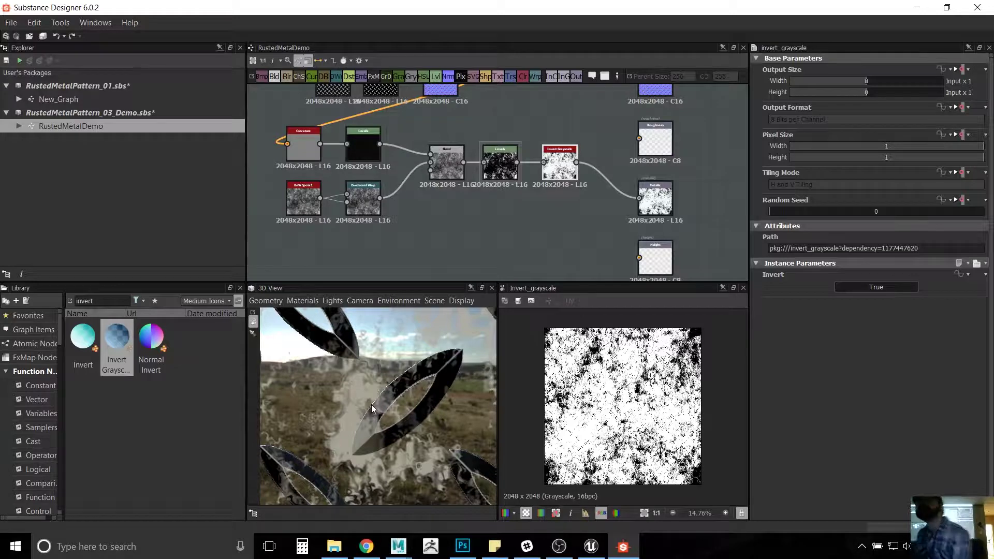
# Step: Feed the inverted mask into the Opacity input of the base colour Blend node and review the rust on the whole cube
pyautogui.moveTo(537, 232); pyautogui.dragTo(521, 256, button='middle')
pyautogui.scroll(-3, 520, 256)
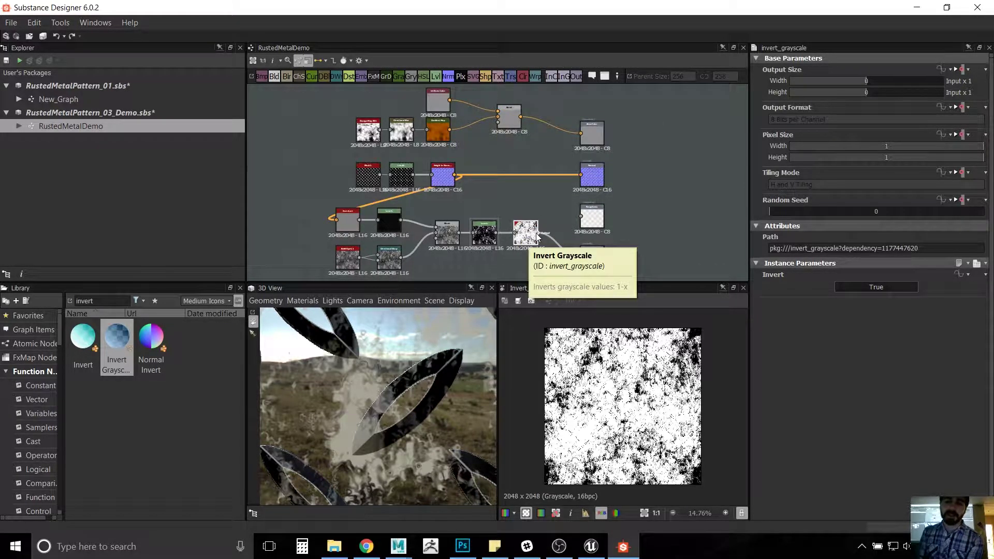
pyautogui.moveTo(566, 176); pyautogui.dragTo(501, 121)
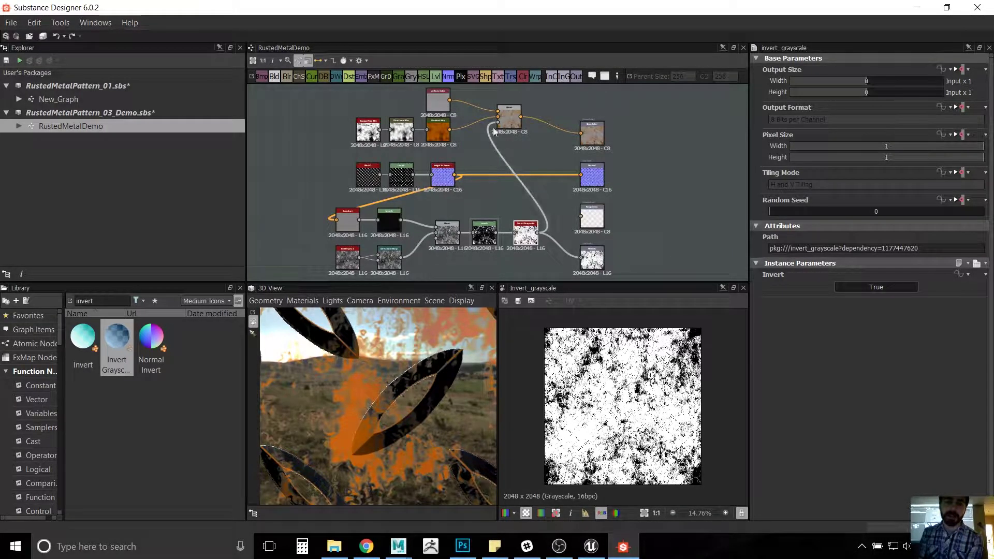
pyautogui.scroll(-5, 371, 372)
pyautogui.moveTo(371, 372)
pyautogui.mouseDown()
pyautogui.moveTo(381, 402)
pyautogui.moveTo(362, 408)
pyautogui.moveTo(349, 396)
pyautogui.moveTo(424, 385)
pyautogui.moveTo(394, 374)
pyautogui.moveTo(327, 379)
pyautogui.moveTo(332, 439)
pyautogui.moveTo(396, 459)
pyautogui.moveTo(436, 411)
pyautogui.moveTo(383, 377)
pyautogui.mouseUp()
# Step: Compare the Levels mask with the Invert Grayscale node and trace which inputs the inverted mask drives
pyautogui.moveTo(532, 203); pyautogui.dragTo(489, 147, button='middle')
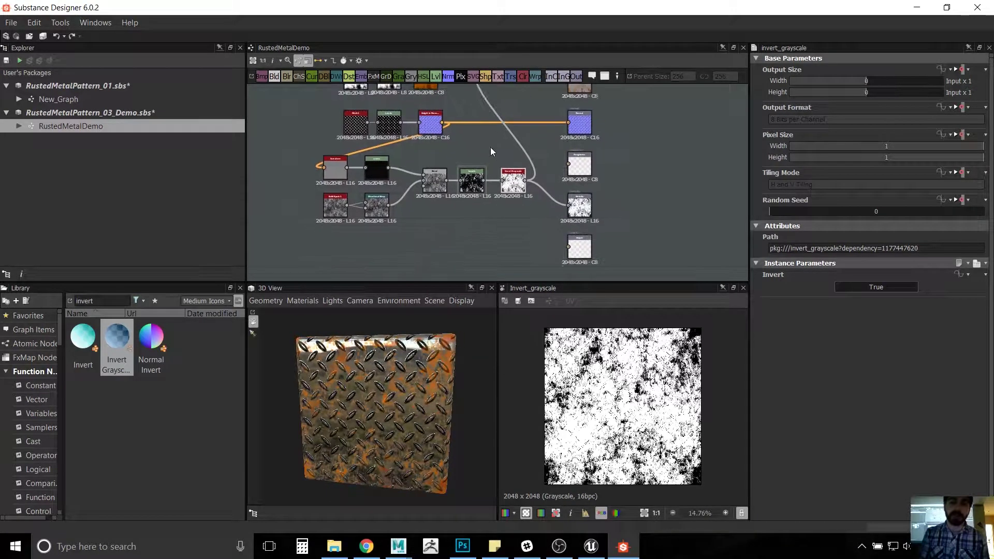
pyautogui.scroll(5, 465, 155)
pyautogui.click(456, 142)
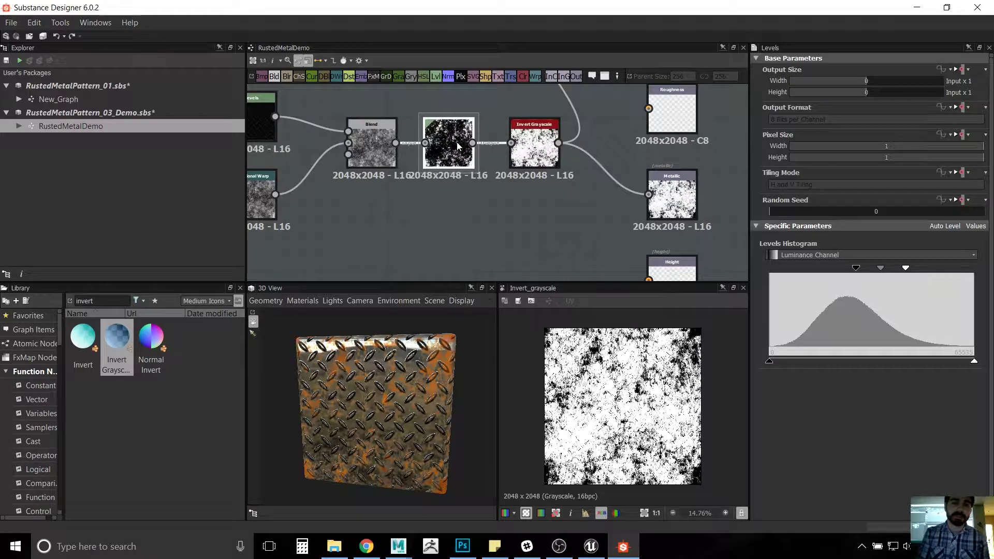
pyautogui.moveTo(402, 224); pyautogui.dragTo(444, 212, button='middle')
pyautogui.scroll(-2, 421, 176)
pyautogui.scroll(1, 443, 212)
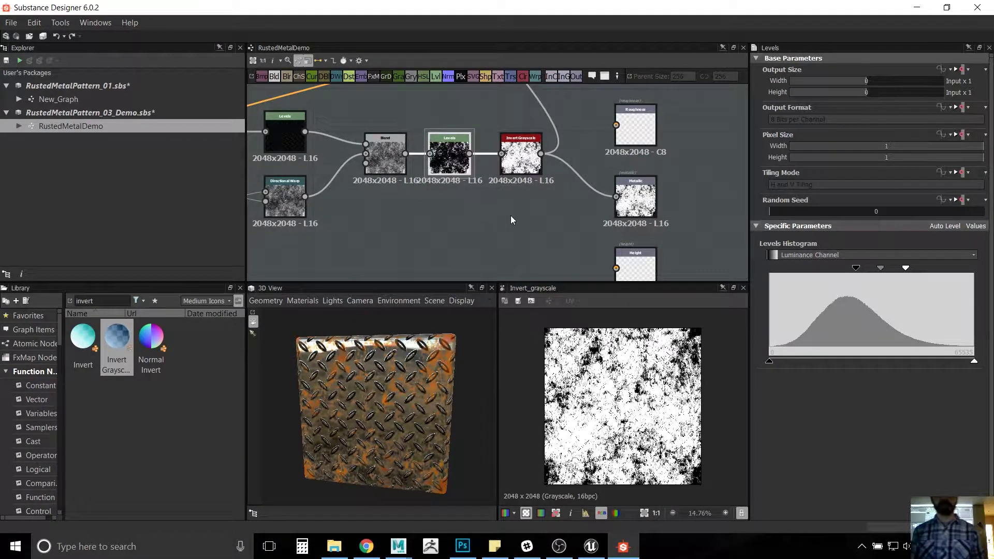
pyautogui.moveTo(509, 209); pyautogui.dragTo(496, 248, button='middle')
pyautogui.scroll(-2, 494, 239)
pyautogui.moveTo(544, 191); pyautogui.dragTo(544, 206, button='middle')
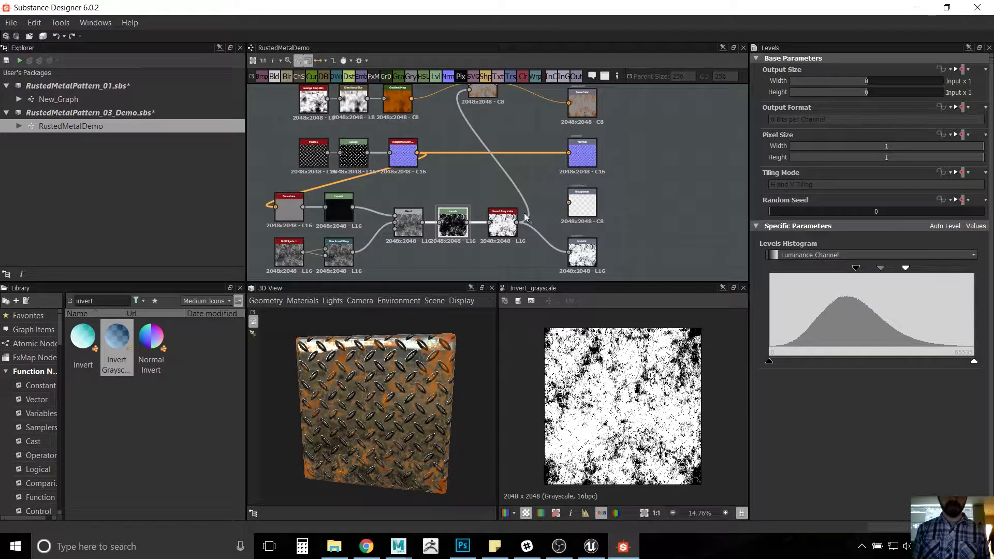
pyautogui.click(503, 220)
pyautogui.click(444, 225)
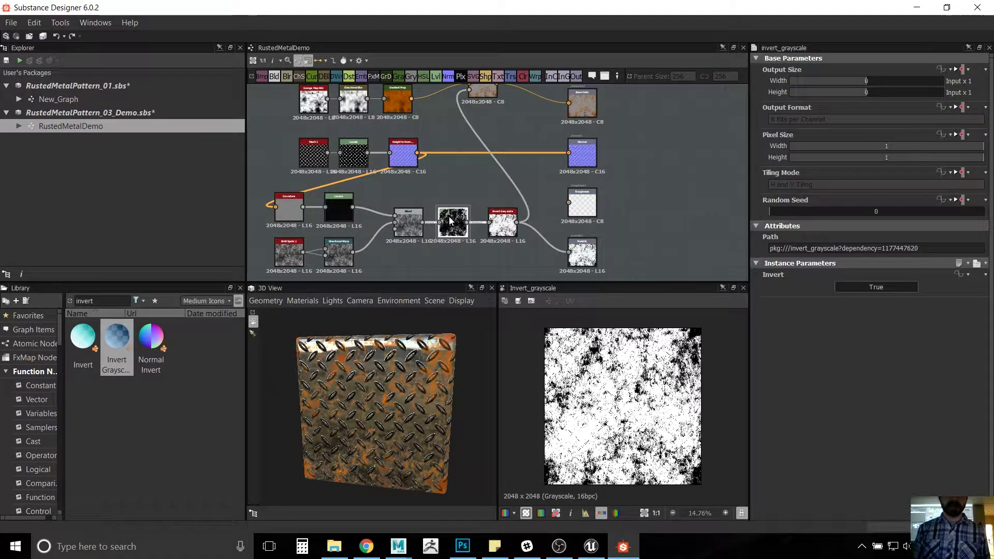
pyautogui.click(517, 218)
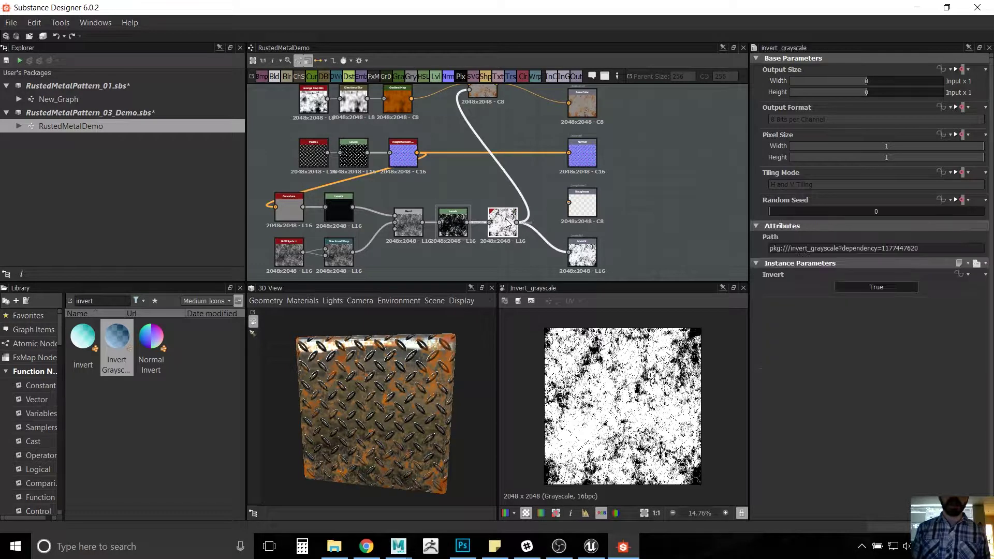
pyautogui.click(458, 224)
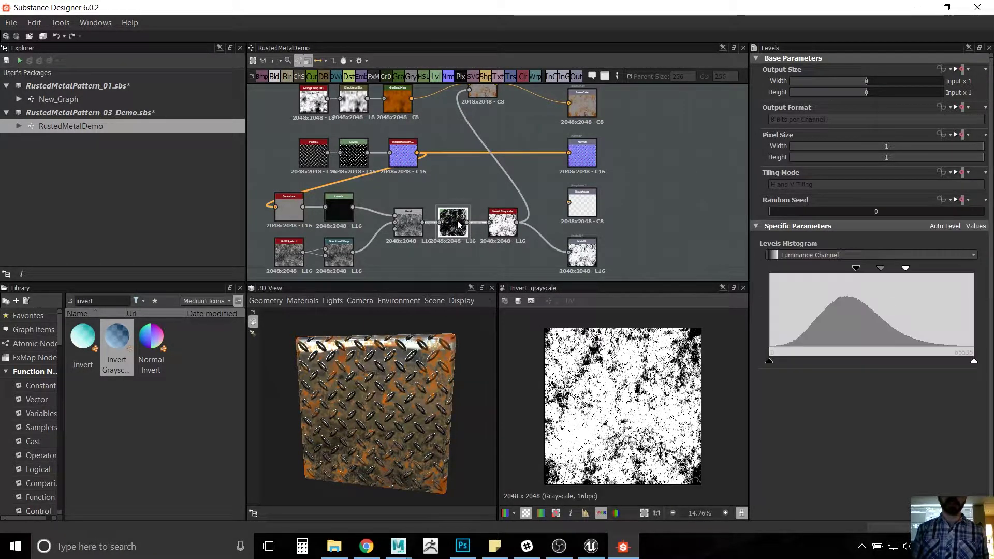
pyautogui.click(508, 234)
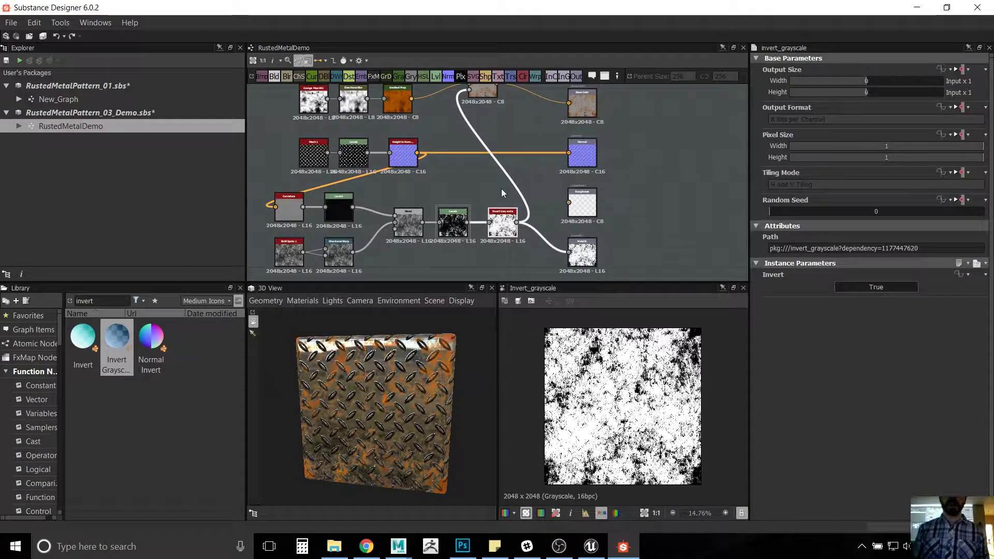
# Step: Examine the base colour Blend node's foreground, background and opacity inputs and its settings within the whole graph
pyautogui.moveTo(501, 190); pyautogui.dragTo(511, 213, button='middle')
pyautogui.scroll(5, 507, 189)
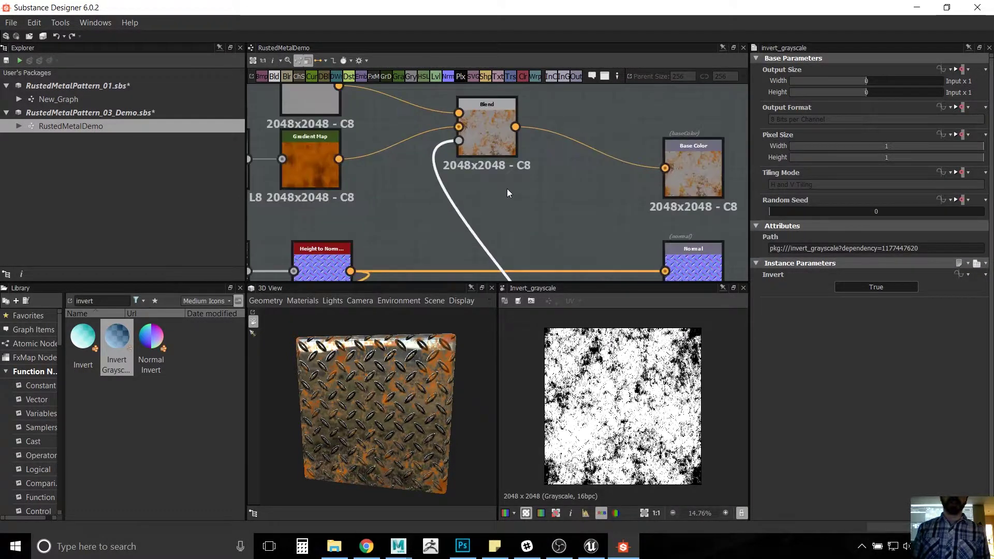
pyautogui.scroll(1, 508, 231)
pyautogui.click(496, 160)
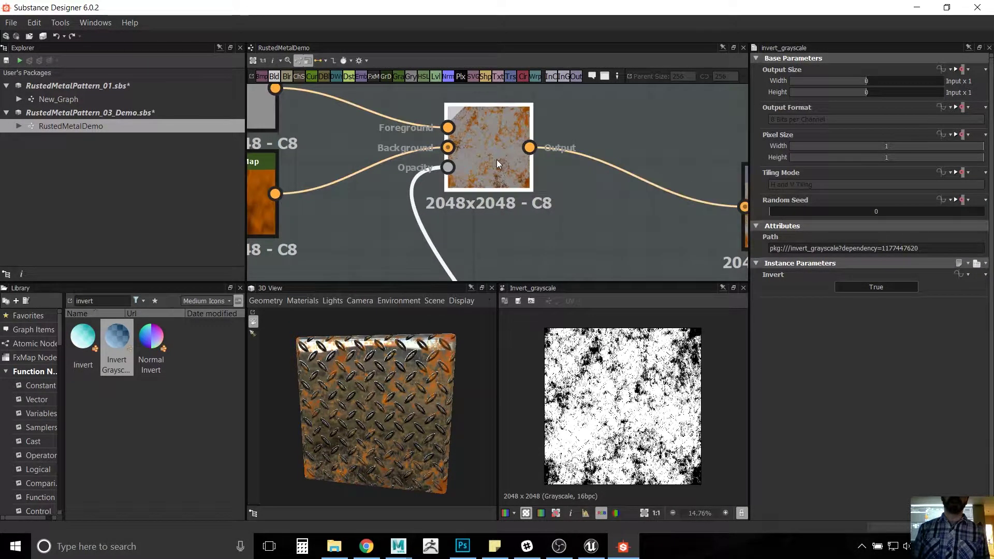
pyautogui.scroll(-6, 505, 158)
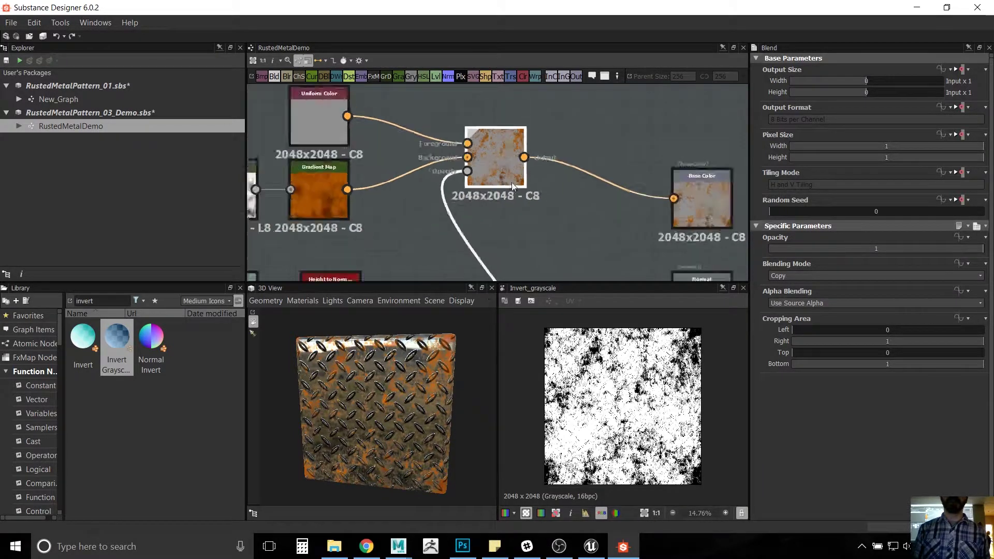
pyautogui.scroll(-1, 518, 156)
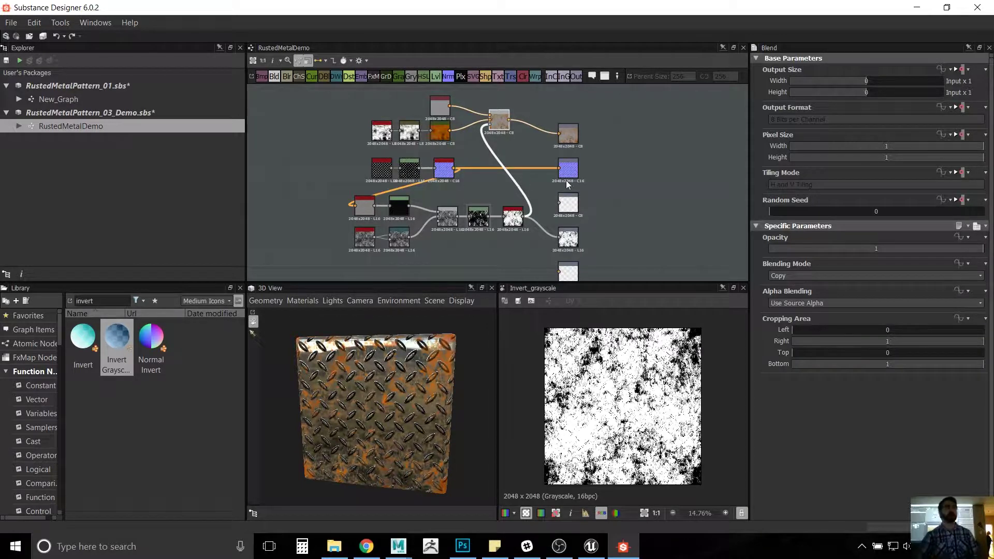
# Step: Try the Levels mask directly on the Roughness output, inspect the cube's reflections up close, and remove the connection
pyautogui.scroll(1, 563, 189)
pyautogui.moveTo(524, 194)
pyautogui.mouseDown(button='middle')
pyautogui.moveTo(537, 167)
pyautogui.moveTo(555, 220)
pyautogui.mouseUp(button='middle')
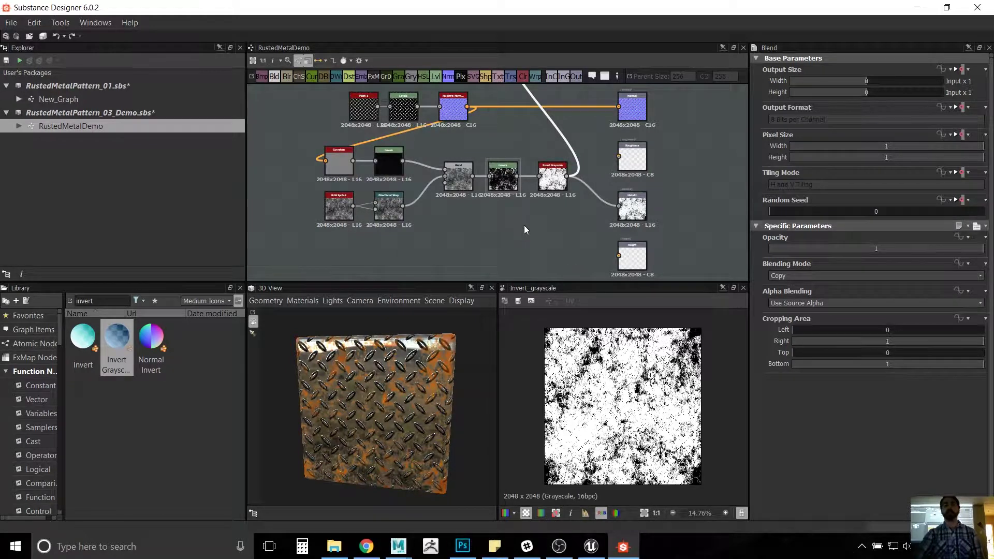
pyautogui.click(509, 179)
pyautogui.moveTo(517, 176); pyautogui.dragTo(623, 158)
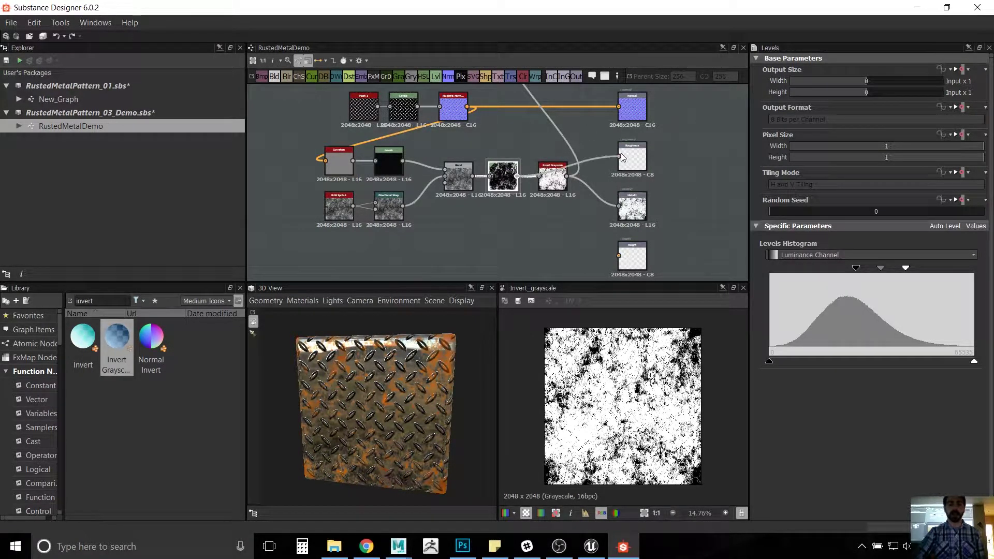
pyautogui.scroll(6, 429, 372)
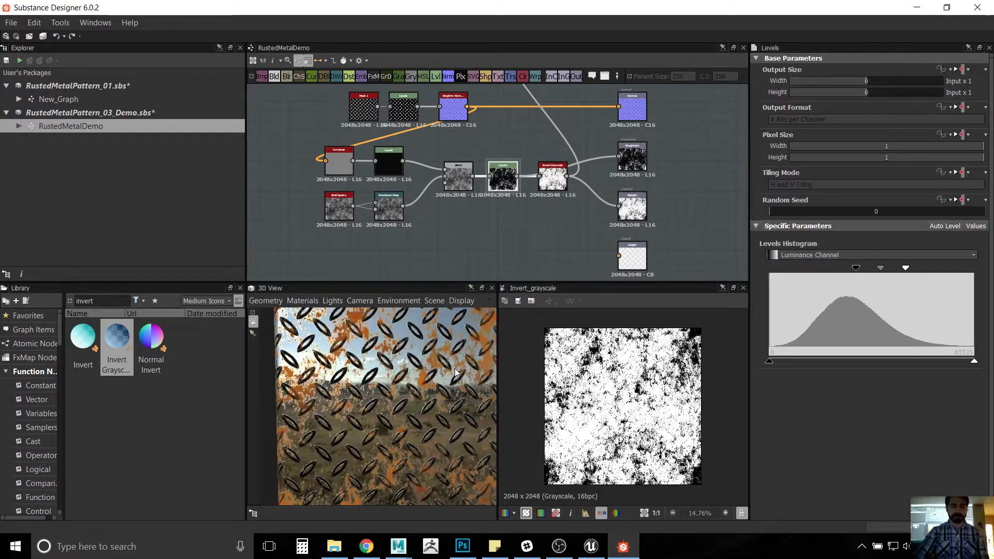
pyautogui.moveTo(429, 372); pyautogui.dragTo(451, 362)
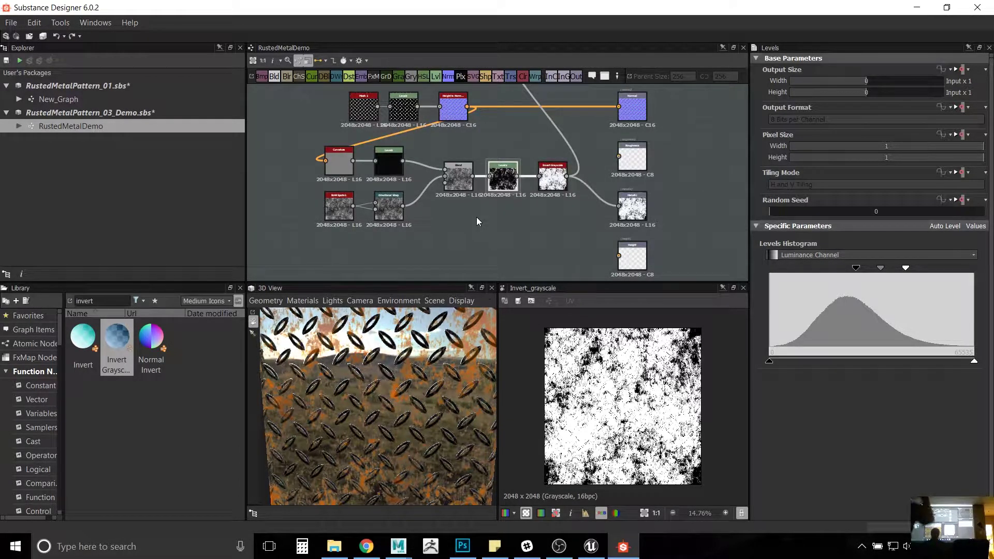
# Step: Search the library for grunge maps and add grunge_map_012 in the empty area below the Blend and Levels nodes
pyautogui.moveTo(466, 227); pyautogui.dragTo(474, 203, button='middle')
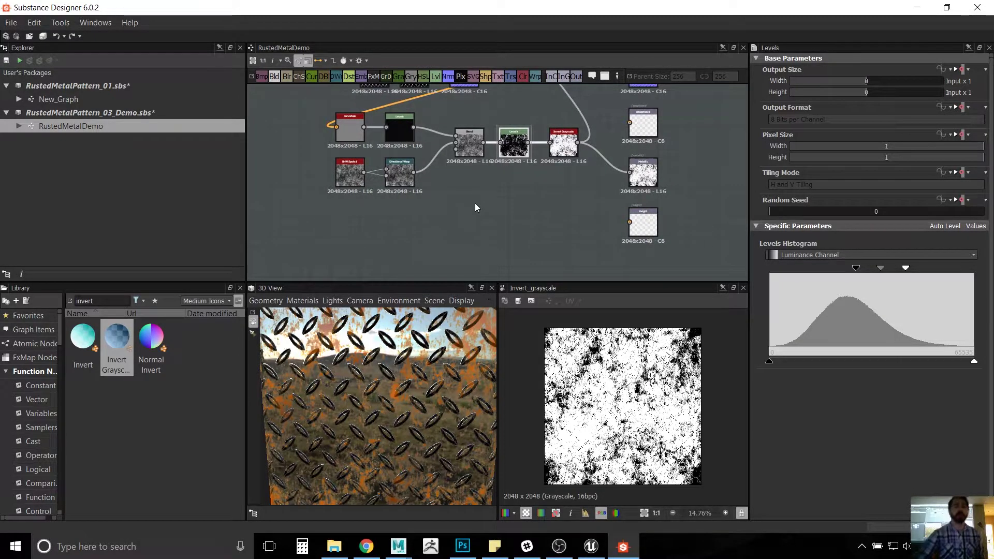
pyautogui.scroll(1, 474, 203)
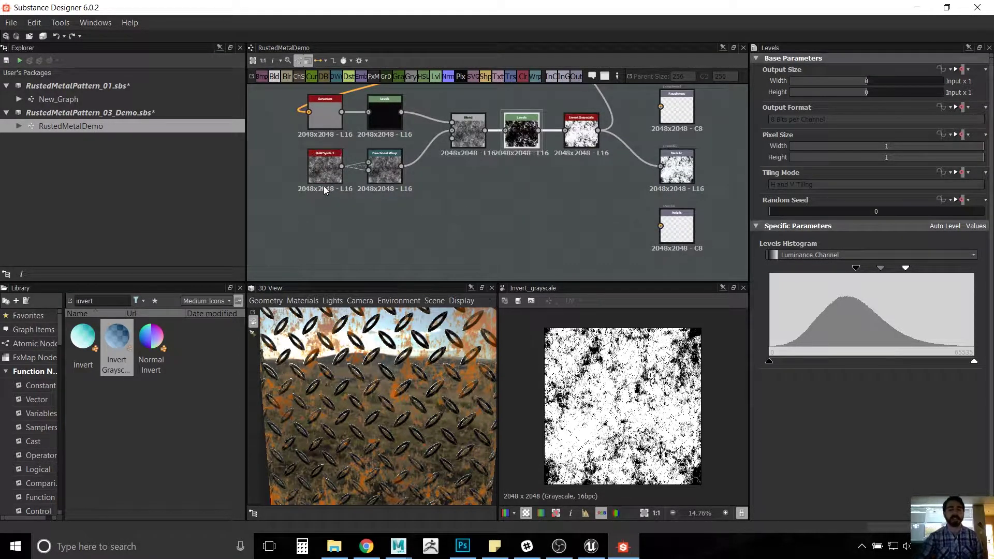
pyautogui.moveTo(325, 190); pyautogui.dragTo(312, 221, button='middle')
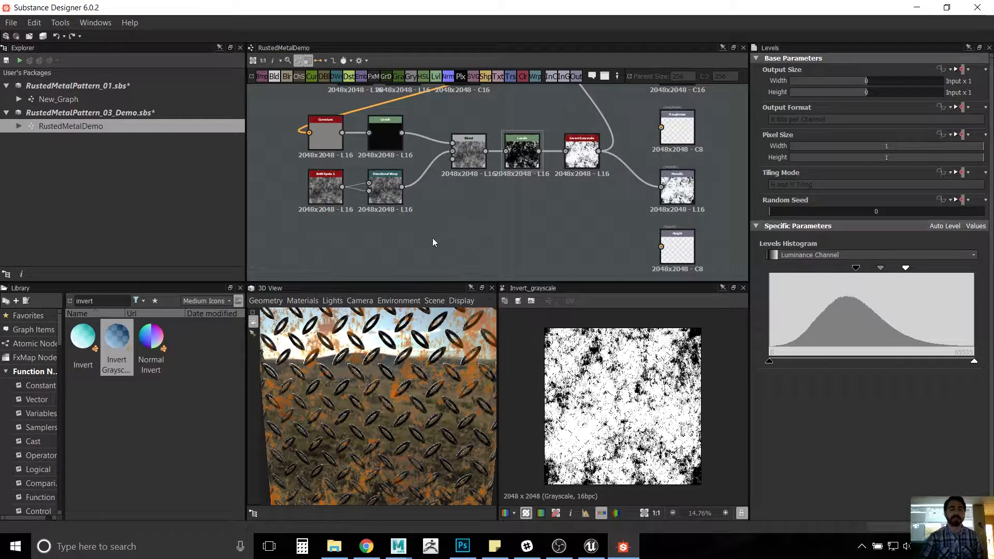
pyautogui.moveTo(434, 242); pyautogui.dragTo(444, 203, button='middle')
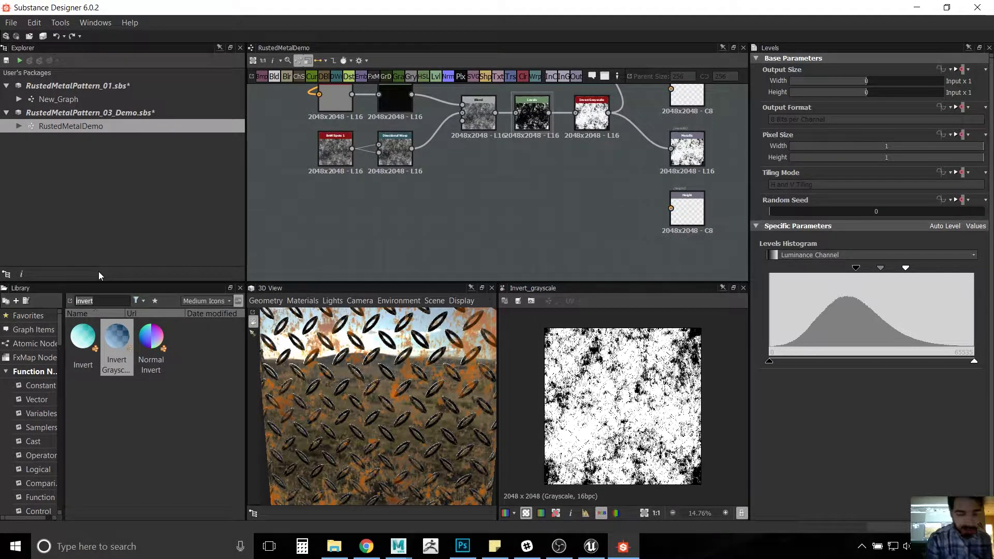
pyautogui.write('grung')
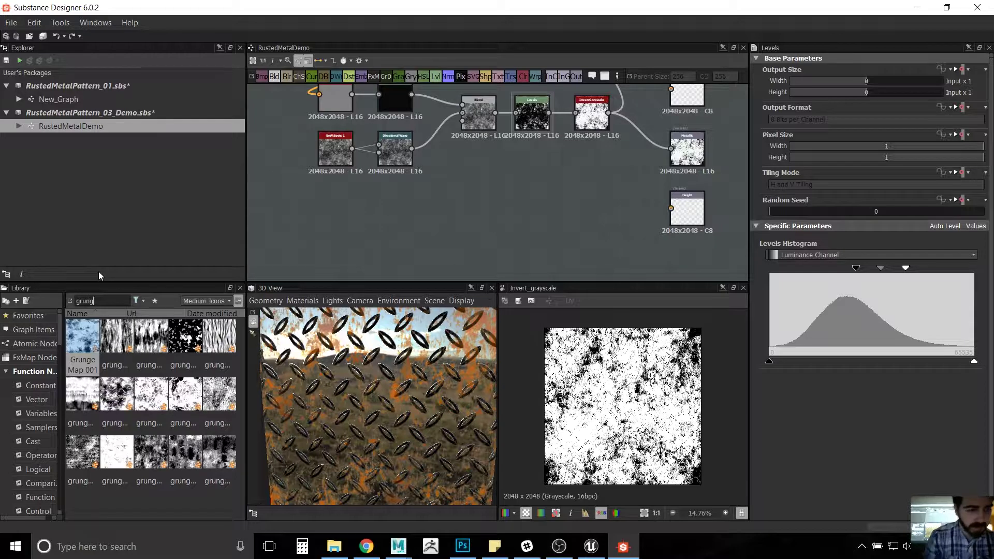
pyautogui.write('e')
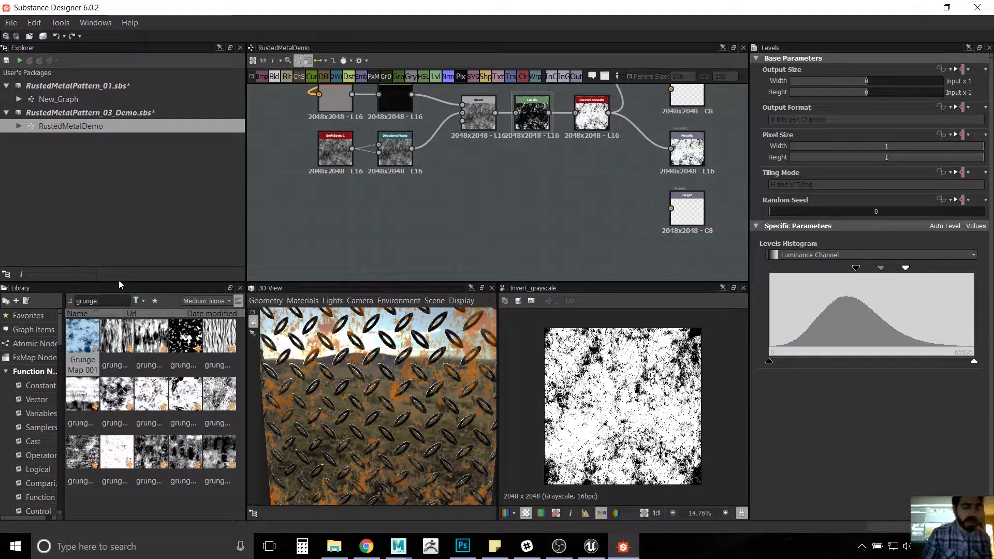
pyautogui.click(119, 466)
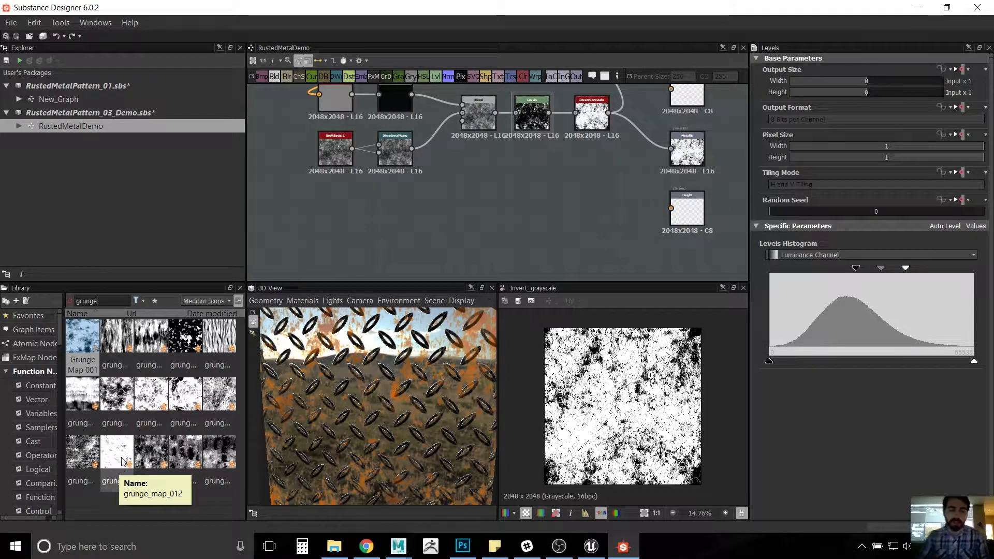
pyautogui.moveTo(119, 466); pyautogui.dragTo(462, 217)
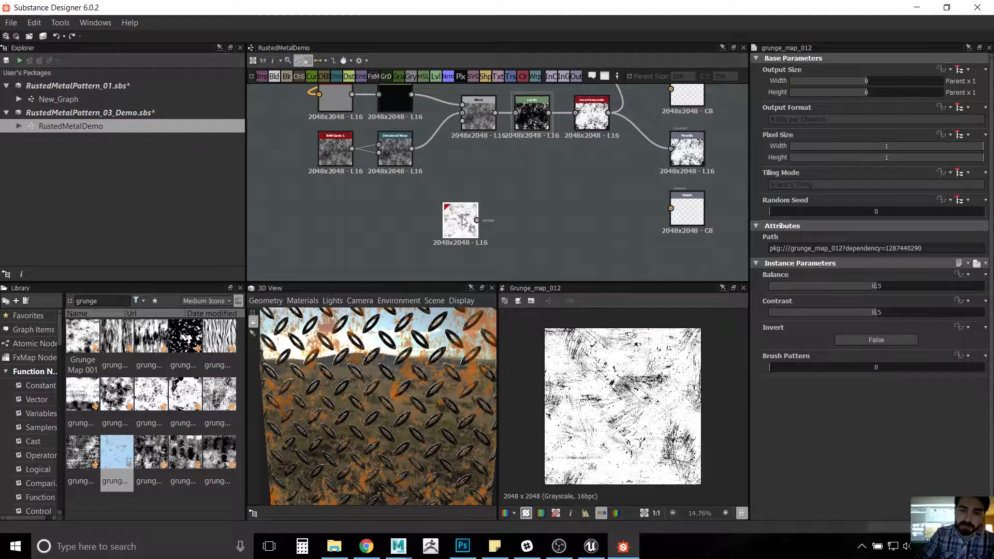
# Step: Add a Levels node fed by the grunge_map_012 node
pyautogui.scroll(1, 612, 382)
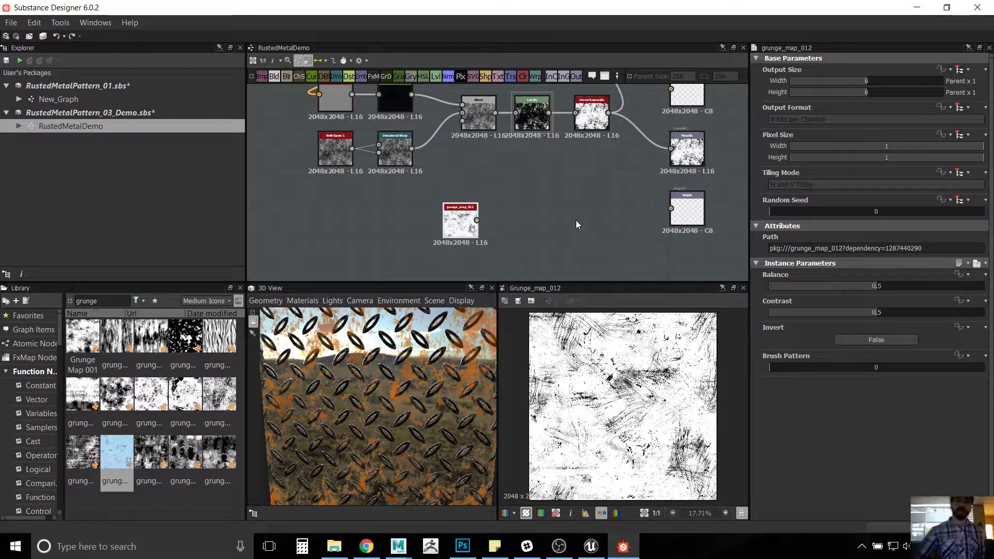
pyautogui.rightClick(530, 221)
pyautogui.moveTo(538, 228)
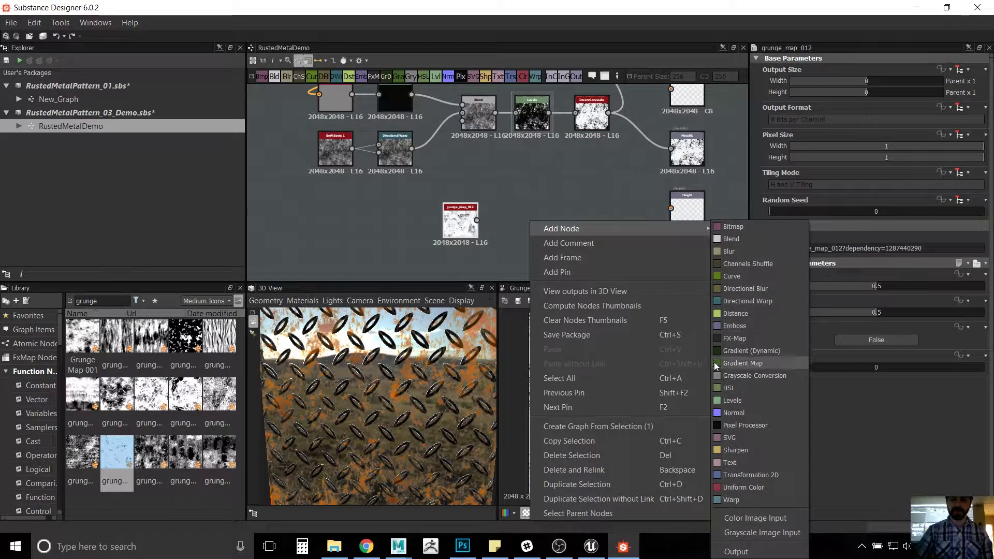
pyautogui.click(721, 402)
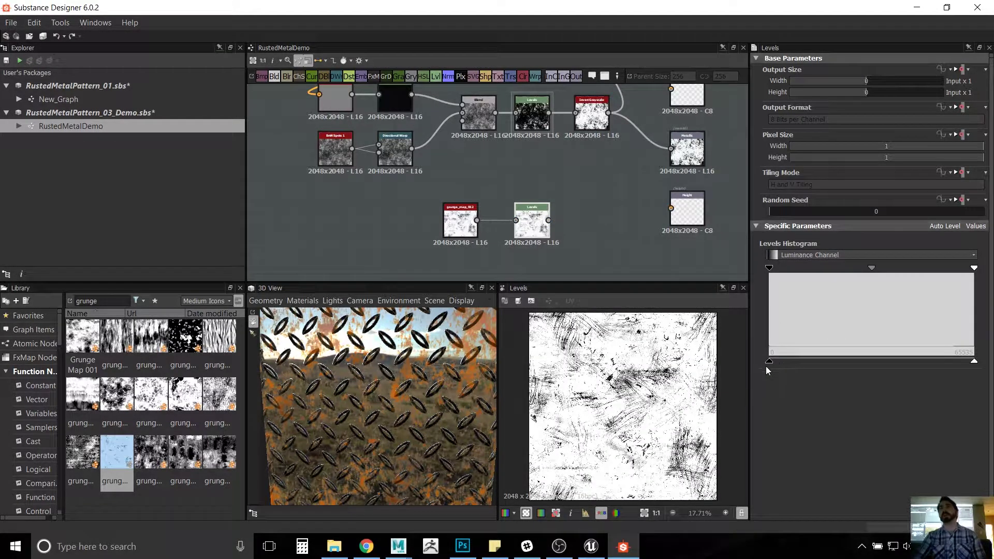
# Step: Lower the grunge Levels node's output white point to about the middle of the range, turning the whites mid-grey
pyautogui.moveTo(769, 361)
pyautogui.mouseDown()
pyautogui.moveTo(823, 360)
pyautogui.moveTo(768, 364)
pyautogui.mouseUp()
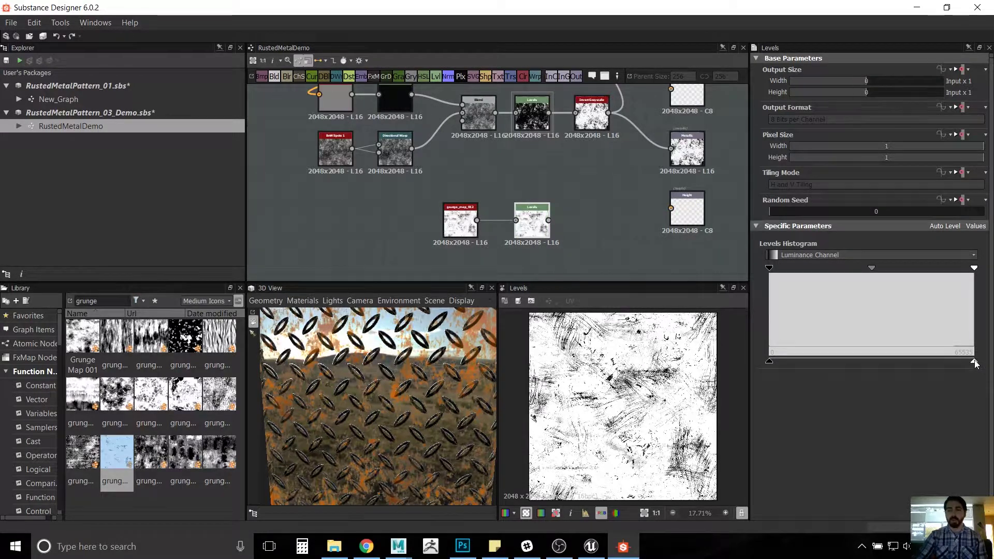
pyautogui.press('ctrl')
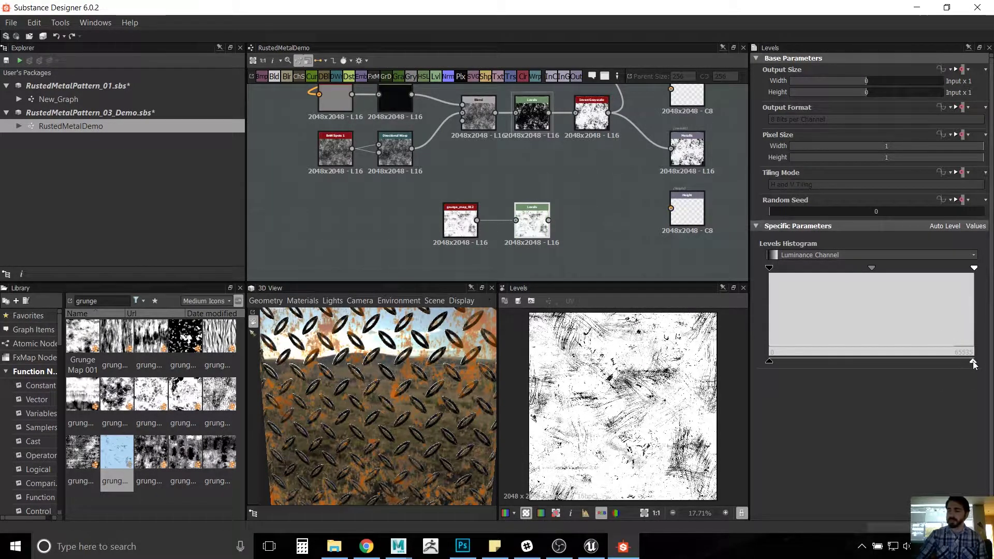
pyautogui.press('ctrl')
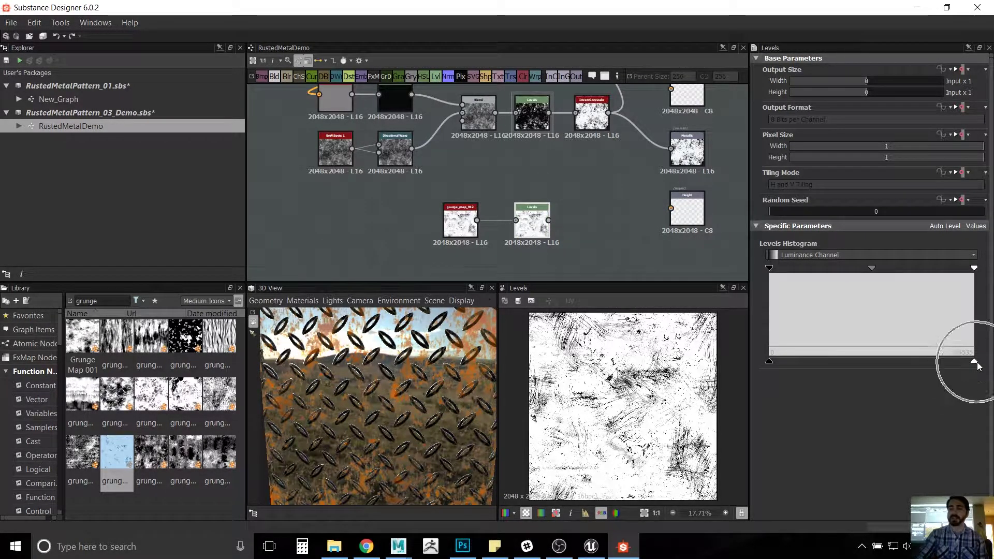
pyautogui.moveTo(975, 362); pyautogui.dragTo(872, 363)
pyautogui.moveTo(587, 262); pyautogui.dragTo(611, 244, button='middle')
pyautogui.scroll(2, 611, 245)
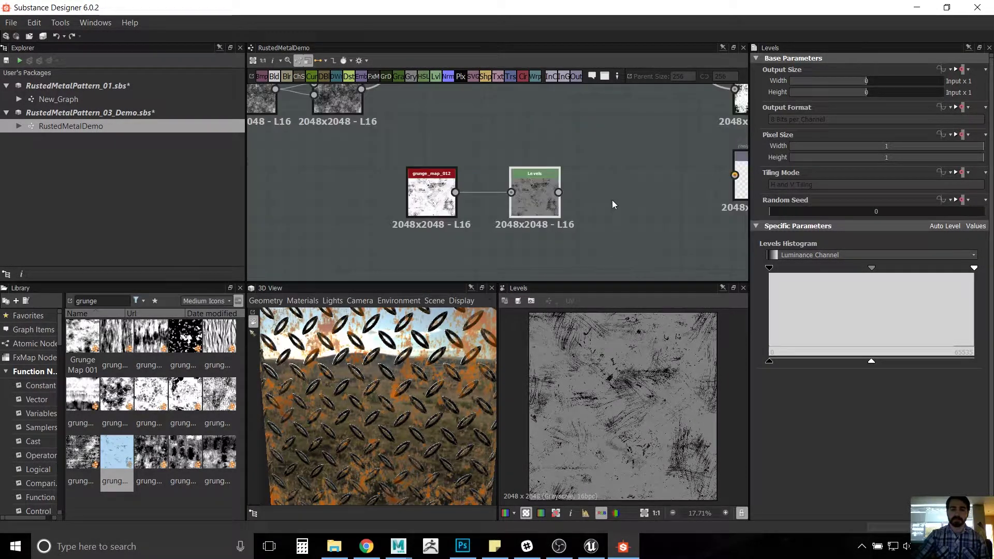
# Step: Select grunge_map_012 and its Levels node together and move the pair slightly closer to the output nodes
pyautogui.moveTo(614, 182); pyautogui.dragTo(632, 224, button='middle')
pyautogui.scroll(-1, 620, 215)
pyautogui.moveTo(412, 209); pyautogui.dragTo(512, 244)
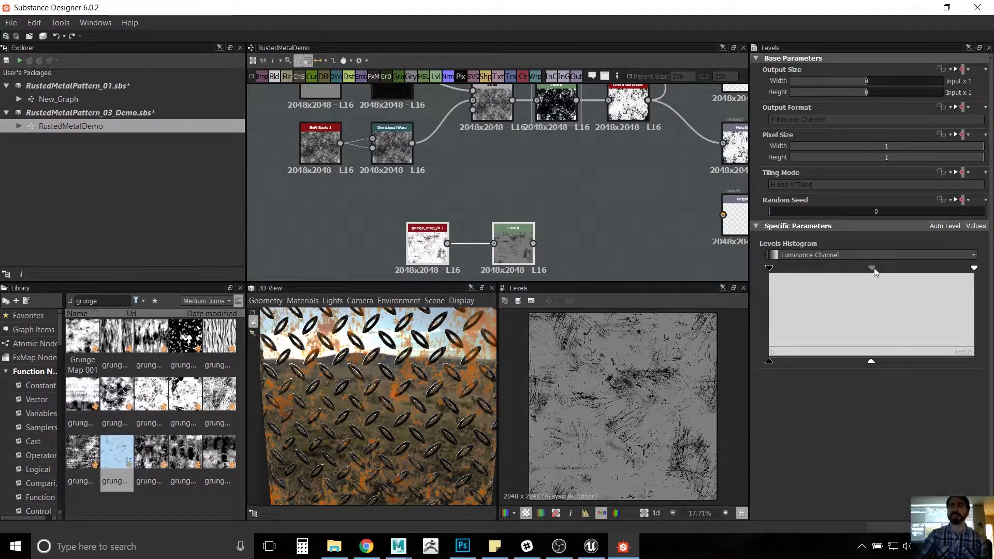
pyautogui.moveTo(871, 268); pyautogui.dragTo(860, 269)
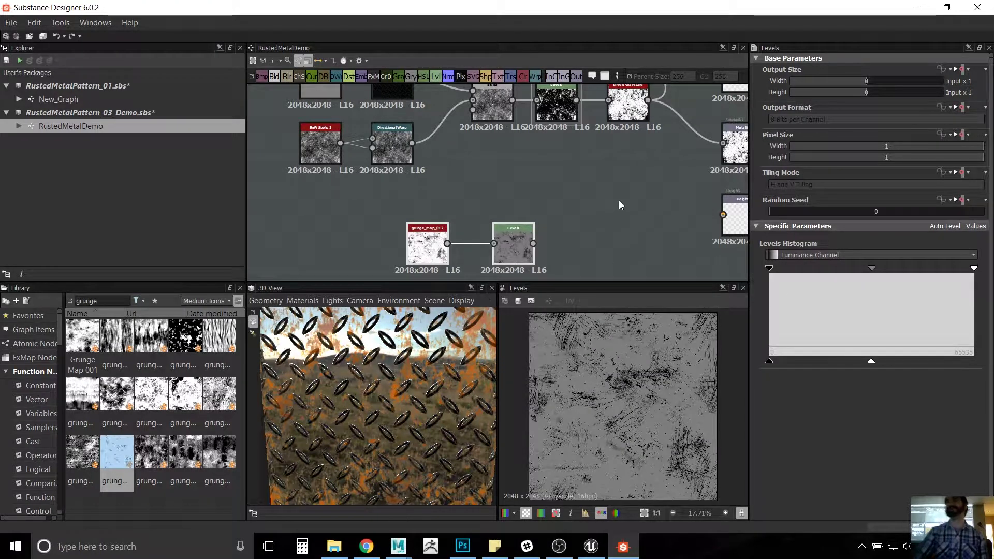
pyautogui.moveTo(611, 220); pyautogui.dragTo(615, 214, button='middle')
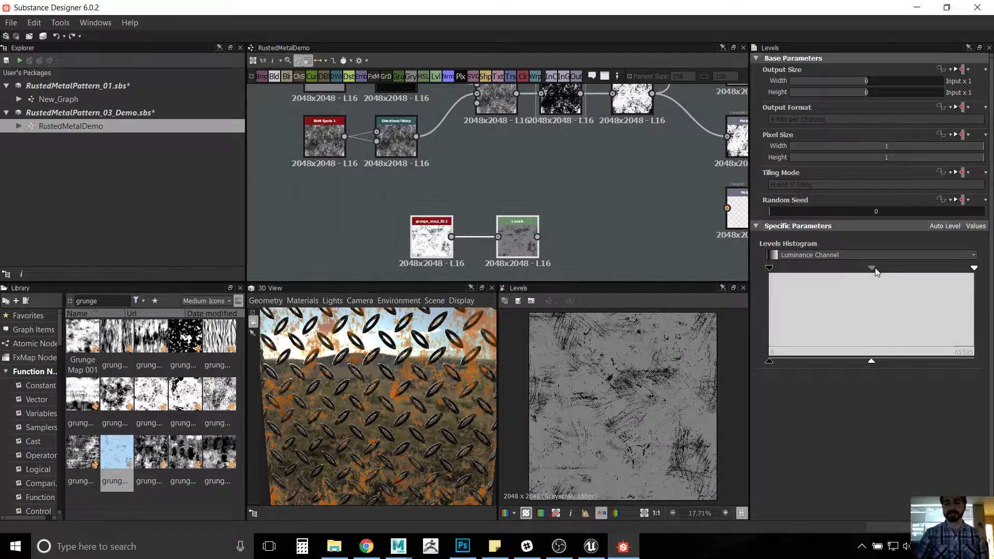
pyautogui.scroll(-2, 582, 194)
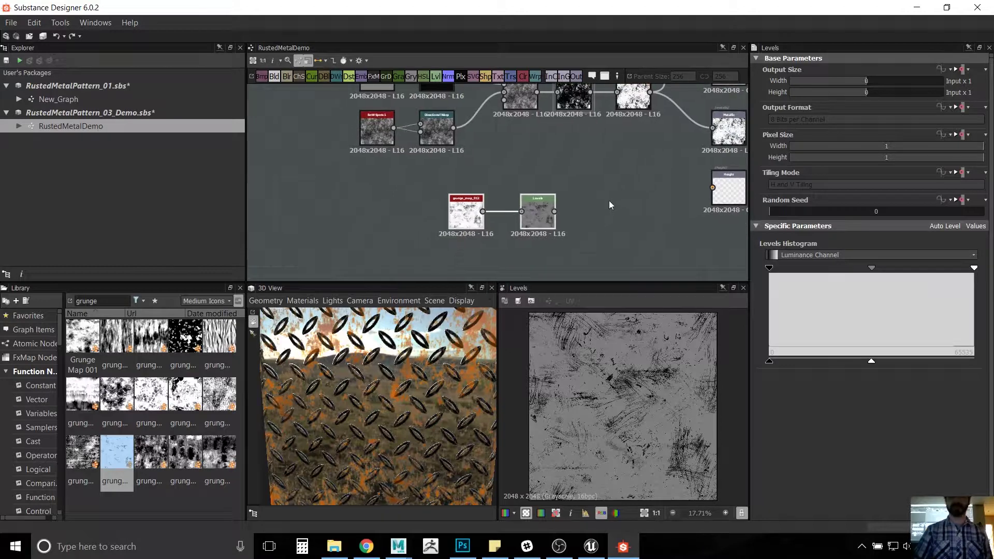
pyautogui.moveTo(581, 178); pyautogui.dragTo(433, 229)
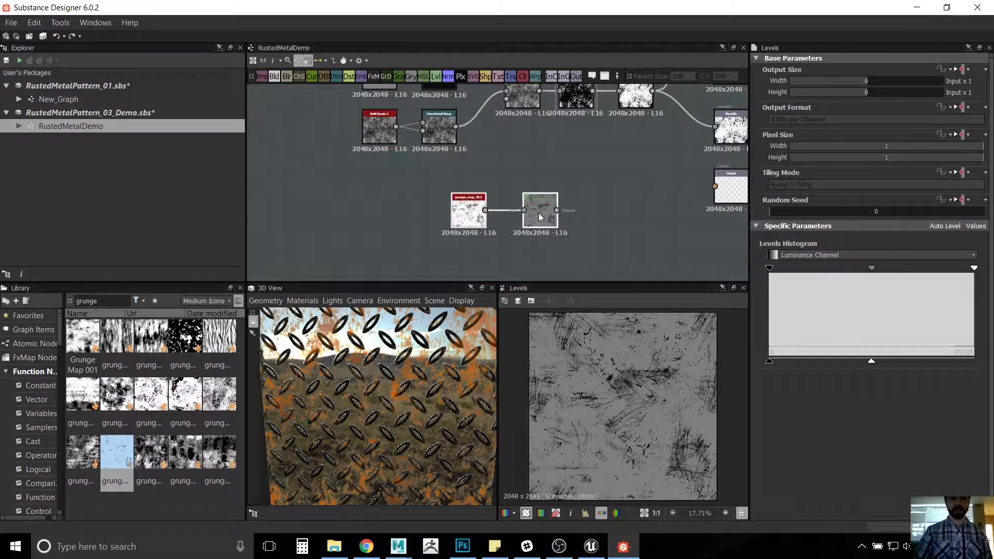
pyautogui.moveTo(538, 213); pyautogui.dragTo(567, 210)
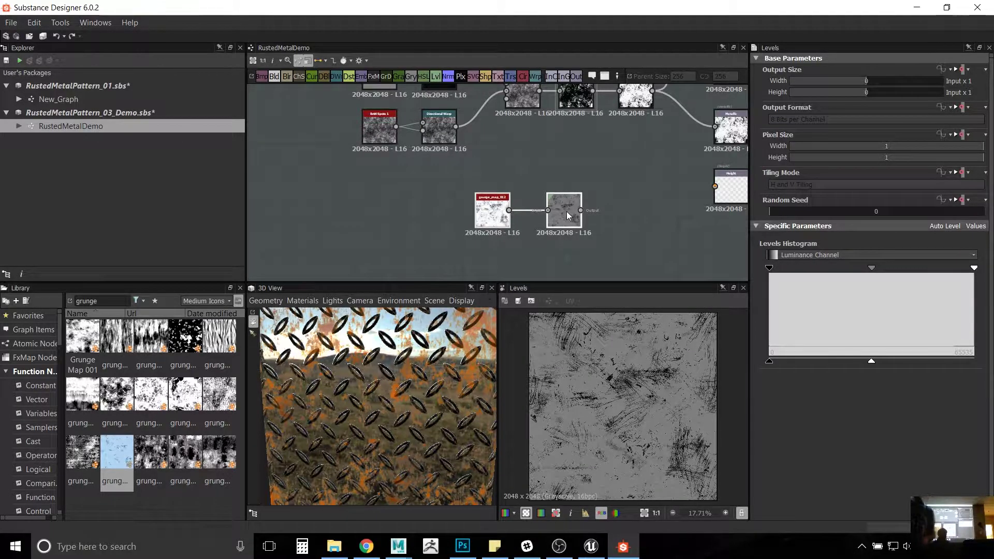
# Step: Add a Blend node with Copy mode and place it between the grunge Levels node and the Height output
pyautogui.moveTo(586, 171); pyautogui.dragTo(544, 225, button='middle')
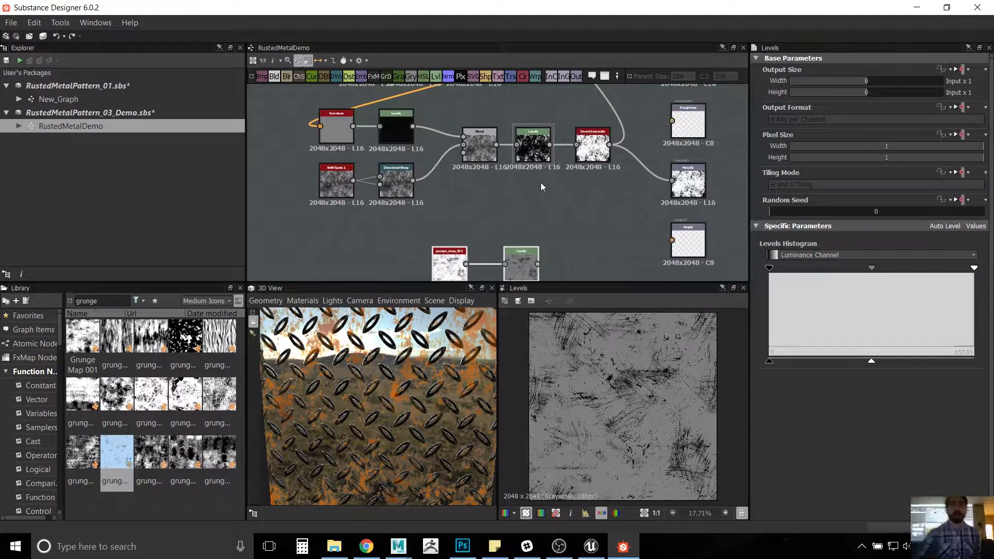
pyautogui.click(537, 150)
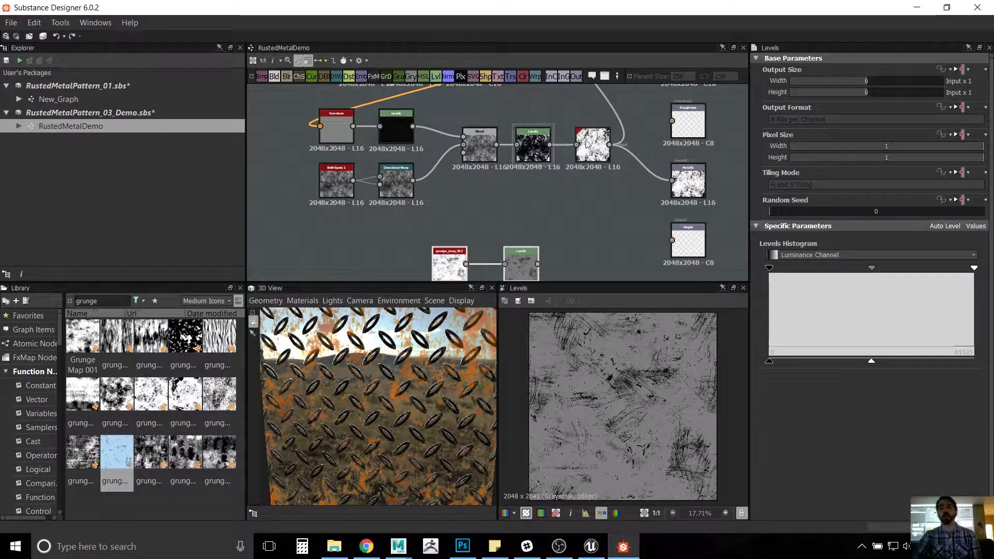
pyautogui.moveTo(554, 259); pyautogui.dragTo(549, 242, button='middle')
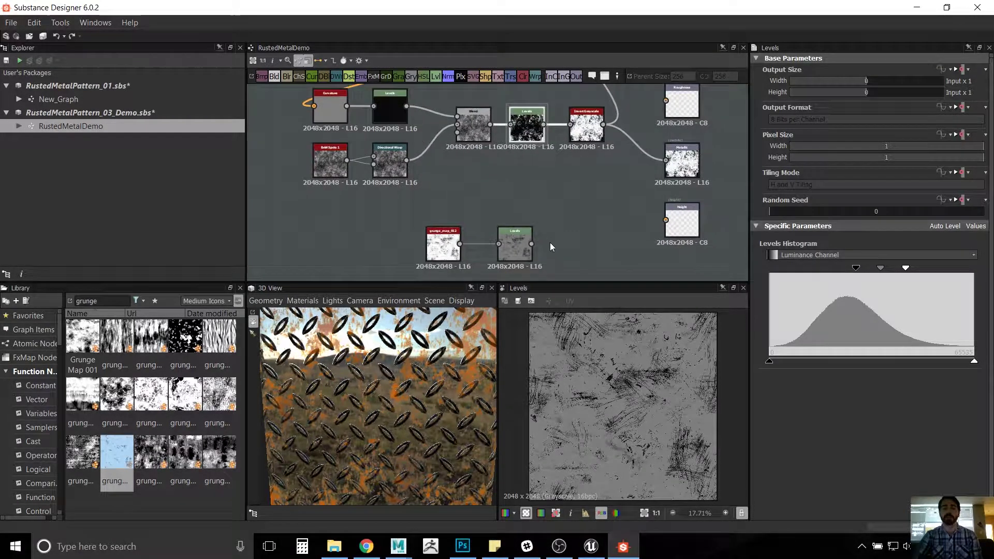
pyautogui.click(516, 246)
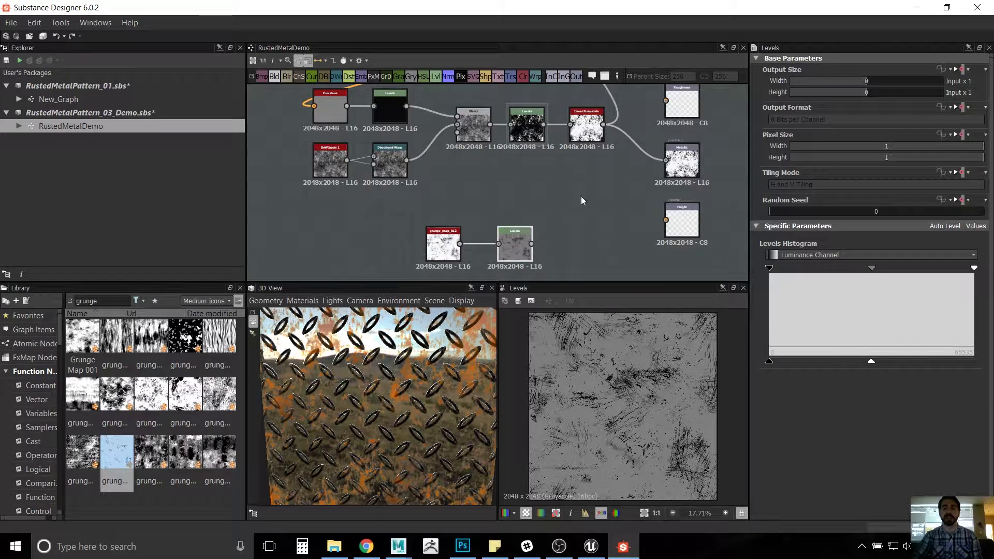
pyautogui.click(538, 204)
pyautogui.rightClick(550, 206)
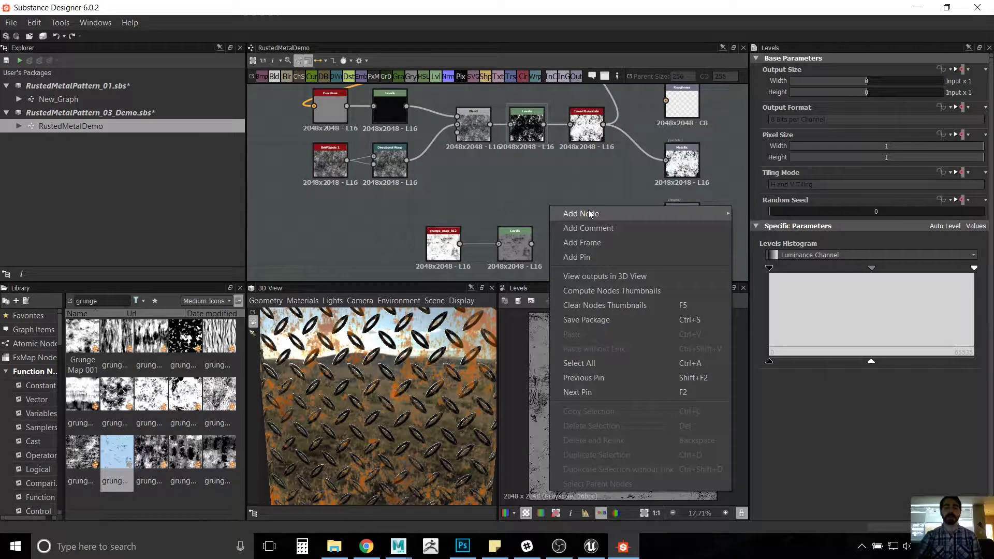
pyautogui.moveTo(713, 212)
pyautogui.click(750, 226)
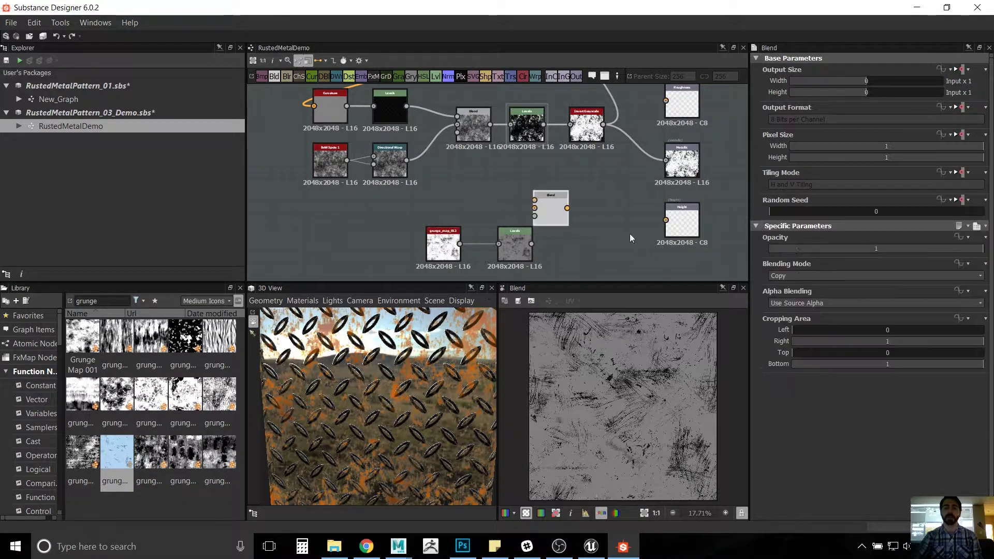
pyautogui.moveTo(560, 222); pyautogui.dragTo(594, 233)
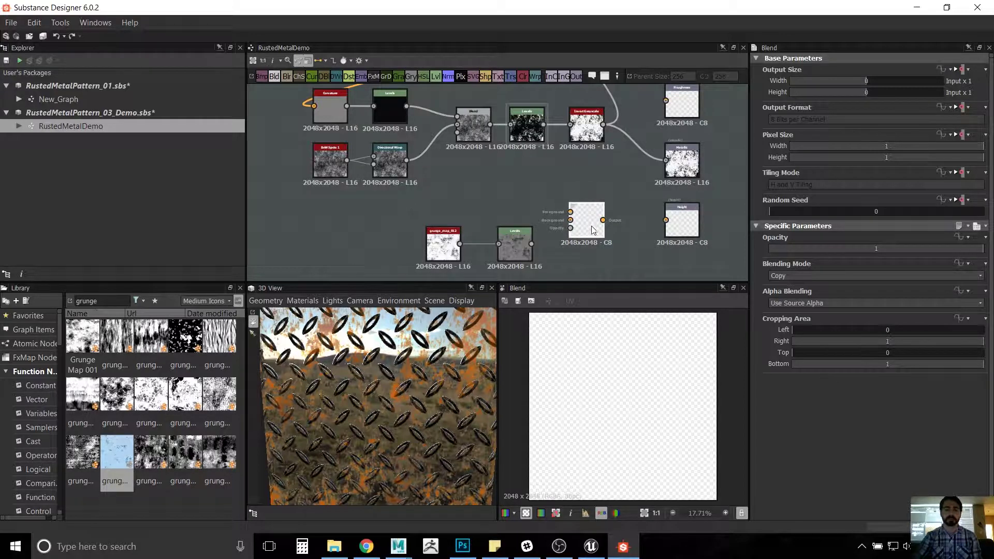
# Step: Connect the rust mask Levels to the new Blend's foreground and the grunge Levels to its background
pyautogui.scroll(-2, 592, 223)
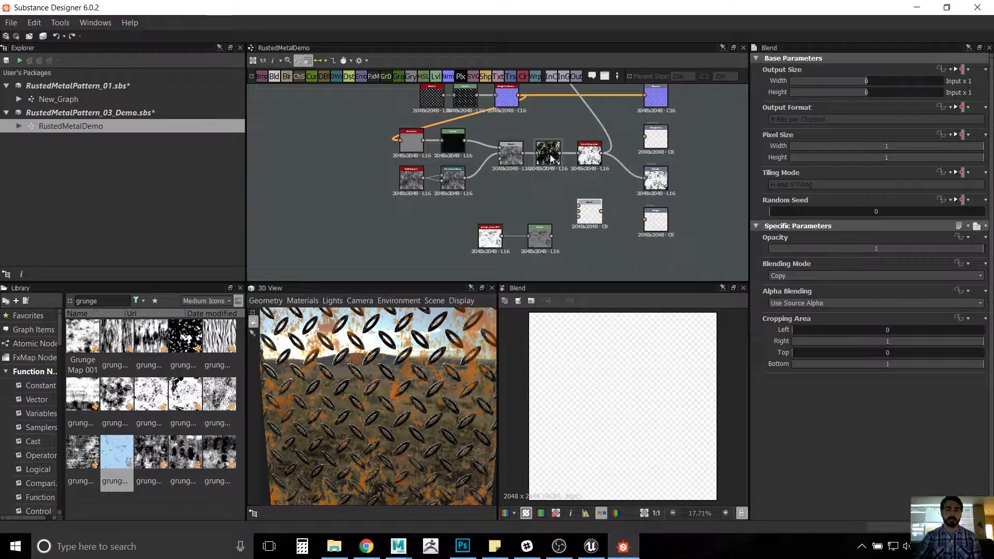
pyautogui.scroll(2, 523, 206)
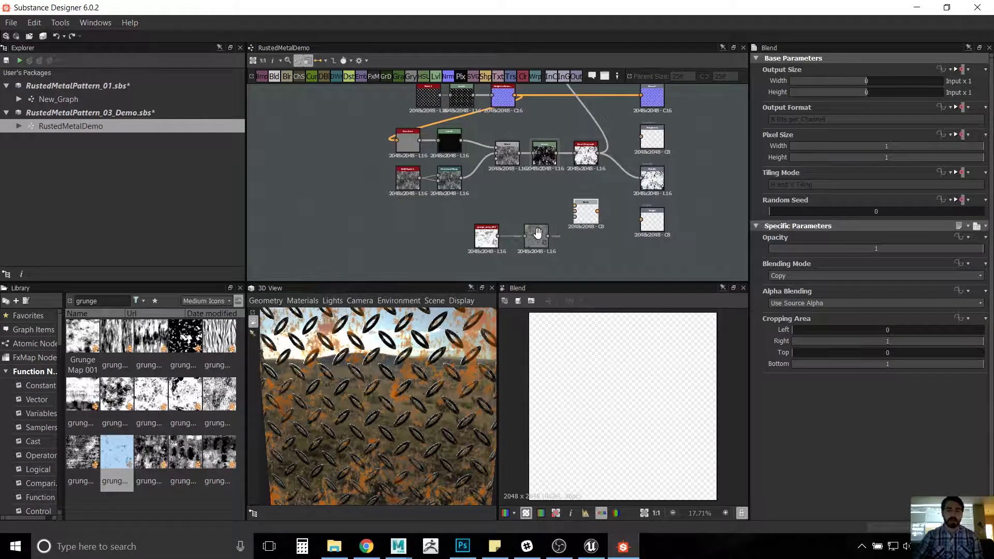
pyautogui.scroll(2, 523, 203)
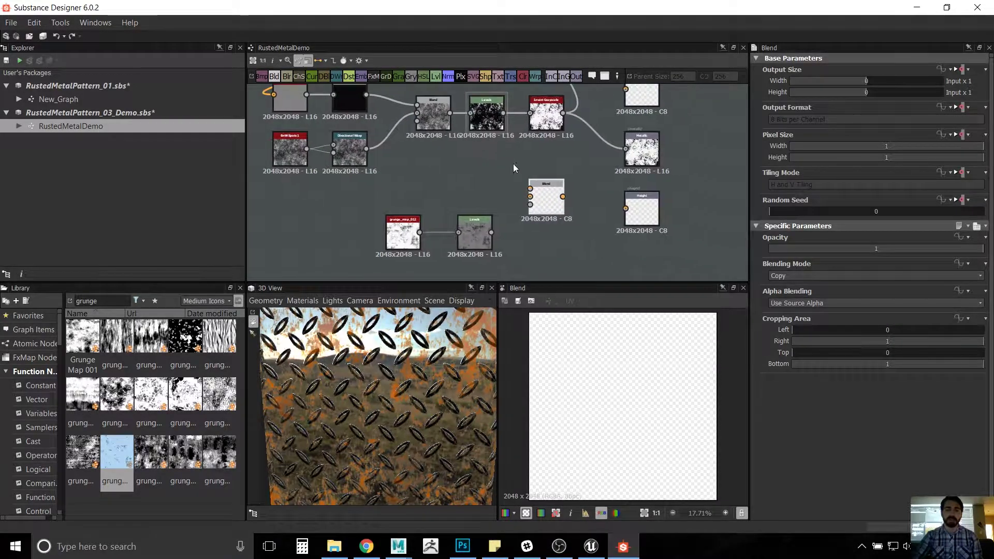
pyautogui.moveTo(503, 113); pyautogui.dragTo(530, 196)
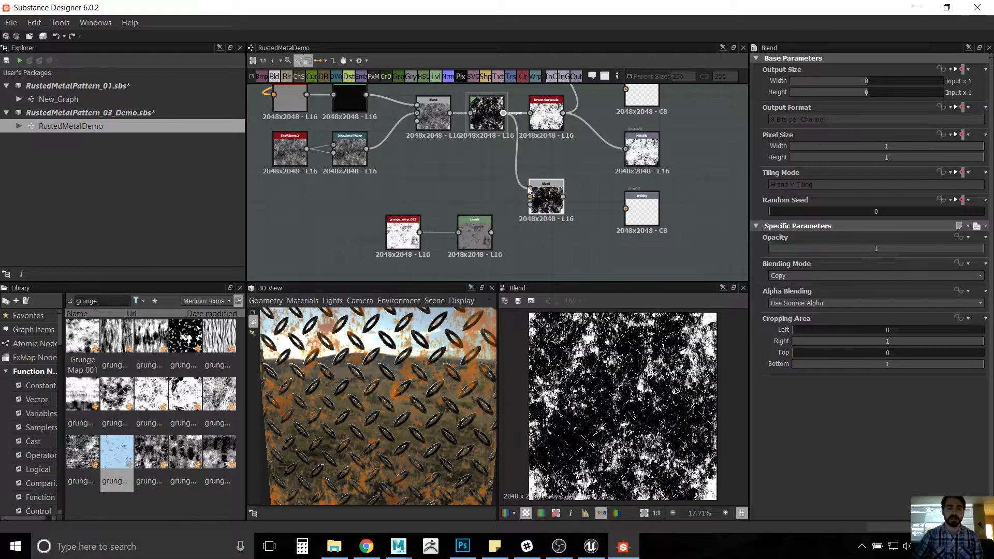
pyautogui.moveTo(491, 233); pyautogui.dragTo(528, 195)
# Step: Review the new Blend's inputs and examine up close the rust mask Levels node that feeds its foreground
pyautogui.click(473, 243)
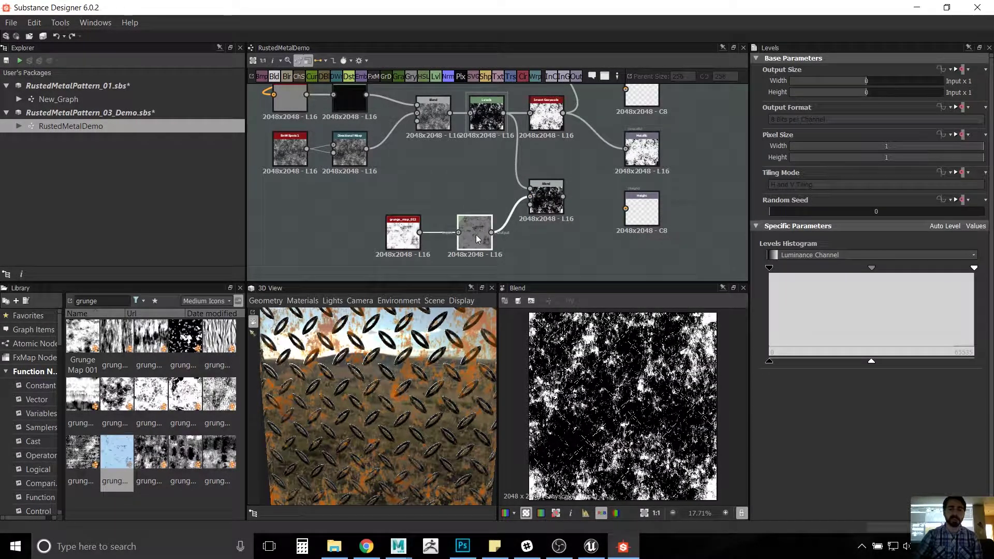
pyautogui.click(558, 210)
pyautogui.scroll(3, 561, 216)
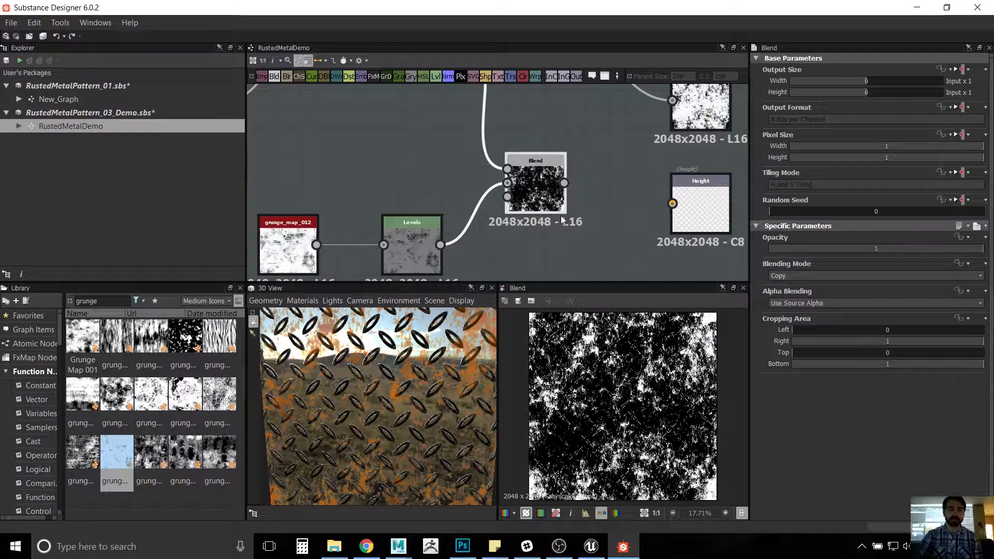
pyautogui.scroll(-3, 531, 174)
pyautogui.moveTo(534, 178); pyautogui.dragTo(536, 189, button='middle')
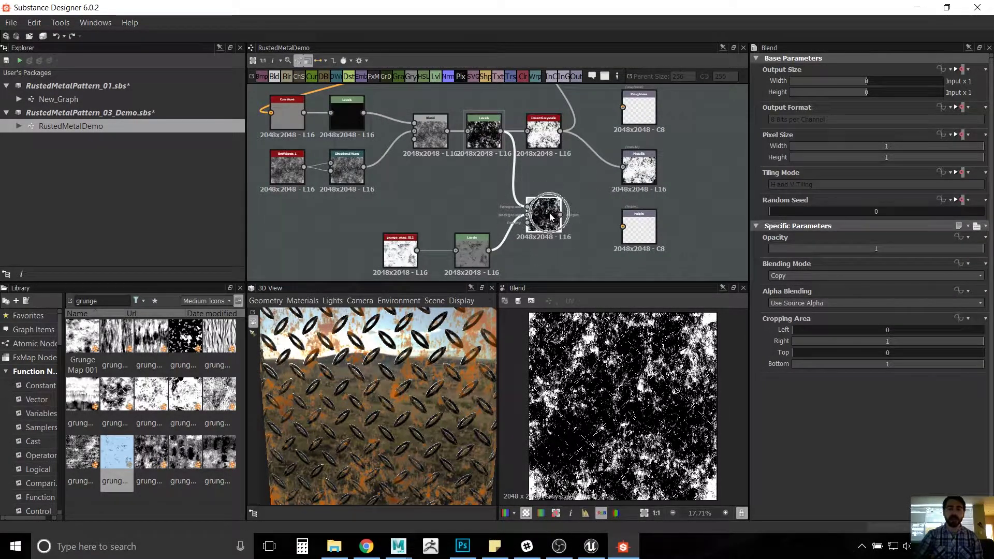
pyautogui.click(477, 145)
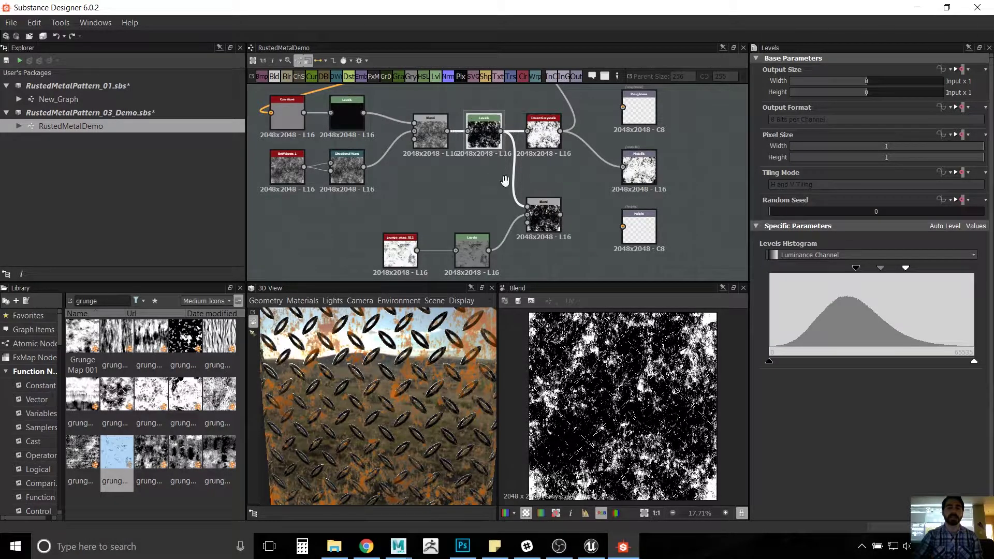
pyautogui.moveTo(499, 145); pyautogui.dragTo(509, 164, button='middle')
pyautogui.scroll(5, 509, 164)
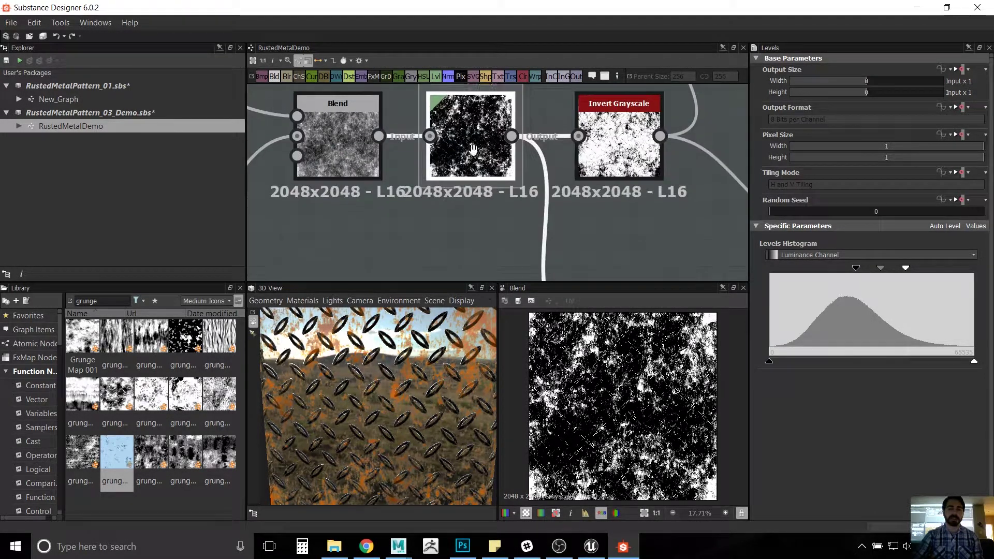
pyautogui.scroll(-4, 520, 176)
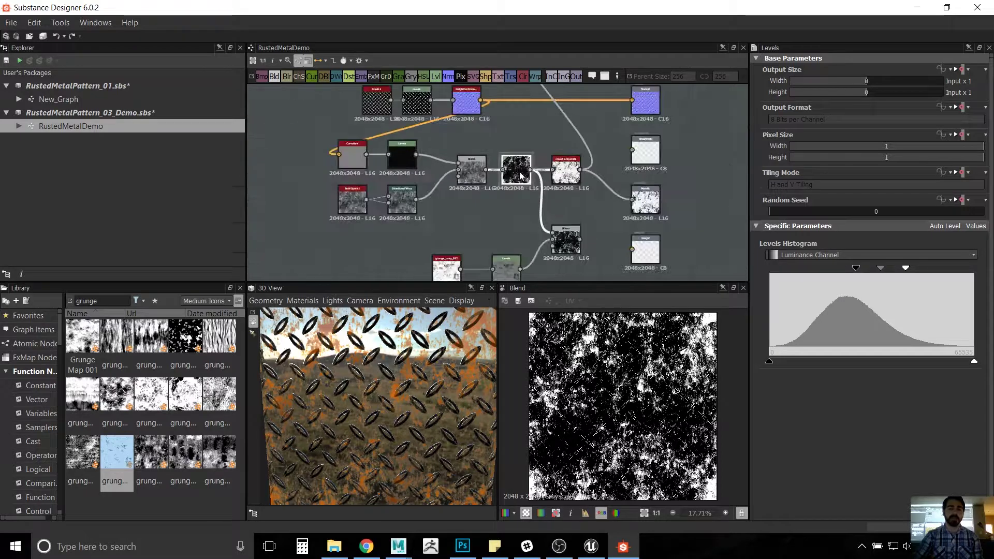
pyautogui.scroll(2, 504, 197)
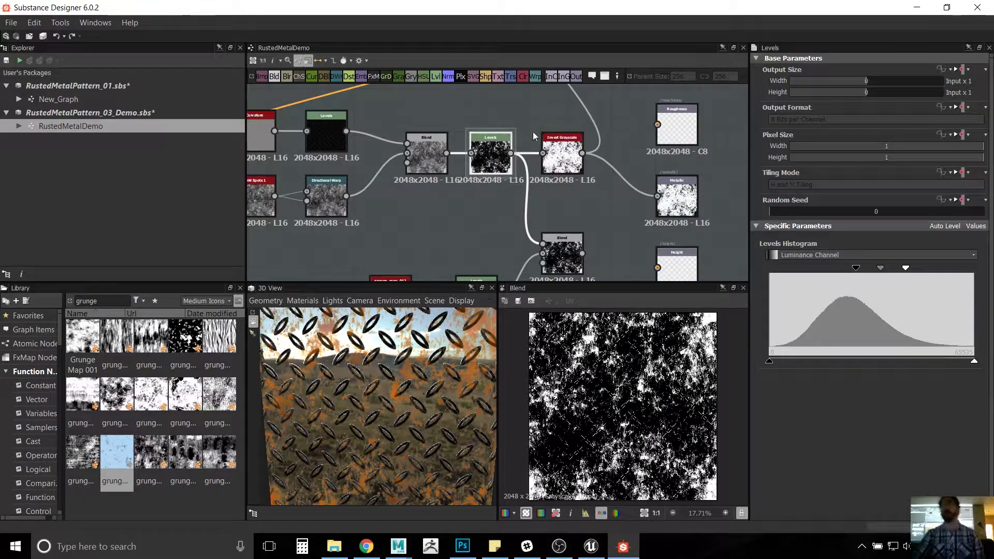
pyautogui.moveTo(504, 197); pyautogui.dragTo(492, 187, button='middle')
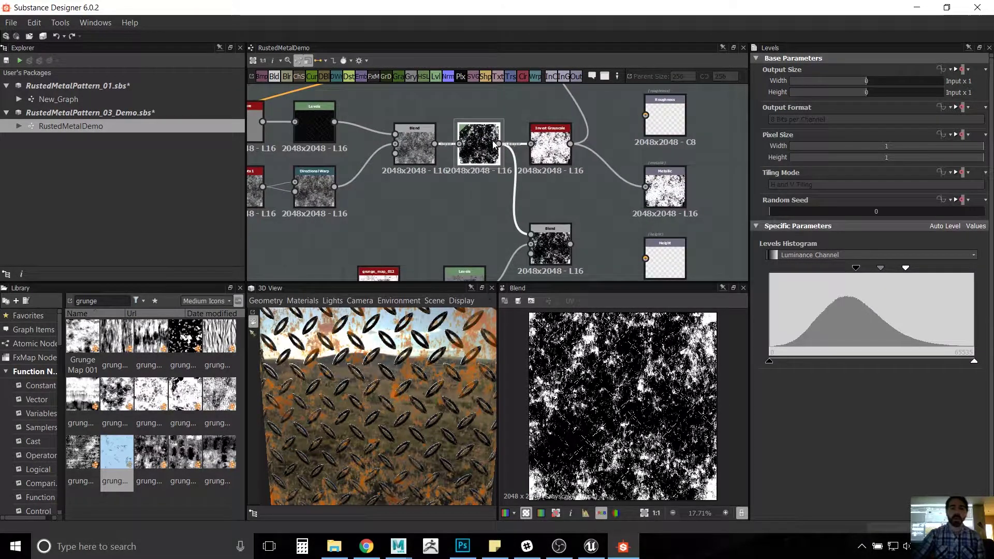
# Step: Examine the new Blend's connections and trace its background input back to the grunge Levels node
pyautogui.click(541, 241)
pyautogui.moveTo(558, 247); pyautogui.dragTo(554, 193, button='middle')
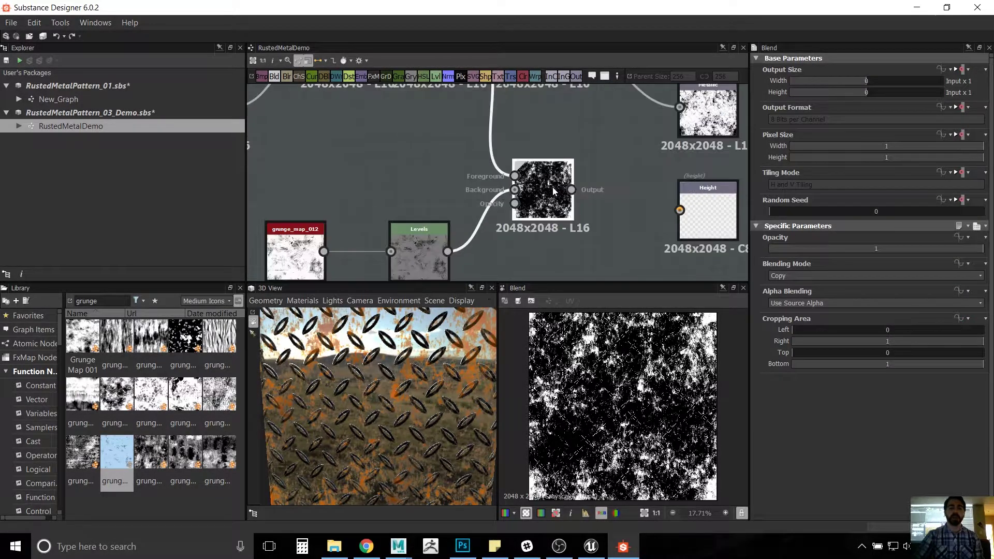
pyautogui.scroll(-1, 552, 187)
pyautogui.click(481, 227)
pyautogui.scroll(3, 513, 229)
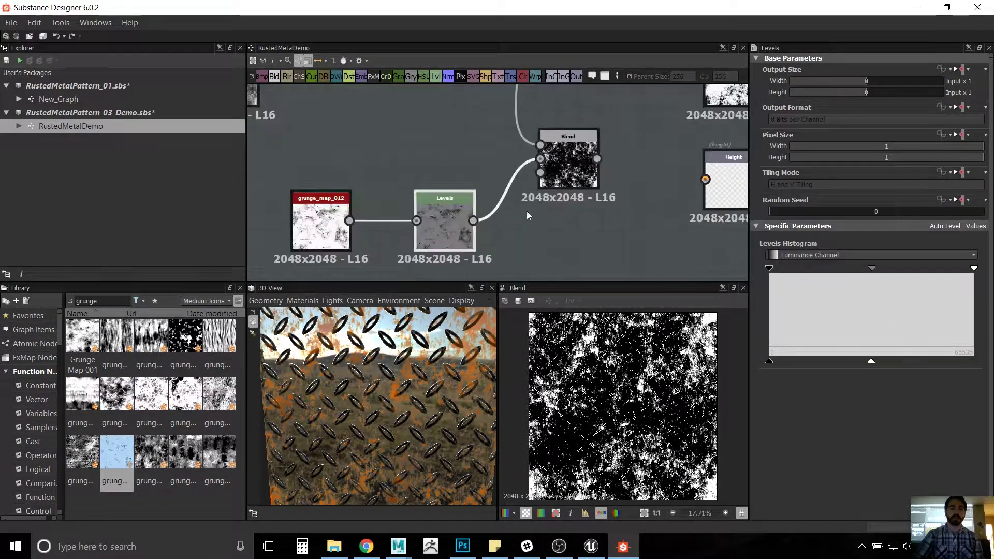
pyautogui.click(464, 225)
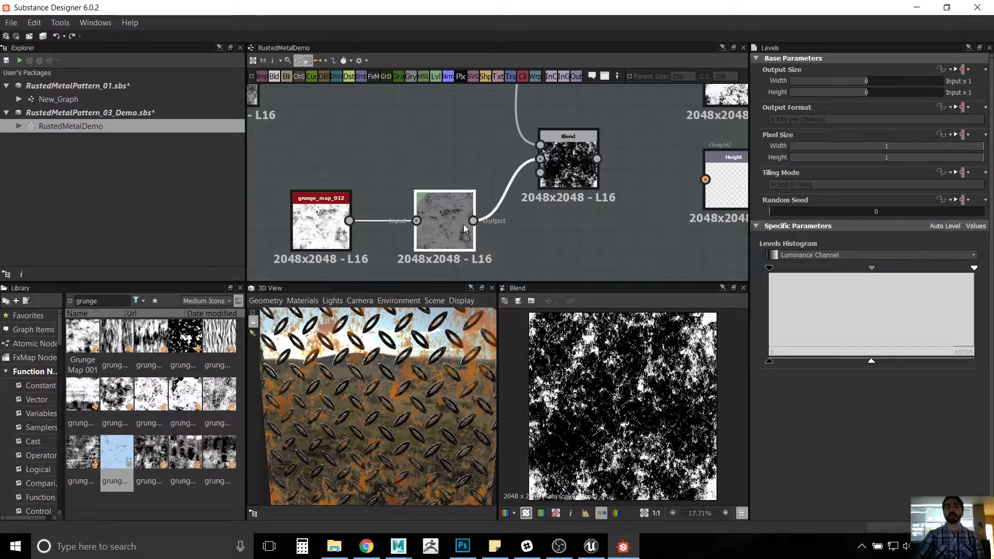
# Step: Compare the original grunge_map_012 with its Levels-adjusted version in the 2D view
pyautogui.doubleClick(321, 228)
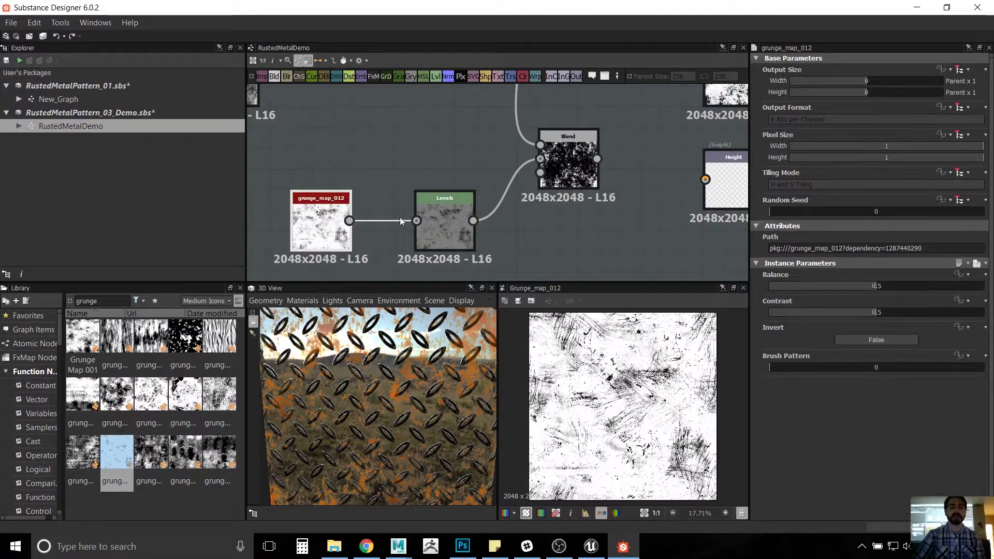
pyautogui.doubleClick(463, 218)
pyautogui.moveTo(574, 169); pyautogui.dragTo(546, 224, button='middle')
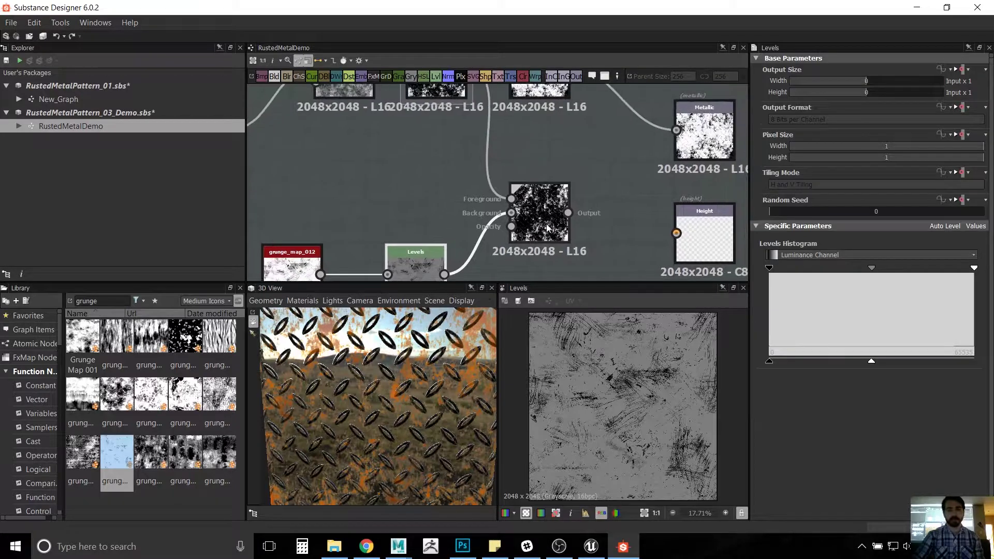
# Step: Set the new Blend's blending mode to Add (Linear Dodge) and preview its output
pyautogui.click(535, 197)
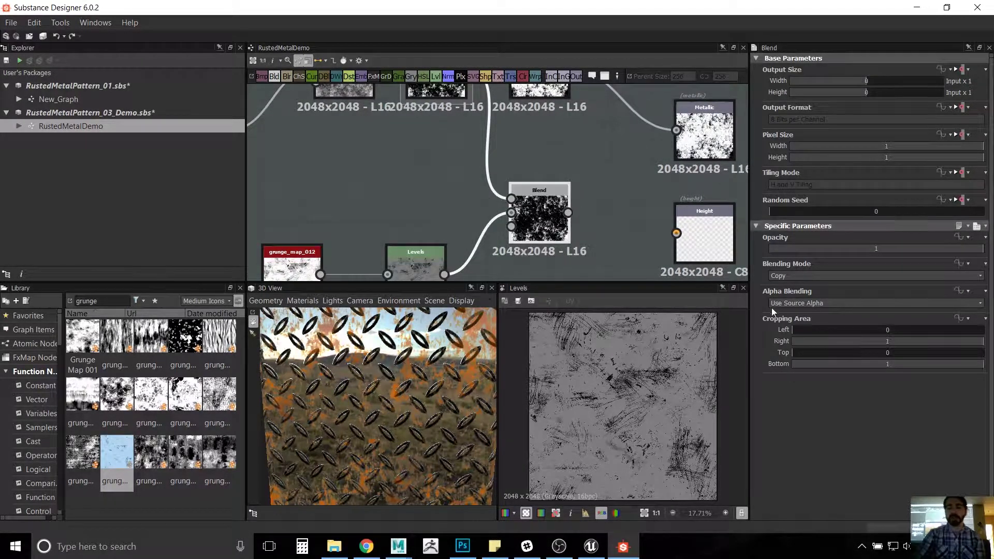
pyautogui.click(820, 278)
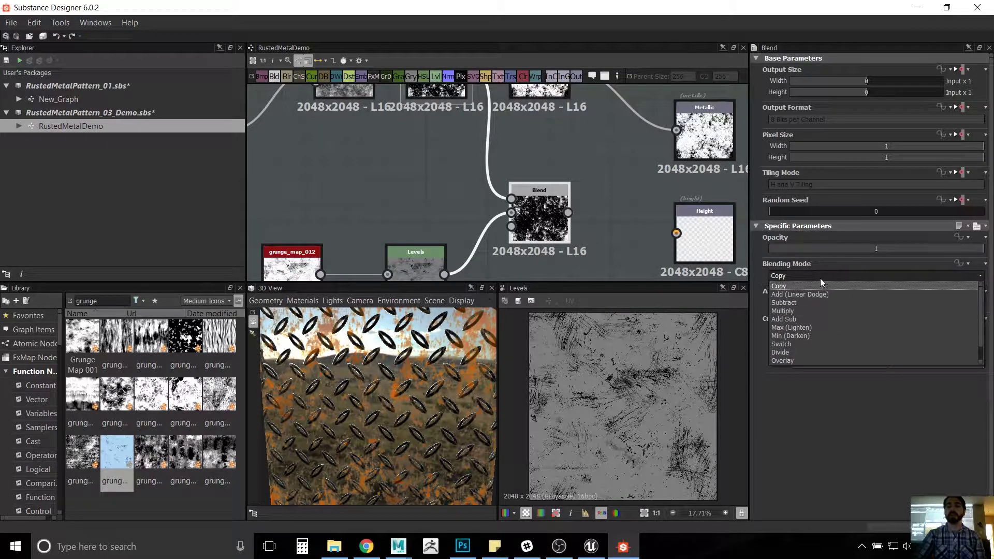
pyautogui.click(818, 294)
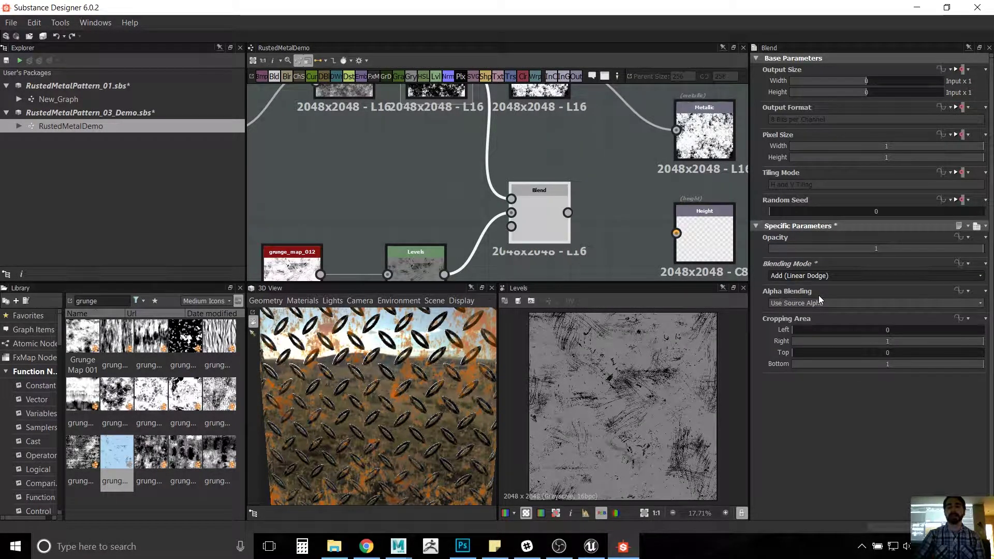
pyautogui.doubleClick(555, 227)
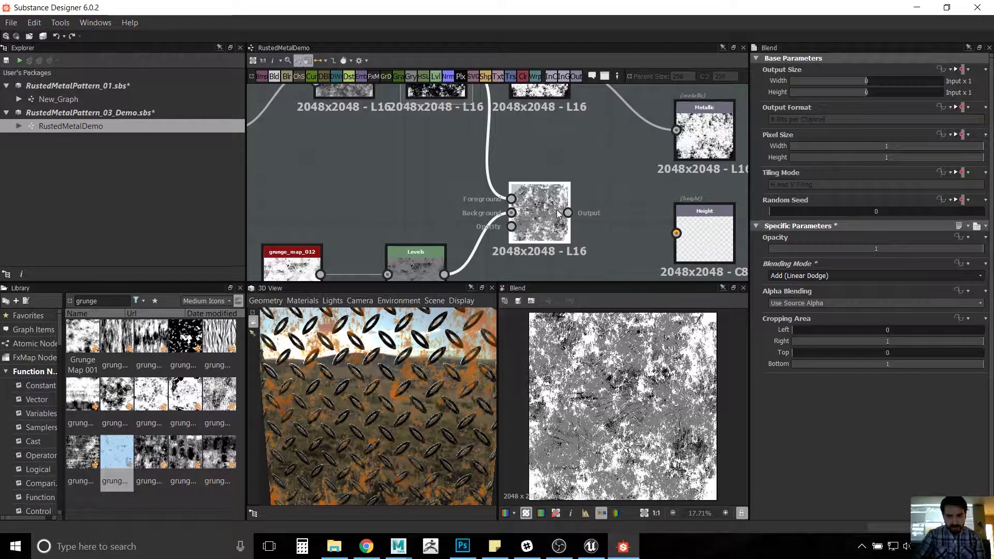
# Step: Swap the Blend's inputs, feeding the grunge Levels into the foreground and the rust mask Levels into the background
pyautogui.scroll(2, 557, 211)
pyautogui.scroll(-2, 557, 211)
pyautogui.moveTo(502, 173); pyautogui.dragTo(492, 236)
pyautogui.press('Delete')
pyautogui.moveTo(444, 275); pyautogui.dragTo(517, 201)
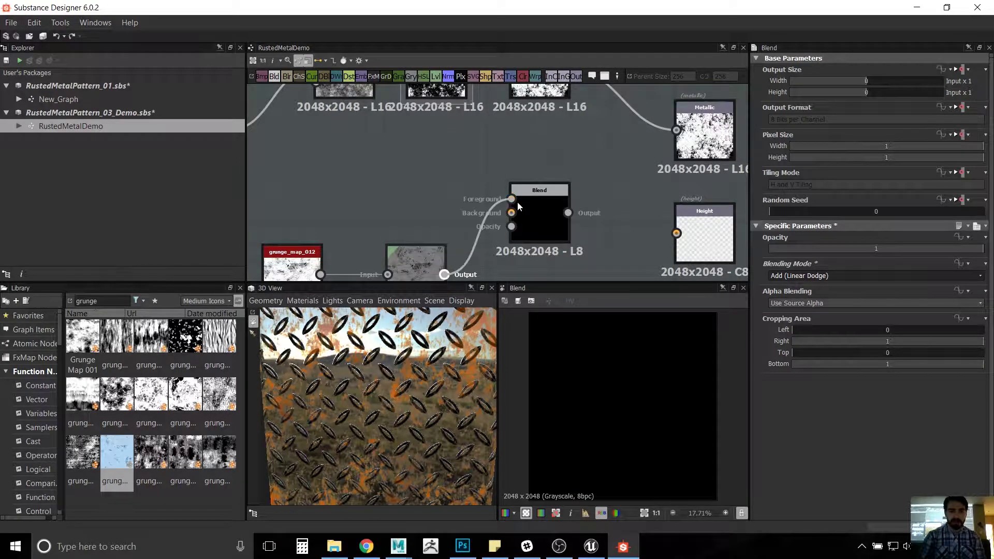
pyautogui.moveTo(500, 149); pyautogui.dragTo(499, 189, button='middle')
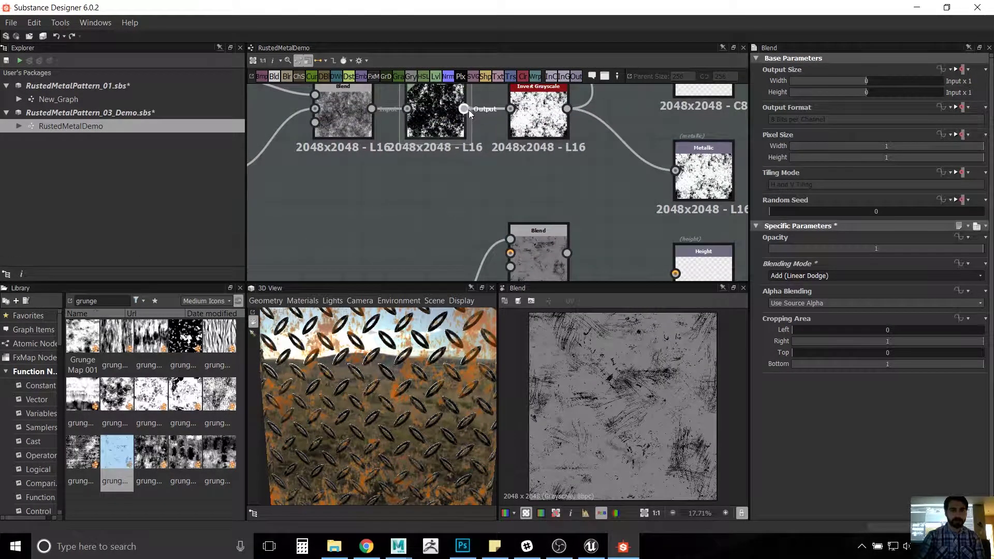
pyautogui.moveTo(465, 109); pyautogui.dragTo(511, 252)
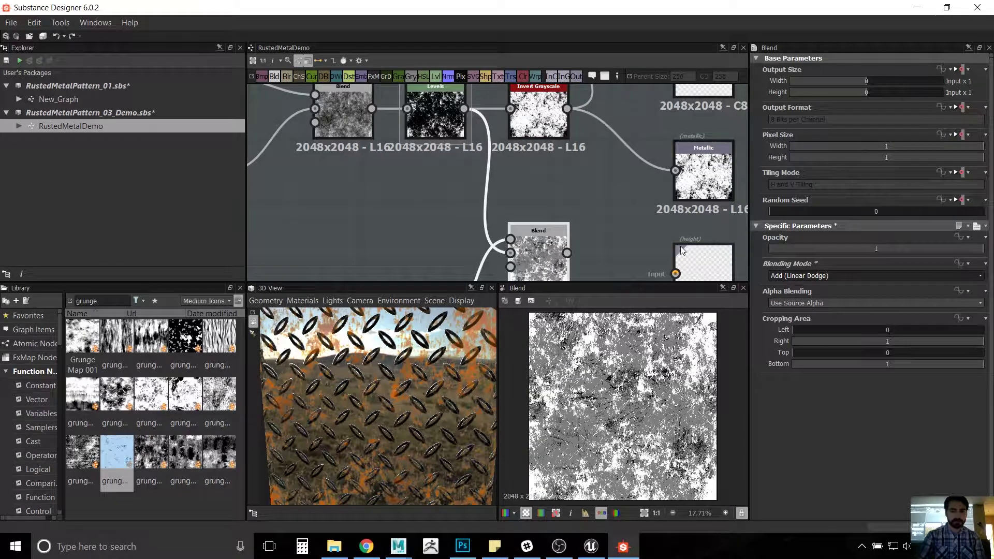
# Step: Try the Copy blending mode on the Blend and return it to Add (Linear Dodge)
pyautogui.click(816, 277)
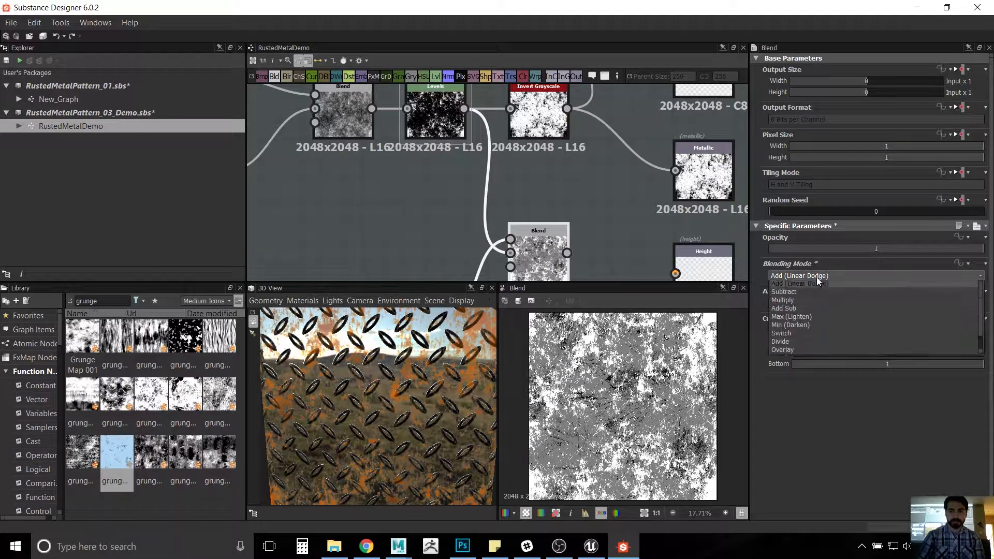
pyautogui.click(809, 288)
pyautogui.click(810, 276)
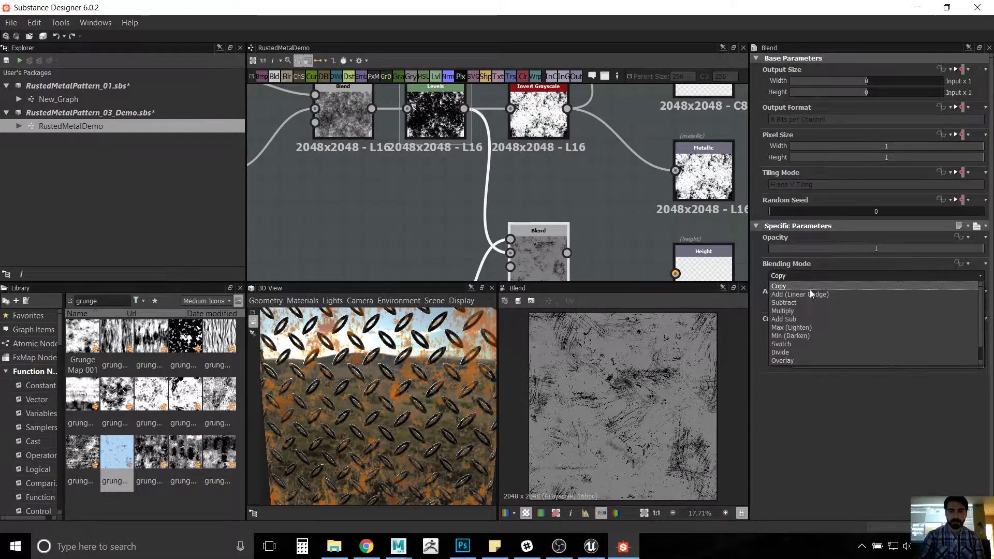
pyautogui.click(808, 295)
# Step: Remove the Blend's input links and reconnect the rust mask Levels to its foreground and the grunge Levels to its background
pyautogui.click(472, 184)
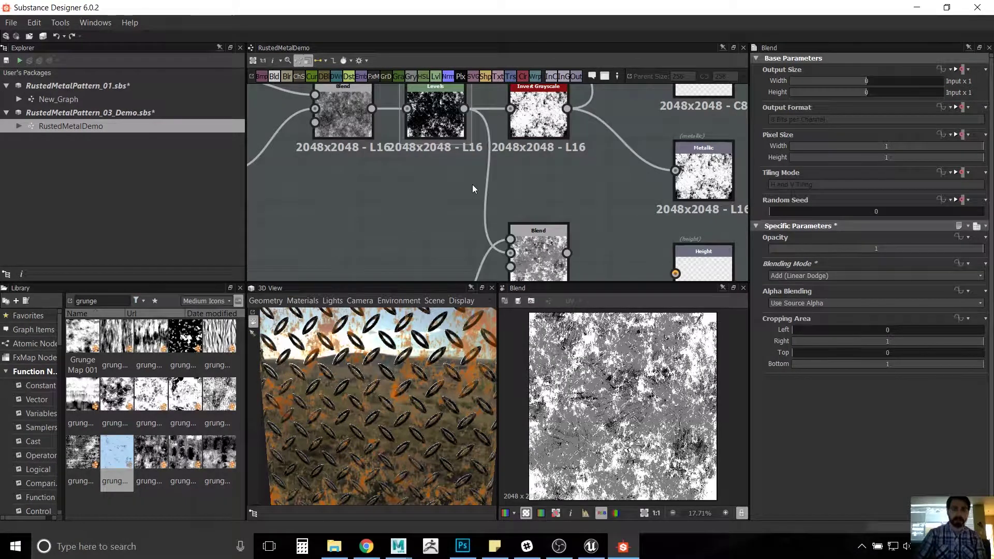
pyautogui.press('Delete')
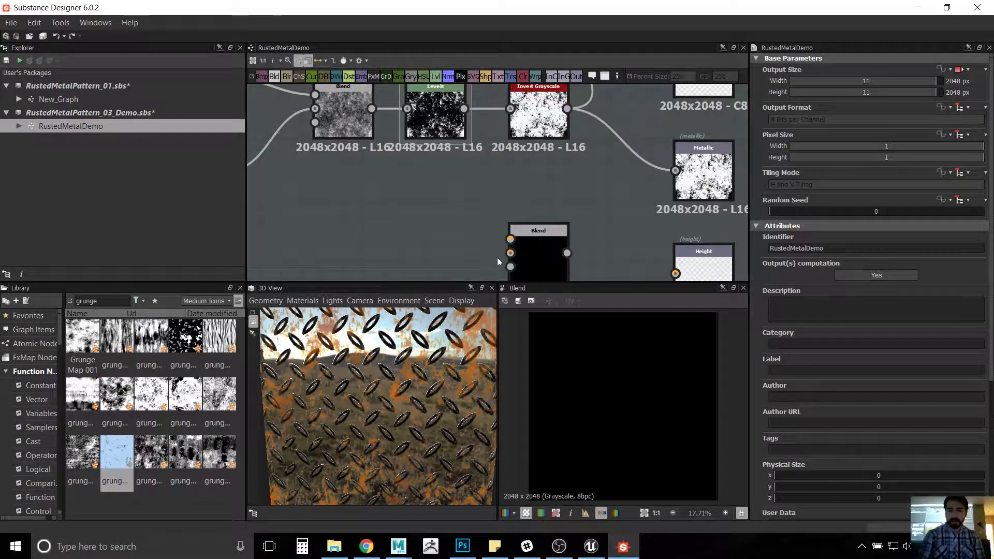
pyautogui.moveTo(466, 105); pyautogui.dragTo(517, 233)
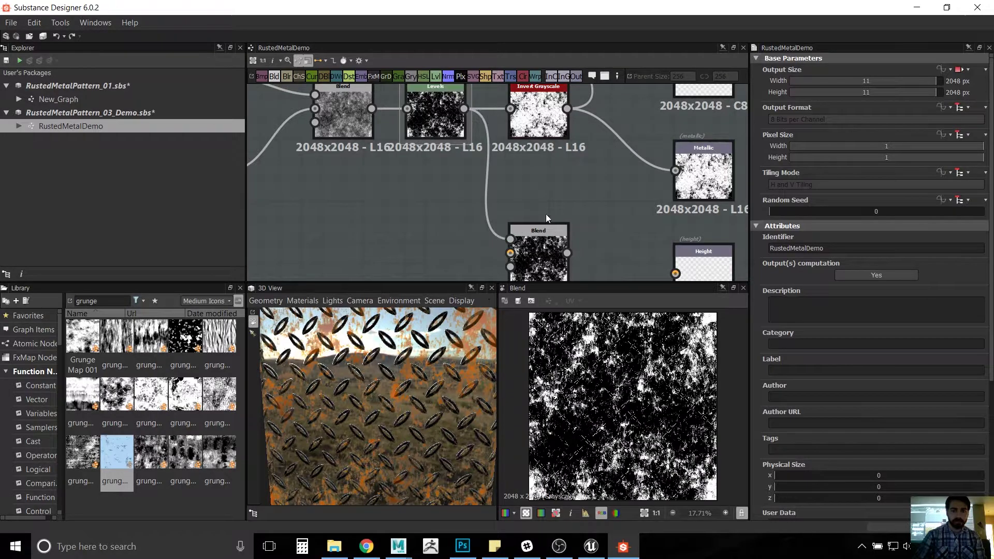
pyautogui.moveTo(546, 214); pyautogui.dragTo(551, 157, button='middle')
pyautogui.moveTo(447, 258); pyautogui.dragTo(510, 196)
pyautogui.click(538, 194)
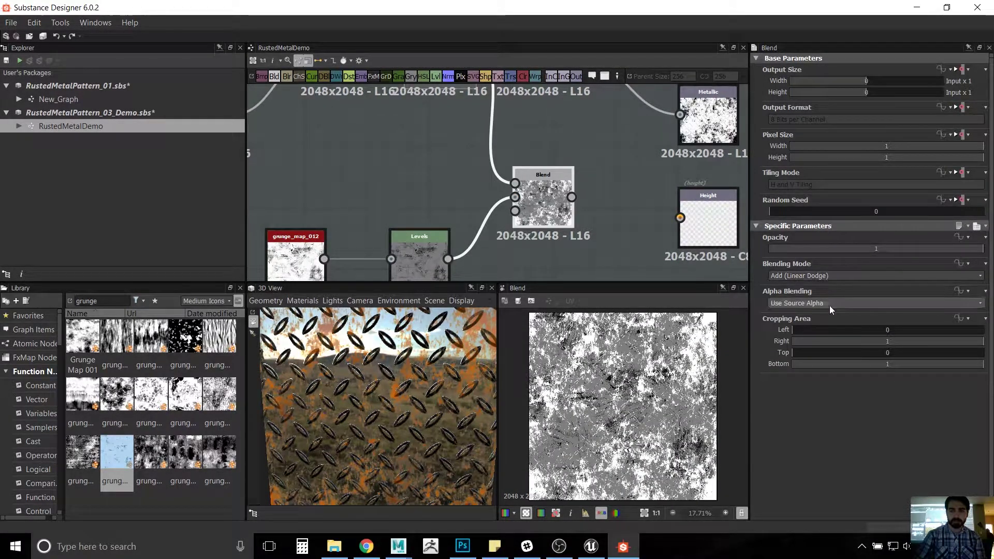
# Step: Connect the Blend's output to the Roughness output node
pyautogui.moveTo(591, 176); pyautogui.dragTo(526, 228, button='middle')
pyautogui.scroll(-1, 539, 201)
pyautogui.scroll(-2, 520, 195)
pyautogui.moveTo(506, 237); pyautogui.dragTo(569, 130)
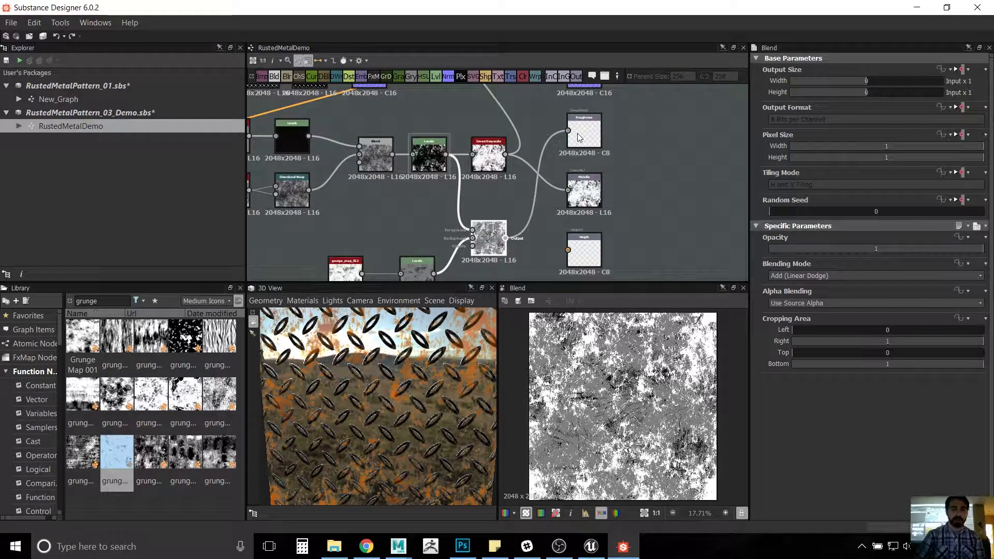
# Step: Inspect the roughness on the cube in the 3D view from several angles and distances
pyautogui.moveTo(404, 331); pyautogui.dragTo(428, 324)
pyautogui.scroll(-5, 427, 324)
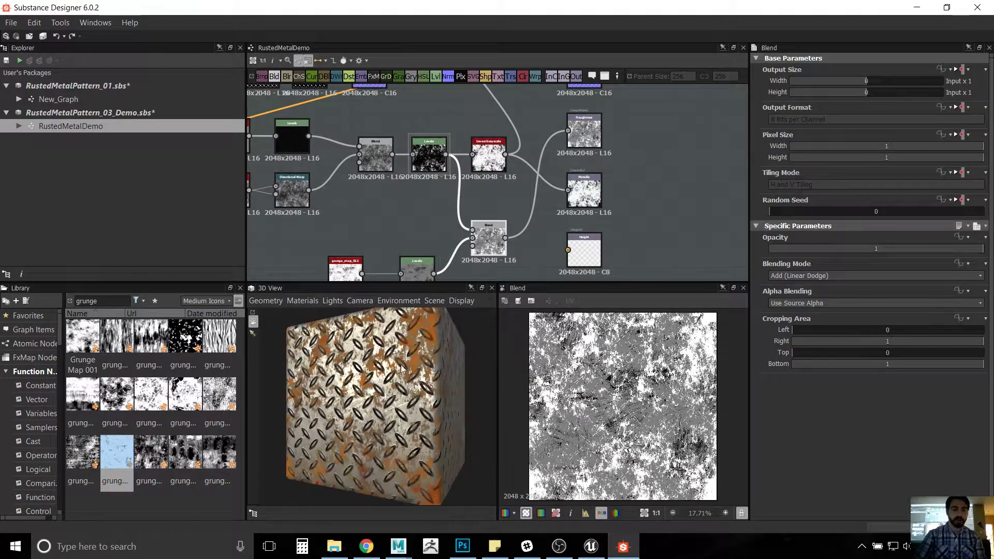
pyautogui.scroll(3, 393, 357)
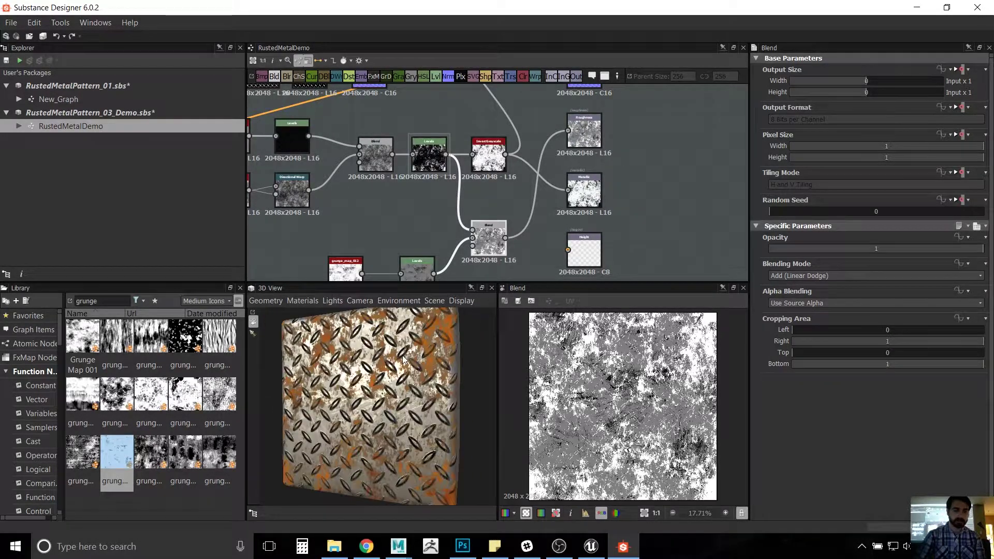
pyautogui.moveTo(393, 357); pyautogui.dragTo(422, 352)
pyautogui.moveTo(429, 331)
pyautogui.mouseDown(button='middle')
pyautogui.moveTo(390, 398)
pyautogui.moveTo(440, 339)
pyautogui.mouseUp(button='middle')
pyautogui.scroll(3, 404, 392)
pyautogui.moveTo(440, 339); pyautogui.dragTo(424, 389)
pyautogui.scroll(-4, 409, 368)
pyautogui.scroll(4, 409, 368)
pyautogui.scroll(-2, 391, 362)
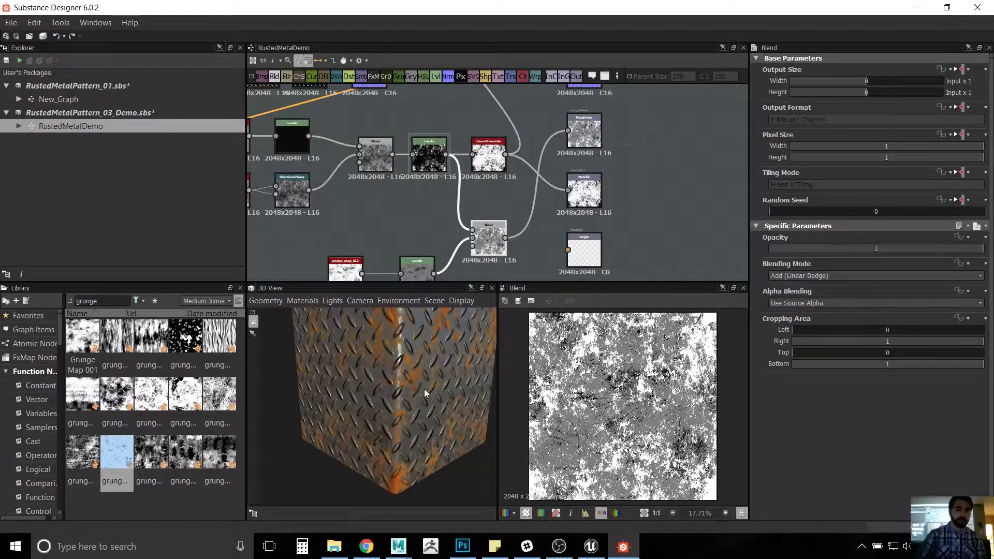
pyautogui.scroll(-2, 430, 376)
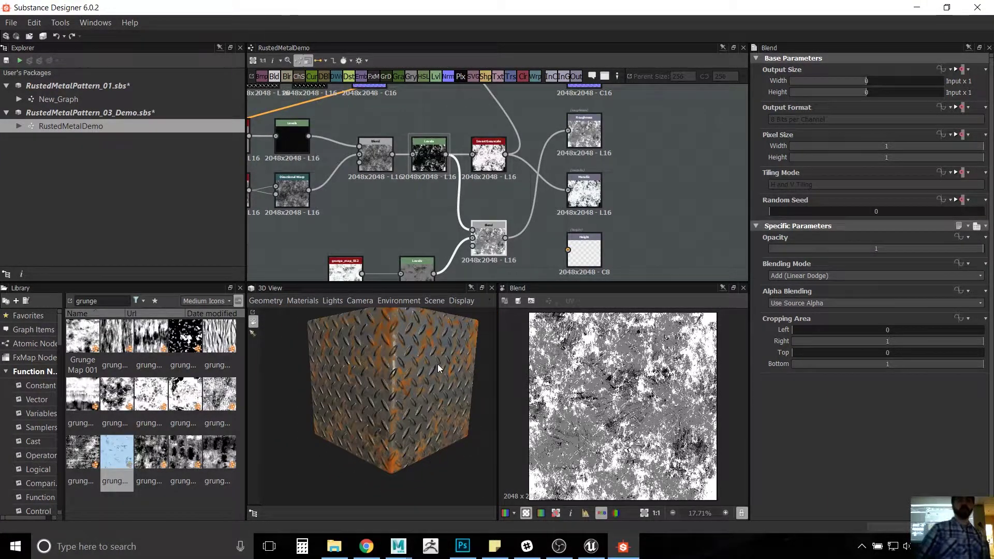
pyautogui.moveTo(437, 364); pyautogui.dragTo(437, 383, button='middle')
# Step: Review the whole node graph and examine the rust patches and scratches on the cube up close
pyautogui.scroll(-3, 462, 235)
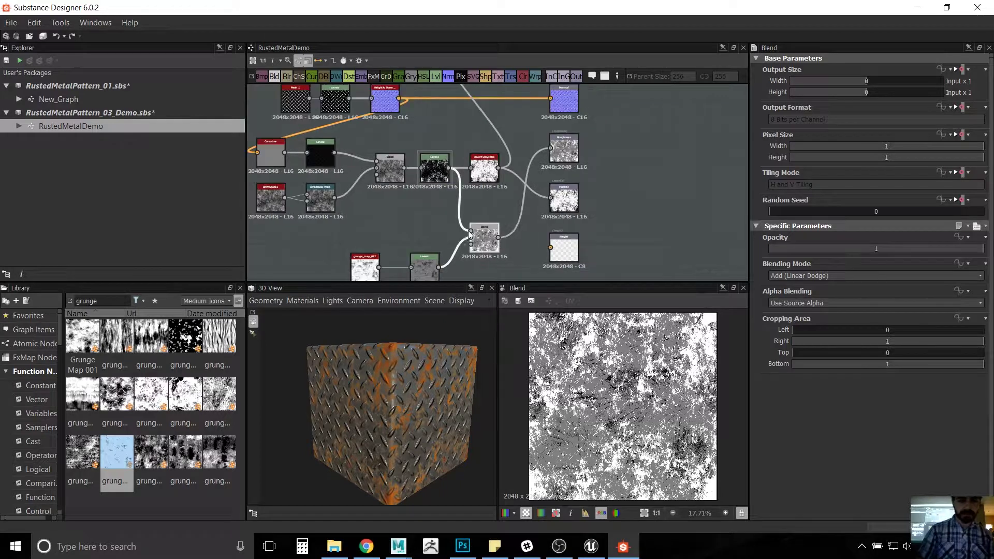
pyautogui.scroll(-2, 463, 229)
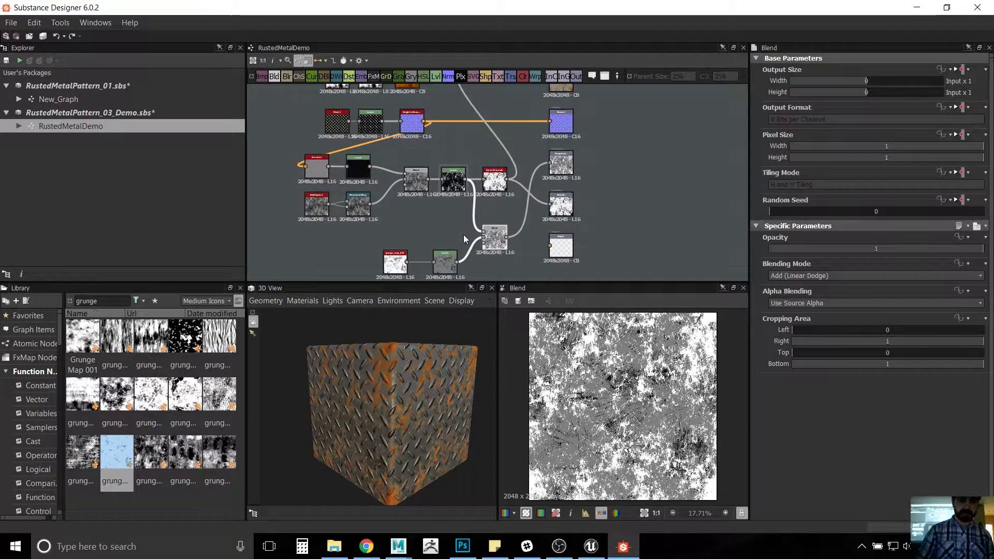
pyautogui.scroll(8, 431, 367)
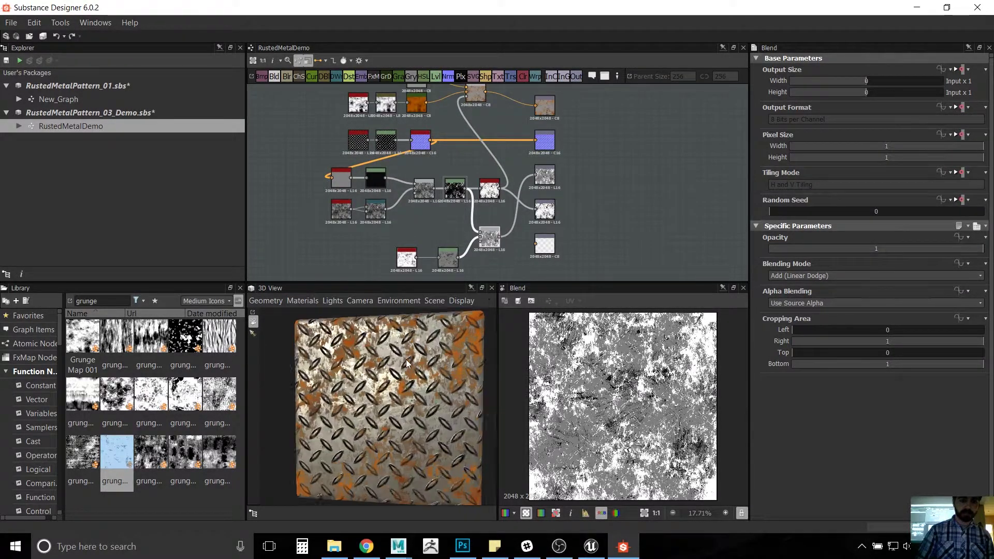
pyautogui.scroll(5, 434, 353)
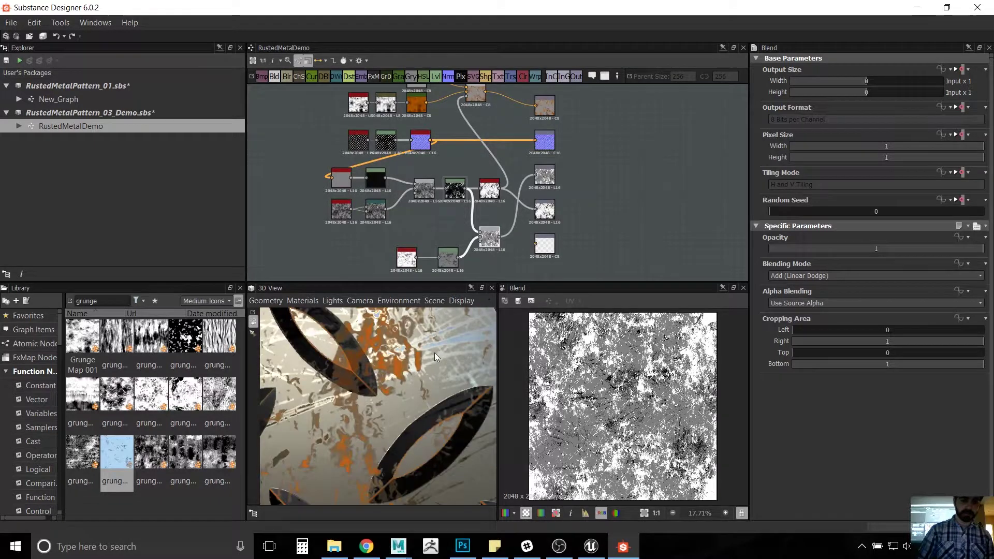
pyautogui.scroll(-5, 434, 354)
pyautogui.moveTo(398, 370); pyautogui.dragTo(414, 383, button='middle')
pyautogui.scroll(2, 407, 414)
pyautogui.scroll(-8, 414, 384)
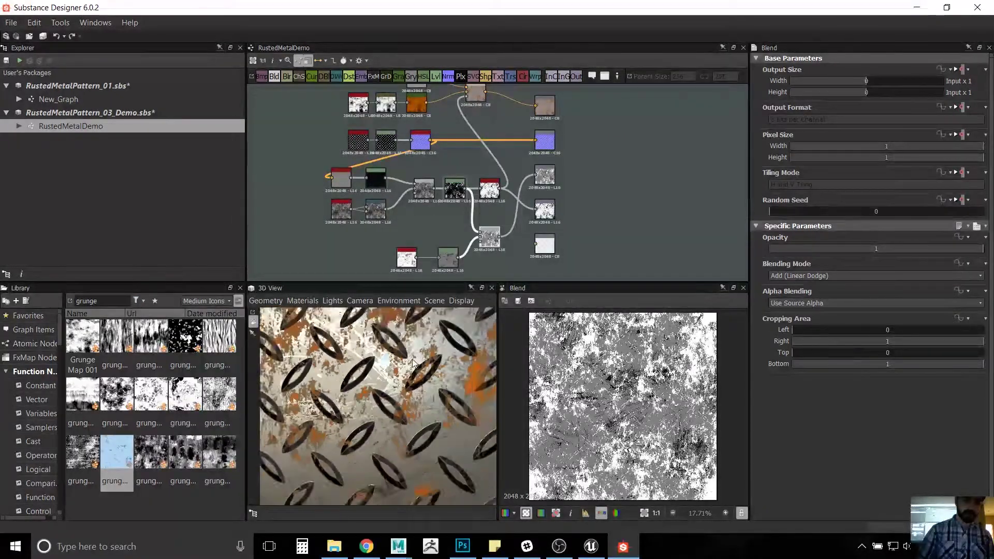
pyautogui.moveTo(374, 348); pyautogui.dragTo(406, 370)
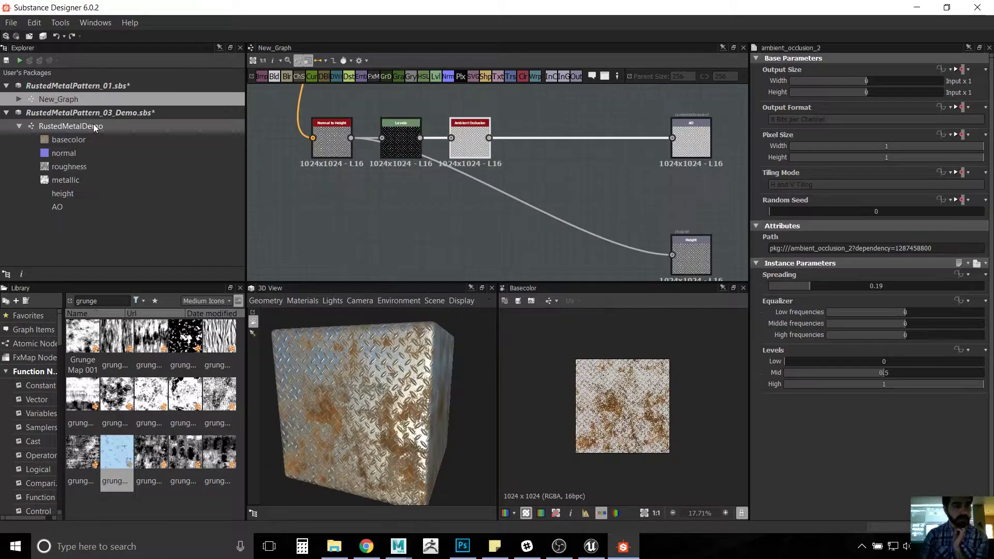
# Step: Reopen the RustedMetalDemo graph at the area around the grunge nodes and the unconnected outputs
pyautogui.doubleClick(93, 123)
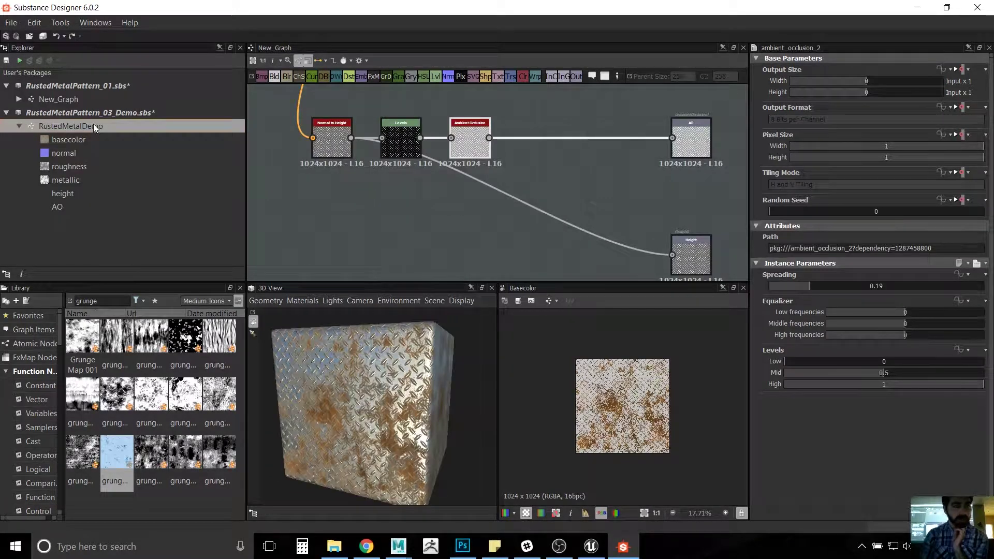
pyautogui.scroll(1, 387, 226)
pyautogui.moveTo(429, 239); pyautogui.dragTo(414, 159, button='middle')
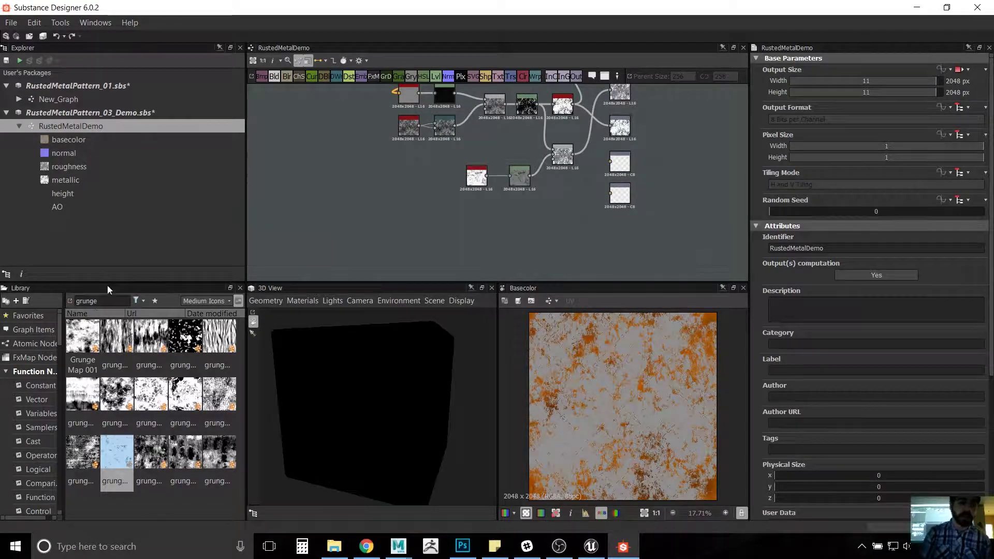
pyautogui.rightClick(381, 213)
pyautogui.moveTo(413, 222)
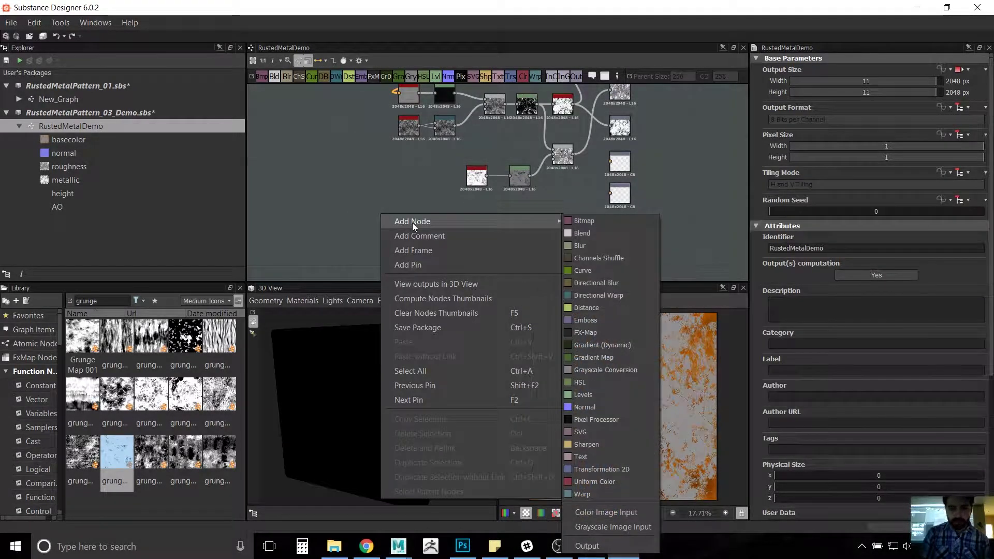
pyautogui.click(404, 198)
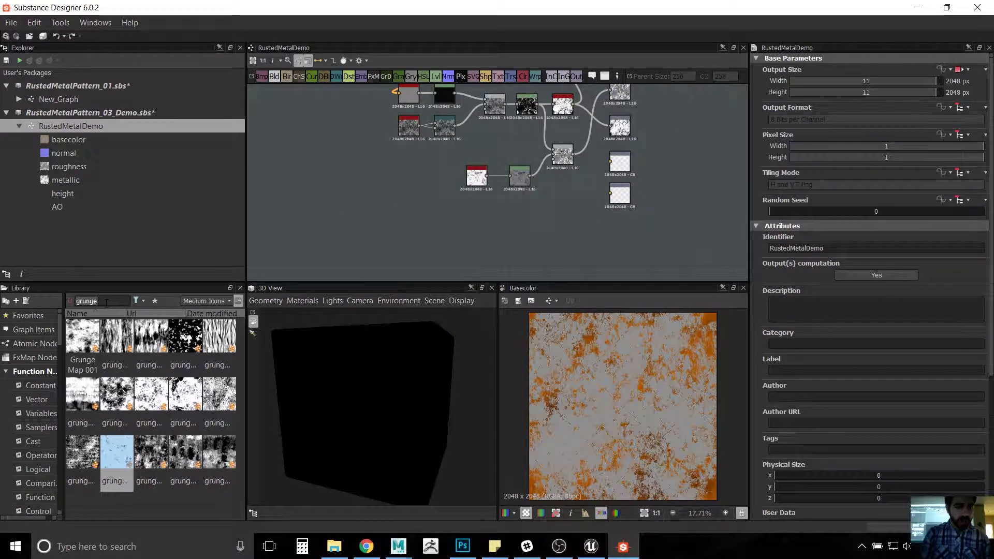
# Step: Search the library for "normal" and place a Normal to Height node in the empty space below the grunge nodes
pyautogui.write('normal')
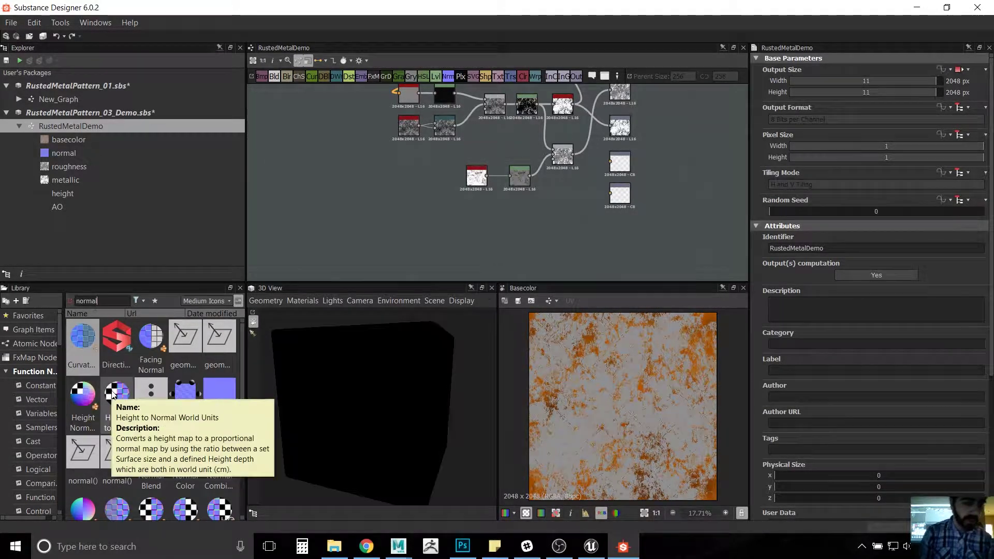
pyautogui.scroll(-3, 156, 448)
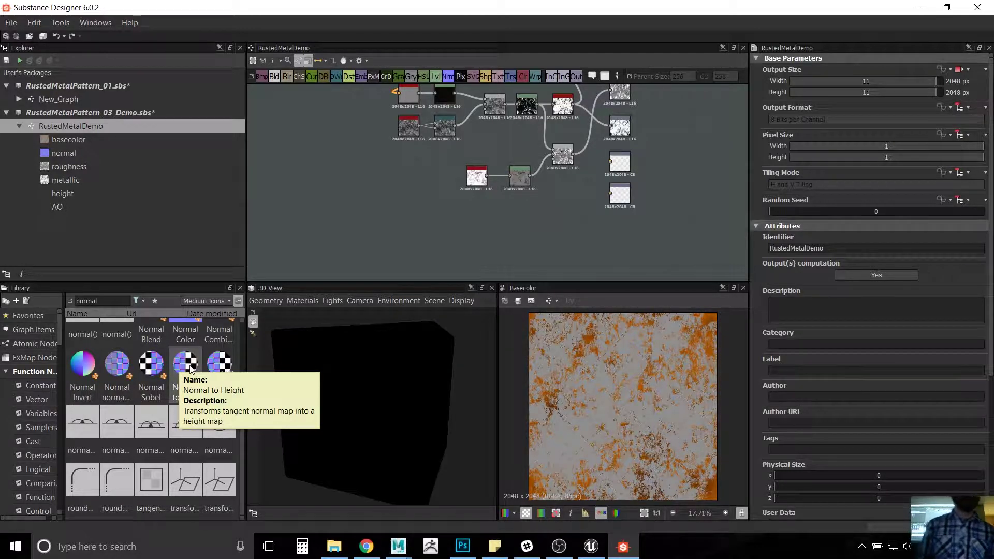
pyautogui.moveTo(191, 367); pyautogui.dragTo(426, 226)
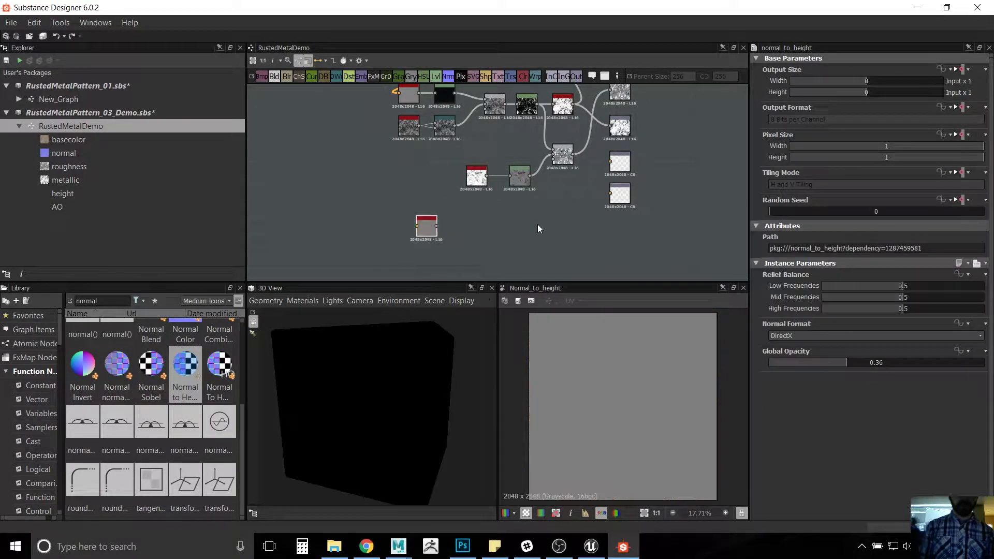
pyautogui.scroll(3, 525, 196)
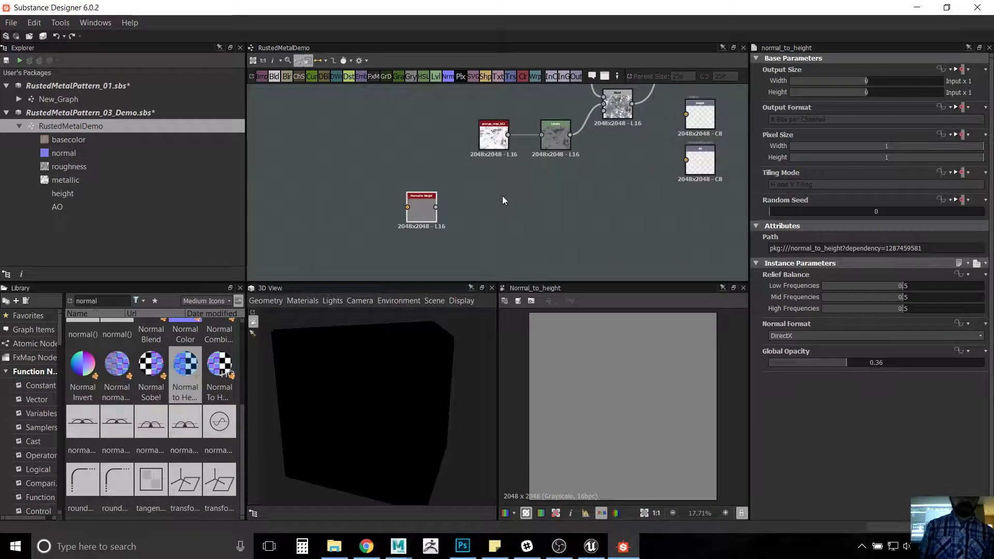
pyautogui.moveTo(417, 209); pyautogui.dragTo(437, 204)
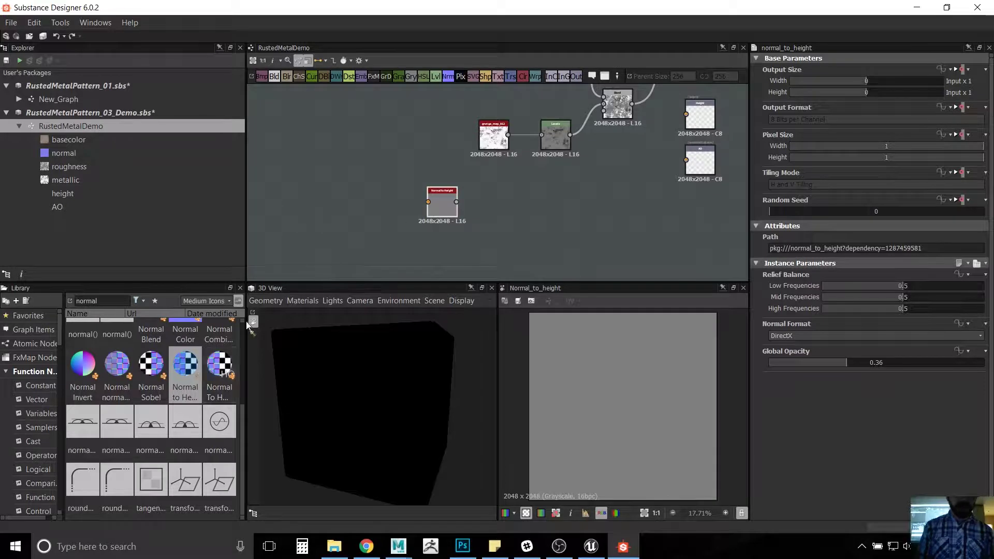
# Step: Connect the Height to Normal World Units node's output to the input of the new Normal to Height node
pyautogui.scroll(-4, 523, 191)
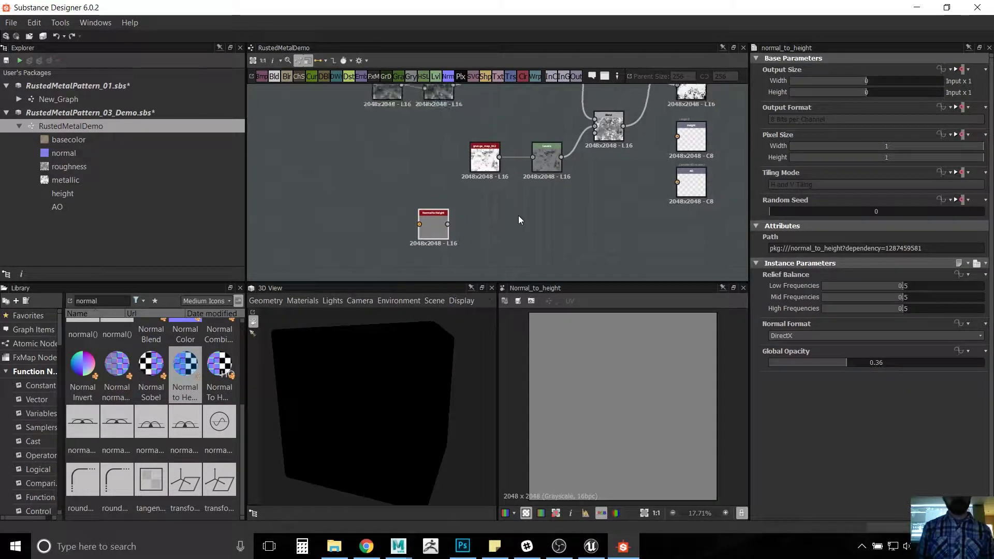
pyautogui.scroll(1, 497, 243)
pyautogui.scroll(-1, 492, 251)
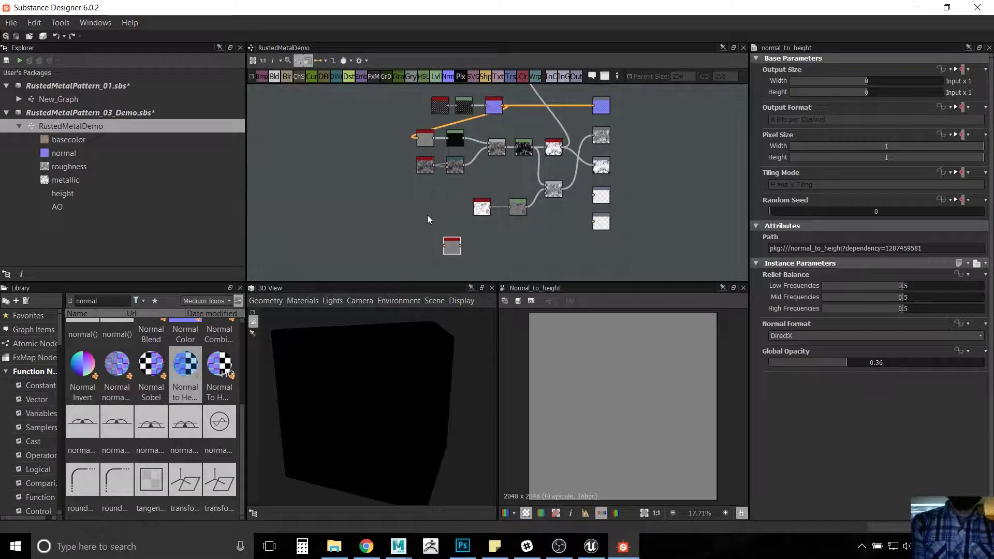
pyautogui.click(498, 111)
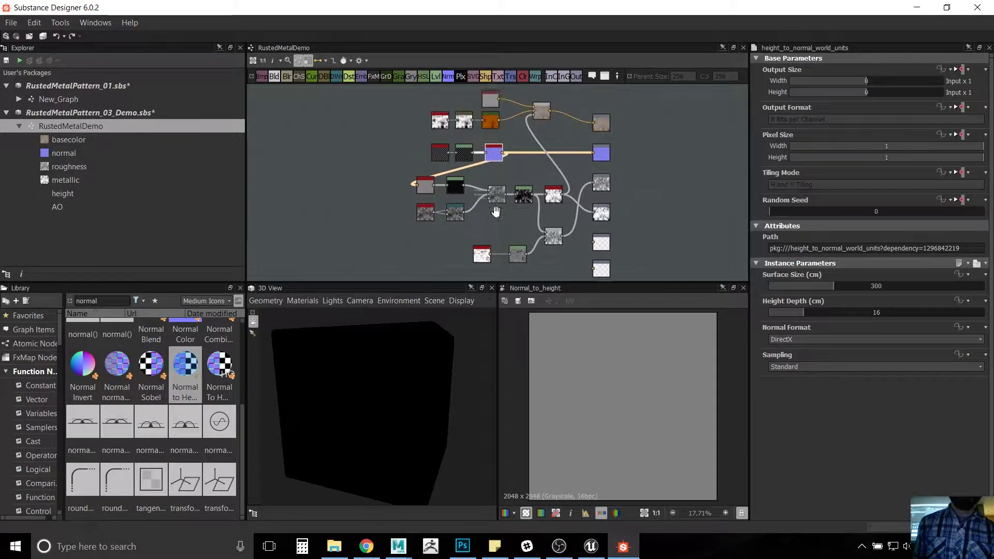
pyautogui.scroll(1, 508, 212)
pyautogui.scroll(-1, 503, 196)
pyautogui.moveTo(495, 140); pyautogui.dragTo(498, 112, button='middle')
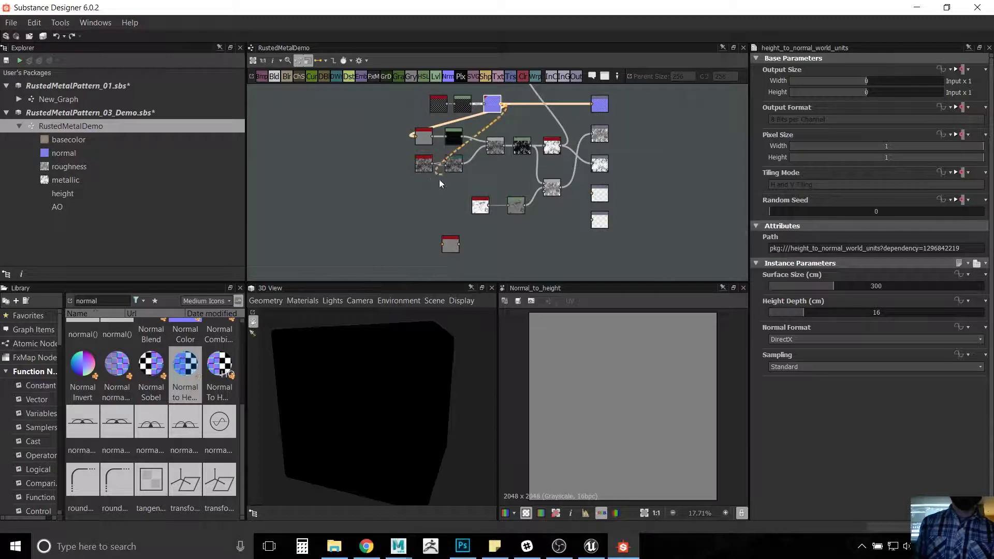
pyautogui.moveTo(440, 184); pyautogui.dragTo(443, 246)
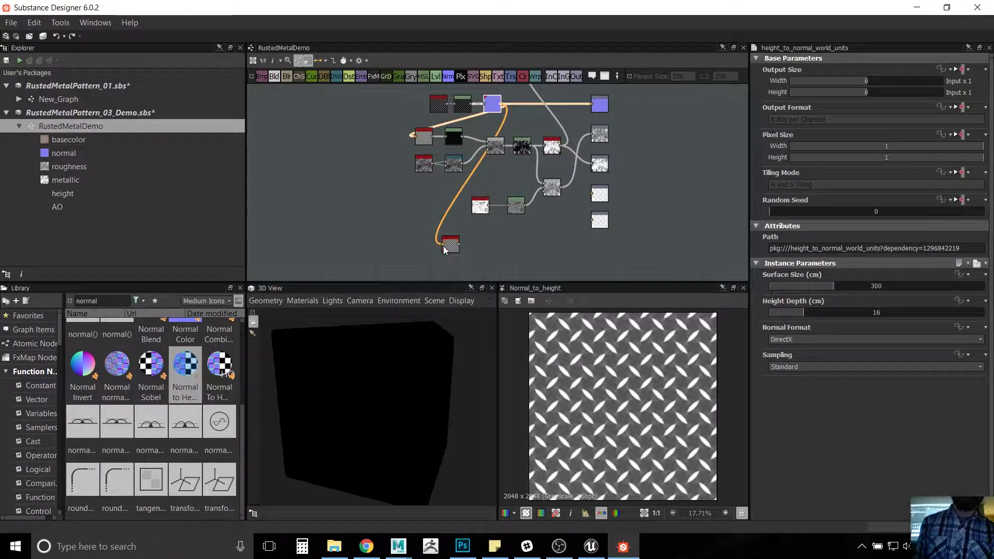
pyautogui.scroll(3, 505, 254)
pyautogui.moveTo(504, 250); pyautogui.dragTo(539, 209, button='middle')
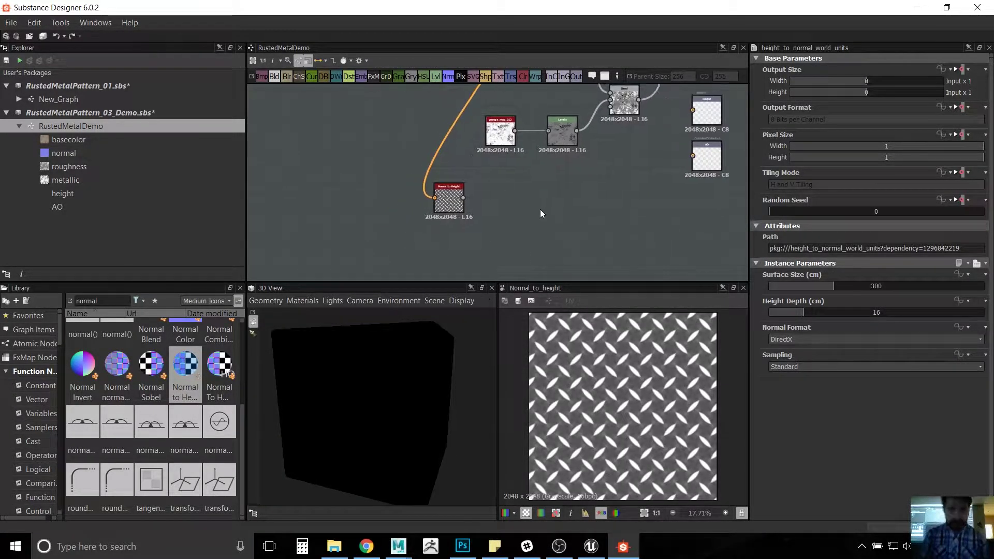
# Step: Examine the Normal to Height node's parameters and its diamond-plate height preview up close
pyautogui.scroll(3, 541, 206)
pyautogui.moveTo(459, 207); pyautogui.dragTo(553, 205, button='middle')
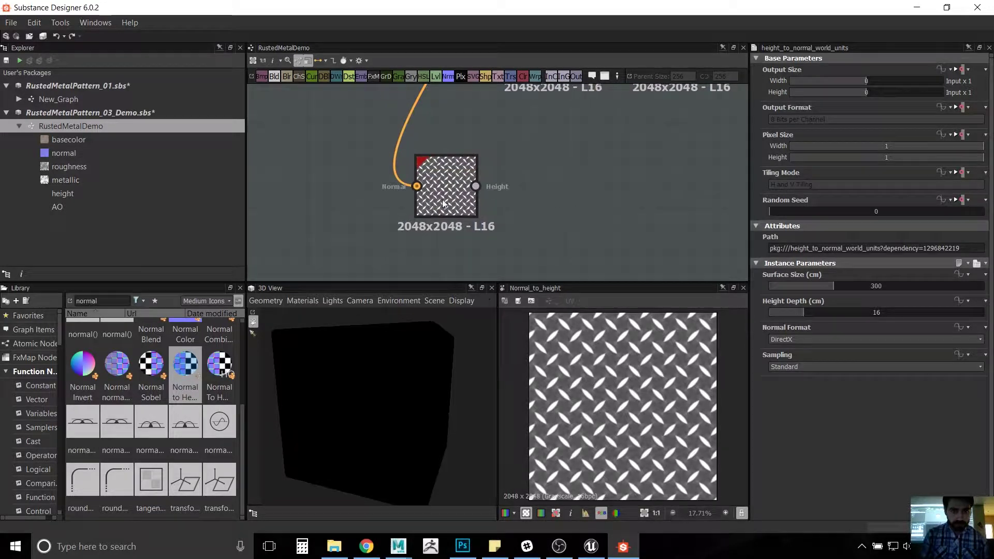
pyautogui.click(443, 204)
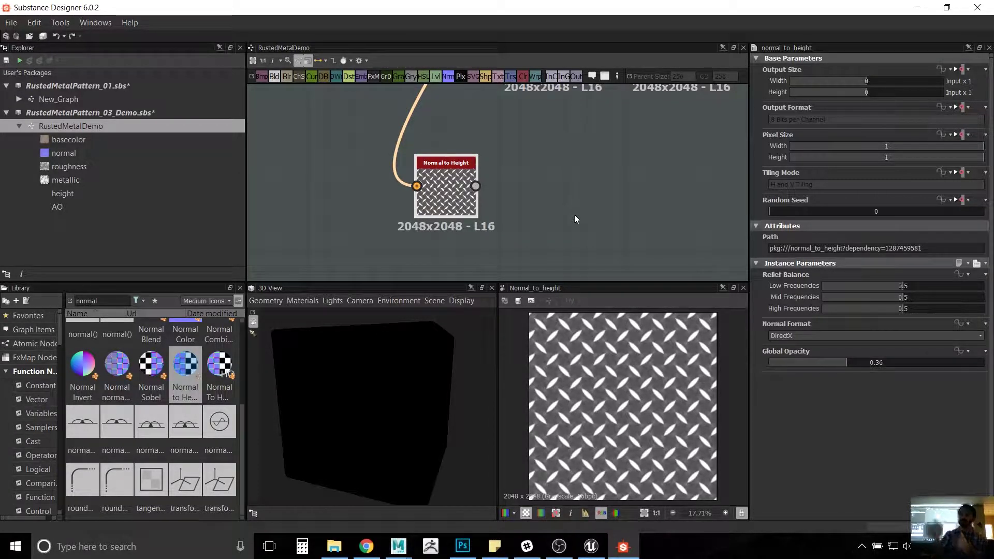
pyautogui.scroll(-2, 566, 197)
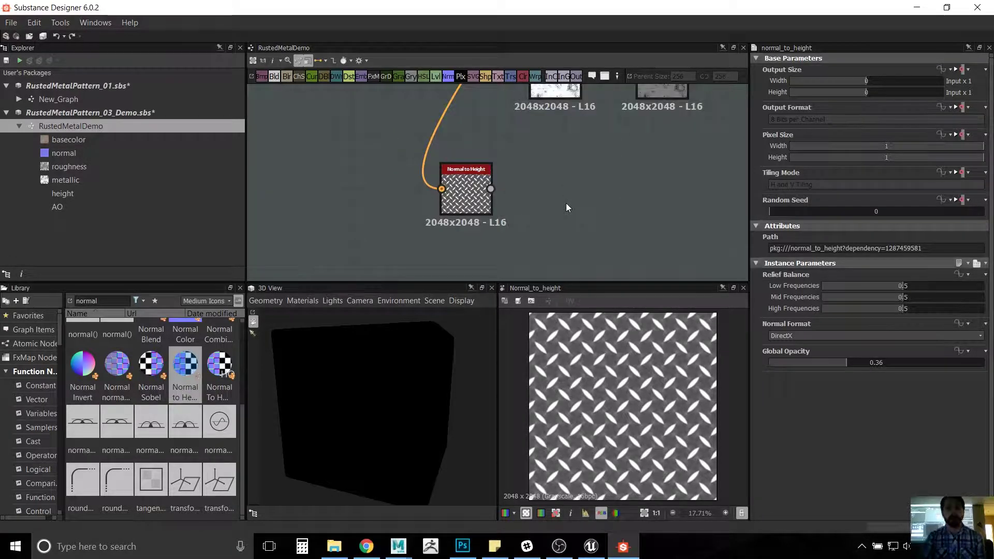
pyautogui.click(480, 203)
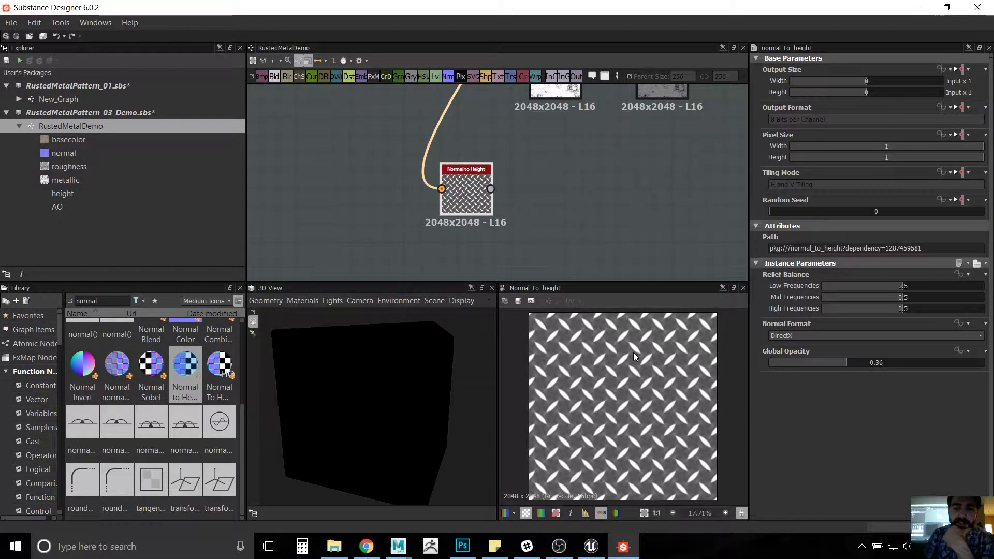
pyautogui.scroll(2, 633, 352)
pyautogui.moveTo(526, 210); pyautogui.dragTo(476, 208, button='middle')
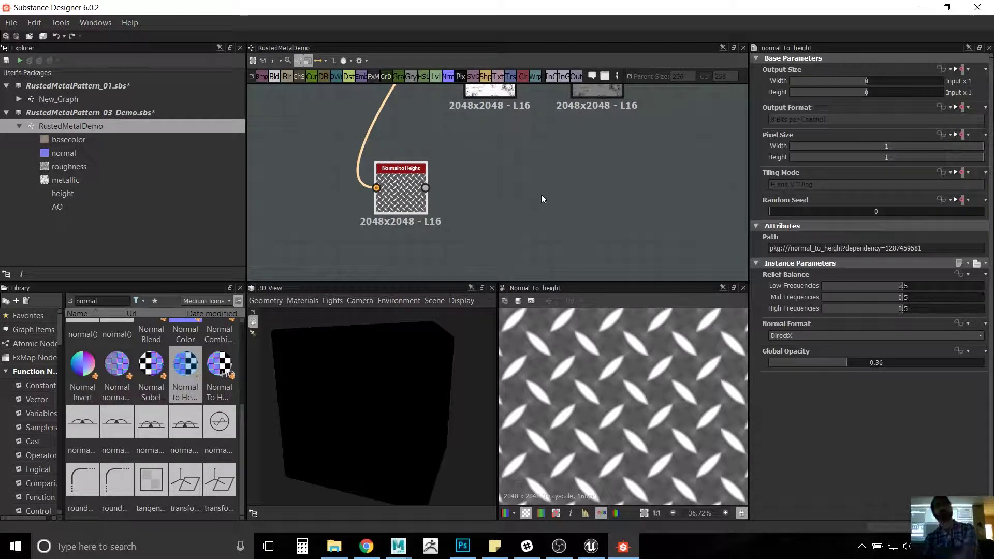
# Step: Add a Levels node beside the Normal to Height node and feed the height result into it
pyautogui.rightClick(540, 159)
pyautogui.moveTo(716, 164)
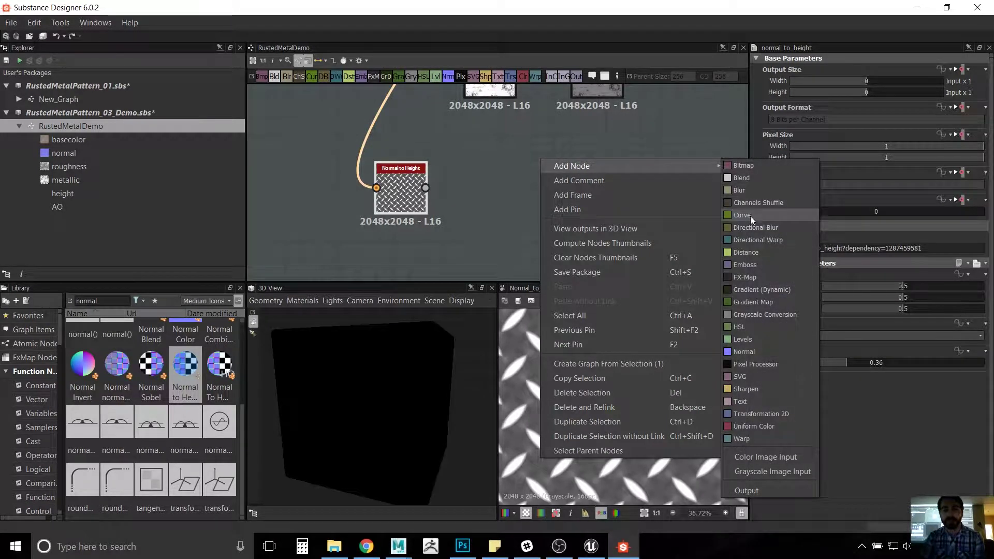
pyautogui.click(750, 339)
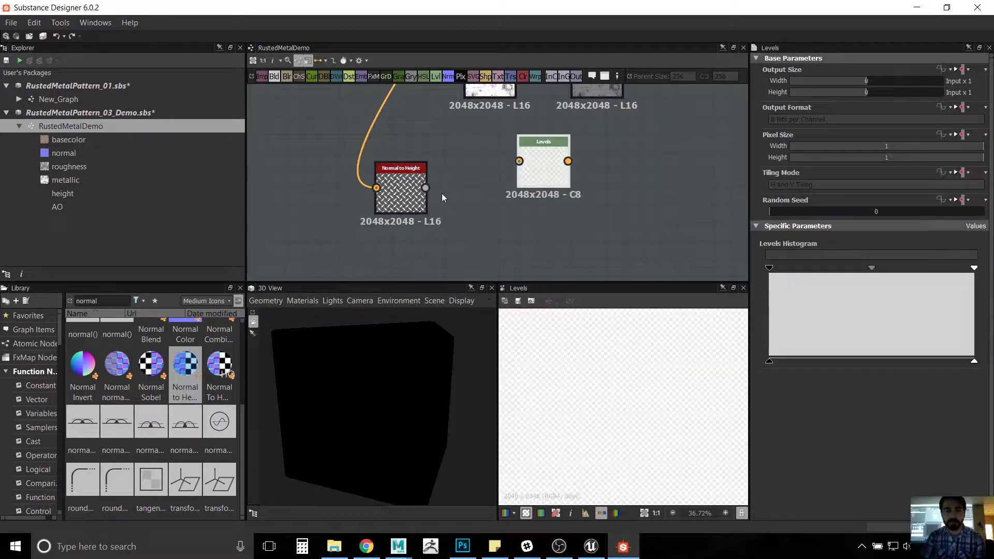
pyautogui.moveTo(539, 160); pyautogui.dragTo(538, 199)
# Step: Raise the Levels node's black input point into the histogram peak to blacken the background between the diamond shapes
pyautogui.moveTo(974, 268); pyautogui.dragTo(942, 268)
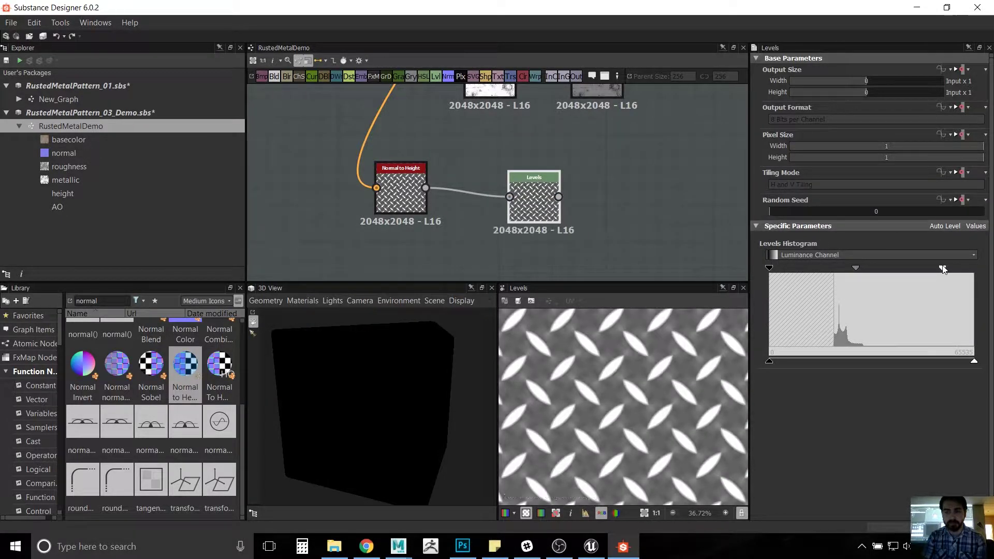
pyautogui.hotkey('ctrl', 'z')
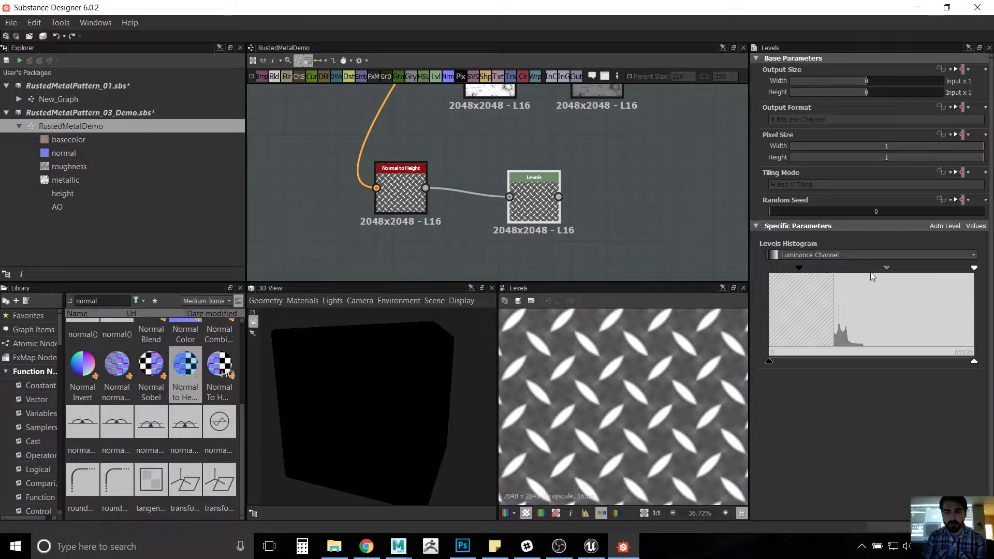
pyautogui.moveTo(799, 268); pyautogui.dragTo(839, 272)
pyautogui.scroll(-4, 621, 250)
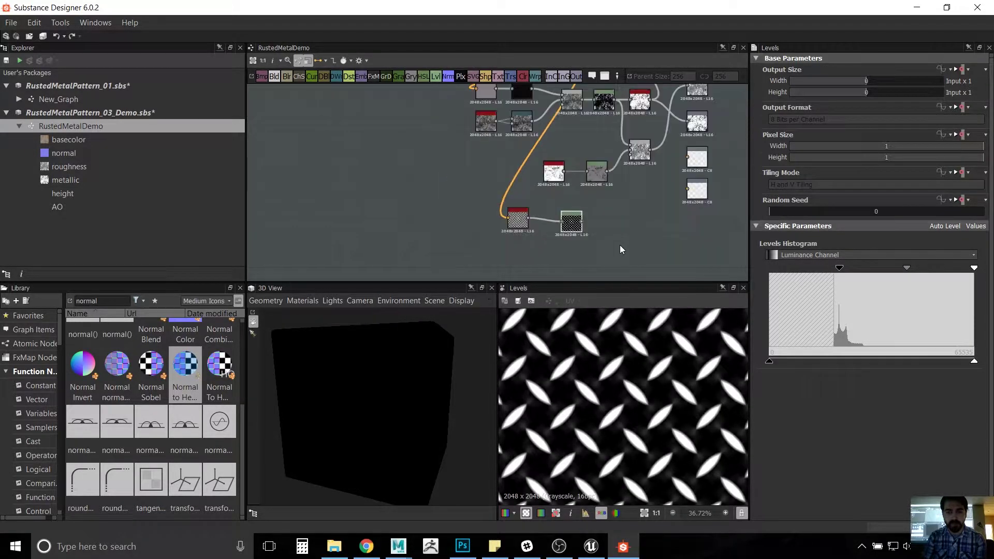
pyautogui.scroll(3, 615, 237)
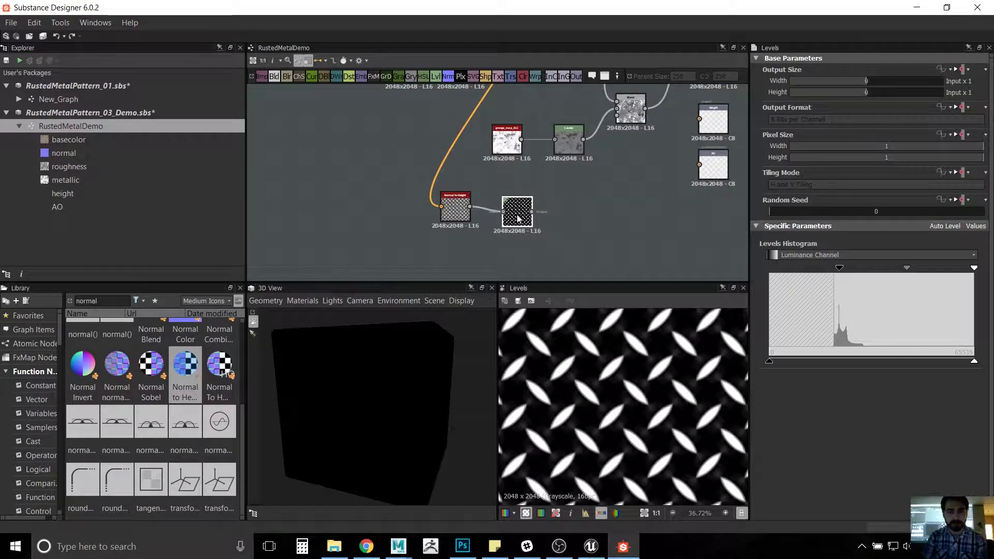
pyautogui.scroll(-3, 652, 264)
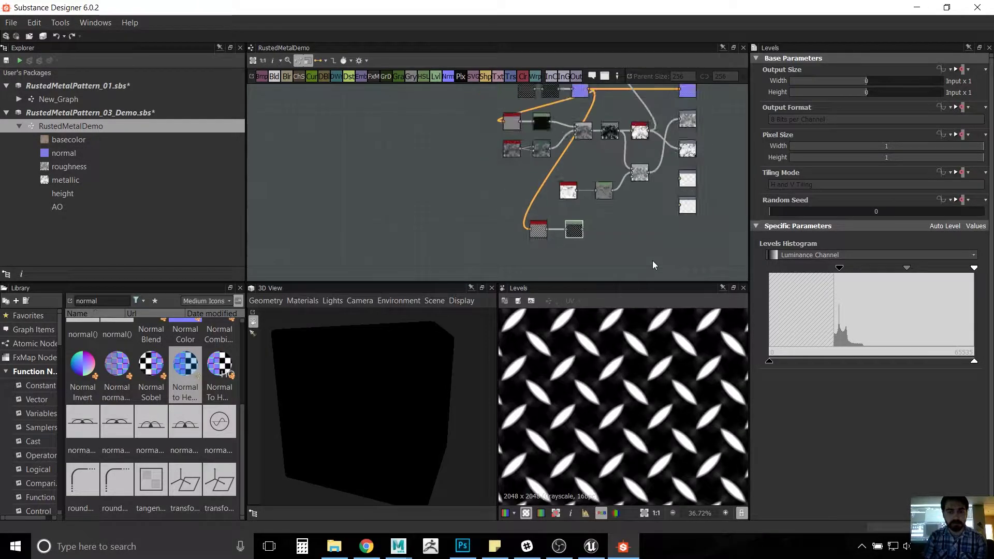
pyautogui.scroll(4, 652, 266)
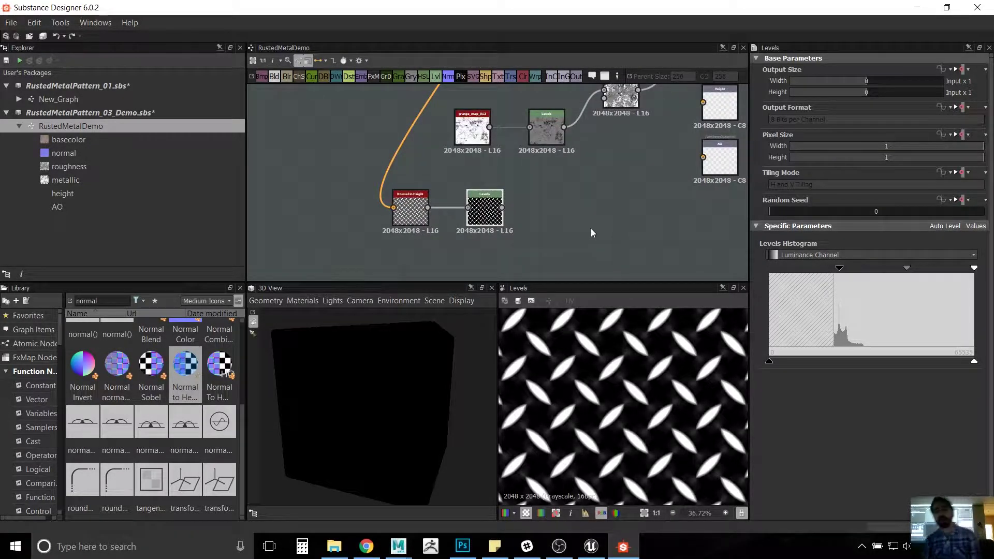
pyautogui.moveTo(840, 267); pyautogui.dragTo(847, 270)
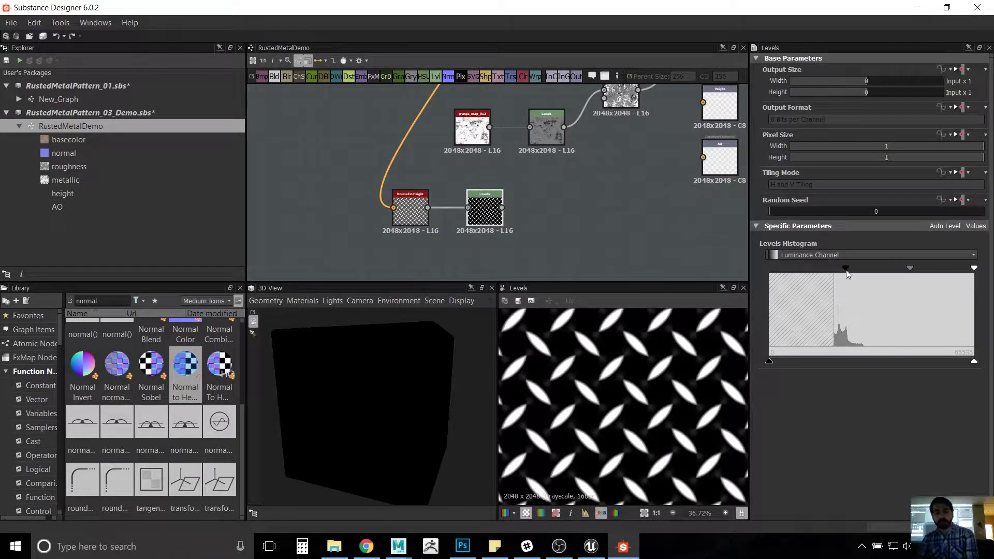
# Step: Connect the diamond-plate Levels node to the Height output and check the cube in the 3D view
pyautogui.moveTo(555, 205); pyautogui.dragTo(528, 228, button='middle')
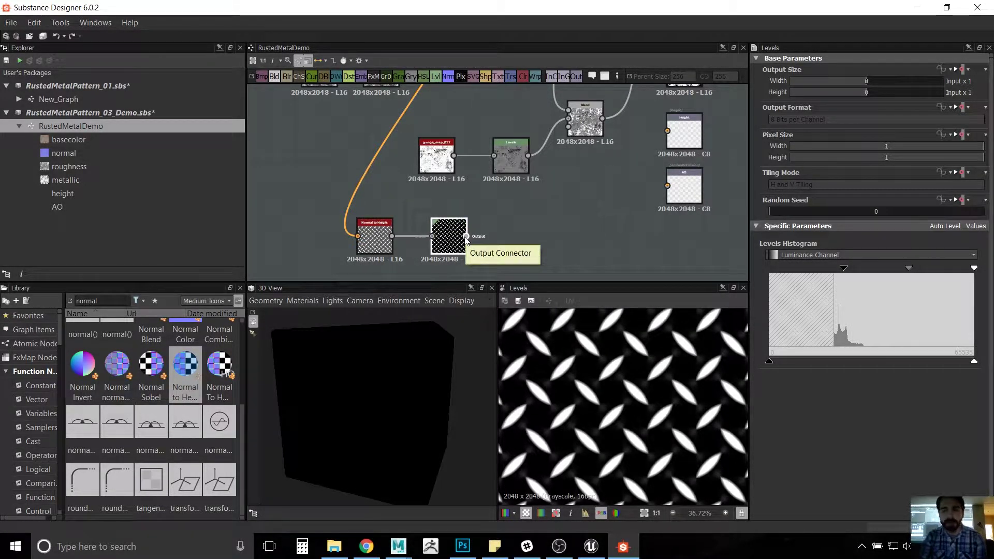
pyautogui.moveTo(466, 236); pyautogui.dragTo(668, 131)
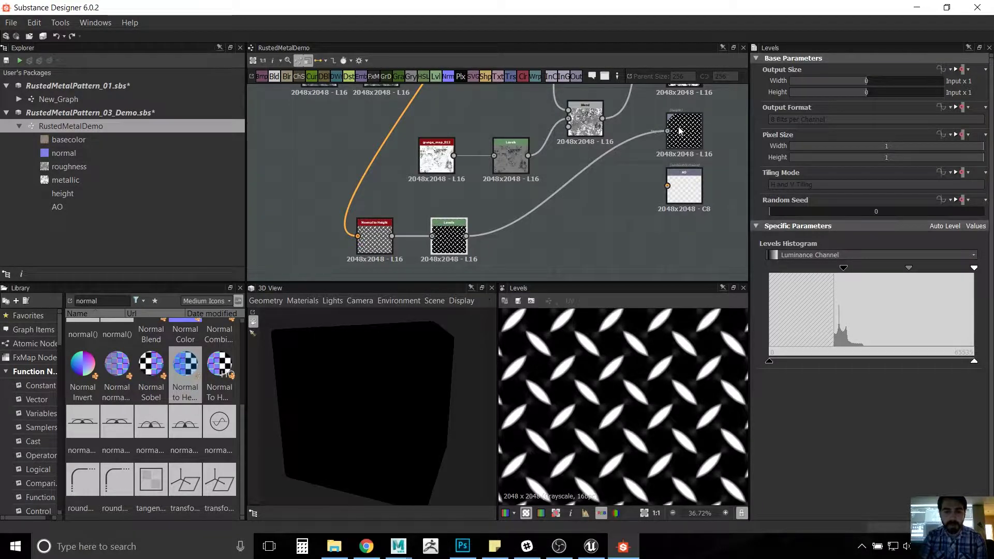
pyautogui.click(680, 131)
pyautogui.moveTo(409, 343); pyautogui.dragTo(409, 394)
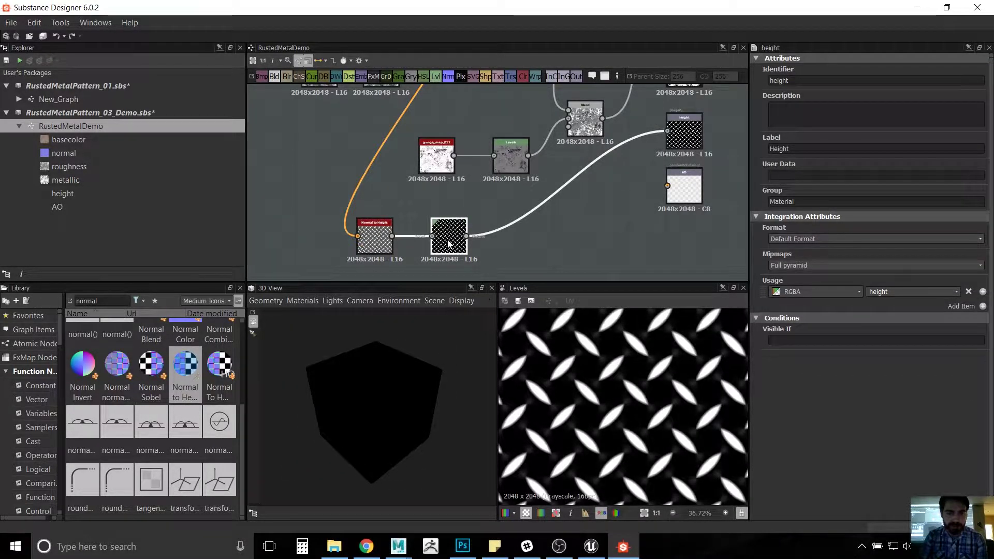
# Step: Remove the link between the diamond-plate Levels node and the Height output
pyautogui.click(581, 125)
pyautogui.moveTo(581, 124); pyautogui.dragTo(601, 208, button='middle')
pyautogui.click(667, 185)
pyautogui.scroll(-2, 570, 211)
pyautogui.scroll(1, 601, 208)
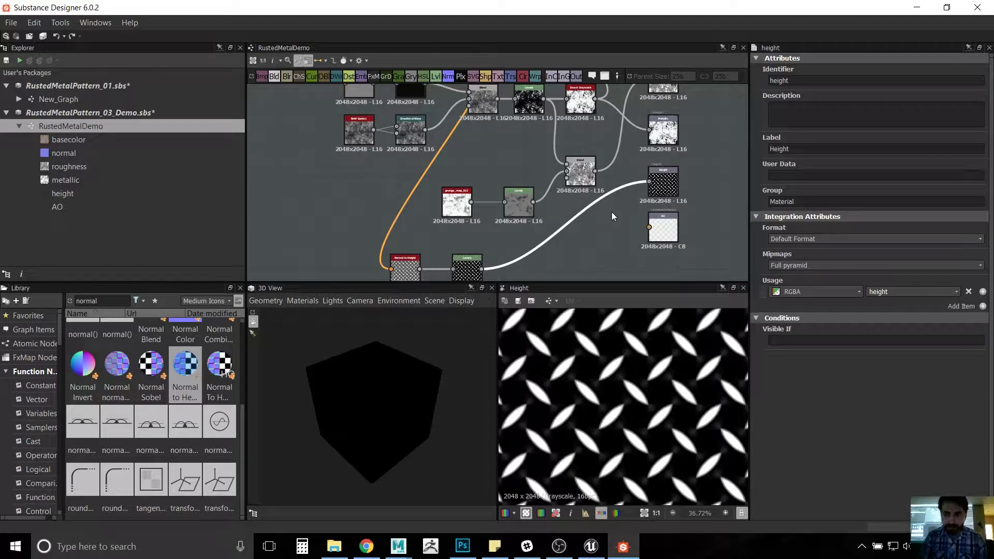
pyautogui.press('Delete')
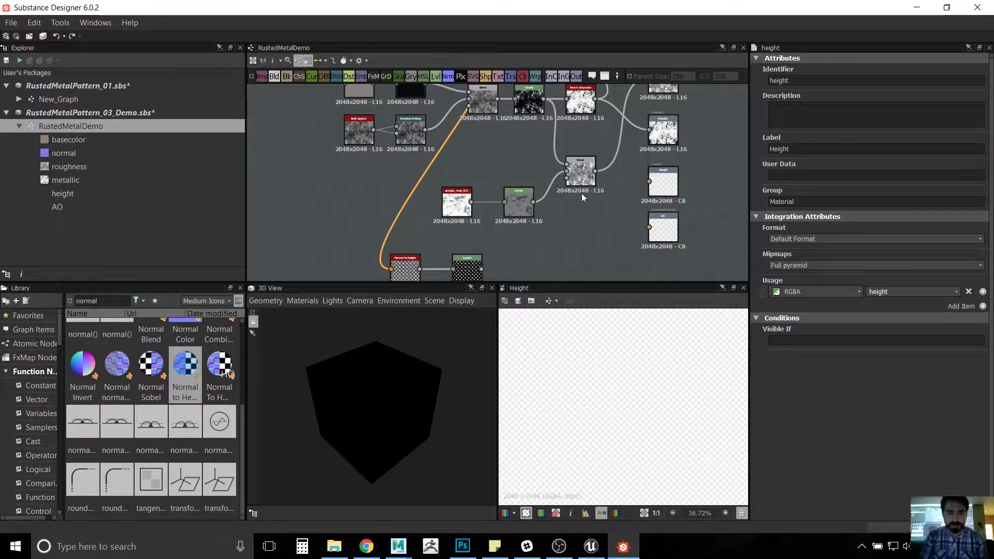
# Step: Save the RustedMetalPattern_03_Demo package and close the program, discarding the changes to RustedMetalPattern_01
pyautogui.click(153, 114)
pyautogui.rightClick(134, 114)
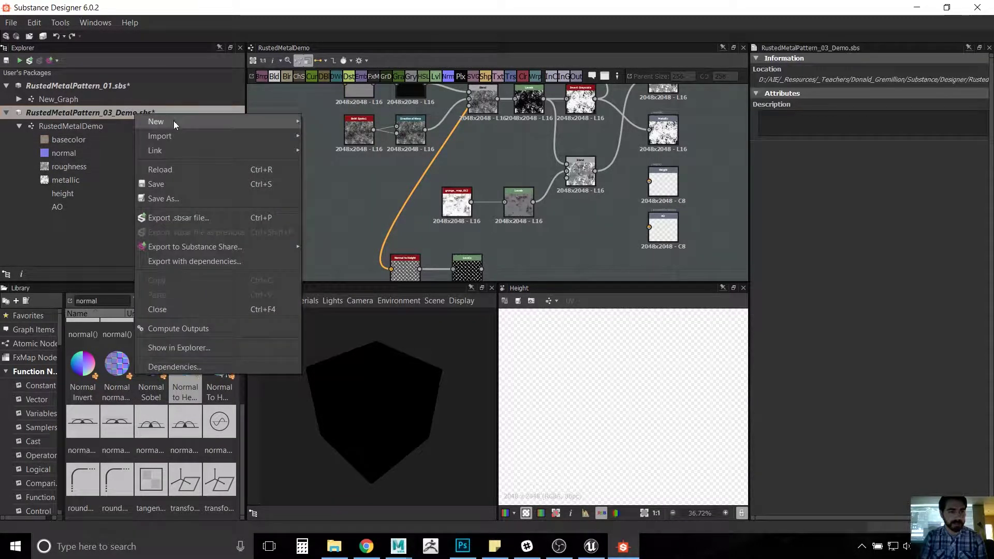
pyautogui.click(179, 188)
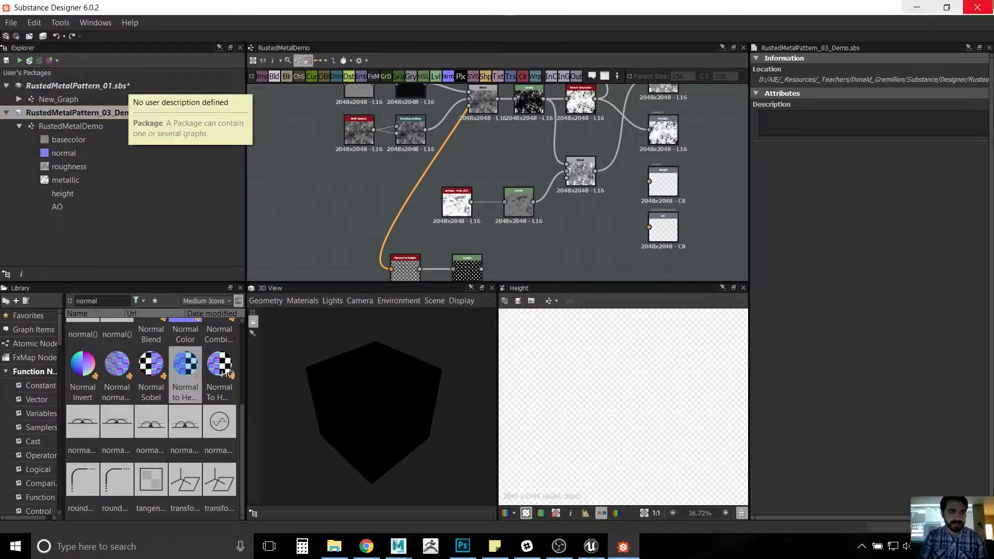
pyautogui.click(977, 7)
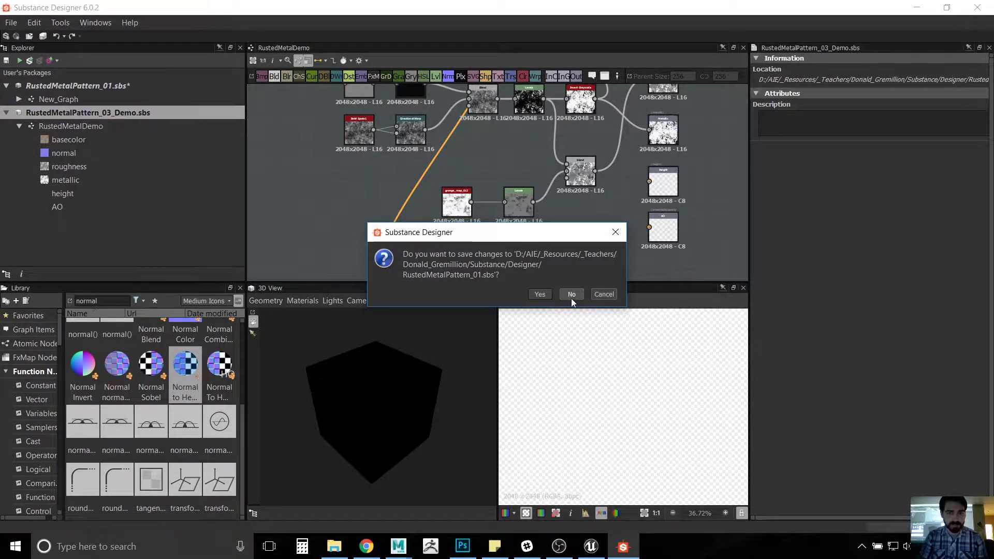
pyautogui.click(571, 296)
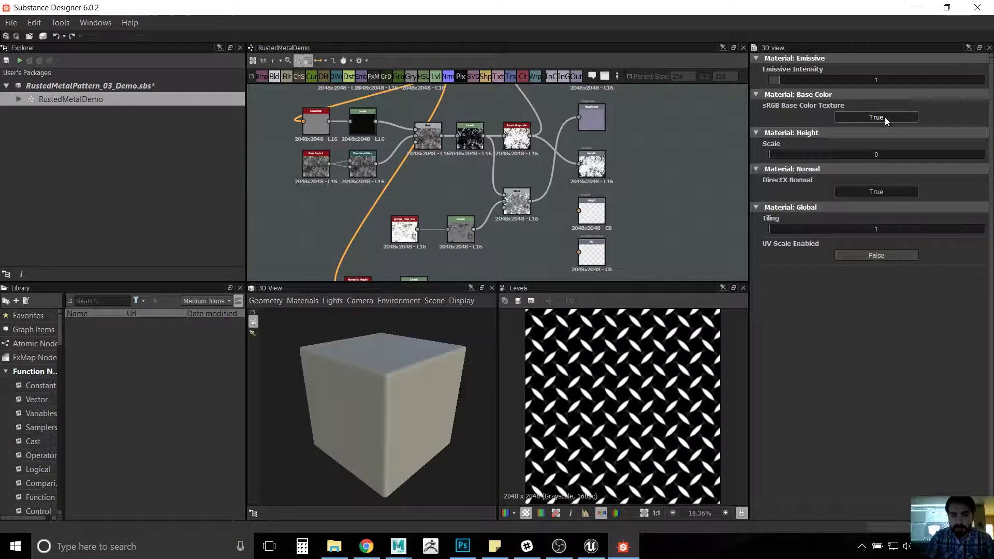
pyautogui.click(869, 256)
pyautogui.click(869, 256)
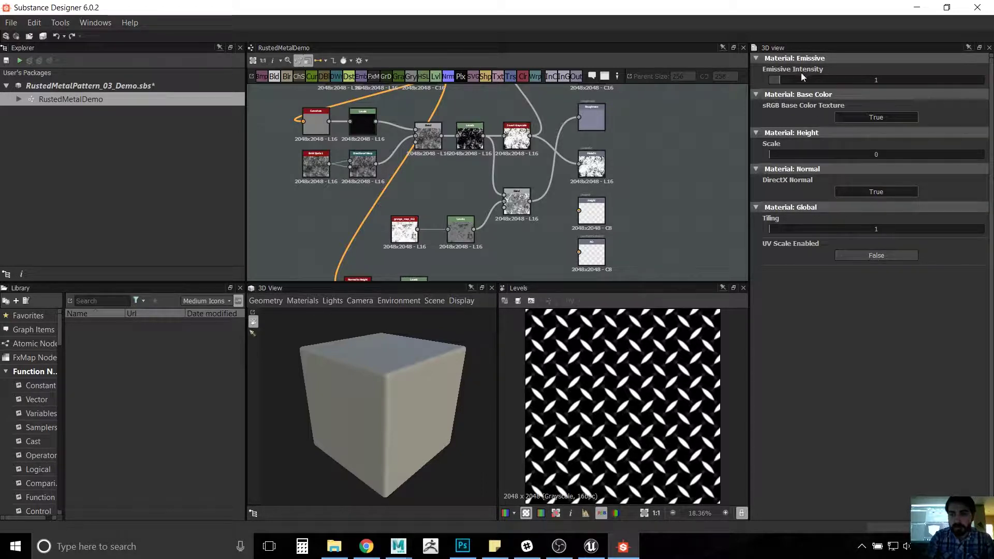
pyautogui.moveTo(572, 243); pyautogui.dragTo(581, 181, button='middle')
pyautogui.scroll(2, 560, 237)
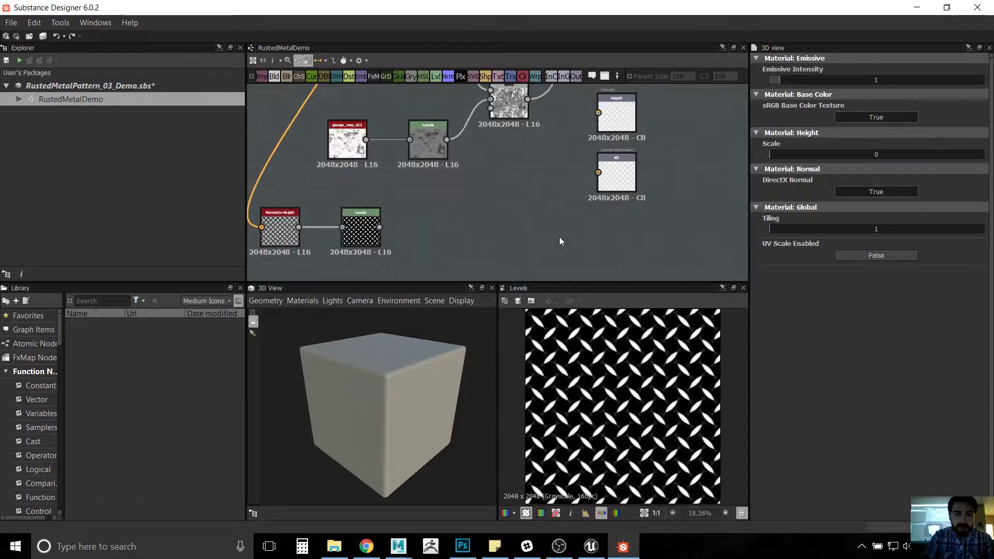
pyautogui.moveTo(510, 205); pyautogui.dragTo(545, 222, button='middle')
pyautogui.scroll(-1, 508, 220)
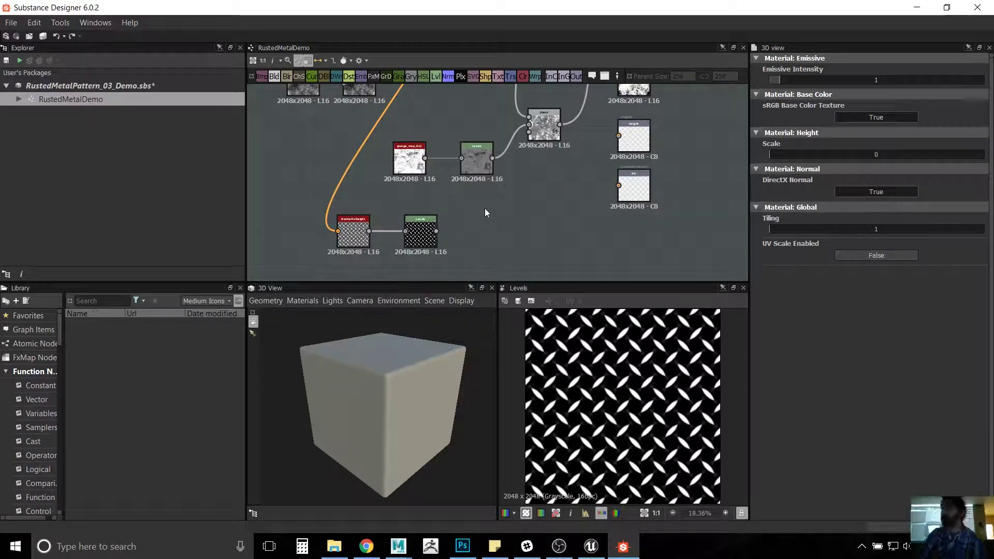
pyautogui.moveTo(481, 221)
pyautogui.mouseDown(button='middle')
pyautogui.moveTo(489, 210)
pyautogui.moveTo(453, 239)
pyautogui.moveTo(481, 202)
pyautogui.moveTo(467, 230)
pyautogui.mouseUp(button='middle')
pyautogui.rightClick(452, 244)
pyautogui.click(436, 234)
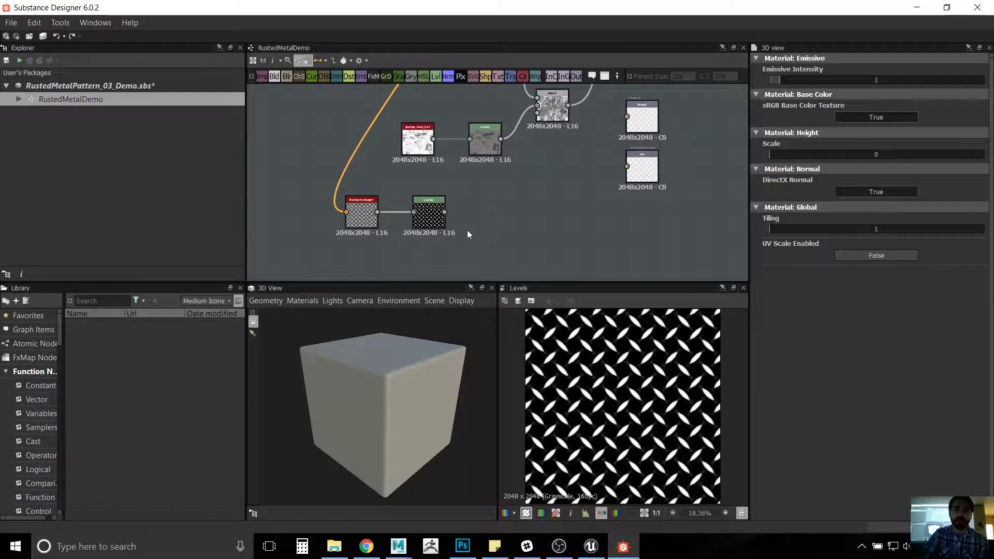
# Step: Connect the output of the Levels node after Normal to Height to the Height output node
pyautogui.moveTo(444, 213); pyautogui.dragTo(627, 117)
# Step: Preview the Normal to Height node and the Levels node that follows it, and examine their connections in the graph
pyautogui.click(364, 218)
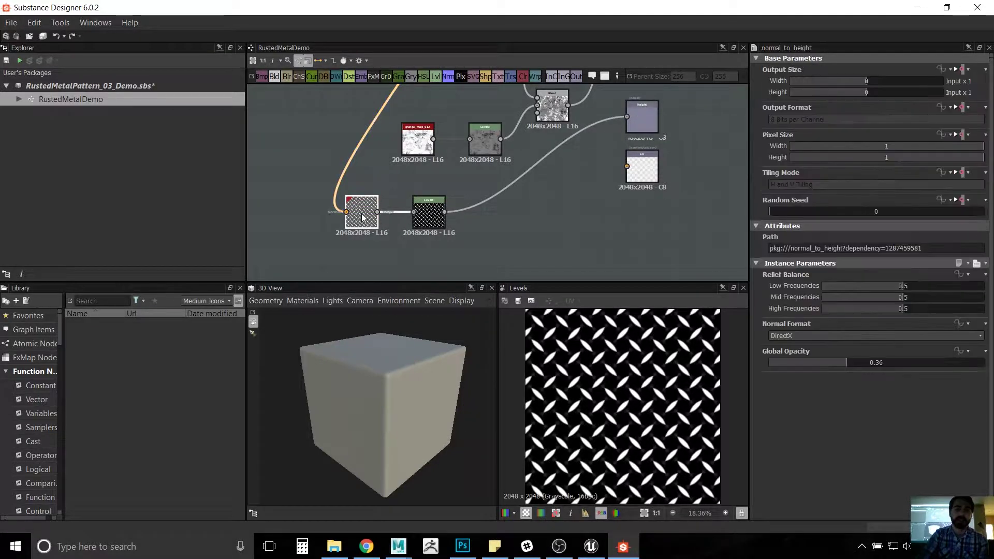
pyautogui.doubleClick(364, 218)
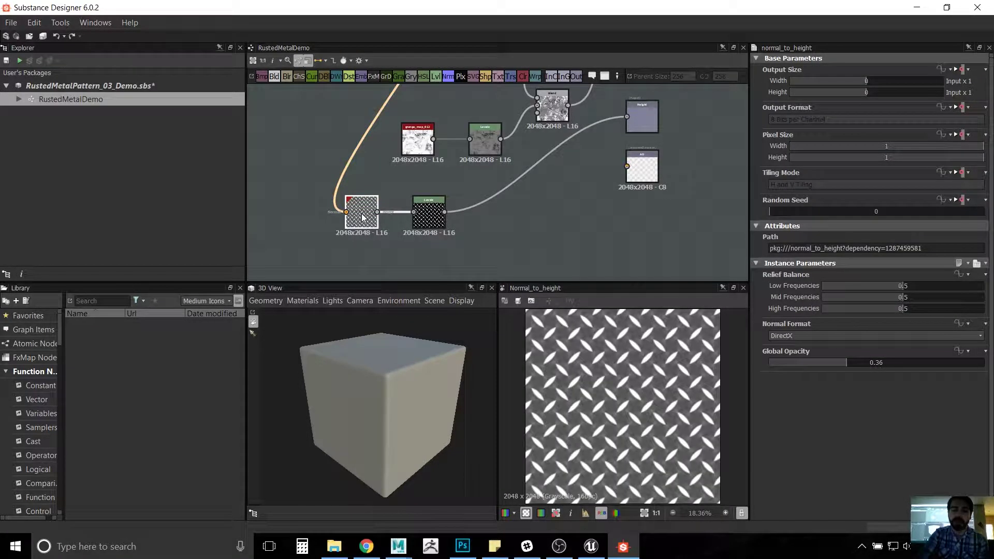
pyautogui.moveTo(458, 210); pyautogui.dragTo(460, 303, button='middle')
pyautogui.moveTo(462, 154); pyautogui.dragTo(498, 65, button='middle')
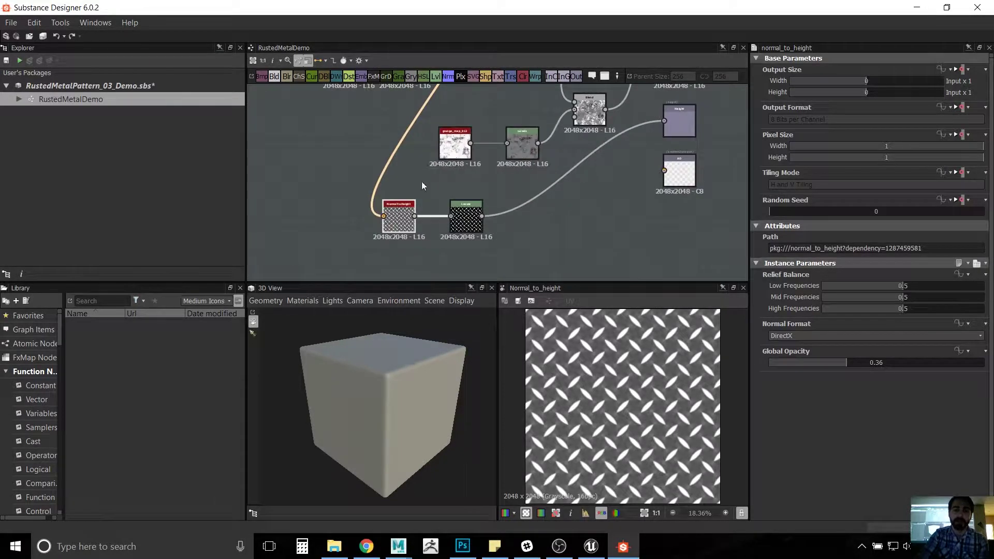
pyautogui.scroll(4, 474, 179)
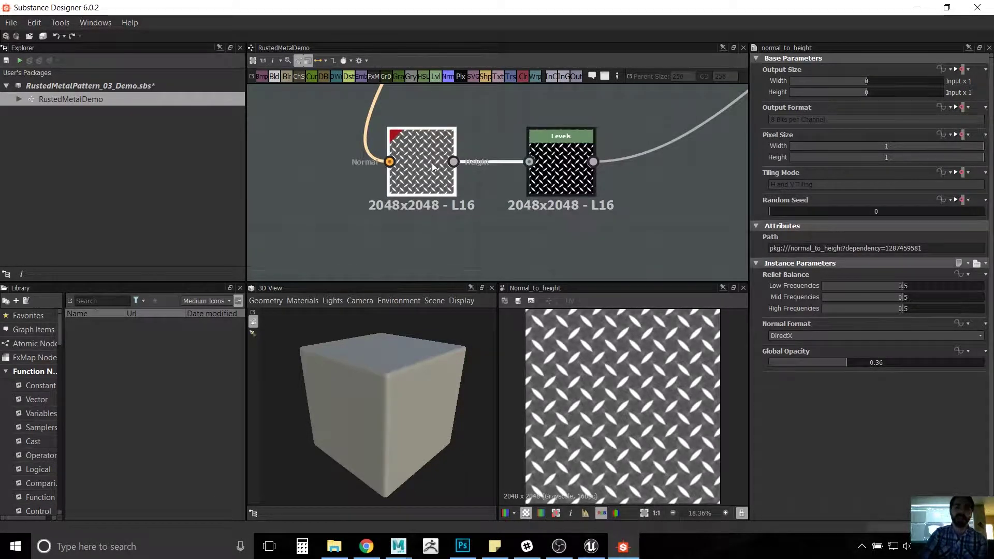
pyautogui.doubleClick(559, 161)
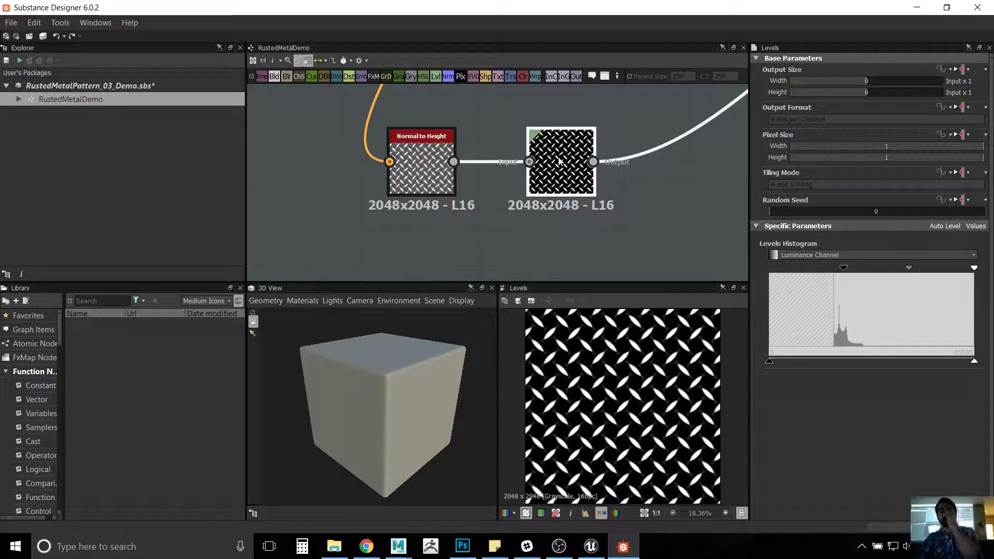
pyautogui.moveTo(559, 162); pyautogui.dragTo(456, 217, button='middle')
pyautogui.scroll(-4, 457, 216)
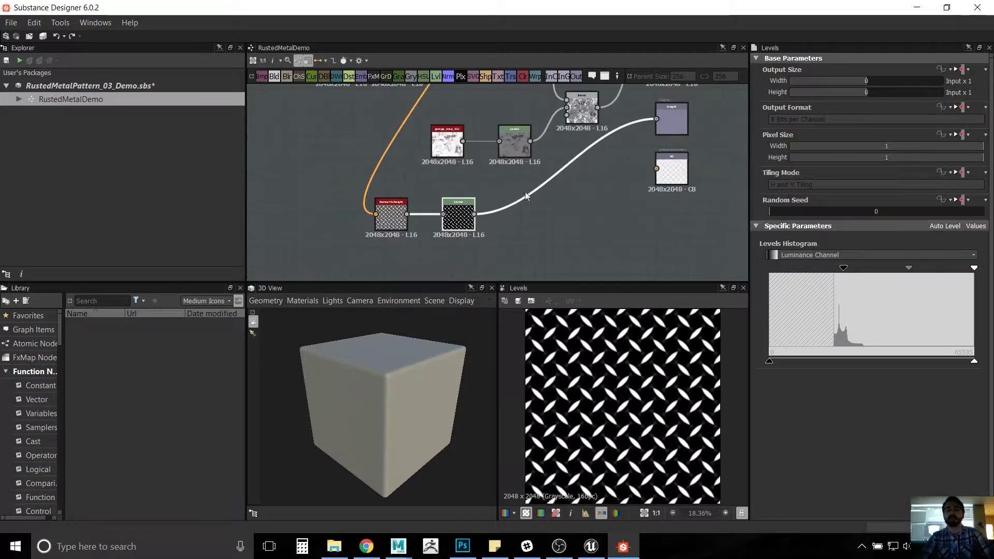
pyautogui.moveTo(614, 158)
pyautogui.mouseDown(button='middle')
pyautogui.moveTo(520, 219)
pyautogui.moveTo(623, 147)
pyautogui.mouseUp(button='middle')
pyautogui.scroll(3, 521, 214)
pyautogui.scroll(-2, 622, 147)
pyautogui.moveTo(554, 193); pyautogui.dragTo(517, 202, button='middle')
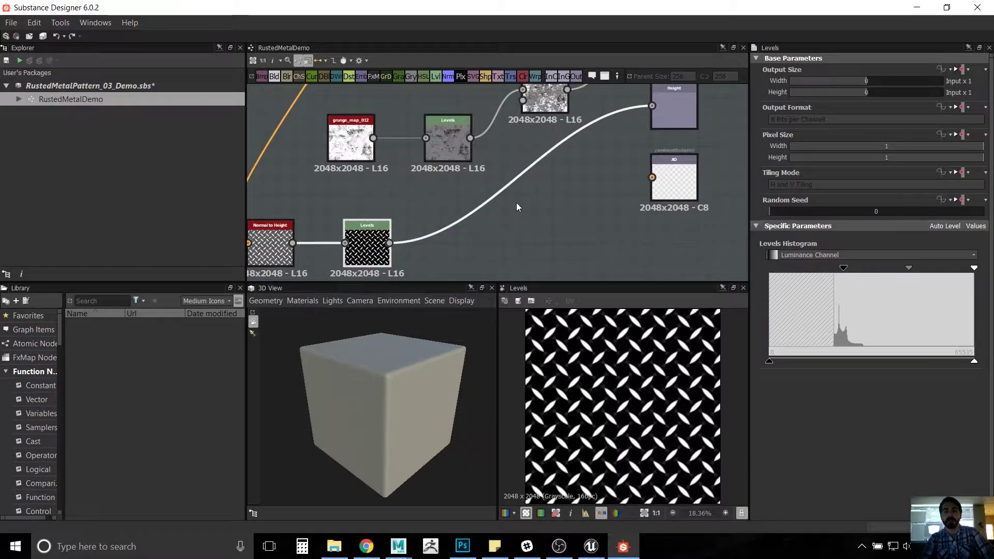
# Step: Add an Ambient Occlusion node fed by the Levels node and connect its result to the AO output node
pyautogui.scroll(-1, 513, 204)
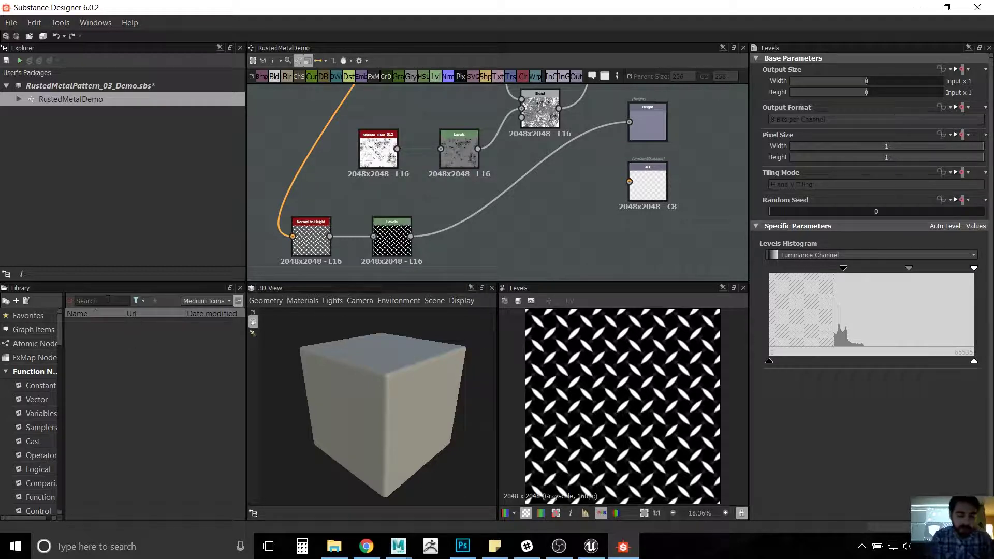
pyautogui.click(107, 300)
pyautogui.write('ambient')
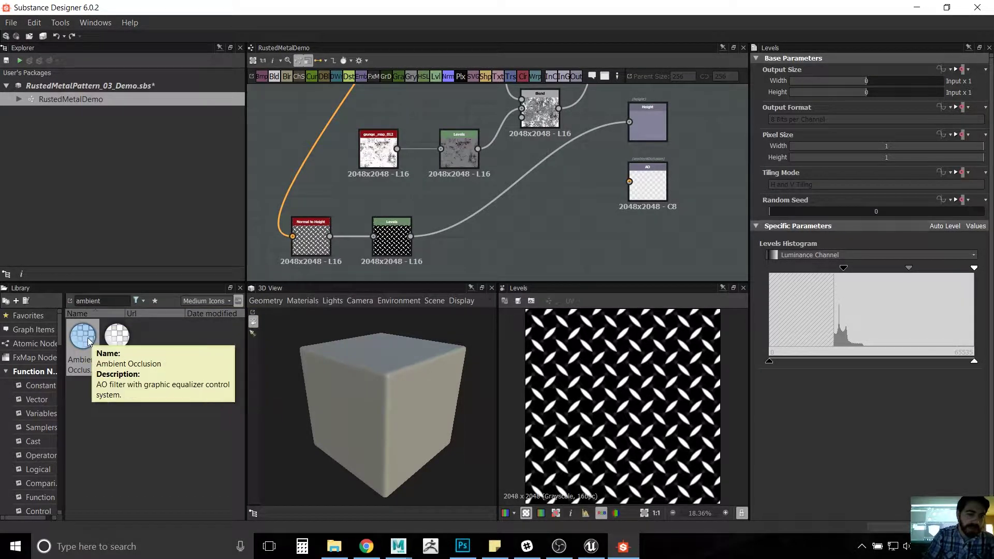
pyautogui.moveTo(86, 342); pyautogui.dragTo(507, 238)
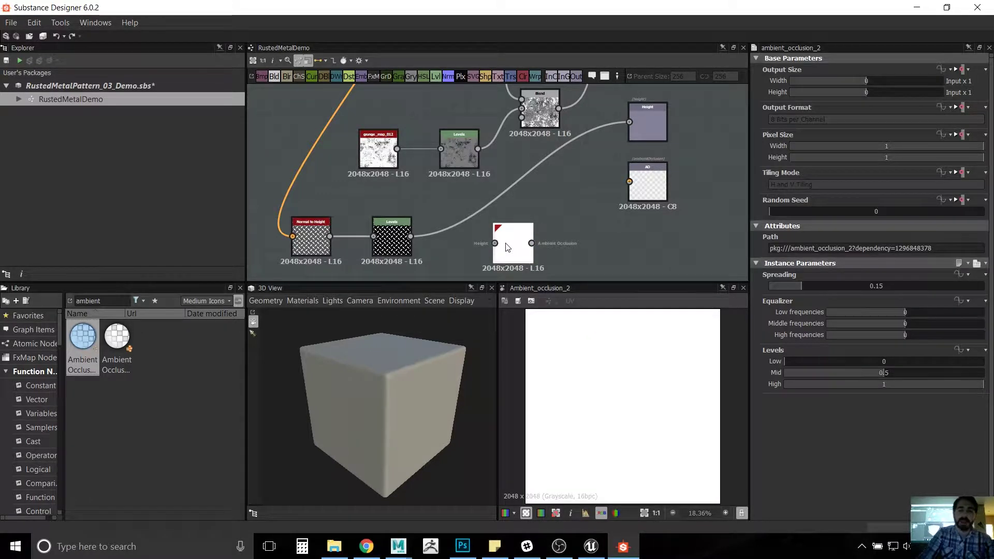
pyautogui.scroll(1, 508, 248)
pyautogui.moveTo(514, 246); pyautogui.dragTo(476, 228)
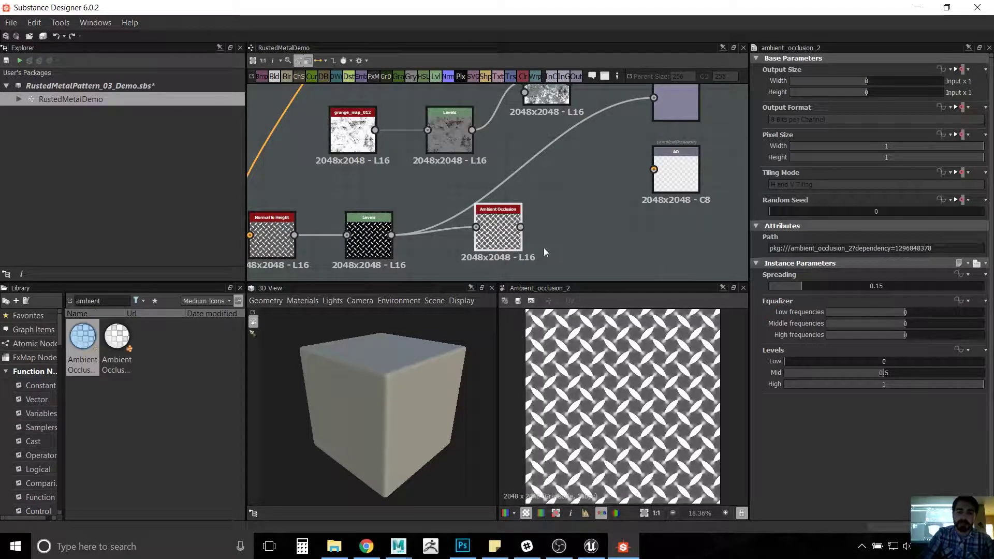
pyautogui.moveTo(520, 227); pyautogui.dragTo(654, 170)
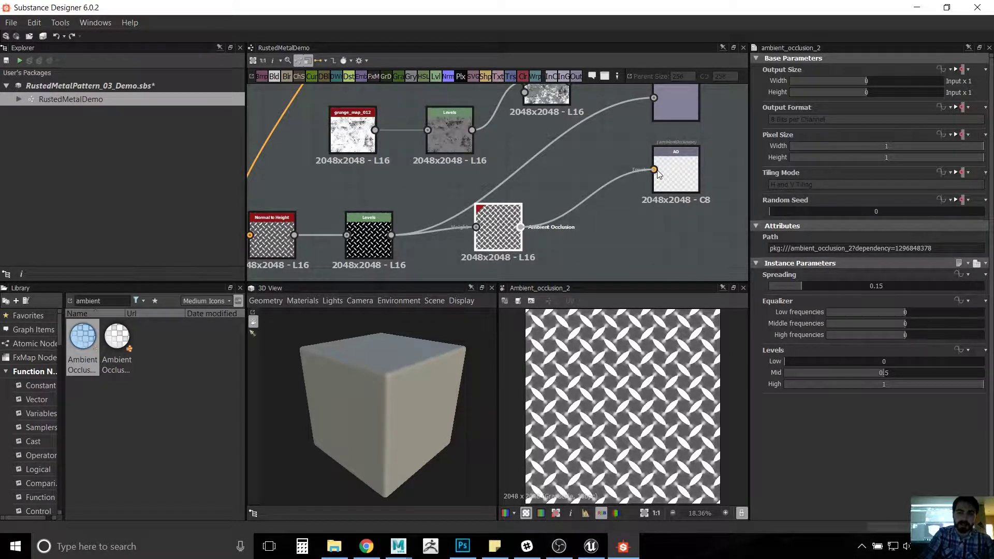
pyautogui.moveTo(487, 244); pyautogui.dragTo(471, 243)
# Step: Examine the ambient occlusion map up close, especially the shading around the tips of the raised diamond shapes
pyautogui.scroll(3, 633, 188)
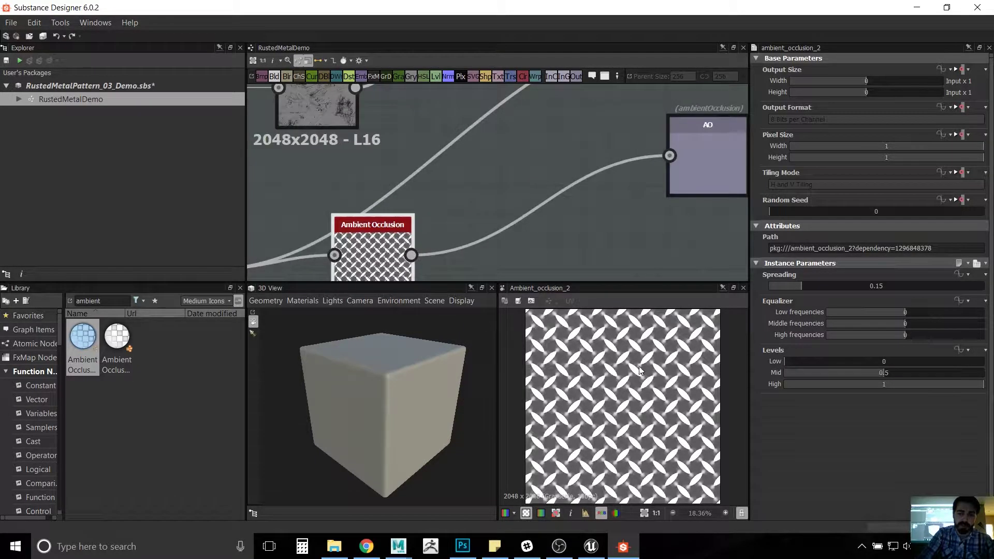
pyautogui.scroll(4, 637, 378)
pyautogui.scroll(4, 637, 377)
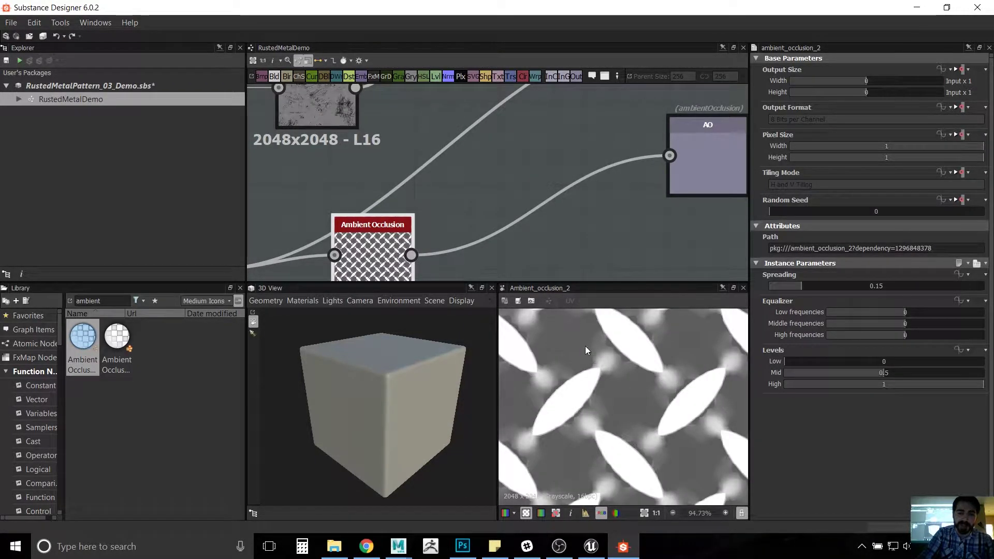
pyautogui.scroll(-4, 527, 244)
pyautogui.scroll(2, 558, 216)
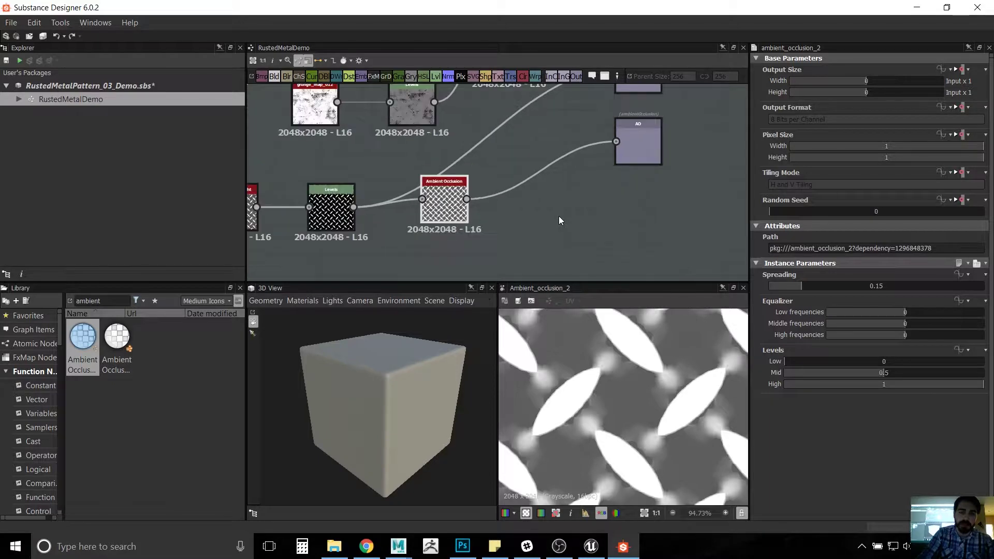
pyautogui.scroll(4, 667, 382)
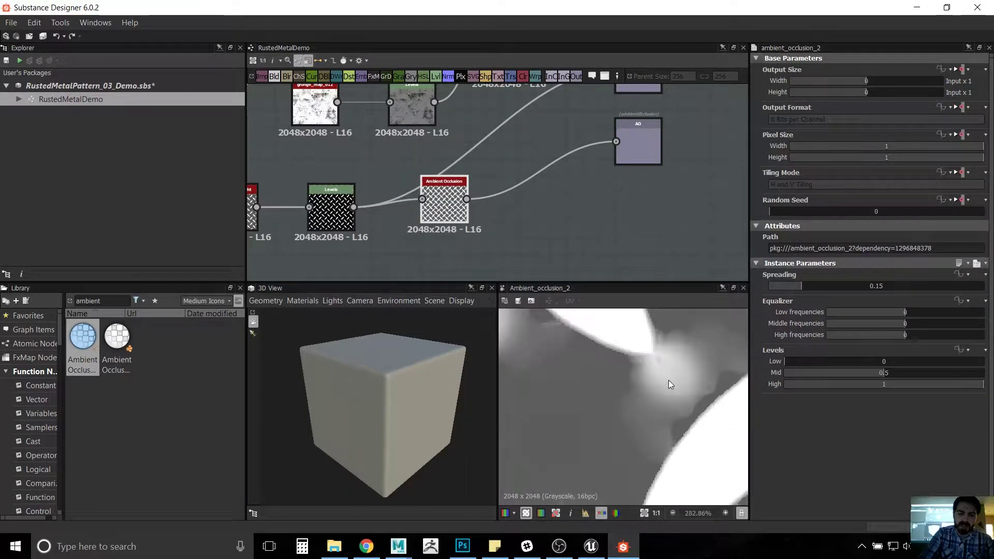
pyautogui.scroll(-6, 670, 382)
pyautogui.scroll(-5, 671, 382)
pyautogui.scroll(3, 674, 377)
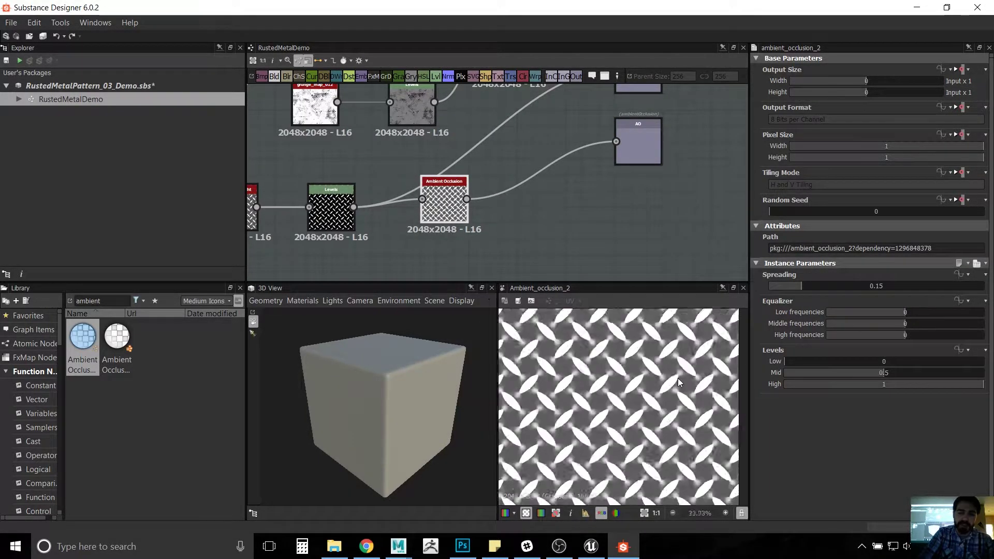
pyautogui.scroll(1, 671, 384)
pyautogui.moveTo(540, 220); pyautogui.dragTo(554, 219, button='middle')
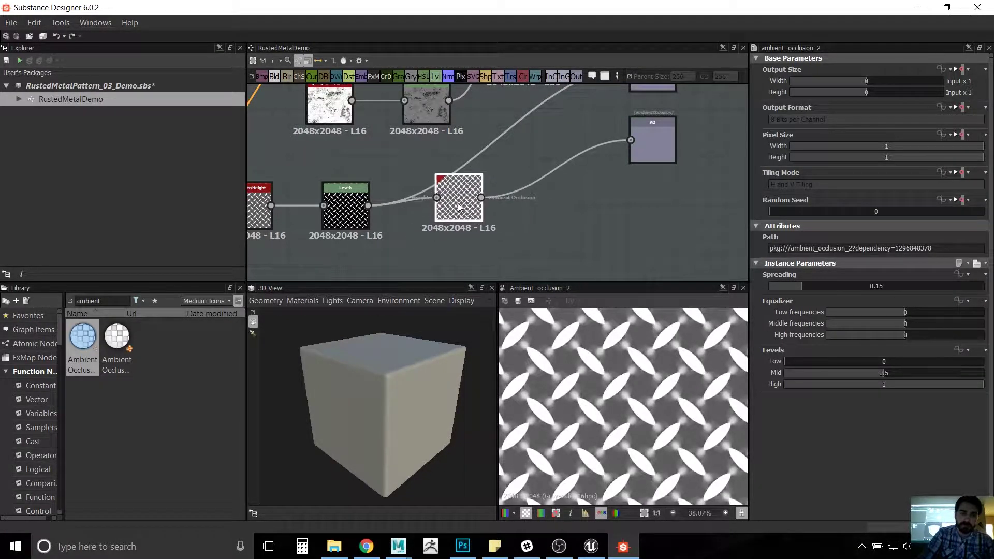
pyautogui.moveTo(526, 219); pyautogui.dragTo(546, 205, button='middle')
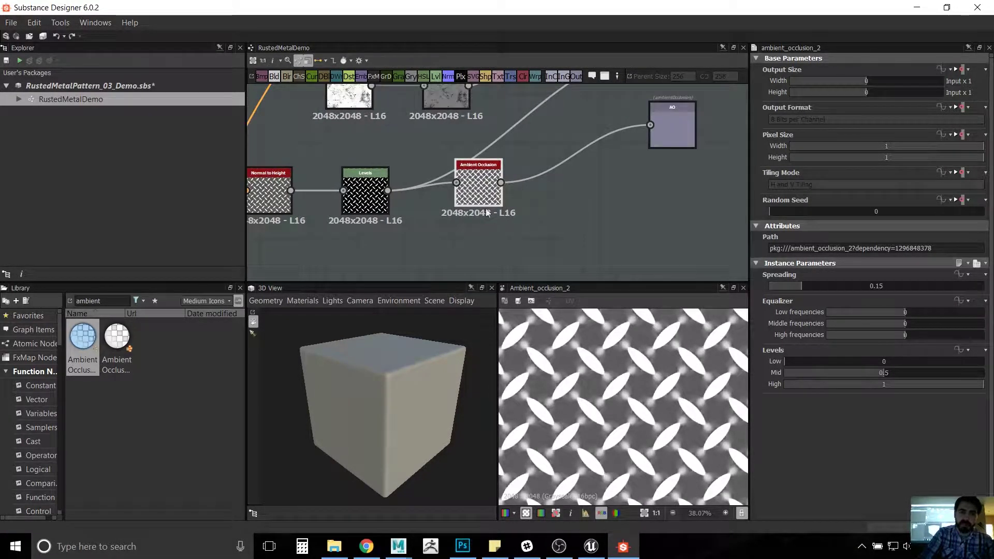
# Step: Add a Blend node beside the Ambient Occlusion node, leaving space between the two for another node
pyautogui.moveTo(486, 208); pyautogui.dragTo(560, 221)
pyautogui.rightClick(514, 213)
pyautogui.moveTo(577, 219)
pyautogui.click(728, 232)
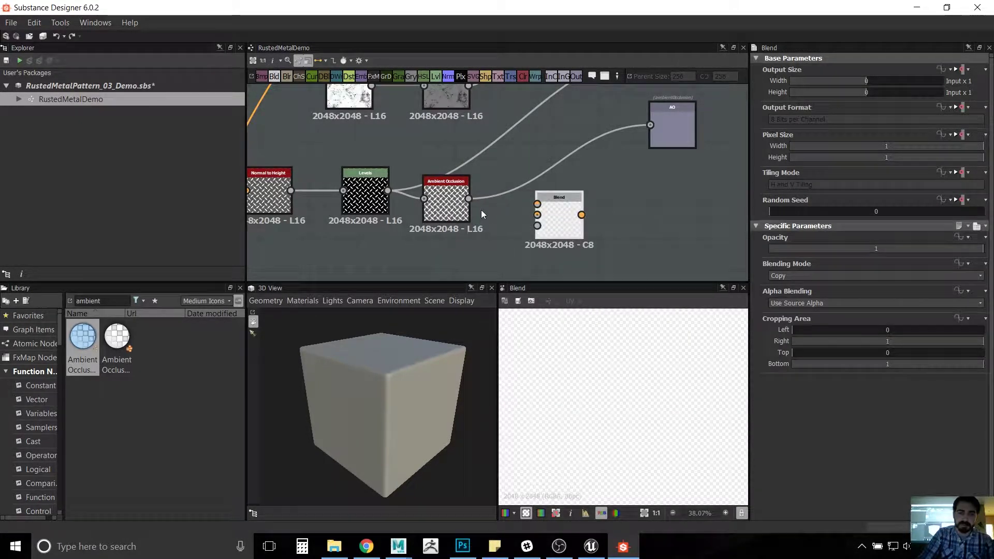
pyautogui.moveTo(453, 210); pyautogui.dragTo(485, 193)
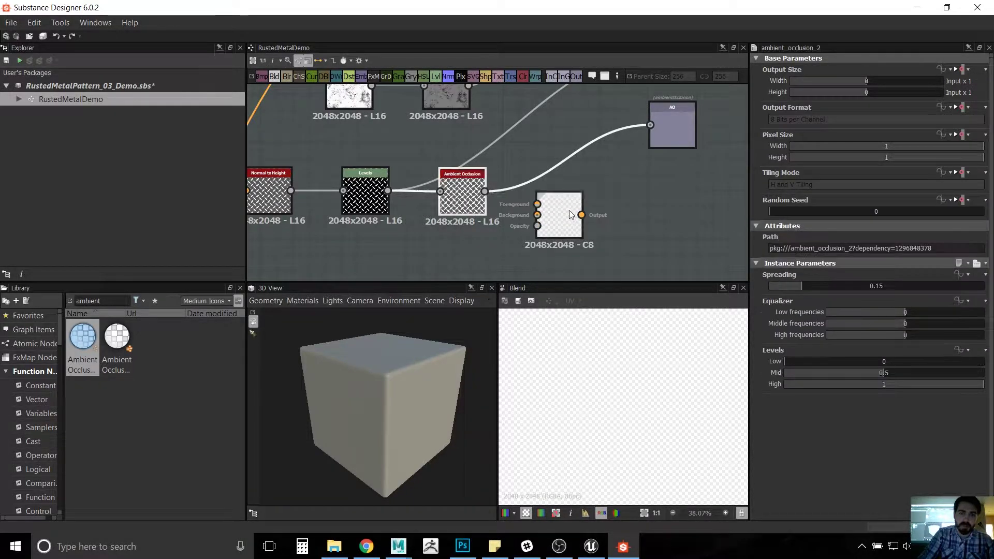
pyautogui.moveTo(571, 215); pyautogui.dragTo(643, 209)
# Step: Add a Blur node fed by the Ambient Occlusion node and set its intensity to 2.17
pyautogui.rightClick(520, 203)
pyautogui.moveTo(563, 204)
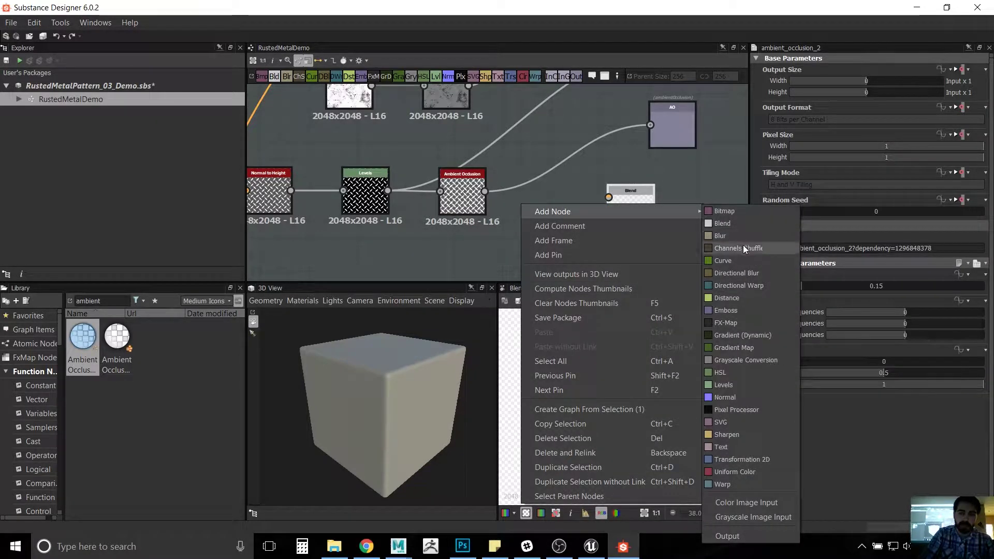
pyautogui.click(722, 235)
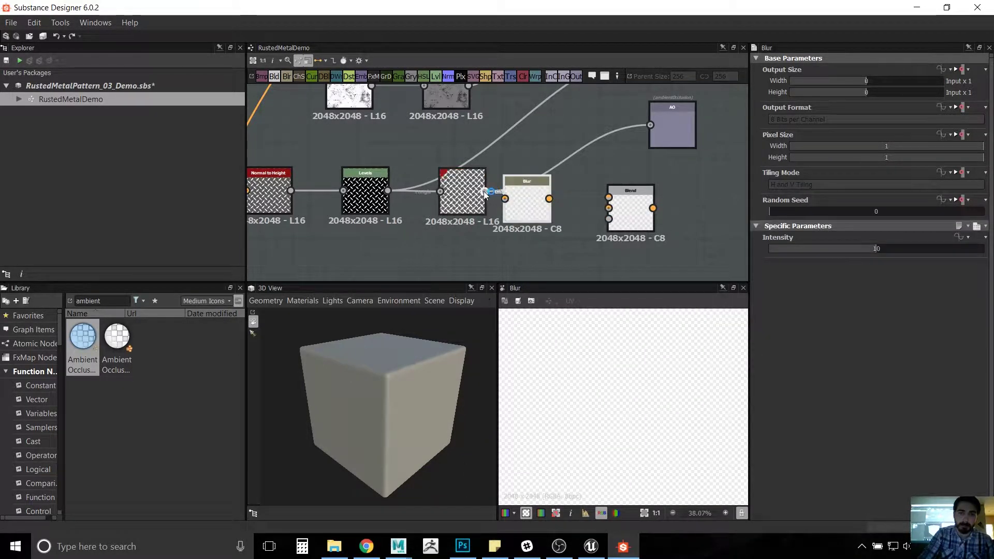
pyautogui.moveTo(484, 192); pyautogui.dragTo(544, 196)
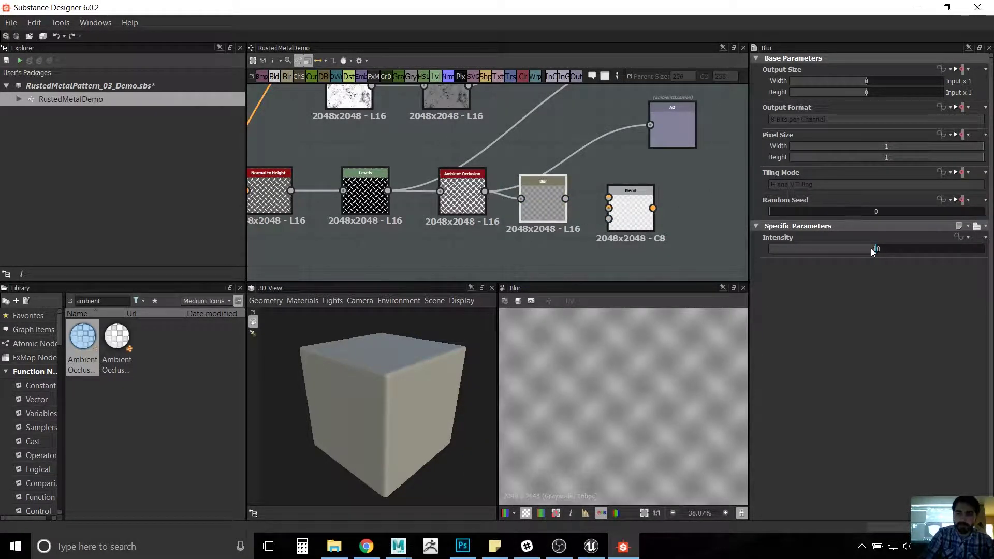
pyautogui.moveTo(878, 249); pyautogui.dragTo(791, 245)
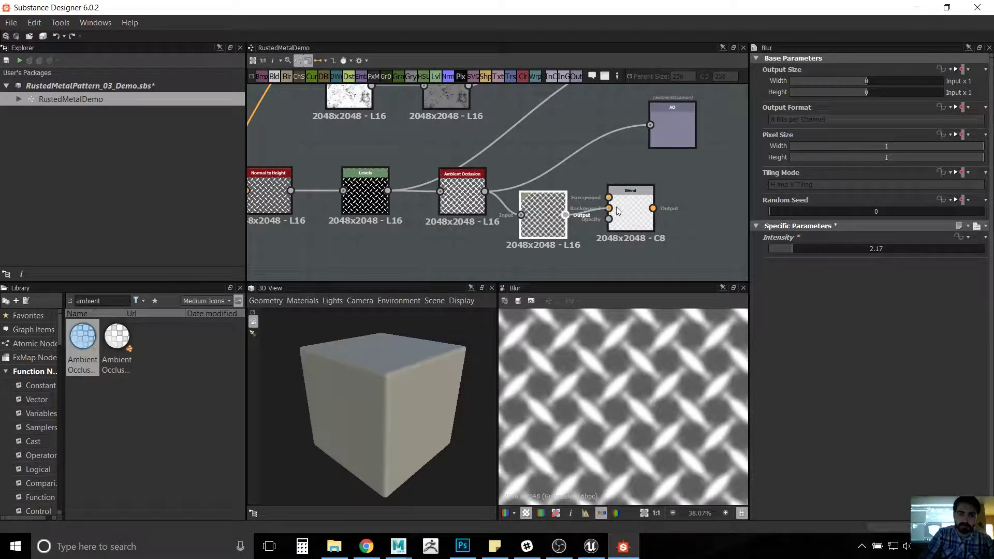
# Step: Feed Ambient Occlusion into the Blend foreground and Blur into its background, with the blending mode set to Add (Linear Dodge)
pyautogui.moveTo(603, 194); pyautogui.dragTo(609, 197)
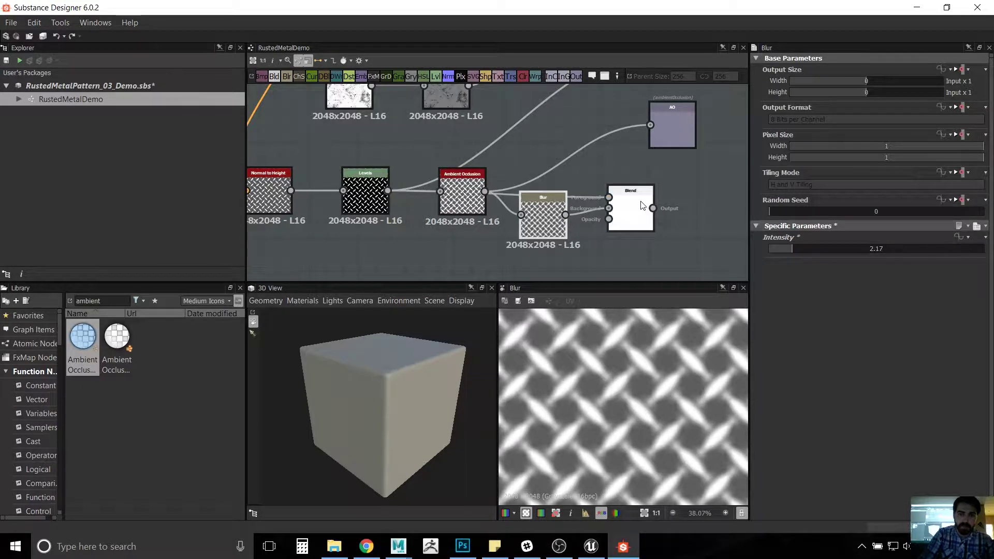
pyautogui.click(630, 212)
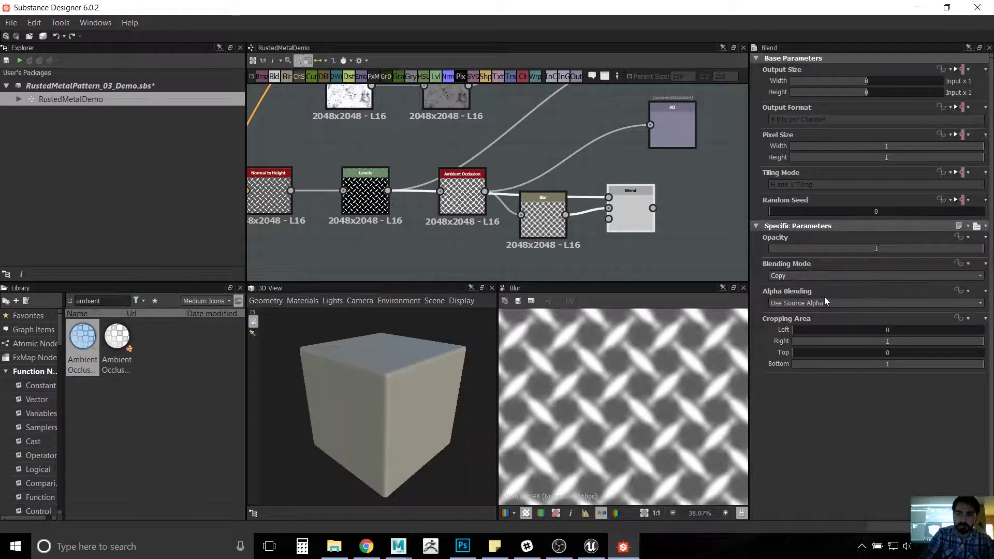
pyautogui.click(821, 279)
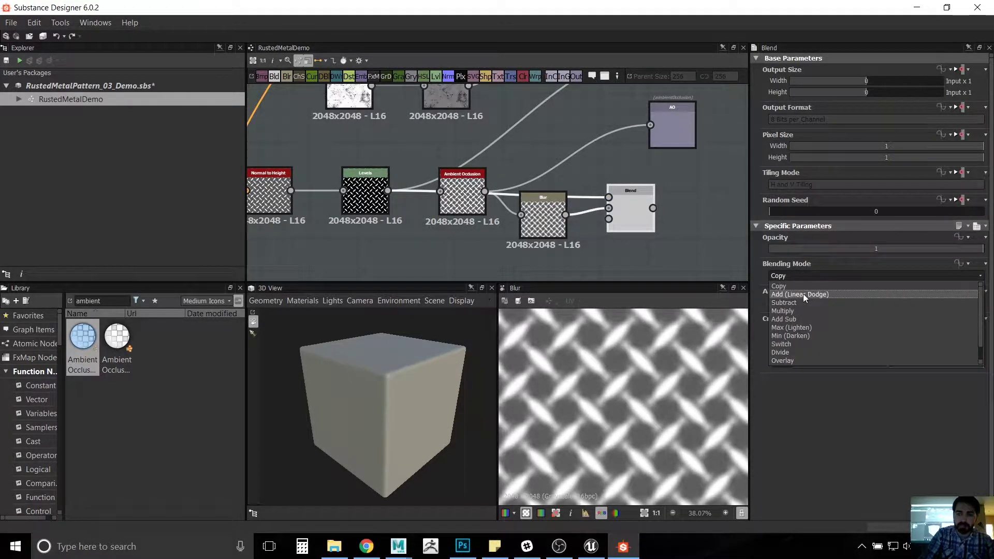
pyautogui.click(803, 294)
pyautogui.scroll(-2, 653, 364)
pyautogui.scroll(2, 658, 361)
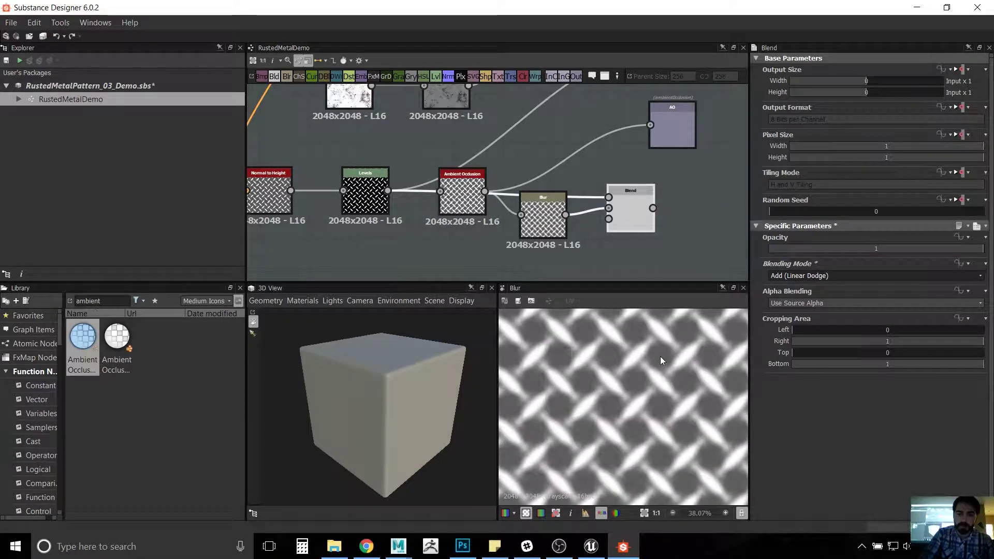
# Step: Delete the Blur and Blend nodes from the graph
pyautogui.click(550, 199)
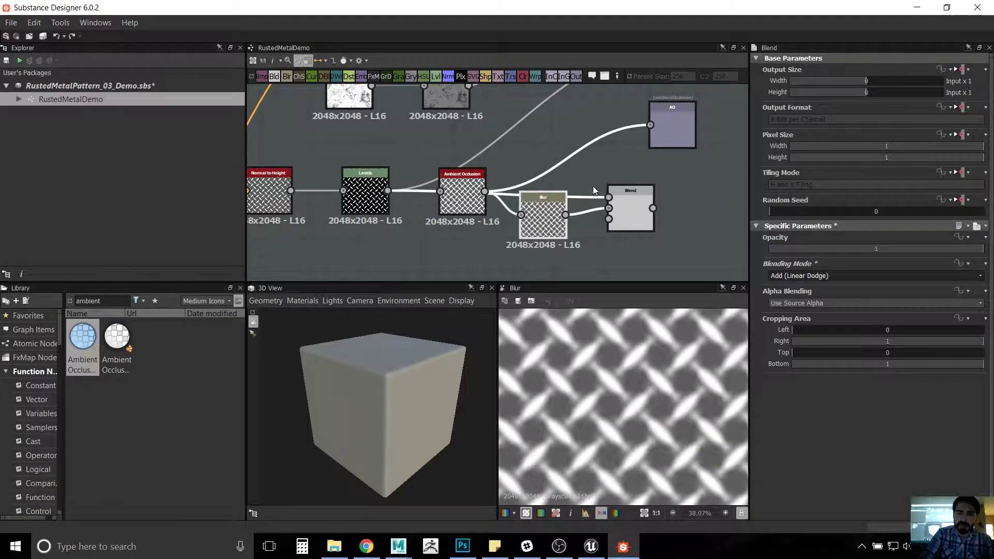
pyautogui.keyDown('shift'); pyautogui.click(629, 207); pyautogui.keyUp('shift')
pyautogui.press('Delete')
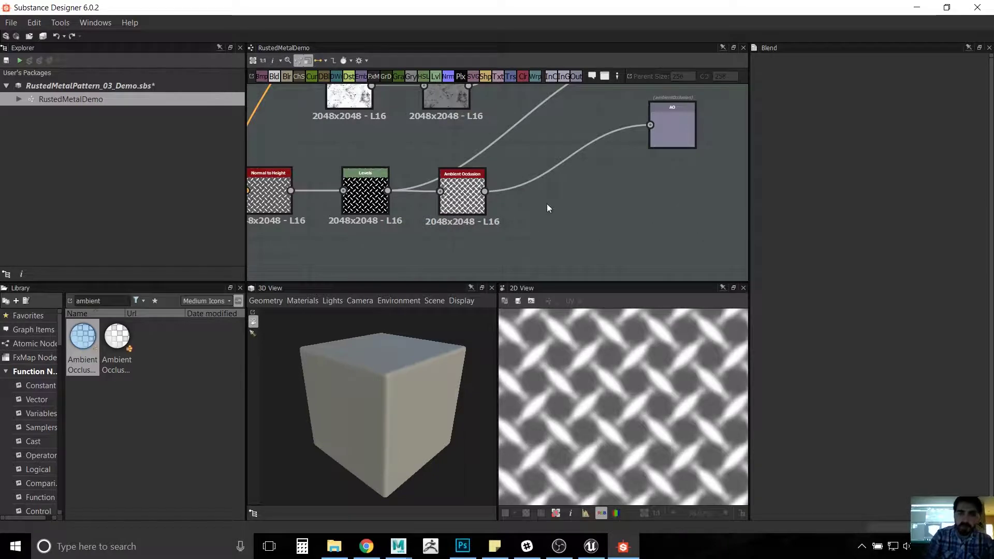
# Step: Preview the Ambient Occlusion node and review the whole node graph with its row of output nodes
pyautogui.click(481, 182)
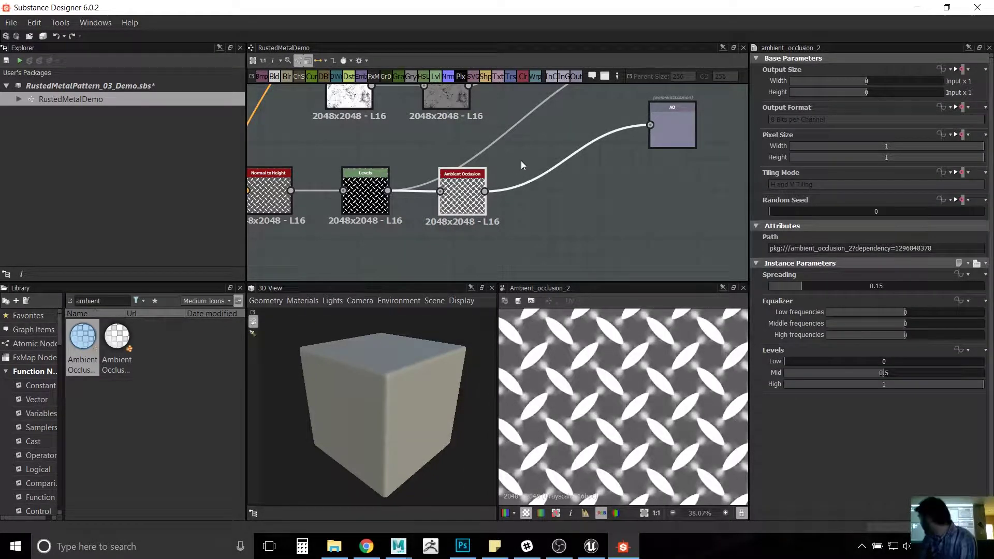
pyautogui.scroll(-2, 521, 161)
pyautogui.scroll(-4, 649, 334)
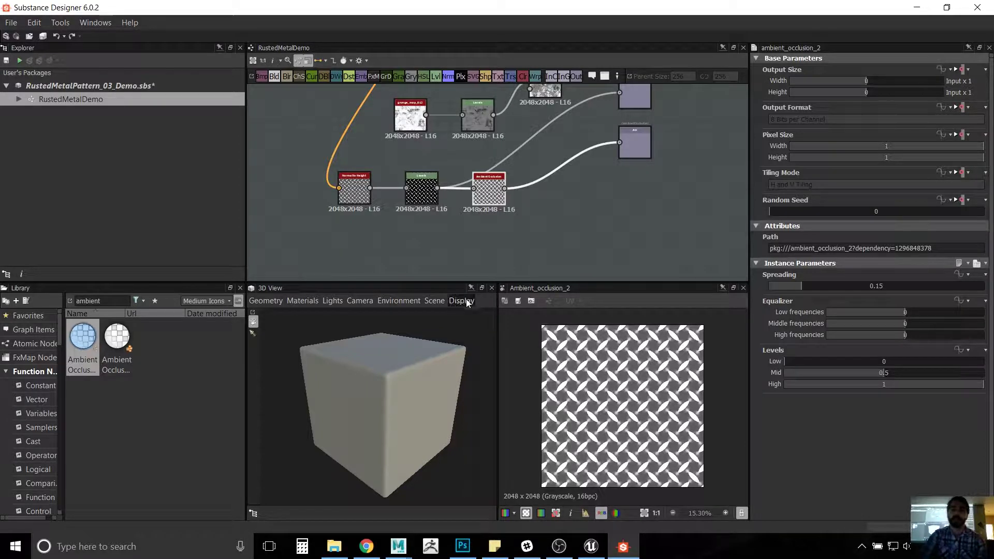
pyautogui.moveTo(626, 172); pyautogui.dragTo(627, 181, button='middle')
pyautogui.scroll(-5, 626, 176)
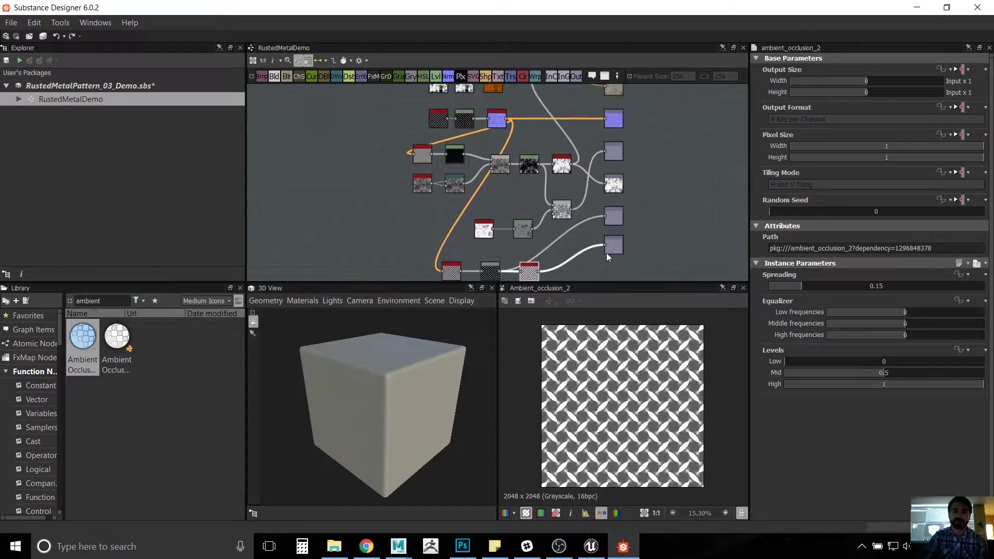
pyautogui.moveTo(643, 231); pyautogui.dragTo(635, 219, button='middle')
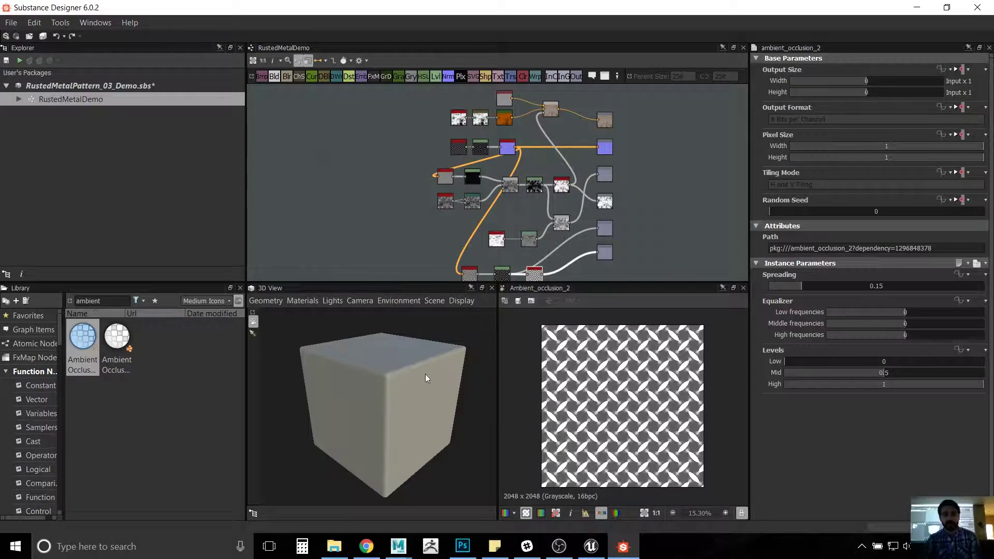
pyautogui.moveTo(425, 378); pyautogui.dragTo(405, 371)
pyautogui.moveTo(641, 98); pyautogui.dragTo(567, 256)
pyautogui.click(663, 182)
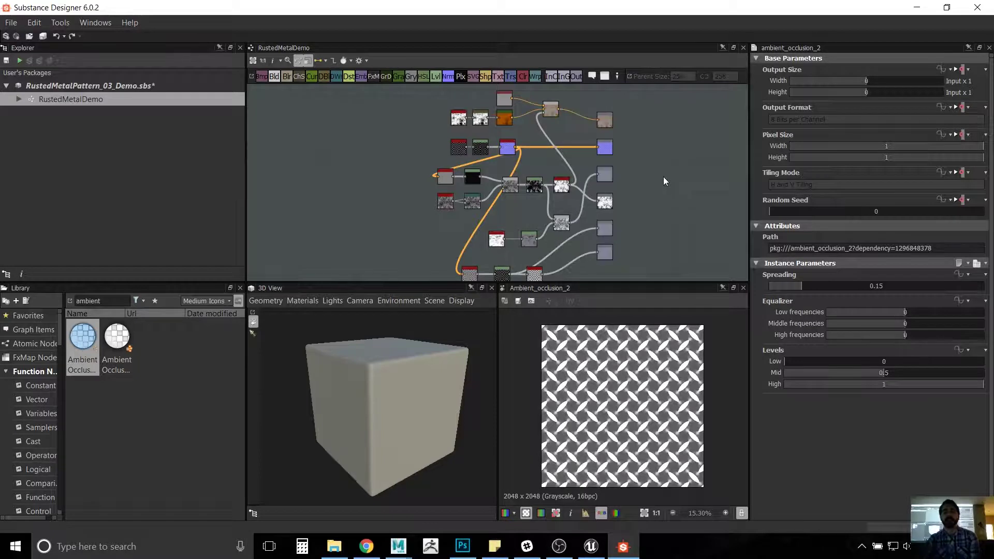
# Step: Open the bitmap export settings for the RustedMetalDemo graph's outputs and close them without exporting
pyautogui.rightClick(114, 99)
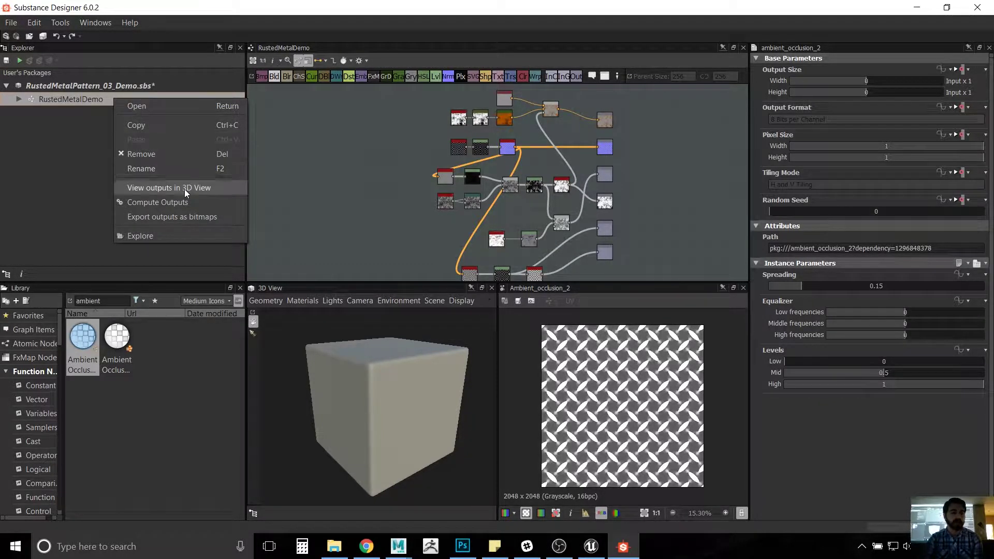
pyautogui.click(86, 100)
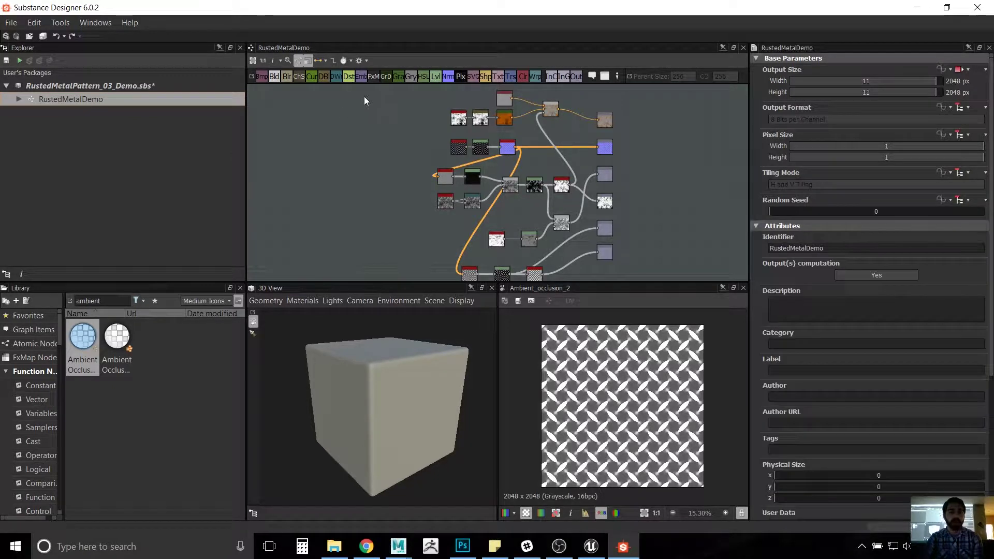
pyautogui.rightClick(61, 101)
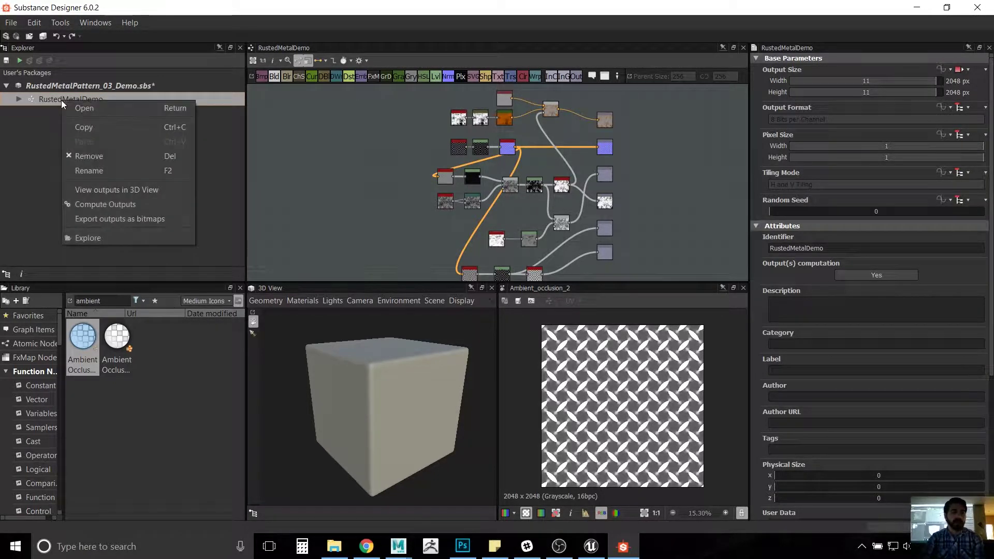
pyautogui.click(77, 88)
pyautogui.rightClick(77, 88)
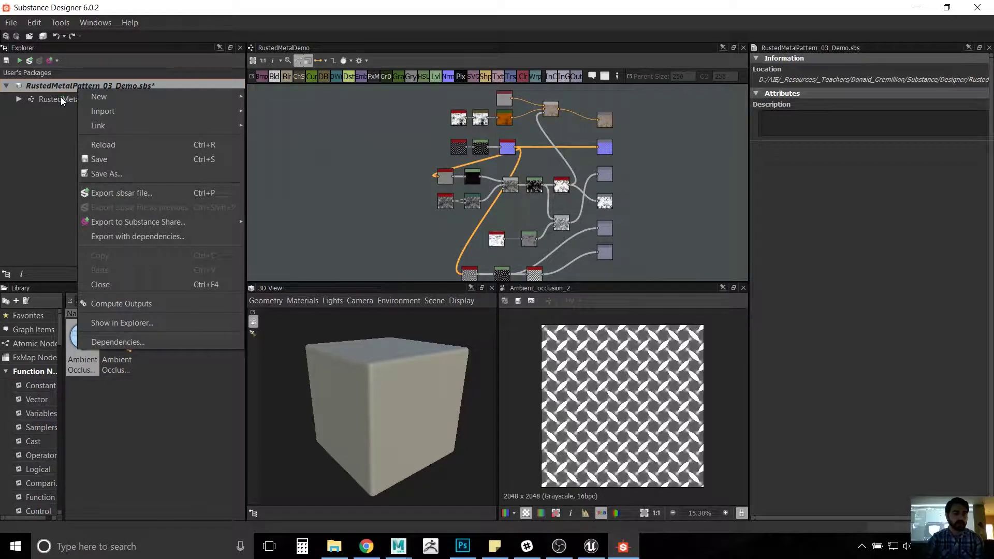
pyautogui.click(60, 97)
pyautogui.rightClick(71, 99)
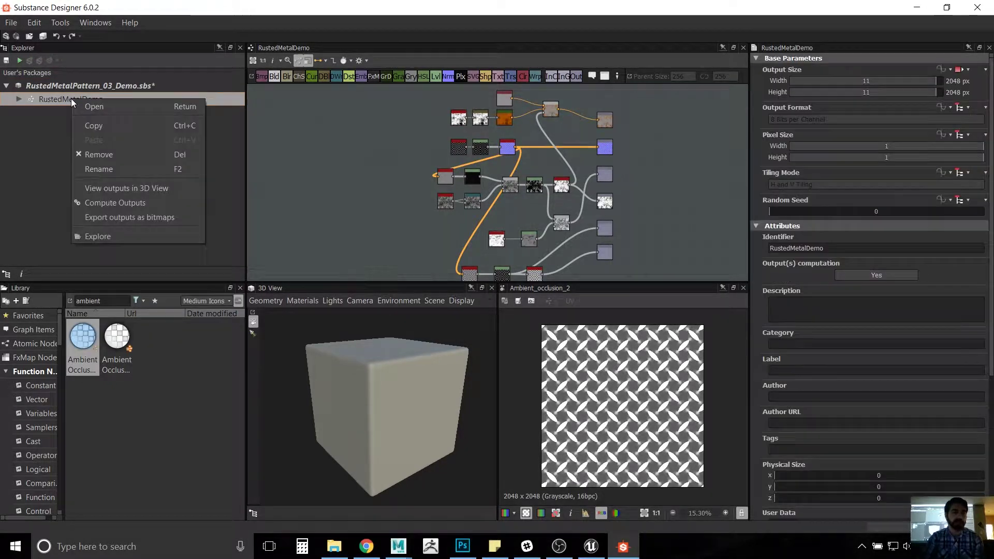
pyautogui.click(174, 224)
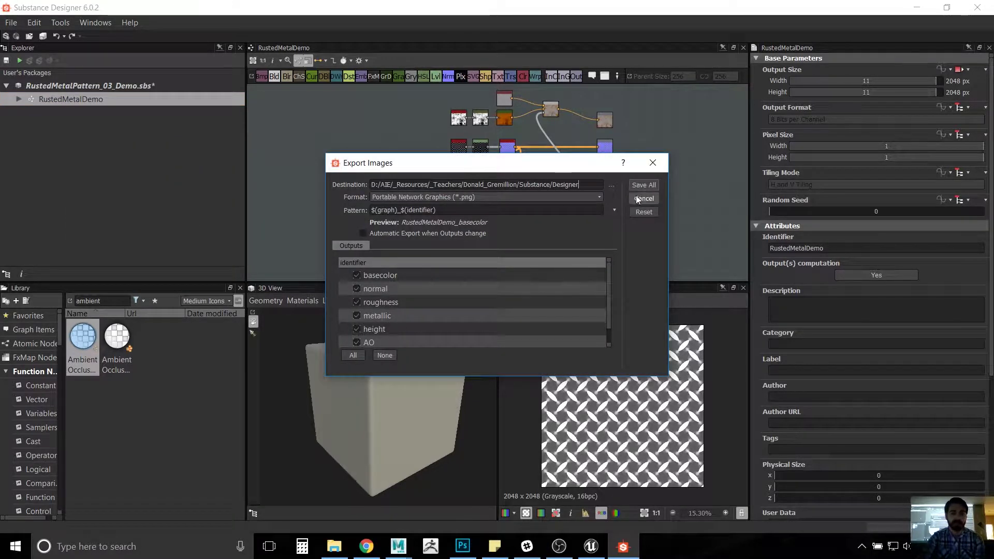
pyautogui.click(653, 163)
pyautogui.rightClick(74, 99)
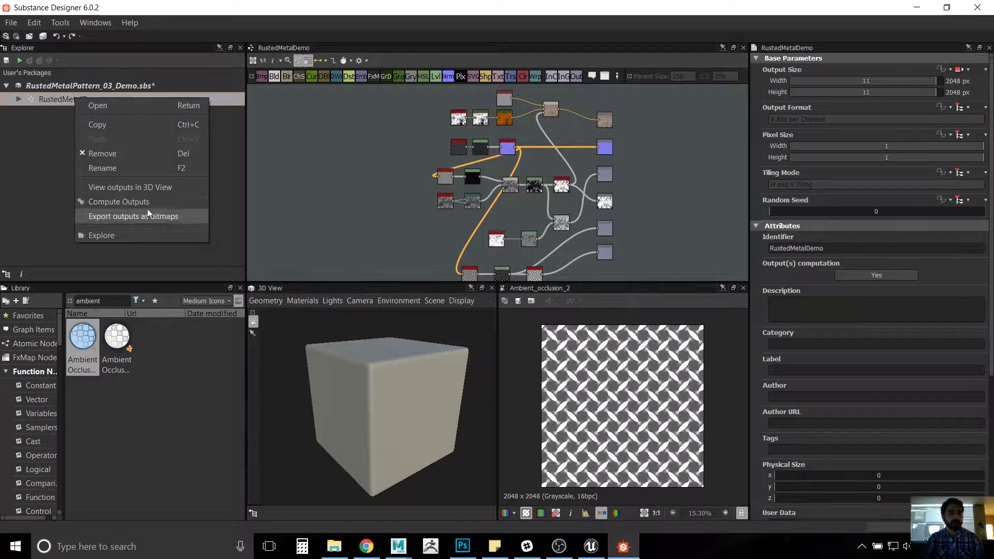
pyautogui.click(183, 218)
pyautogui.click(184, 218)
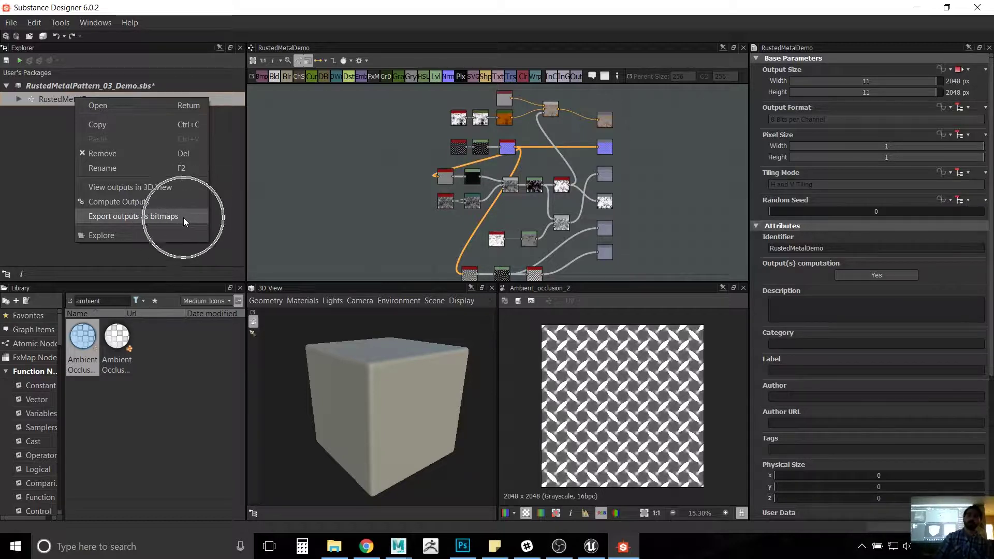
pyautogui.click(183, 217)
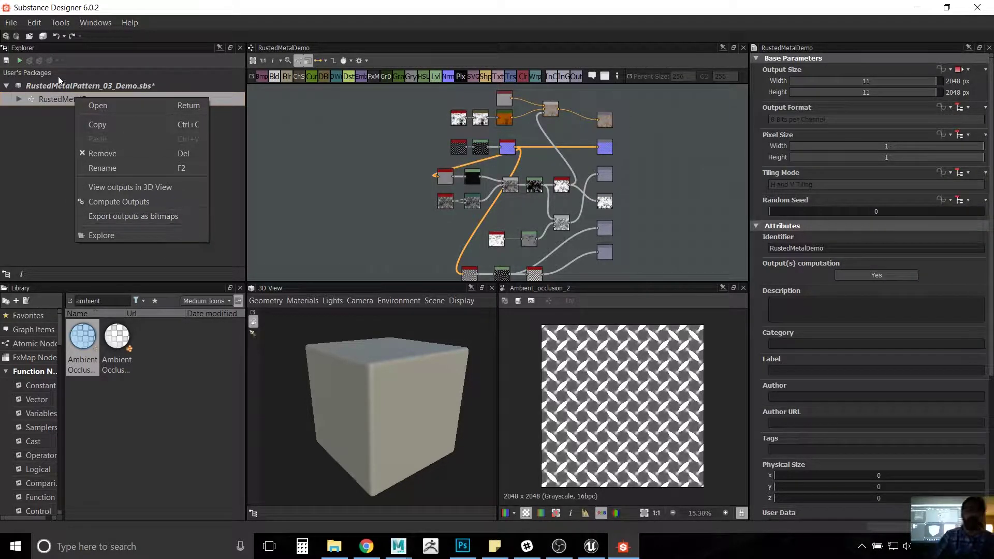
pyautogui.click(51, 101)
pyautogui.rightClick(52, 101)
pyautogui.click(203, 102)
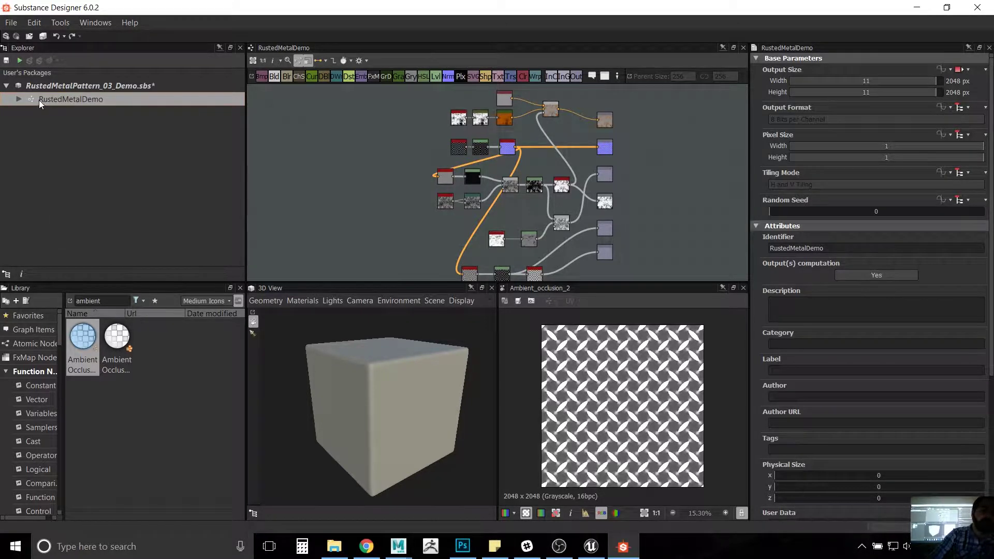
# Step: Expand RustedMetalDemo in the package tree to list its individual outputs
pyautogui.click(19, 99)
pyautogui.click(19, 100)
pyautogui.click(19, 100)
# Step: Review the available file formats and the output checklist in RustedMetalDemo's bitmap export settings, and close them without exporting
pyautogui.rightClick(145, 98)
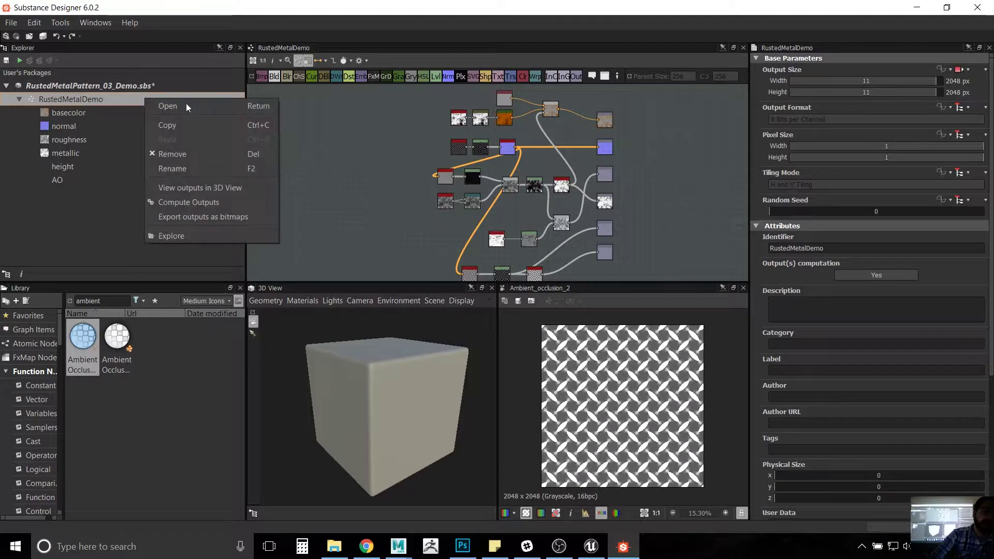
pyautogui.click(254, 217)
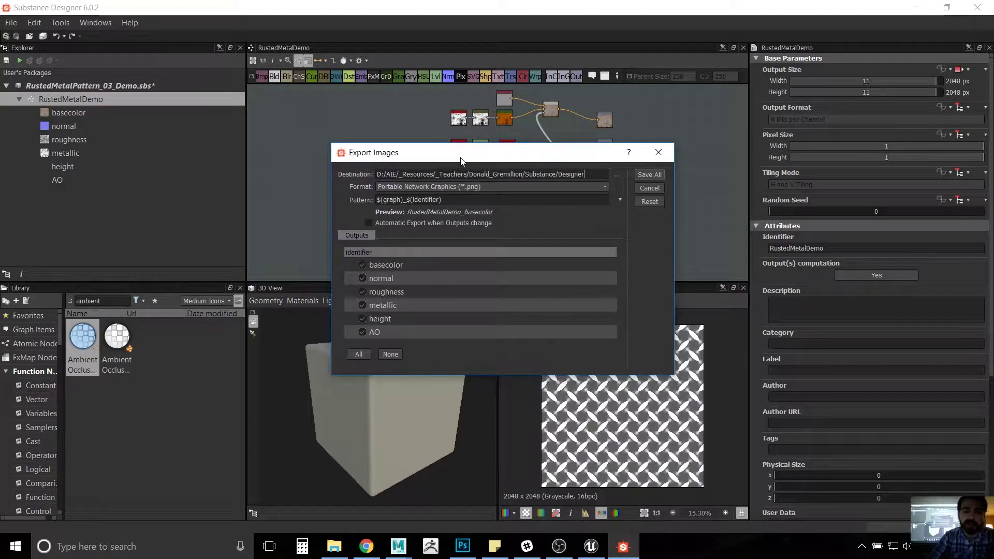
pyautogui.click(522, 188)
pyautogui.click(523, 188)
pyautogui.click(523, 188)
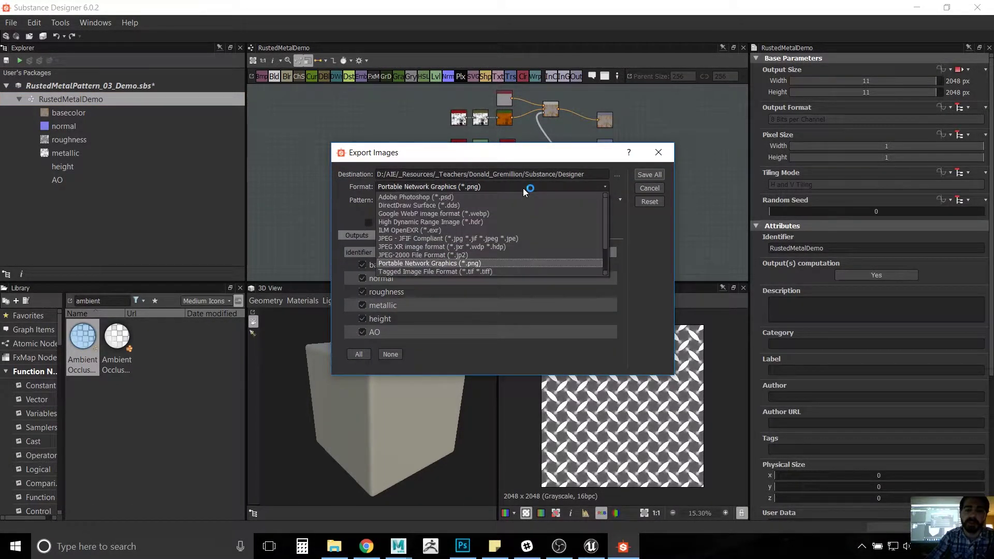
pyautogui.click(525, 190)
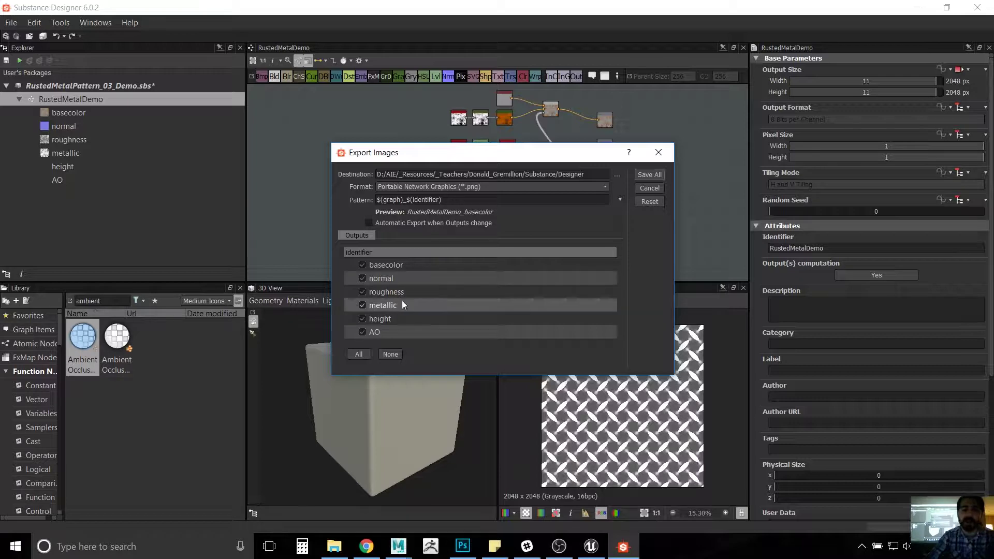
pyautogui.click(658, 153)
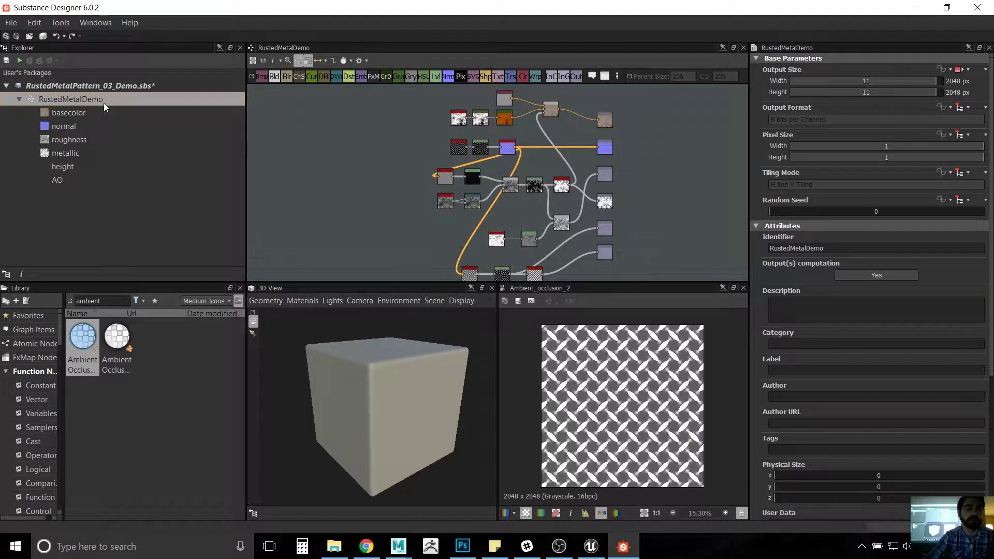
# Step: Reopen RustedMetalDemo's bitmap export settings for another look and dismiss them without saving any images
pyautogui.rightClick(103, 102)
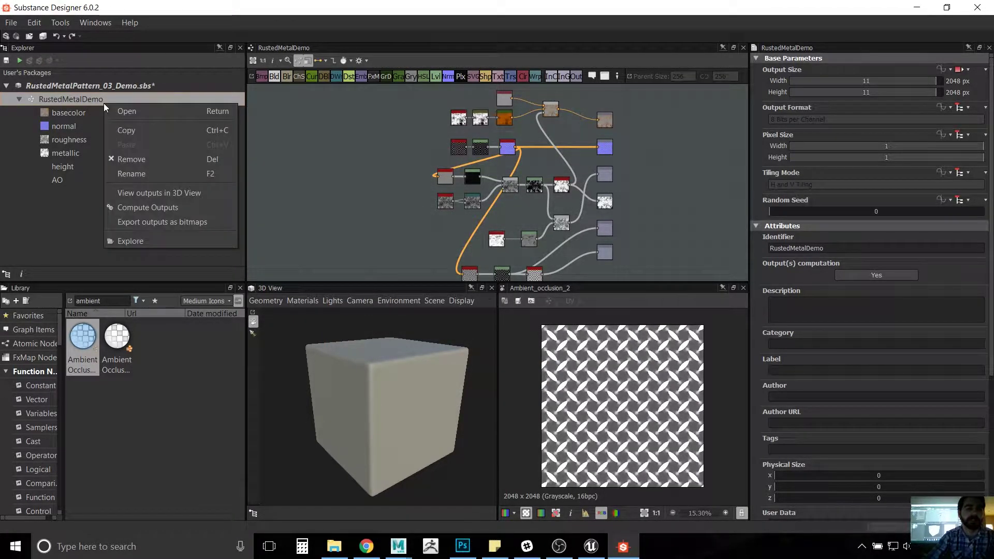
pyautogui.click(212, 222)
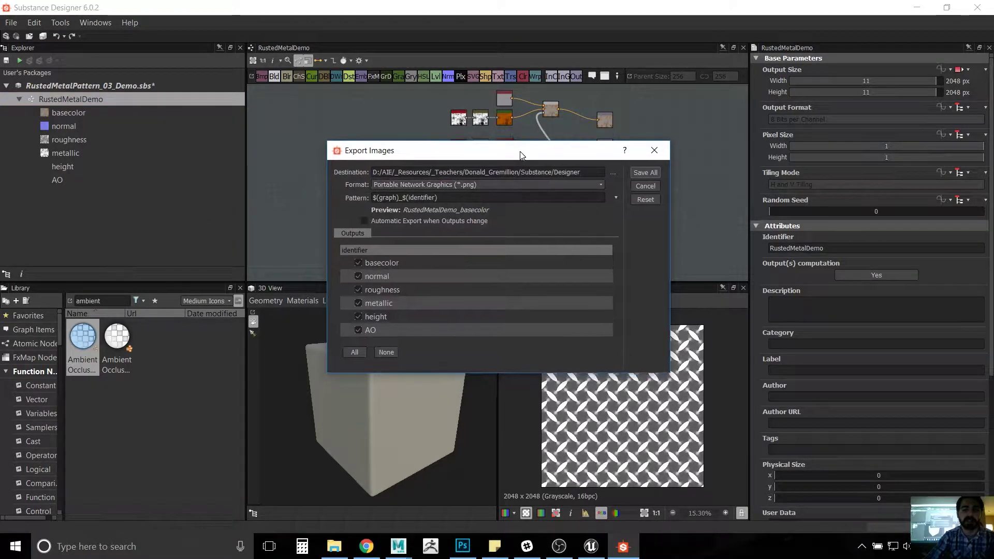
pyautogui.click(654, 149)
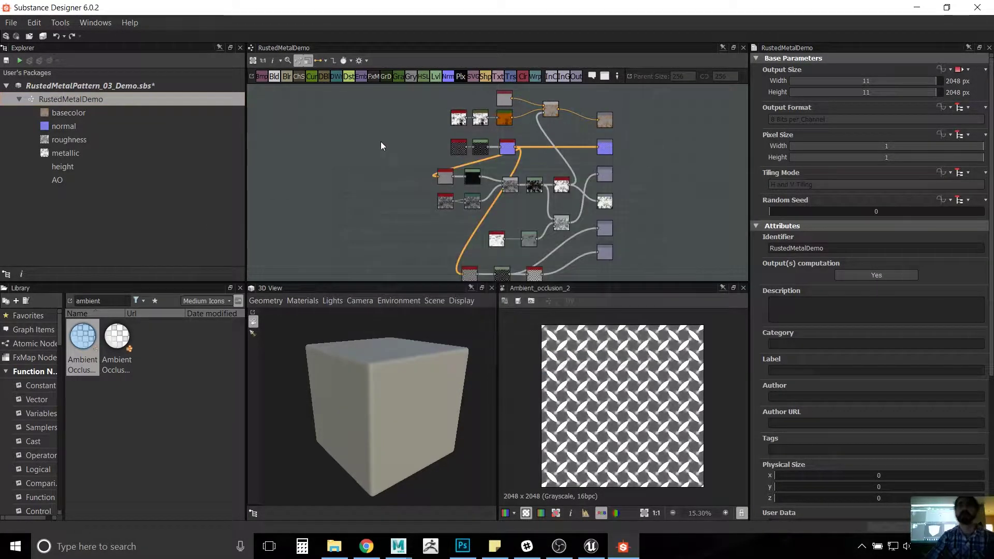
pyautogui.click(123, 99)
pyautogui.rightClick(119, 88)
pyautogui.click(93, 97)
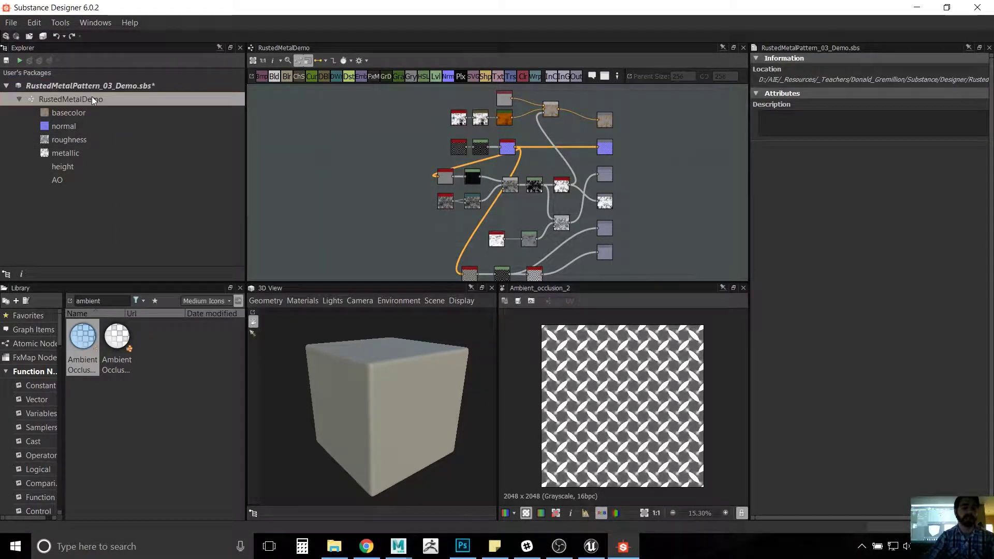
pyautogui.rightClick(116, 96)
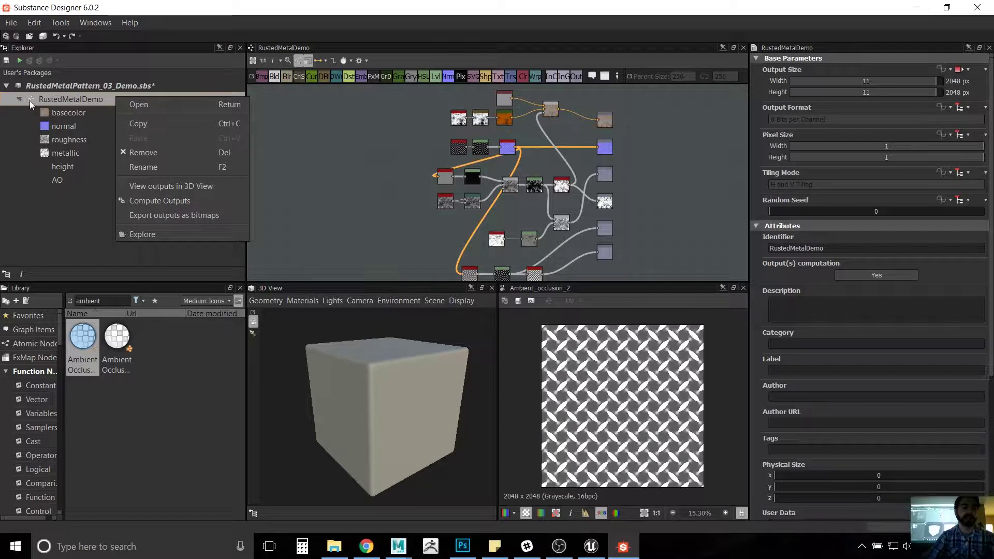
pyautogui.click(222, 217)
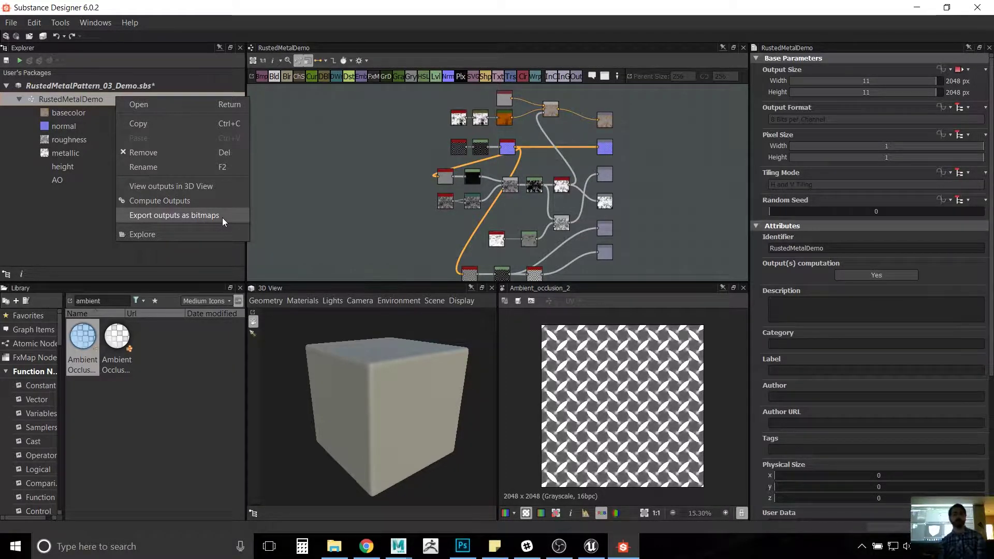
pyautogui.click(642, 195)
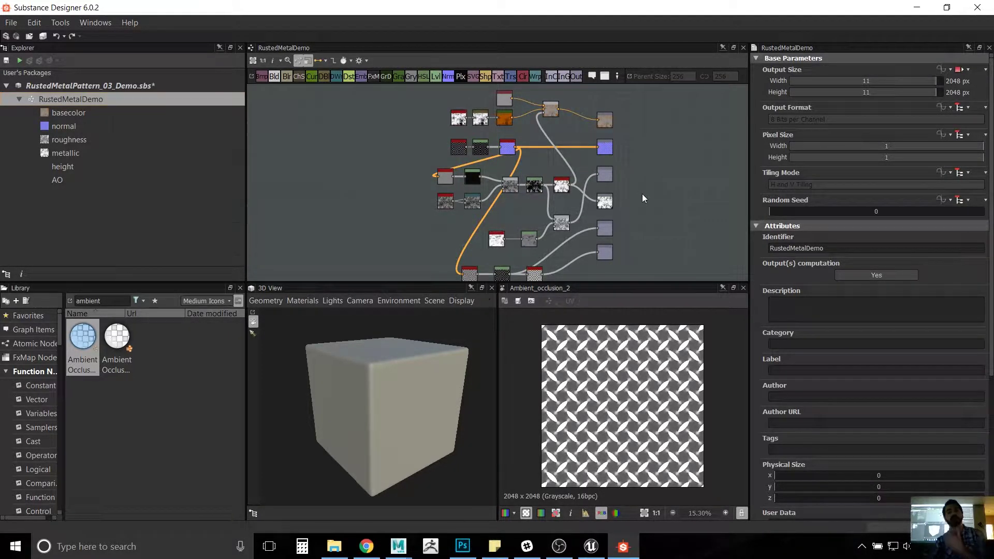
# Step: Look up the Output entry among the node types that can be added near the Height and AO outputs, without adding one
pyautogui.moveTo(653, 214); pyautogui.dragTo(576, 194, button='middle')
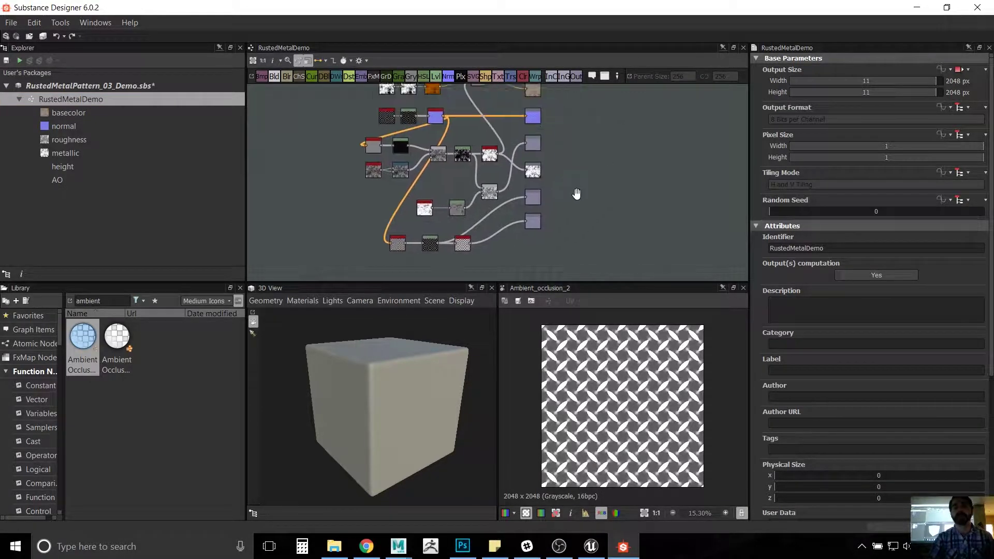
pyautogui.scroll(2, 576, 194)
pyautogui.scroll(3, 576, 194)
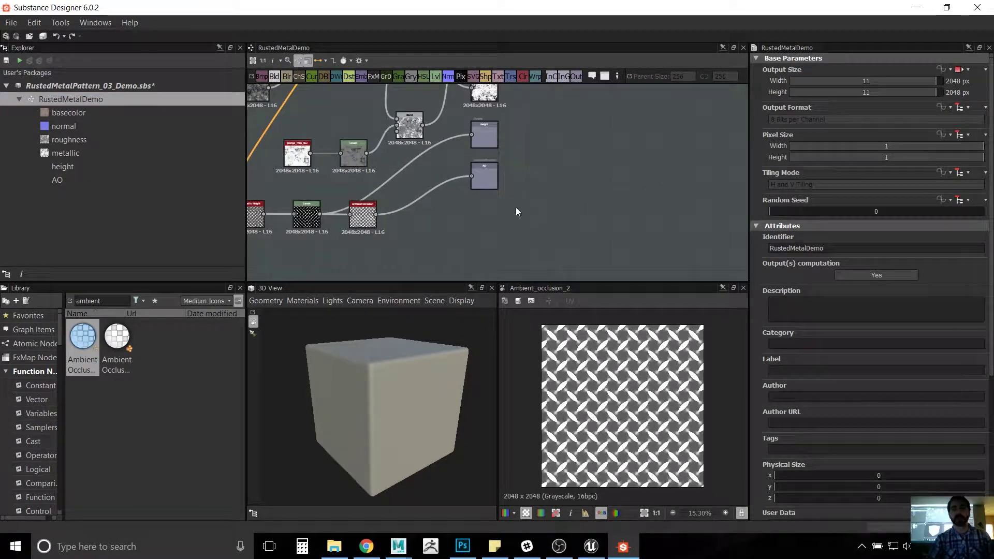
pyautogui.rightClick(505, 215)
pyautogui.moveTo(522, 222)
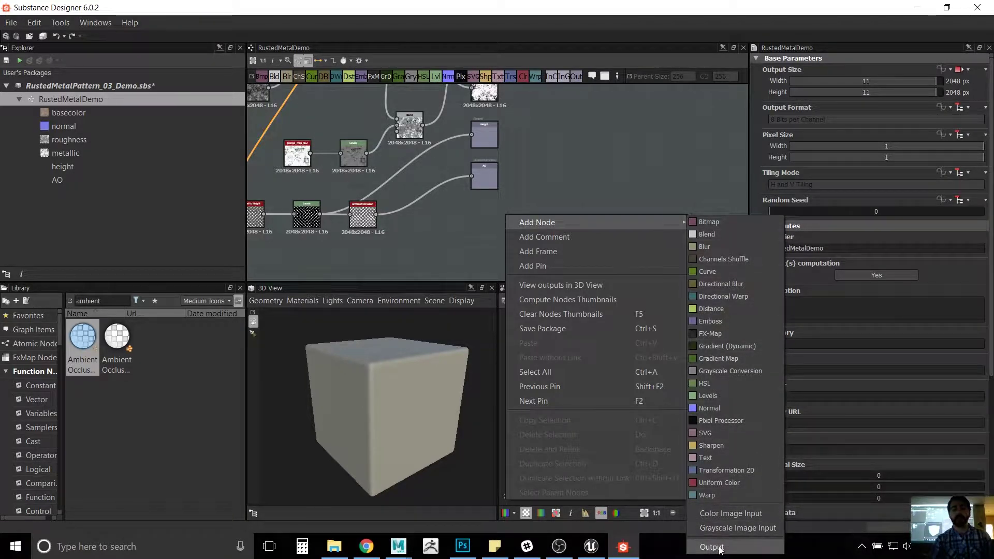
pyautogui.click(648, 200)
# Step: Select the AO output node and examine the usage options available for it, leaving ambientOcclusion assigned
pyautogui.keyDown('alt'); pyautogui.moveTo(508, 157); pyautogui.dragTo(515, 205, button='right'); pyautogui.keyUp('alt')
pyautogui.click(464, 189)
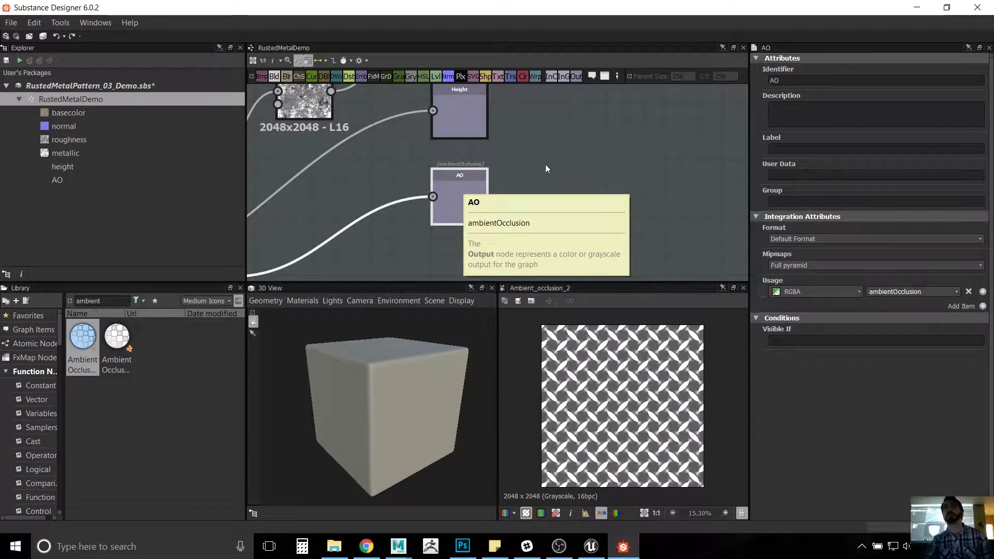
pyautogui.moveTo(554, 166); pyautogui.dragTo(595, 145, button='middle')
pyautogui.scroll(2, 553, 181)
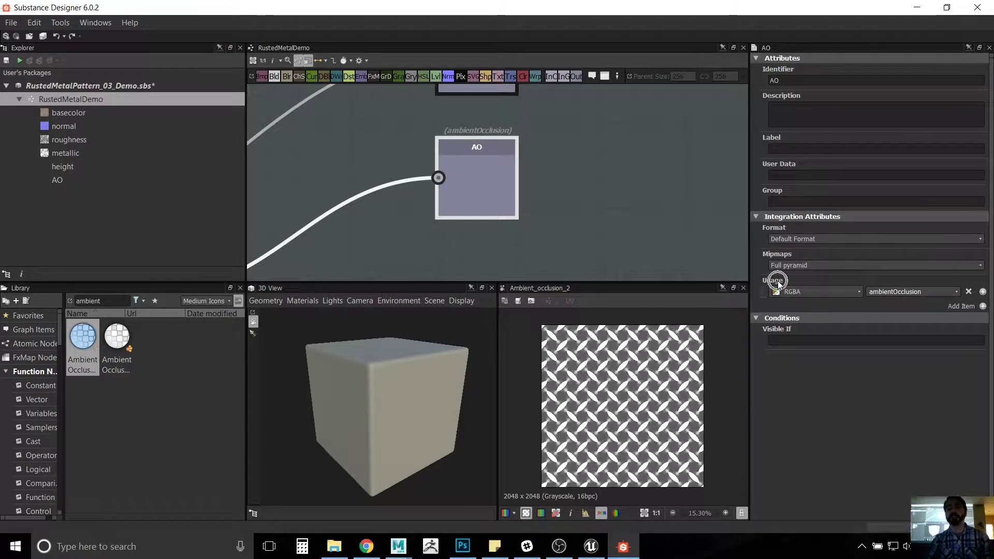
pyautogui.click(958, 292)
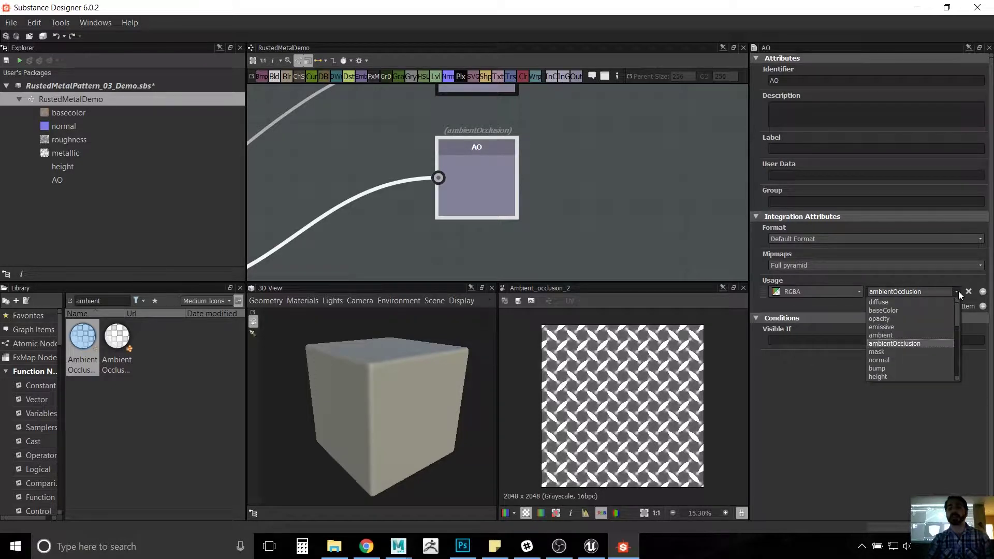
pyautogui.click(958, 291)
pyautogui.click(958, 291)
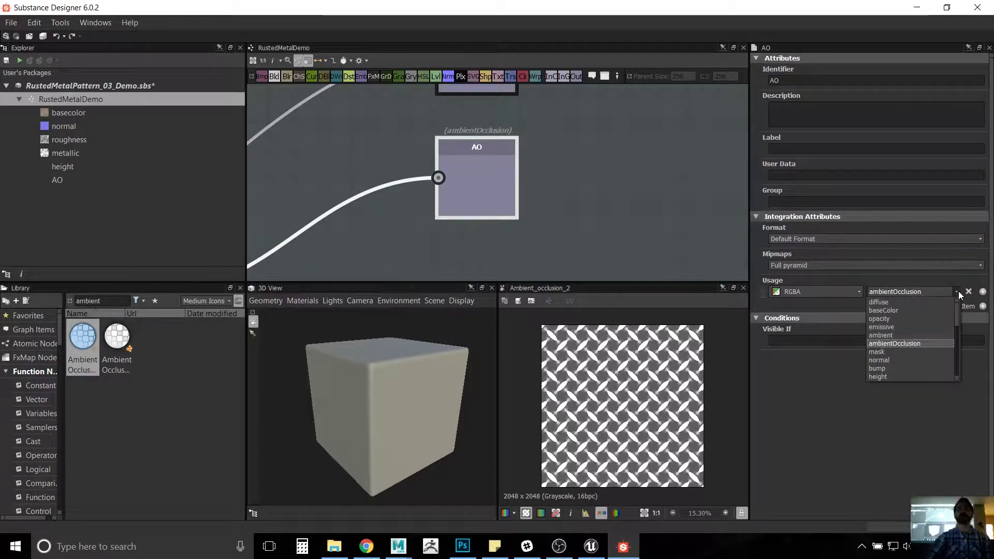
pyautogui.click(958, 291)
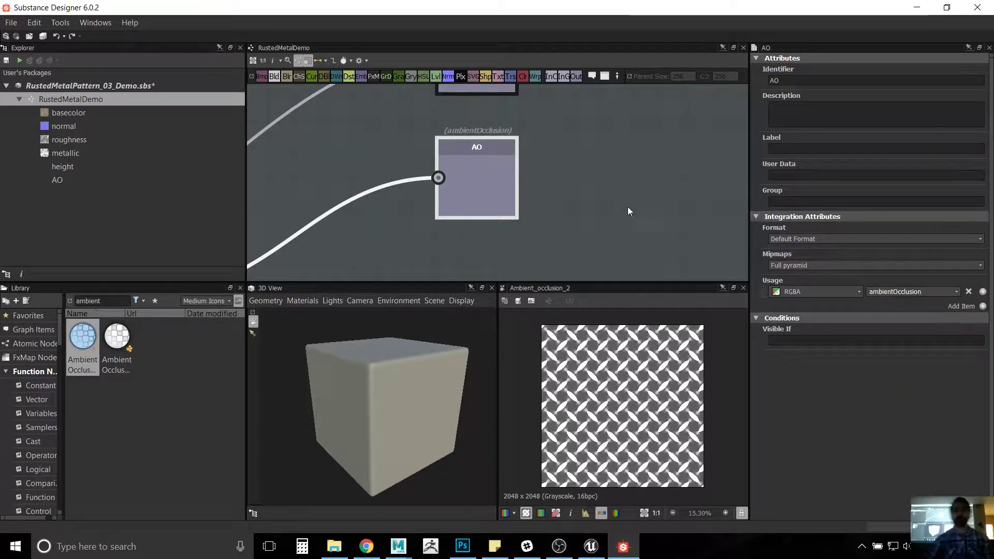
# Step: Export all of RustedMetalDemo's outputs as bitmaps in Truevision Targa format to the Substance/Designer folder, keeping the $(graph)_$(identifier) naming pattern
pyautogui.scroll(-5, 621, 205)
pyautogui.scroll(-4, 617, 202)
pyautogui.moveTo(635, 159); pyautogui.dragTo(613, 171, button='middle')
pyautogui.scroll(3, 595, 172)
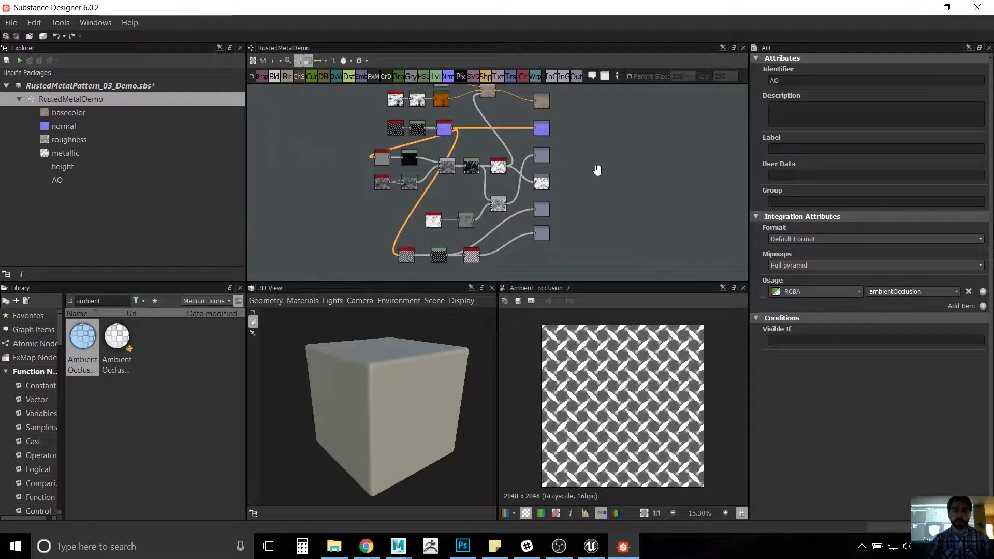
pyautogui.moveTo(616, 185); pyautogui.dragTo(610, 182, button='middle')
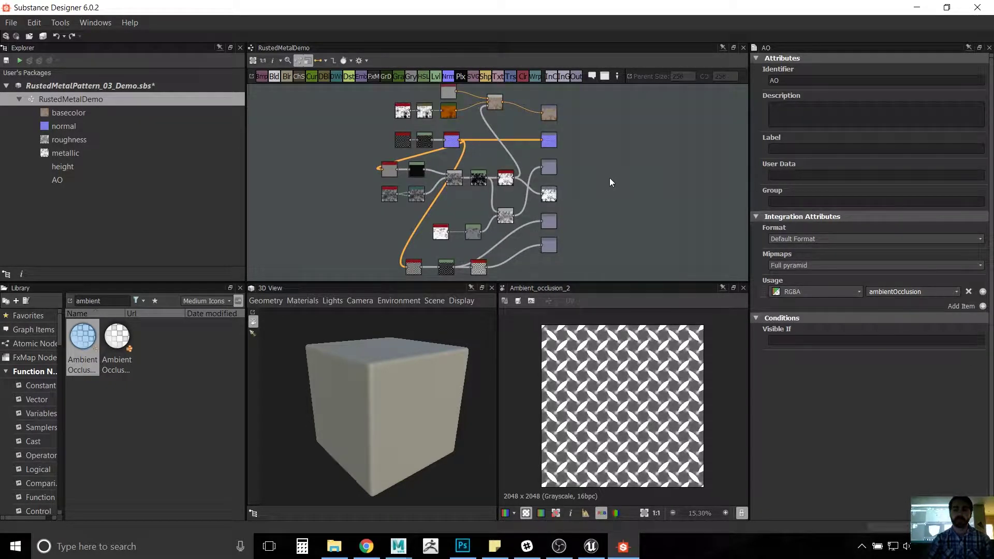
pyautogui.rightClick(83, 97)
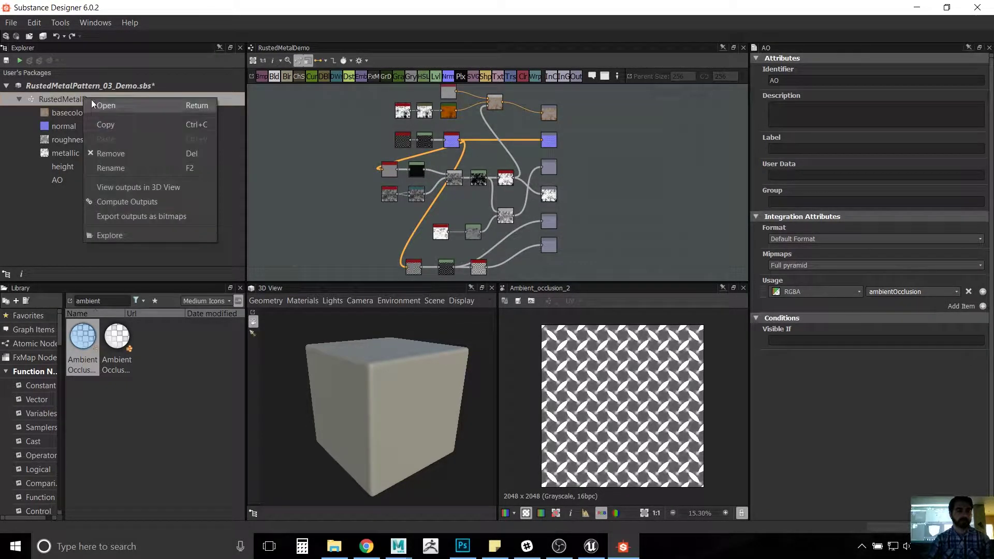
pyautogui.click(168, 216)
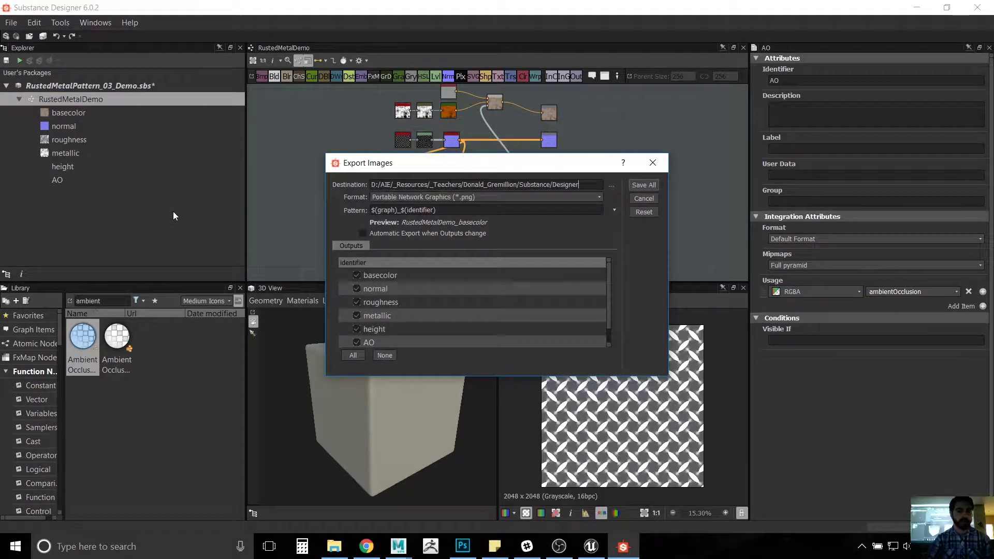
pyautogui.click(546, 196)
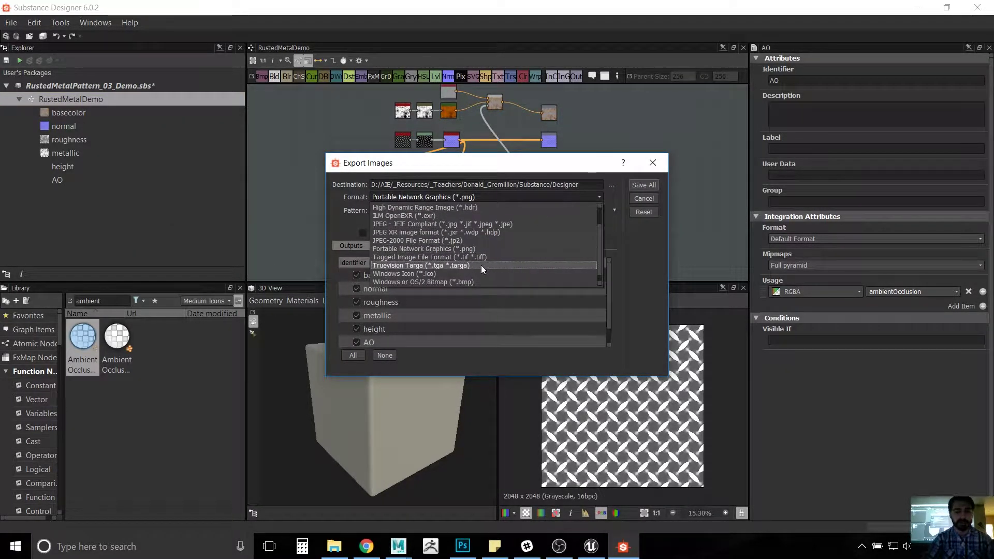
pyautogui.click(489, 265)
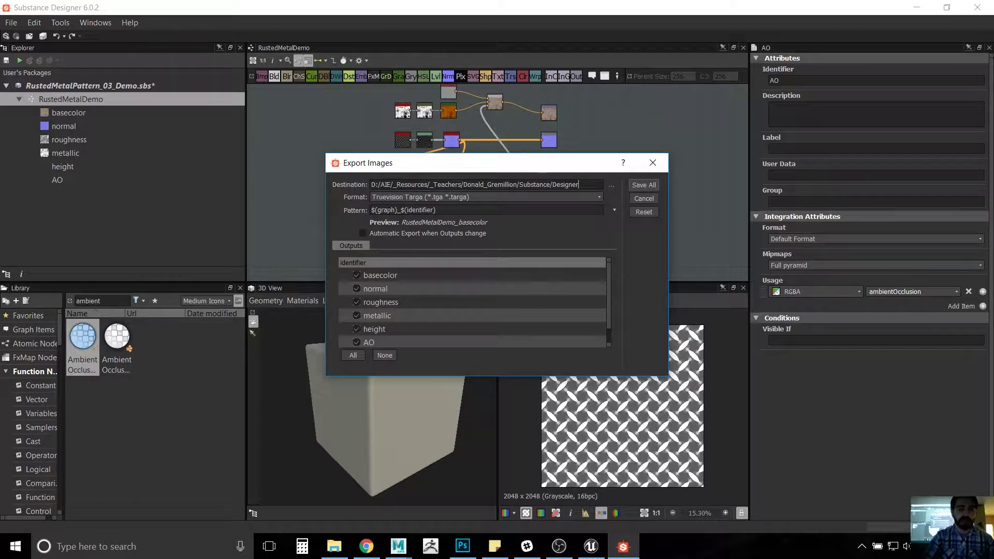
pyautogui.click(644, 186)
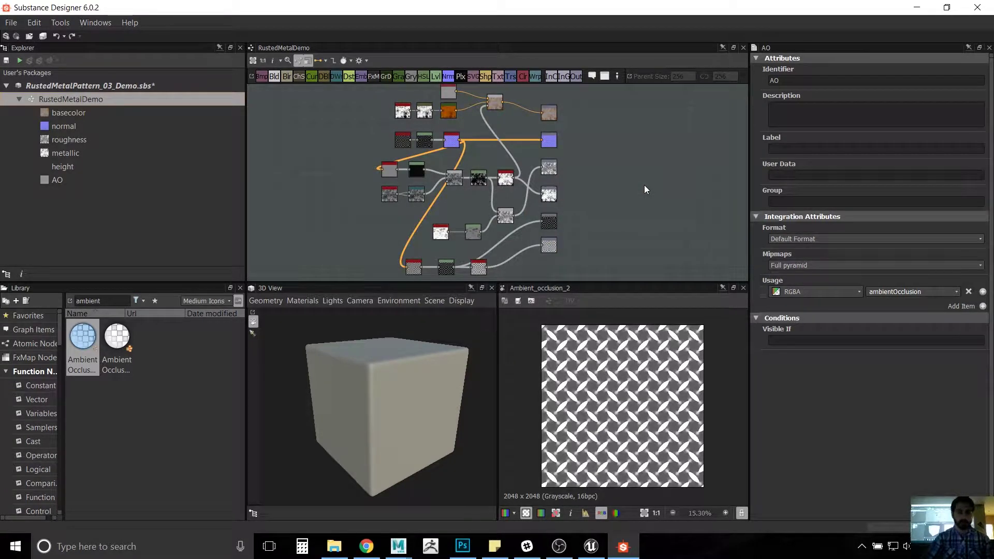
# Step: Switch to File Explorer, go up from sourceimages to the teacher's own folder, and return to the material graph
pyautogui.click(334, 546)
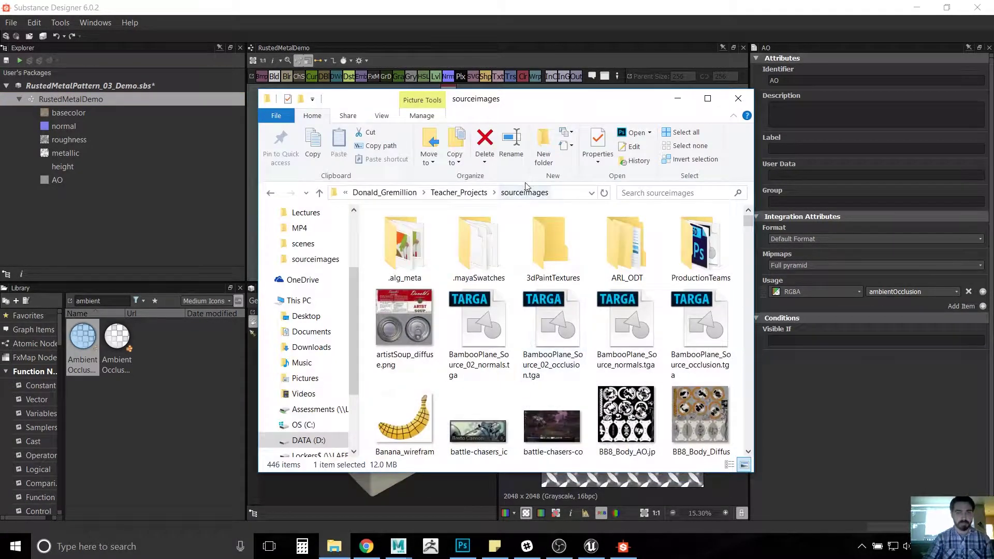
pyautogui.click(384, 192)
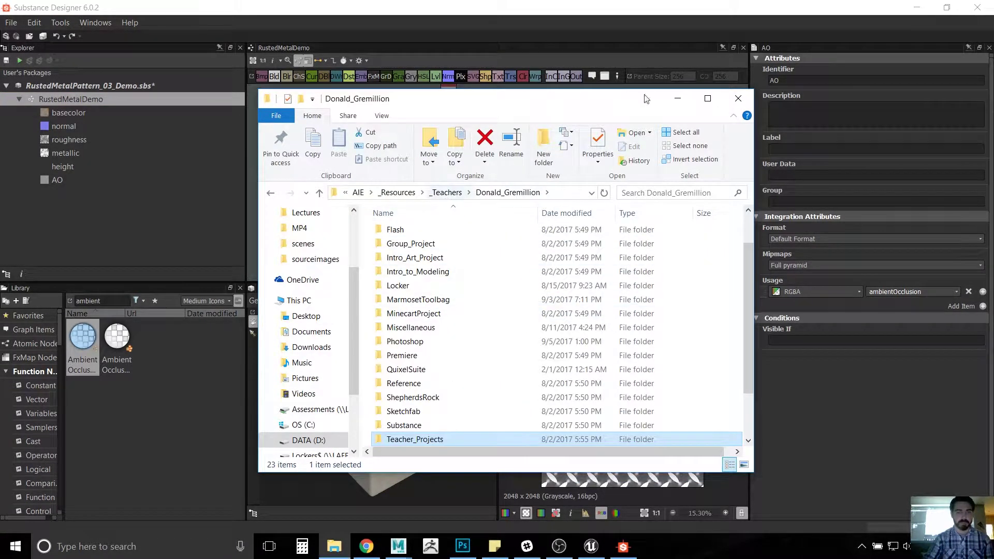
pyautogui.click(678, 98)
# Step: Examine the Levels and Ambient Occlusion nodes feeding the Height and AO outputs, including their connections and parameters
pyautogui.scroll(5, 610, 250)
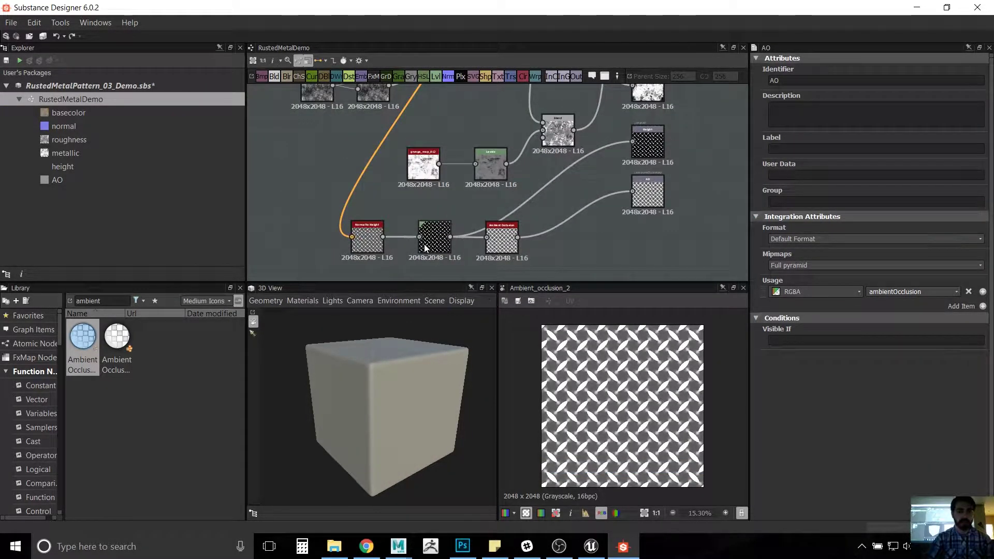
pyautogui.scroll(5, 433, 247)
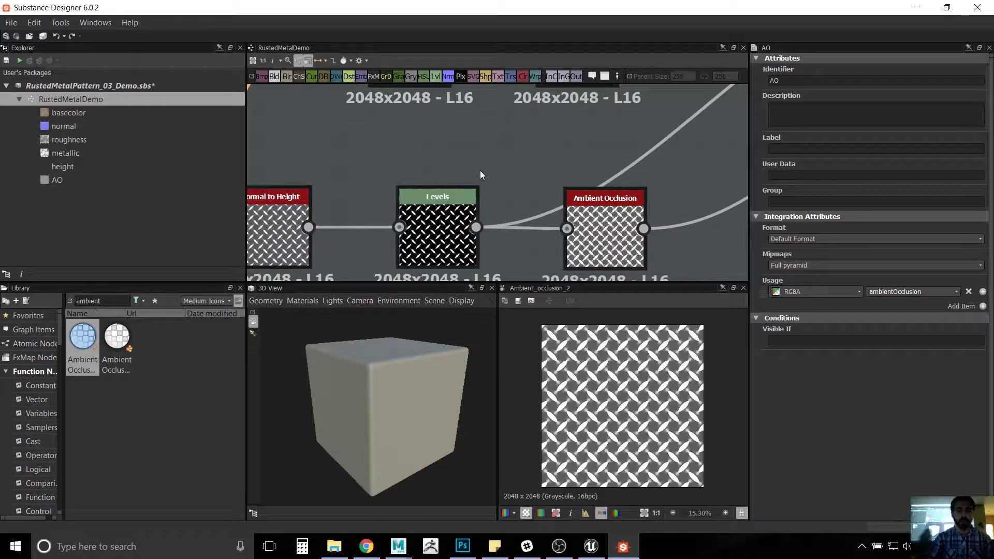
pyautogui.moveTo(528, 164); pyautogui.dragTo(468, 172, button='middle')
pyautogui.scroll(-2, 468, 172)
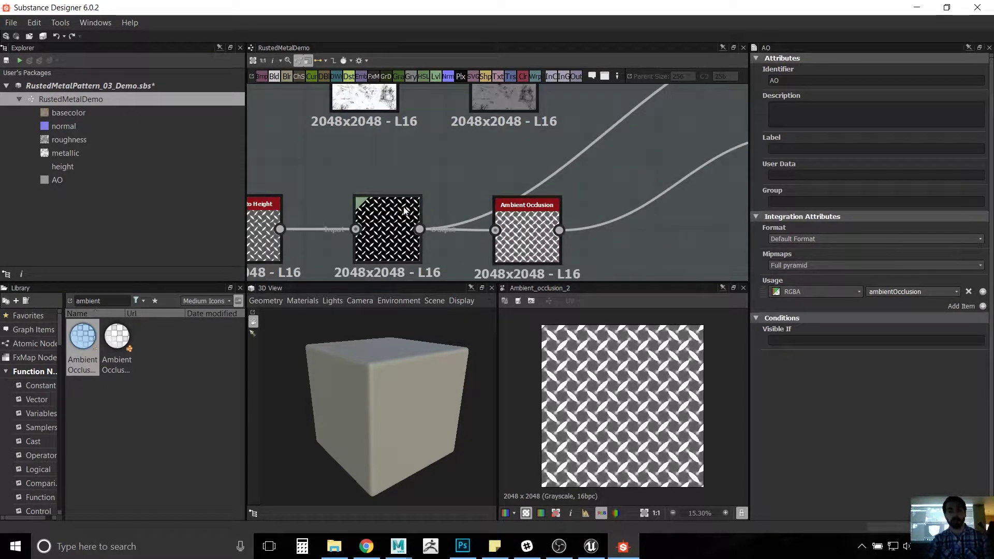
pyautogui.click(380, 224)
pyautogui.scroll(-1, 486, 200)
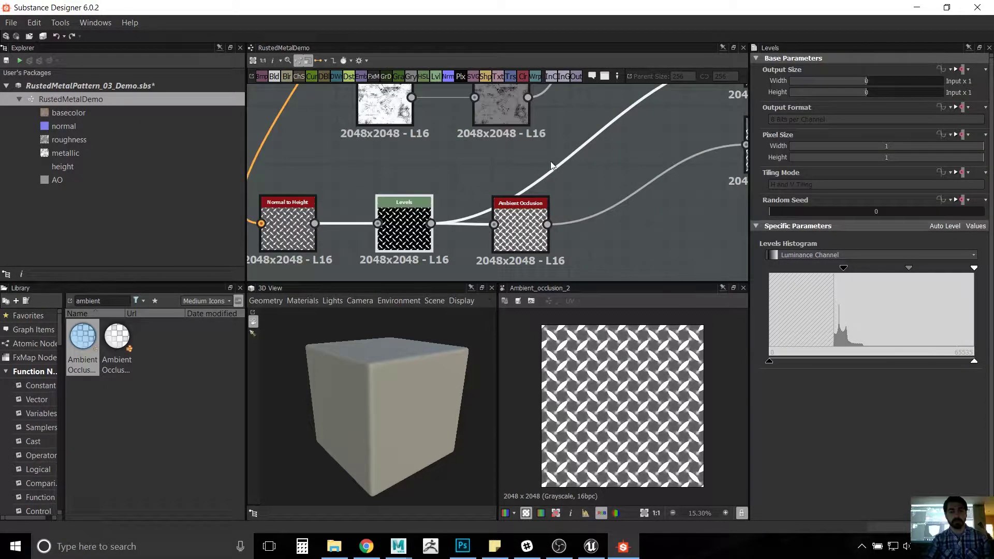
pyautogui.moveTo(551, 161); pyautogui.dragTo(540, 231, button='middle')
pyautogui.scroll(-1, 541, 232)
pyautogui.scroll(1, 540, 231)
pyautogui.moveTo(471, 219); pyautogui.dragTo(537, 124, button='middle')
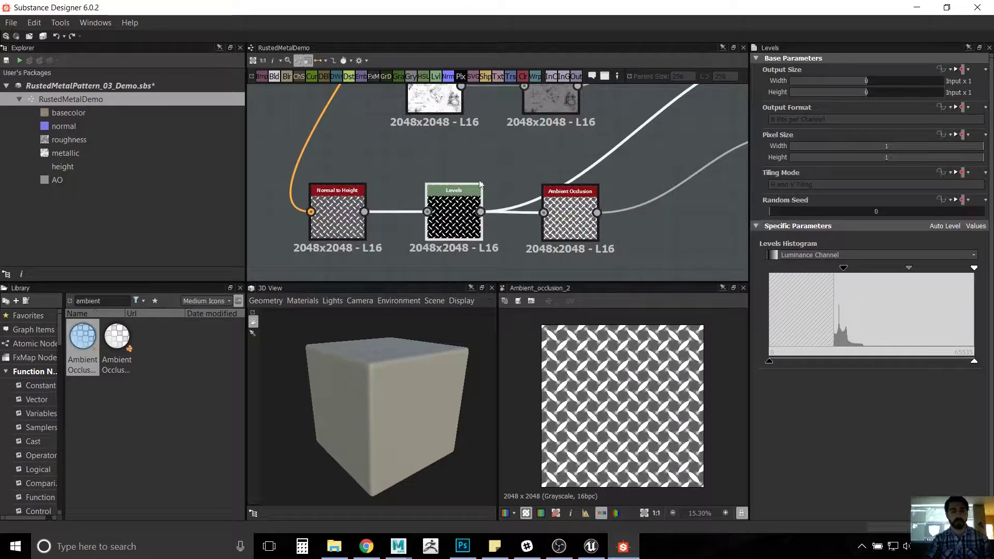
pyautogui.moveTo(591, 171); pyautogui.dragTo(525, 195, button='middle')
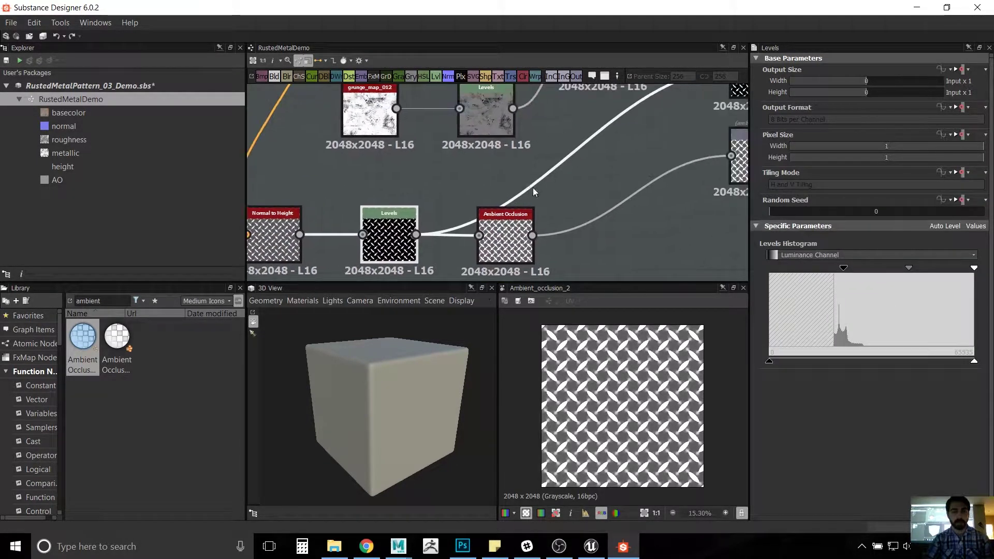
pyautogui.click(504, 238)
pyautogui.moveTo(650, 178); pyautogui.dragTo(621, 188, button='middle')
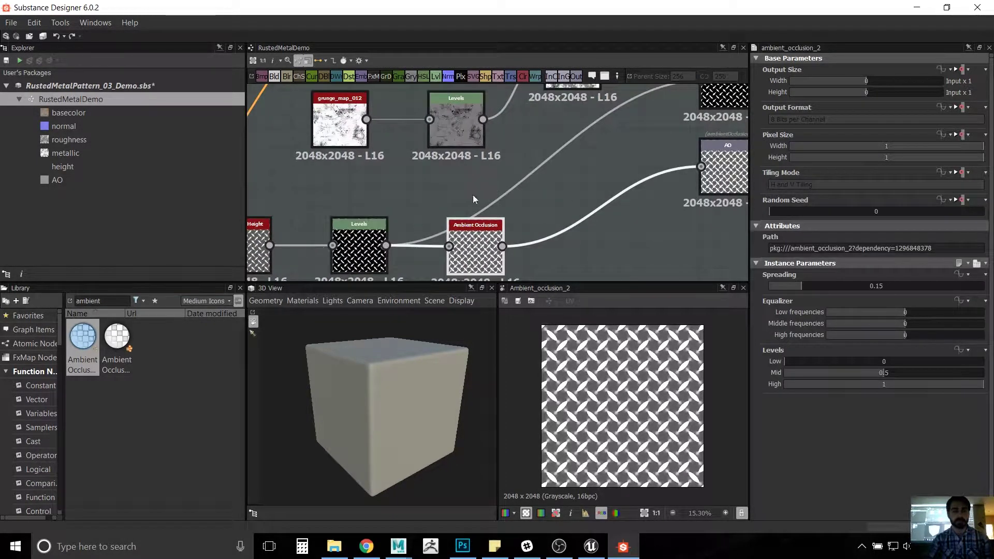
pyautogui.click(362, 246)
pyautogui.click(474, 237)
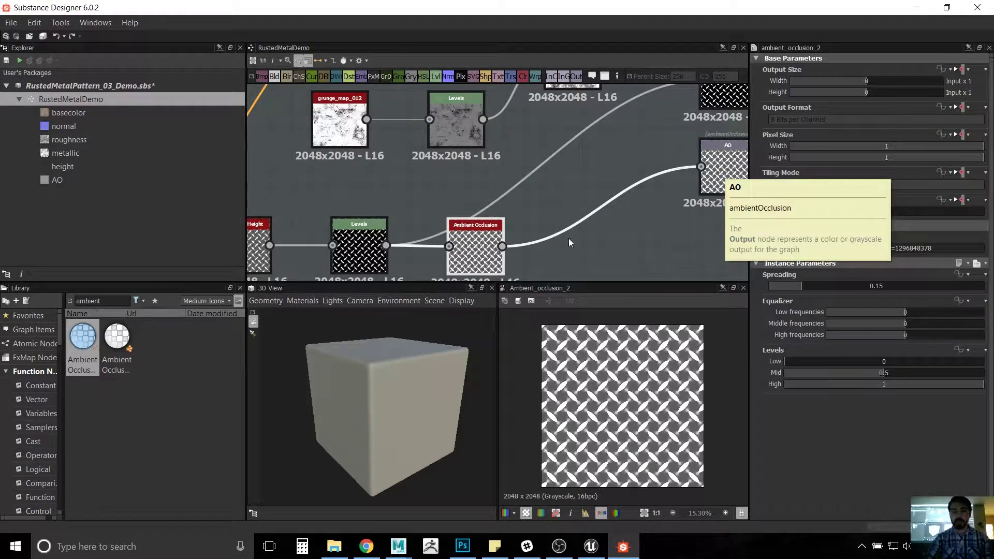
# Step: Switch to File Explorer, move its window aside, and open the Designer folder inside the Substance folder
pyautogui.click(334, 546)
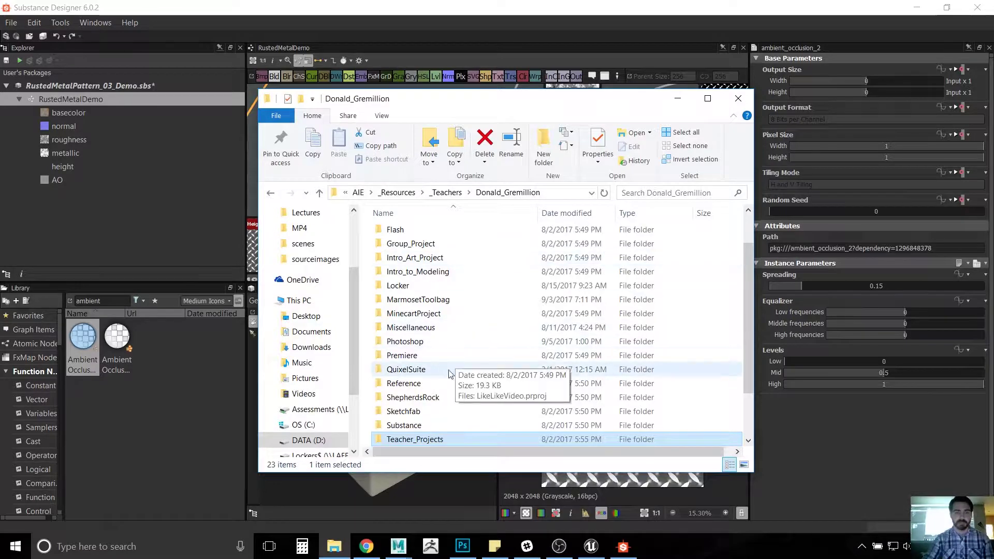
pyautogui.moveTo(550, 98); pyautogui.dragTo(739, 92)
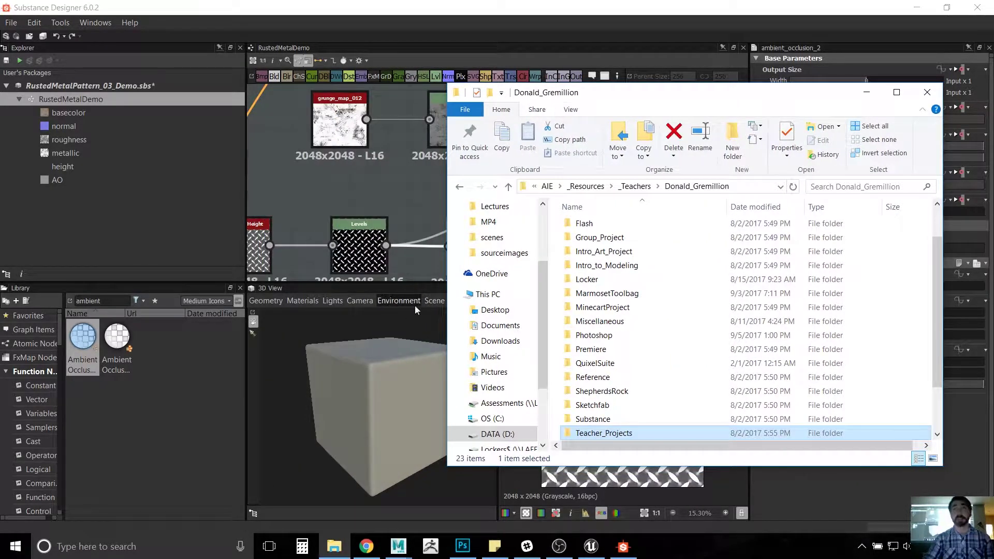
pyautogui.moveTo(392, 331); pyautogui.dragTo(350, 340)
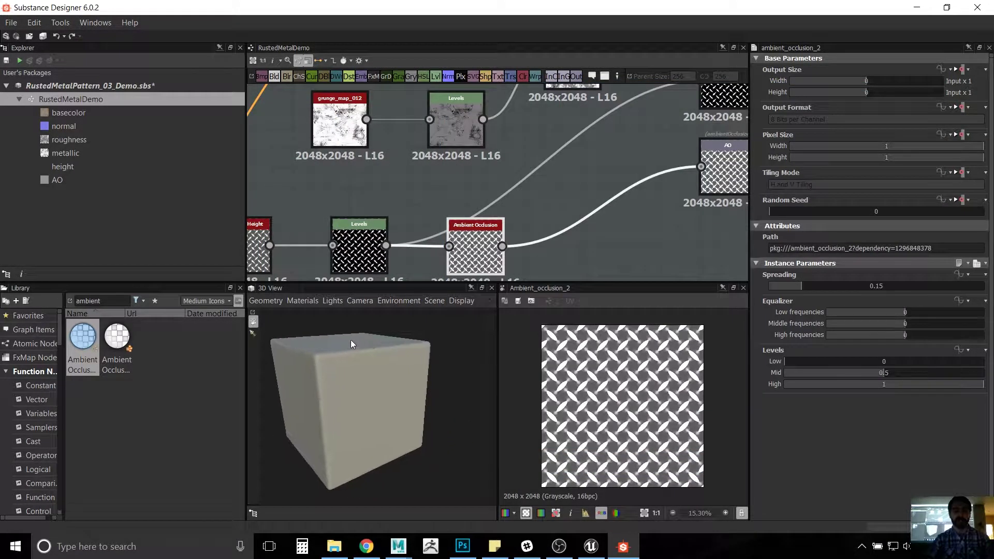
pyautogui.click(340, 552)
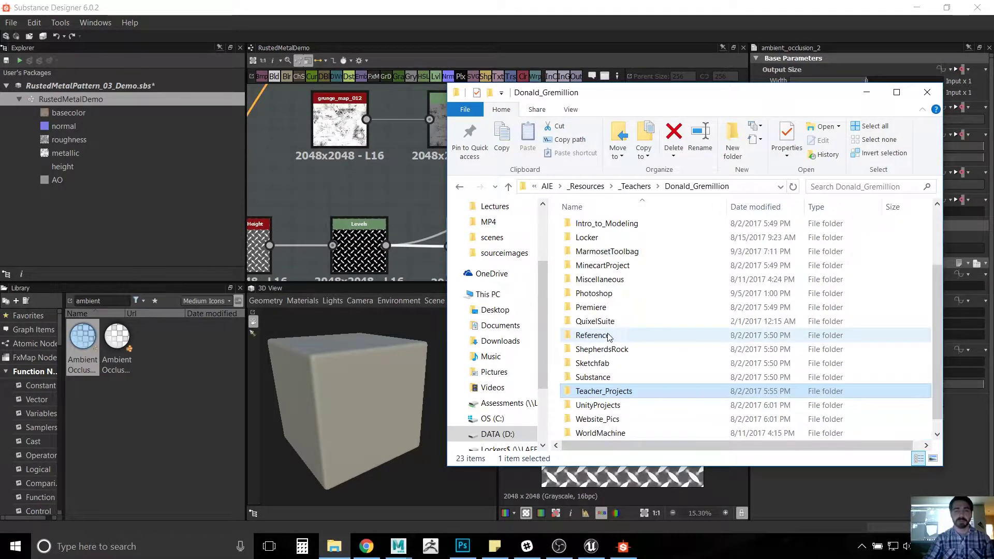
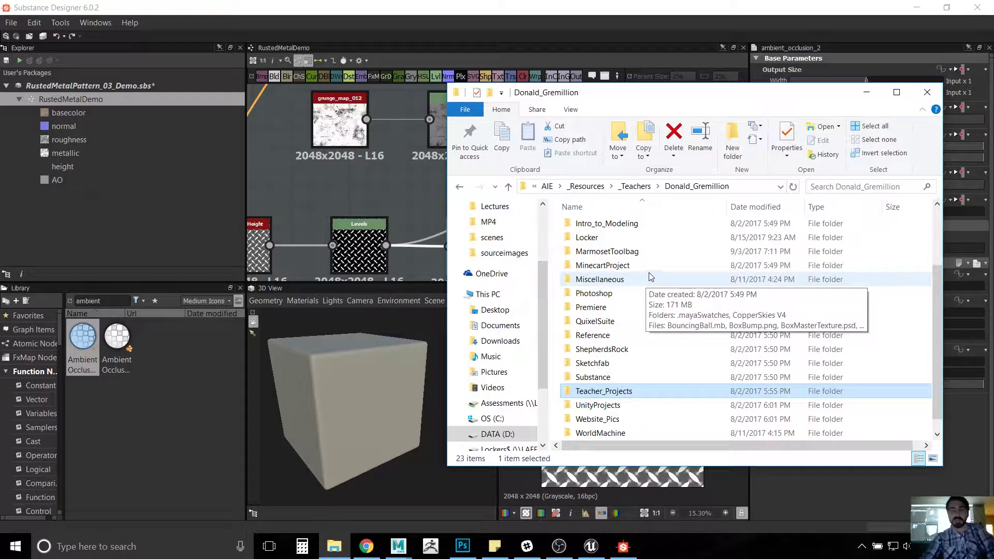
pyautogui.click(645, 381)
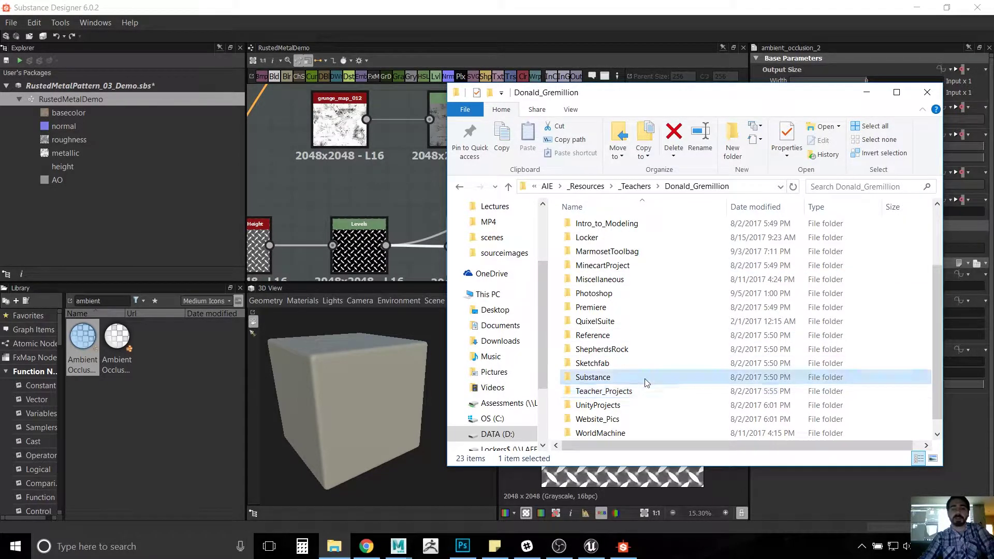
pyautogui.doubleClick(645, 379)
pyautogui.doubleClick(602, 227)
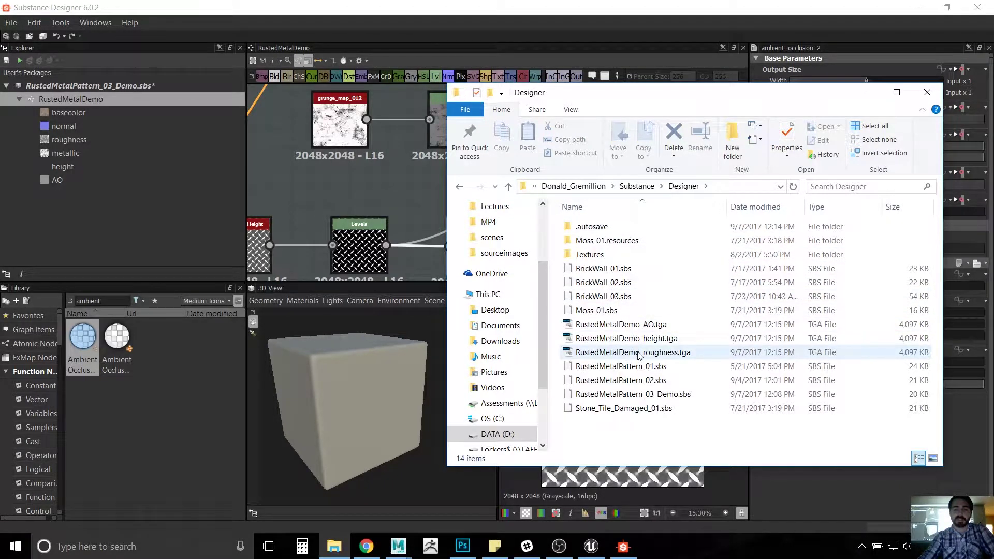
# Step: Look through the texture files in the TGA subfolder of Textures and return to the Designer folder
pyautogui.click(615, 256)
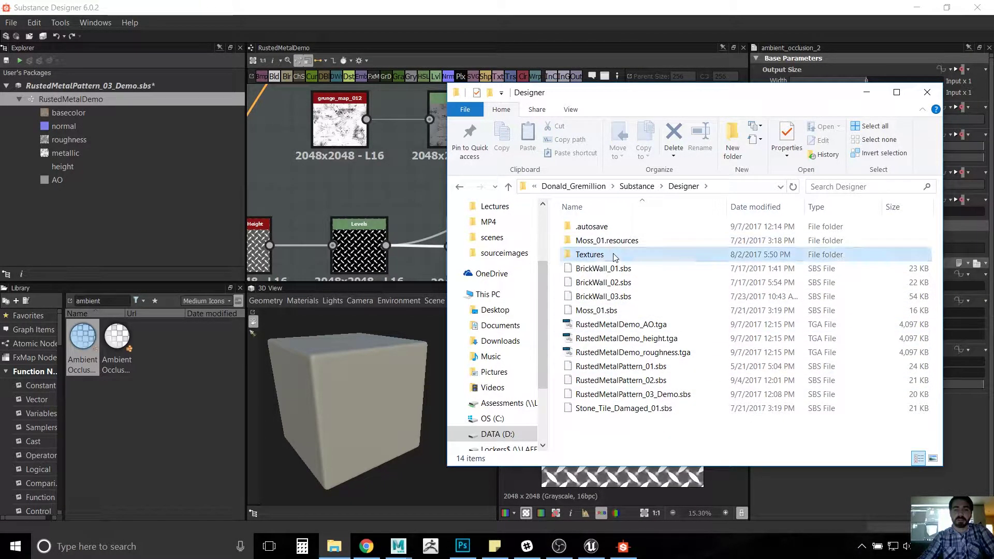
pyautogui.doubleClick(616, 256)
pyautogui.press('BackSpace')
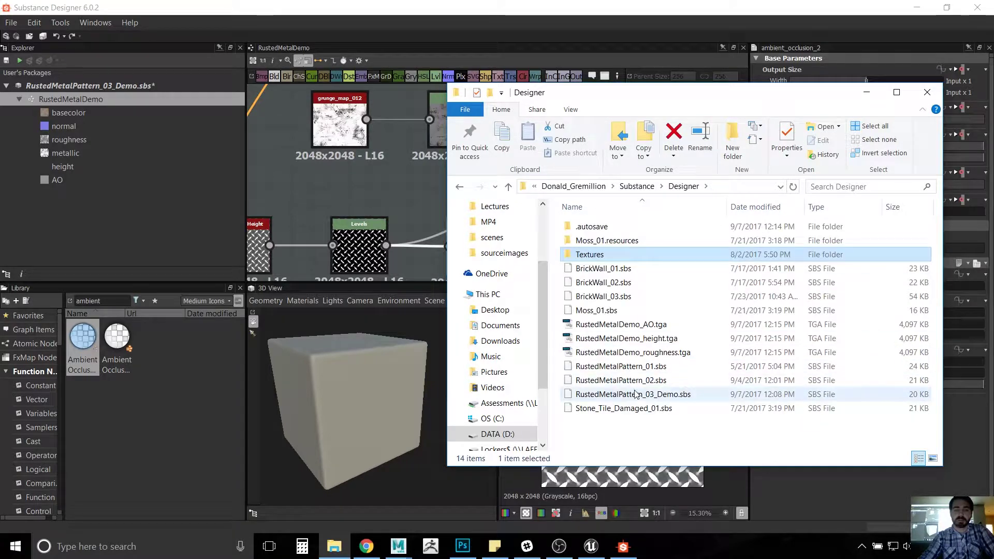
pyautogui.click(617, 432)
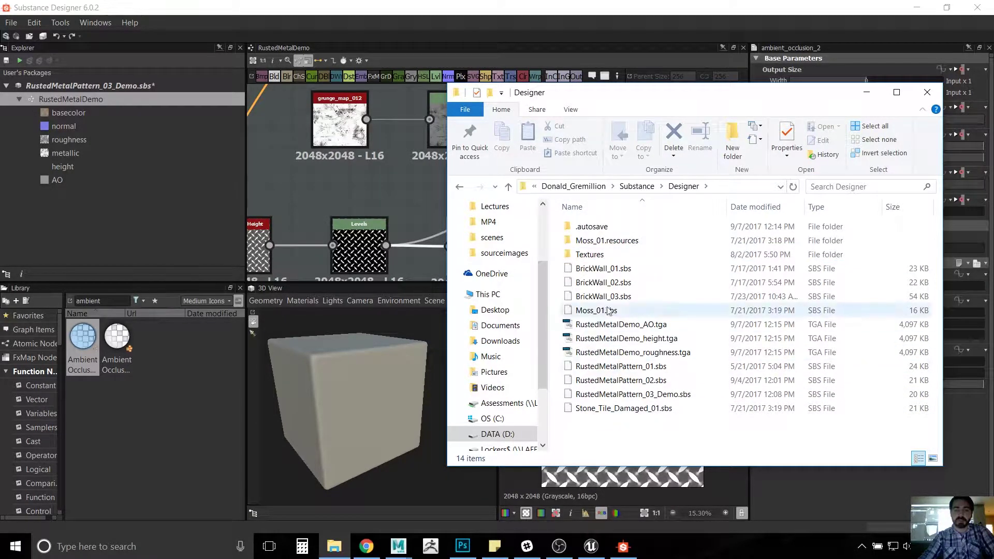
pyautogui.doubleClick(605, 254)
pyautogui.doubleClick(610, 240)
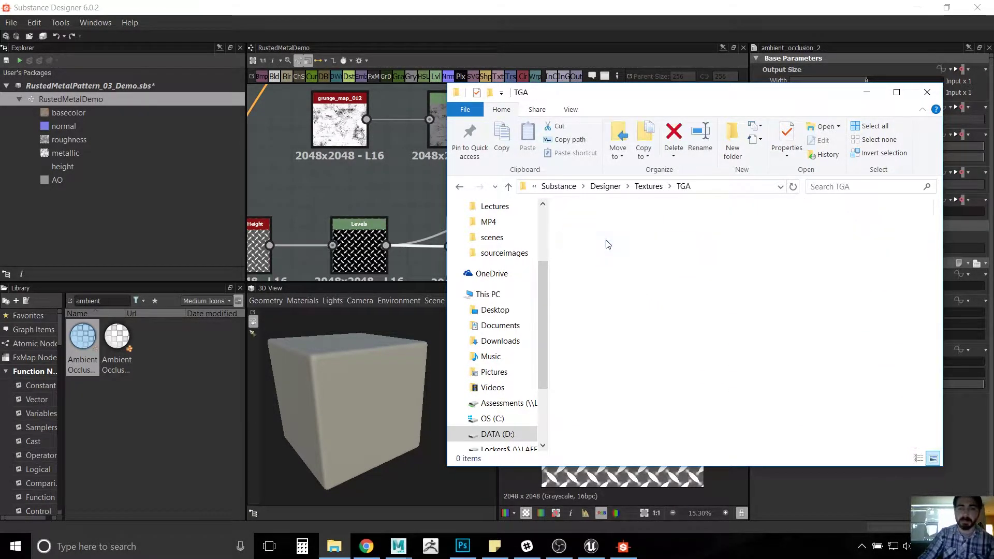
pyautogui.scroll(-2, 663, 337)
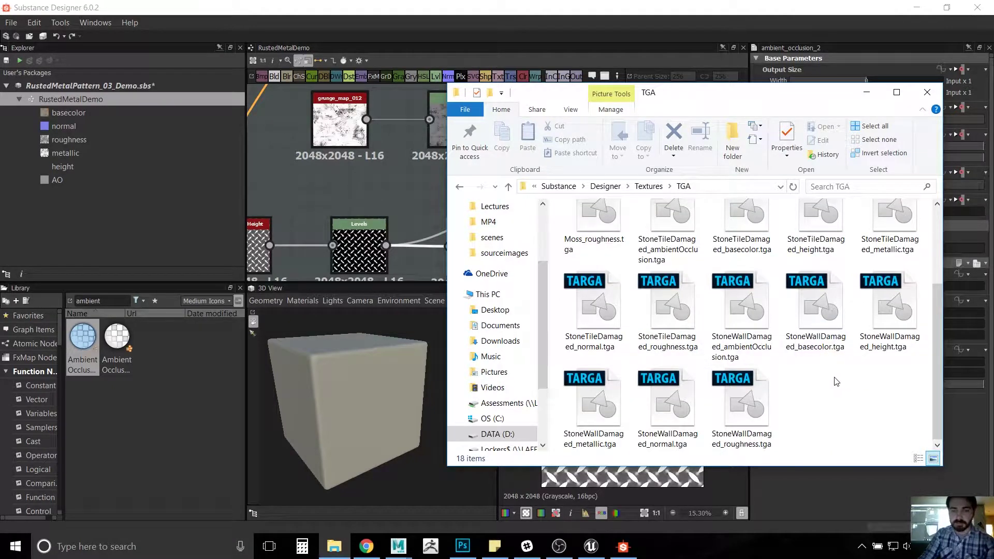
pyautogui.scroll(2, 841, 383)
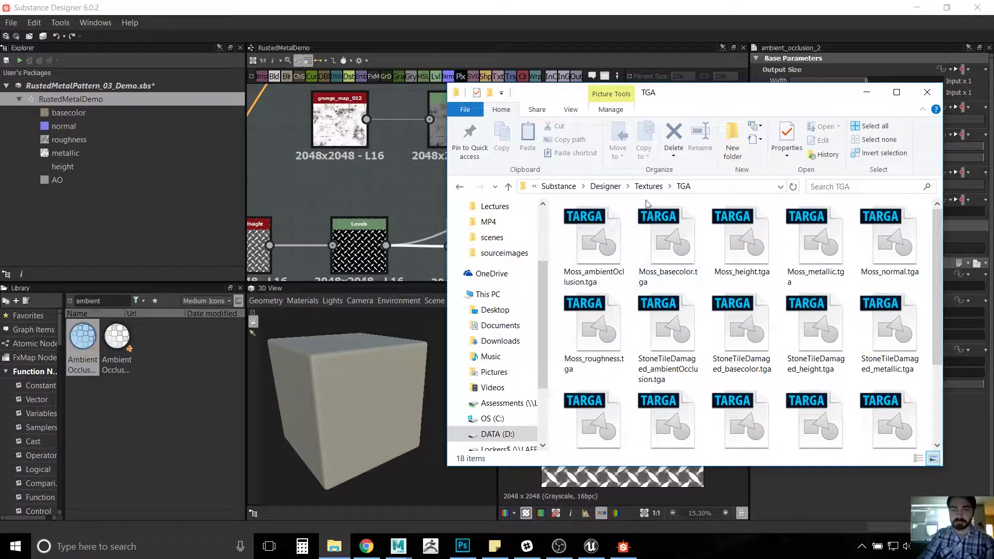
pyautogui.click(606, 187)
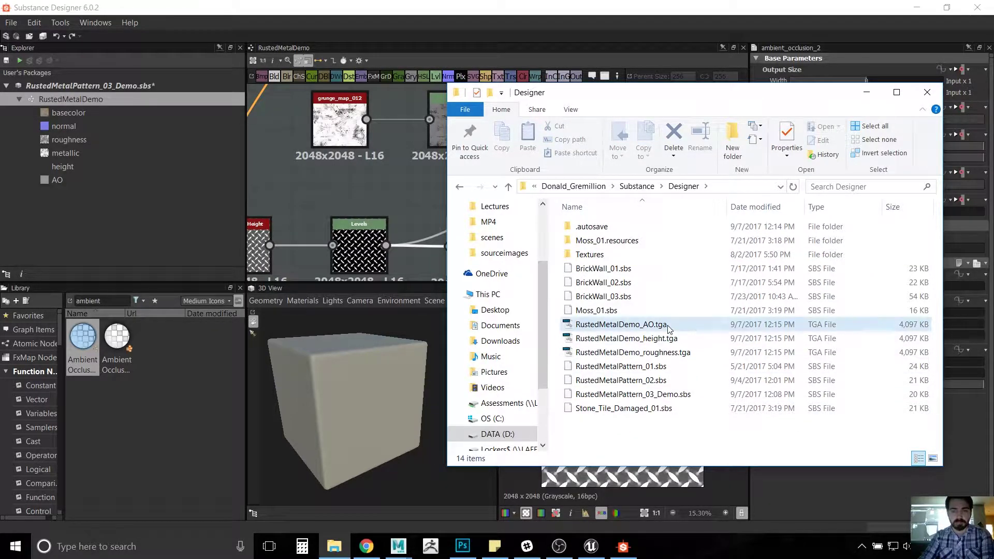
# Step: Open RustedMetalDemo_AO.tga, RustedMetalDemo_height.tga and RustedMetalDemo_roughness.tga together in Photoshop
pyautogui.click(647, 324)
pyautogui.keyDown('shift'); pyautogui.click(683, 353); pyautogui.keyUp('shift')
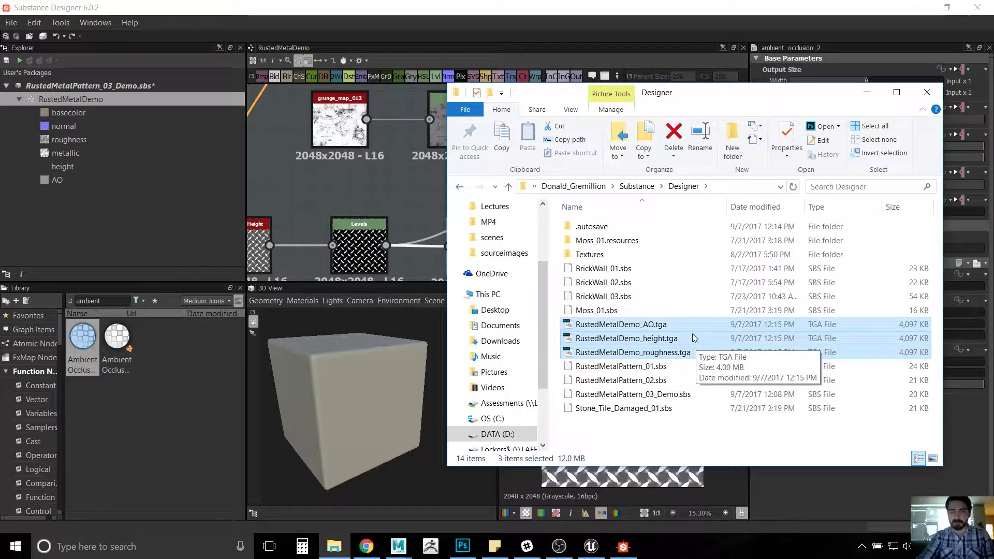
pyautogui.moveTo(678, 325); pyautogui.dragTo(586, 5)
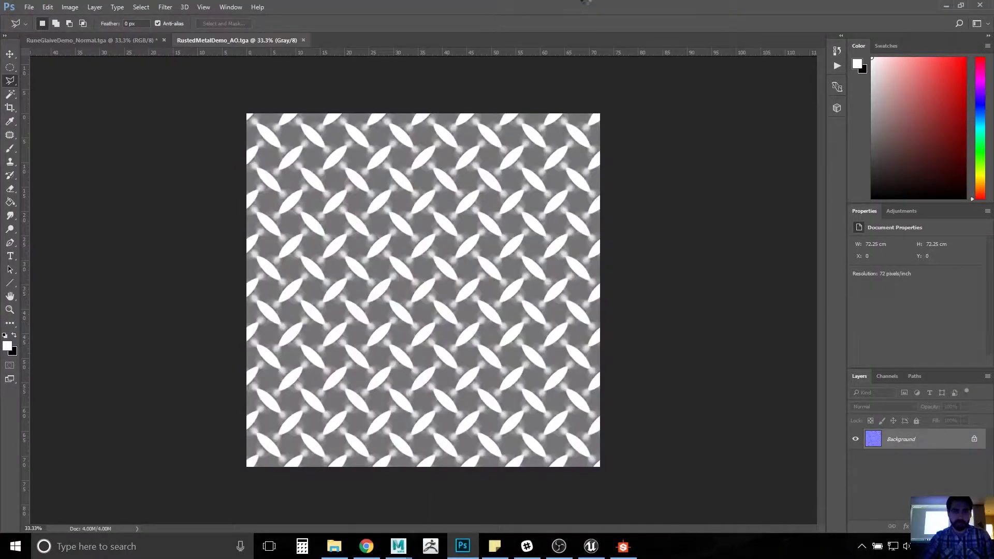
# Step: Inspect the exported height, AO and roughness images one after another among the open documents
pyautogui.click(345, 40)
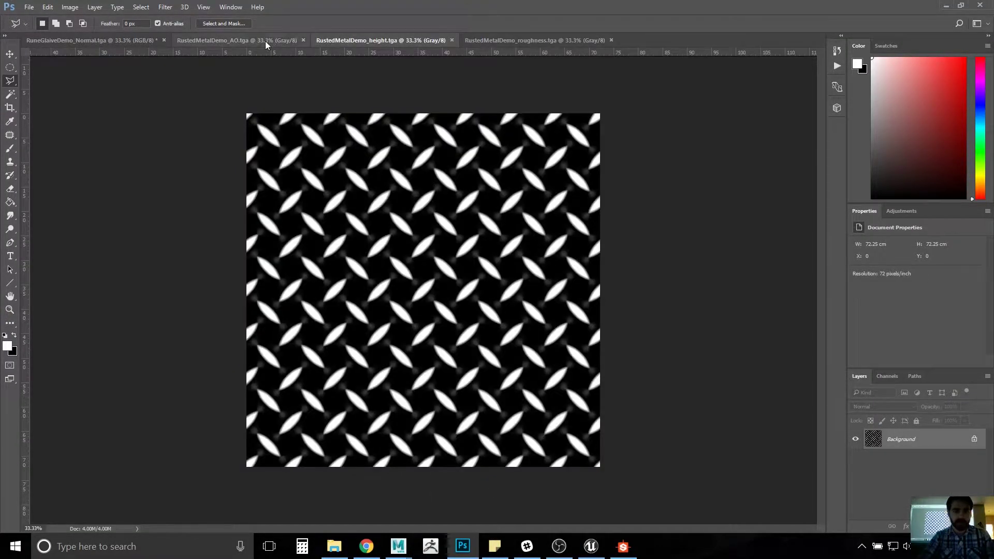
pyautogui.click(262, 41)
pyautogui.click(435, 37)
pyautogui.click(508, 38)
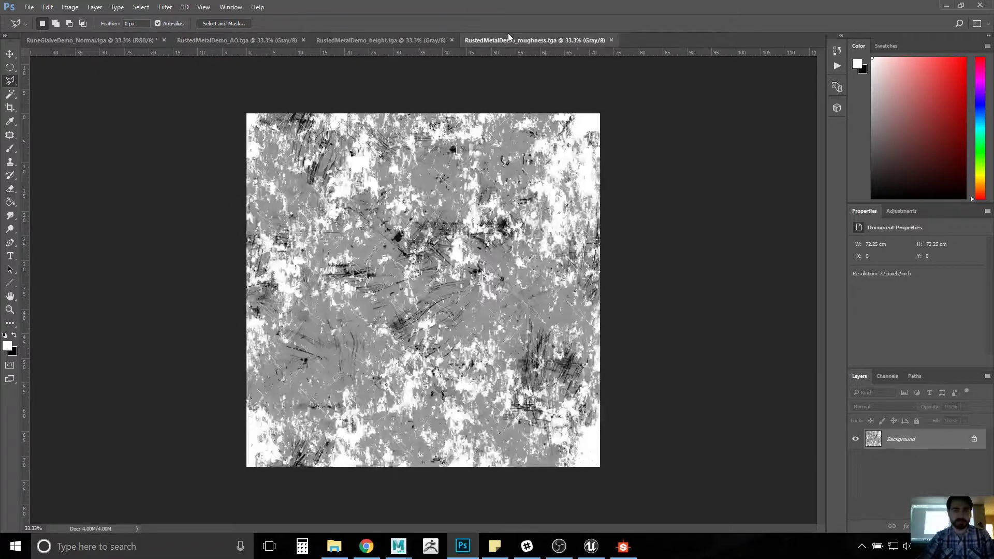
# Step: Close the RuneGlaiveDemo_Normal.tga document without saving its changes
pyautogui.click(244, 41)
pyautogui.click(82, 41)
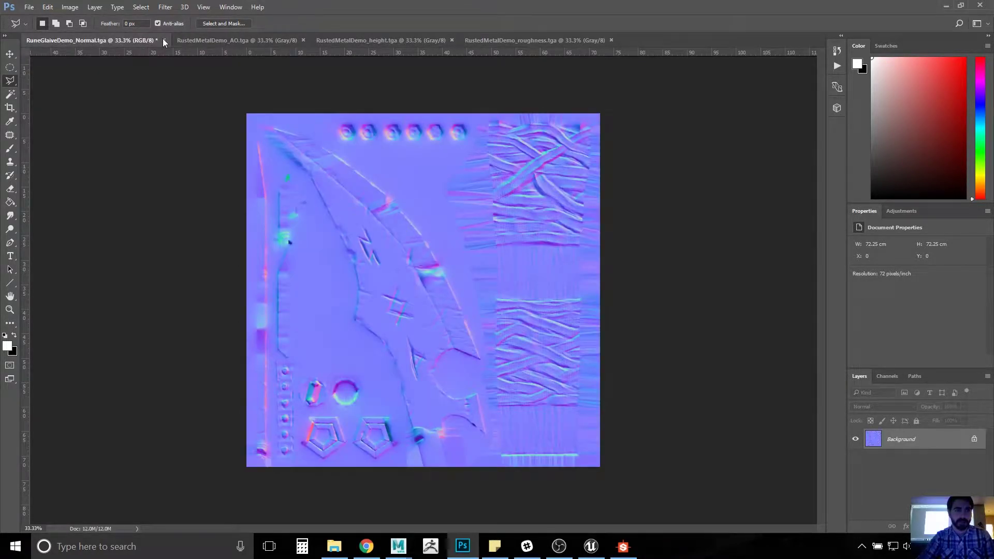
pyautogui.click(164, 40)
pyautogui.click(500, 207)
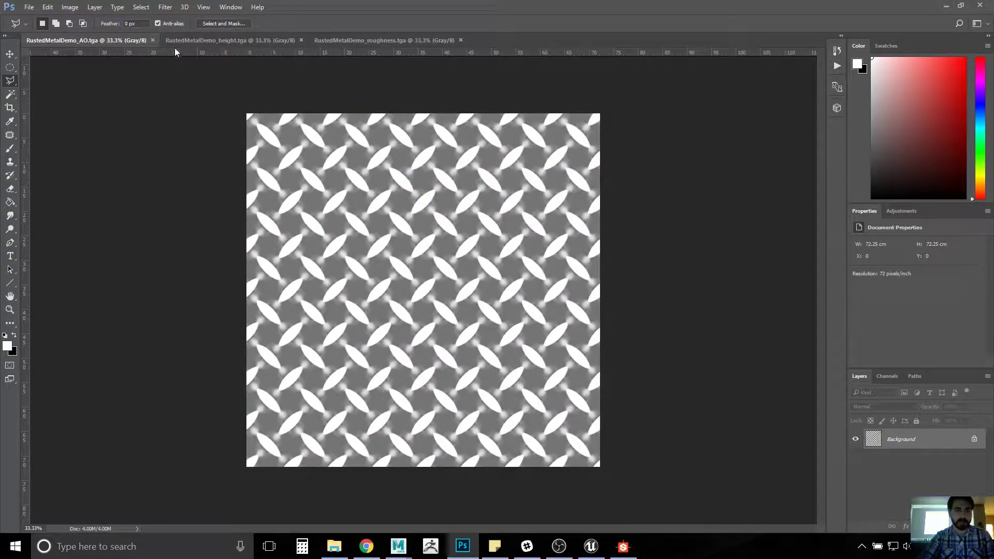
# Step: Look through the exported height, roughness and AO textures once more and switch back to Substance Designer
pyautogui.click(200, 40)
pyautogui.click(426, 39)
pyautogui.click(126, 40)
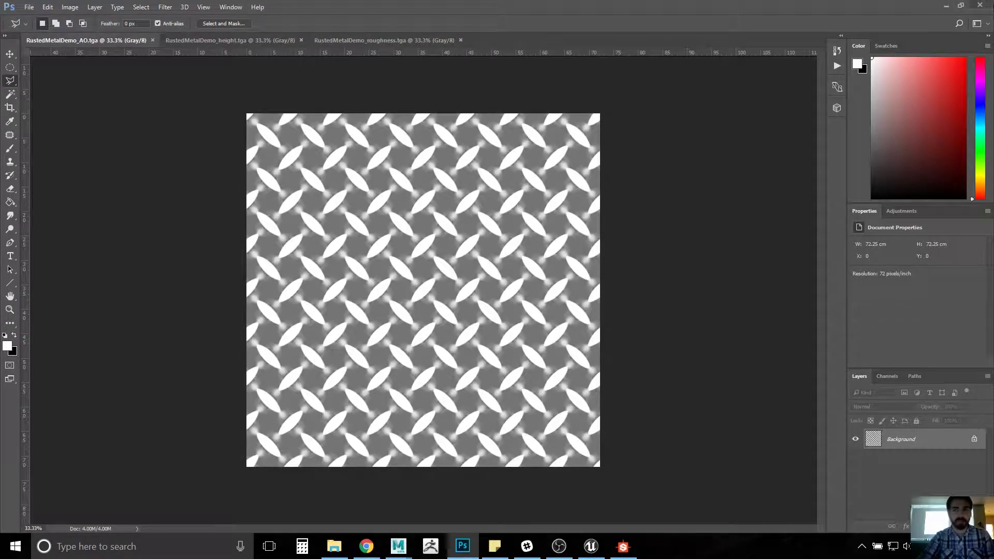
pyautogui.click(951, 5)
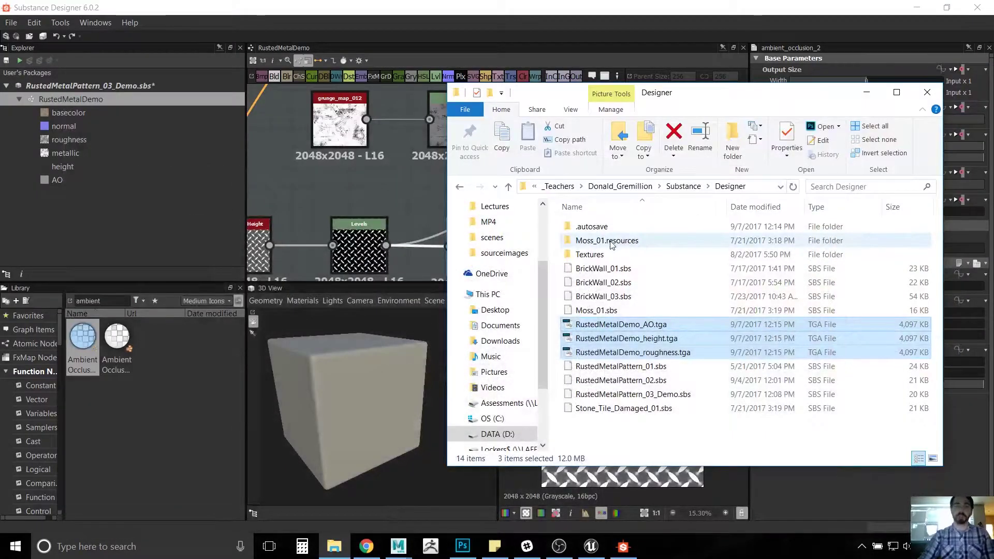
pyautogui.click(411, 48)
pyautogui.click(61, 24)
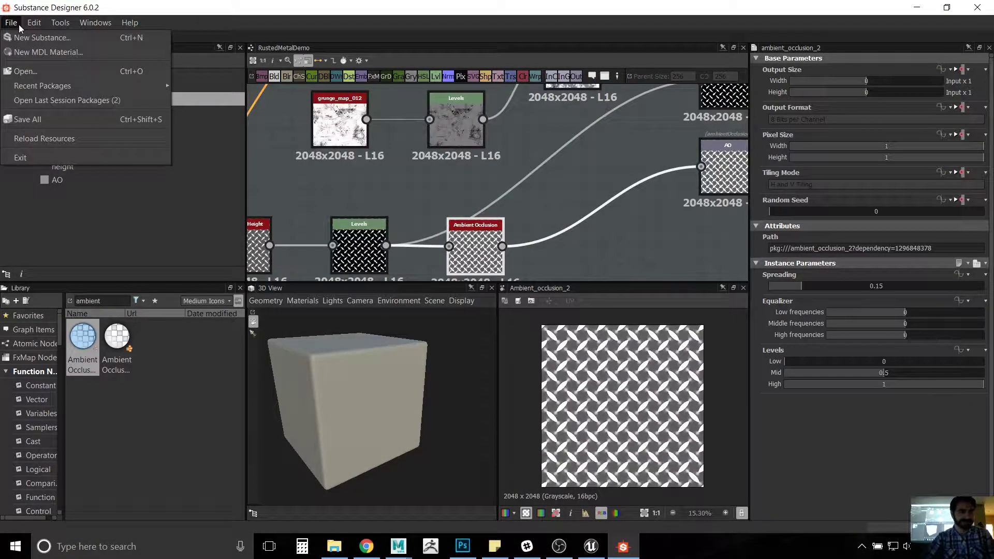
pyautogui.click(32, 24)
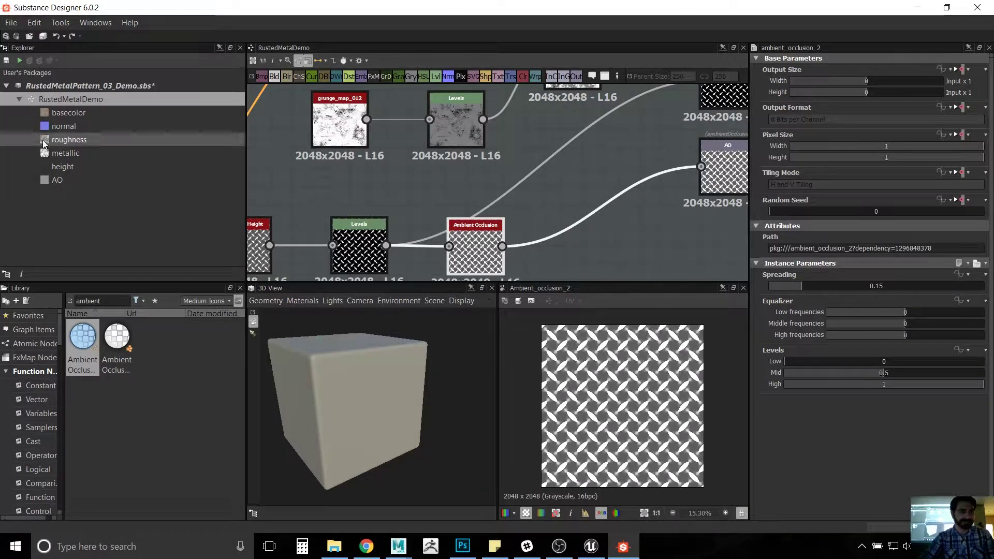
pyautogui.rightClick(92, 86)
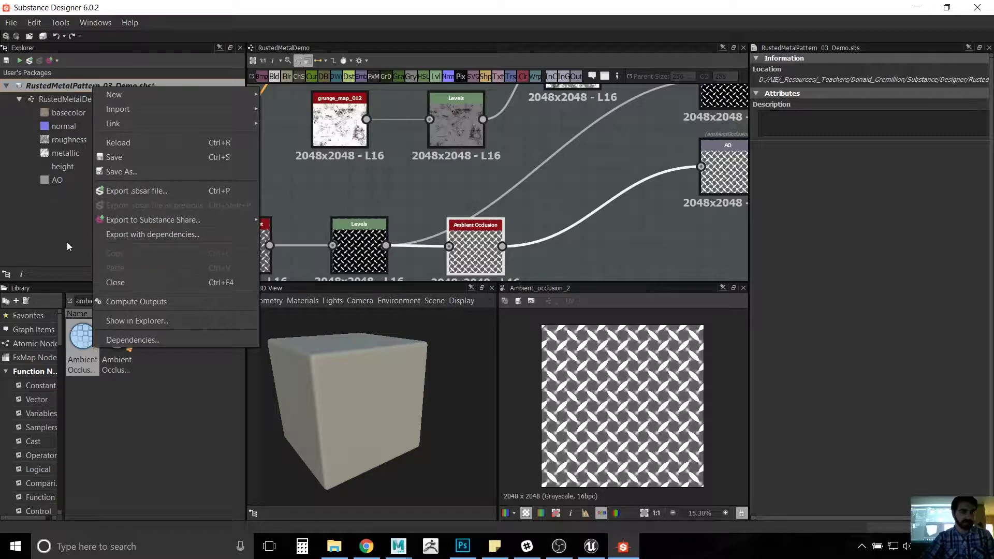
pyautogui.click(48, 217)
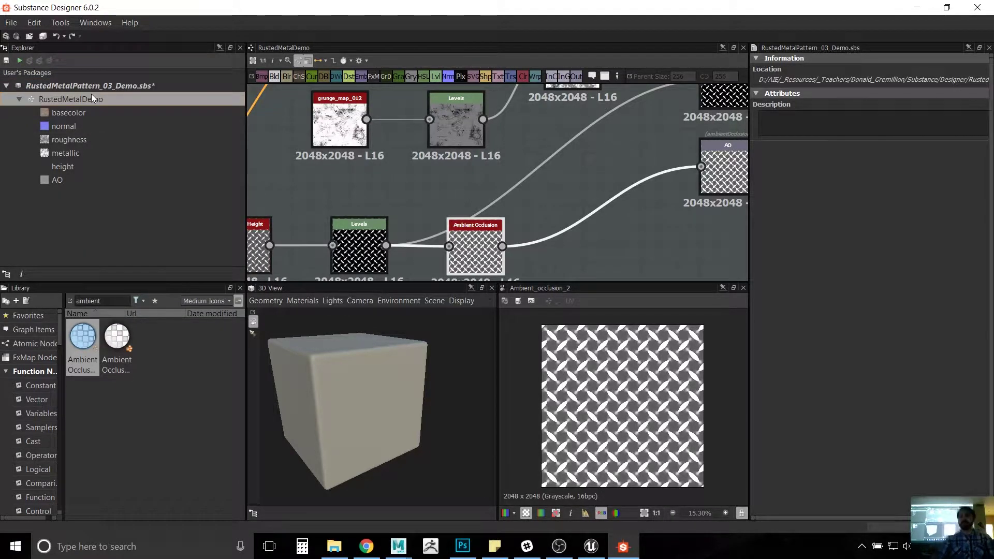
pyautogui.click(91, 98)
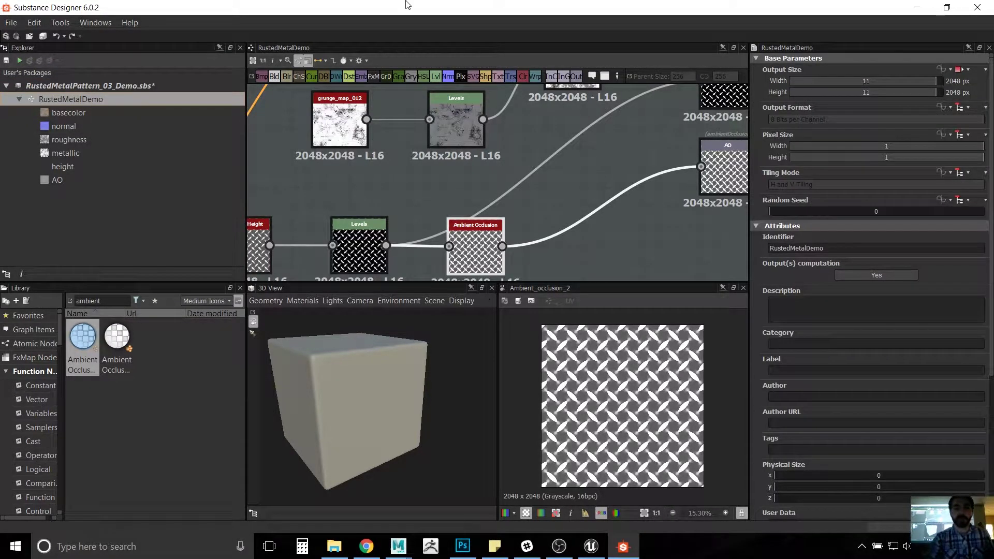
pyautogui.scroll(-3, 457, 154)
pyautogui.scroll(2, 460, 150)
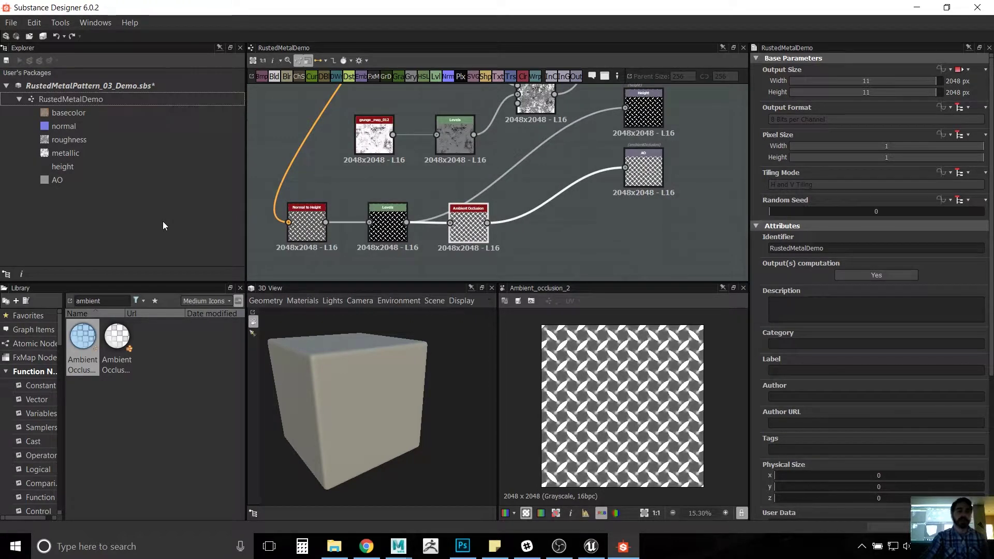
# Step: Open BrickWall_03.sbs from the Designer folder, accept all format updates and close the update report
pyautogui.click(11, 22)
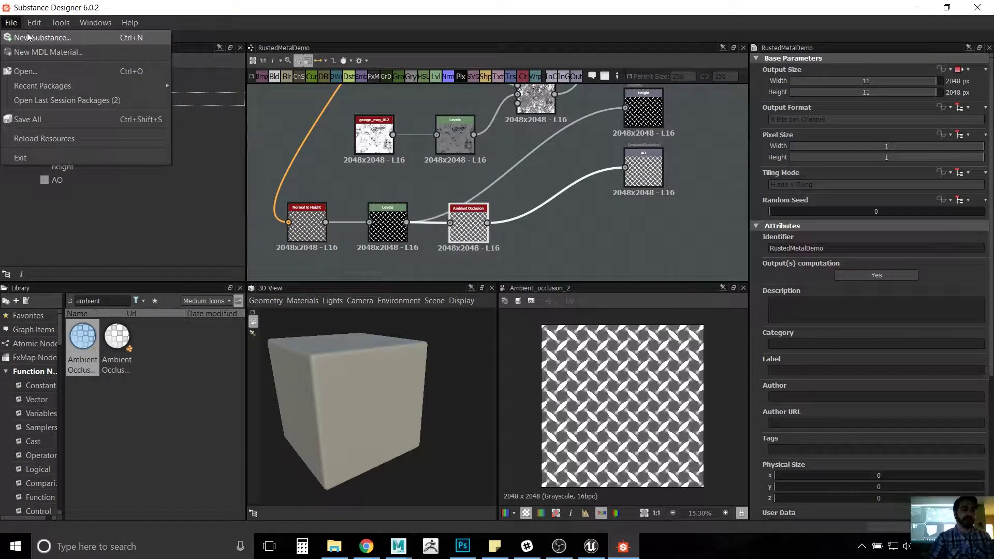
pyautogui.click(48, 76)
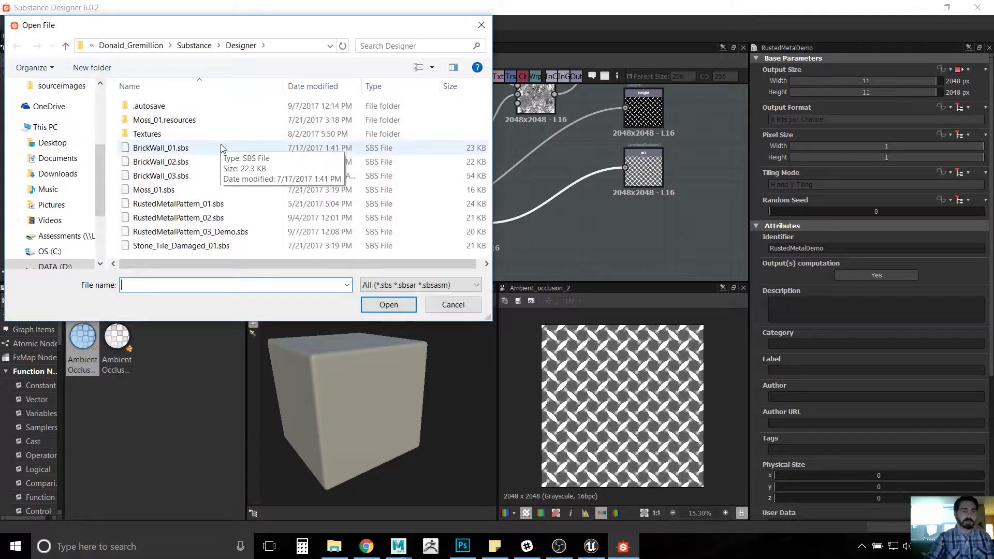
pyautogui.click(187, 177)
pyautogui.doubleClick(186, 177)
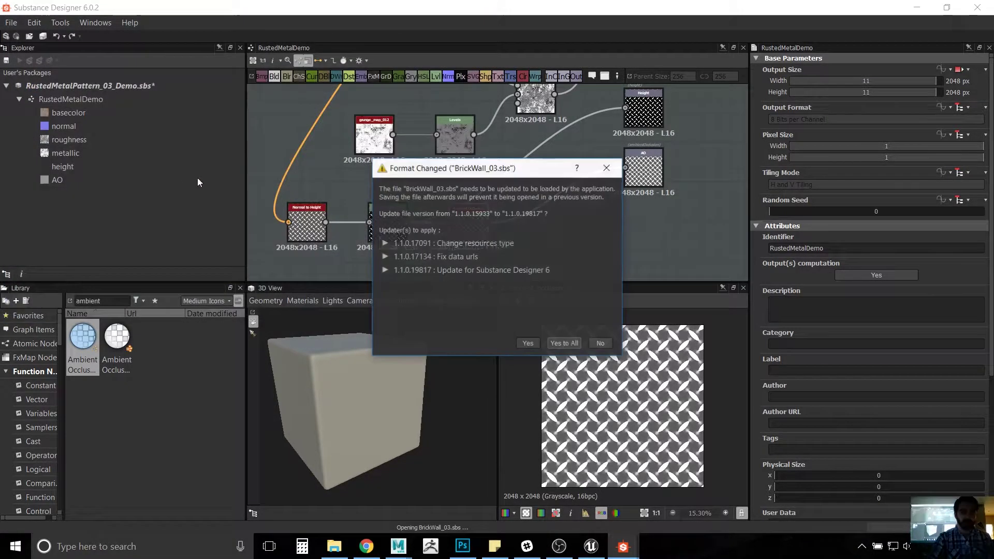
pyautogui.click(562, 346)
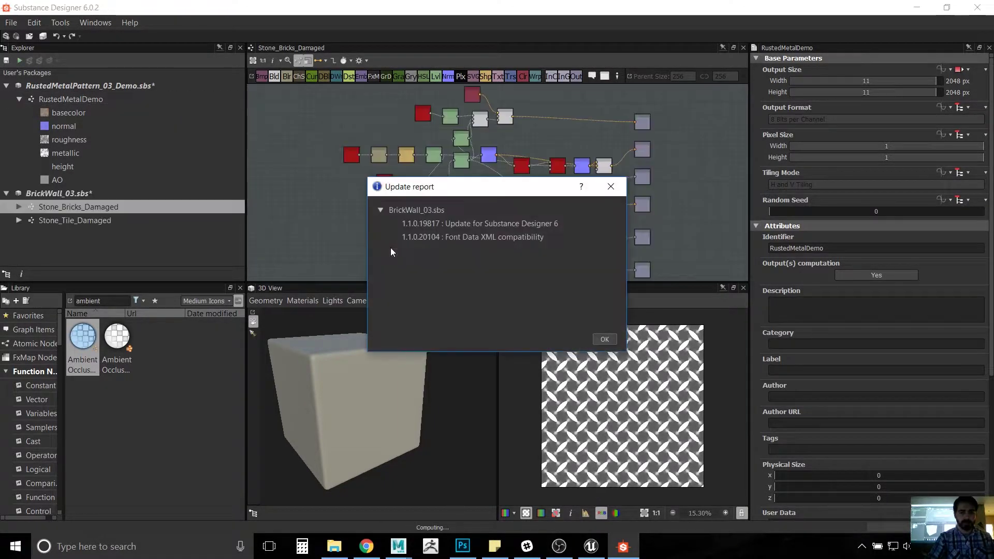
pyautogui.click(611, 188)
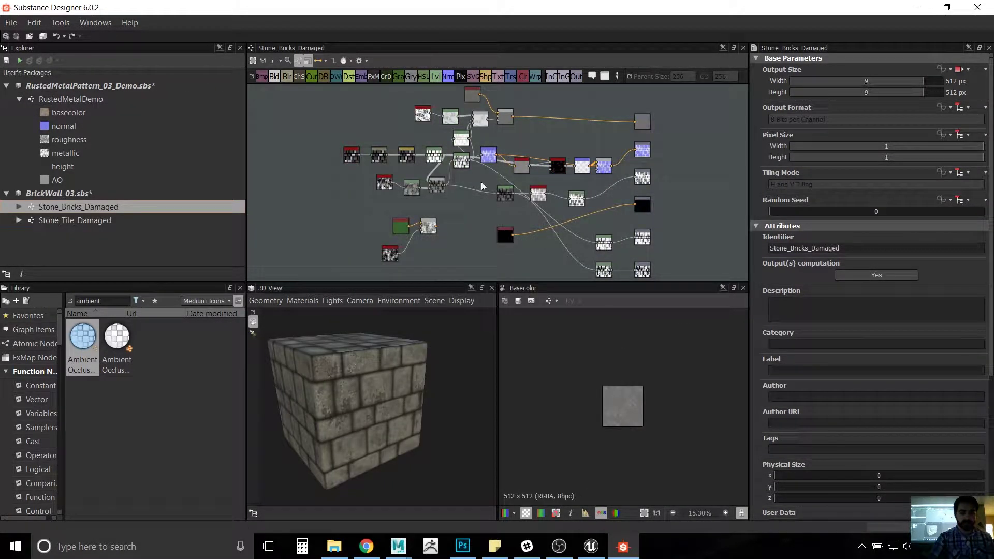
# Step: Examine the Stone_Bricks_Damaged node graph and the brick material on the cube in the 3D view
pyautogui.scroll(5, 456, 207)
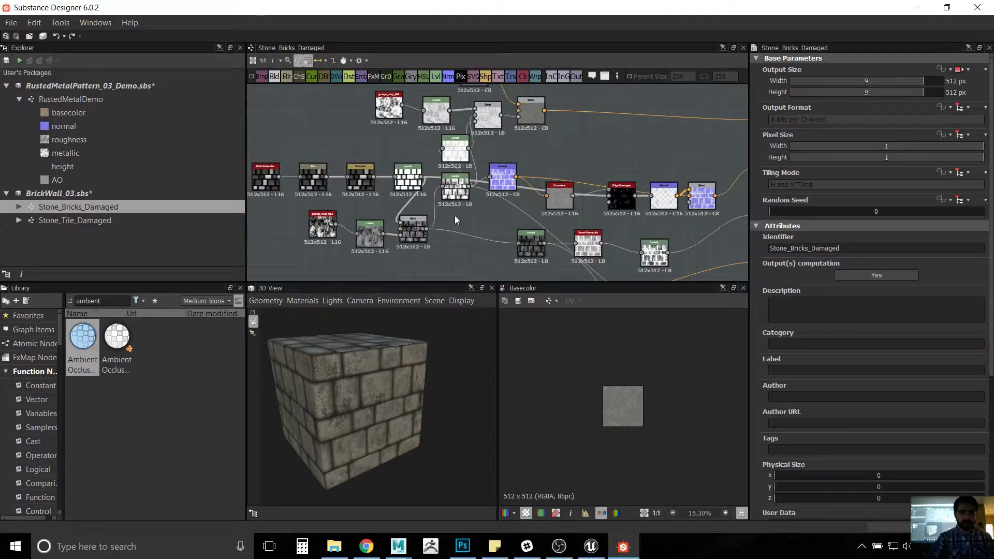
pyautogui.moveTo(388, 377)
pyautogui.mouseDown()
pyautogui.moveTo(400, 361)
pyautogui.moveTo(352, 365)
pyautogui.moveTo(384, 386)
pyautogui.moveTo(443, 353)
pyautogui.moveTo(389, 358)
pyautogui.mouseUp()
pyautogui.moveTo(389, 358); pyautogui.dragTo(407, 356, button='middle')
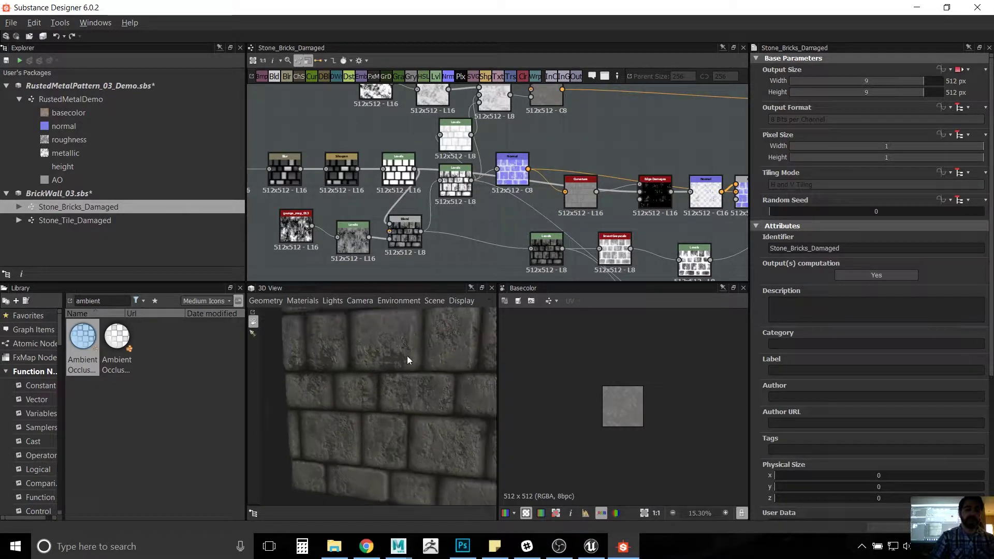
pyautogui.scroll(1, 407, 355)
pyautogui.moveTo(363, 354)
pyautogui.mouseDown()
pyautogui.moveTo(374, 393)
pyautogui.moveTo(387, 386)
pyautogui.moveTo(375, 371)
pyautogui.moveTo(381, 362)
pyautogui.mouseUp()
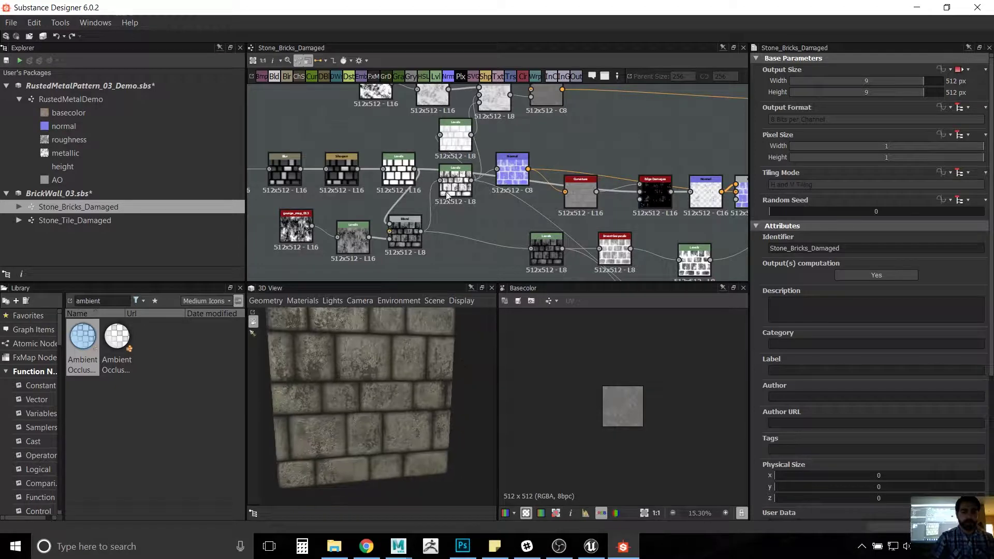
pyautogui.scroll(4, 465, 268)
pyautogui.scroll(2, 464, 200)
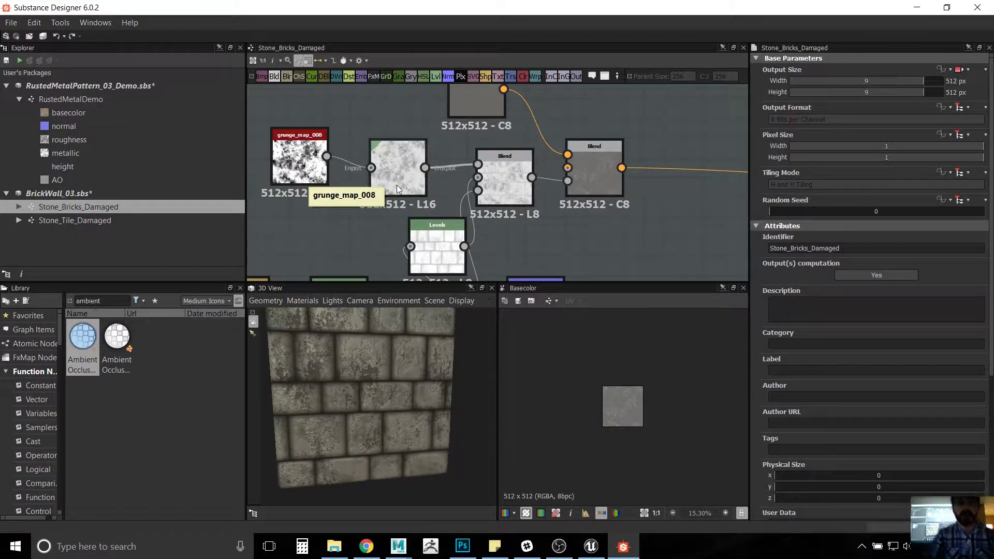
pyautogui.scroll(-1, 396, 186)
pyautogui.scroll(-1, 294, 220)
pyautogui.moveTo(294, 220); pyautogui.dragTo(544, 122, button='middle')
pyautogui.scroll(1, 373, 167)
# Step: Select the Brick Generator node, try a slightly higher Offset value and undo the change
pyautogui.click(367, 150)
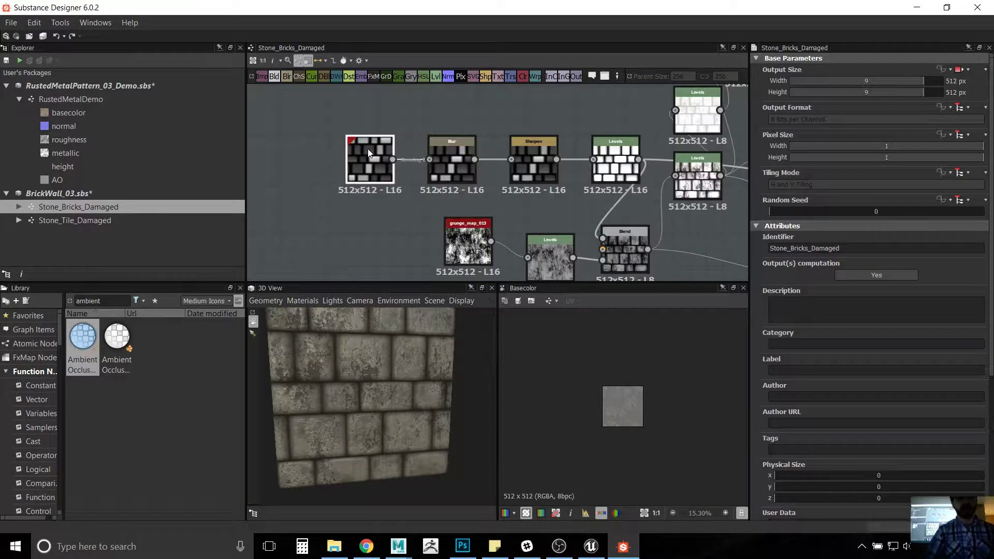
pyautogui.scroll(3, 369, 194)
pyautogui.moveTo(432, 206); pyautogui.dragTo(436, 231, button='middle')
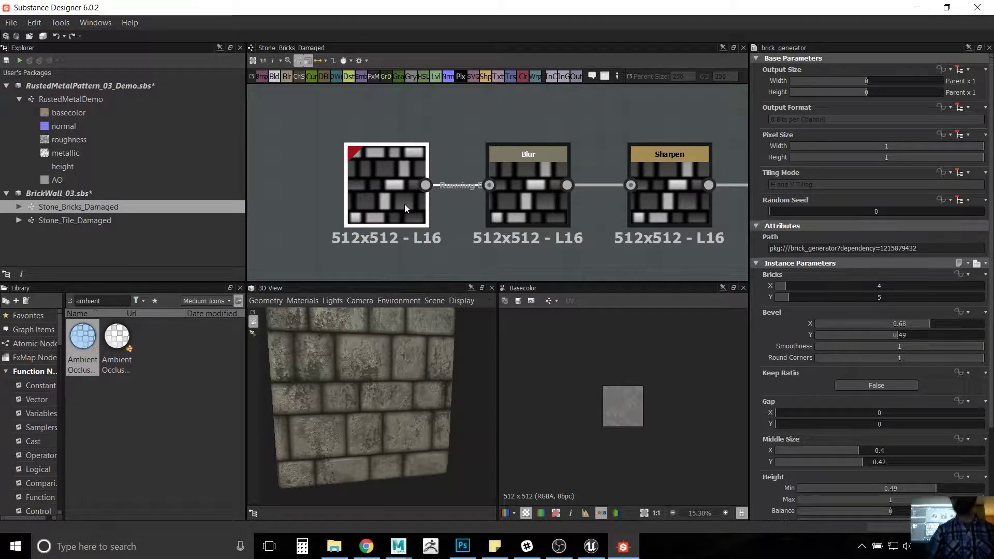
pyautogui.scroll(-2, 870, 346)
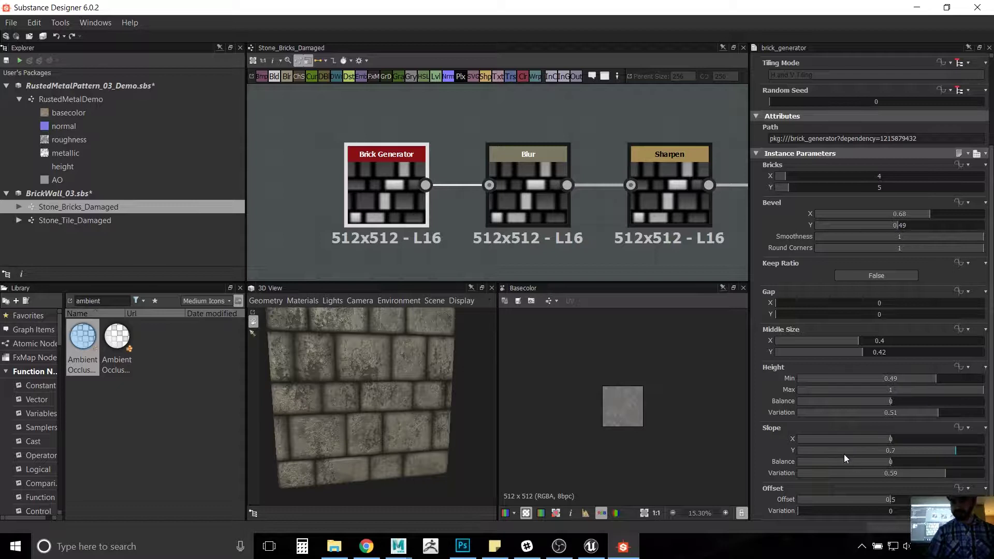
pyautogui.moveTo(890, 500)
pyautogui.mouseDown()
pyautogui.moveTo(849, 501)
pyautogui.moveTo(903, 499)
pyautogui.mouseUp()
pyautogui.hotkey('ctrl', 'z')
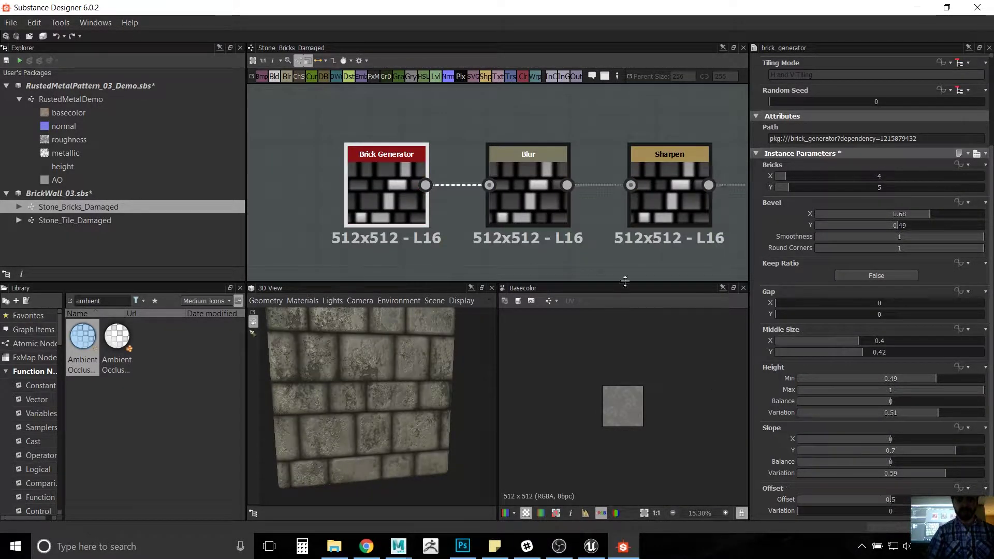
# Step: Try minimum Height values of -0.42 and 0.99 on the Brick Generator and undo the change
pyautogui.moveTo(650, 268); pyautogui.dragTo(586, 262, button='middle')
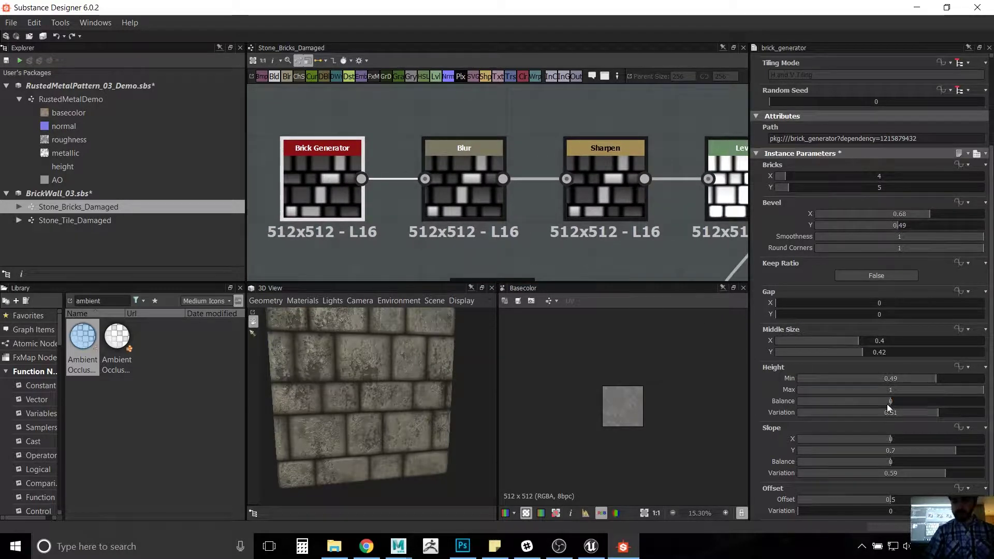
pyautogui.moveTo(934, 380); pyautogui.dragTo(850, 380)
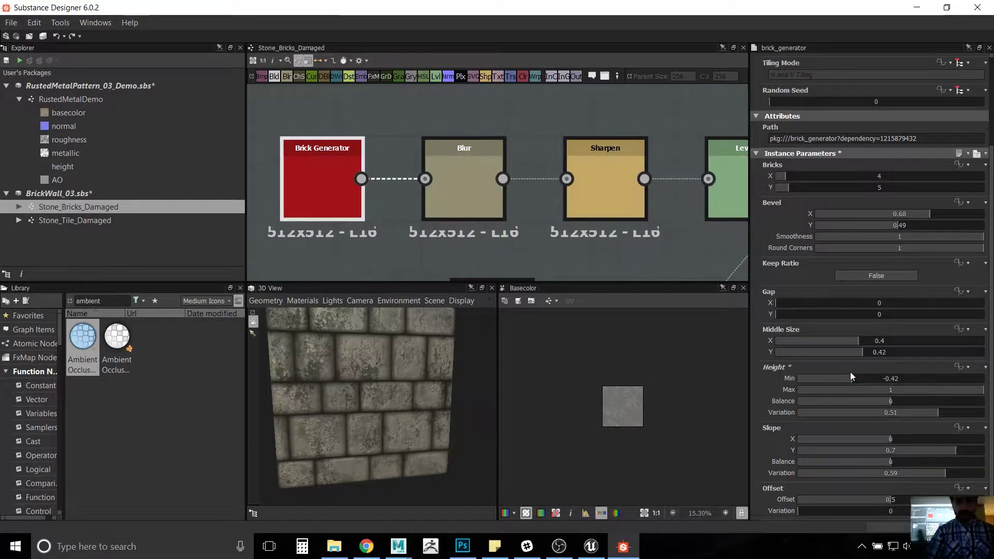
pyautogui.moveTo(913, 374); pyautogui.dragTo(992, 378)
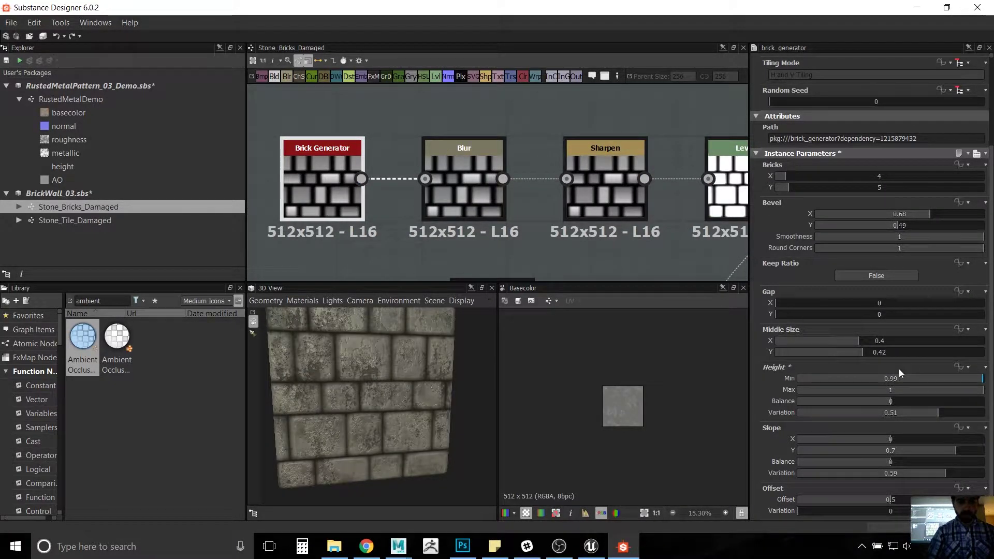
pyautogui.moveTo(899, 370); pyautogui.dragTo(895, 370)
pyautogui.hotkey('ctrl', 'z')
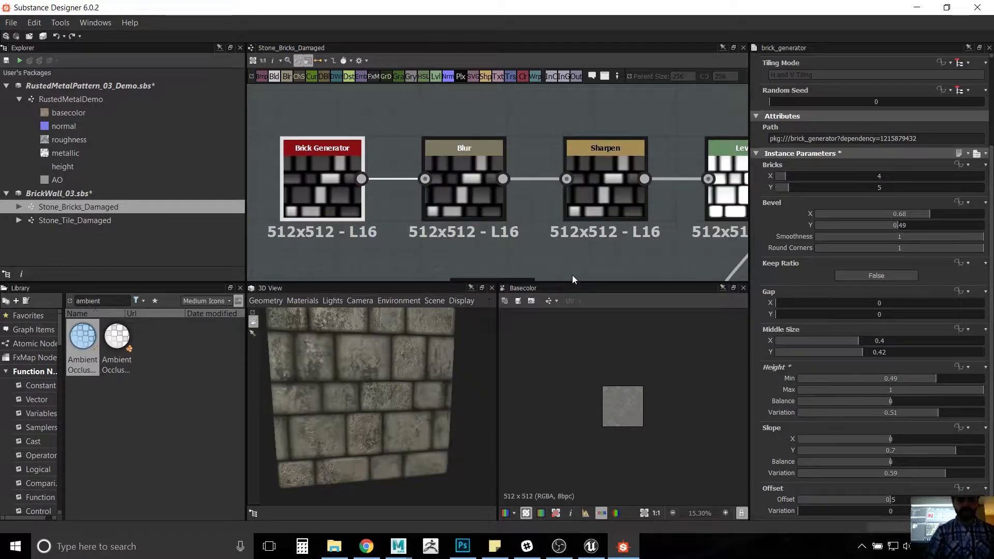
# Step: Examine the node chain from the Brick Generator through the grunge, Levels and Blend nodes, including the histogram of the Levels node feeding the Normal node
pyautogui.scroll(-4, 534, 253)
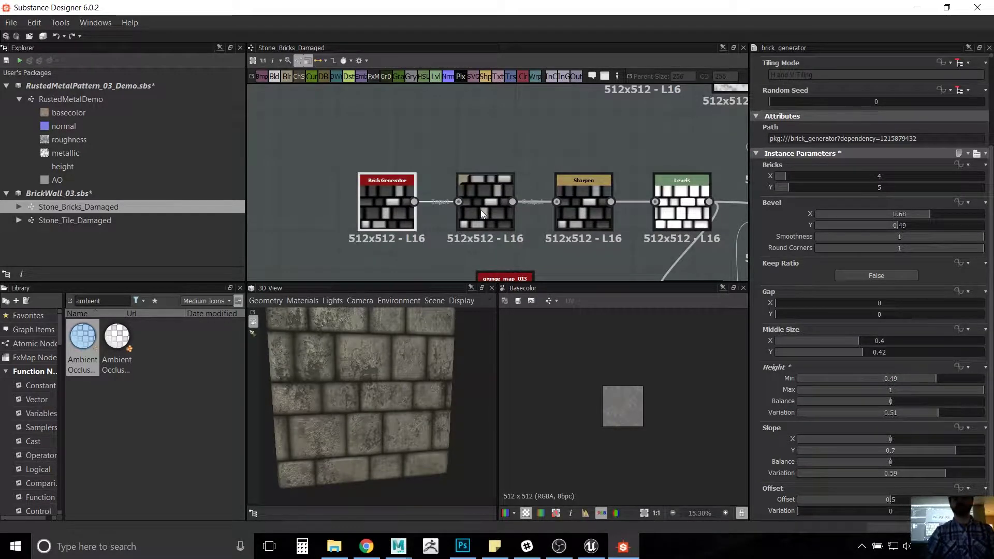
pyautogui.moveTo(599, 216); pyautogui.dragTo(354, 200, button='middle')
pyautogui.scroll(-2, 479, 190)
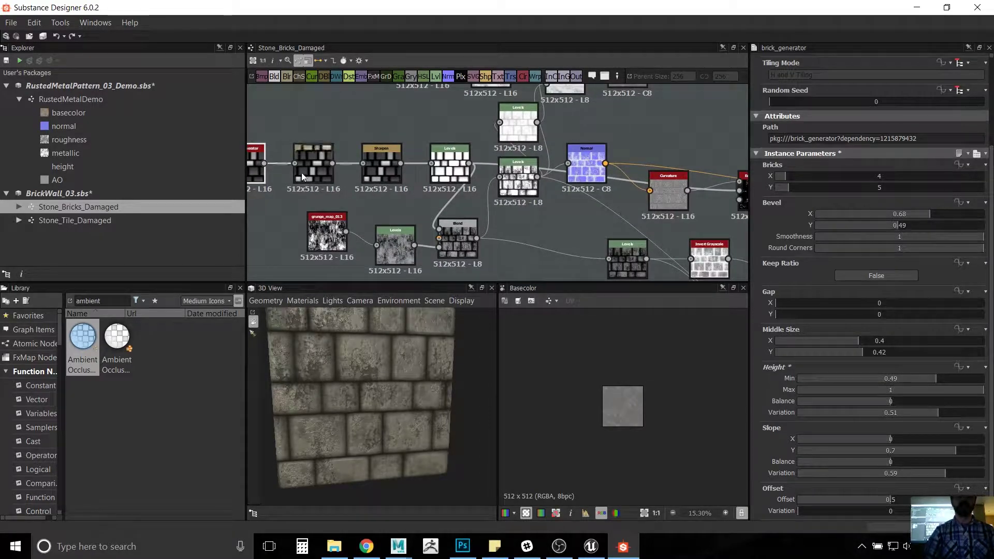
pyautogui.moveTo(301, 172); pyautogui.dragTo(345, 173, button='middle')
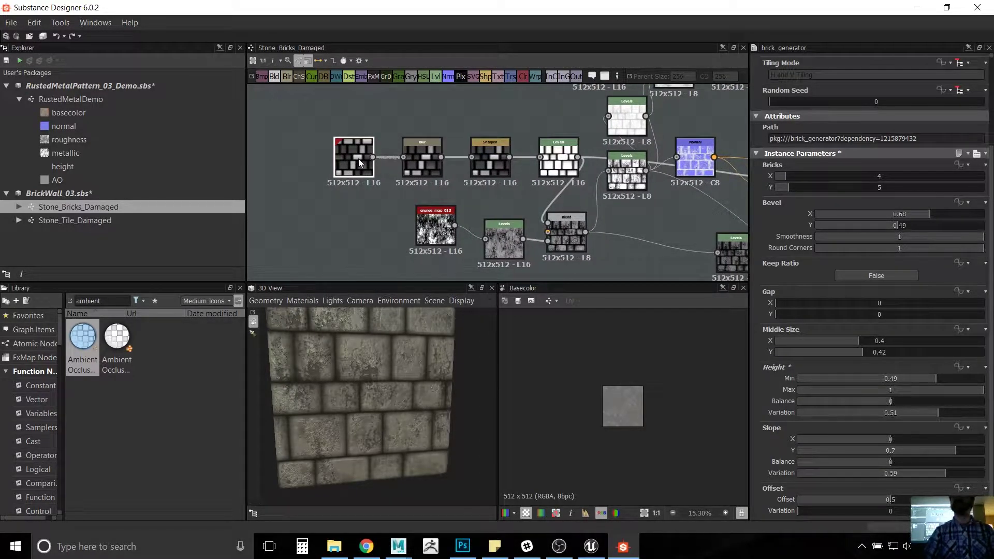
pyautogui.moveTo(517, 220); pyautogui.dragTo(490, 157, button='middle')
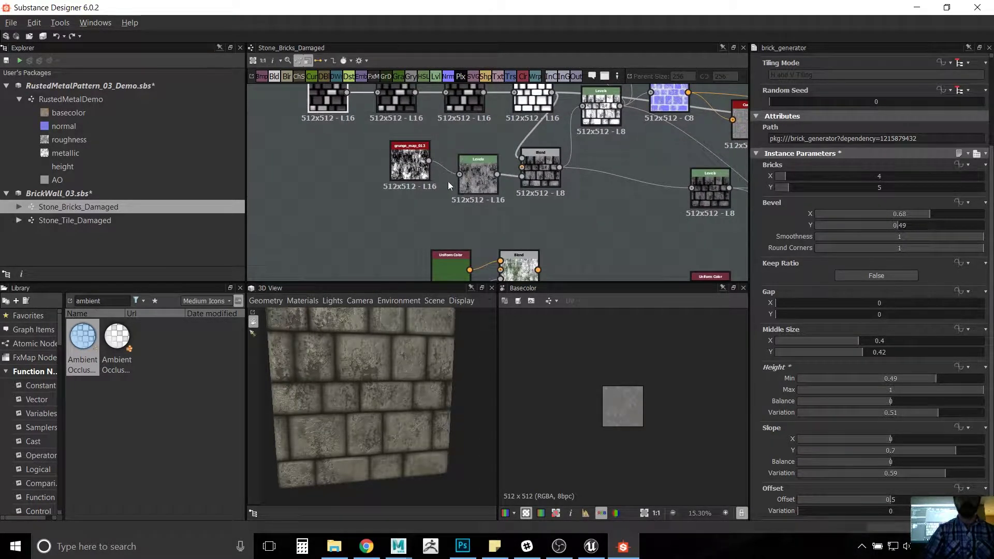
pyautogui.moveTo(448, 181); pyautogui.dragTo(477, 228, button='middle')
pyautogui.scroll(1, 476, 228)
pyautogui.scroll(1, 523, 204)
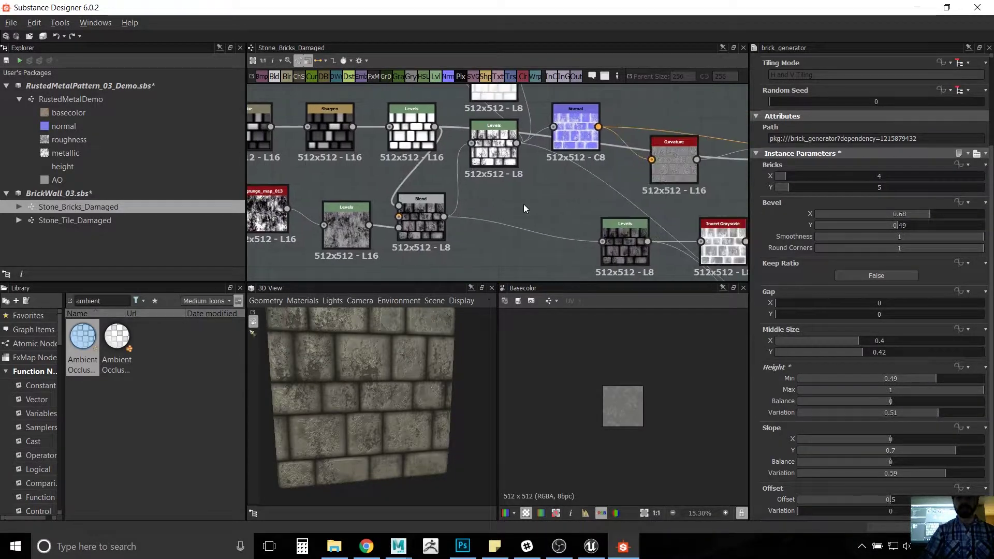
pyautogui.moveTo(500, 150); pyautogui.dragTo(566, 196, button='middle')
pyautogui.click(567, 197)
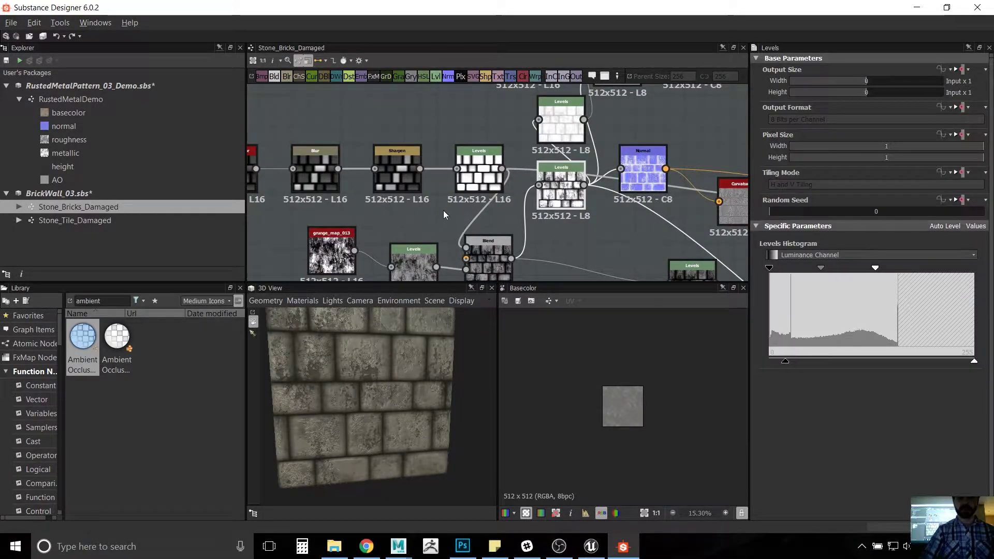
# Step: Set the Height Variation of the Brick Generator node to 1
pyautogui.moveTo(443, 210); pyautogui.dragTo(621, 218, button='middle')
pyautogui.click(412, 179)
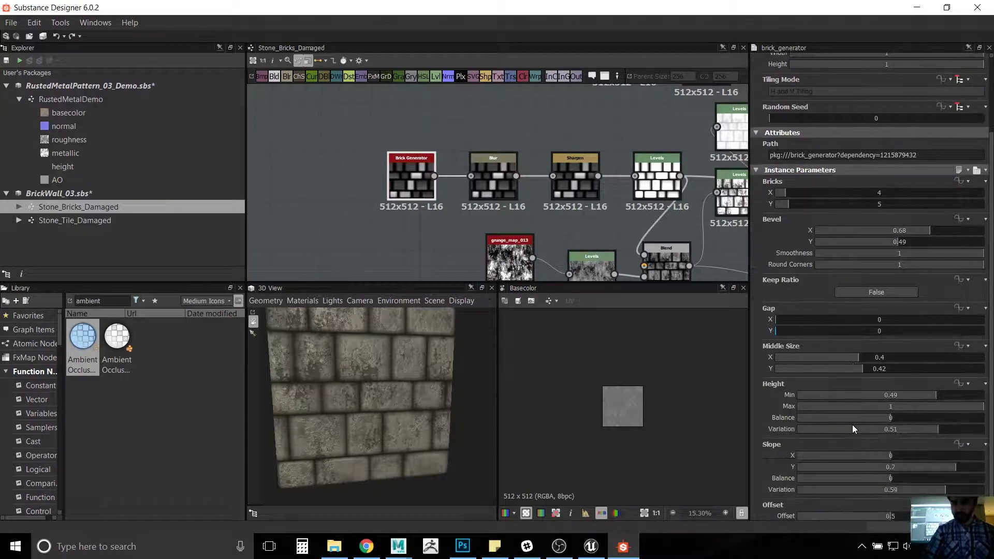
pyautogui.moveTo(930, 429); pyautogui.dragTo(984, 429)
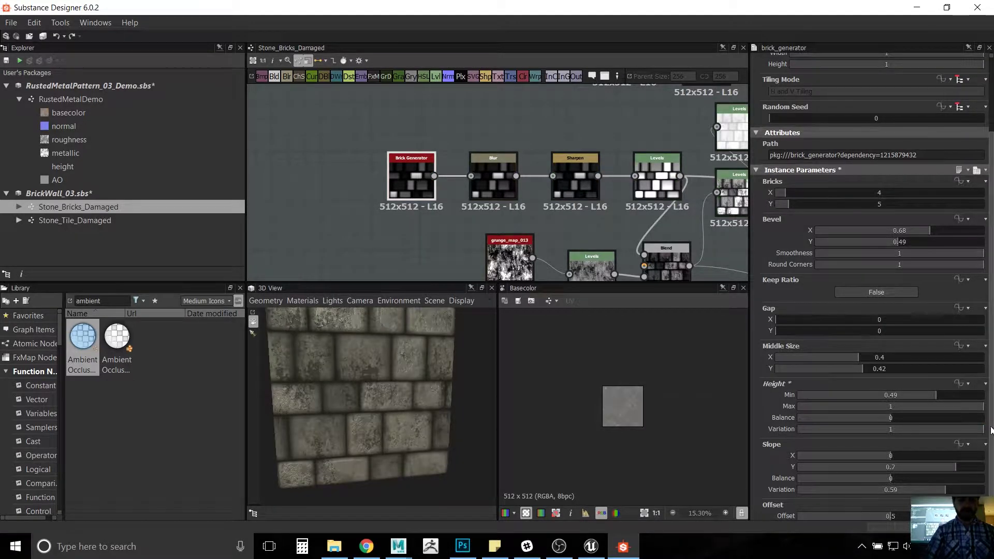
# Step: Undo the last Height Variation change and select the green Uniform Color node beside the grunge map and Blend nodes
pyautogui.hotkey('ctrl', 'z')
pyautogui.scroll(-1, 504, 240)
pyautogui.scroll(-3, 511, 238)
pyautogui.moveTo(511, 238); pyautogui.dragTo(464, 118, button='middle')
pyautogui.scroll(4, 532, 195)
pyautogui.click(433, 185)
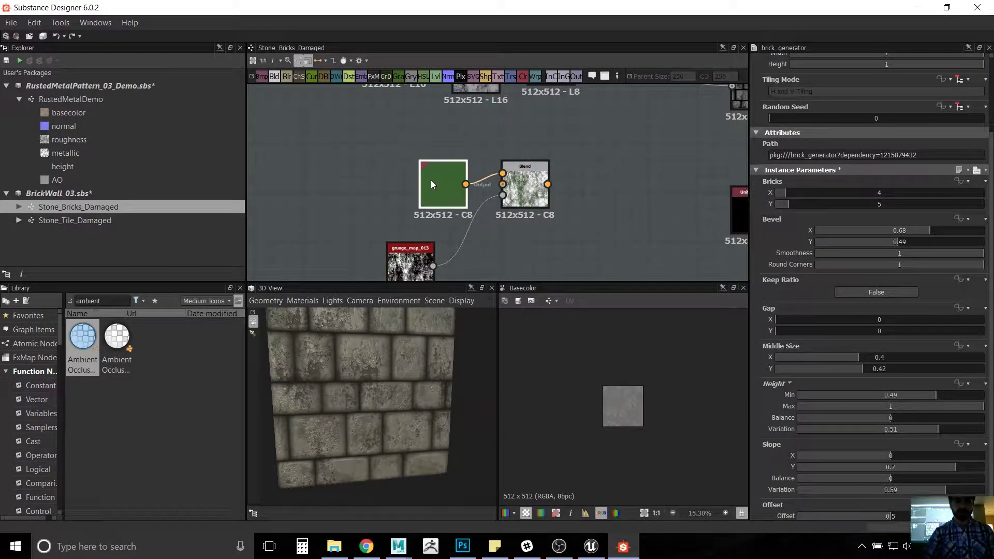
pyautogui.scroll(-2, 607, 240)
pyautogui.scroll(-2, 518, 238)
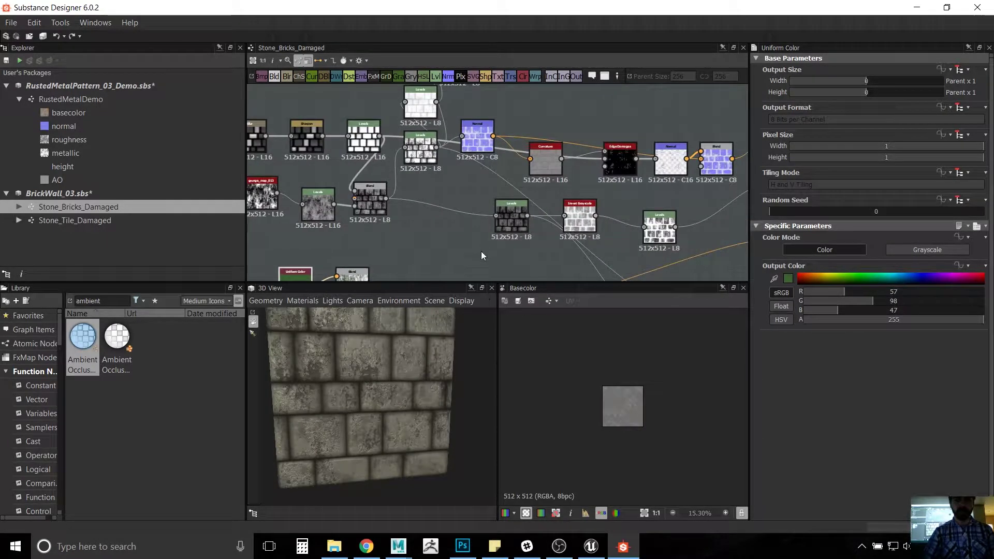
# Step: Examine the Levels and Invert Grayscale chain and the surrounding nodes of the stone brick graph, then inspect the whole cube in the 3D view
pyautogui.scroll(2, 377, 156)
pyautogui.moveTo(394, 210); pyautogui.dragTo(410, 161, button='middle')
pyautogui.scroll(-3, 452, 205)
pyautogui.moveTo(452, 205); pyautogui.dragTo(539, 274, button='middle')
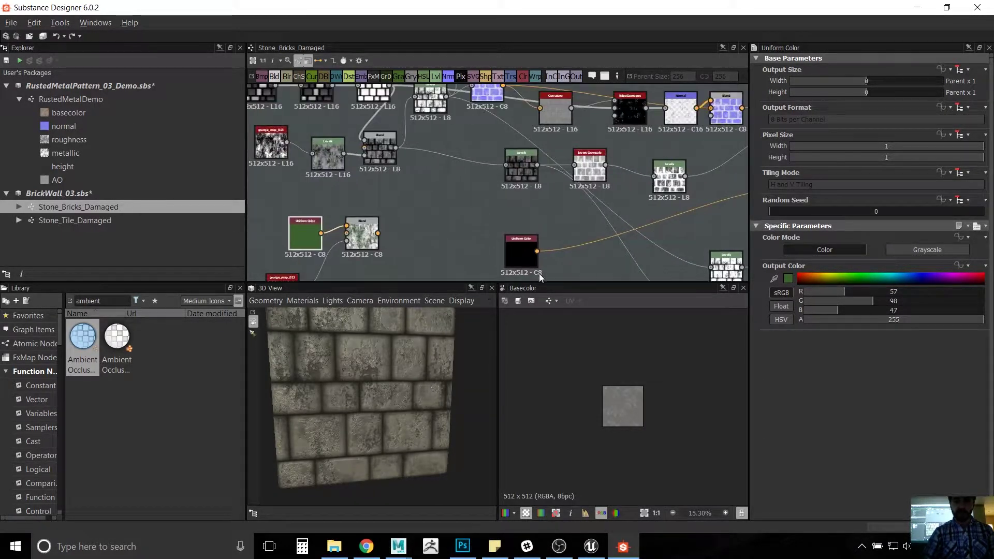
pyautogui.scroll(5, 533, 216)
pyautogui.click(512, 192)
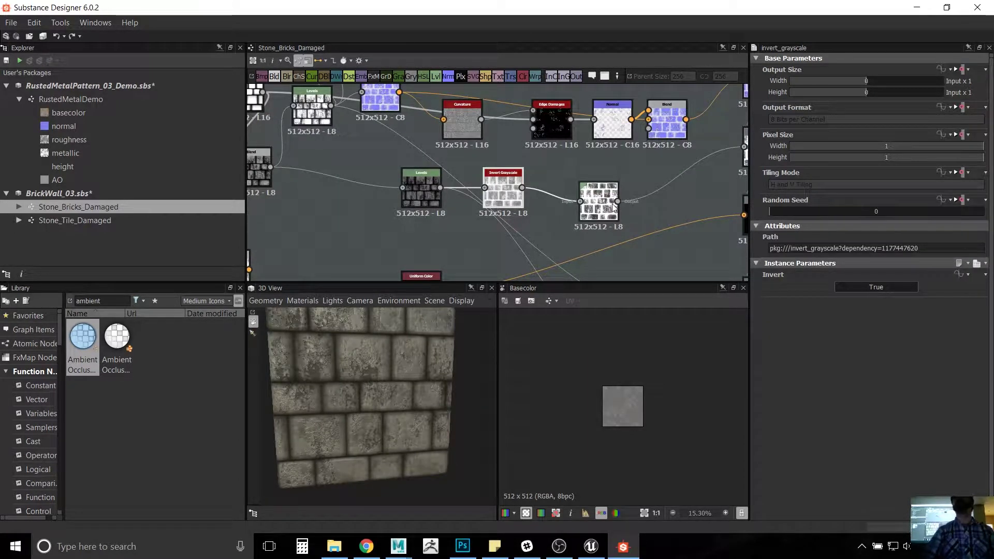
pyautogui.scroll(-3, 582, 221)
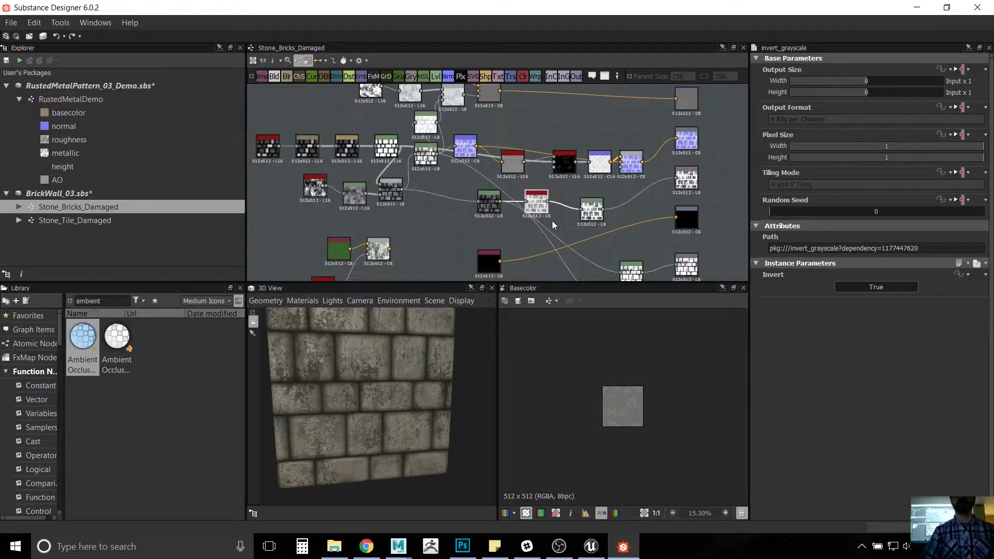
pyautogui.moveTo(529, 238); pyautogui.dragTo(594, 214, button='middle')
pyautogui.scroll(-2, 551, 215)
pyautogui.scroll(3, 547, 224)
pyautogui.moveTo(538, 182); pyautogui.dragTo(548, 219, button='middle')
pyautogui.scroll(2, 551, 206)
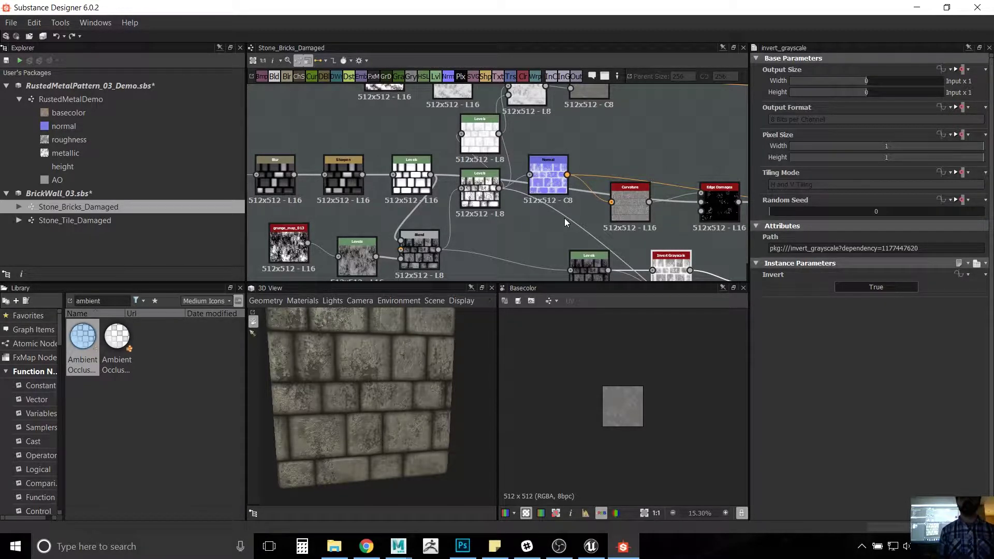
pyautogui.moveTo(429, 399); pyautogui.dragTo(367, 420)
pyautogui.scroll(-3, 401, 415)
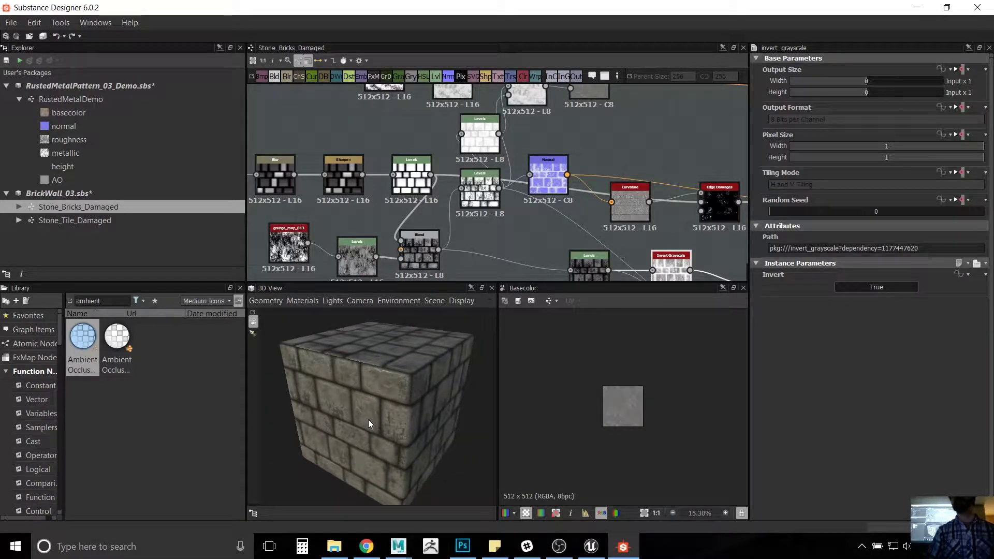
# Step: Show the export options of the BrickWall_03 package, including the .sbsar export, and dismiss them
pyautogui.click(66, 85)
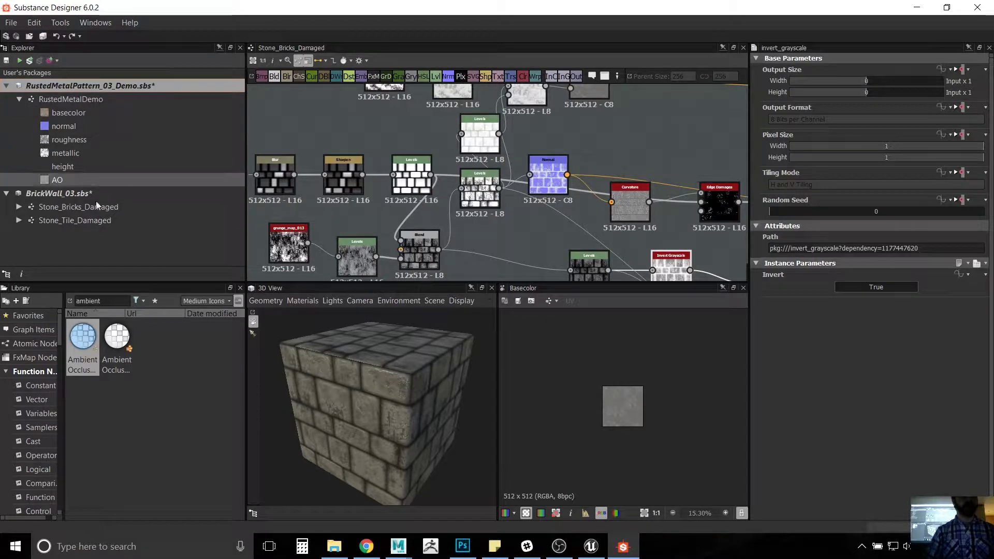
pyautogui.click(92, 197)
pyautogui.rightClick(92, 197)
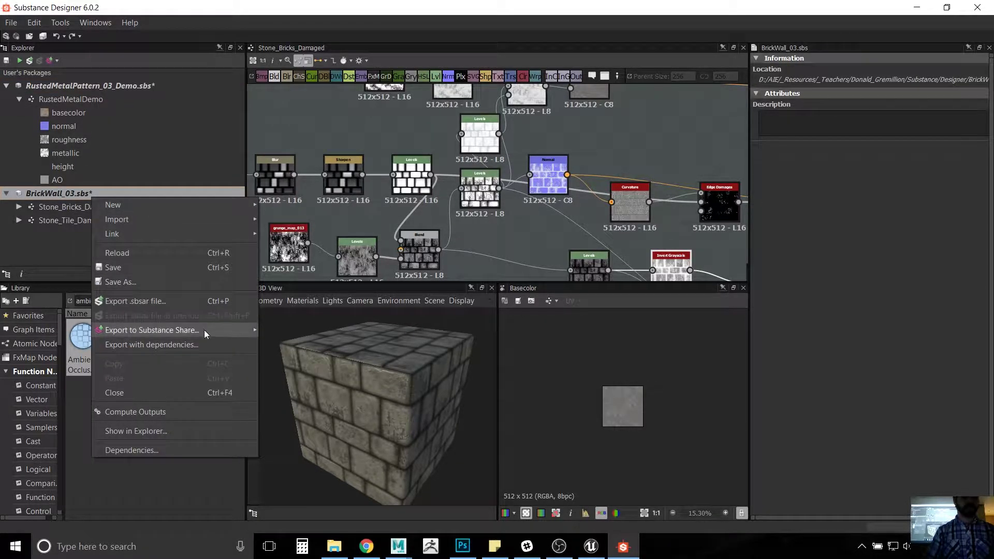
pyautogui.moveTo(206, 330)
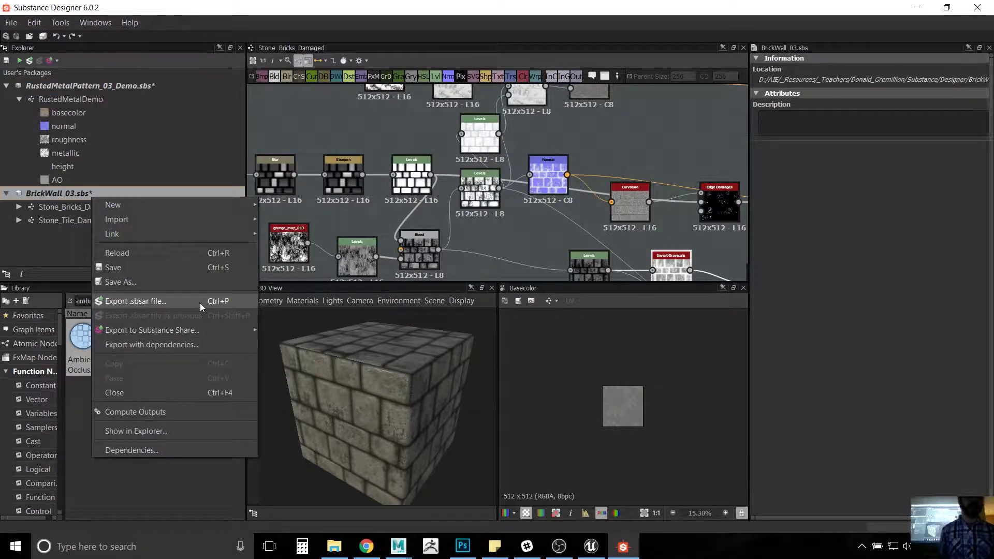
pyautogui.click(200, 302)
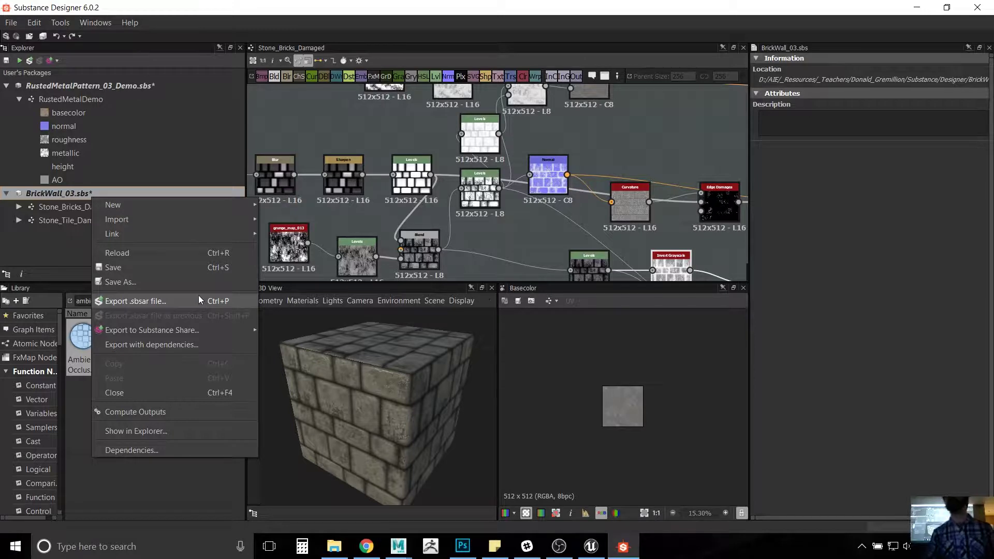
pyautogui.click(604, 135)
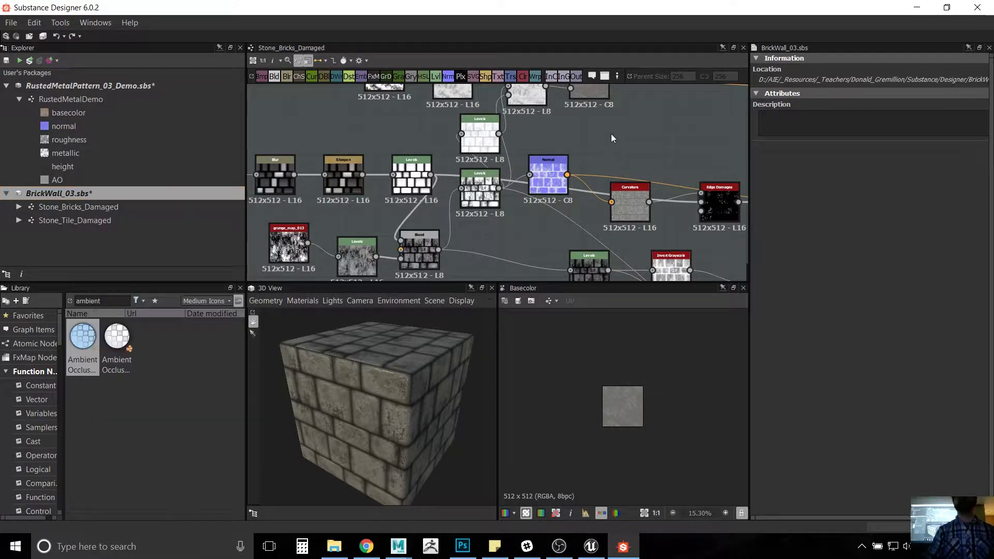
pyautogui.scroll(-3, 608, 135)
pyautogui.moveTo(526, 185); pyautogui.dragTo(480, 234, button='middle')
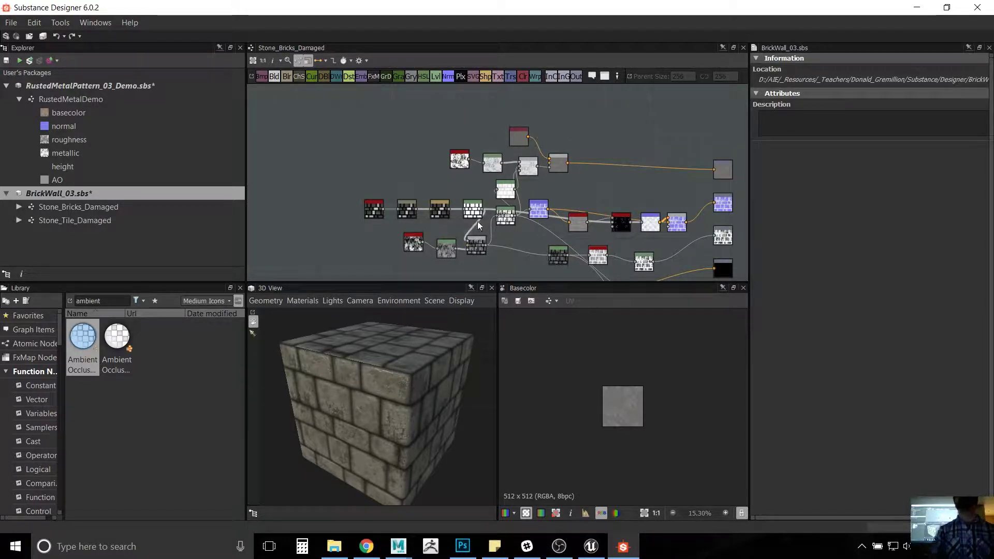
pyautogui.scroll(4, 558, 191)
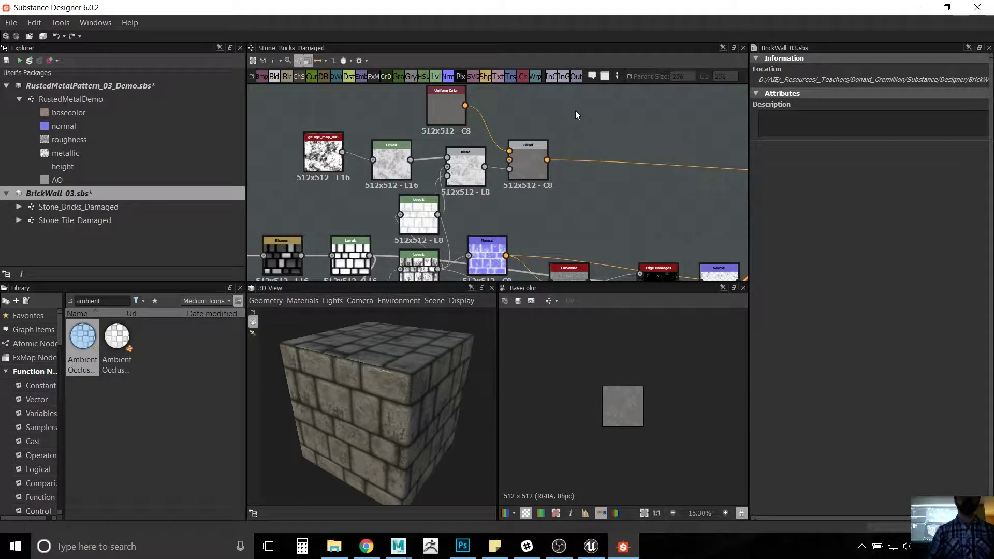
pyautogui.scroll(-3, 596, 145)
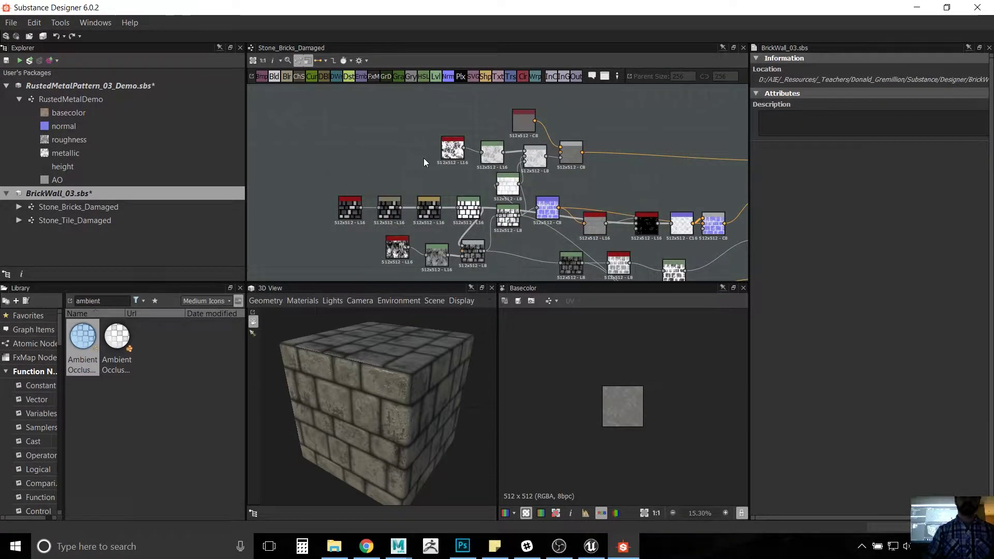
pyautogui.scroll(-2, 423, 158)
# Step: Open the RustedMetalDemo graph and inspect its rusted diamond-plate material up close on the 3D cube
pyautogui.click(86, 96)
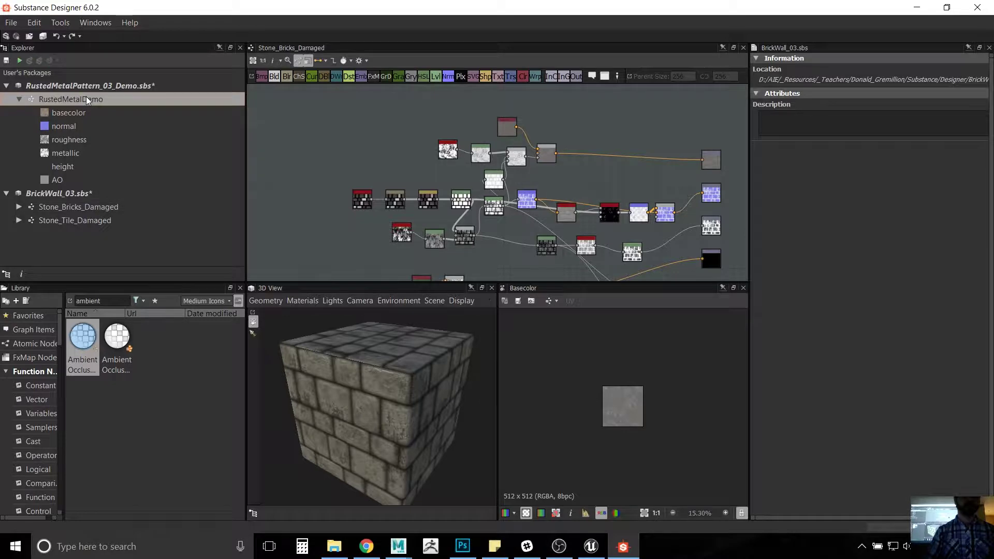
pyautogui.doubleClick(86, 96)
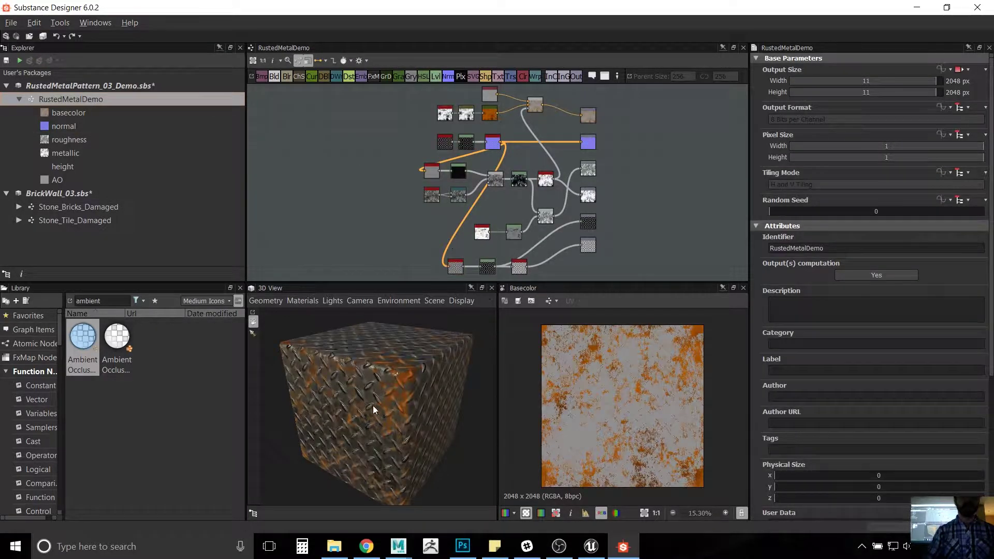
pyautogui.scroll(5, 409, 373)
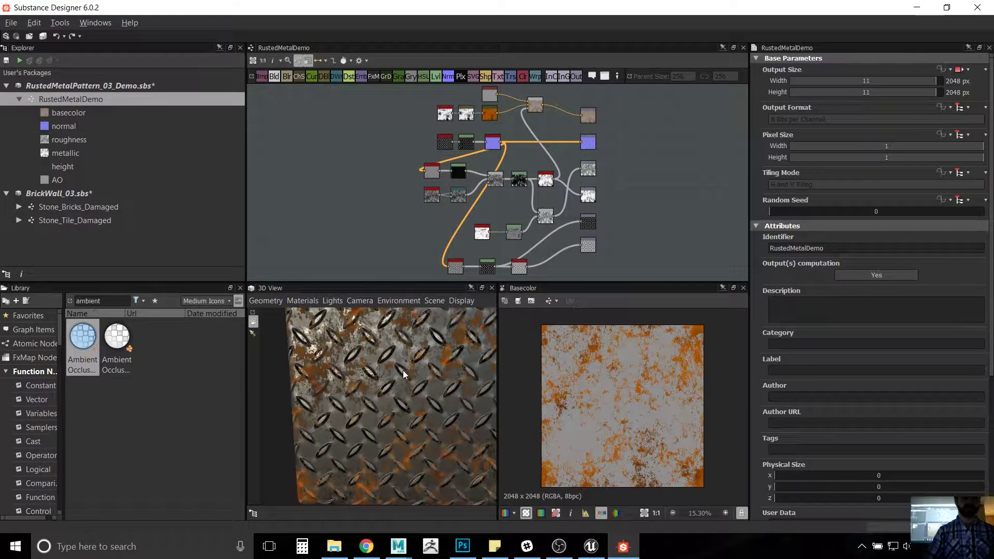
pyautogui.moveTo(402, 371); pyautogui.dragTo(398, 358)
pyautogui.scroll(4, 398, 357)
pyautogui.scroll(-4, 398, 357)
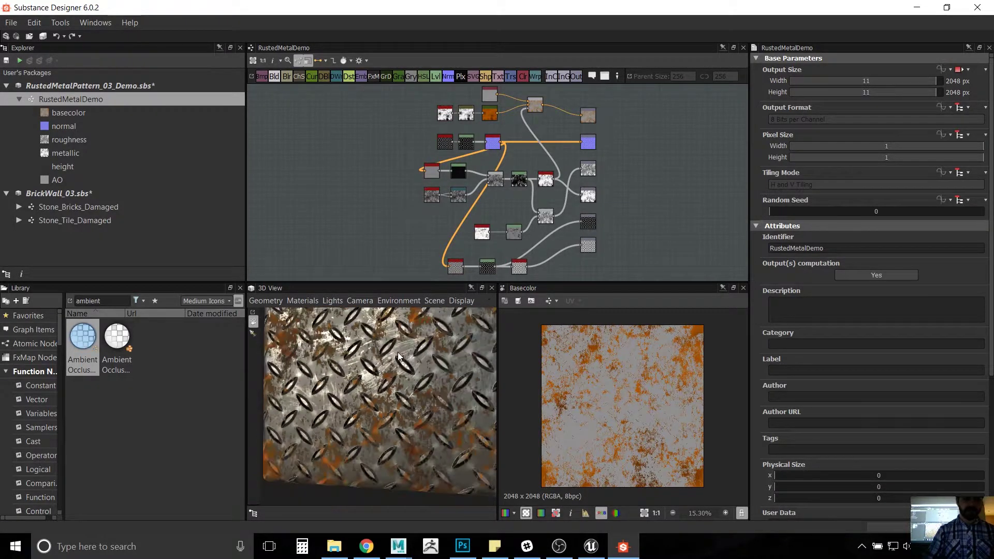
pyautogui.scroll(-5, 367, 380)
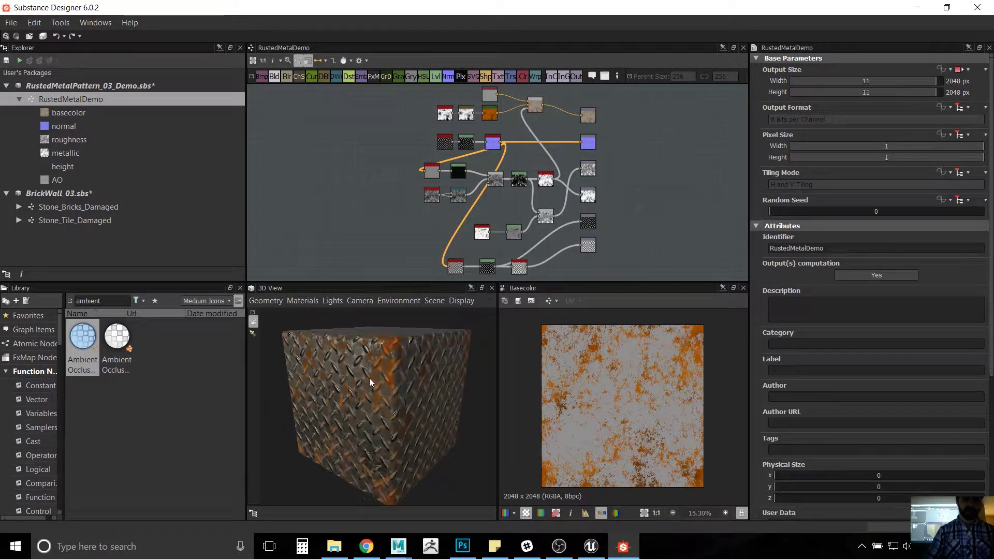
# Step: Select the nodes that build the base color in the rusted metal graph and inspect the cube from another angle
pyautogui.scroll(4, 378, 216)
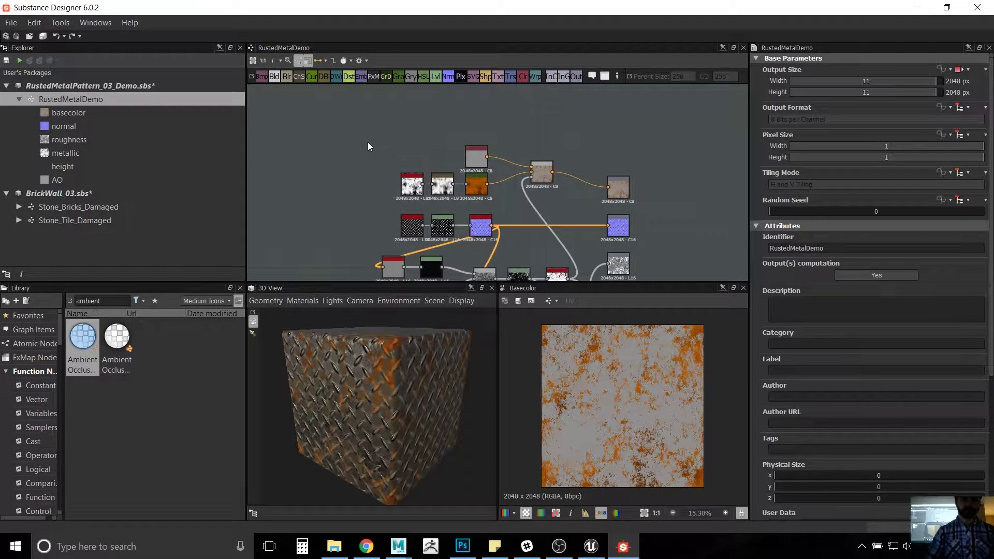
pyautogui.scroll(5, 381, 383)
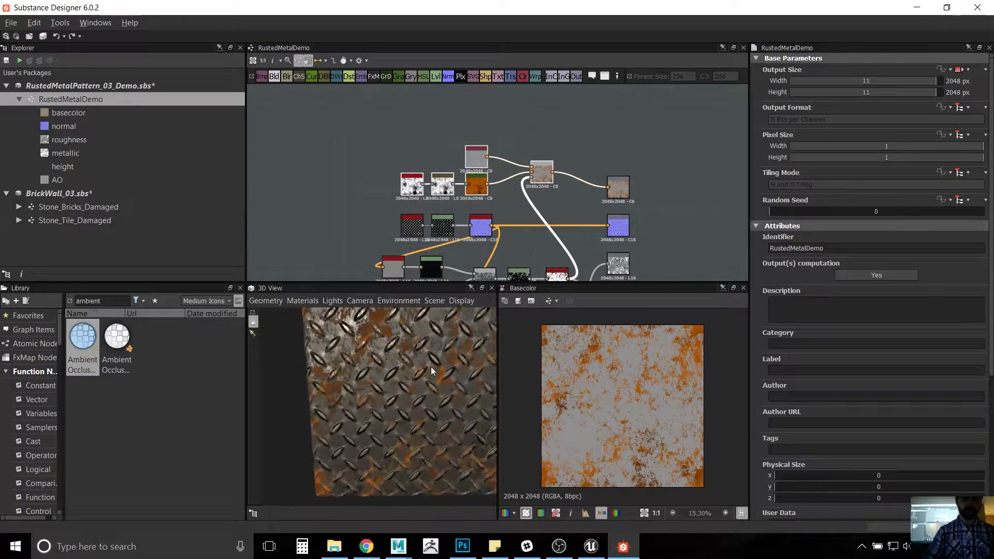
pyautogui.scroll(-5, 431, 366)
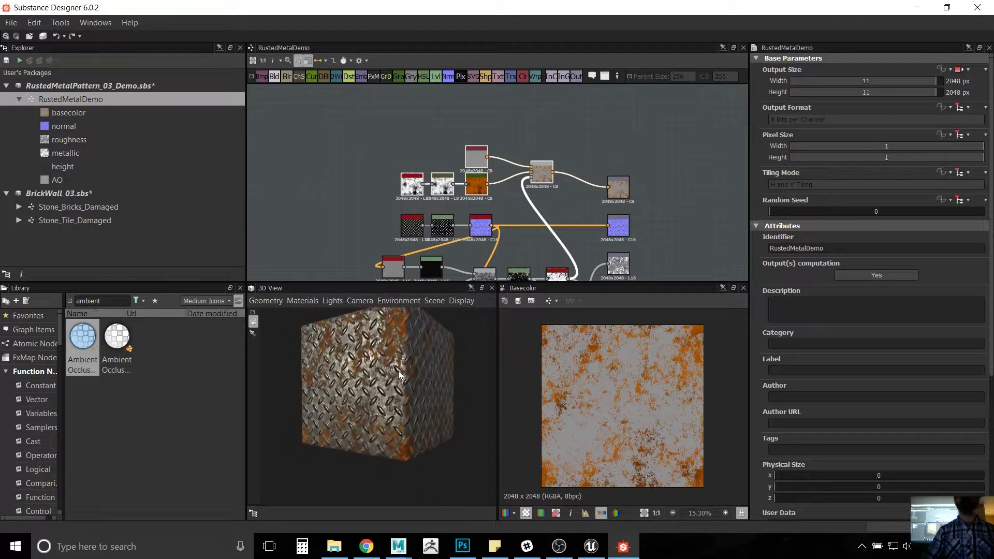
pyautogui.moveTo(484, 496); pyautogui.dragTo(436, 350)
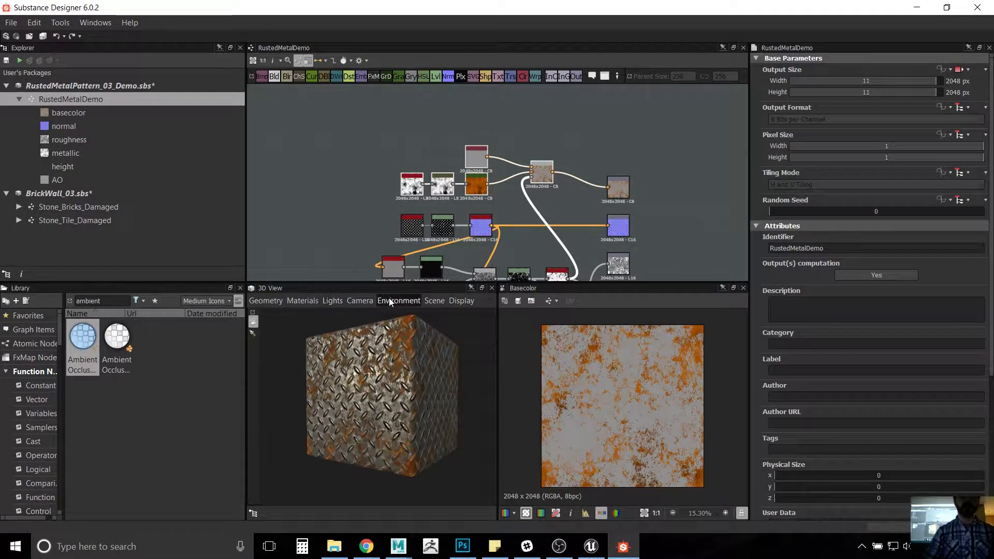
# Step: Open the scene settings of the 3D view
pyautogui.click(269, 301)
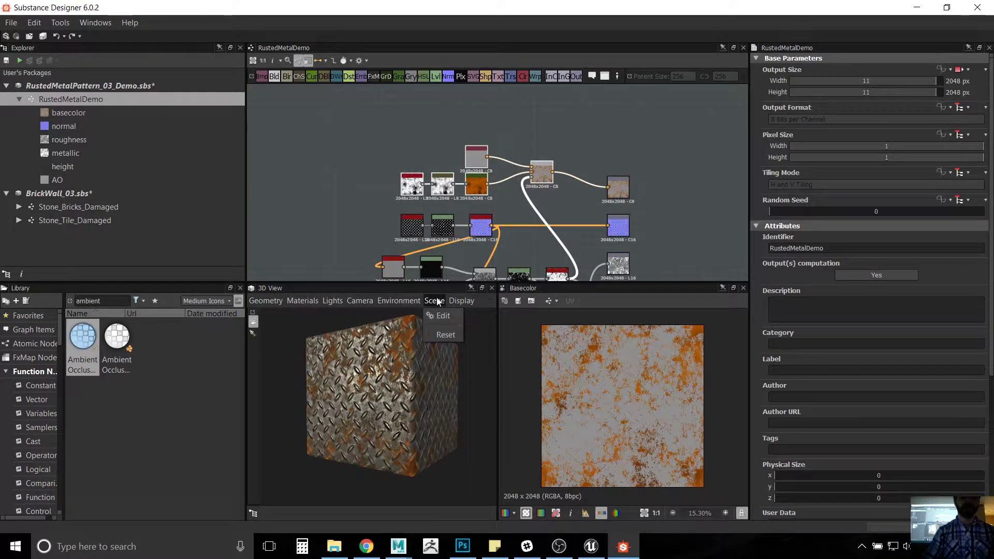
pyautogui.moveTo(454, 302)
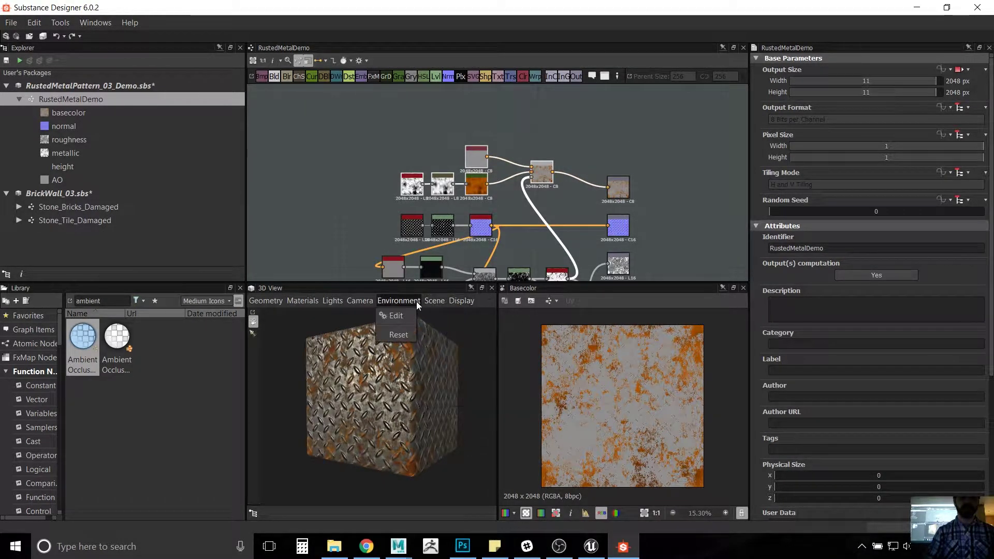
pyautogui.click(440, 318)
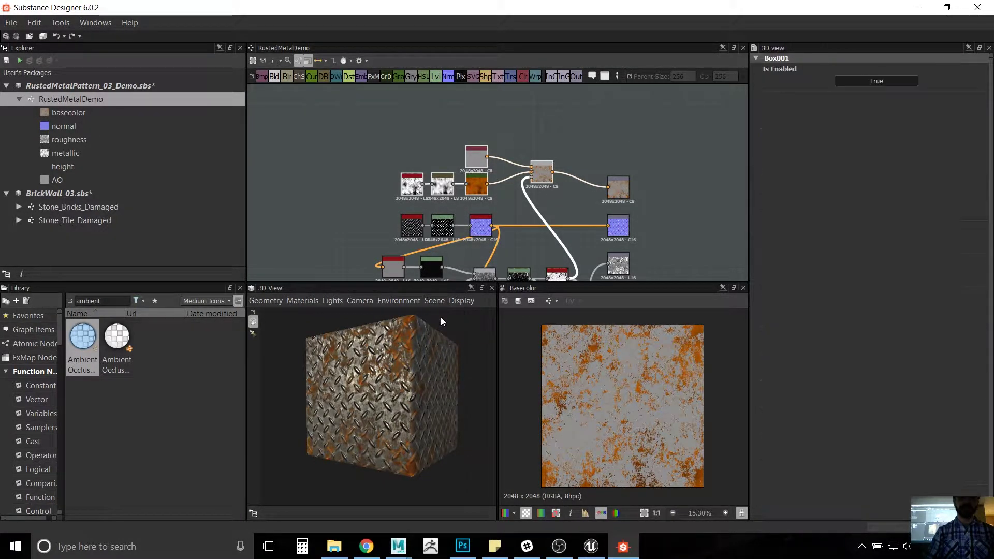
# Step: Turn the resolution display of the 3D view on and off again
pyautogui.click(264, 301)
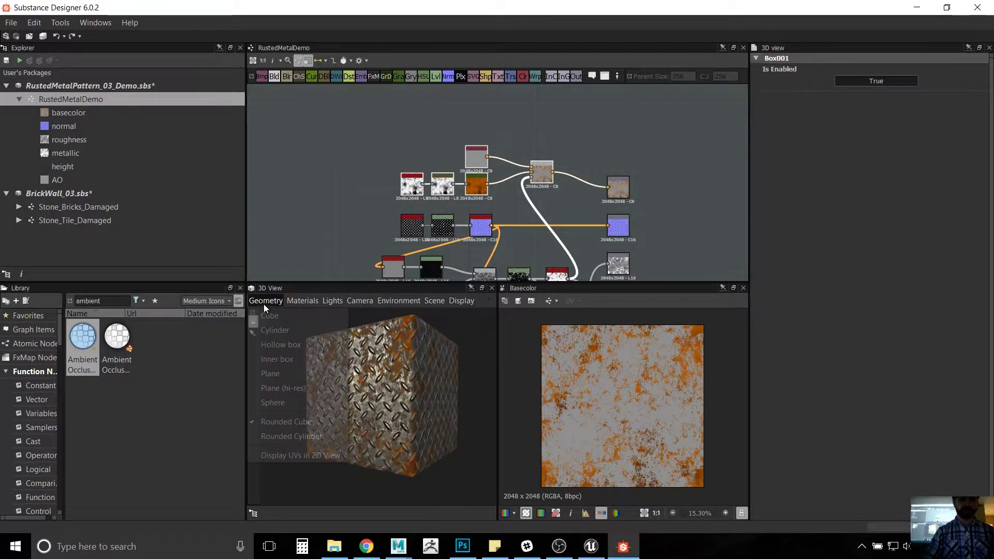
pyautogui.moveTo(298, 302)
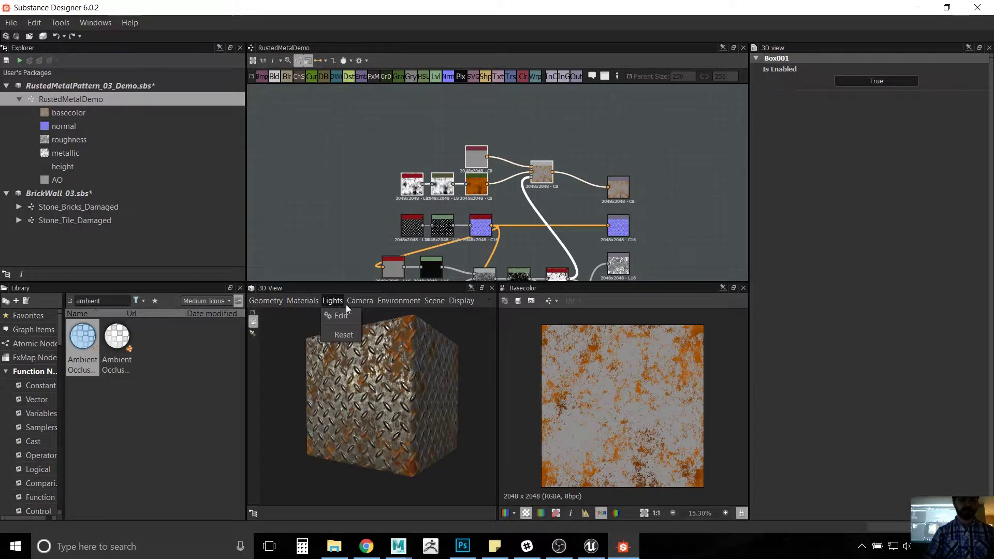
pyautogui.moveTo(439, 302)
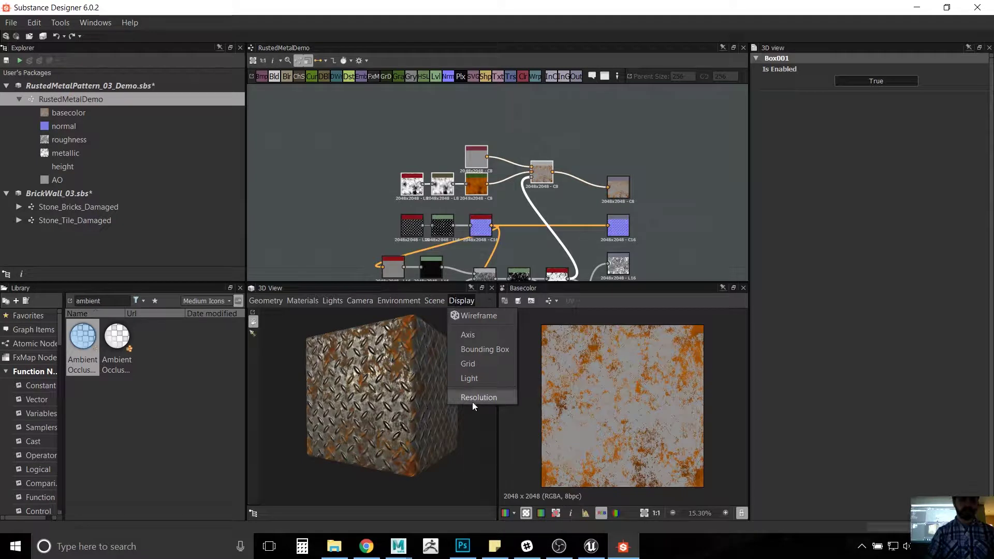
pyautogui.click(485, 402)
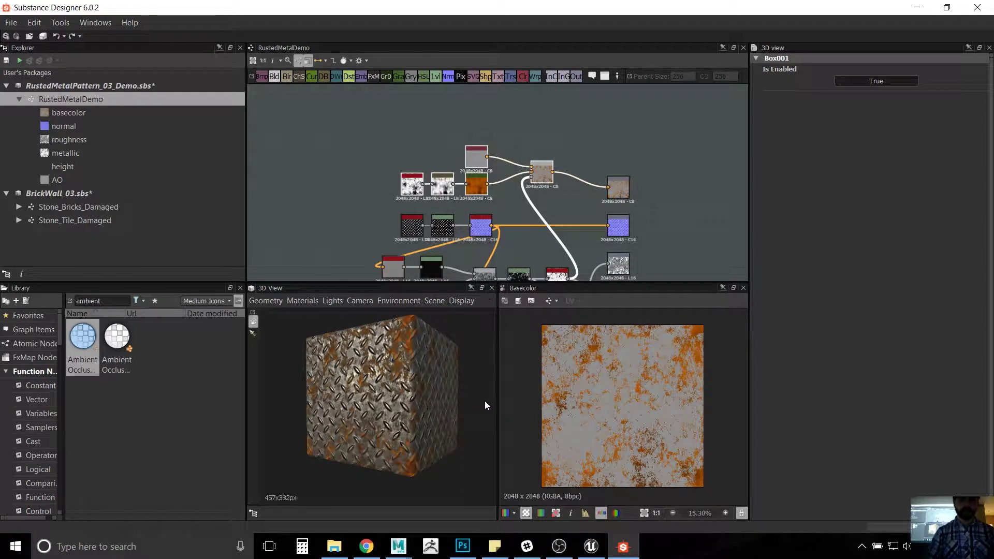
pyautogui.click(466, 301)
pyautogui.click(479, 397)
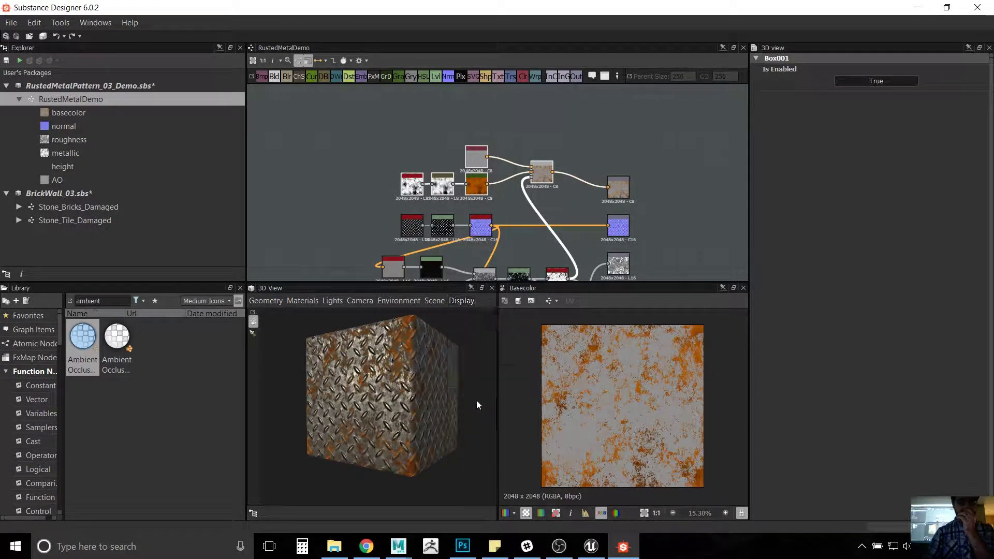
# Step: Open the 3D view's environment settings, and set the default material's height scale to 0.22
pyautogui.click(360, 302)
pyautogui.click(396, 316)
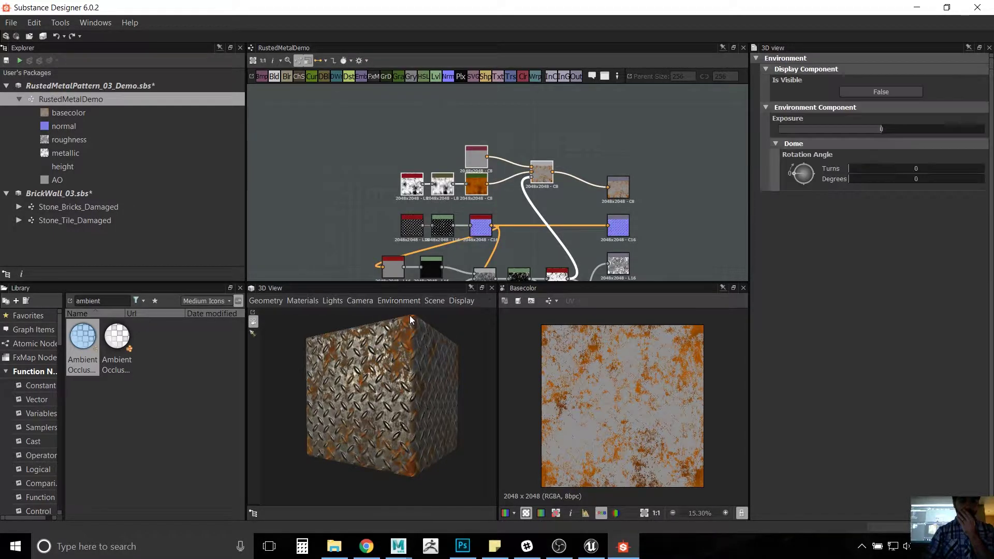
pyautogui.click(302, 300)
pyautogui.moveTo(316, 319)
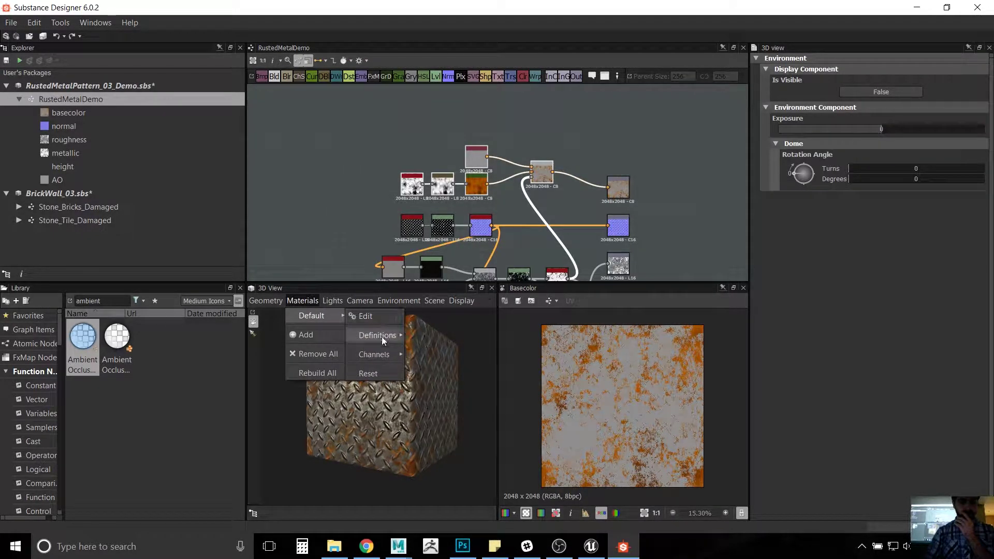
pyautogui.moveTo(382, 339)
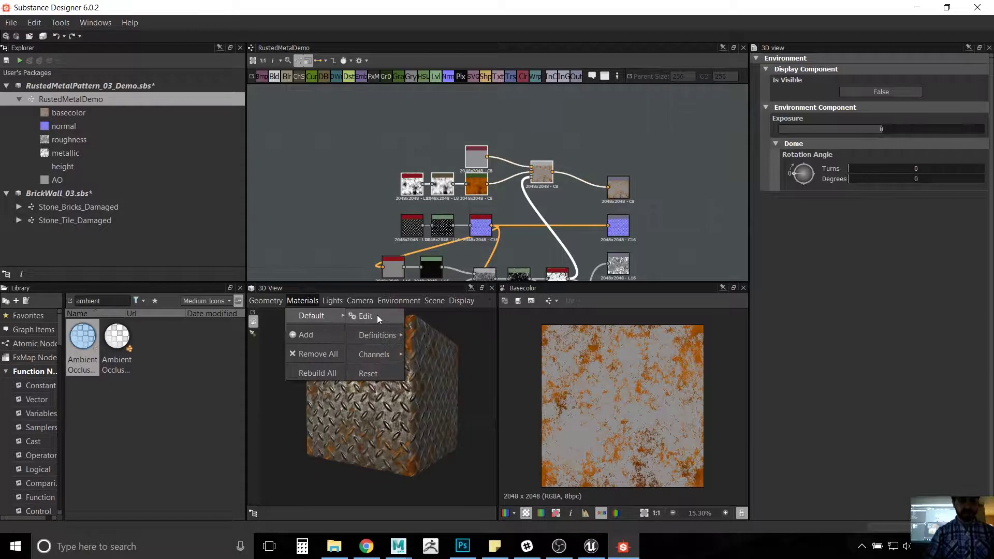
pyautogui.click(377, 315)
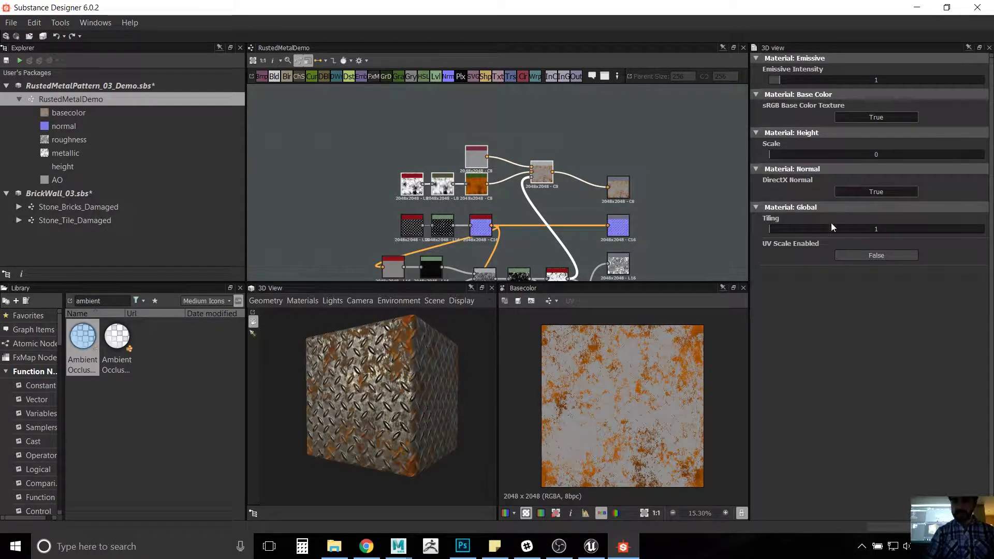
pyautogui.moveTo(827, 151)
pyautogui.mouseDown()
pyautogui.moveTo(883, 153)
pyautogui.moveTo(793, 157)
pyautogui.moveTo(817, 154)
pyautogui.mouseUp()
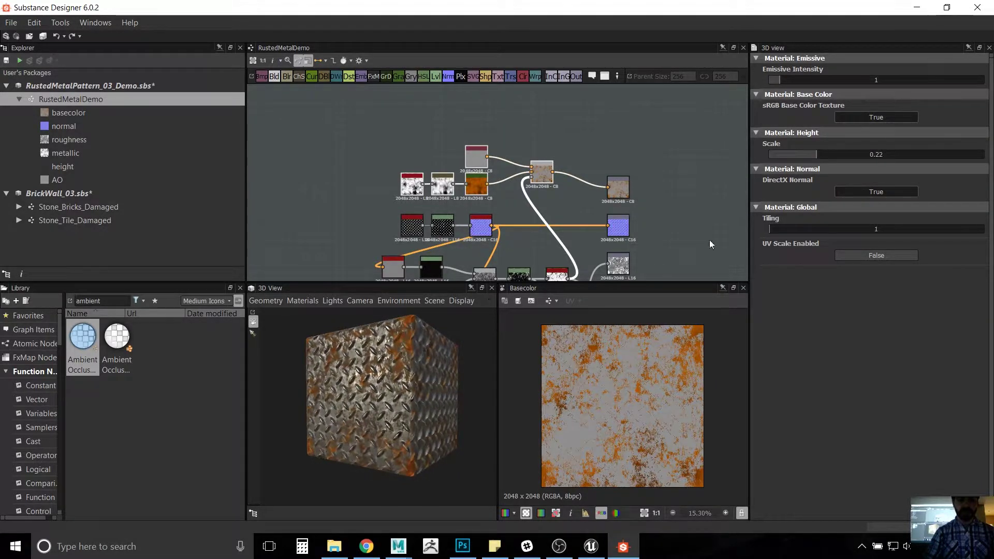
pyautogui.scroll(5, 415, 399)
pyautogui.moveTo(421, 396); pyautogui.dragTo(418, 362)
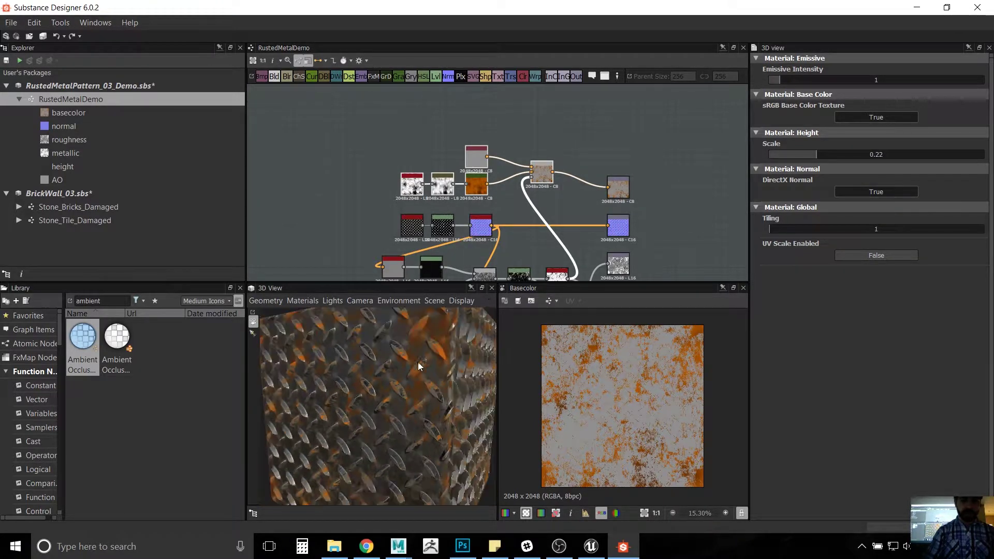
# Step: Set the default material's height scale to 0.18 and inspect the cube's edge up close
pyautogui.click(306, 301)
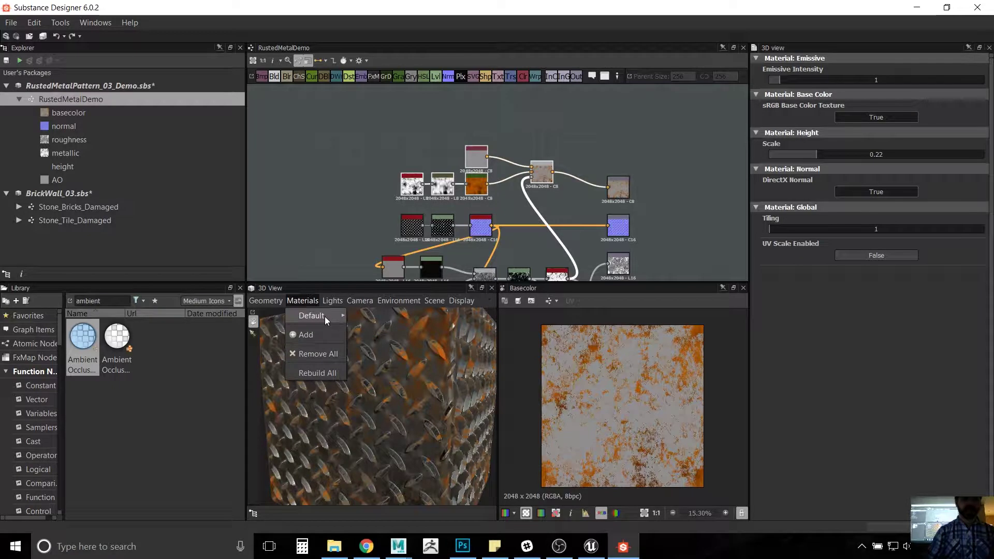
pyautogui.click(376, 317)
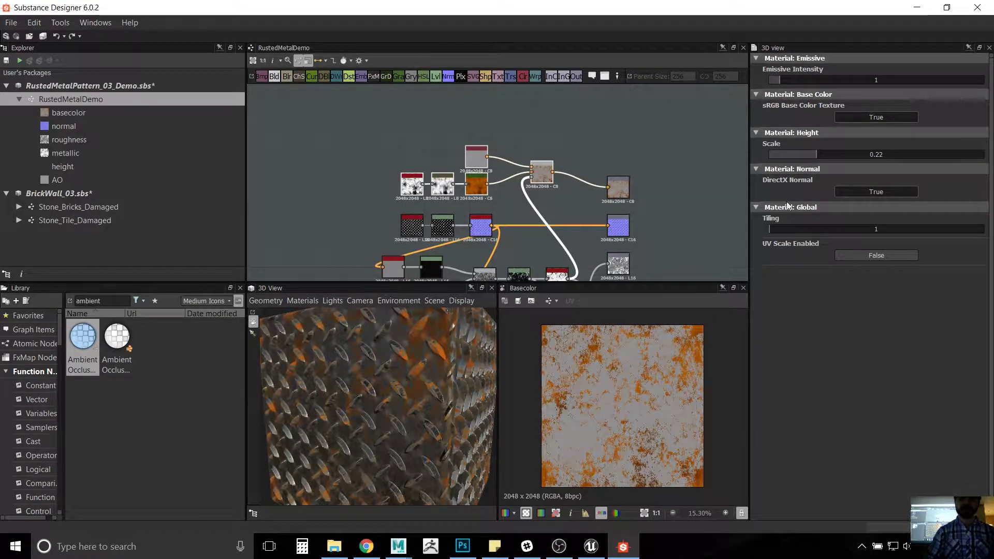
pyautogui.moveTo(799, 155)
pyautogui.mouseDown()
pyautogui.moveTo(772, 156)
pyautogui.moveTo(833, 154)
pyautogui.moveTo(806, 155)
pyautogui.moveTo(810, 170)
pyautogui.mouseUp()
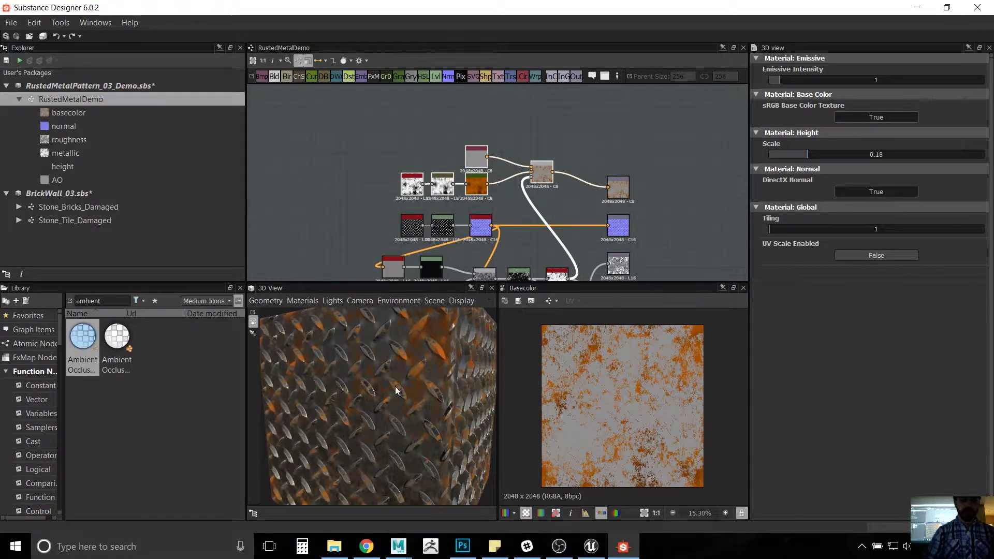
pyautogui.moveTo(395, 387); pyautogui.dragTo(374, 362)
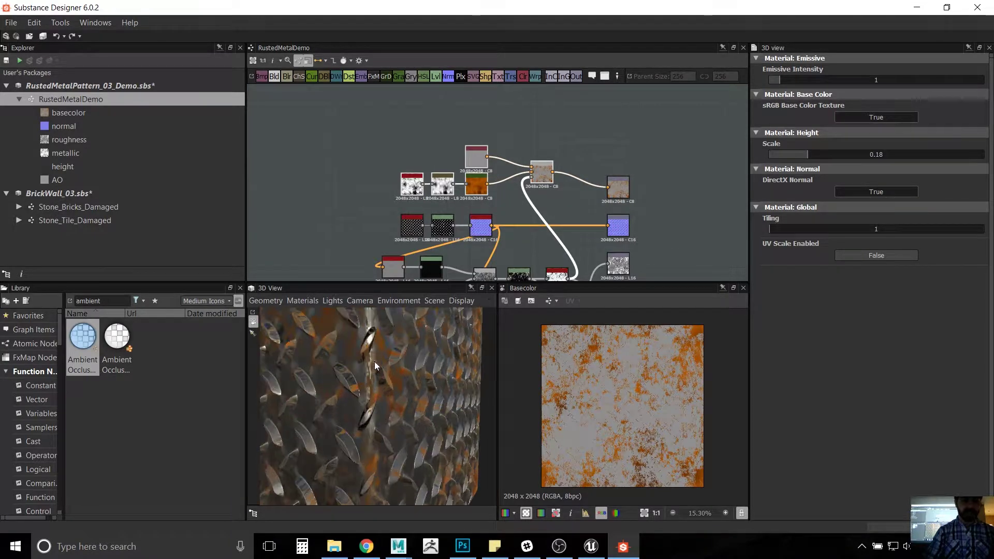
# Step: Switch the default material to the Tesselation variant of the physically_metallic_roughness definition
pyautogui.click(299, 302)
pyautogui.moveTo(326, 315)
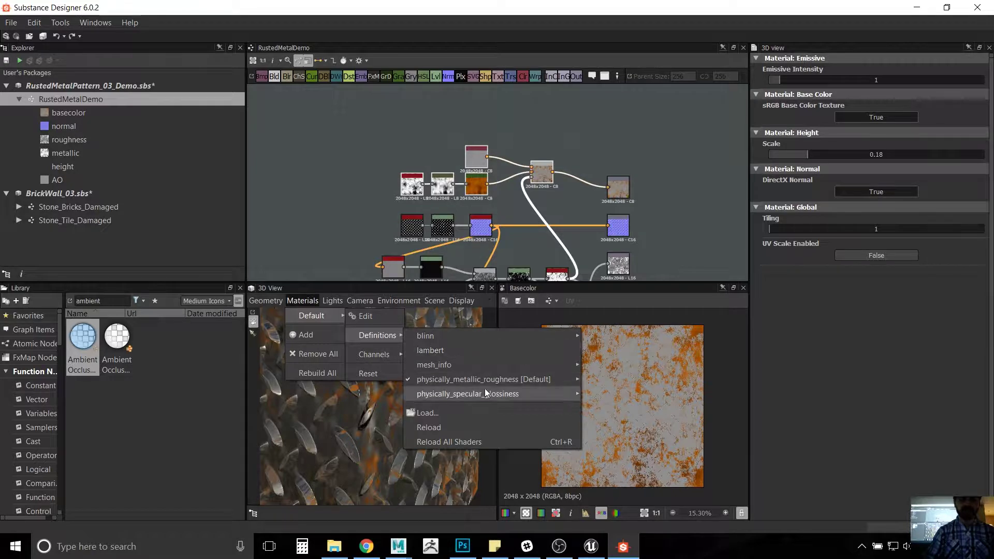
pyautogui.moveTo(518, 379)
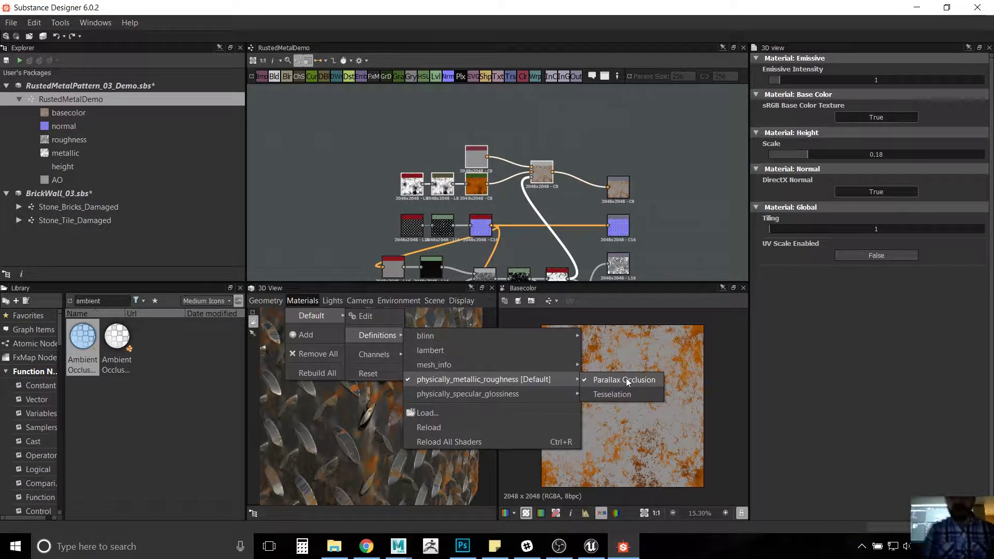
pyautogui.click(630, 393)
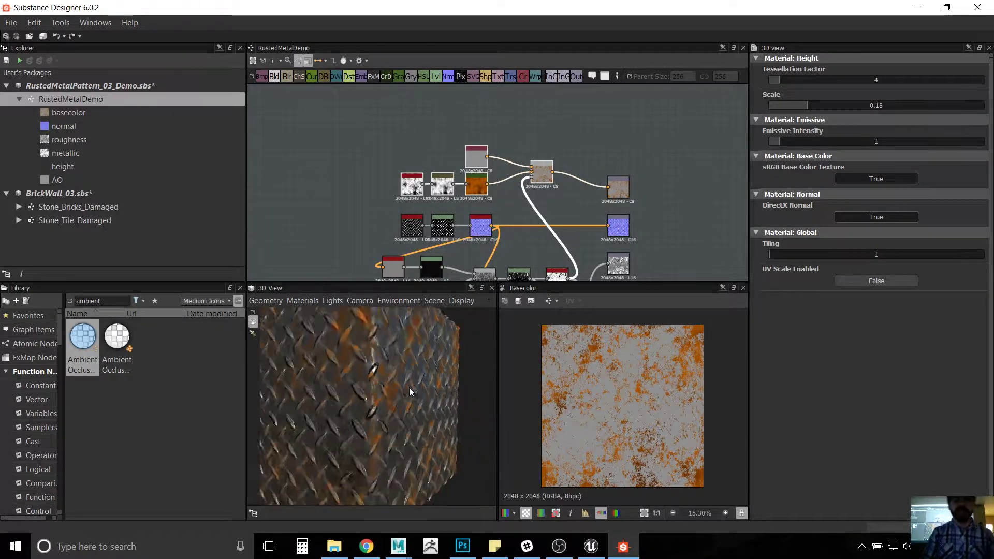
# Step: Check which physically_metallic_roughness variant is active and examine the raised pattern along the cube's edge
pyautogui.click(310, 300)
pyautogui.moveTo(314, 316)
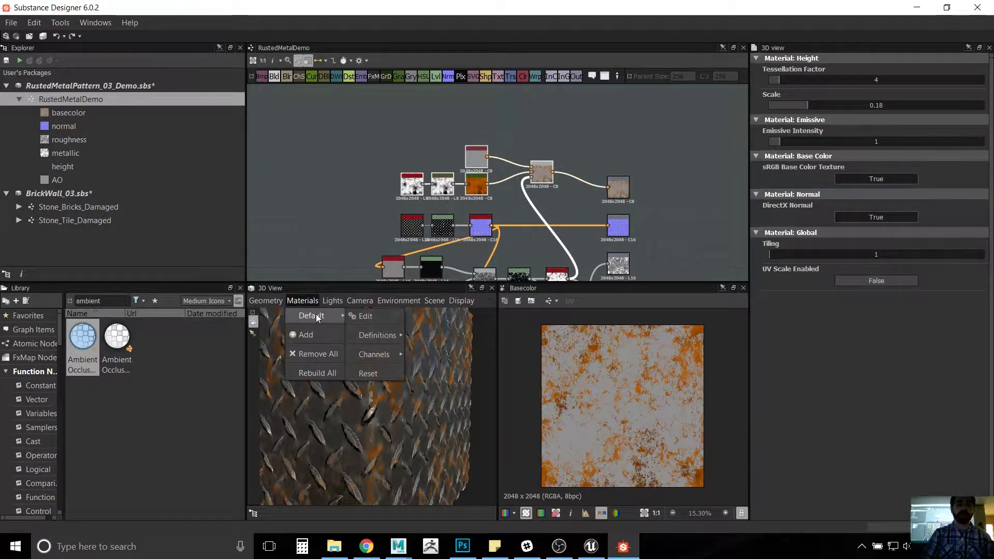
pyautogui.moveTo(384, 334)
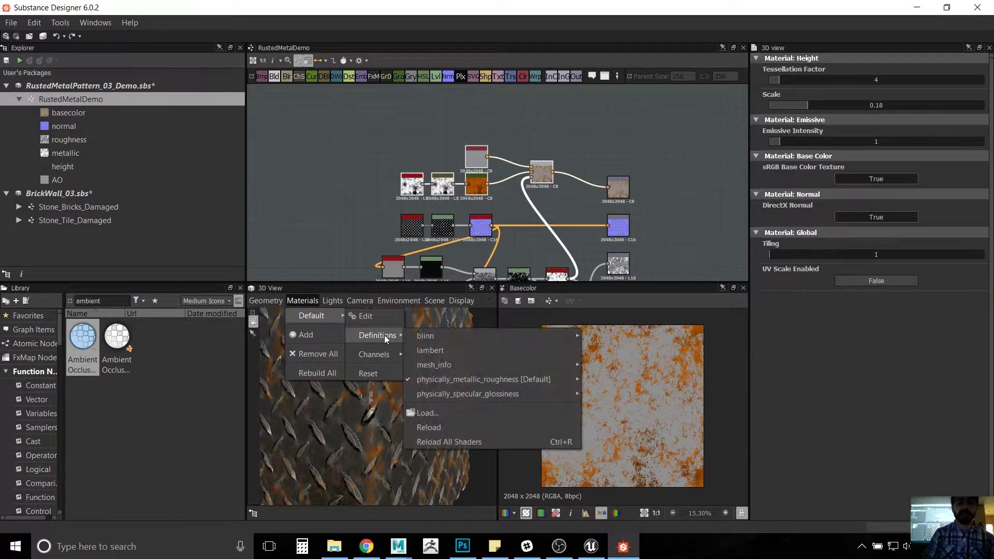
pyautogui.moveTo(507, 385)
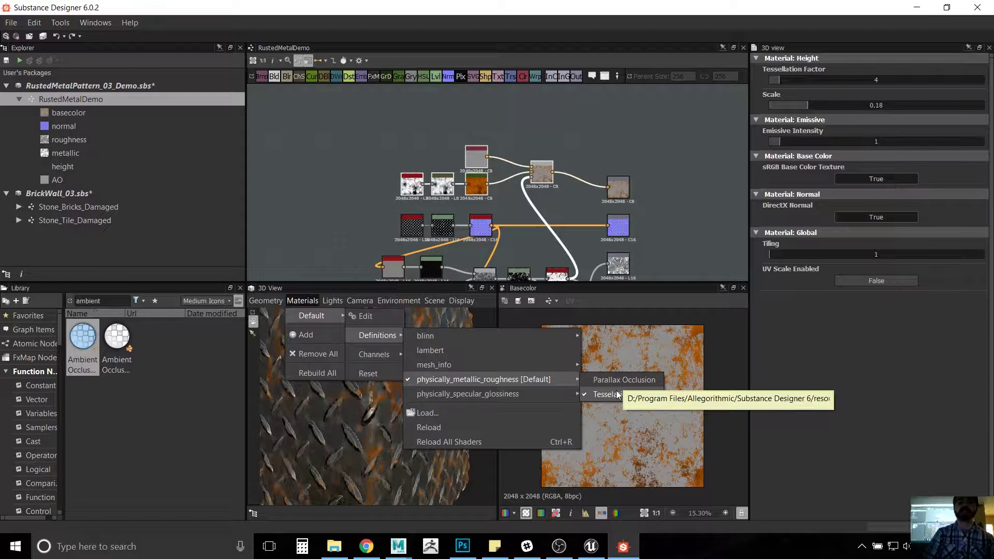
pyautogui.click(447, 319)
pyautogui.moveTo(441, 362); pyautogui.dragTo(440, 393)
# Step: Set the tessellated material's emissive intensity to 1.01 and height scale to 0.12, and view the whole cube
pyautogui.click(303, 301)
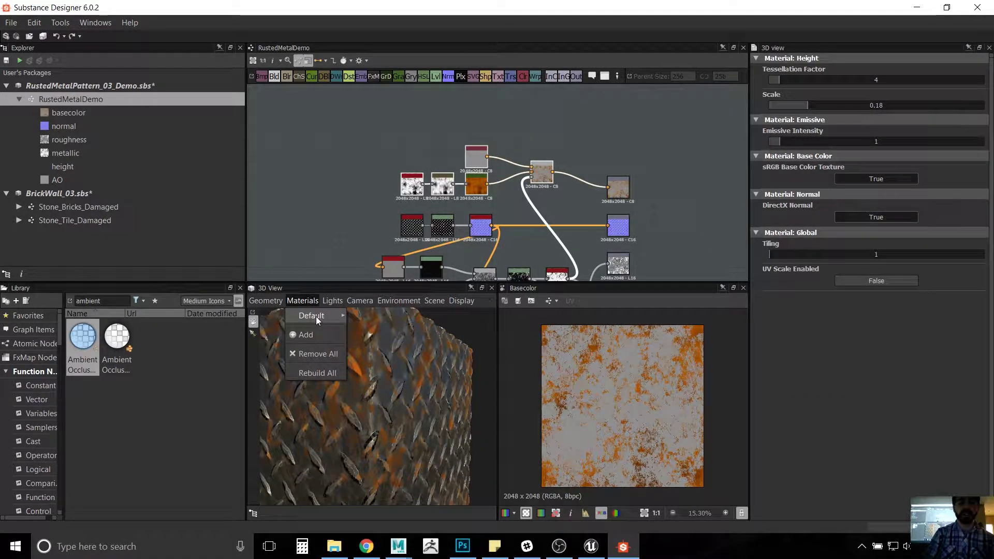
pyautogui.moveTo(317, 320)
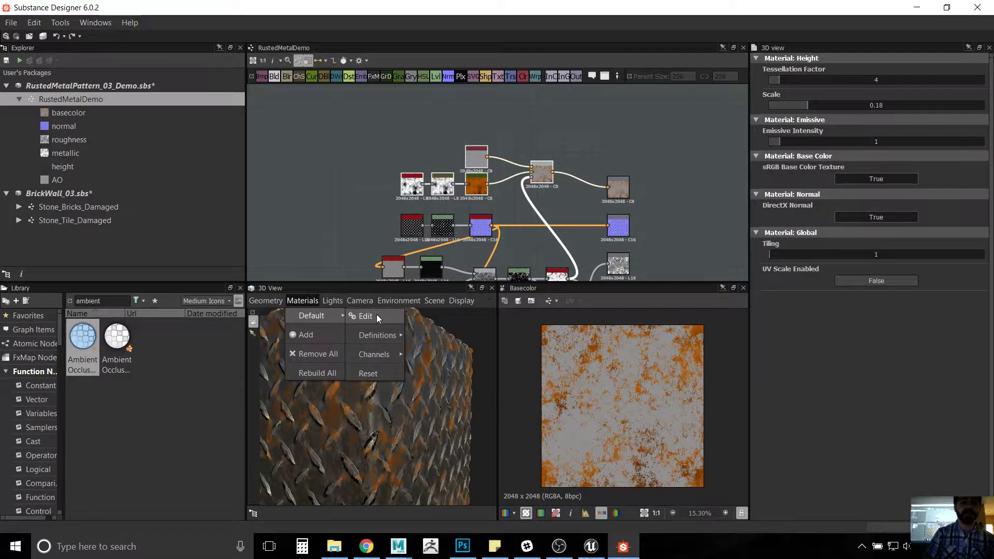
pyautogui.click(366, 316)
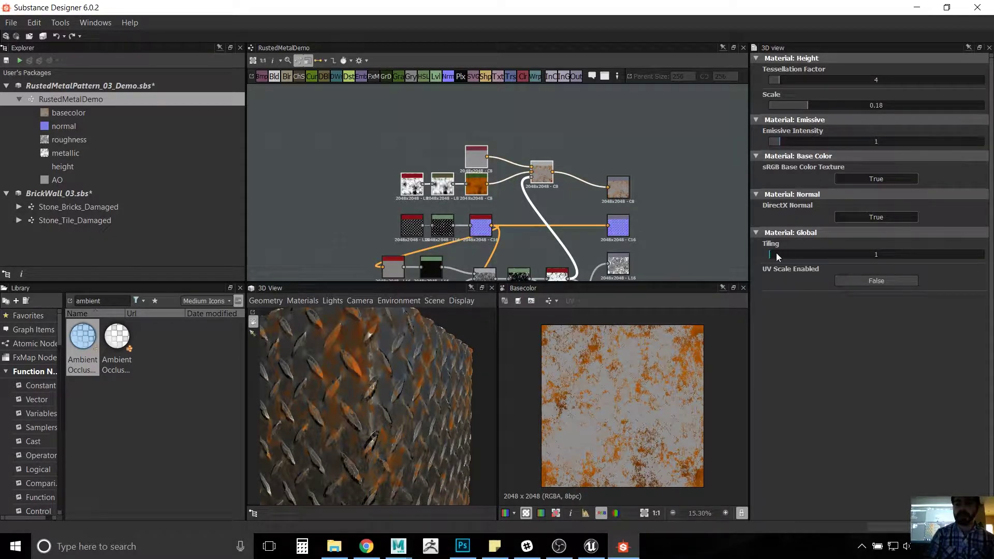
pyautogui.click(780, 142)
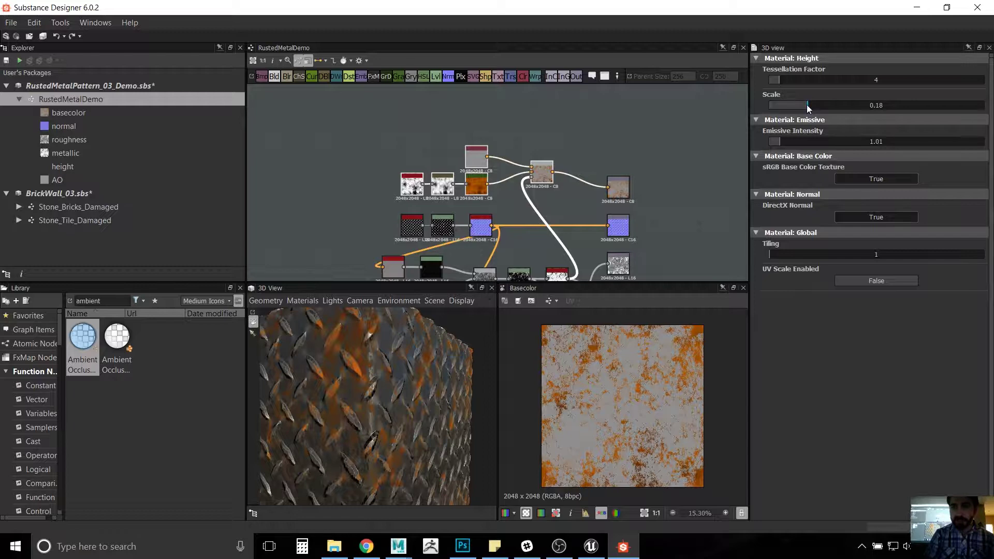
pyautogui.moveTo(807, 106)
pyautogui.mouseDown()
pyautogui.moveTo(828, 105)
pyautogui.moveTo(759, 107)
pyautogui.moveTo(880, 110)
pyautogui.moveTo(731, 109)
pyautogui.moveTo(821, 107)
pyautogui.moveTo(780, 113)
pyautogui.moveTo(795, 110)
pyautogui.mouseUp()
pyautogui.moveTo(439, 351); pyautogui.dragTo(342, 367)
# Step: Review the Parallax Occlusion and Tesselation variants of the default material, keep Tesselation, and clear the node selection
pyautogui.click(302, 301)
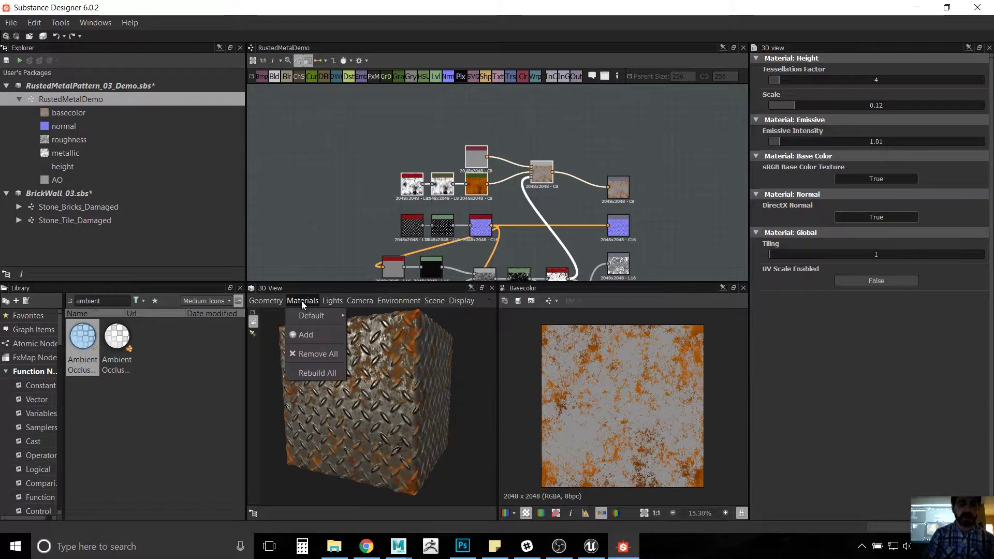
pyautogui.moveTo(316, 316)
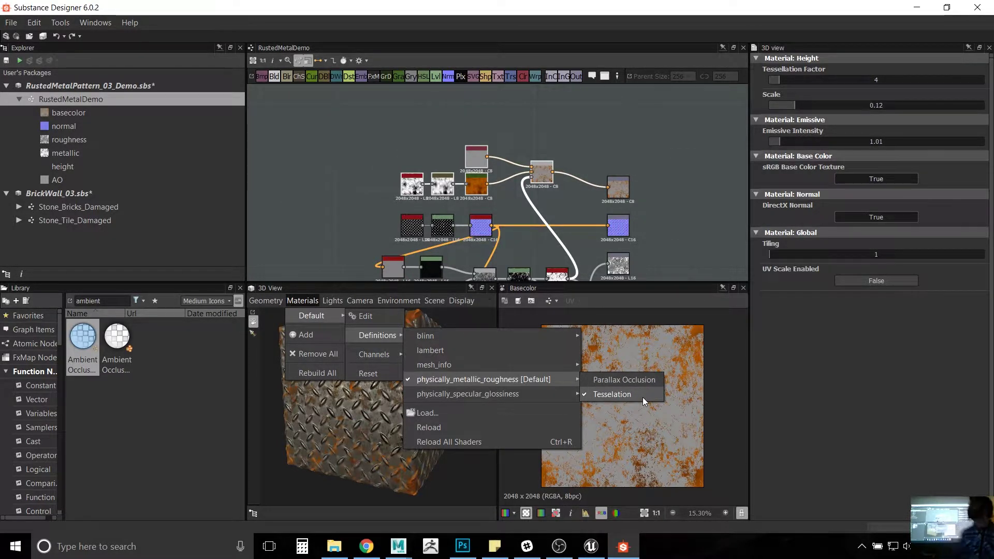
pyautogui.press('ctrl')
pyautogui.press('ctrl')
pyautogui.press('ctrl')
pyautogui.press('ctrl')
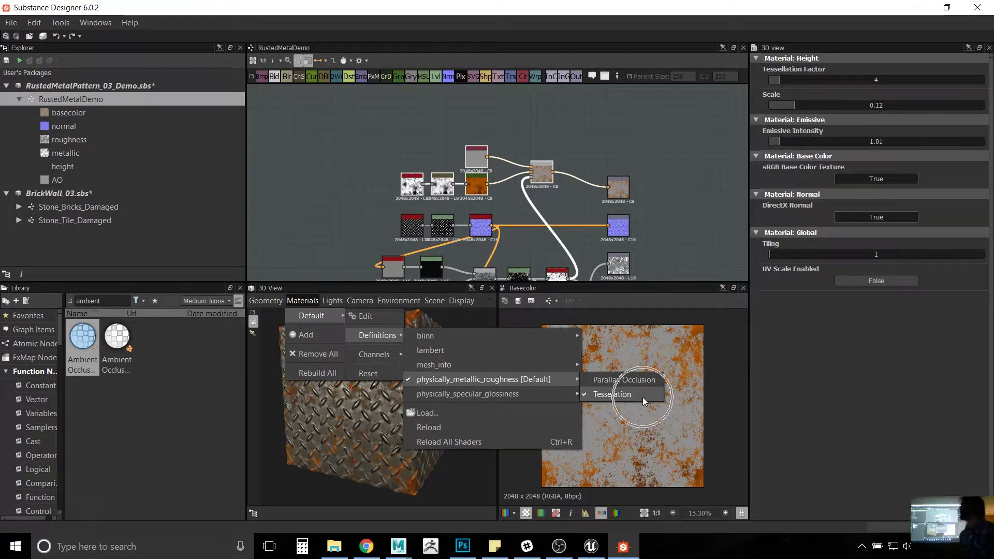
pyautogui.press('ctrl')
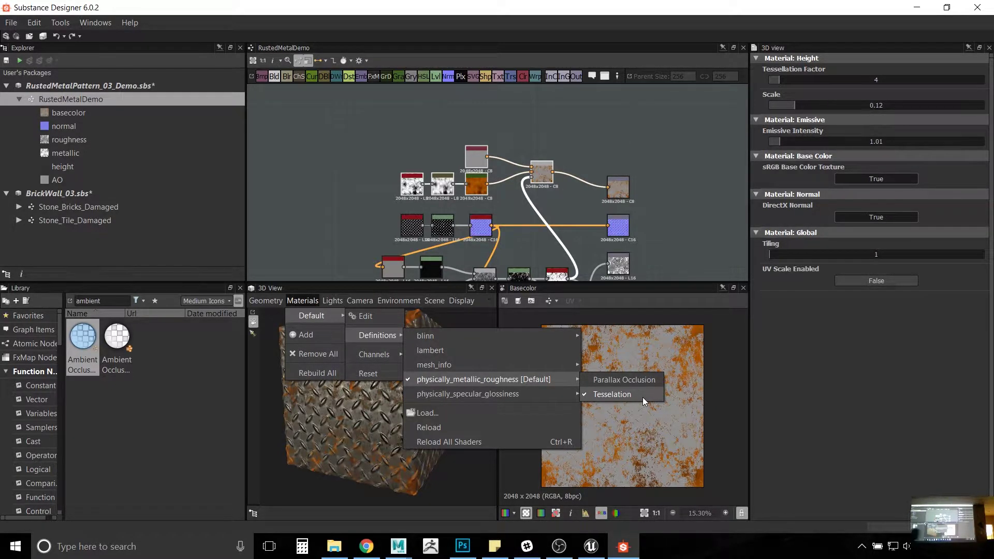
pyautogui.click(642, 397)
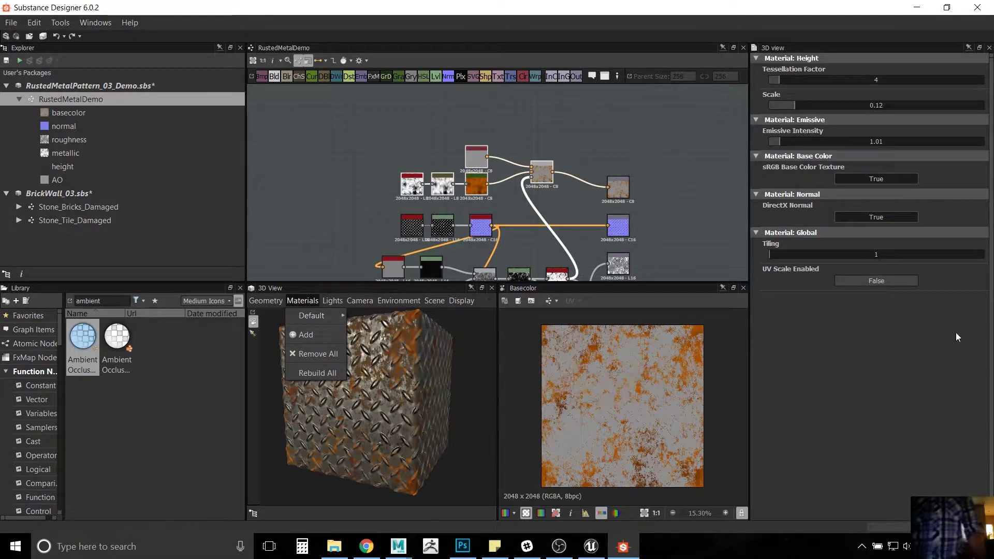
pyautogui.click(602, 110)
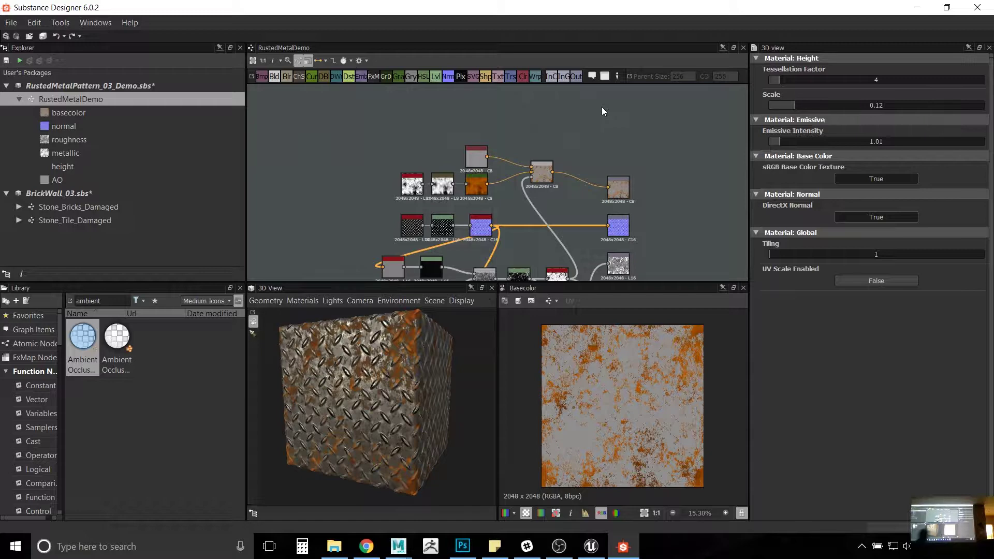
# Step: Add a frame to the graph and fit it around the nodes that build the base color
pyautogui.rightClick(402, 132)
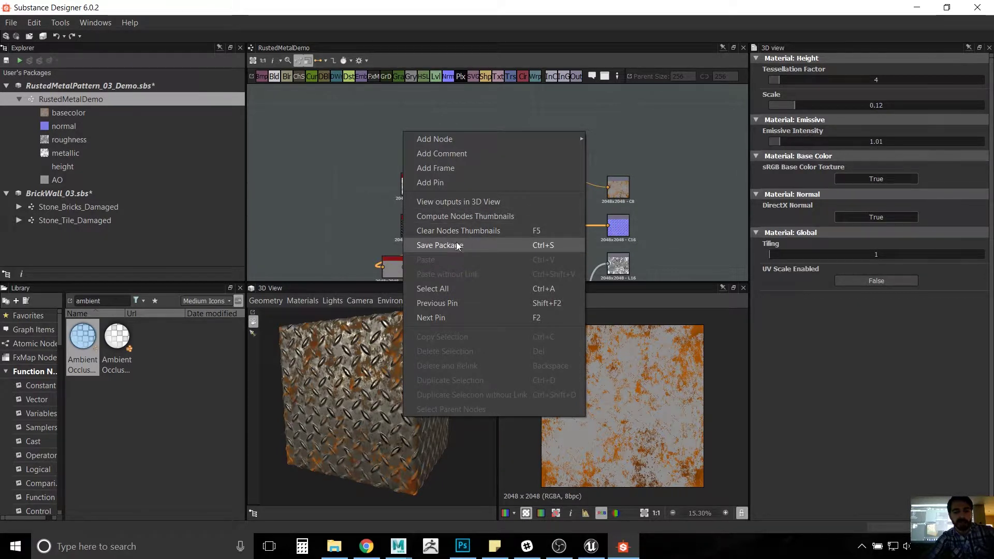
pyautogui.click(461, 172)
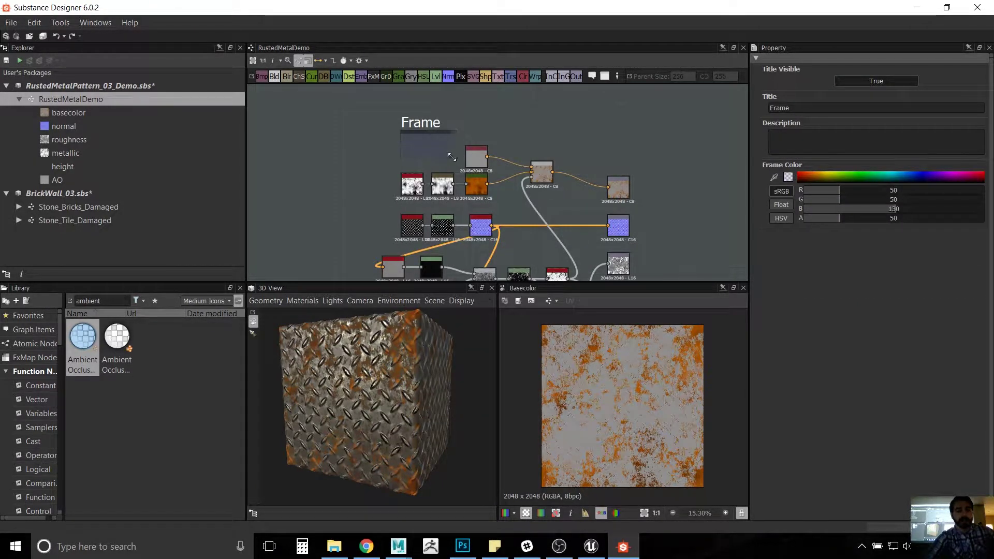
pyautogui.moveTo(452, 157); pyautogui.dragTo(564, 200)
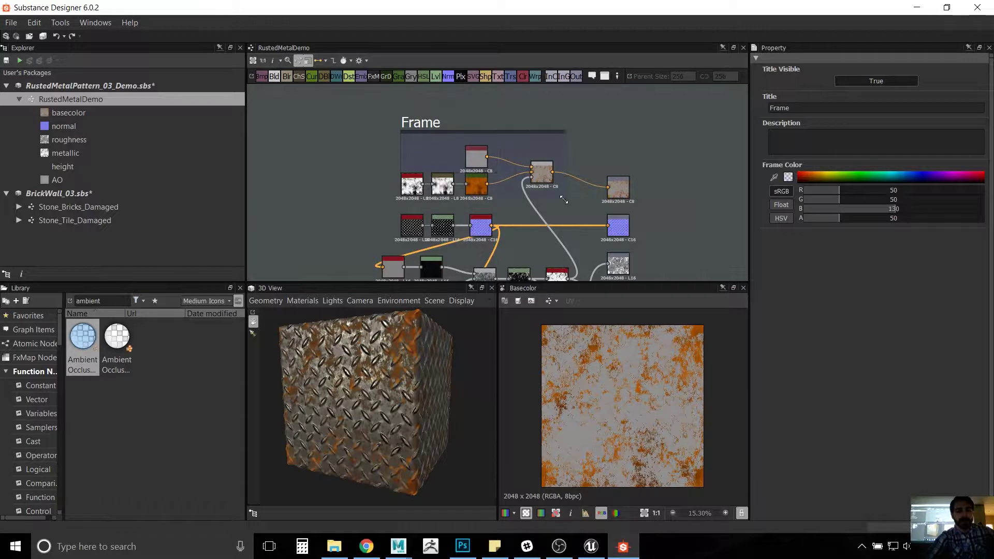
pyautogui.moveTo(431, 124); pyautogui.dragTo(423, 128)
pyautogui.rightClick(425, 128)
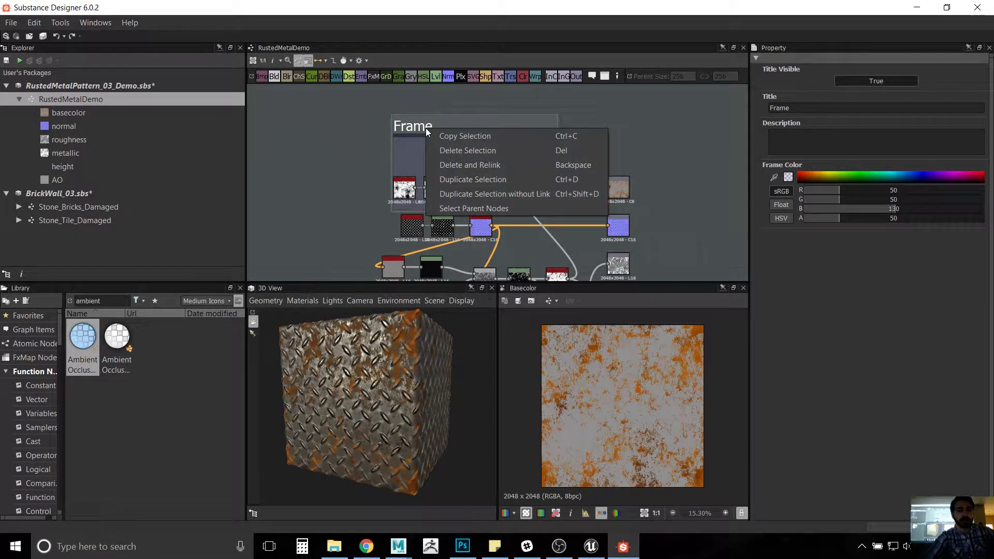
pyautogui.click(405, 128)
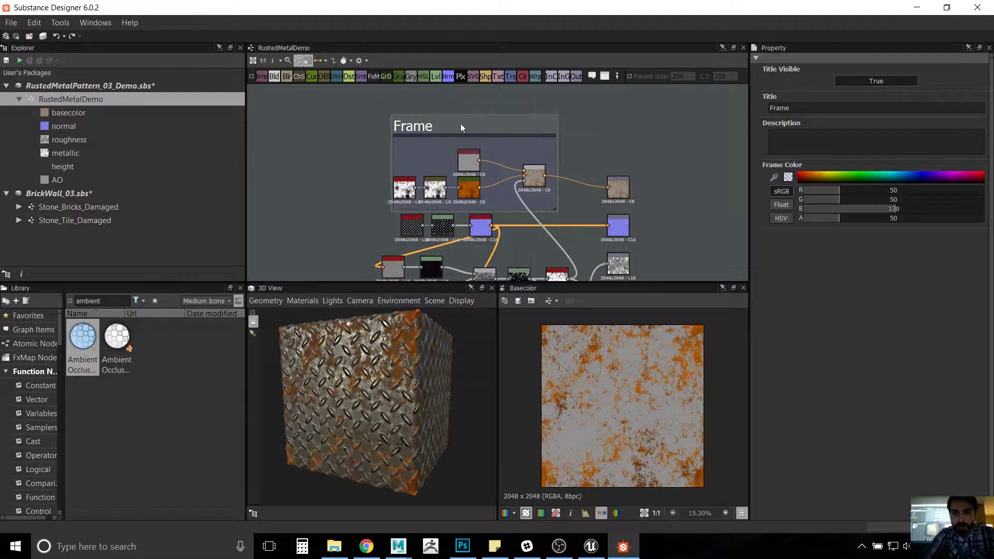
# Step: Title the frame around the base color nodes "Color" and move it up, away from the row below
pyautogui.doubleClick(801, 107)
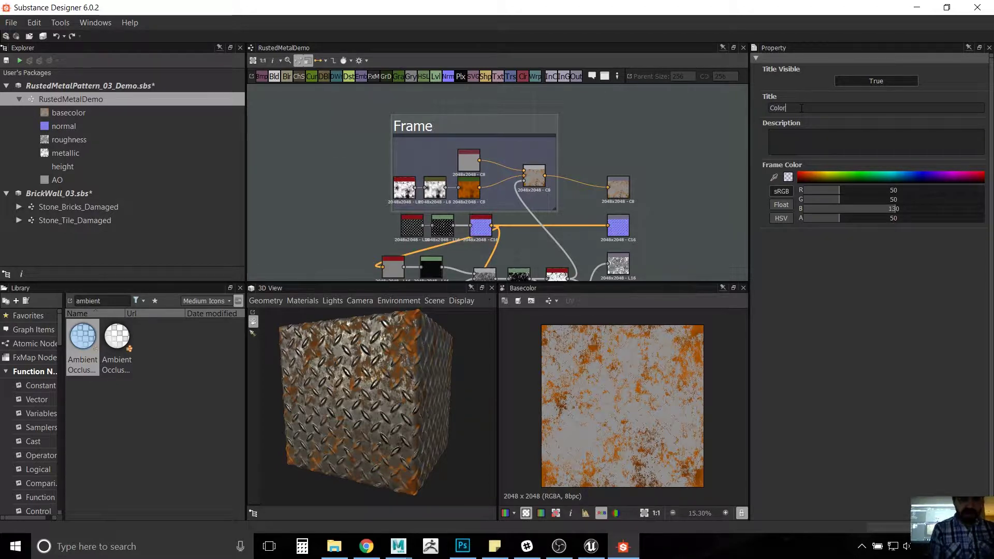
pyautogui.write('Color')
pyautogui.press('Return')
pyautogui.moveTo(433, 133); pyautogui.dragTo(425, 115)
# Step: Add a frame around the row of three nodes that produces the normal map, starting with the mesh node
pyautogui.scroll(-1, 419, 222)
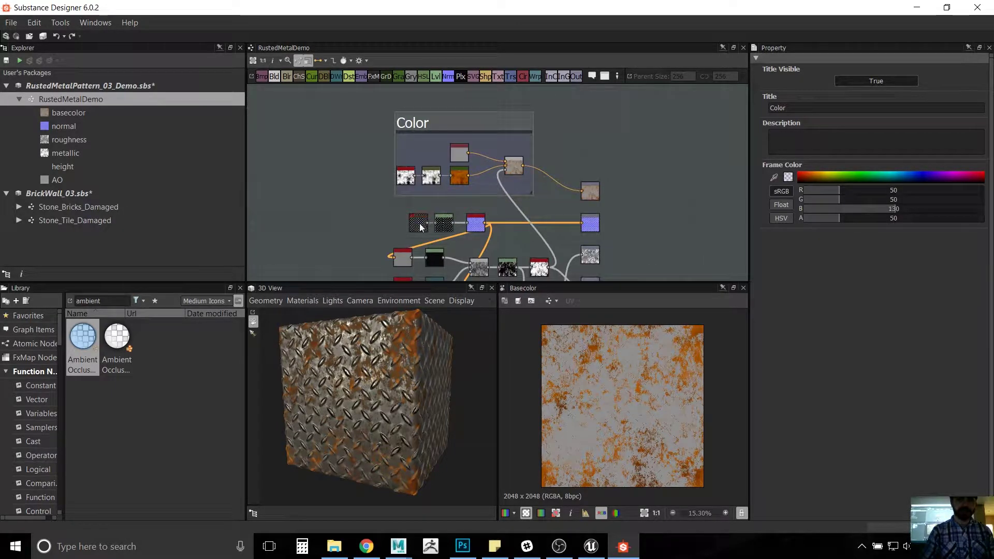
pyautogui.moveTo(420, 223); pyautogui.dragTo(432, 172, button='middle')
pyautogui.click(411, 164)
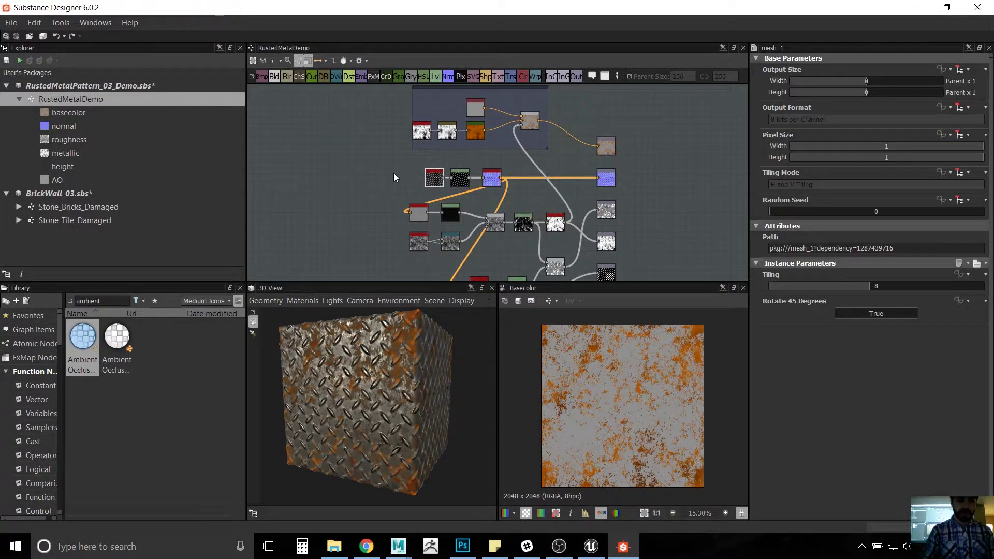
pyautogui.rightClick(394, 173)
pyautogui.press('Escape')
pyautogui.moveTo(400, 162); pyautogui.dragTo(517, 180)
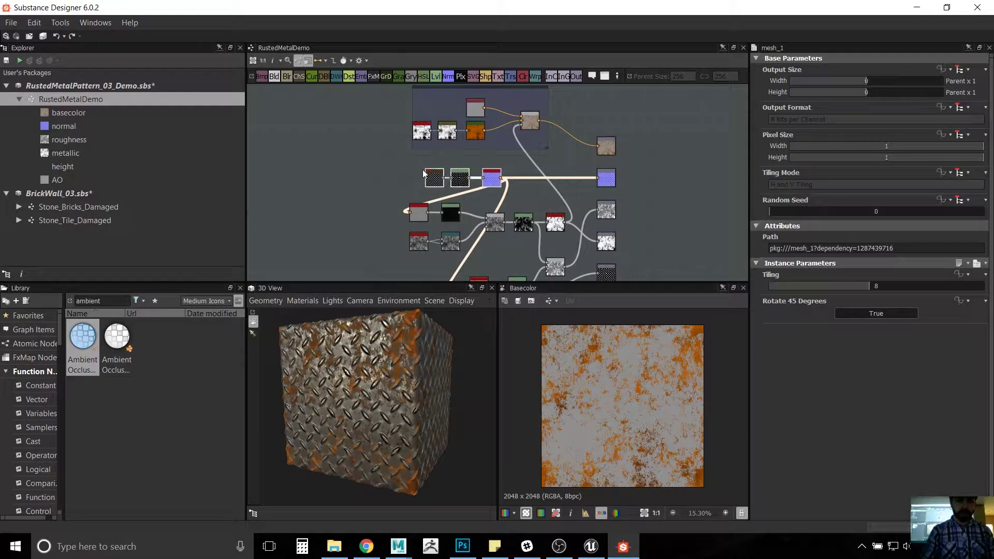
pyautogui.rightClick(441, 172)
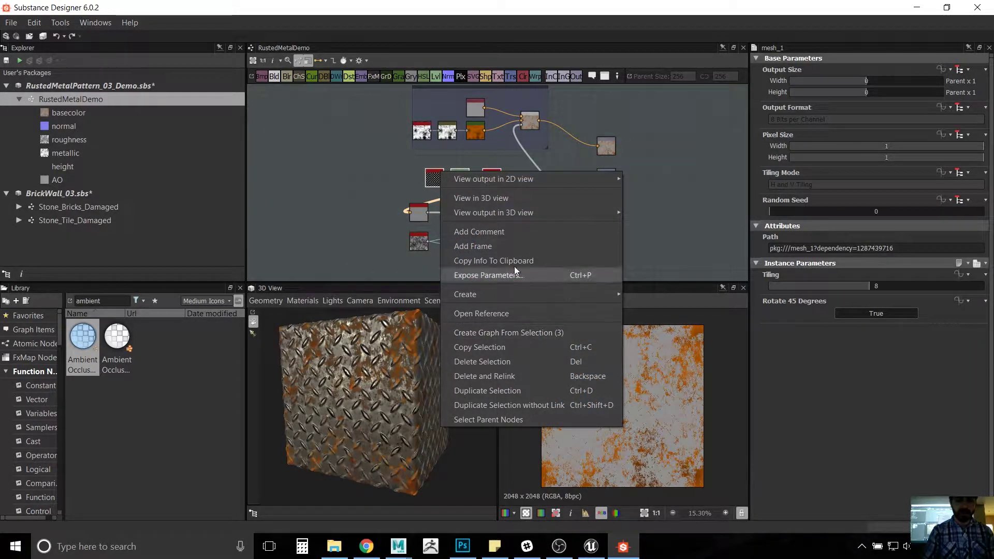
pyautogui.click(511, 246)
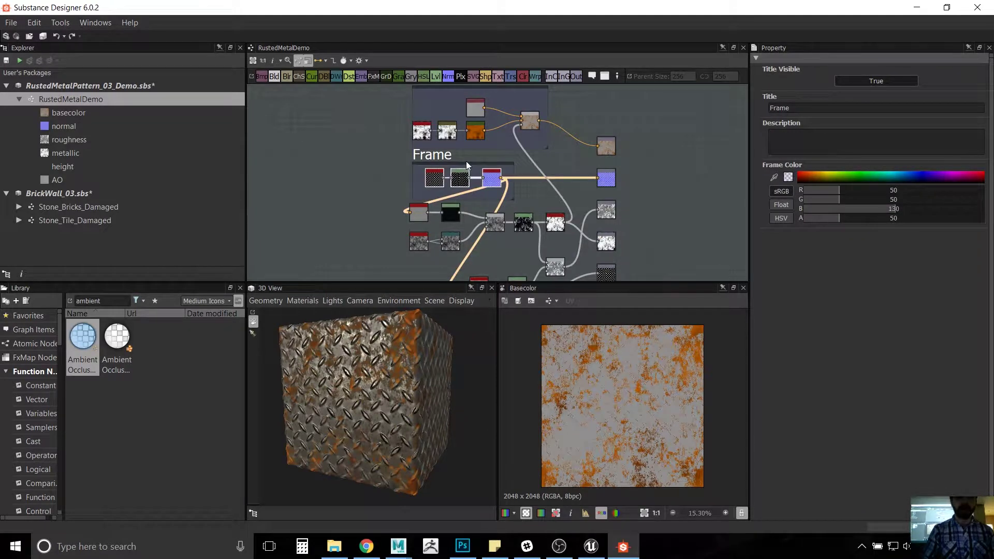
# Step: Title the frame around the normal map nodes "Normal"
pyautogui.click(467, 163)
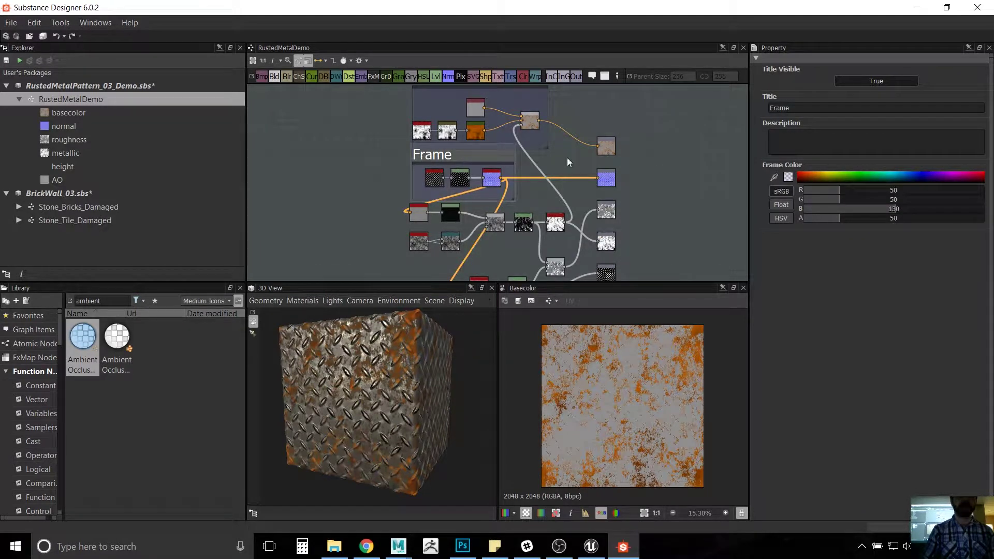
pyautogui.doubleClick(795, 108)
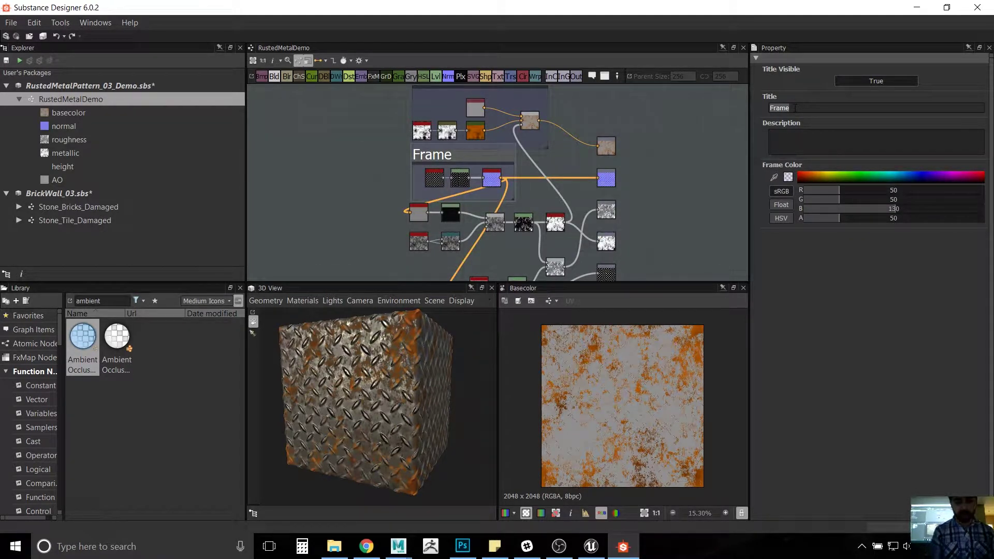
pyautogui.write('Bornal')
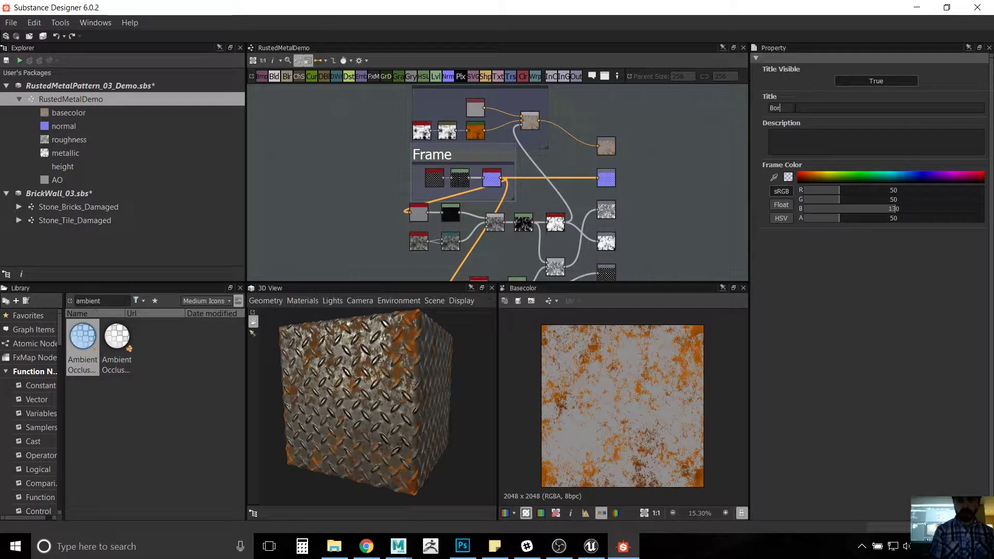
pyautogui.write('Normal')
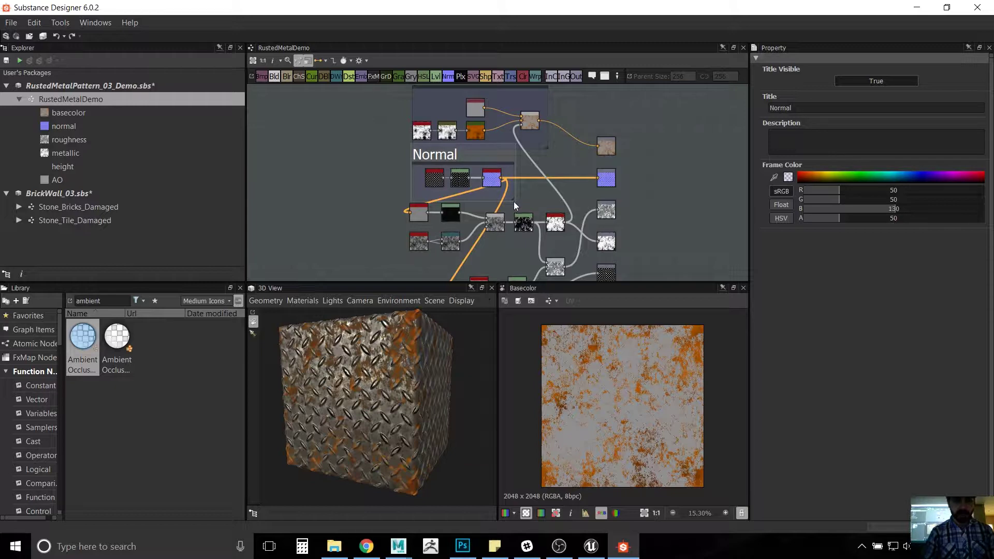
# Step: Shorten the Normal frame to fit its nodes and move it to the left, clear of the Color frame and the nodes below
pyautogui.moveTo(513, 199); pyautogui.dragTo(513, 189)
pyautogui.moveTo(443, 152); pyautogui.dragTo(355, 152)
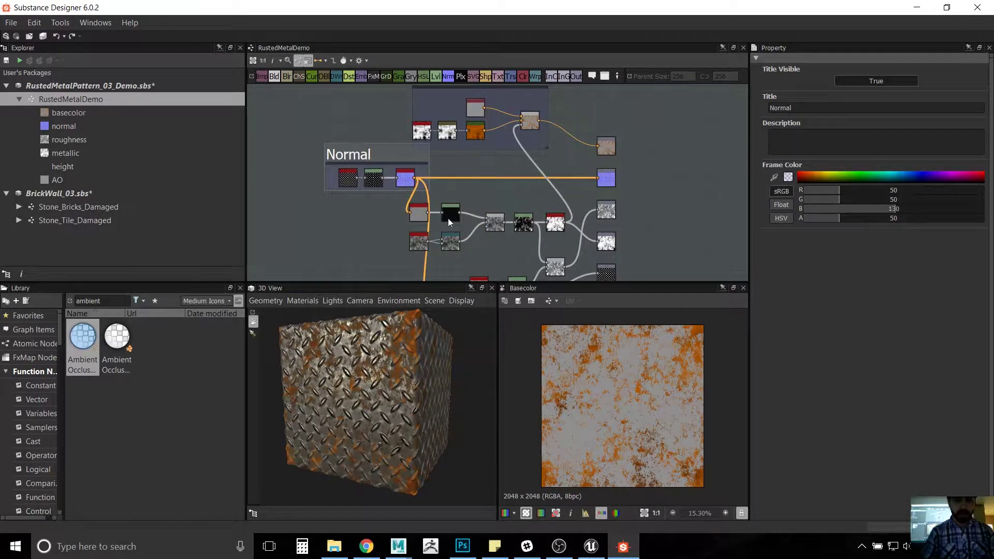
pyautogui.scroll(2, 527, 190)
pyautogui.moveTo(511, 175); pyautogui.dragTo(520, 106, button='middle')
pyautogui.scroll(-1, 519, 145)
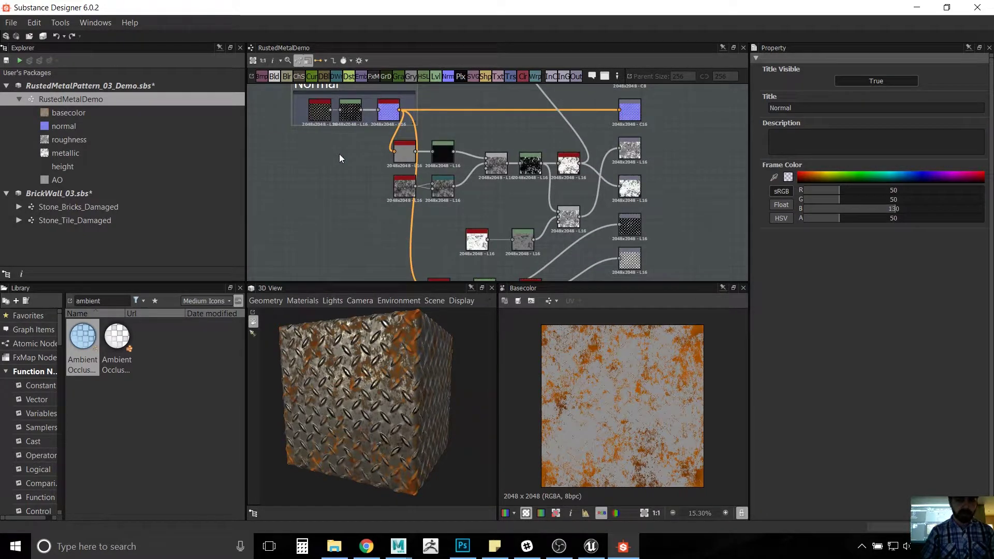
pyautogui.scroll(-3, 340, 154)
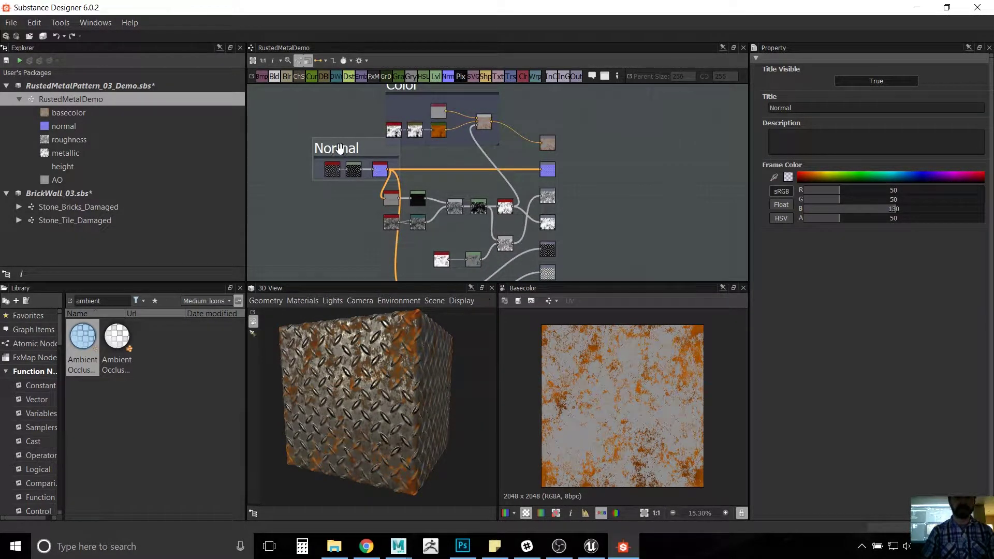
pyautogui.moveTo(340, 149)
pyautogui.mouseDown()
pyautogui.moveTo(326, 149)
pyautogui.moveTo(421, 150)
pyautogui.moveTo(322, 150)
pyautogui.mouseUp()
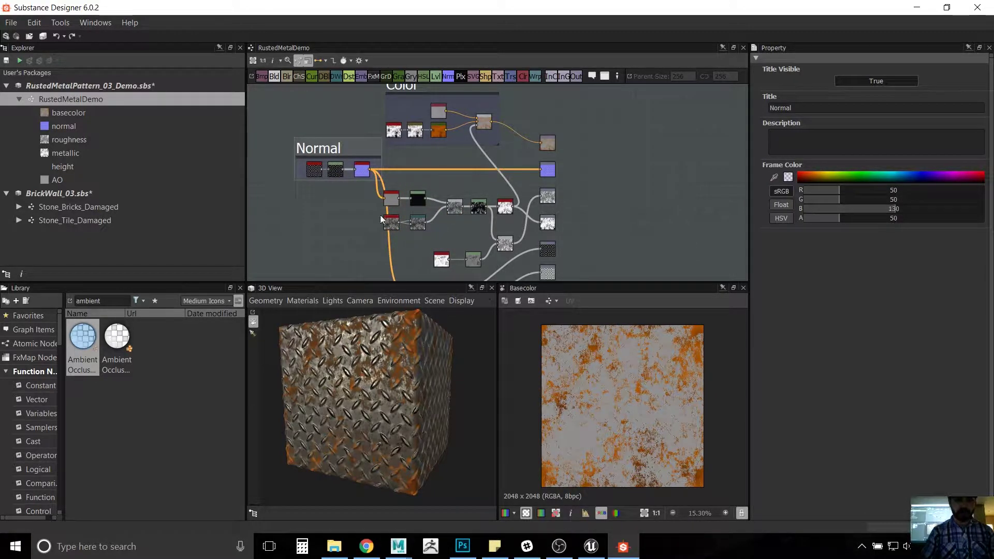
# Step: Add a frame around the bottom row of three nodes that feeds the height and AO outputs
pyautogui.moveTo(380, 216); pyautogui.dragTo(351, 186, button='middle')
pyautogui.scroll(3, 403, 188)
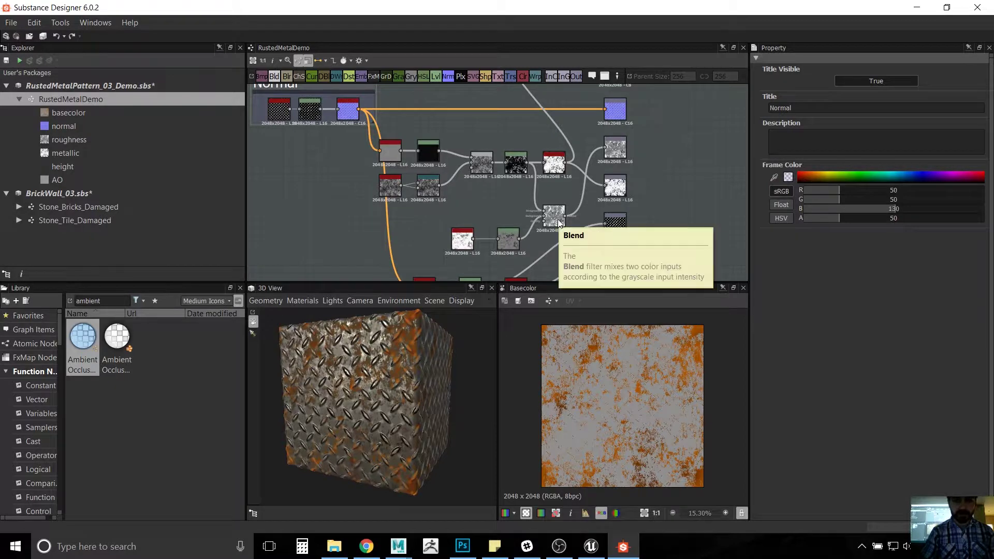
pyautogui.moveTo(353, 204); pyautogui.dragTo(334, 137, button='middle')
pyautogui.moveTo(361, 208); pyautogui.dragTo(503, 242)
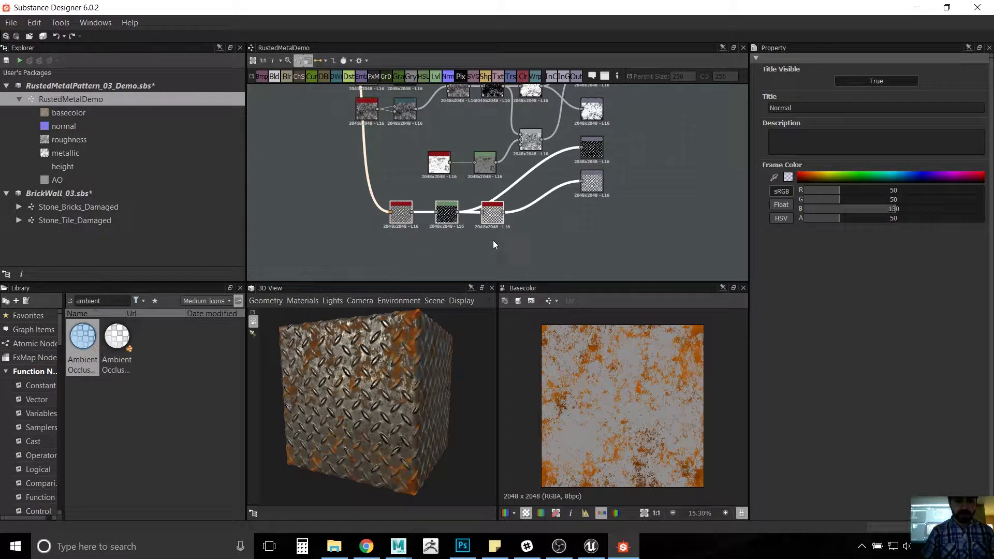
pyautogui.rightClick(400, 215)
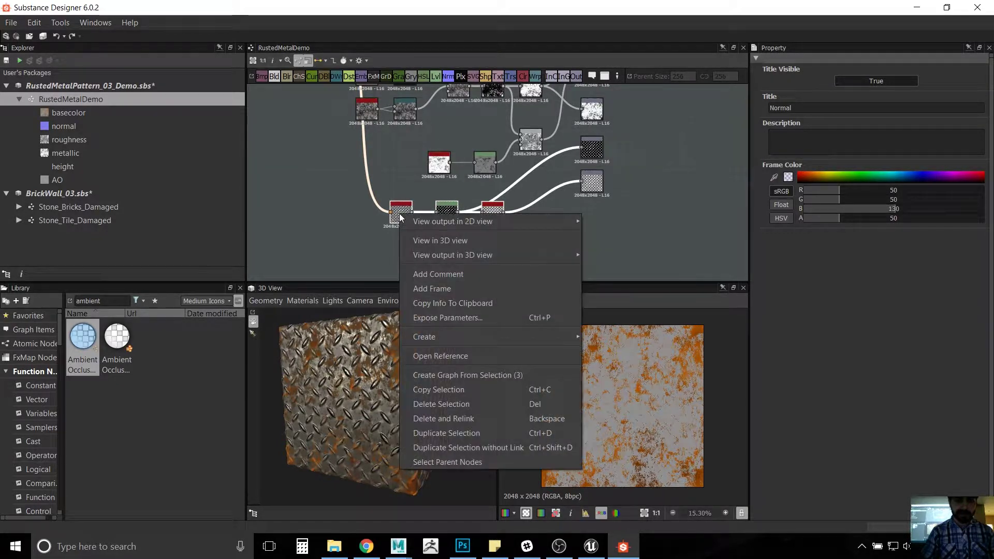
pyautogui.click(452, 287)
# Step: Title the frame around the bottom row "AO/Height" and move it down, away from the nodes above
pyautogui.doubleClick(805, 106)
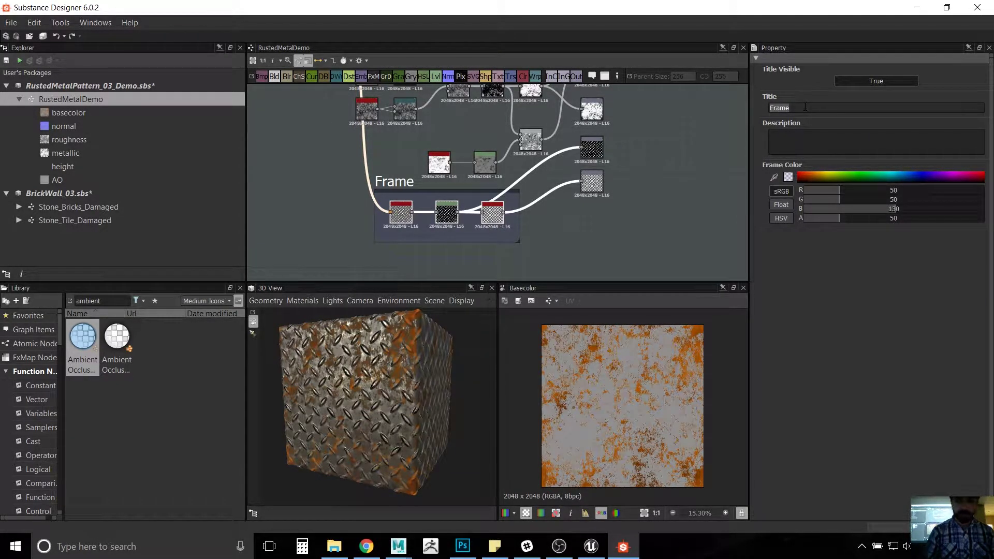
pyautogui.write('AO/')
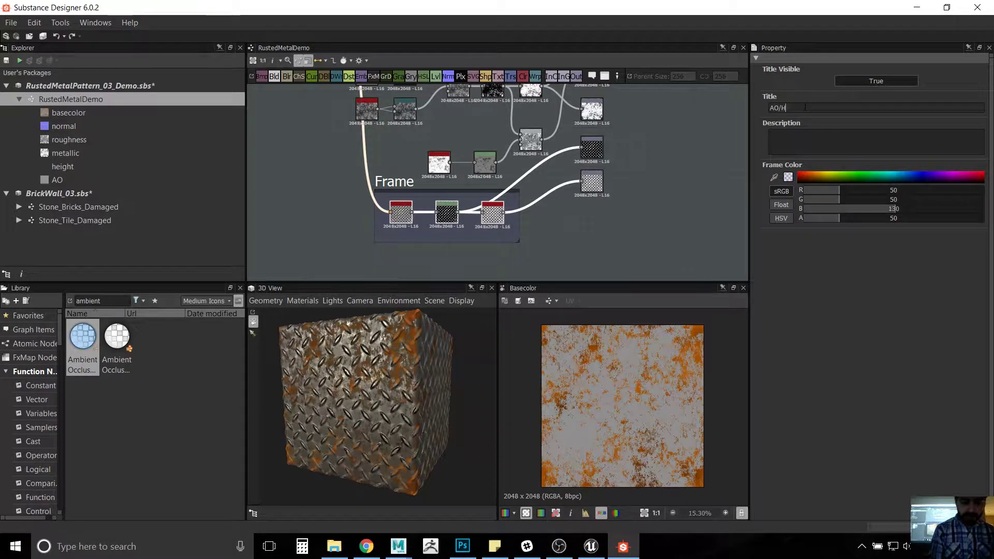
pyautogui.write('Height')
pyautogui.press('Return')
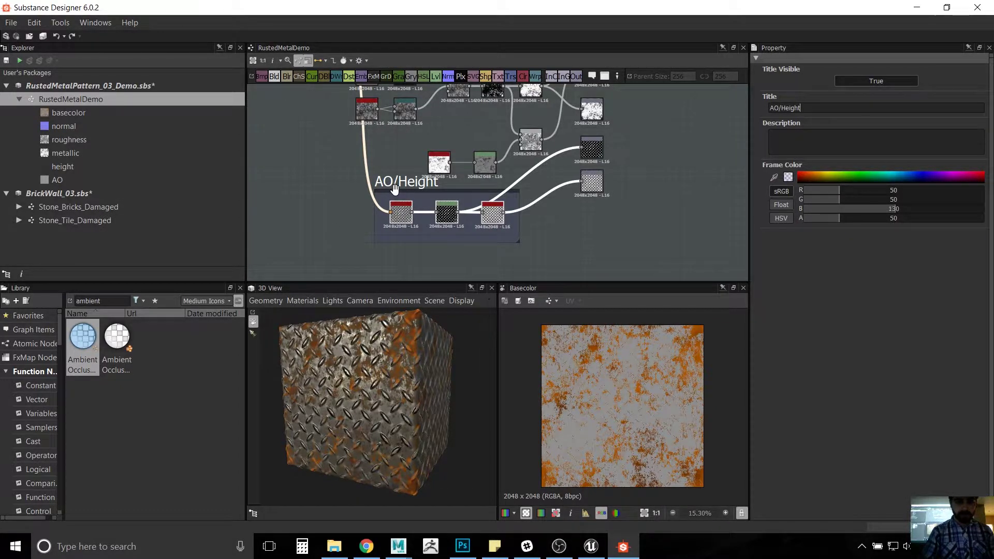
pyautogui.moveTo(394, 191); pyautogui.dragTo(398, 227)
# Step: Move the roughness Blend node and its two input nodes up, closer to the metallic nodes
pyautogui.scroll(-2, 391, 179)
pyautogui.moveTo(365, 173); pyautogui.dragTo(355, 207, button='middle')
pyautogui.moveTo(326, 132); pyautogui.dragTo(482, 198)
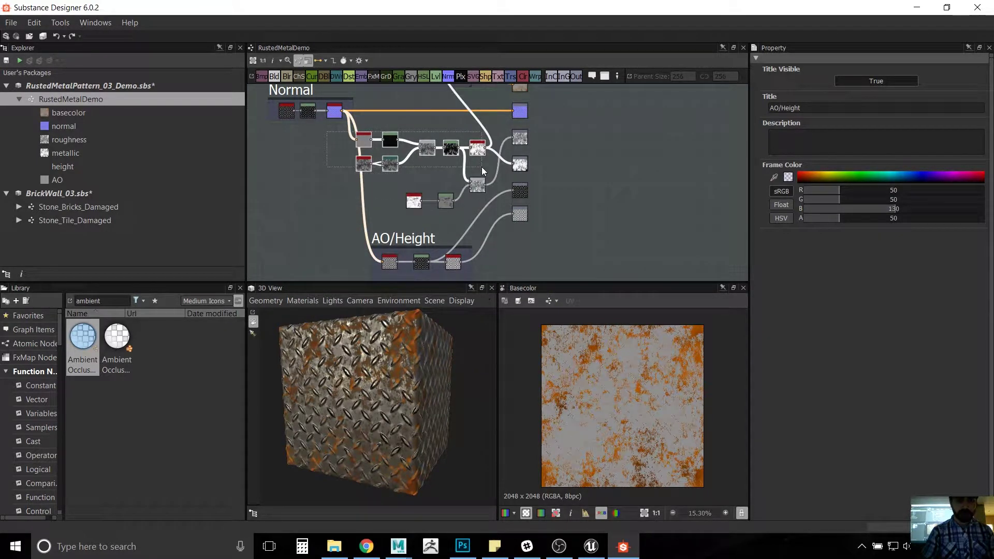
pyautogui.scroll(2, 515, 196)
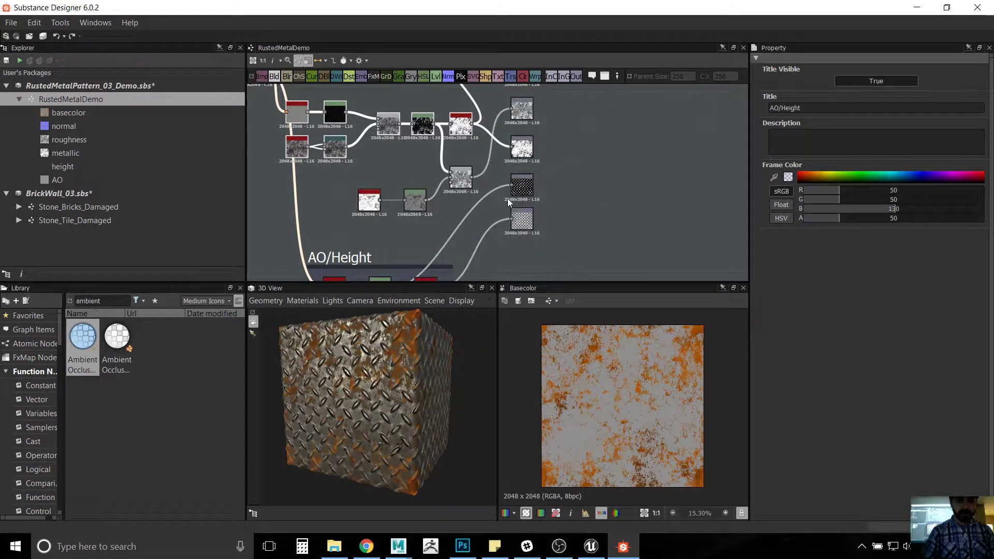
pyautogui.scroll(-1, 484, 200)
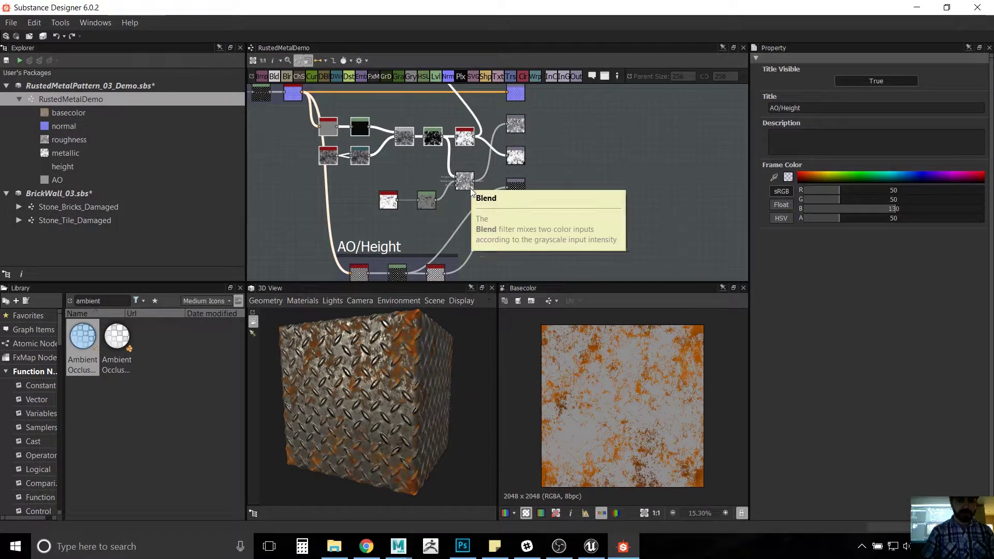
pyautogui.scroll(-1, 461, 204)
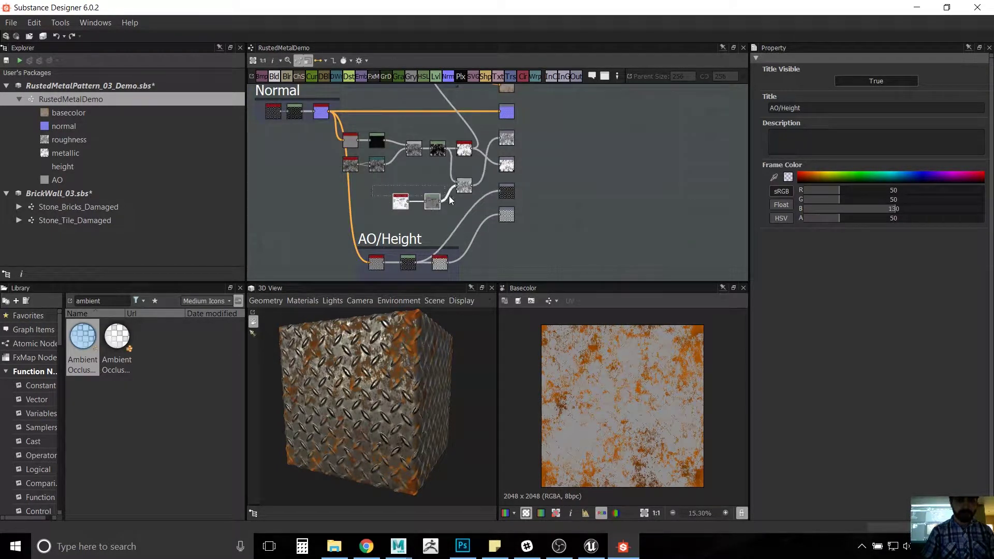
pyautogui.moveTo(397, 206)
pyautogui.mouseDown()
pyautogui.moveTo(393, 124)
pyautogui.moveTo(391, 195)
pyautogui.mouseUp()
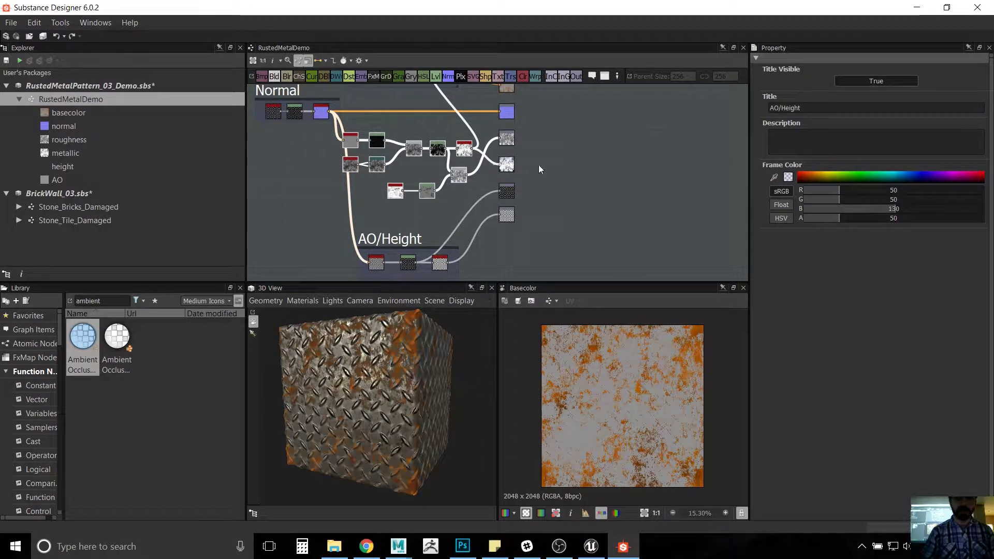
# Step: Add a frame around the metallic and roughness nodes and title it "MetallicRoughness"
pyautogui.rightClick(353, 141)
pyautogui.click(419, 215)
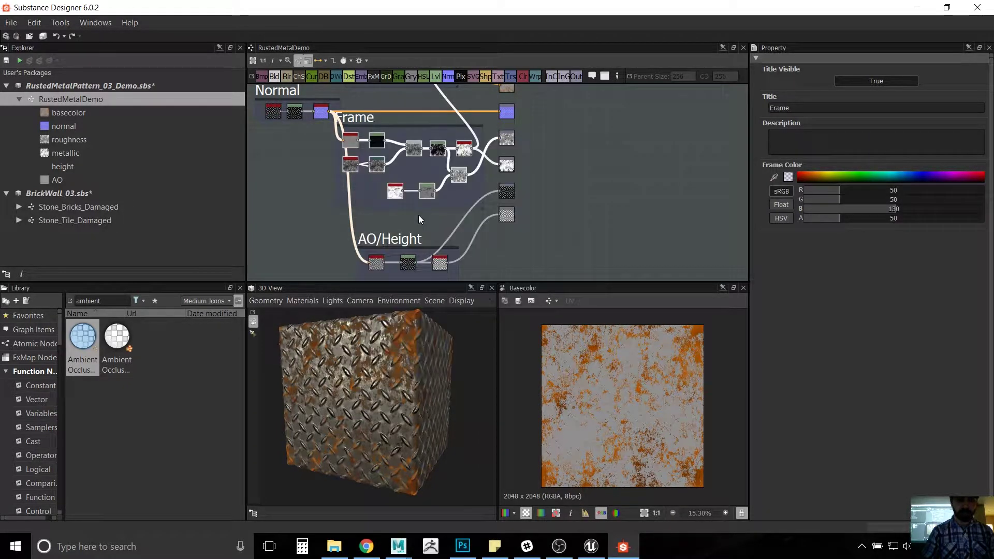
pyautogui.doubleClick(800, 108)
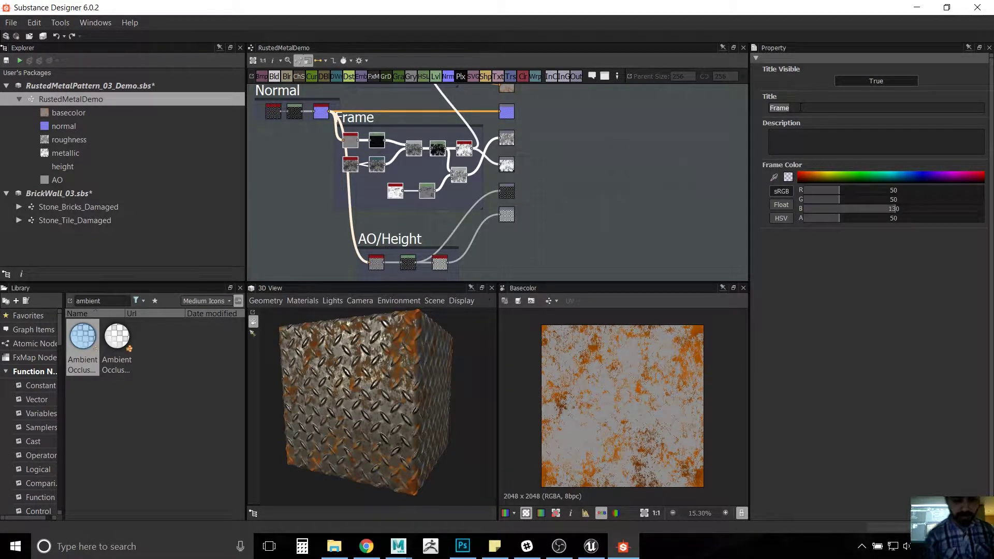
pyautogui.write('Metal')
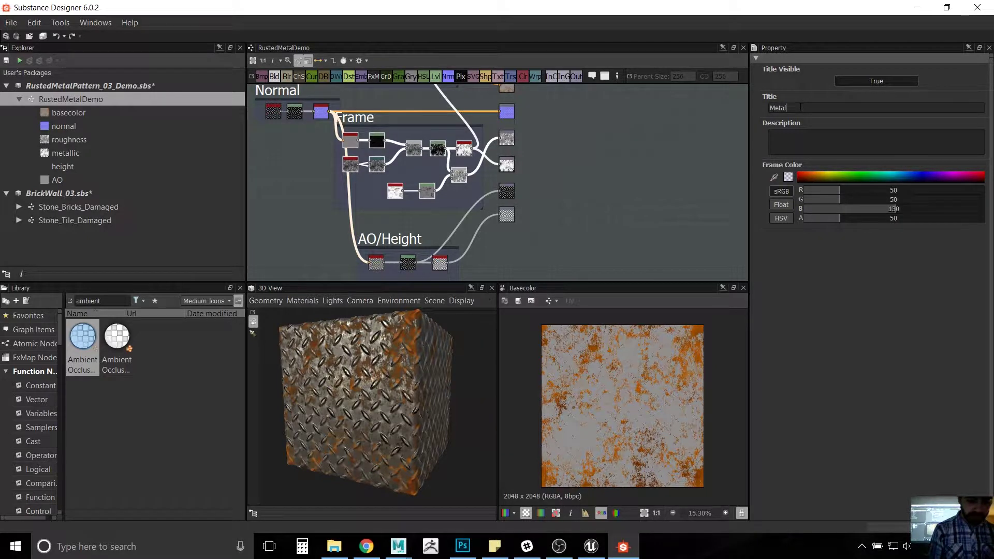
pyautogui.write('licRoughness')
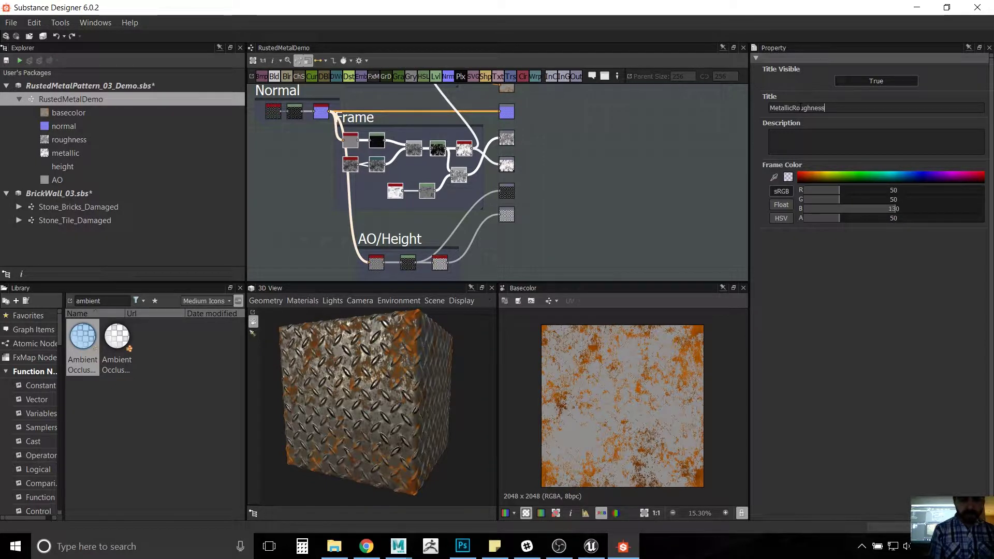
pyautogui.press('Return')
# Step: Move the MetallicRoughness frame left under the Normal frame and place the AO/Height frame below it
pyautogui.moveTo(356, 129); pyautogui.dragTo(277, 147)
pyautogui.scroll(-3, 458, 225)
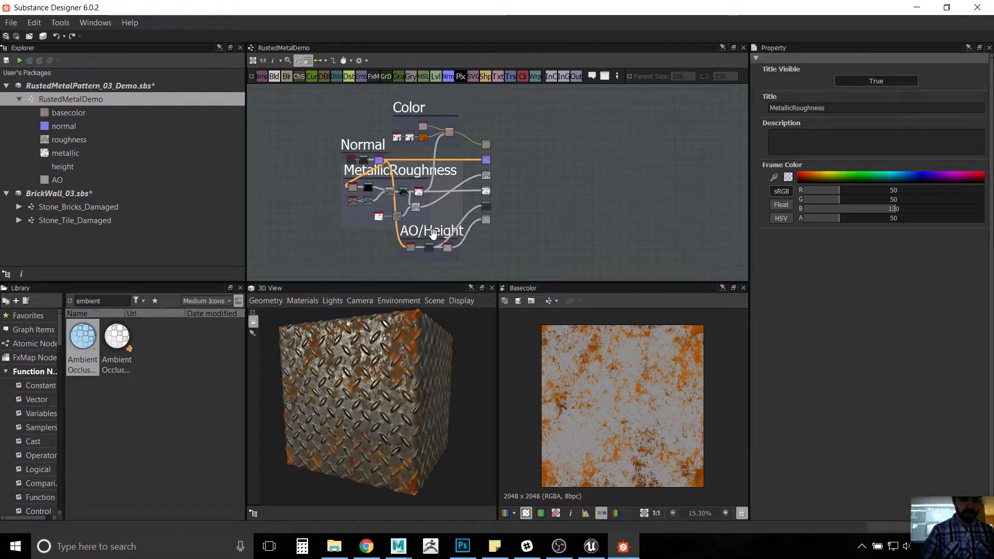
pyautogui.moveTo(433, 234); pyautogui.dragTo(395, 245)
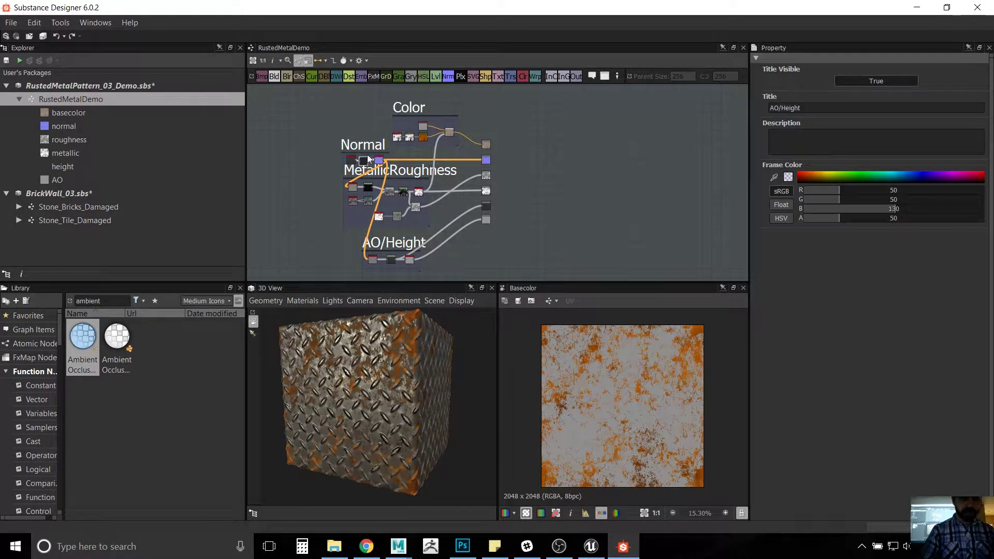
# Step: Move the Normal frame up and well to the left of the MetallicRoughness frame so its outgoing links fan out clearly
pyautogui.moveTo(369, 159); pyautogui.dragTo(368, 138)
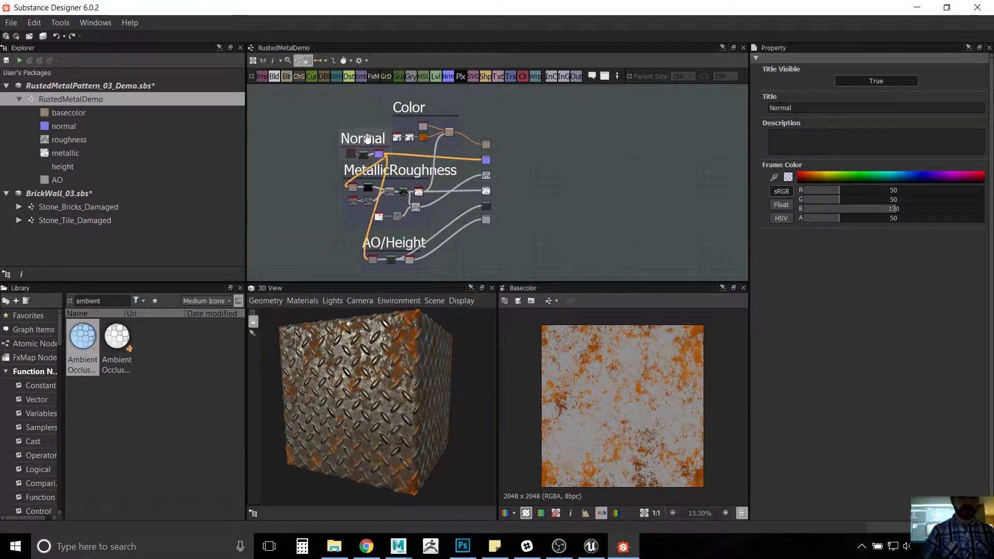
pyautogui.scroll(4, 446, 181)
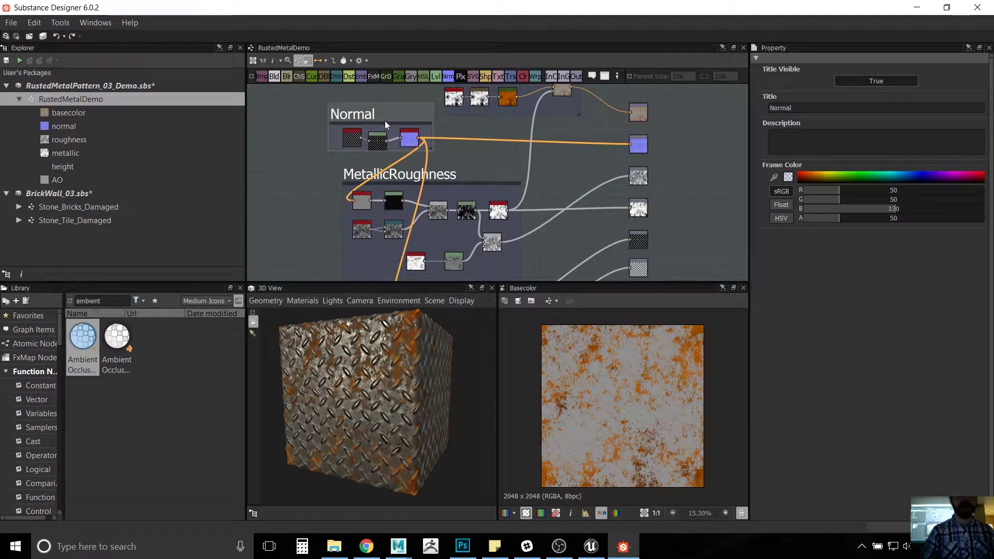
pyautogui.moveTo(386, 124); pyautogui.dragTo(271, 117)
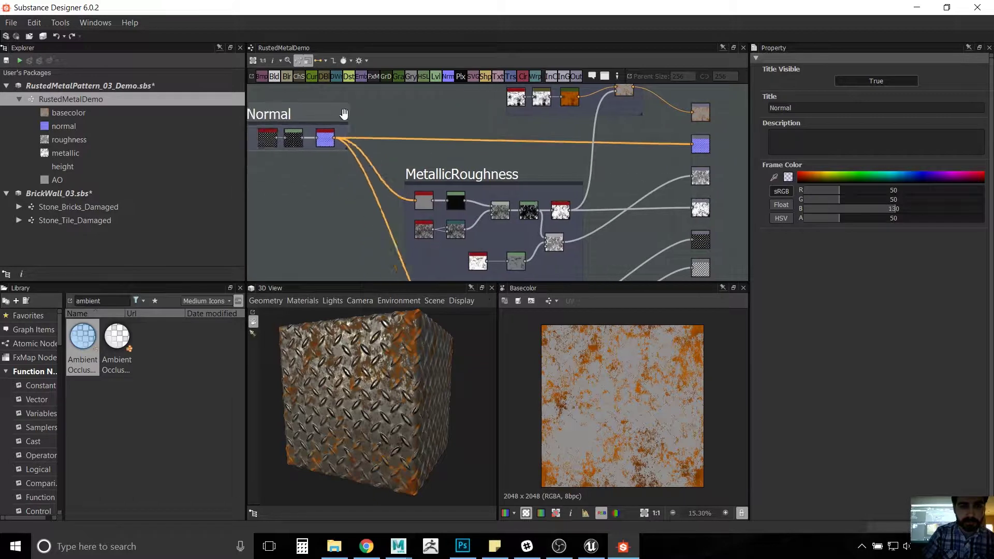
pyautogui.moveTo(344, 114)
pyautogui.mouseDown()
pyautogui.moveTo(351, 127)
pyautogui.moveTo(350, 118)
pyautogui.mouseUp()
pyautogui.scroll(-3, 444, 164)
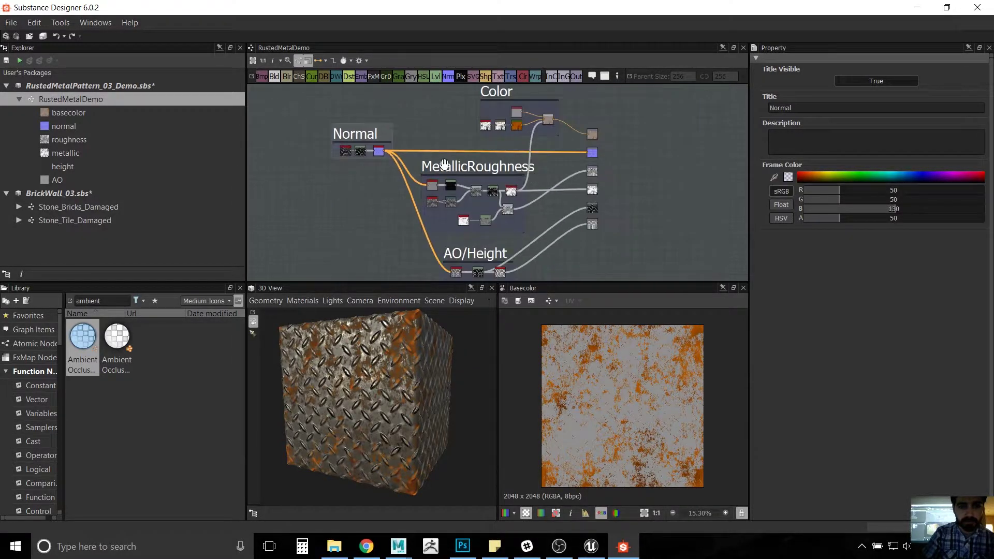
pyautogui.moveTo(435, 138); pyautogui.dragTo(444, 128, button='middle')
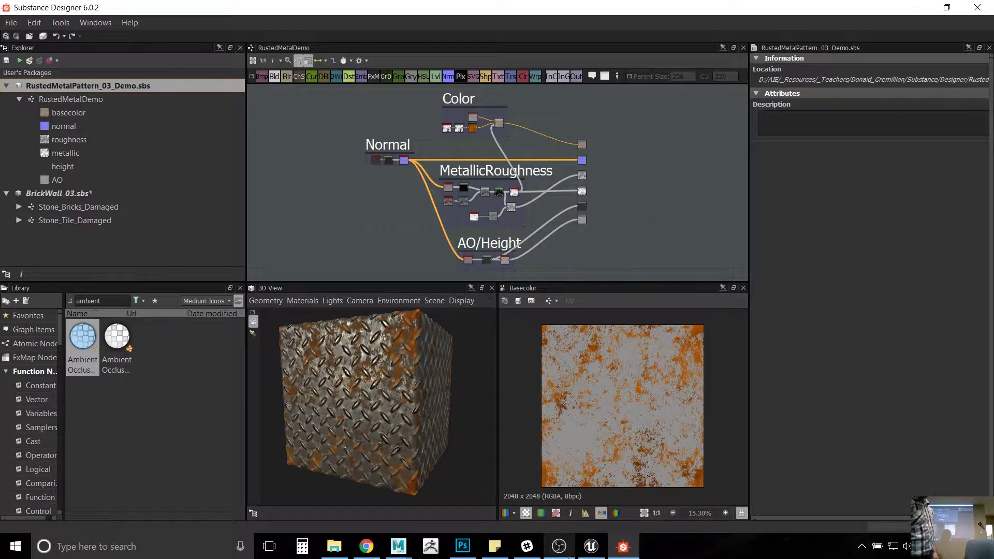
# Step: Switch to Unreal Editor and look down the textured shrine hallway of FaceShrineLevel03
pyautogui.click(589, 554)
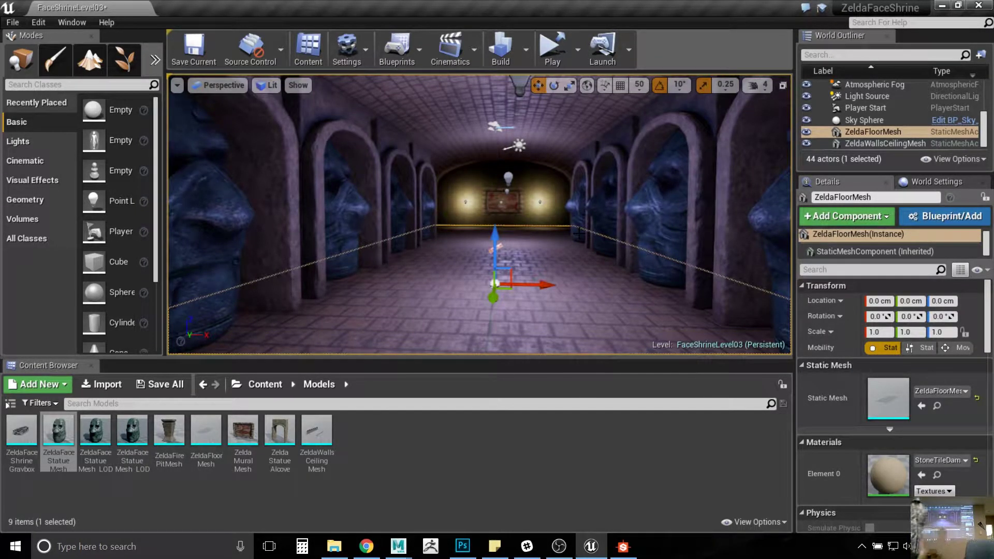
pyautogui.moveTo(547, 215); pyautogui.dragTo(525, 216, button='right')
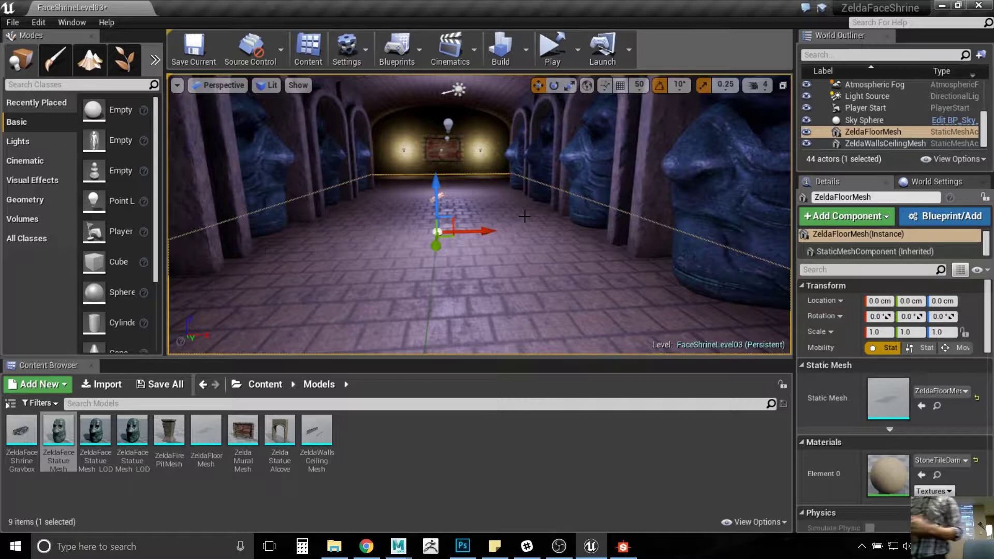
# Step: Switch to Chrome and browse the created playlists on Allegorithmic's YouTube channel
pyautogui.click(366, 546)
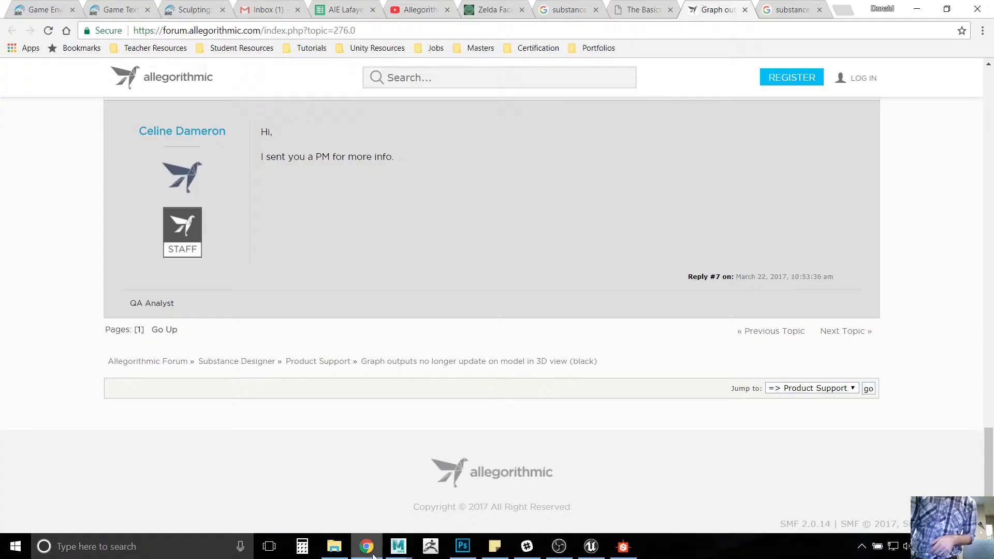
pyautogui.click(419, 10)
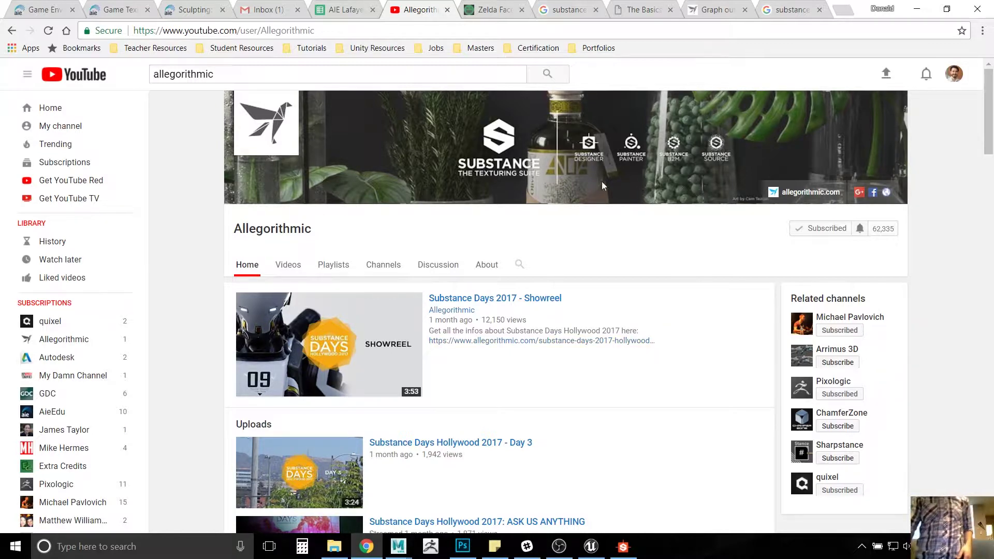
pyautogui.click(334, 264)
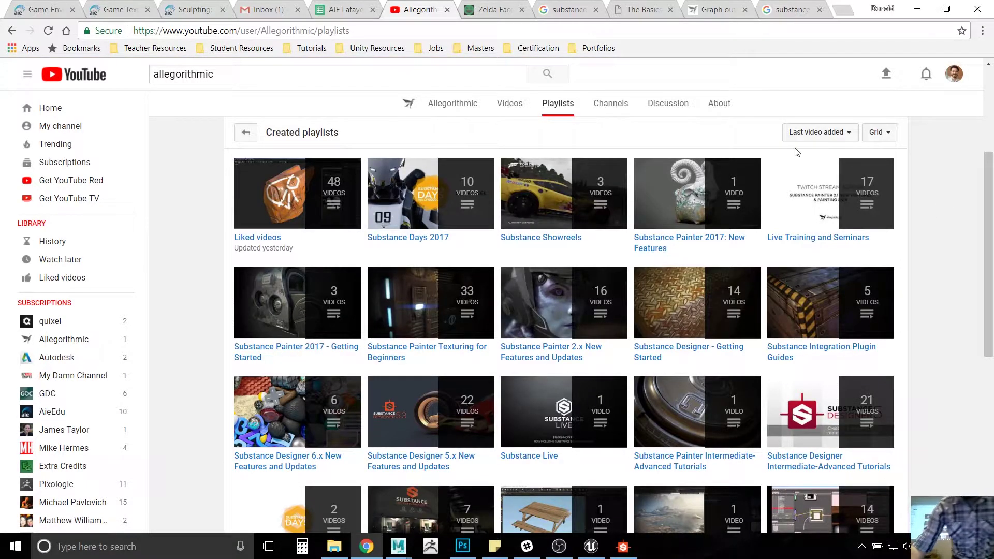
pyautogui.scroll(-2, 828, 243)
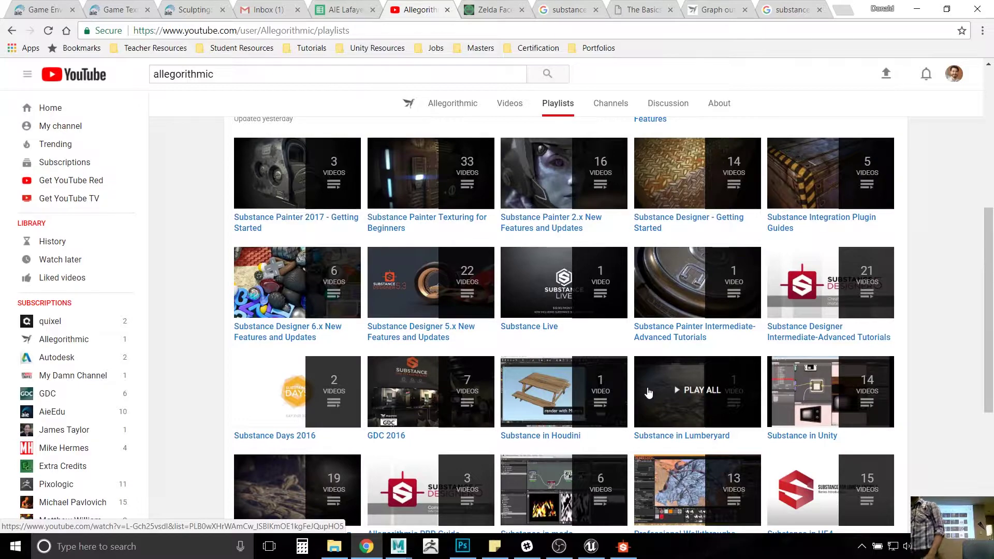
pyautogui.scroll(-2, 631, 422)
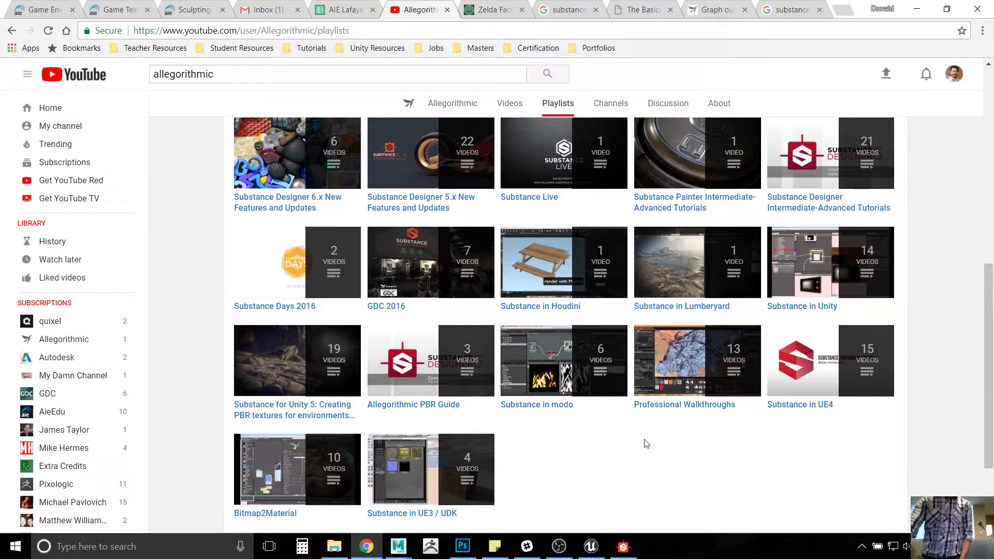
pyautogui.scroll(8, 844, 362)
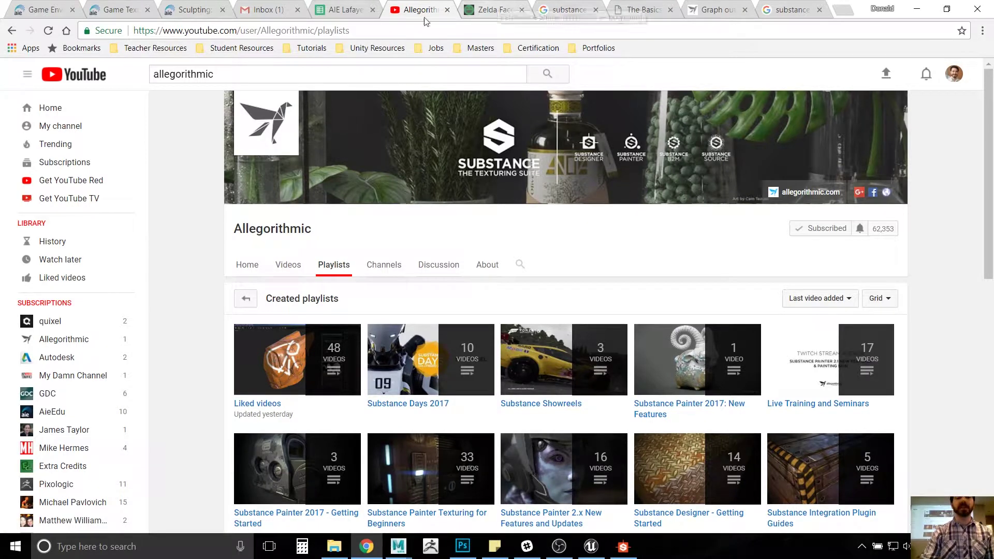
# Step: Open artstation.com in a new browser tab and search its projects for "substance designer"
pyautogui.click(844, 9)
pyautogui.write('artstation.com')
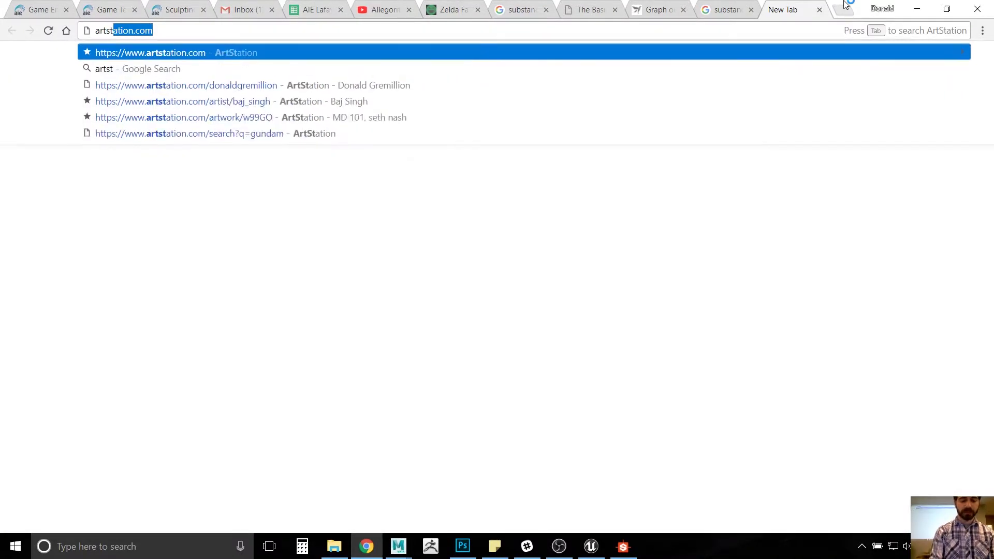
pyautogui.press('Return')
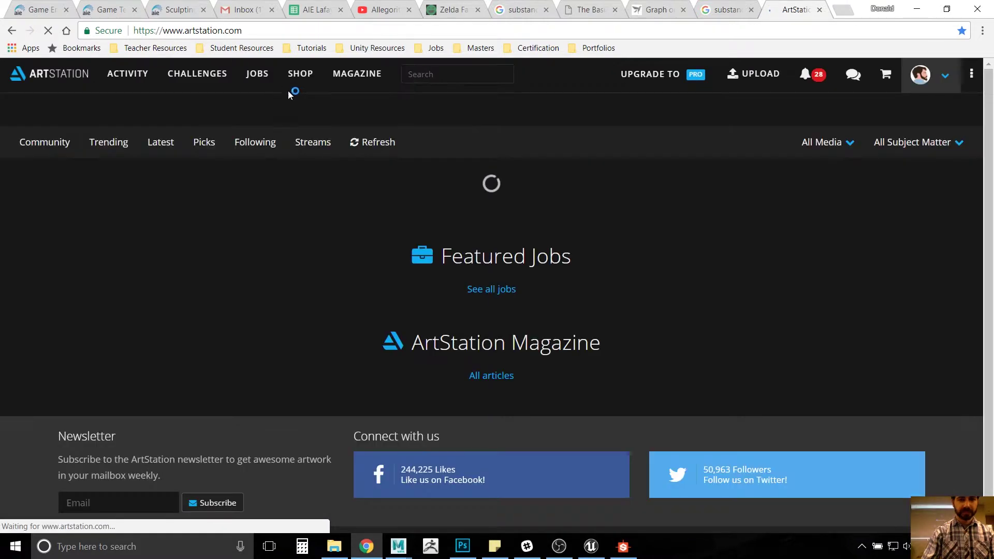
pyautogui.click(465, 74)
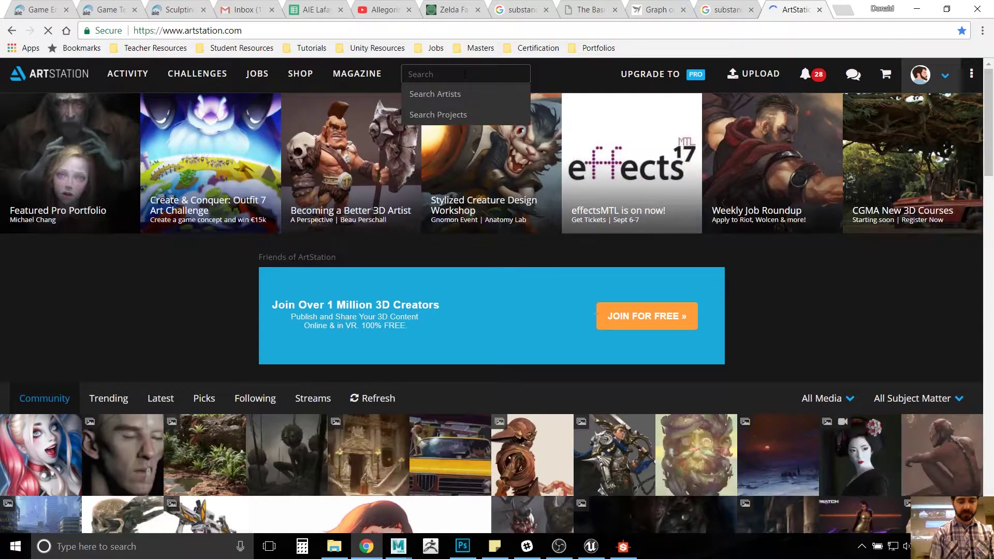
pyautogui.write('substance de')
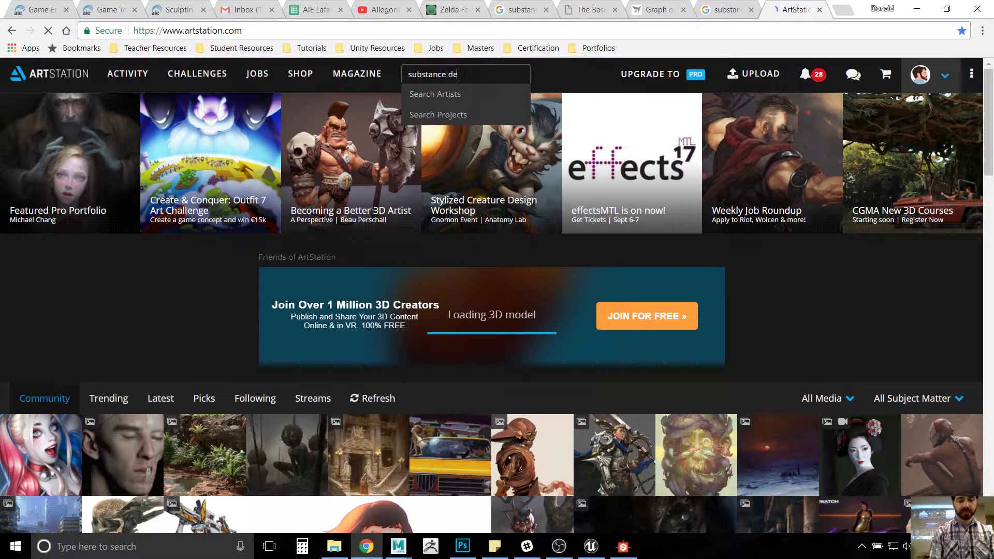
pyautogui.write('signer')
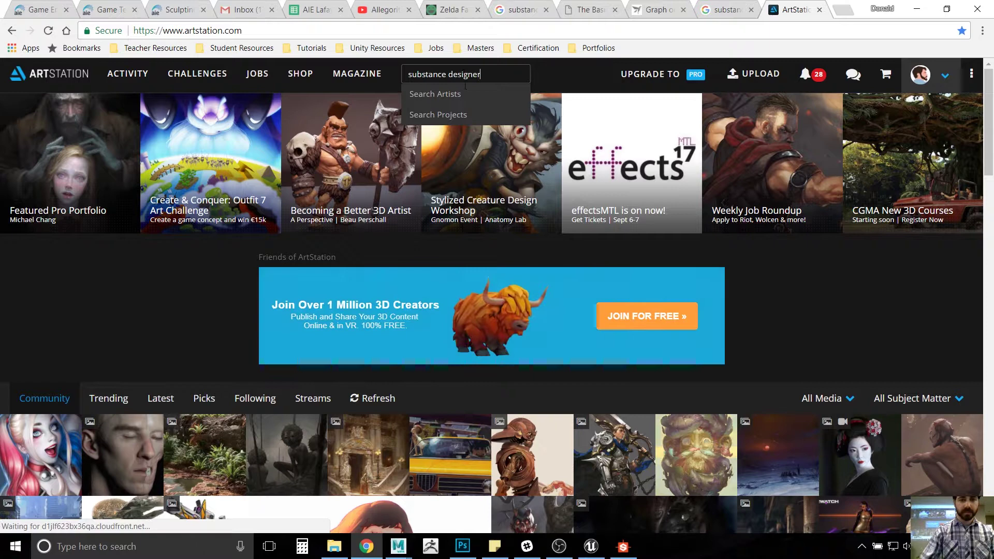
pyautogui.click(460, 114)
# Step: Open the Procedural Stone Blocks and Muddy Field artworks from the search results in background tabs
pyautogui.scroll(-3, 782, 337)
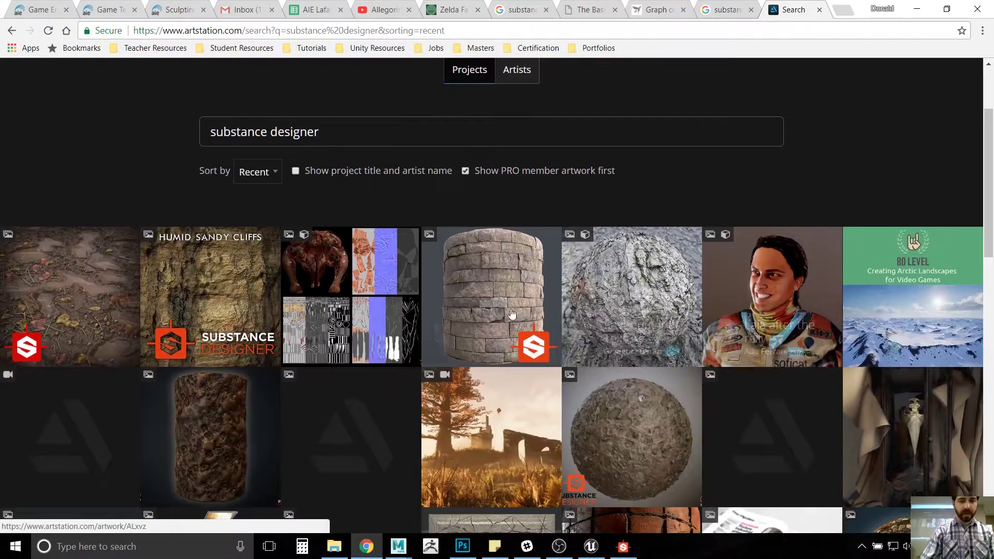
pyautogui.scroll(-1, 508, 283)
pyautogui.middleClick(511, 228)
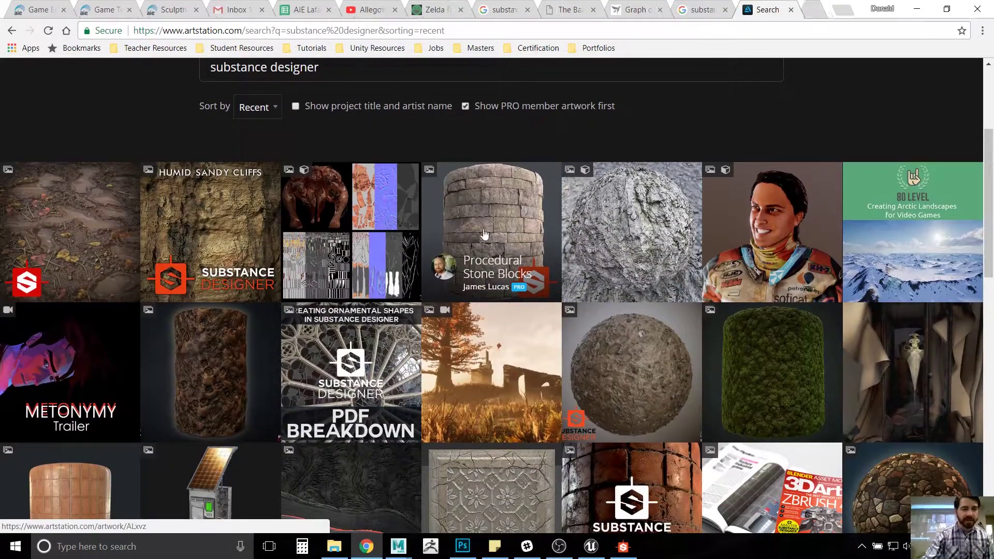
pyautogui.scroll(-1, 60, 192)
pyautogui.middleClick(60, 192)
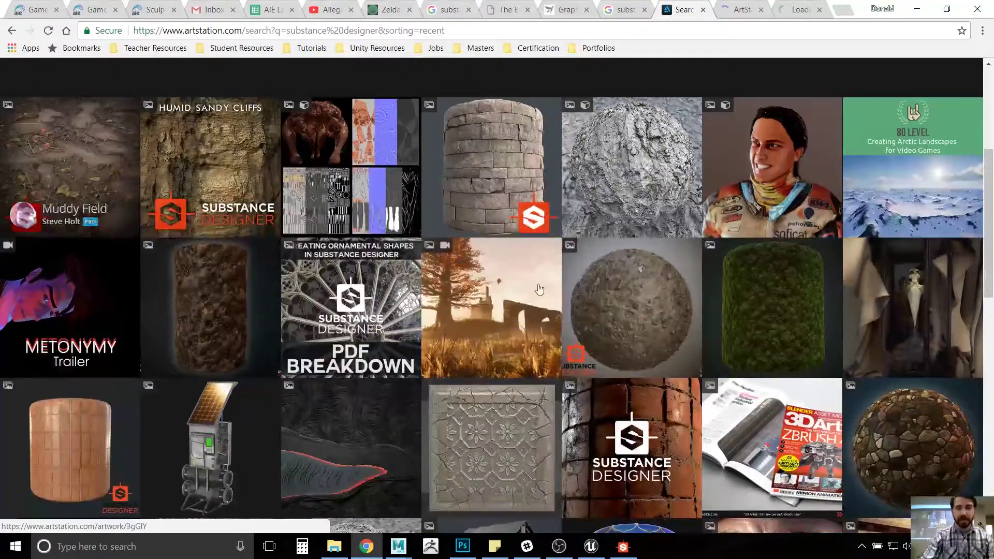
# Step: Open the Chesterfield Leather Substance, Procedural Stone Wall and Uncharted The Lost Legacy: Materials artworks from the results in background tabs
pyautogui.scroll(-2, 538, 293)
pyautogui.scroll(-5, 540, 296)
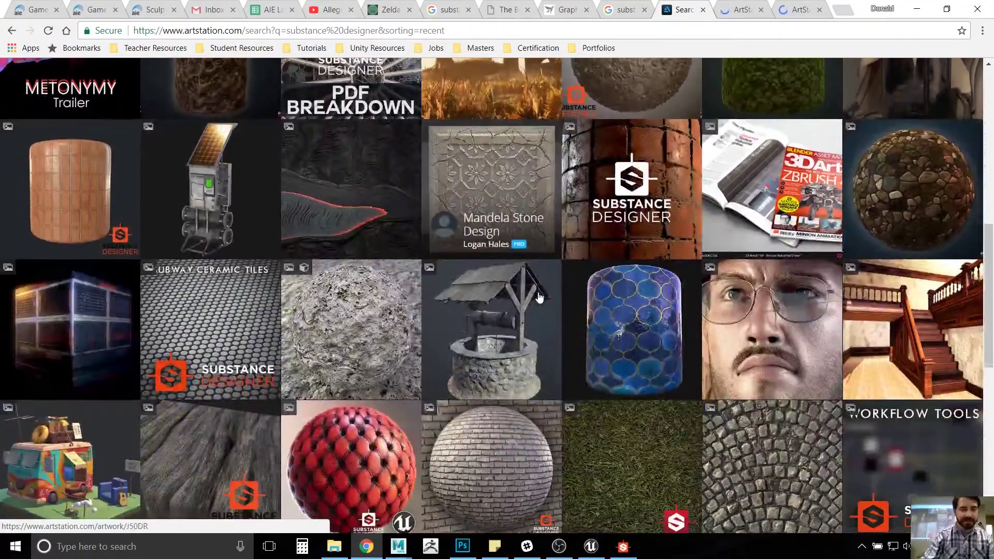
pyautogui.scroll(-1, 539, 297)
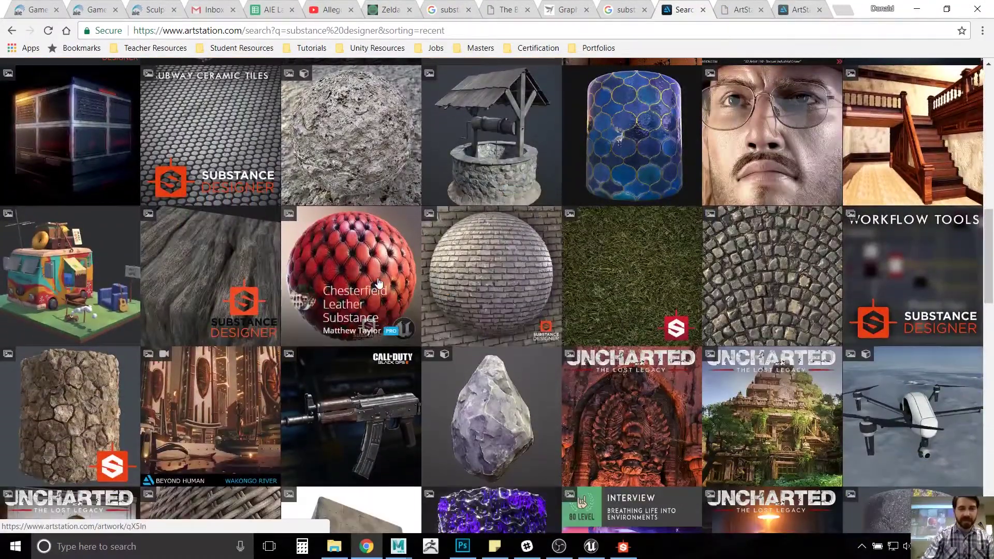
pyautogui.middleClick(357, 290)
pyautogui.scroll(-2, 208, 322)
pyautogui.middleClick(77, 290)
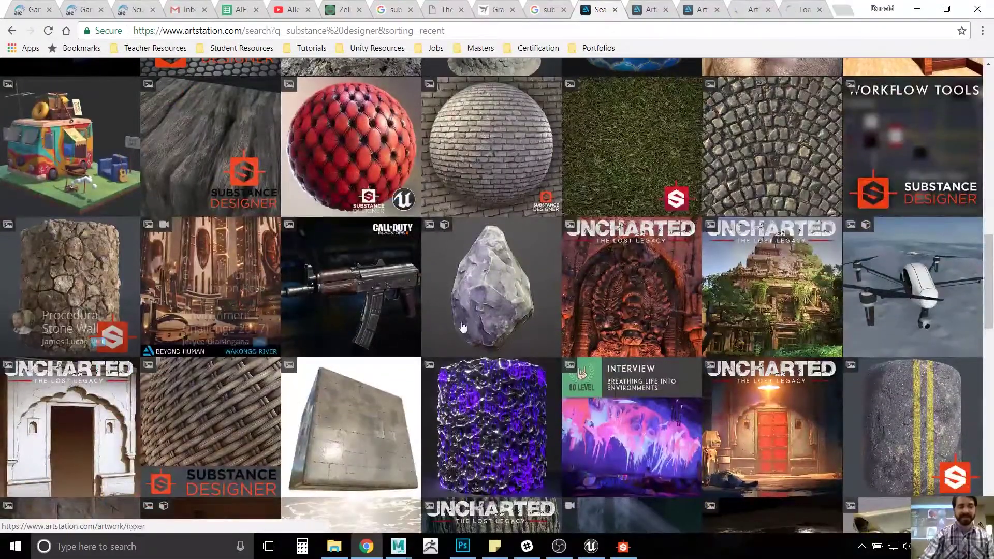
pyautogui.scroll(-1, 775, 253)
pyautogui.scroll(-3, 775, 252)
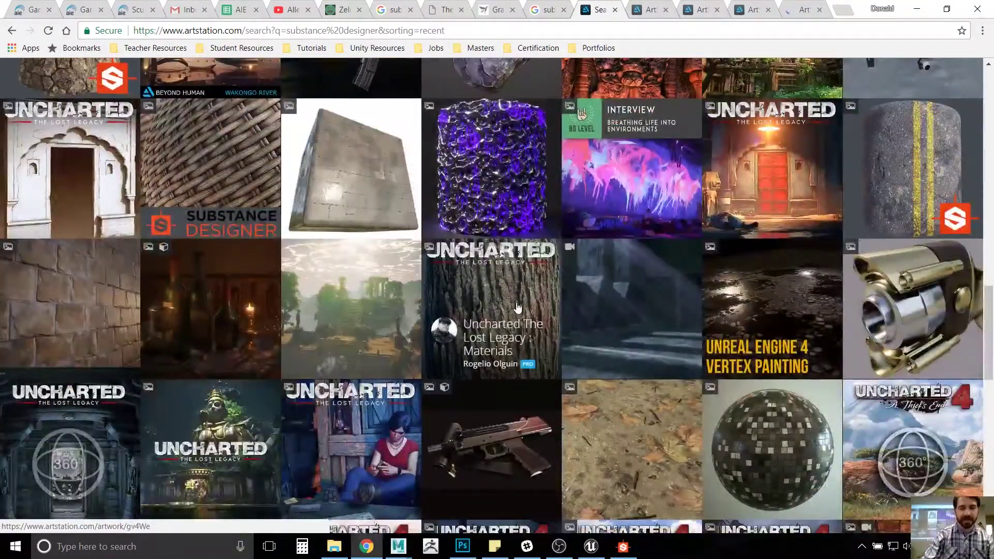
pyautogui.middleClick(517, 308)
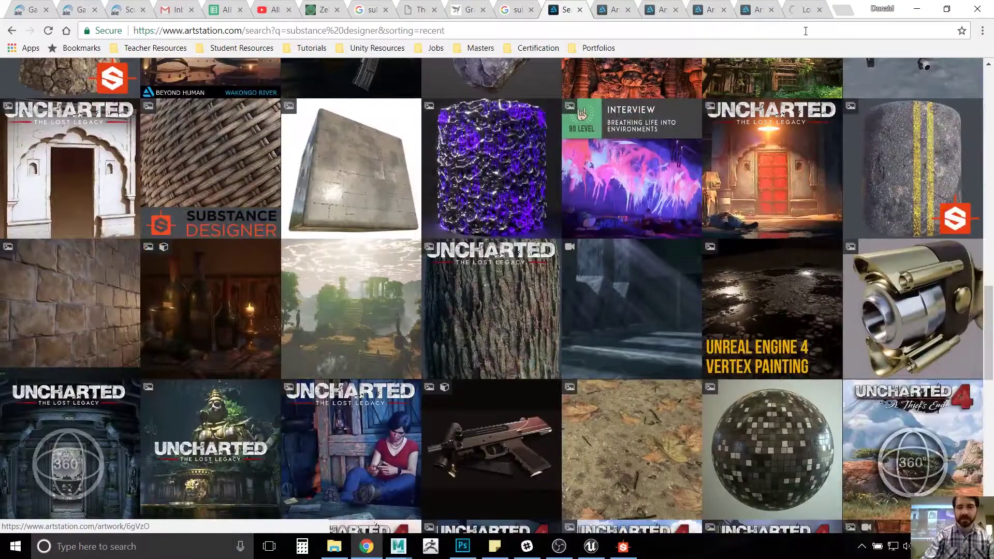
# Step: Examine the material renders, texture map sheets and captions on the Uncharted The Lost Legacy: Materials artwork page
pyautogui.click(805, 10)
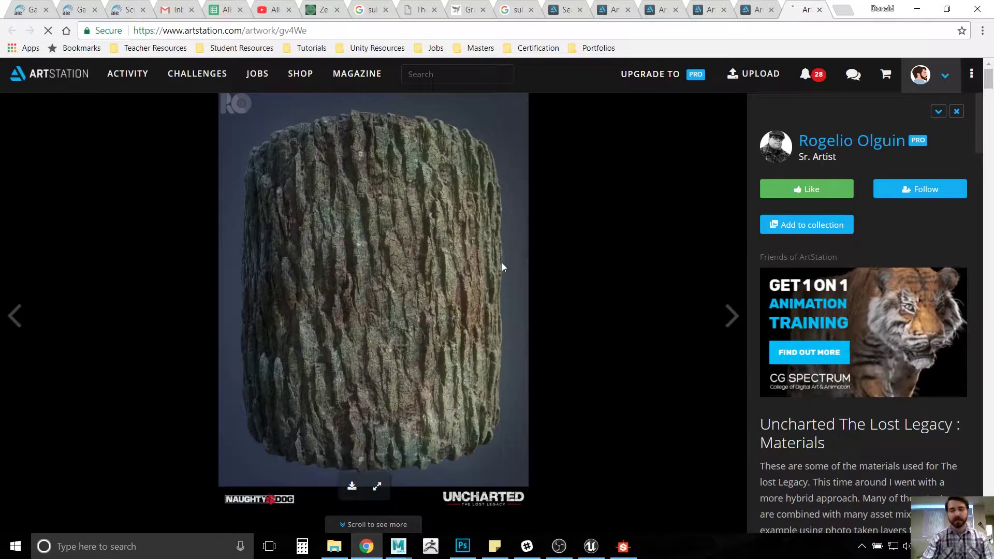
pyautogui.scroll(-6, 501, 263)
pyautogui.scroll(-3, 501, 269)
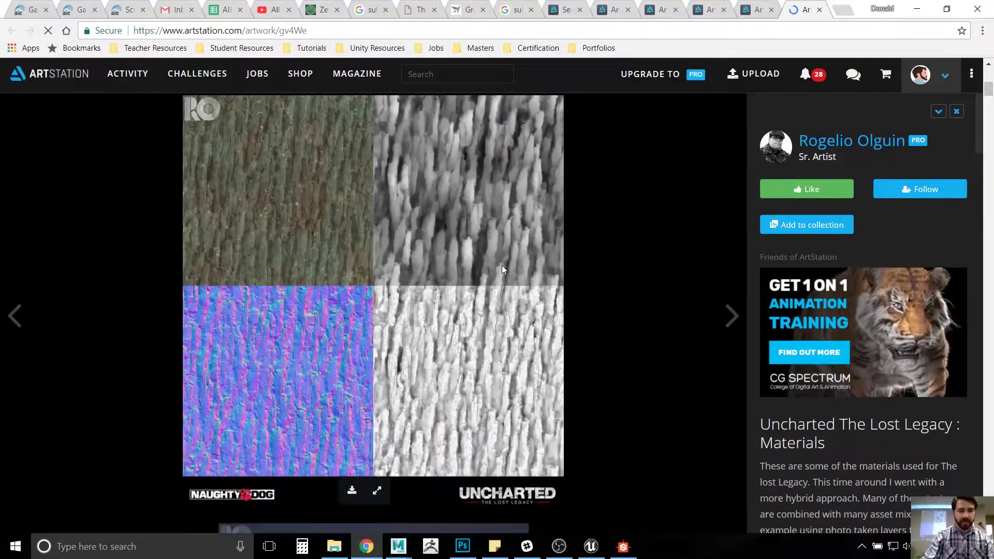
pyautogui.scroll(-2, 601, 297)
pyautogui.scroll(-12, 601, 297)
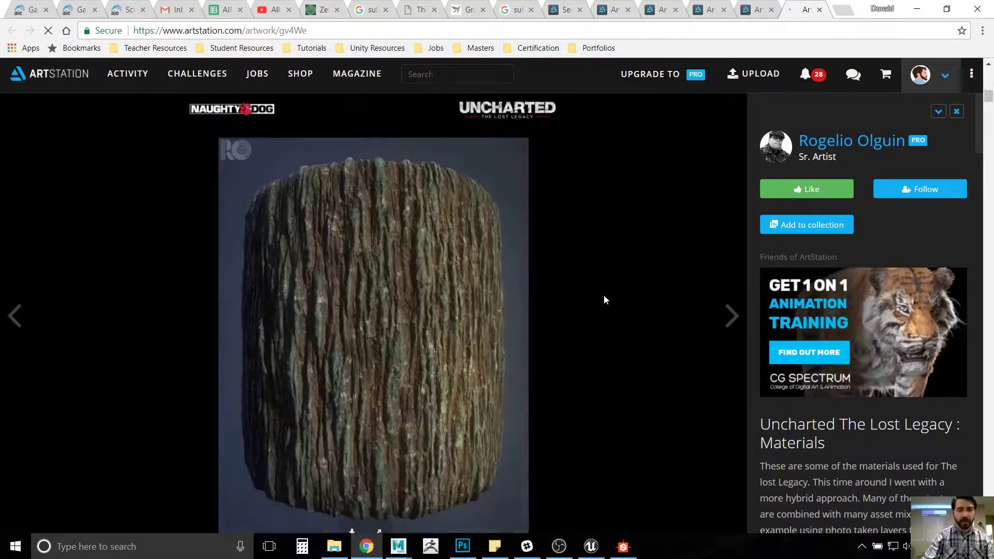
pyautogui.scroll(-9, 604, 299)
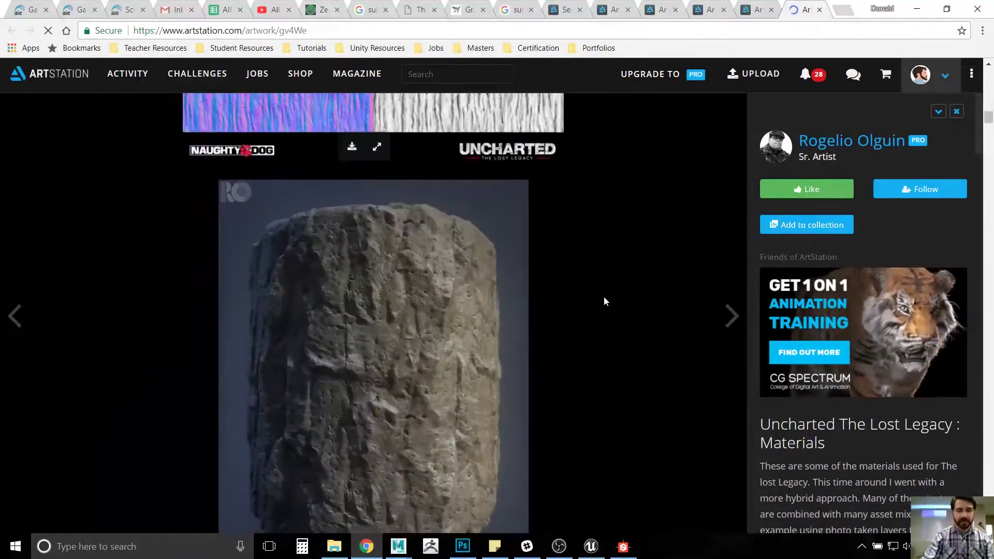
pyautogui.scroll(-17, 603, 301)
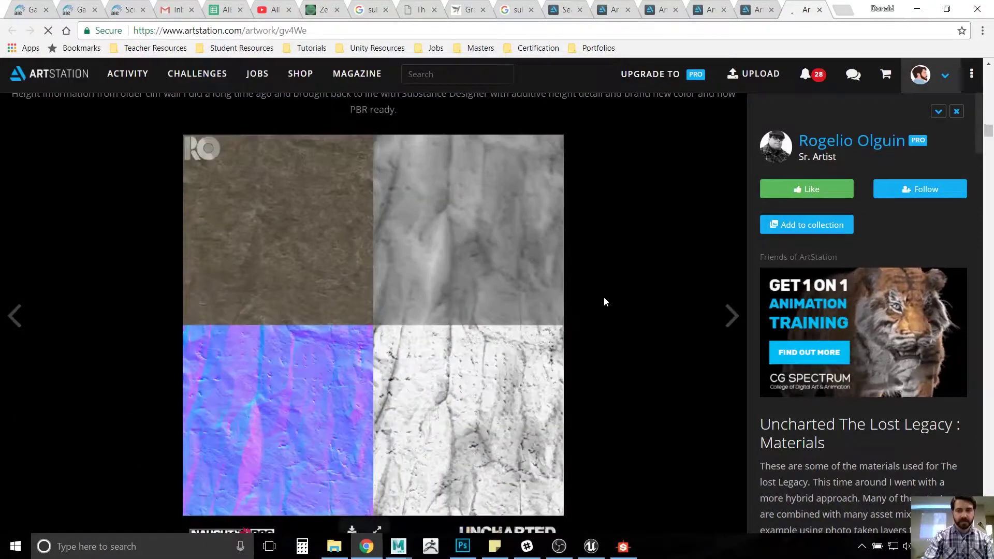
pyautogui.scroll(-12, 604, 302)
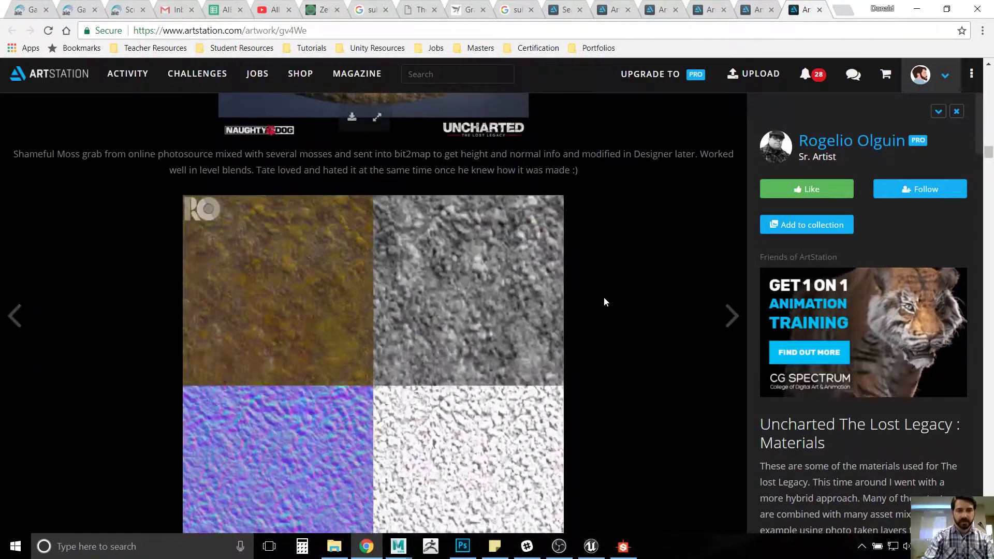
pyautogui.scroll(-9, 604, 302)
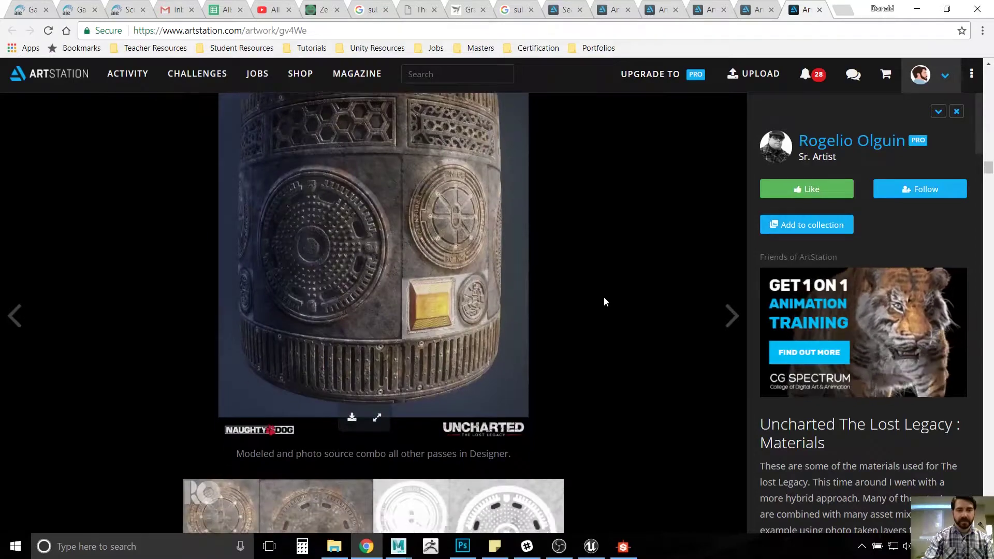
pyautogui.scroll(-20, 605, 296)
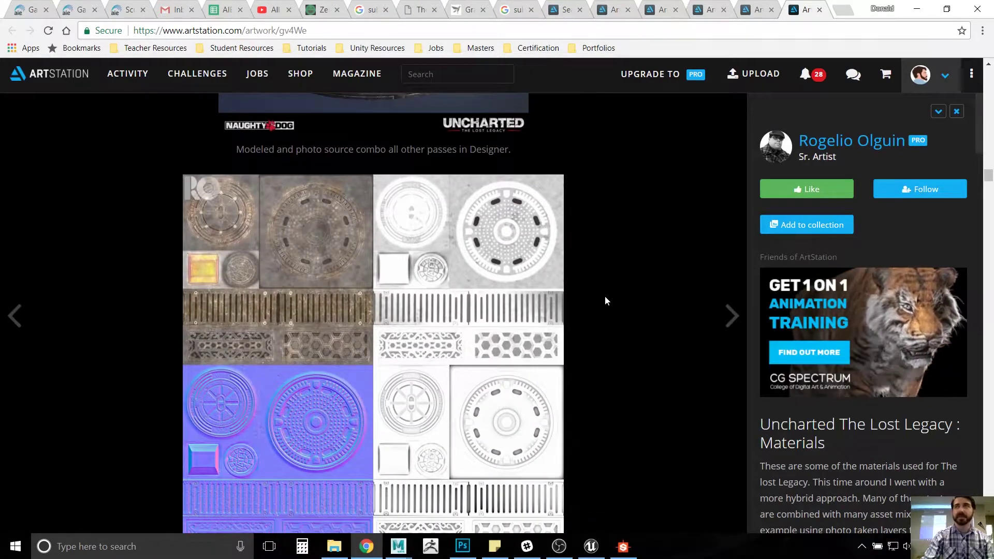
pyautogui.scroll(4, 605, 300)
pyautogui.scroll(-9, 607, 306)
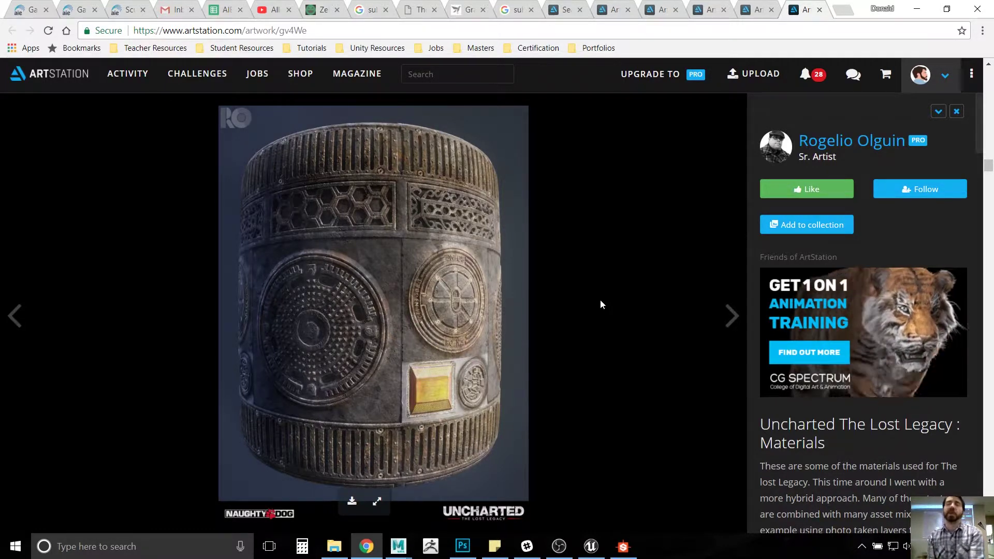
pyautogui.scroll(-7, 611, 183)
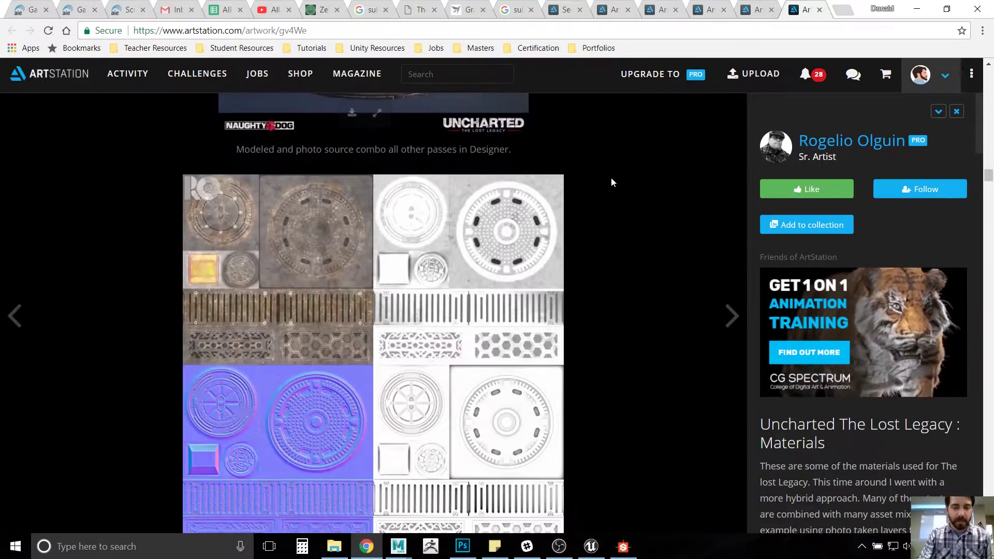
pyautogui.scroll(-10, 611, 182)
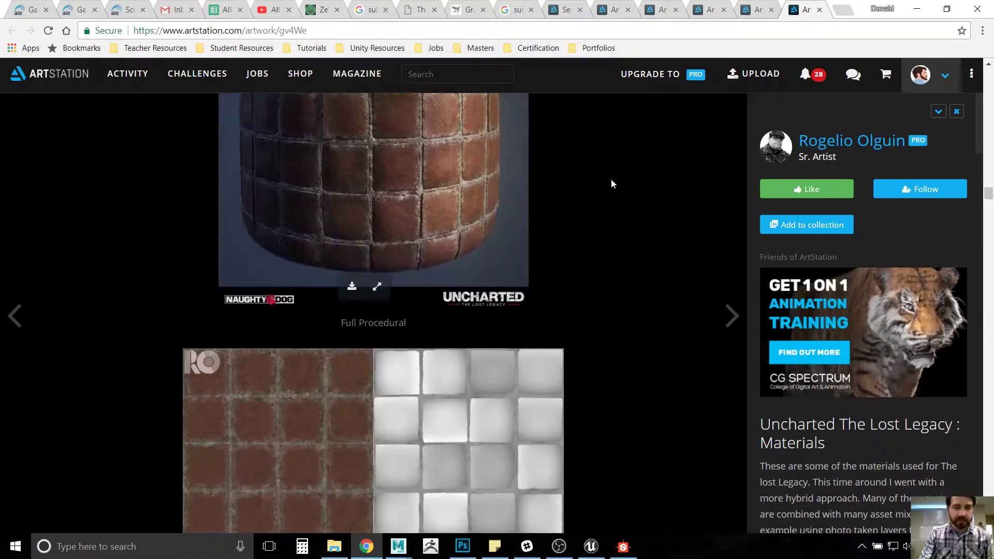
pyautogui.scroll(-11, 611, 183)
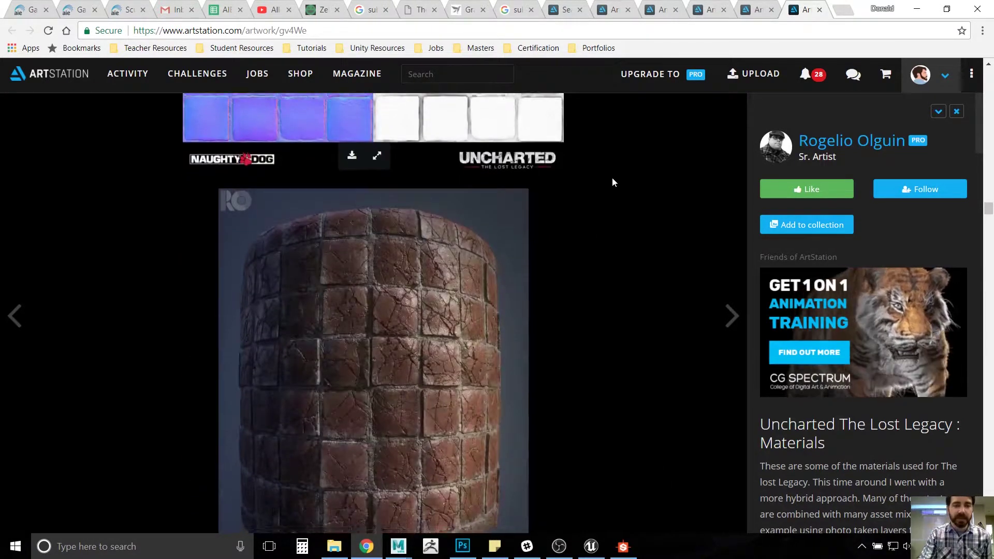
pyautogui.scroll(-16, 612, 182)
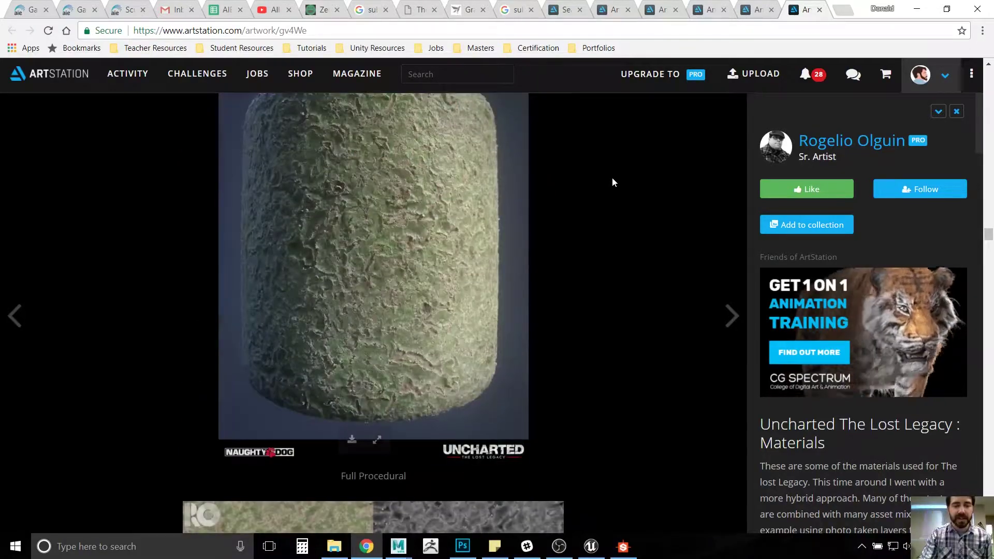
pyautogui.scroll(-6, 612, 181)
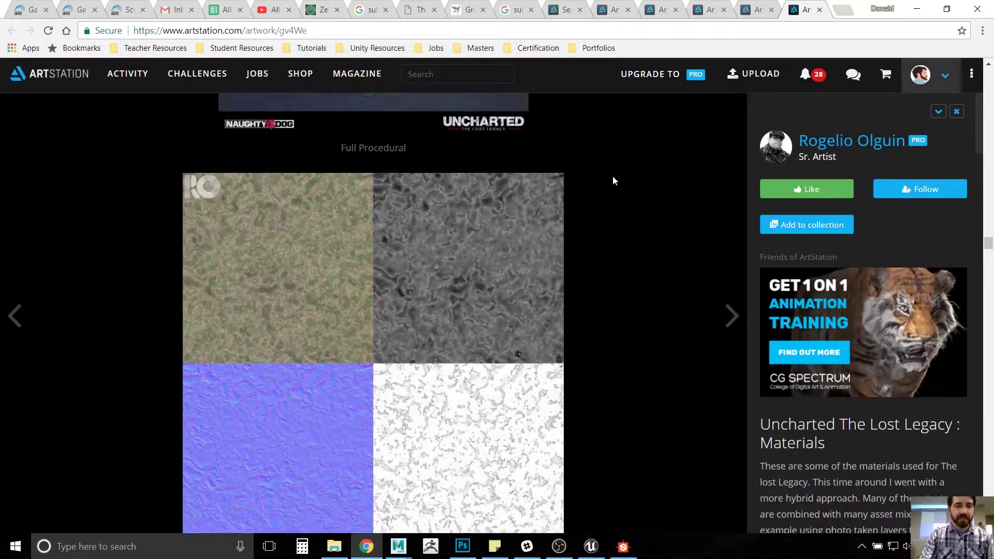
# Step: Examine the remaining height-clump, reworked concrete and cracked ground materials further down the Uncharted The Lost Legacy: Materials page
pyautogui.scroll(-15, 613, 174)
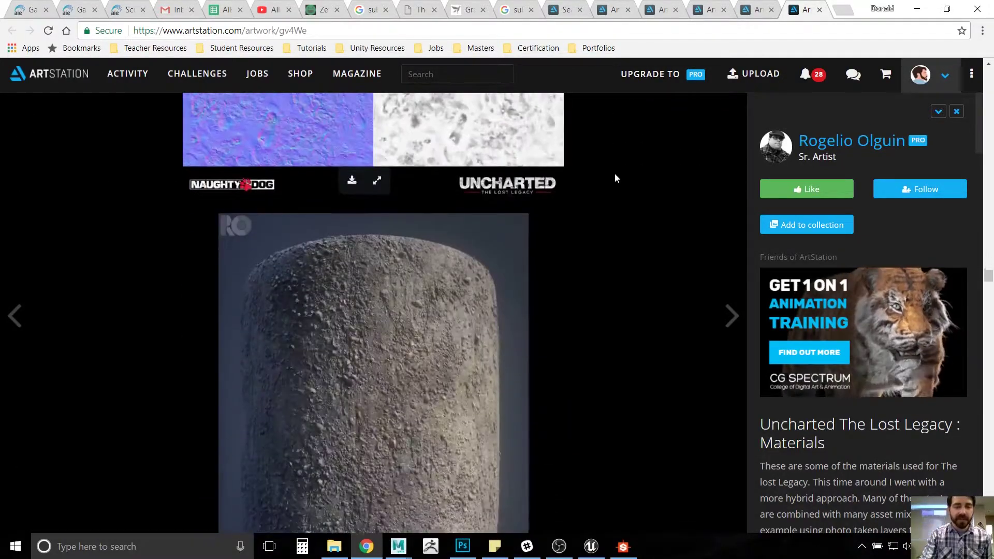
pyautogui.scroll(-18, 614, 174)
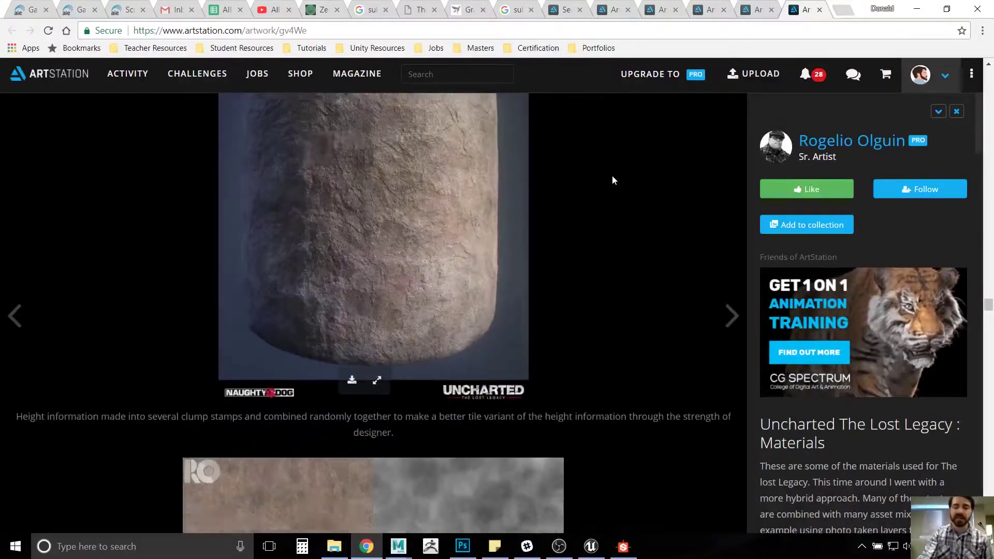
pyautogui.scroll(-15, 612, 180)
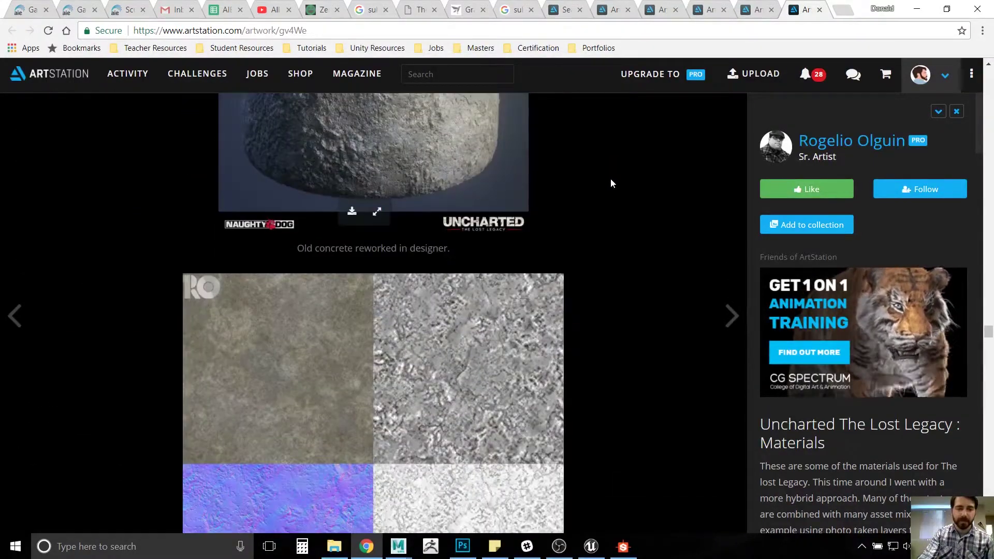
pyautogui.scroll(-6, 611, 182)
pyautogui.moveTo(990, 342); pyautogui.dragTo(990, 497)
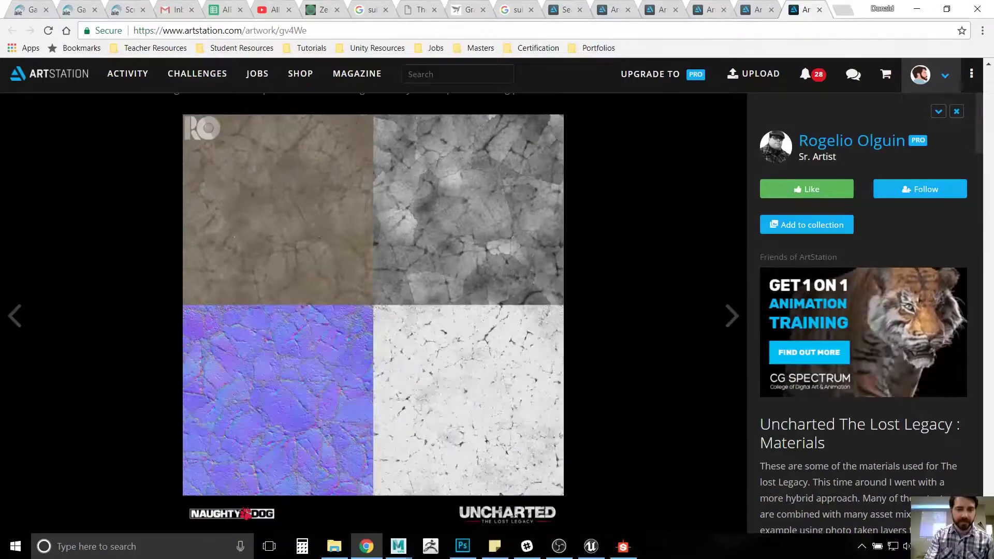
# Step: View the Procedural Stone Wall artwork's cylinder renders and diagonal texture map breakdowns
pyautogui.click(755, 9)
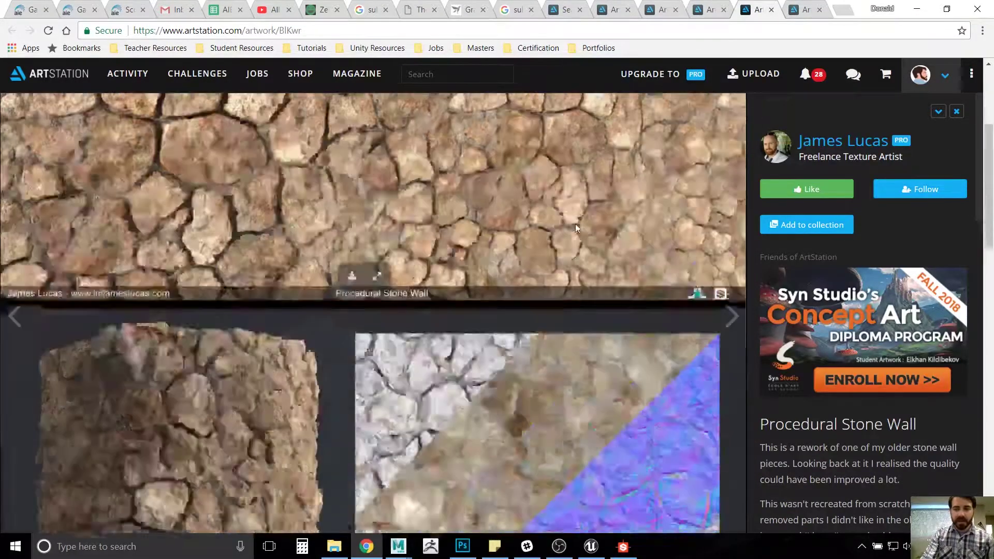
pyautogui.scroll(-3, 576, 229)
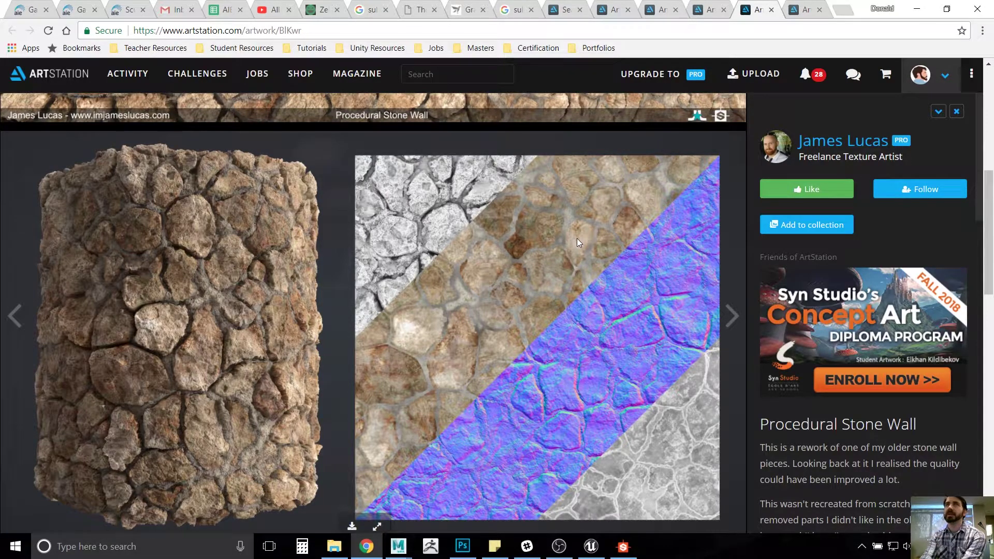
pyautogui.scroll(-10, 577, 238)
pyautogui.scroll(-6, 580, 242)
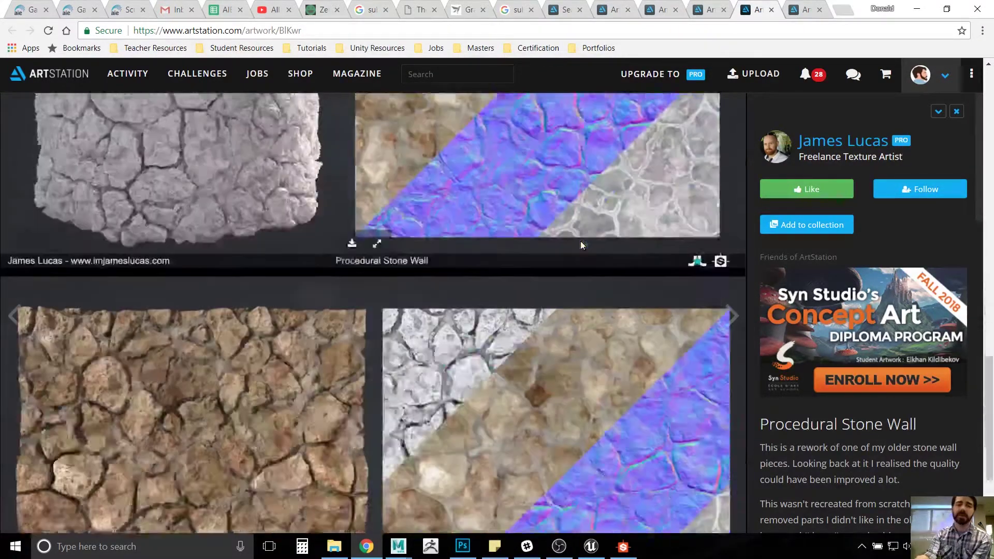
pyautogui.scroll(1, 580, 241)
# Step: Examine the Chesterfield Leather Substance artwork's sphere and cube renders, texture breakdown and substance graph
pyautogui.click(697, 6)
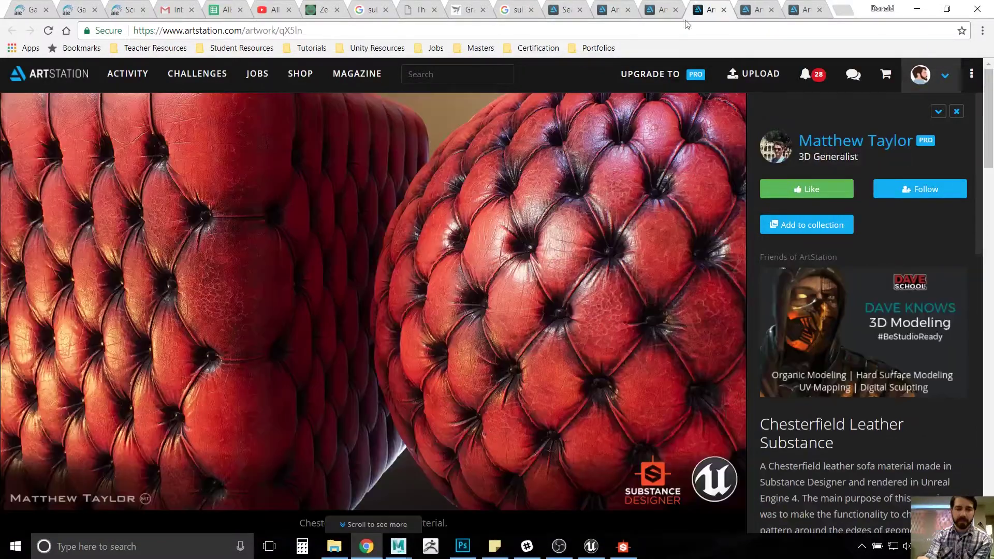
pyautogui.scroll(-5, 542, 284)
pyautogui.scroll(-9, 543, 283)
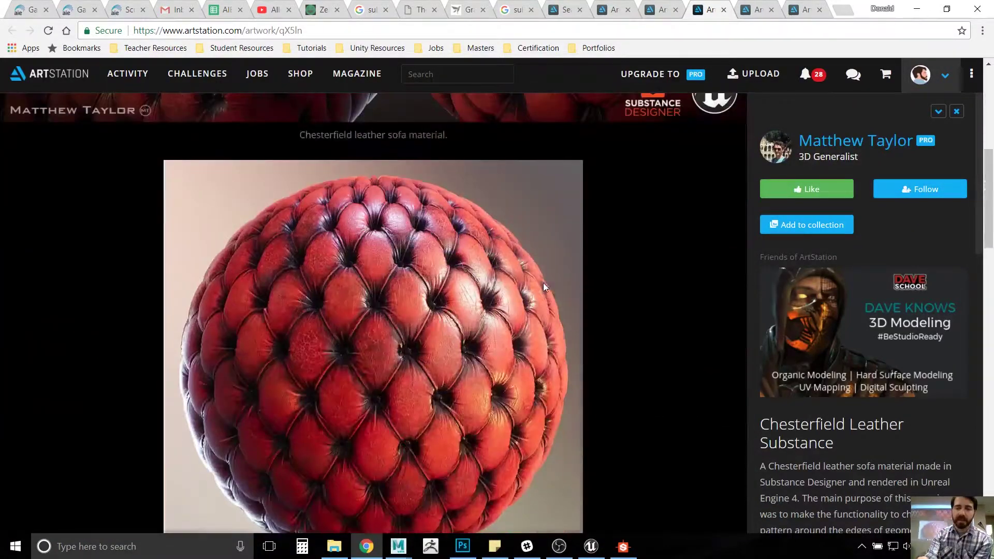
pyautogui.scroll(-3, 545, 282)
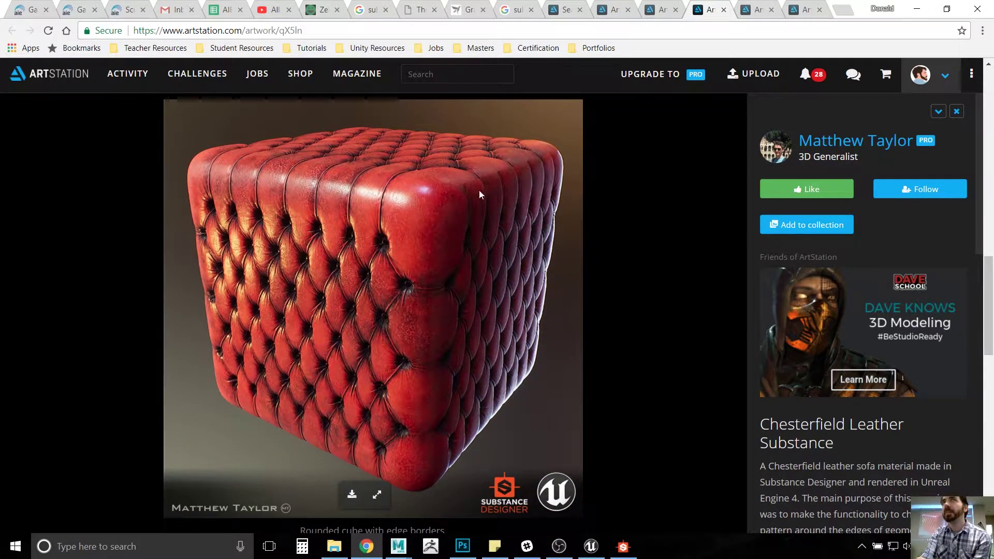
pyautogui.scroll(8, 336, 308)
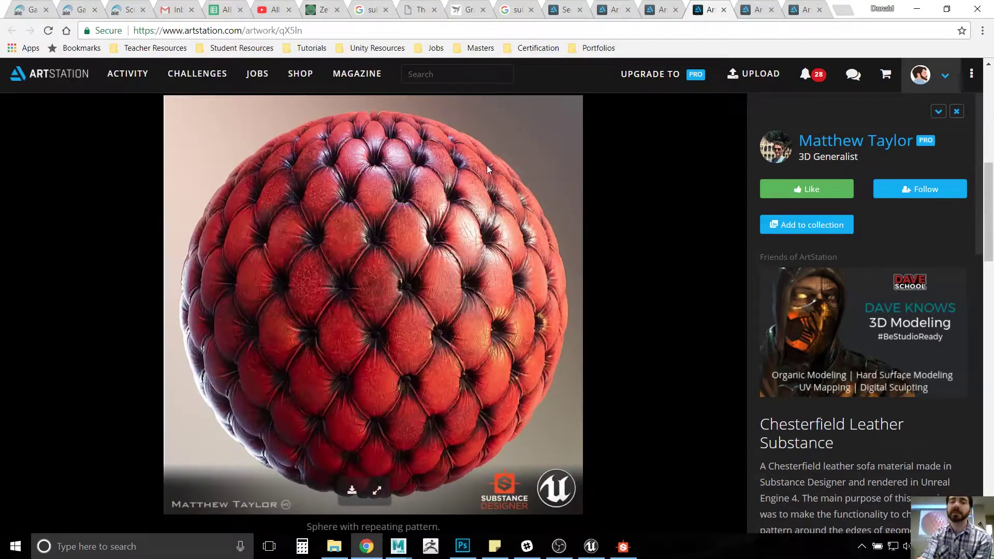
pyautogui.scroll(-12, 487, 163)
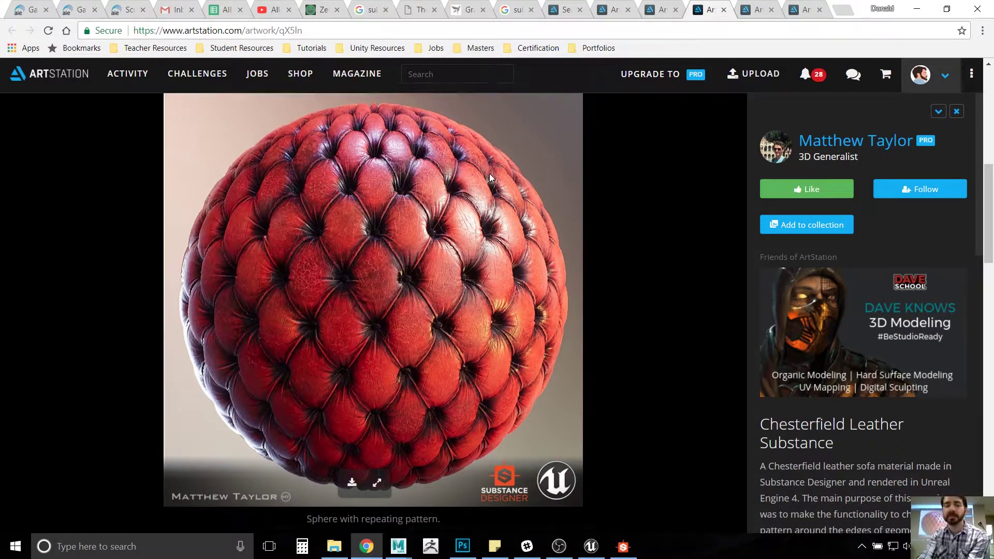
pyautogui.scroll(-13, 482, 200)
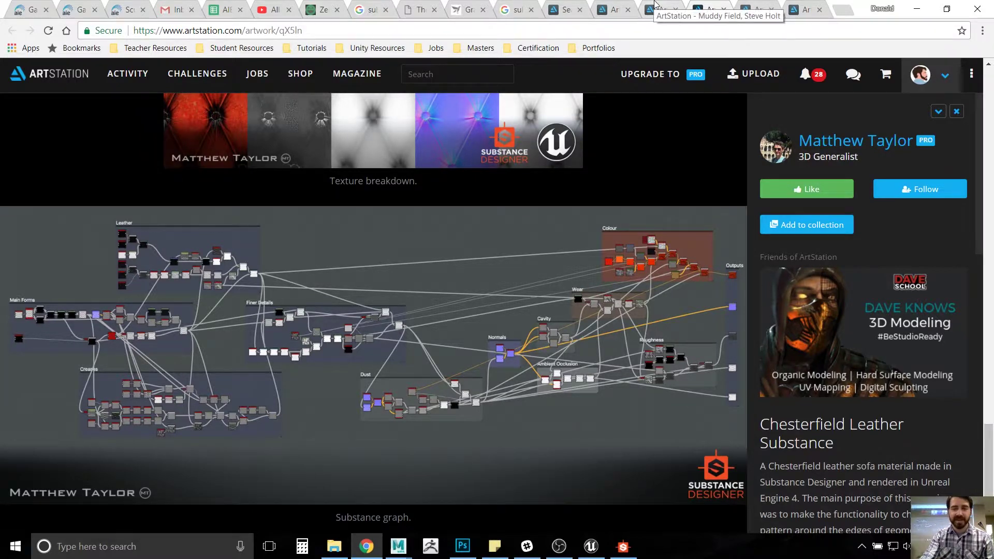
# Step: Compare the opening Muddy Field render with the Chesterfield Leather substance graph
pyautogui.click(654, 10)
pyautogui.scroll(-2, 607, 300)
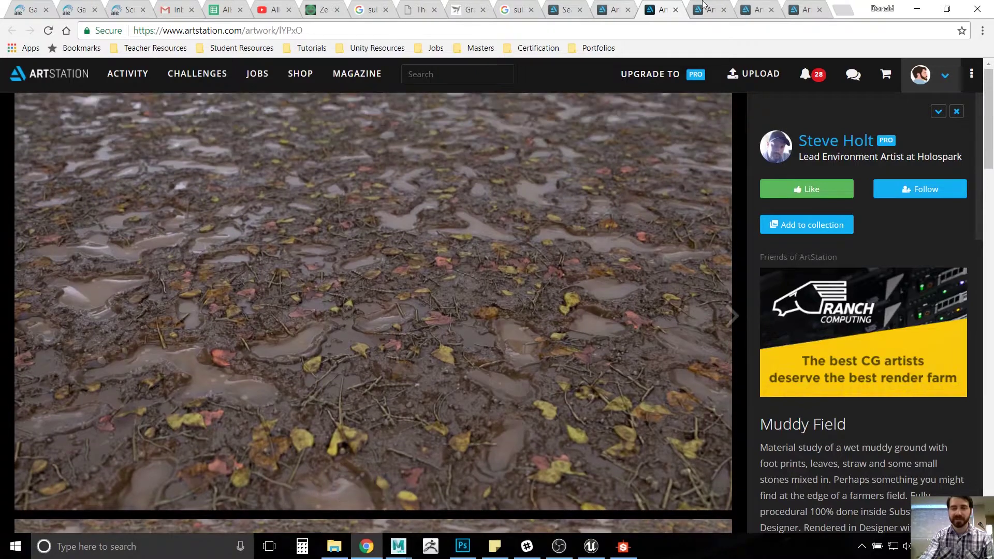
pyautogui.hotkey('ctrl', 'Tab')
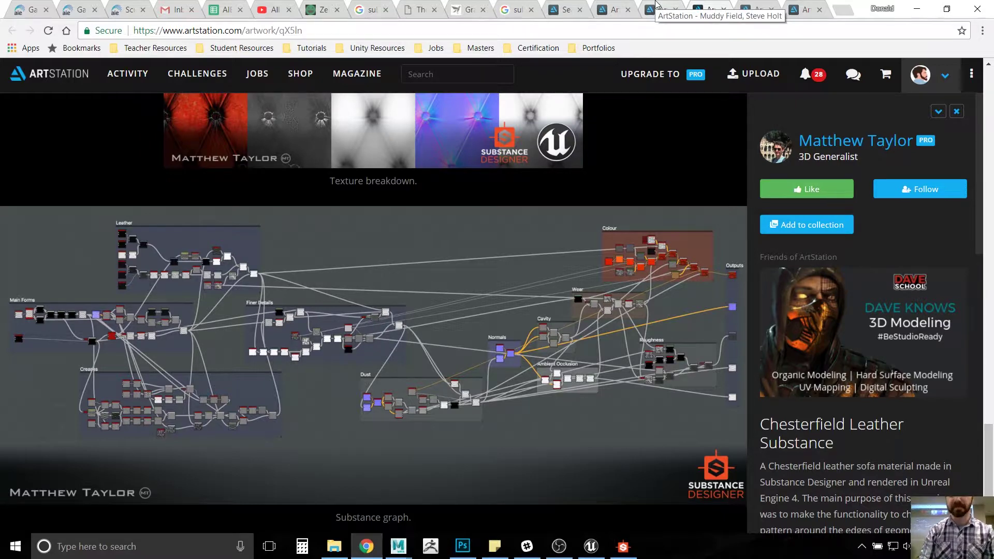
pyautogui.click(657, 5)
pyautogui.click(719, 7)
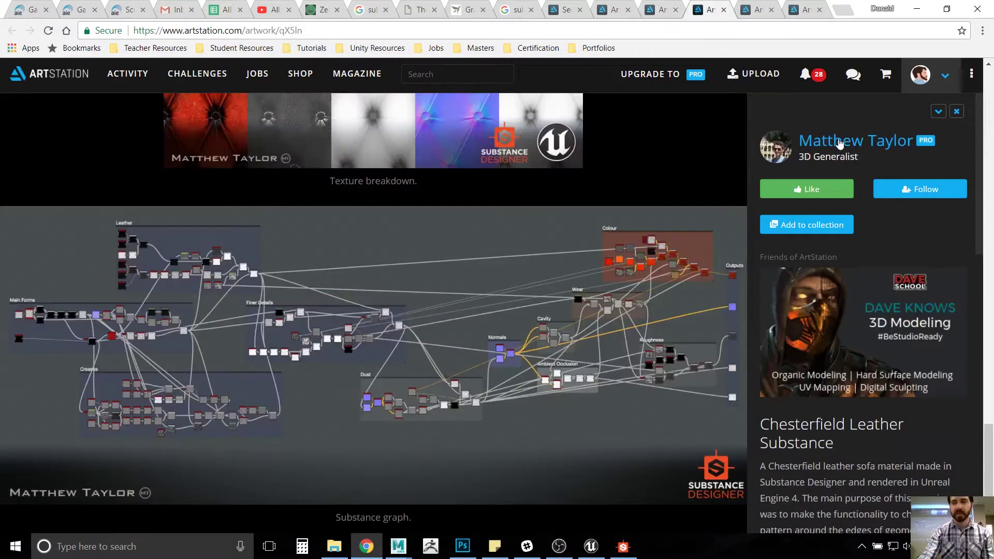
# Step: Examine the Muddy Field artwork's ground close-up, cylinder renders and texture map strips
pyautogui.hotkey('ctrl', 'shift', 'Tab')
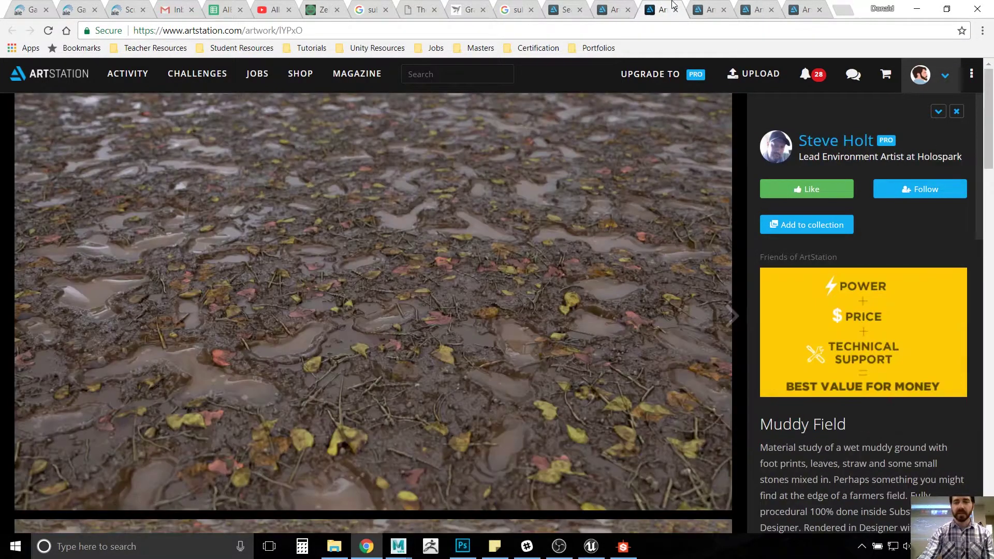
pyautogui.scroll(-15, 563, 310)
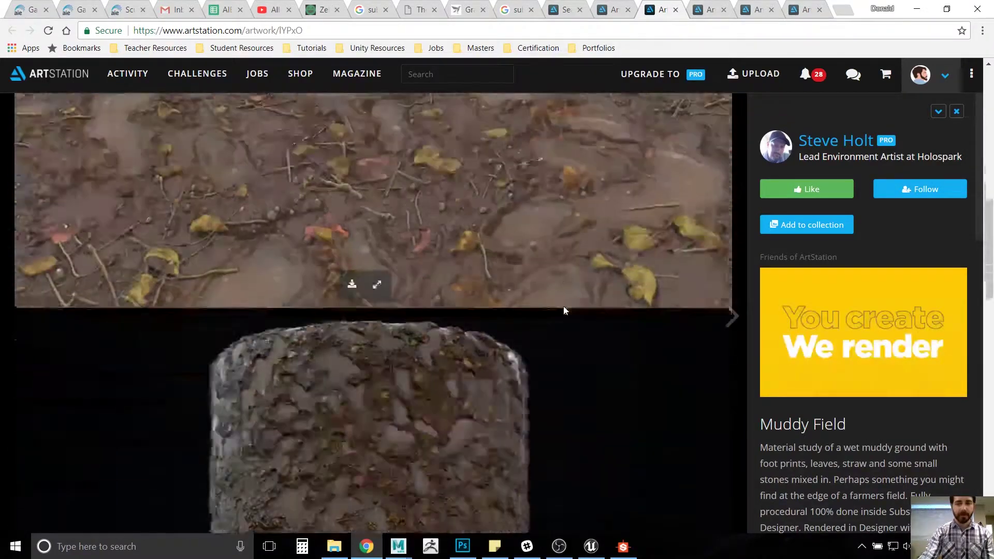
pyautogui.scroll(-12, 563, 310)
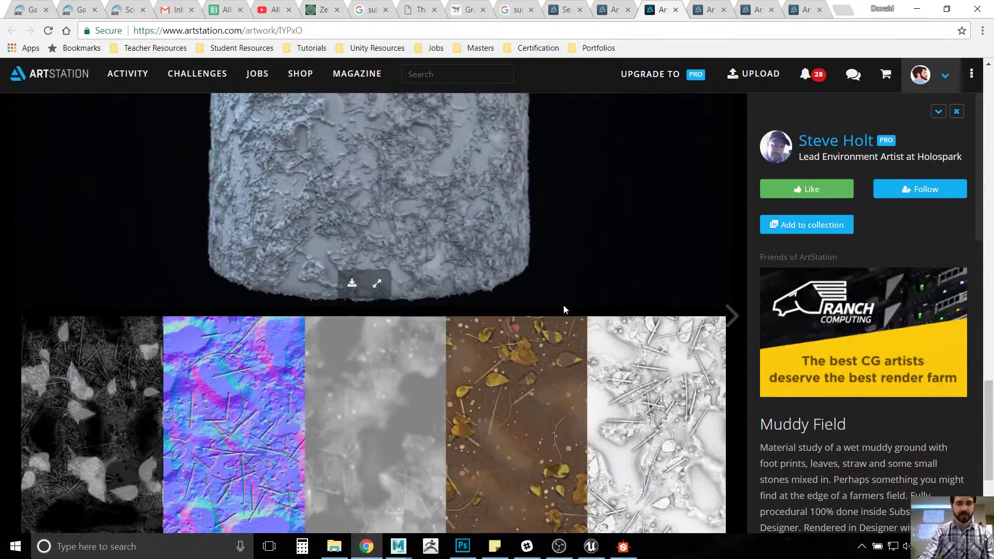
pyautogui.scroll(-2, 563, 305)
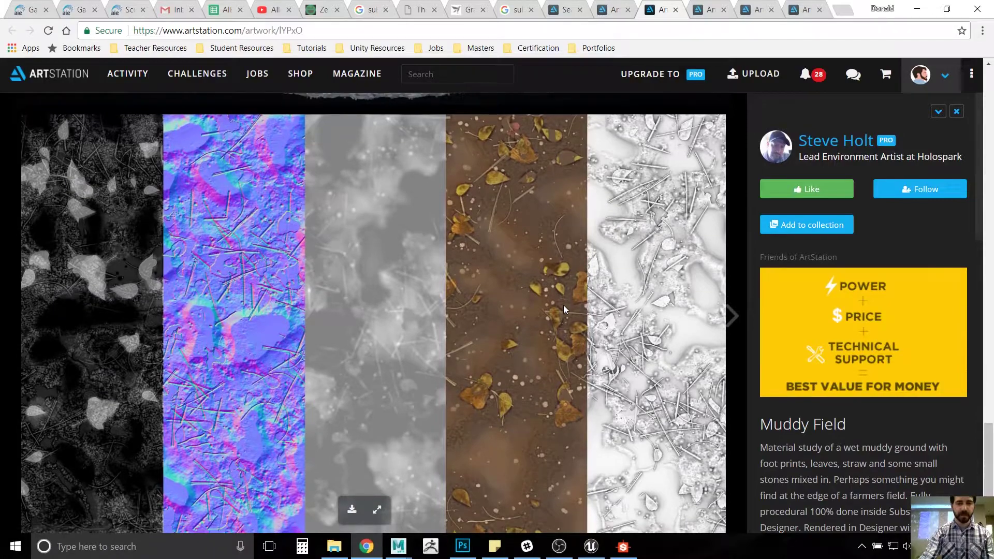
pyautogui.scroll(6, 564, 303)
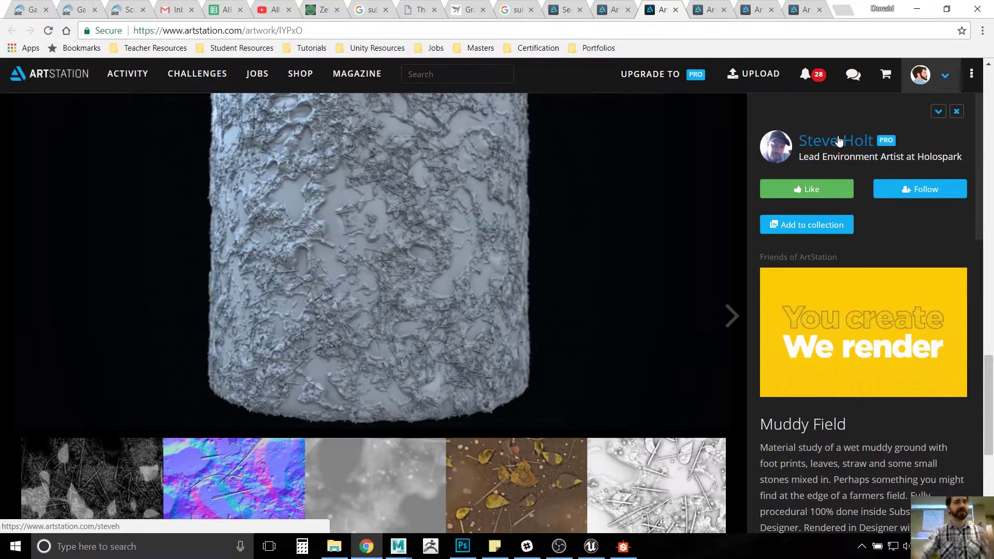
# Step: Examine the Procedural Stone Blocks artwork's wall render, cylinder renders and texture map breakdowns
pyautogui.click(617, 9)
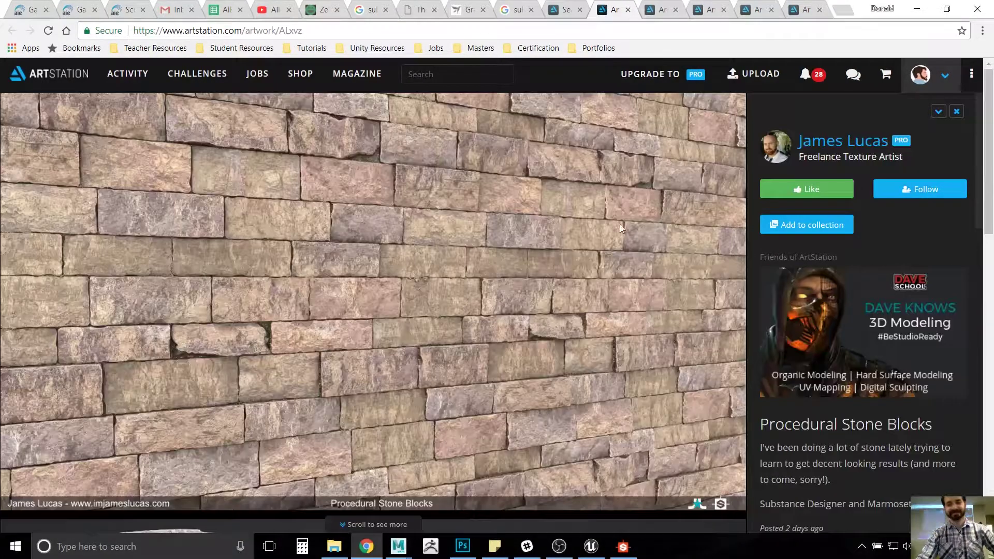
pyautogui.scroll(-6, 622, 280)
pyautogui.scroll(-4, 620, 284)
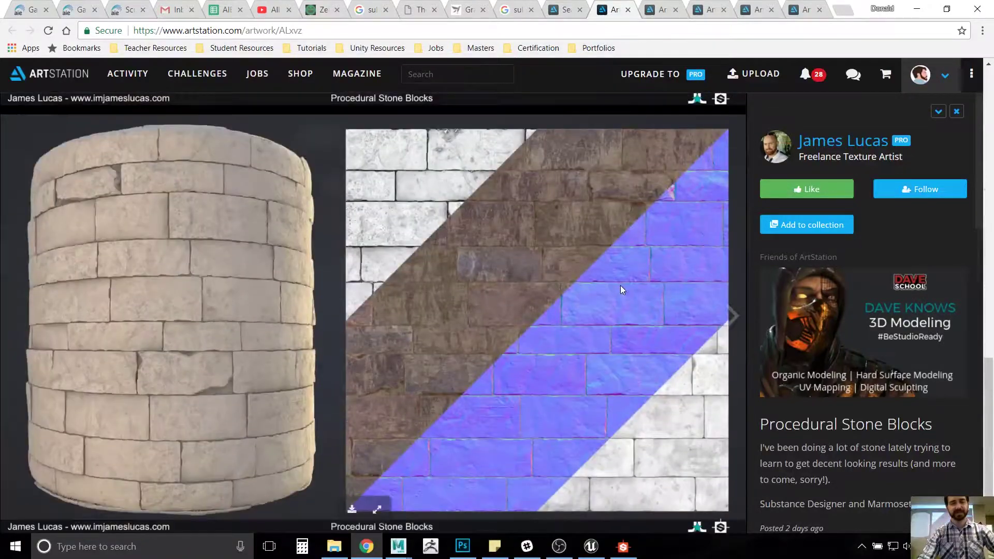
pyautogui.scroll(1, 610, 296)
pyautogui.scroll(6, 607, 300)
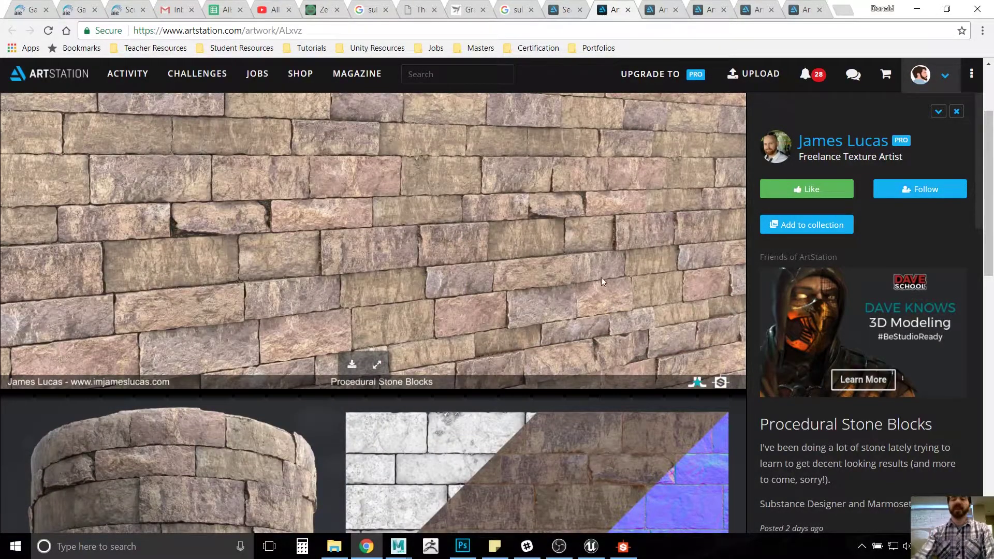
pyautogui.scroll(2, 600, 267)
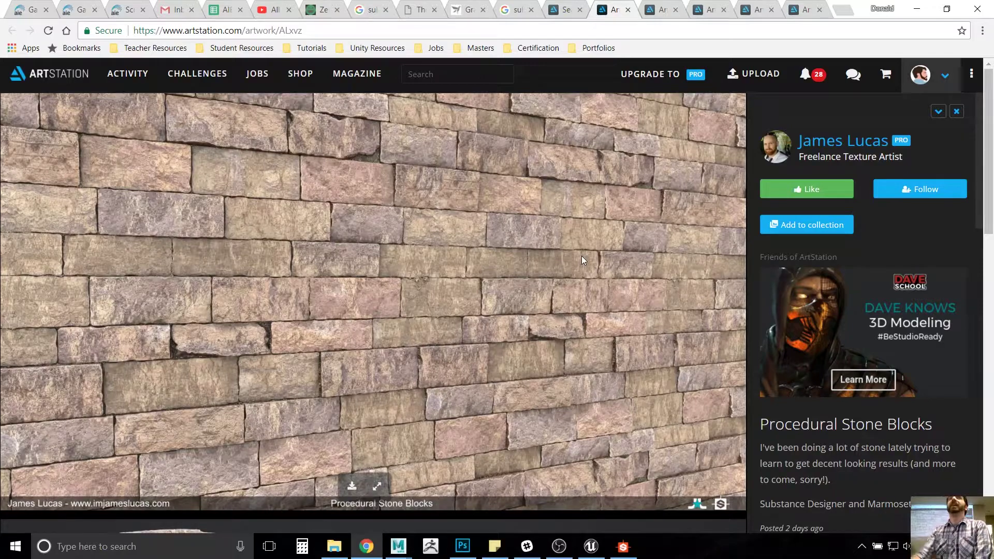
pyautogui.scroll(-10, 498, 199)
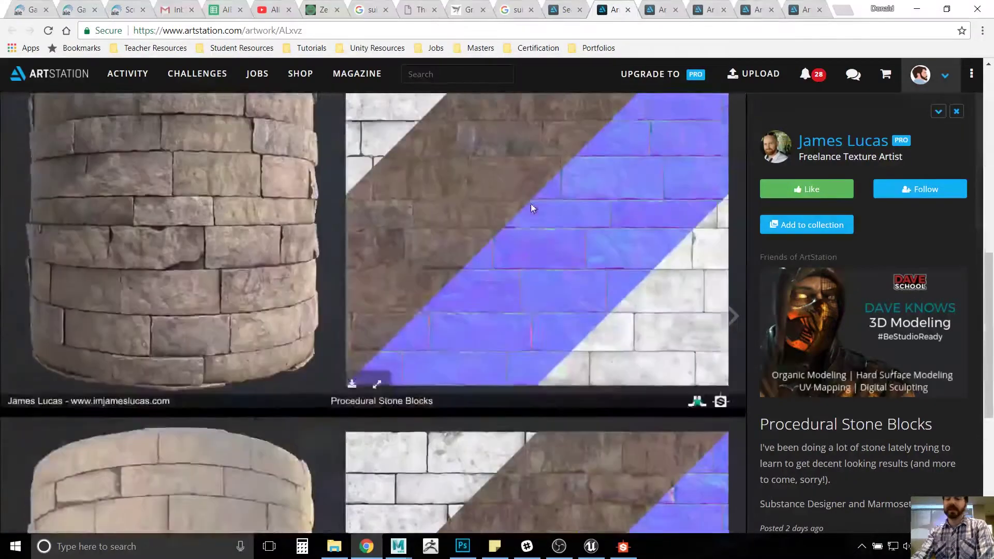
pyautogui.scroll(10, 533, 202)
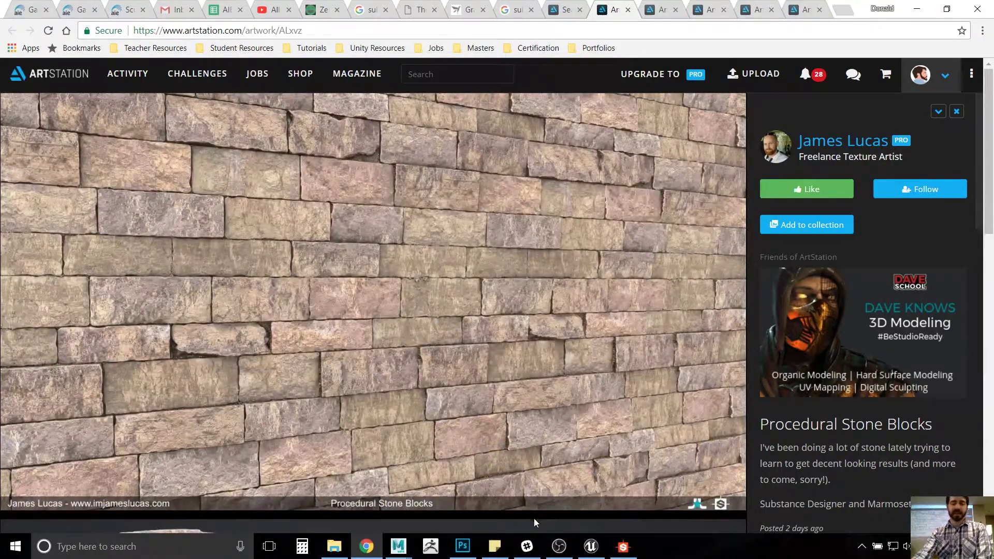
pyautogui.moveTo(557, 553)
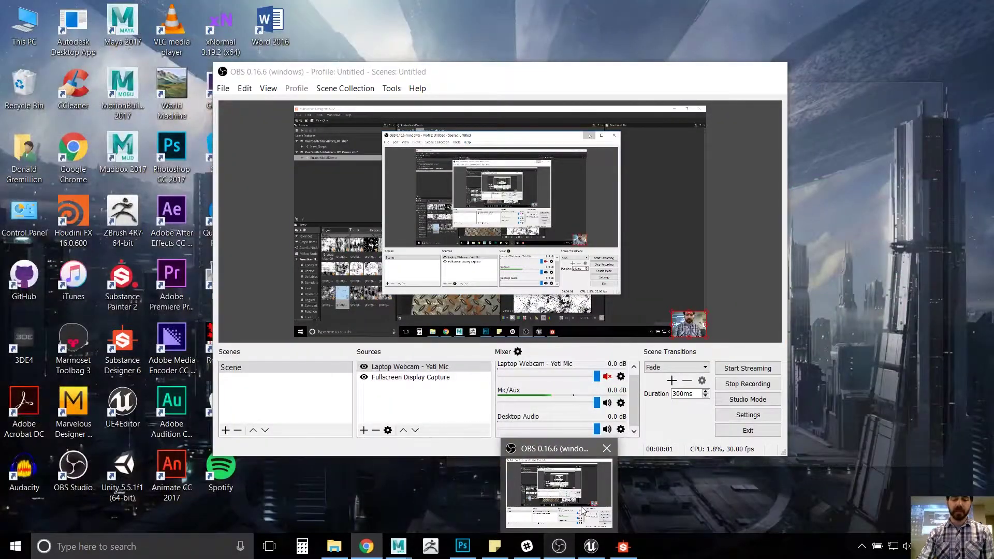
pyautogui.click(582, 512)
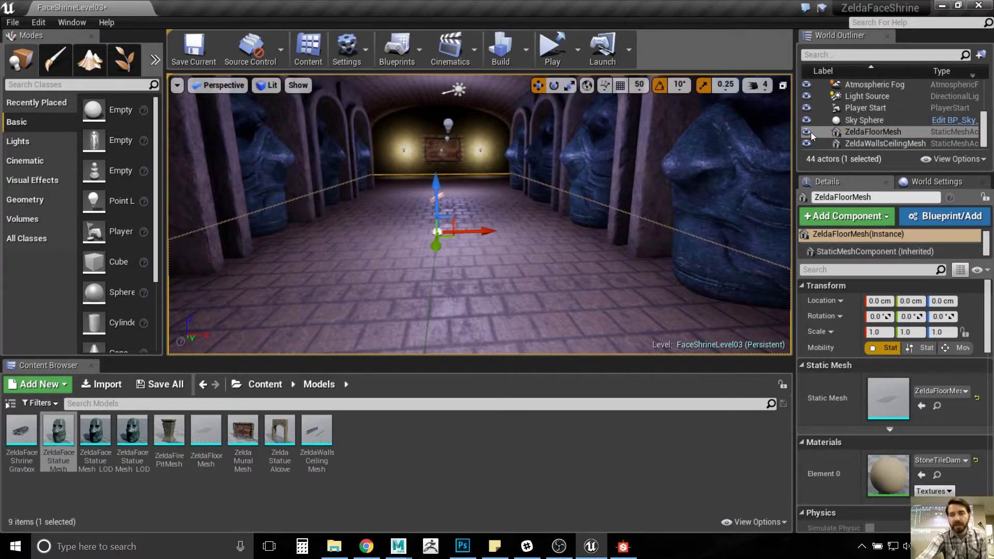
# Step: Hide ZeldaFloorMesh, show the GrayboxGRP folder and look around the shrine hallway with the graybox geometry
pyautogui.scroll(2, 807, 132)
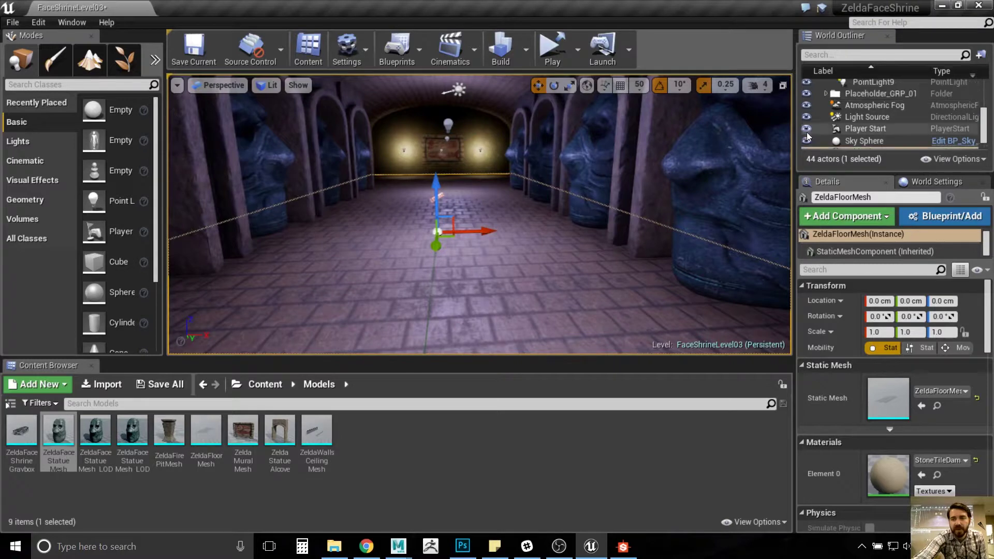
pyautogui.scroll(-2, 806, 132)
pyautogui.scroll(2, 807, 132)
pyautogui.scroll(-2, 808, 132)
pyautogui.click(806, 132)
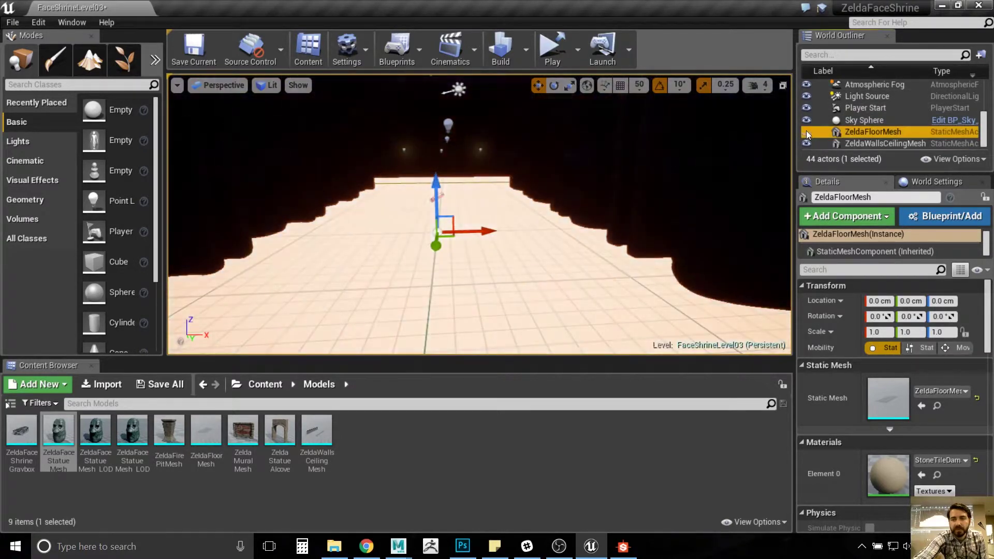
pyautogui.scroll(2, 810, 132)
pyautogui.scroll(5, 810, 131)
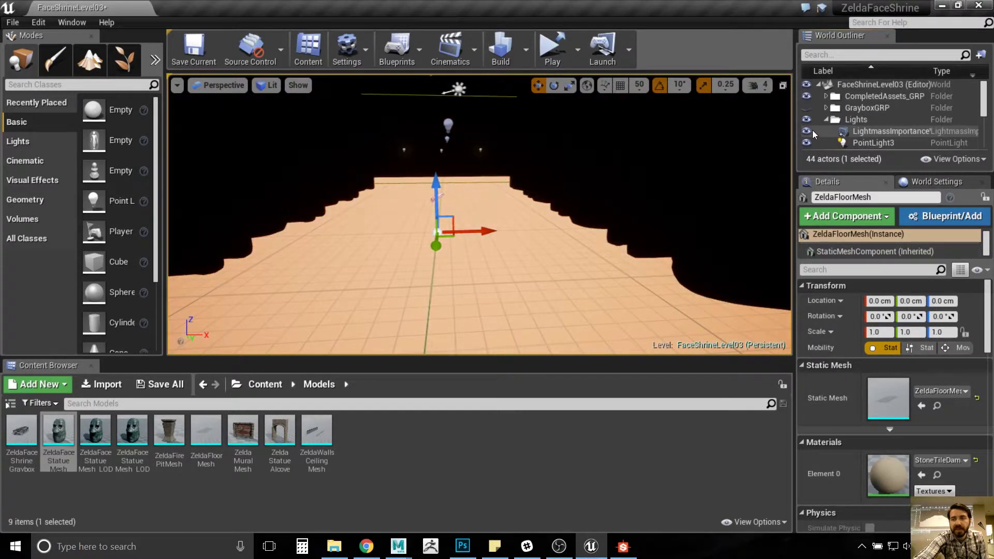
pyautogui.click(806, 109)
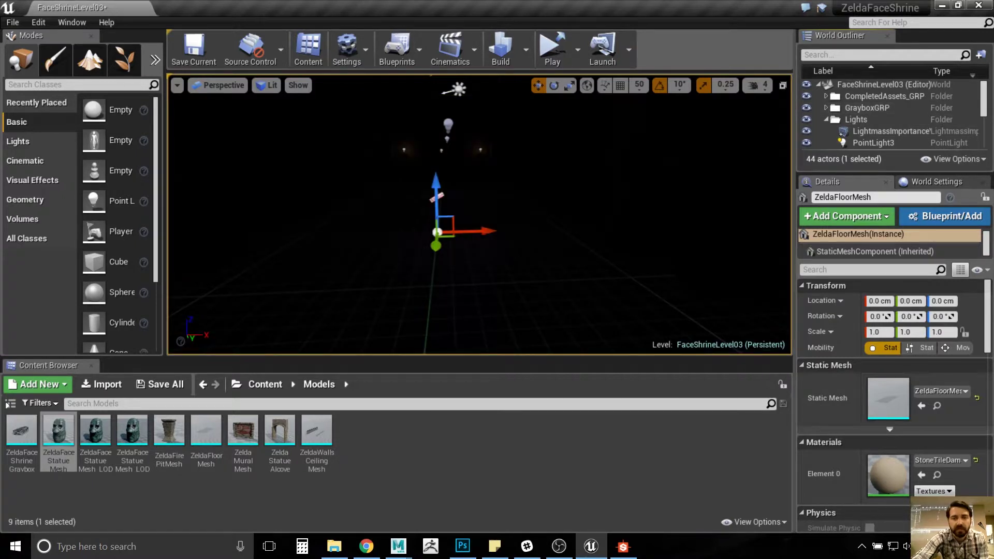
pyautogui.moveTo(480, 214); pyautogui.dragTo(445, 212)
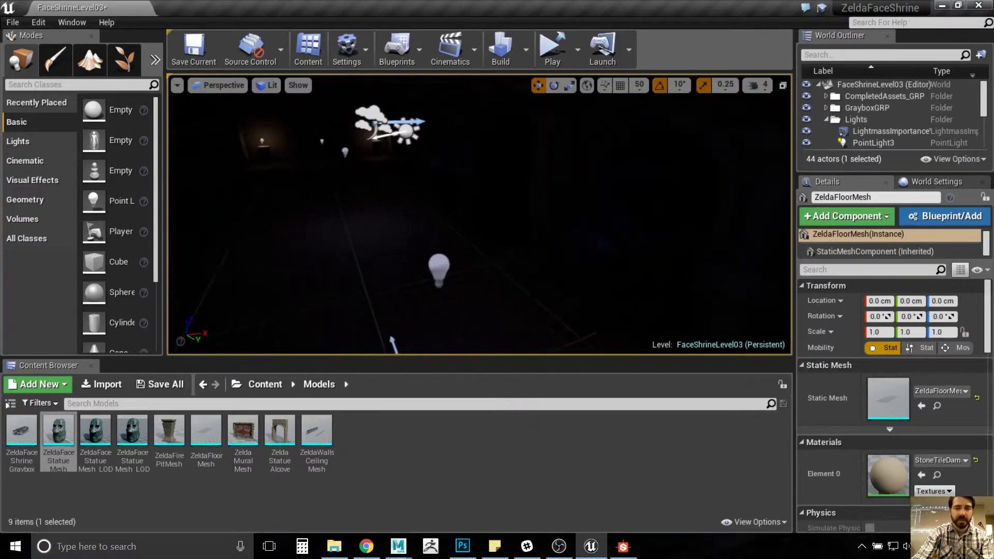
pyautogui.moveTo(445, 213)
pyautogui.mouseDown()
pyautogui.moveTo(445, 150)
pyautogui.moveTo(446, 171)
pyautogui.moveTo(414, 179)
pyautogui.moveTo(415, 147)
pyautogui.moveTo(417, 168)
pyautogui.moveTo(399, 168)
pyautogui.moveTo(412, 158)
pyautogui.mouseUp()
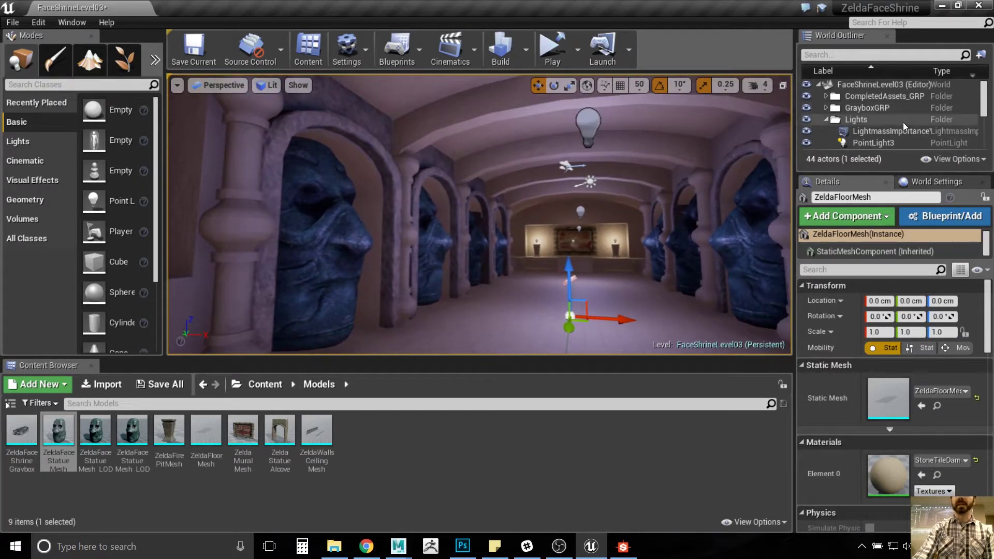
# Step: Show ZeldaFloorMesh again, hide the GrayboxGRP folder and inspect the tiled ceiling and floor of the hallway
pyautogui.scroll(-5, 906, 132)
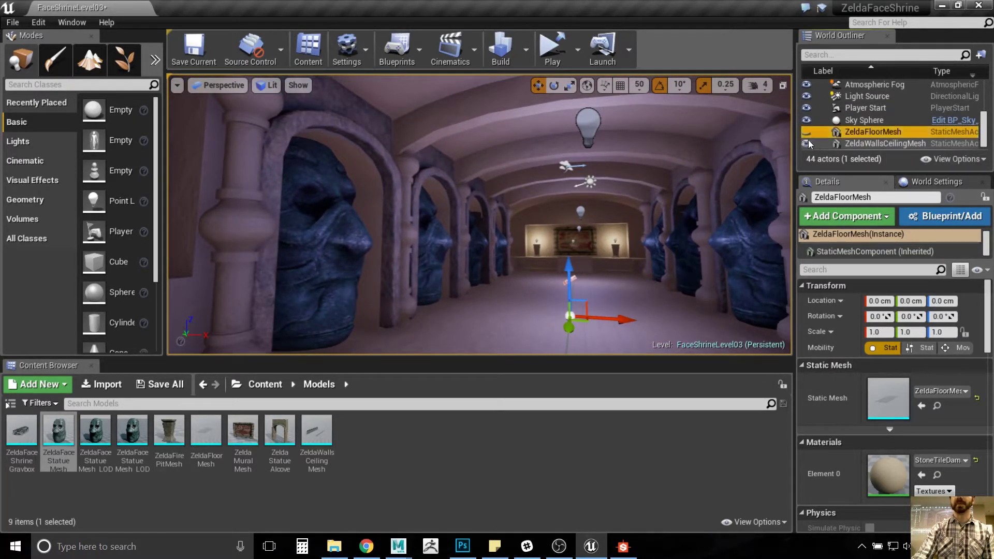
pyautogui.scroll(-5, 816, 134)
pyautogui.scroll(1, 833, 136)
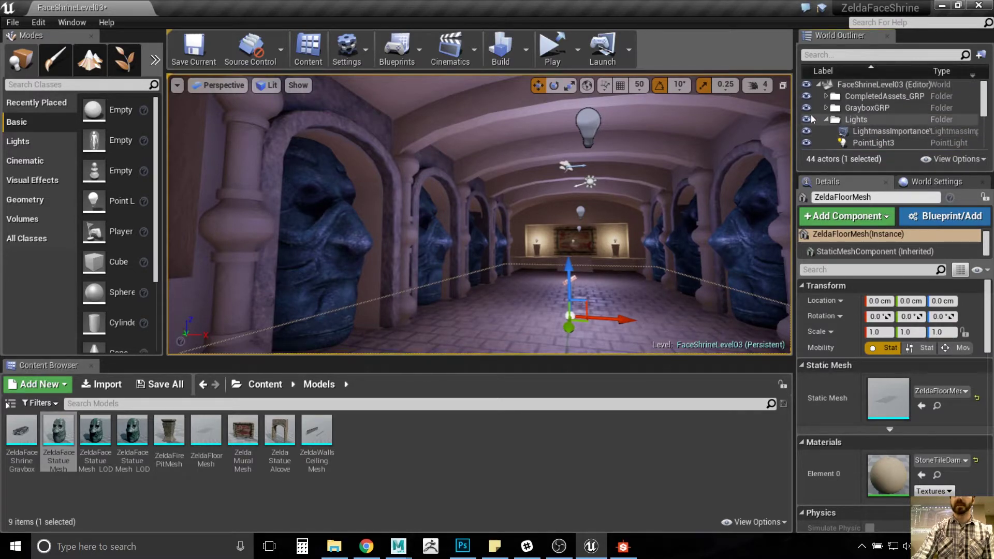
pyautogui.click(806, 107)
pyautogui.moveTo(596, 181); pyautogui.dragTo(383, 212, button='right')
pyautogui.press('w')
pyautogui.press('w')
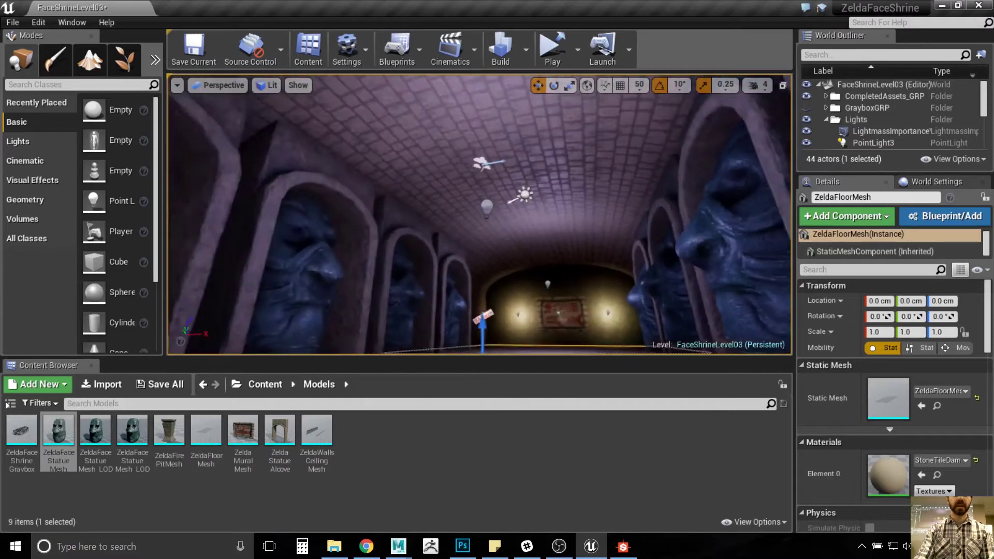
pyautogui.moveTo(383, 213); pyautogui.dragTo(533, 200, button='right')
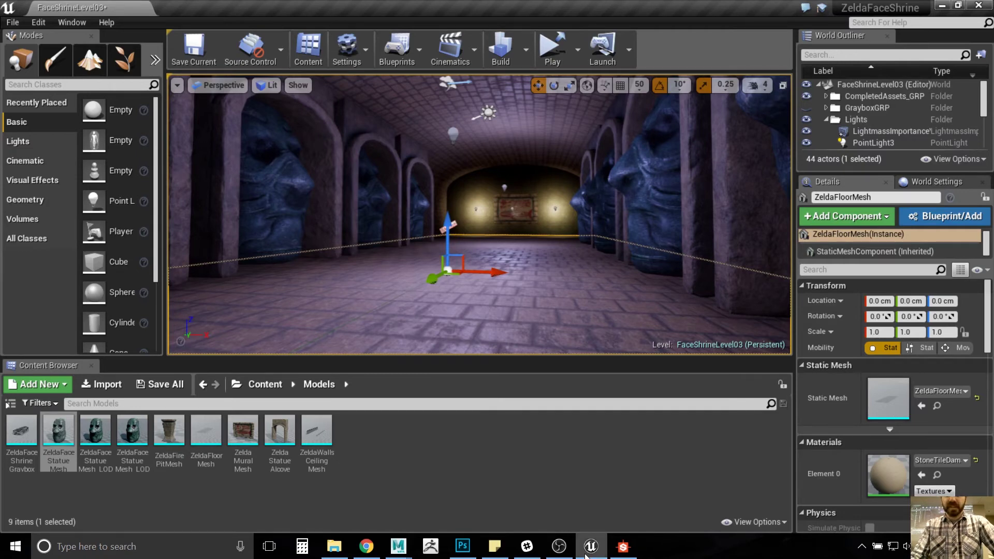
pyautogui.click(559, 546)
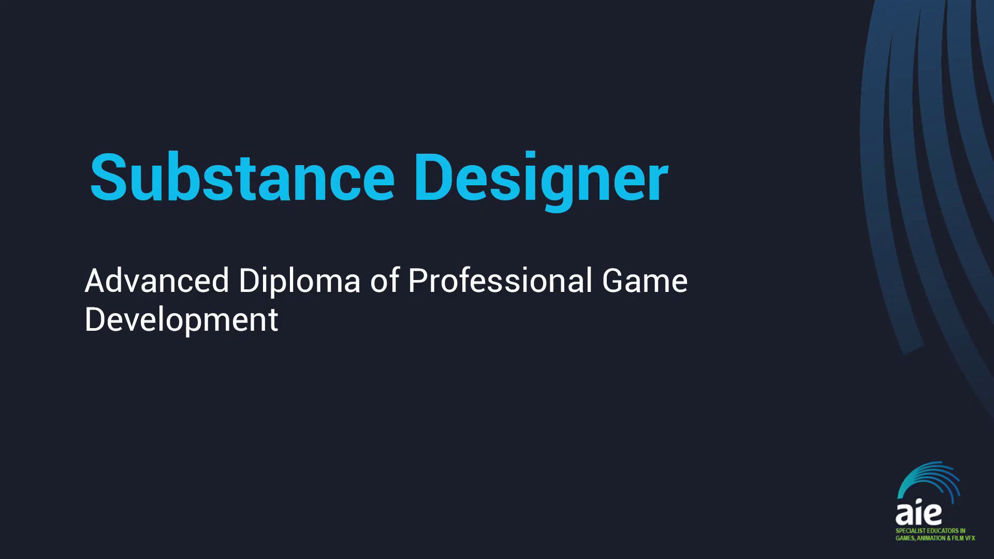